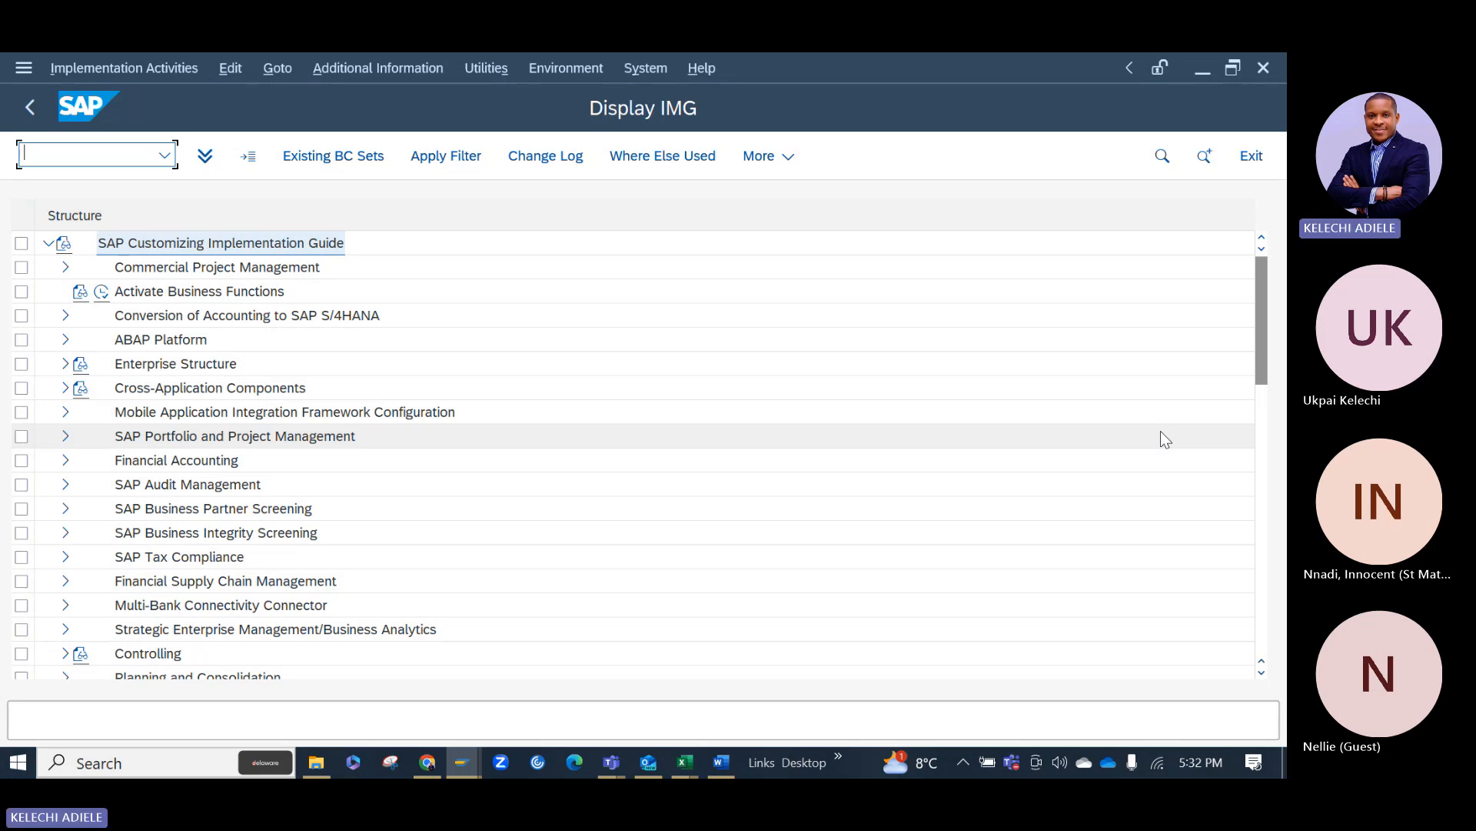
{"action": "left_click", "coordinate": [684, 763]}
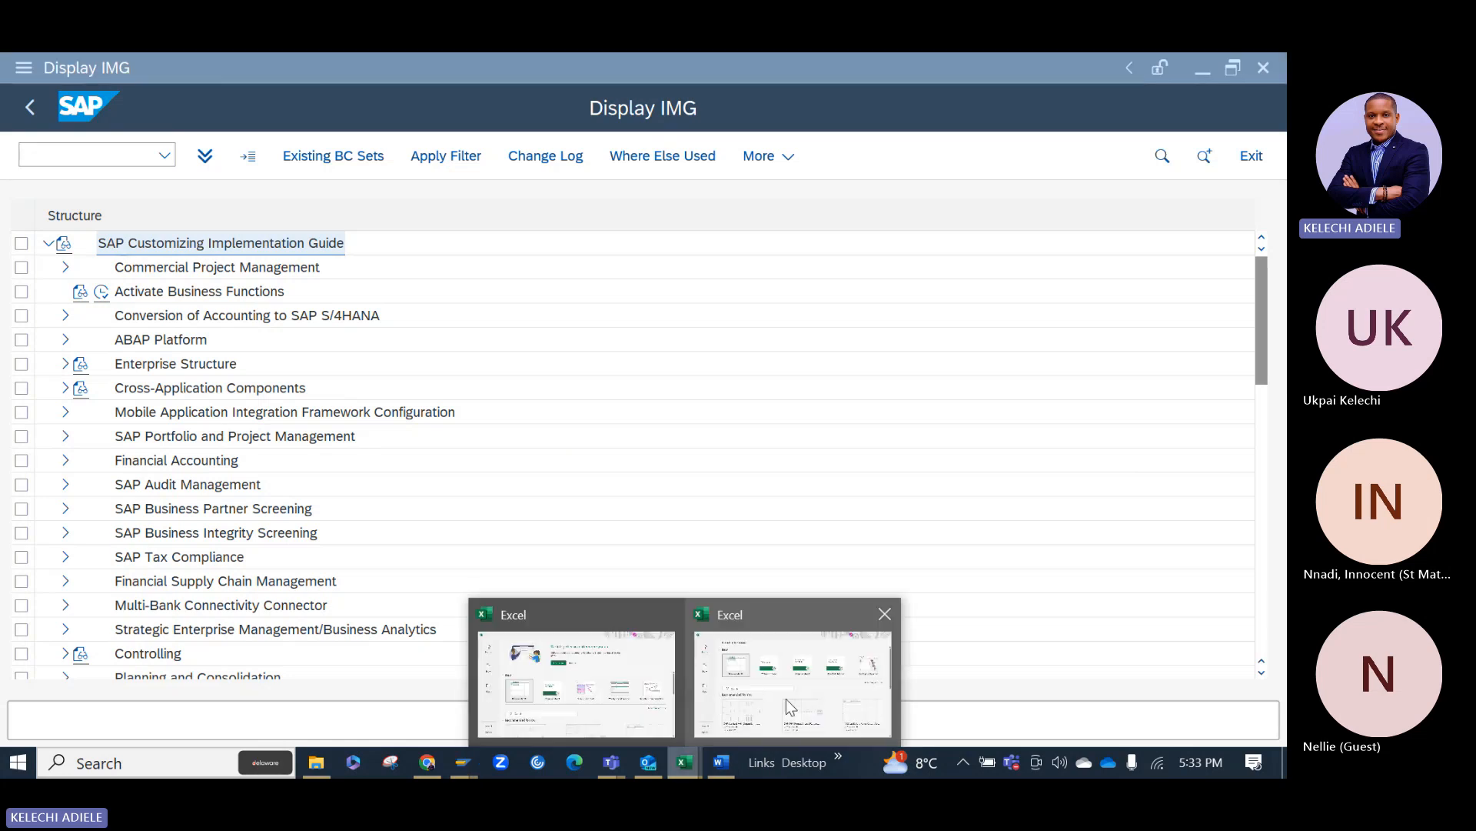
{"action": "mouse_move", "coordinate": [786, 698]}
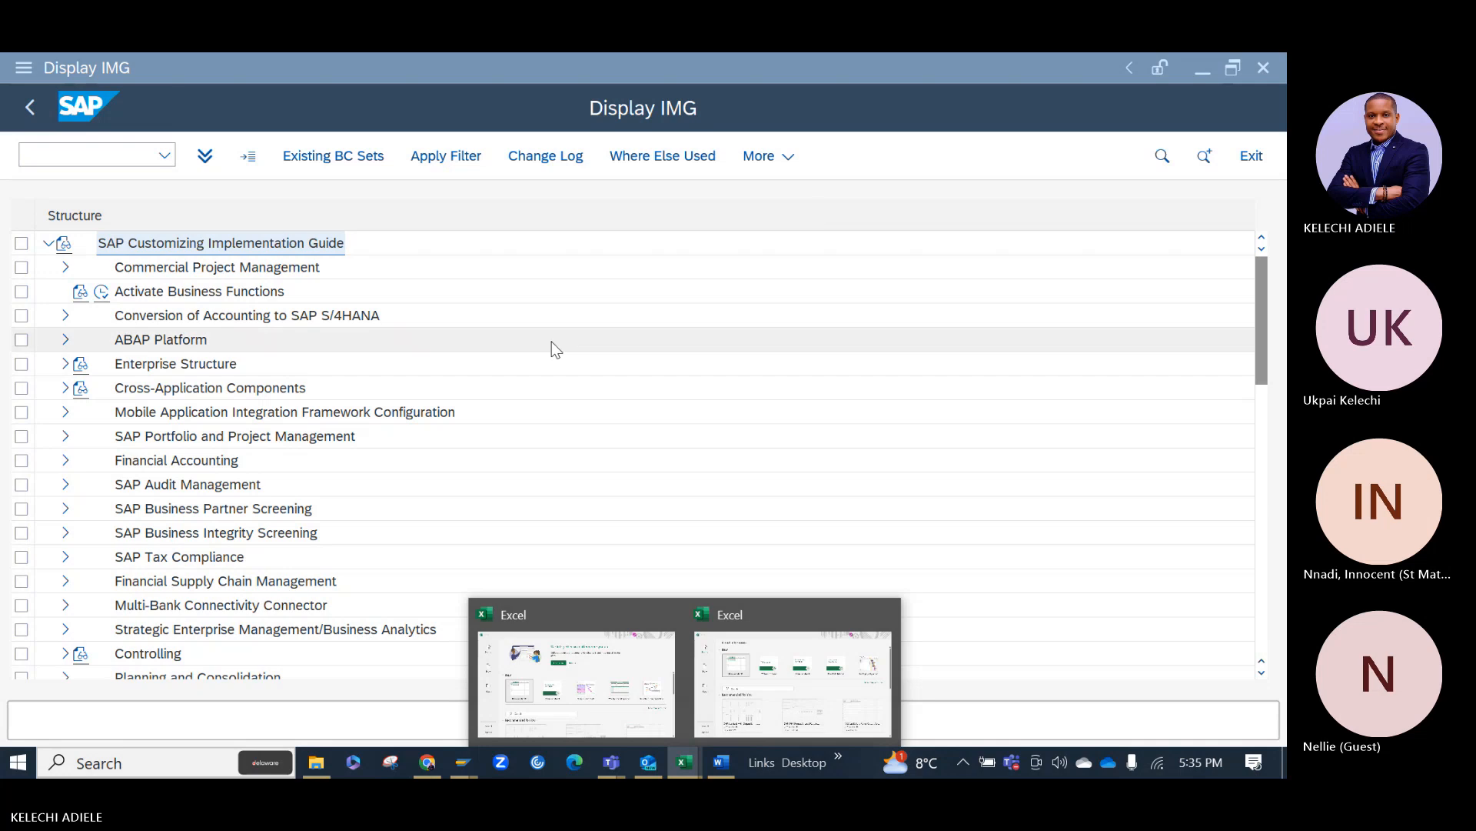
{"action": "left_click", "coordinate": [1201, 486]}
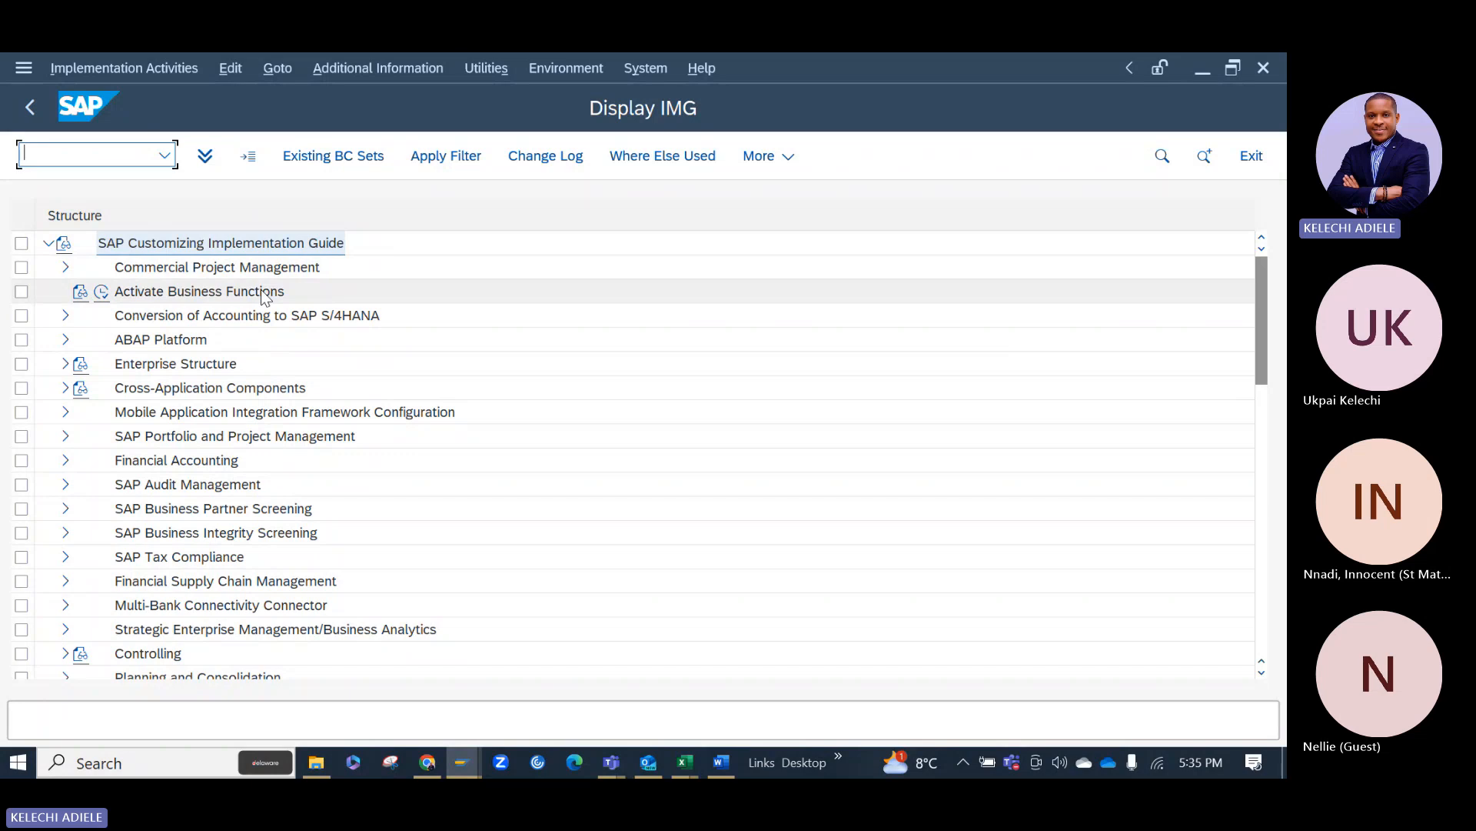
Expand Financial Accounting, Asset Accounting and Migration: Asset Accounting (New) down to the Migration from Classic to New Asset Accounting activities.
{"action": "left_click", "coordinate": [66, 460]}
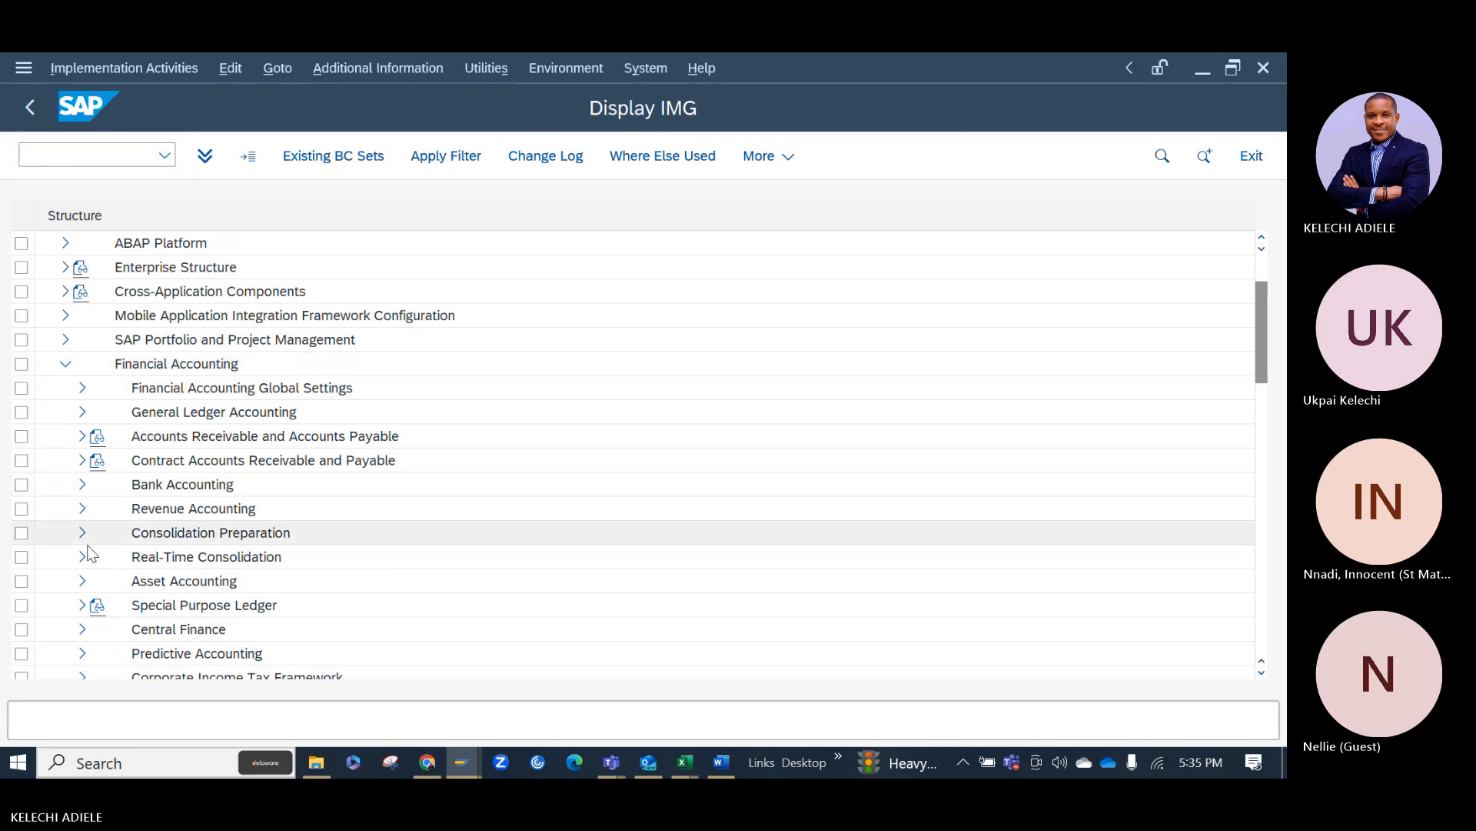
{"action": "left_click", "coordinate": [83, 581]}
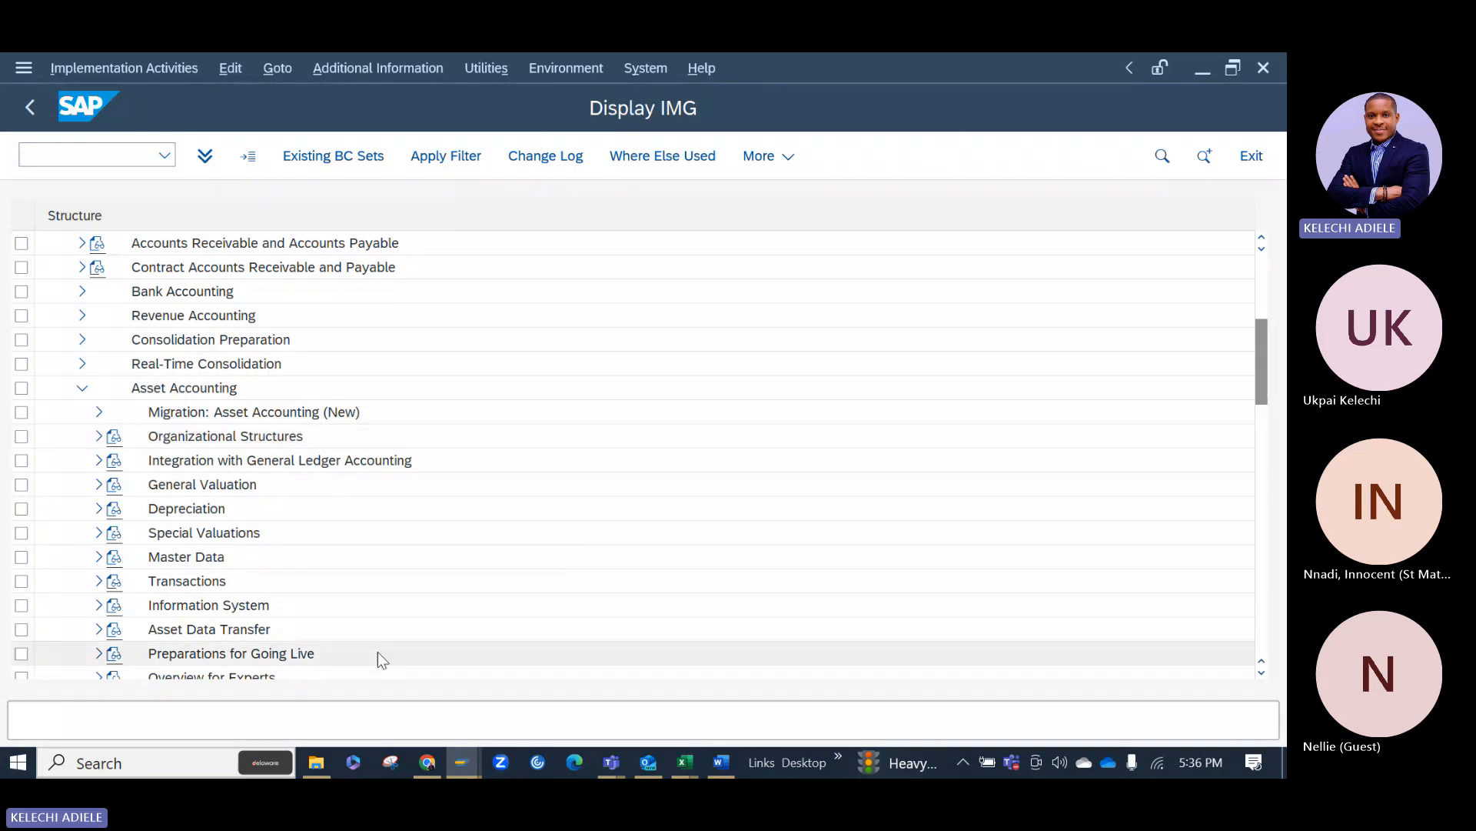
{"action": "left_click", "coordinate": [99, 413]}
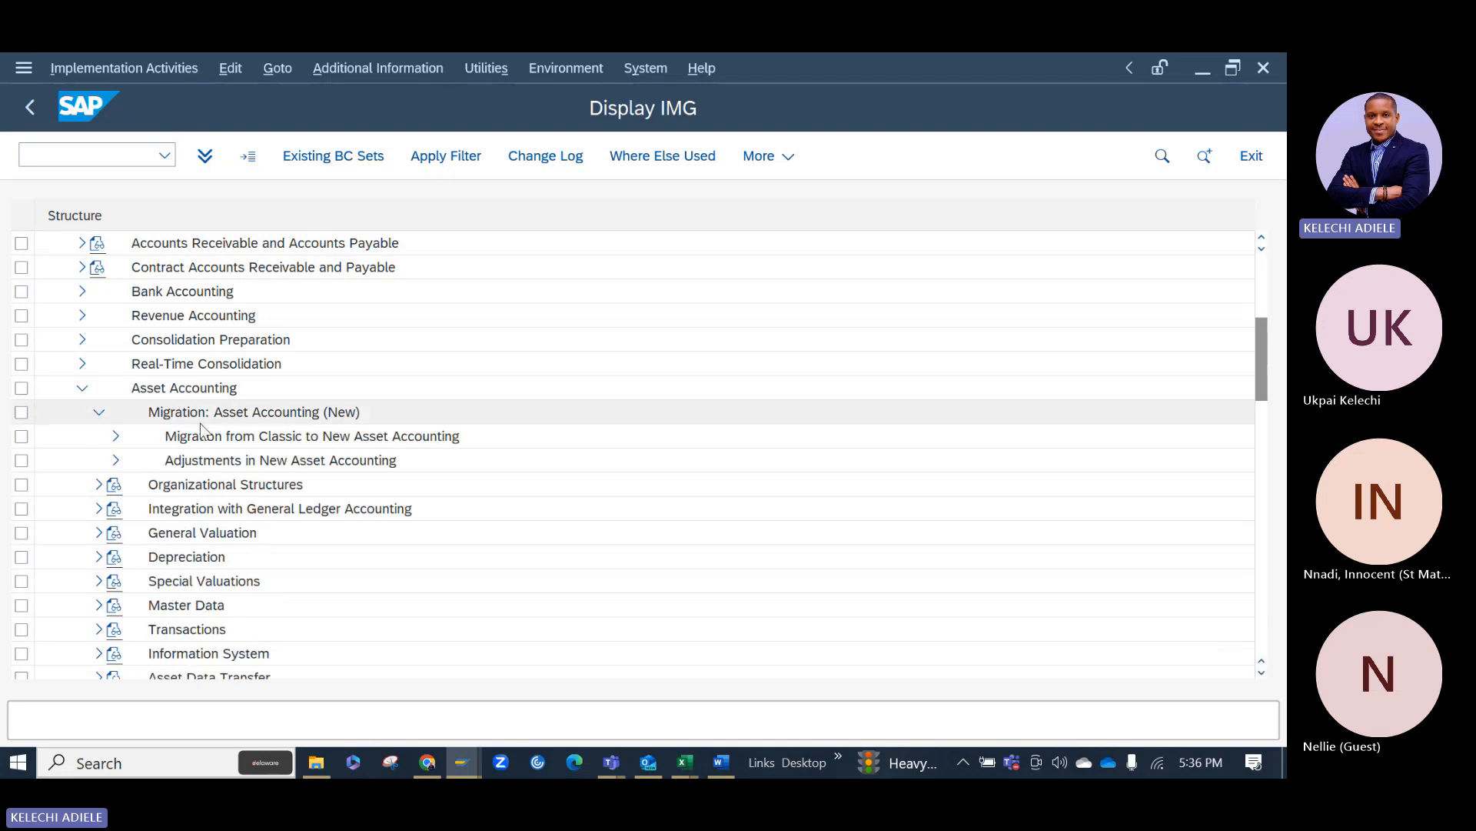
{"action": "left_click", "coordinate": [116, 436]}
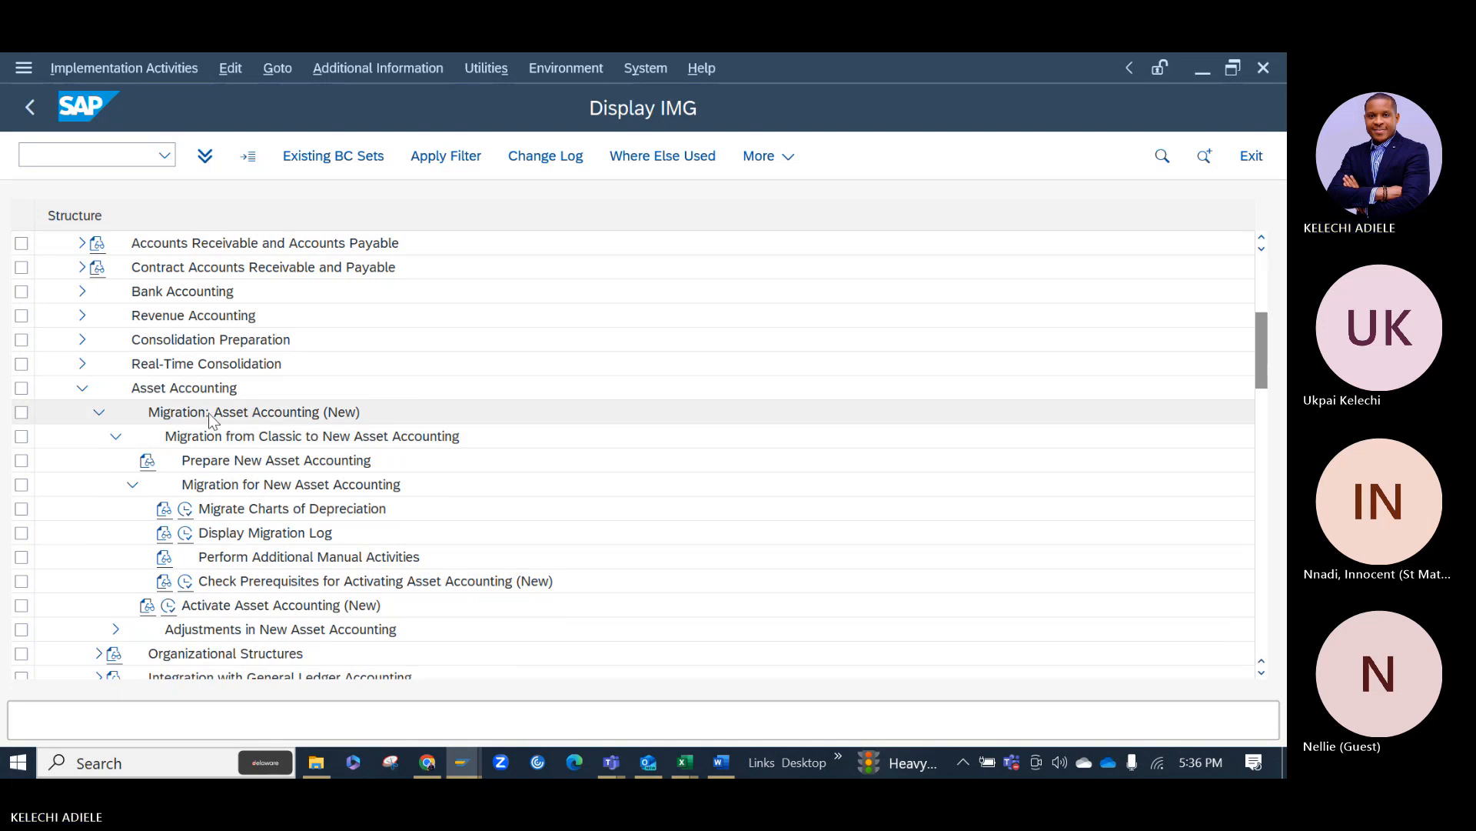
Collapse the Migration: Asset Accounting (New) branch and reopen it down to Migration from Classic to New Asset Accounting.
{"action": "left_click", "coordinate": [116, 436]}
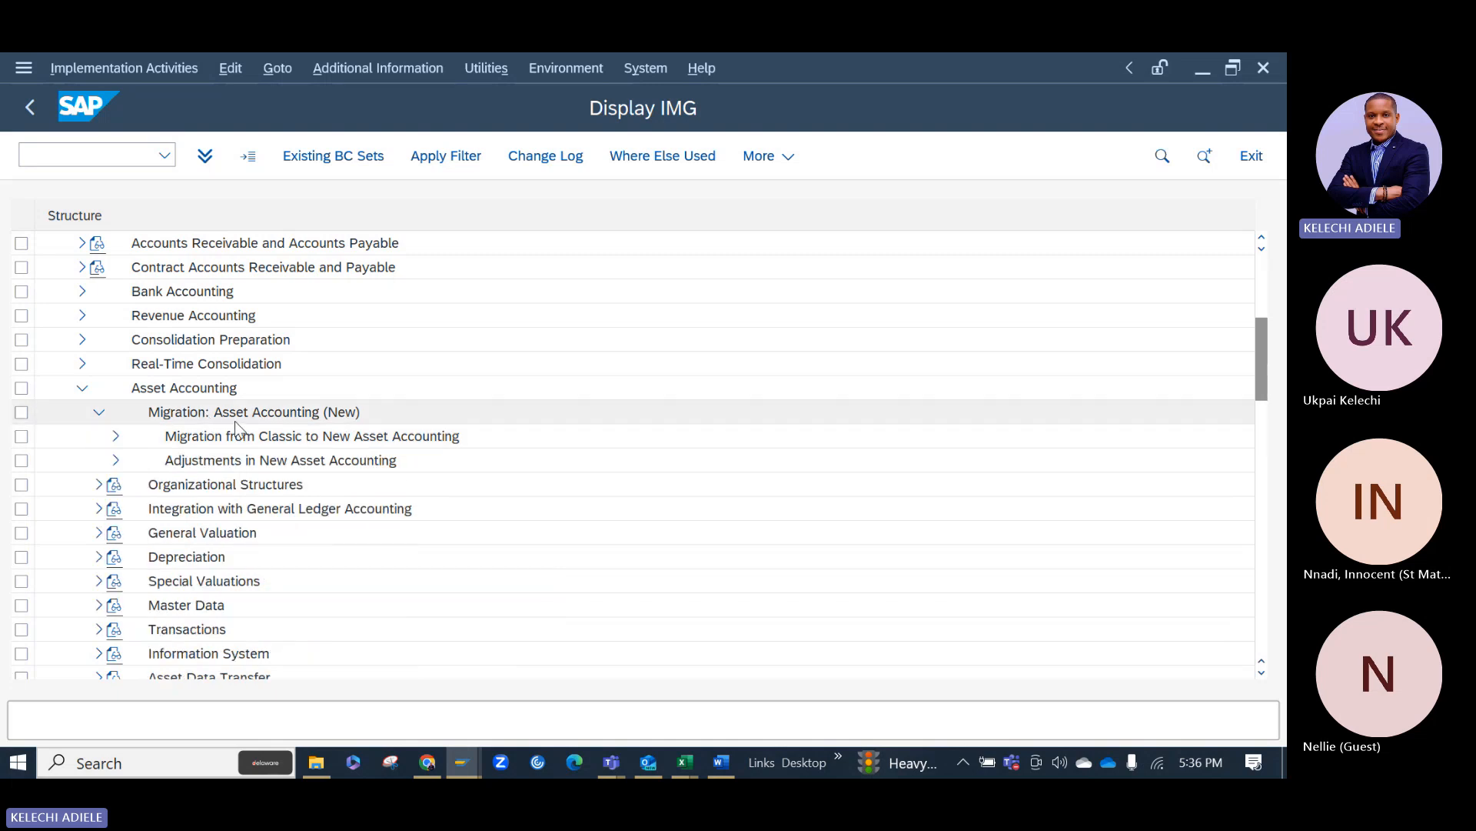
{"action": "left_click", "coordinate": [99, 412]}
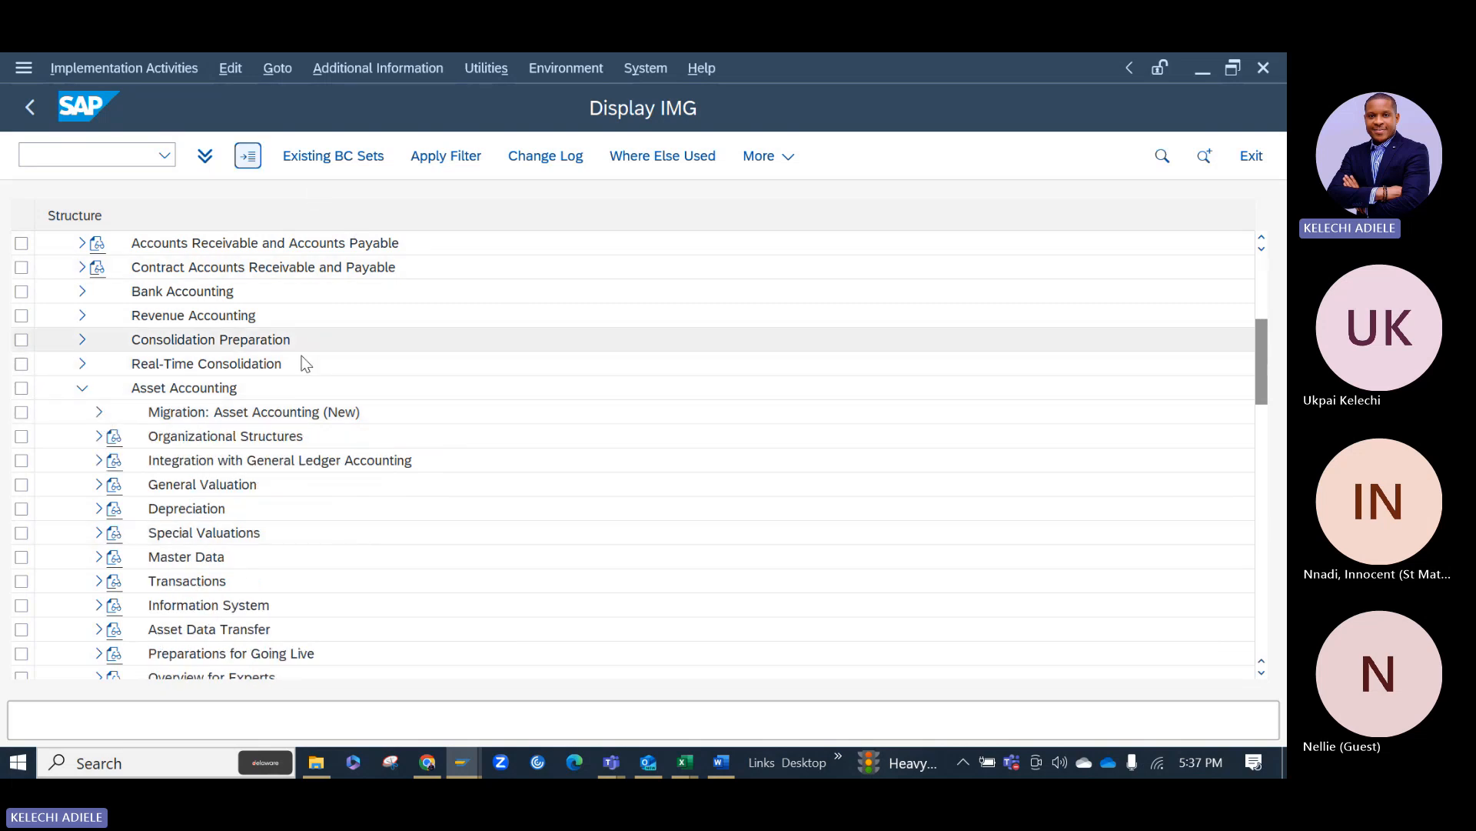
{"action": "left_click", "coordinate": [99, 412]}
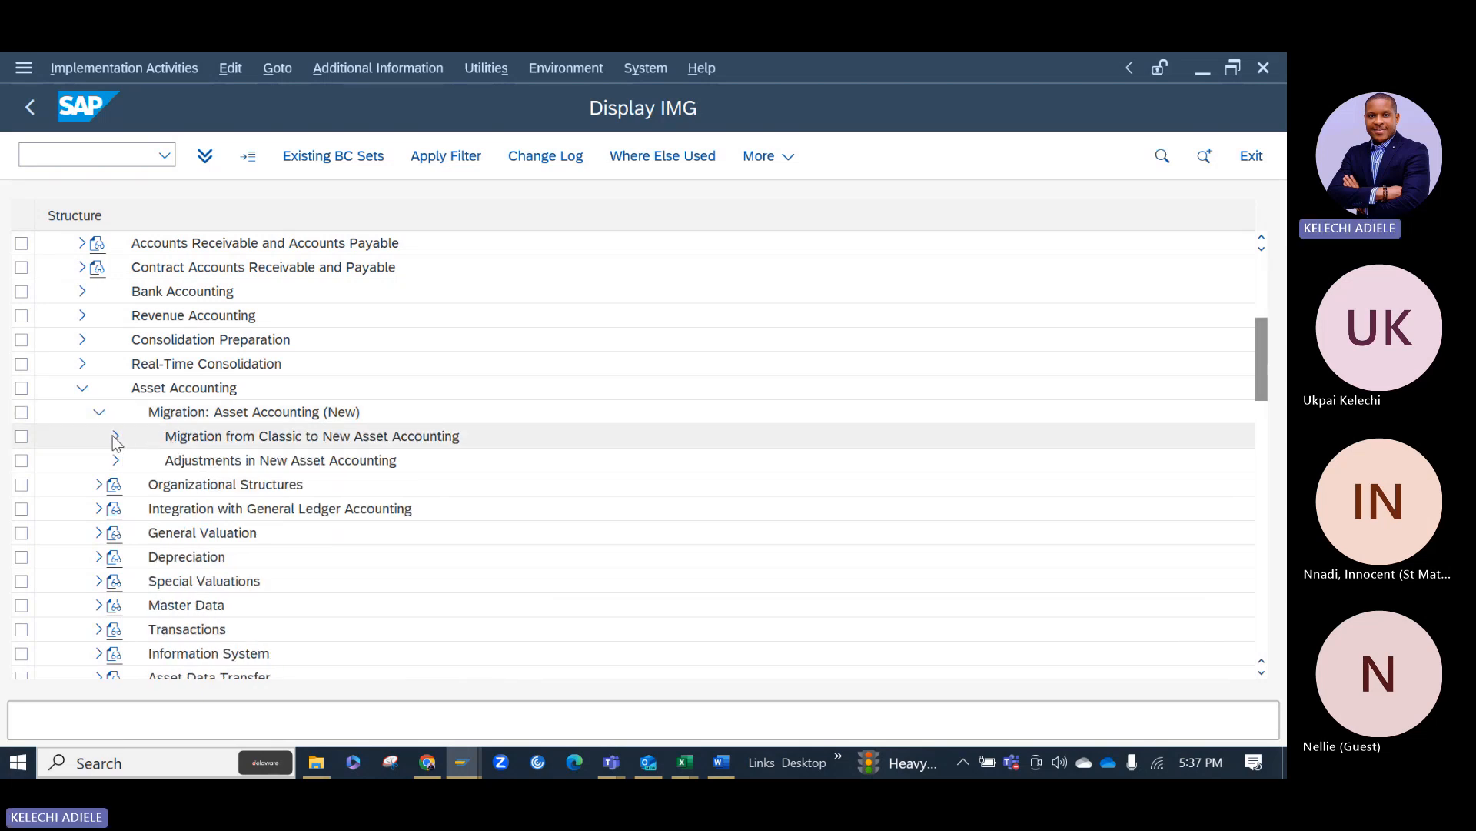
{"action": "left_click", "coordinate": [116, 436]}
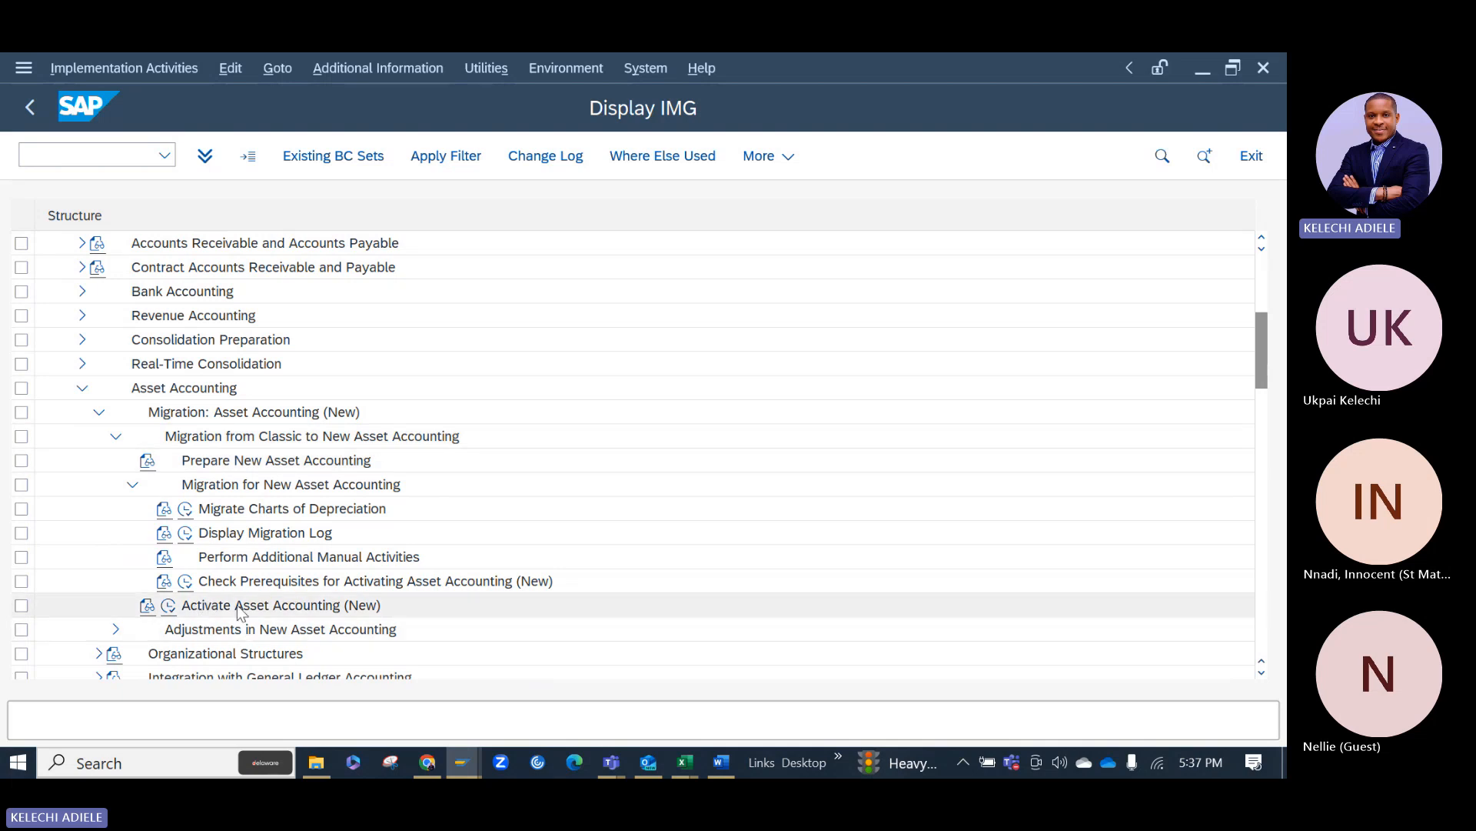
Open the Activate Asset Accounting (New) activity, check its activation status options, and return to the implementation guide.
{"action": "left_click", "coordinate": [168, 607]}
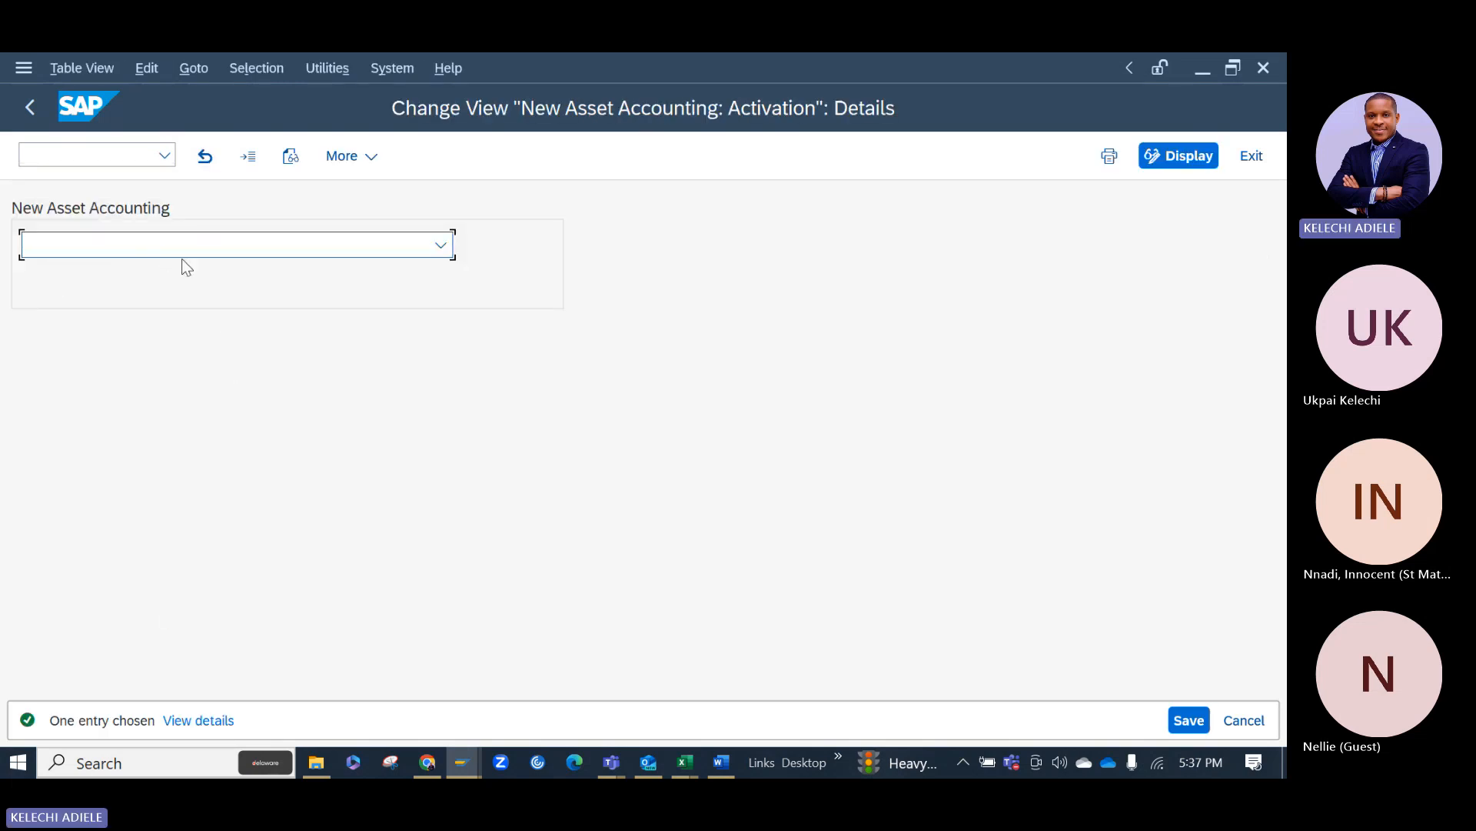
{"action": "left_click", "coordinate": [440, 247]}
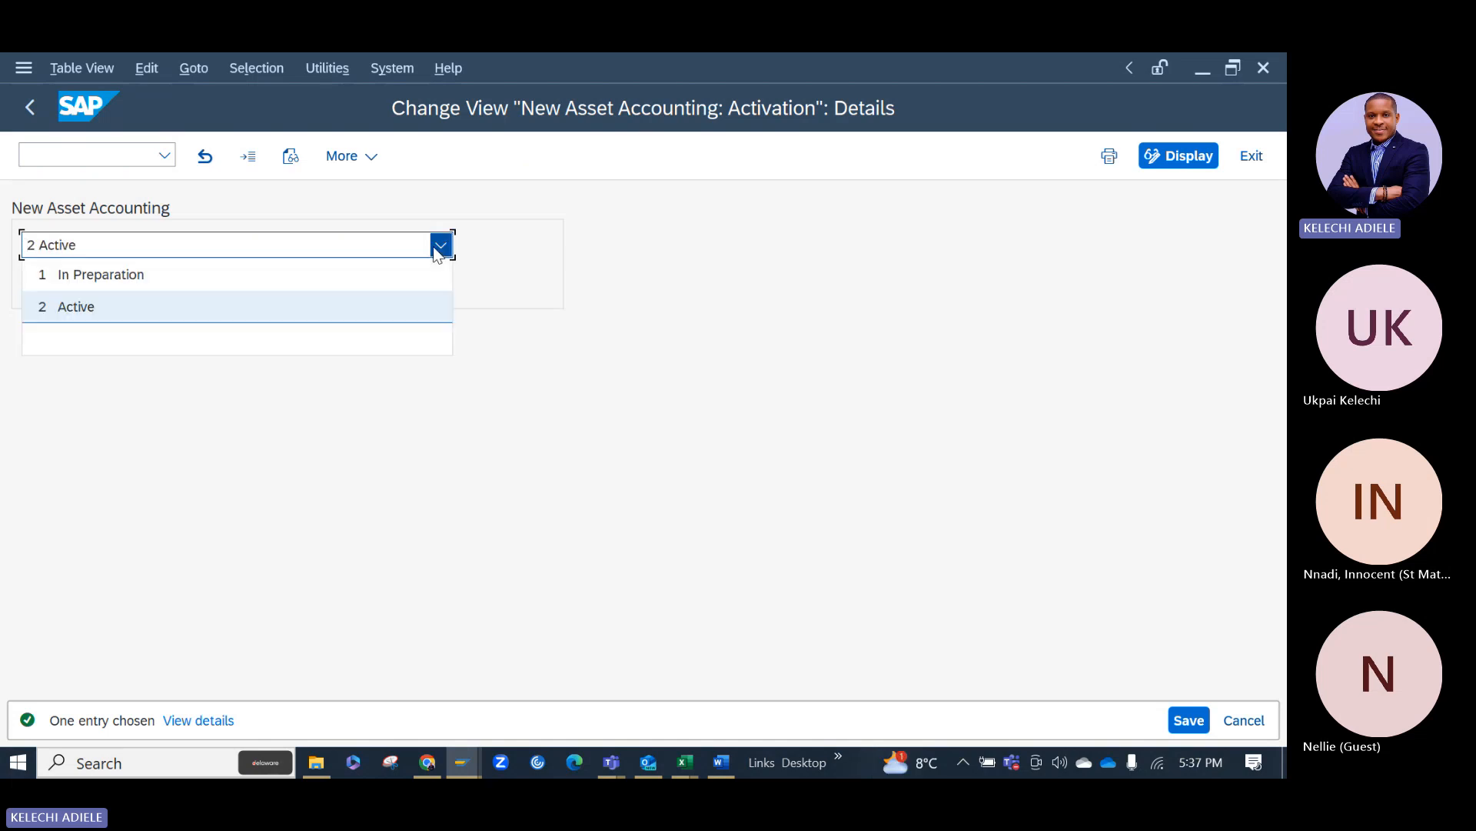
{"action": "left_click", "coordinate": [440, 246]}
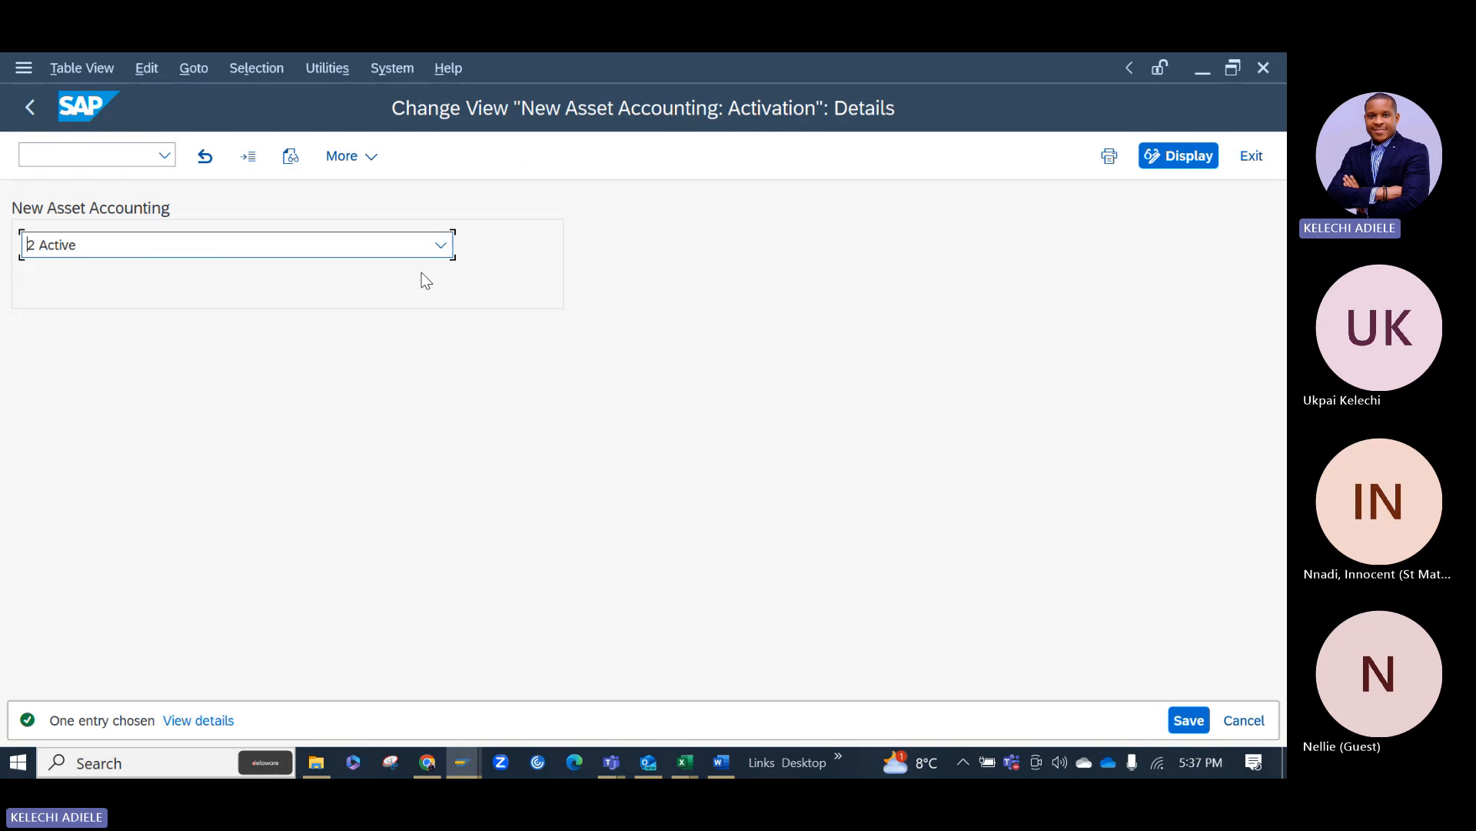
{"action": "left_click", "coordinate": [26, 109]}
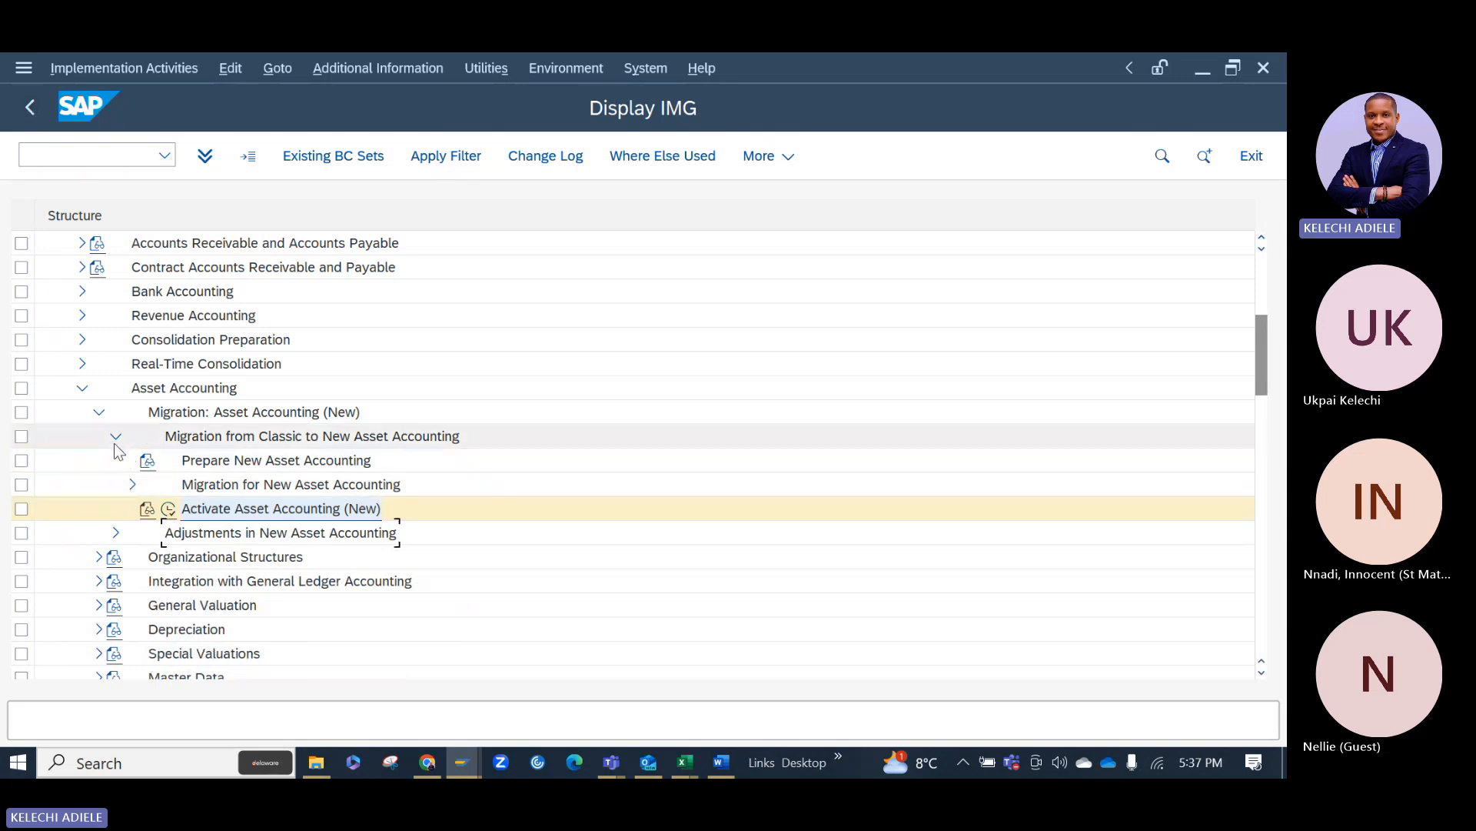
Collapse the Migration: Asset Accounting (New) branch and expand Organizational Structures under Asset Accounting.
{"action": "left_click", "coordinate": [115, 437]}
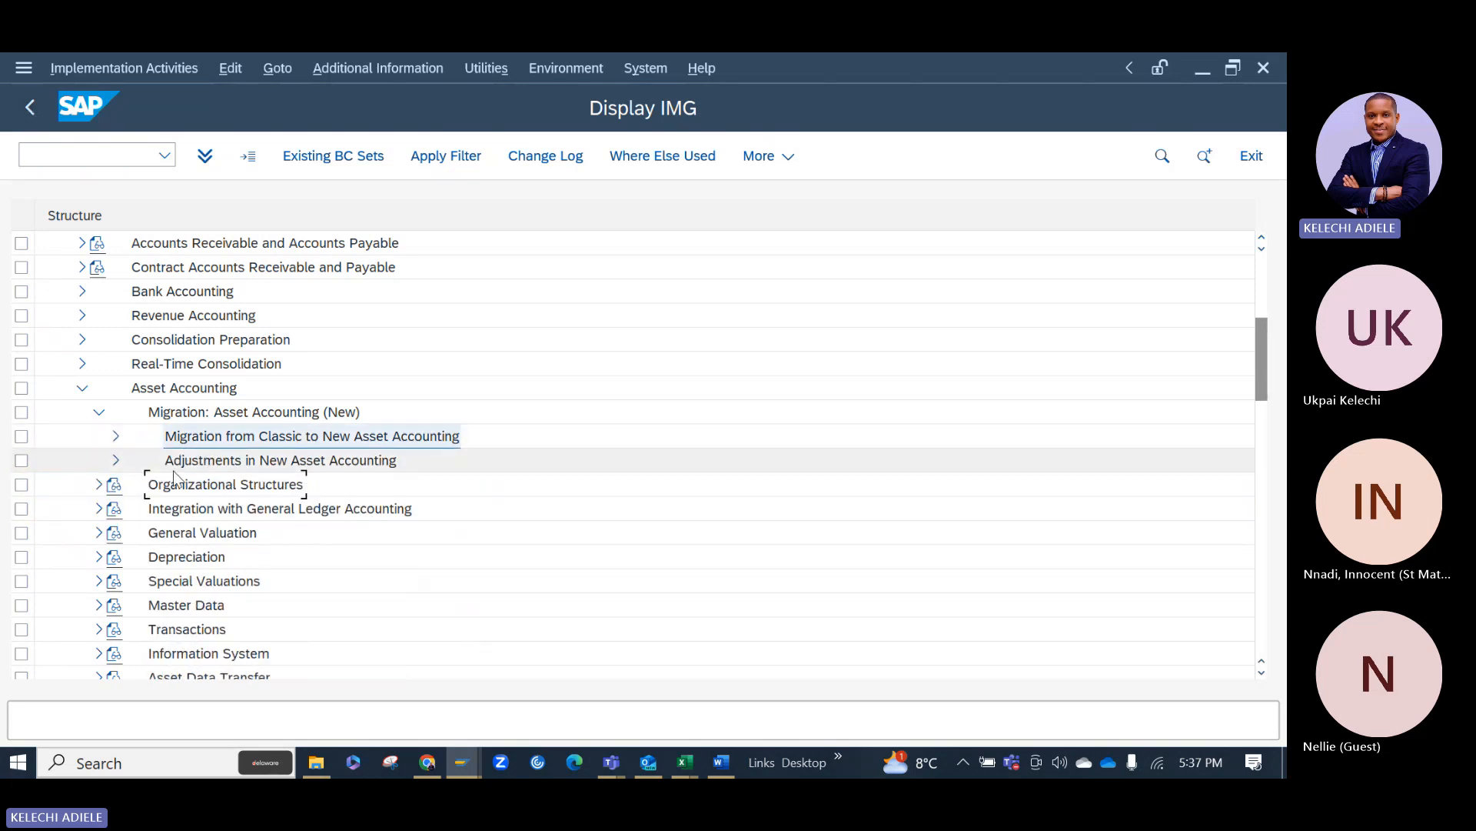
{"action": "double_click", "coordinate": [196, 413]}
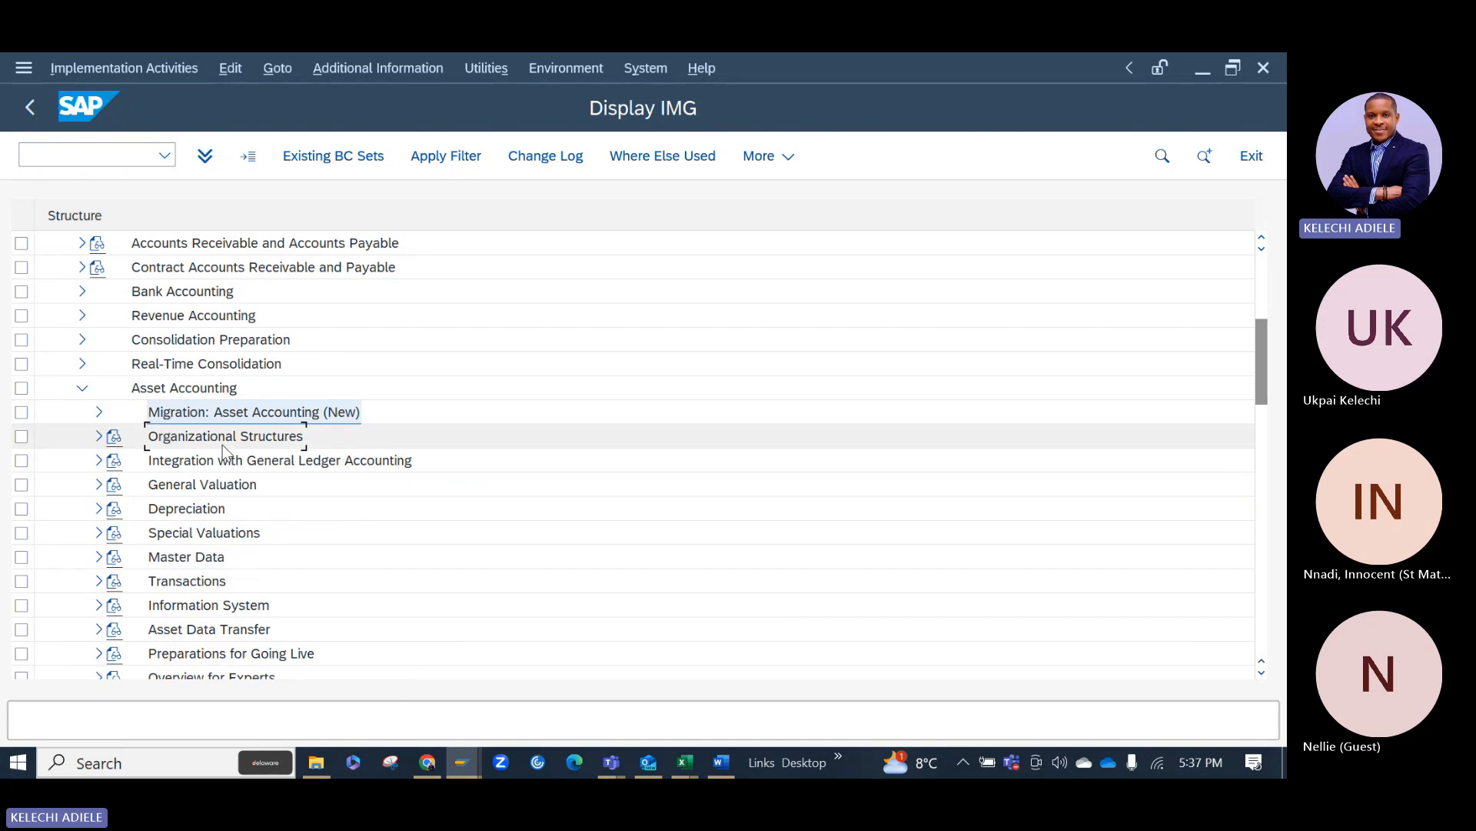
{"action": "left_click", "coordinate": [100, 437]}
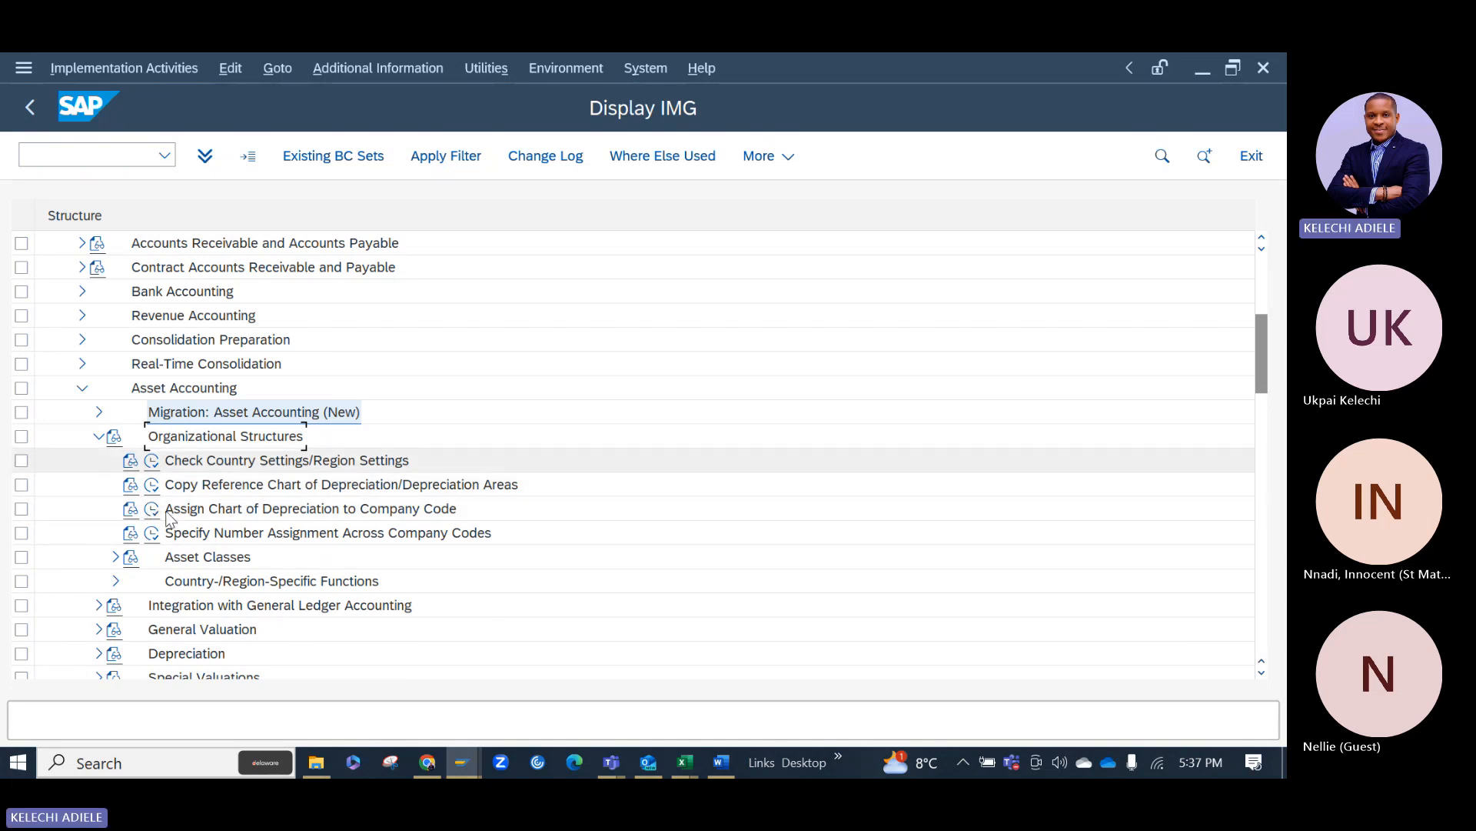
Look up country US in Check Country Settings/Region Settings to check its country version, and return to the implementation guide.
{"action": "left_click", "coordinate": [152, 463]}
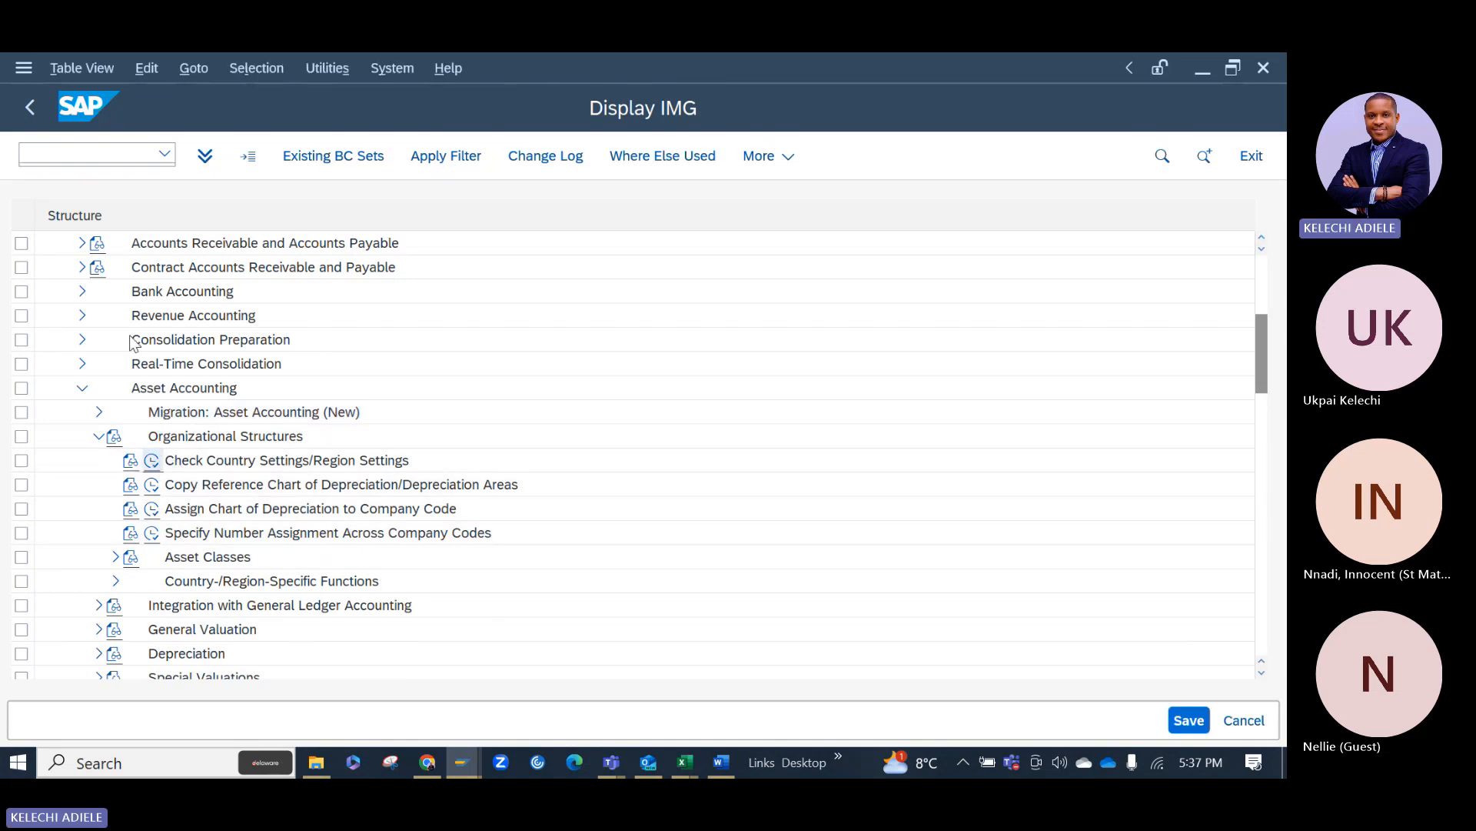
{"action": "type", "text": "us"}
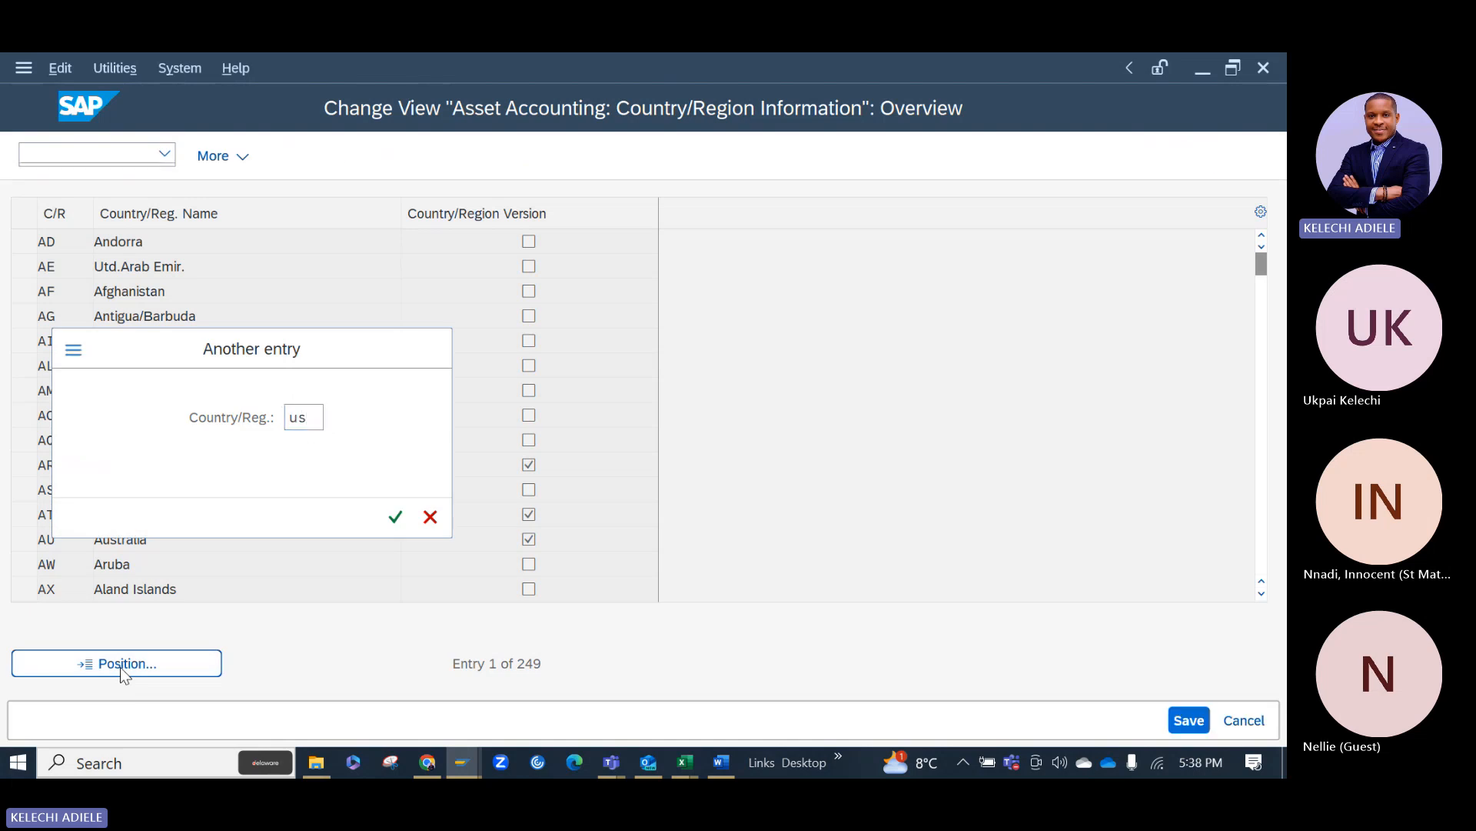
{"action": "key", "text": "Return"}
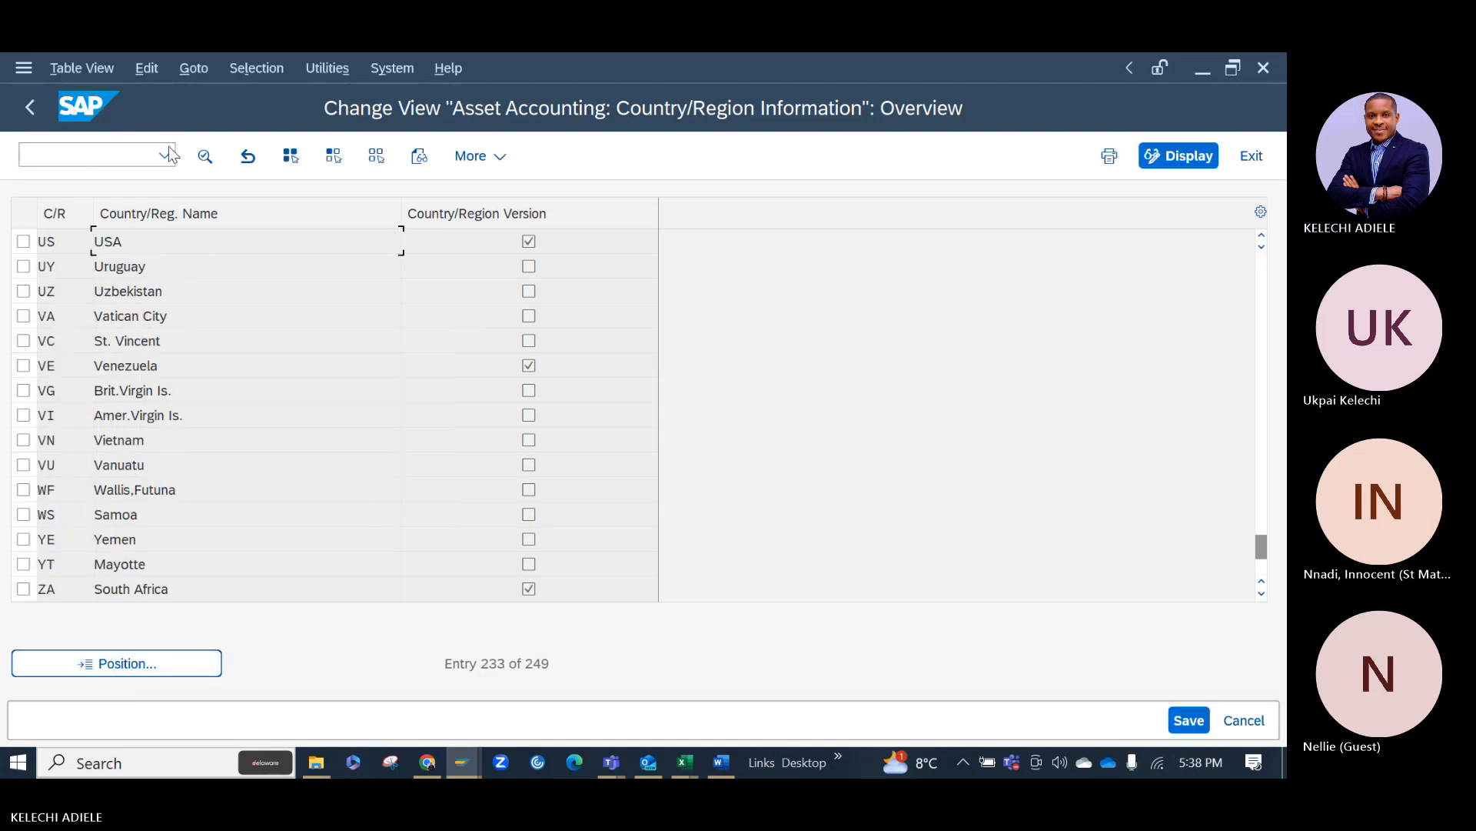
{"action": "left_click", "coordinate": [32, 120]}
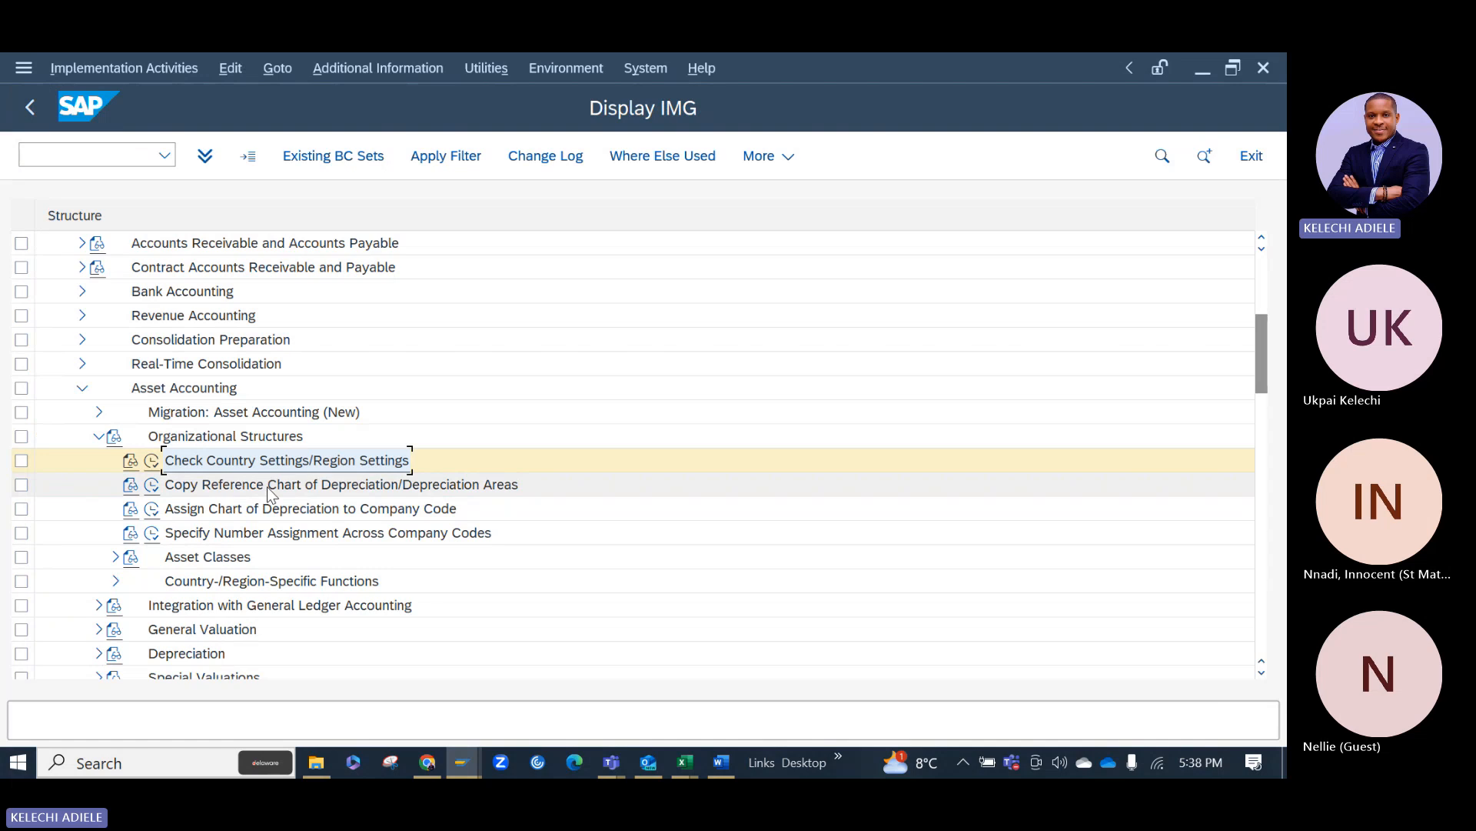
Open the activity selection for Copy Reference Chart of Depreciation/Depreciation Areas, and create a blank workbook in Excel.
{"action": "left_click", "coordinate": [153, 485]}
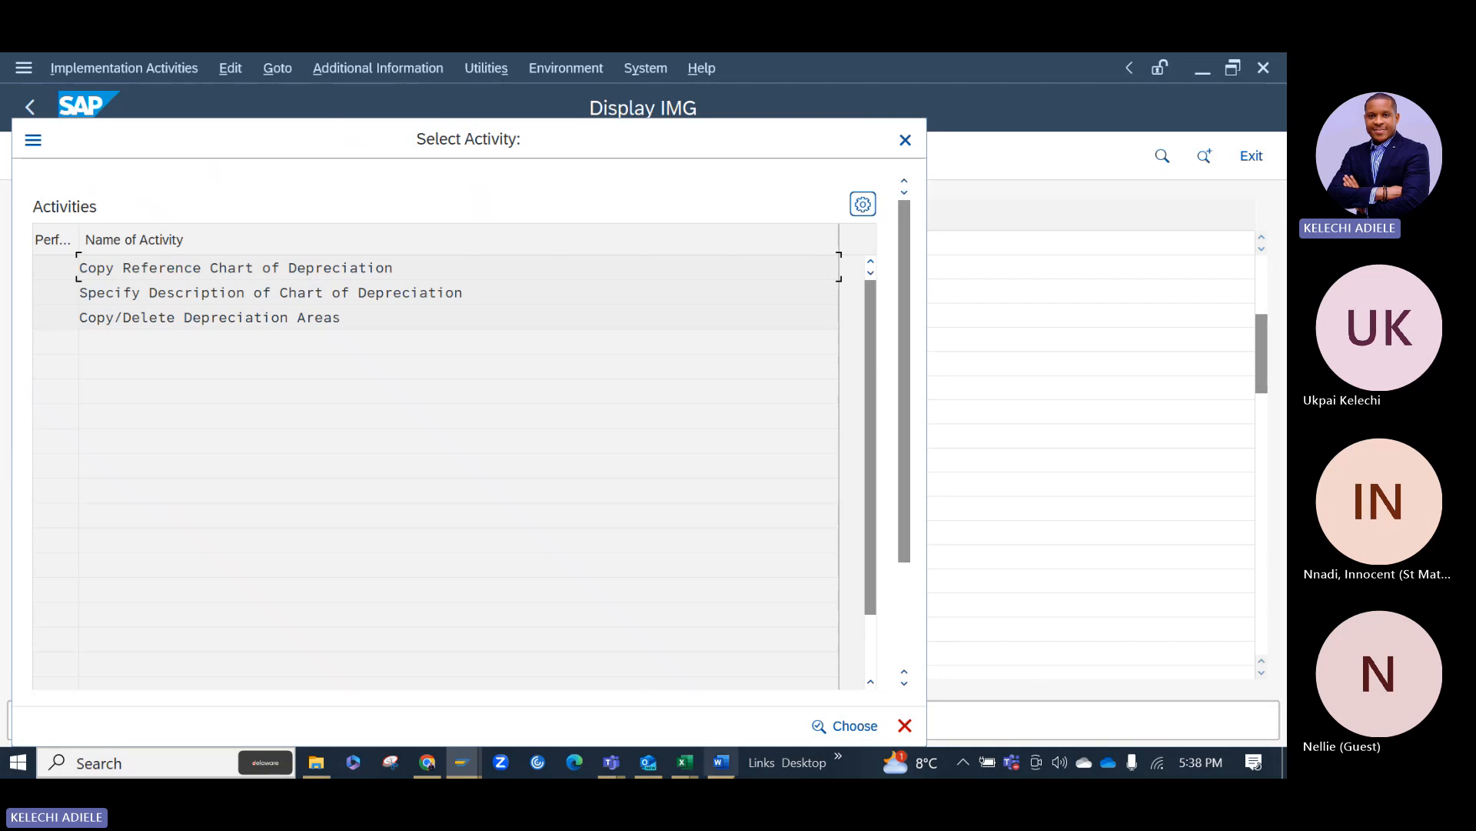
{"action": "left_click", "coordinate": [685, 762]}
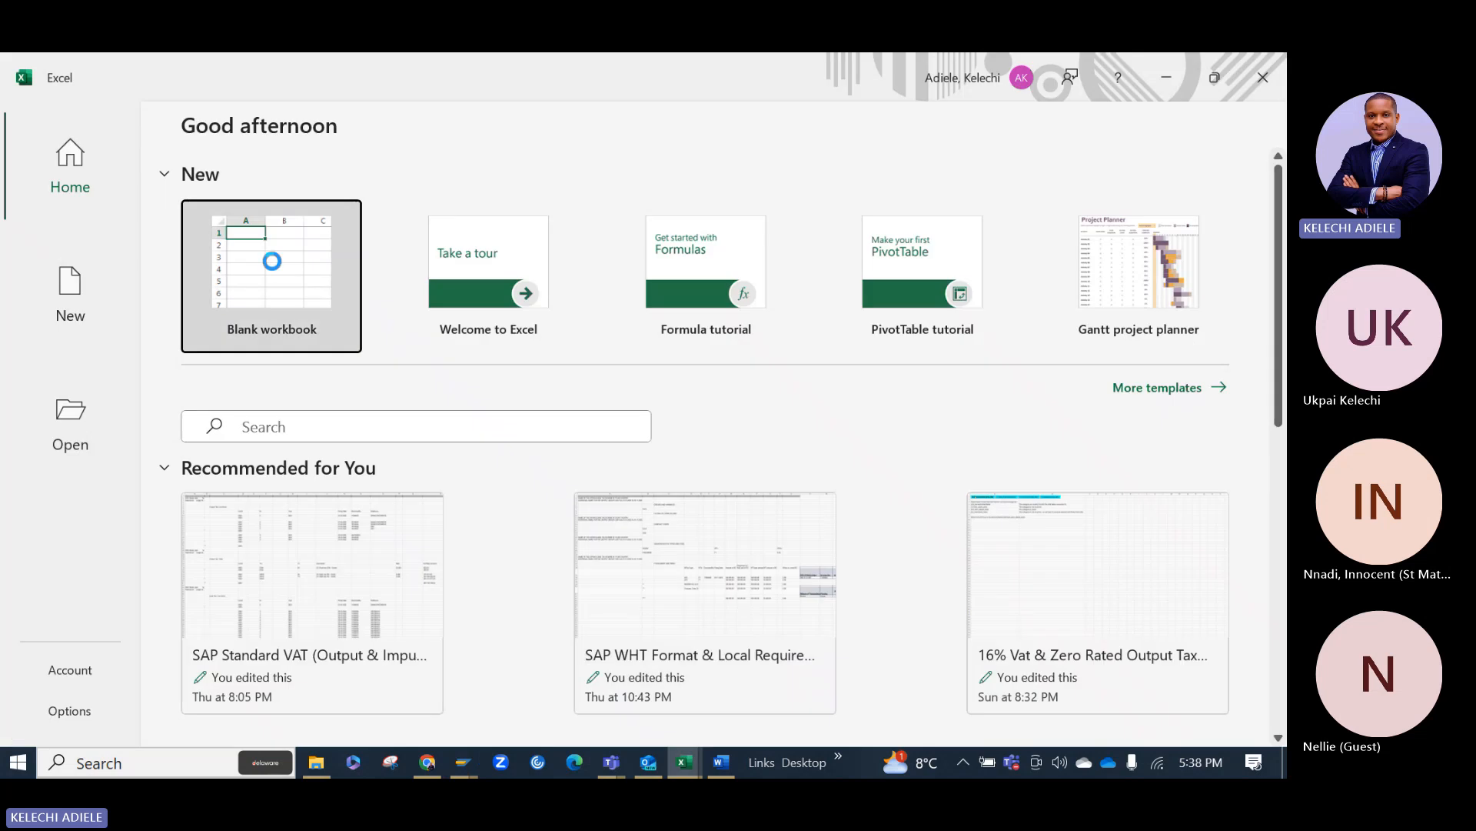
{"action": "left_click", "coordinate": [274, 261]}
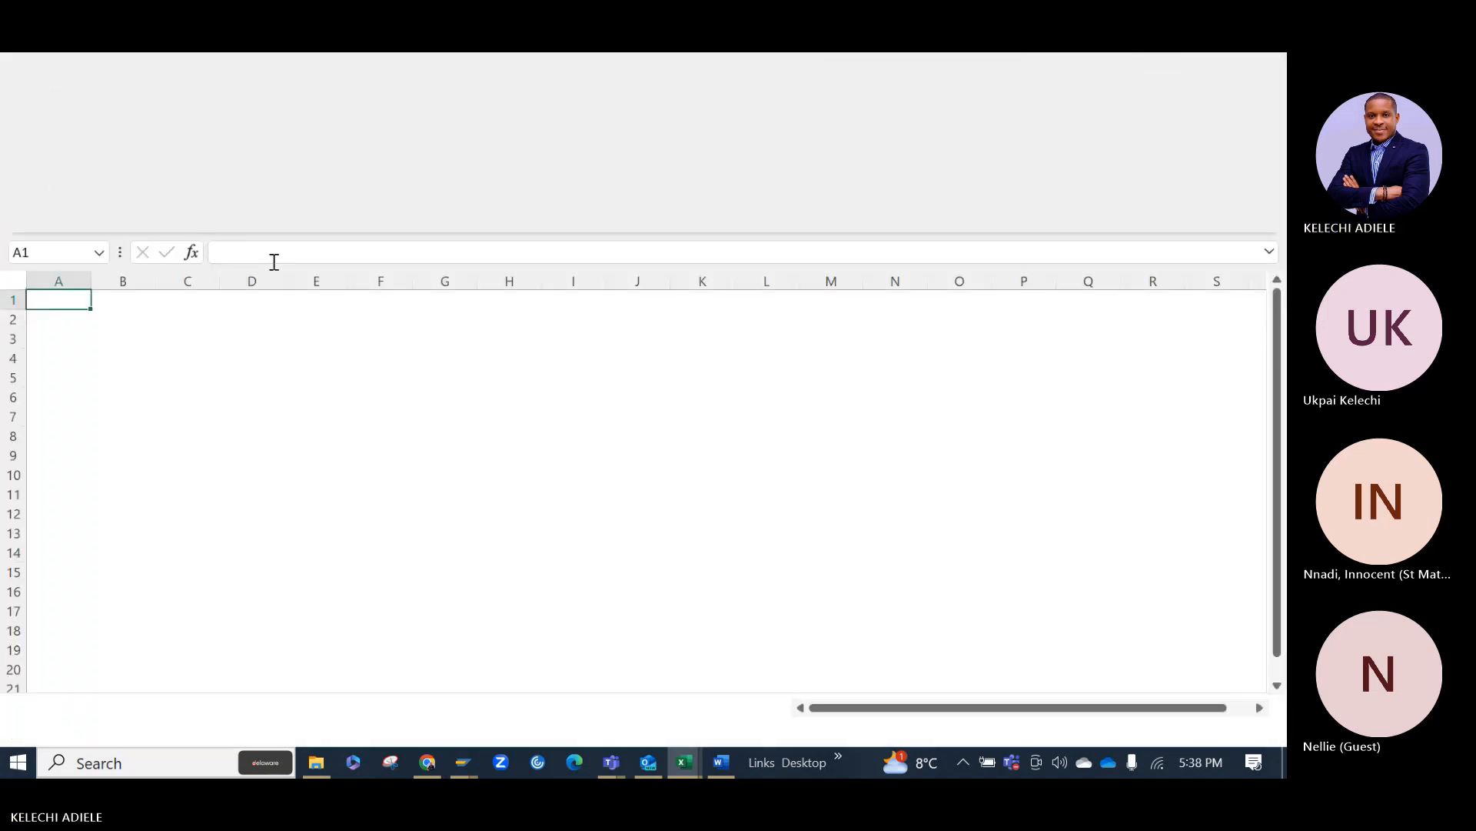
Enter the heading "Asset Accounting" in cell D3.
{"action": "left_click", "coordinate": [256, 339]}
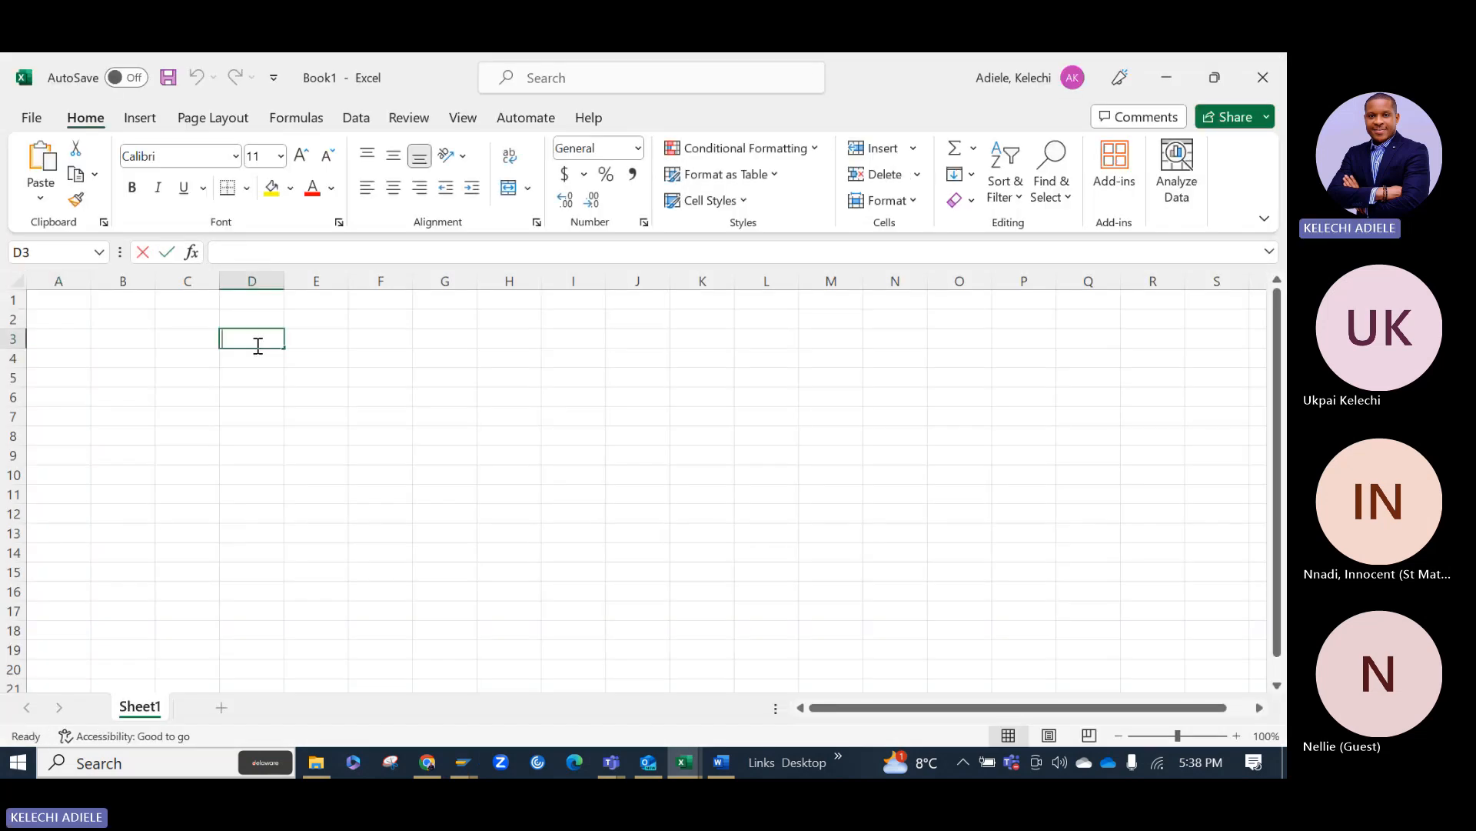
{"action": "type", "text": "Asset"}
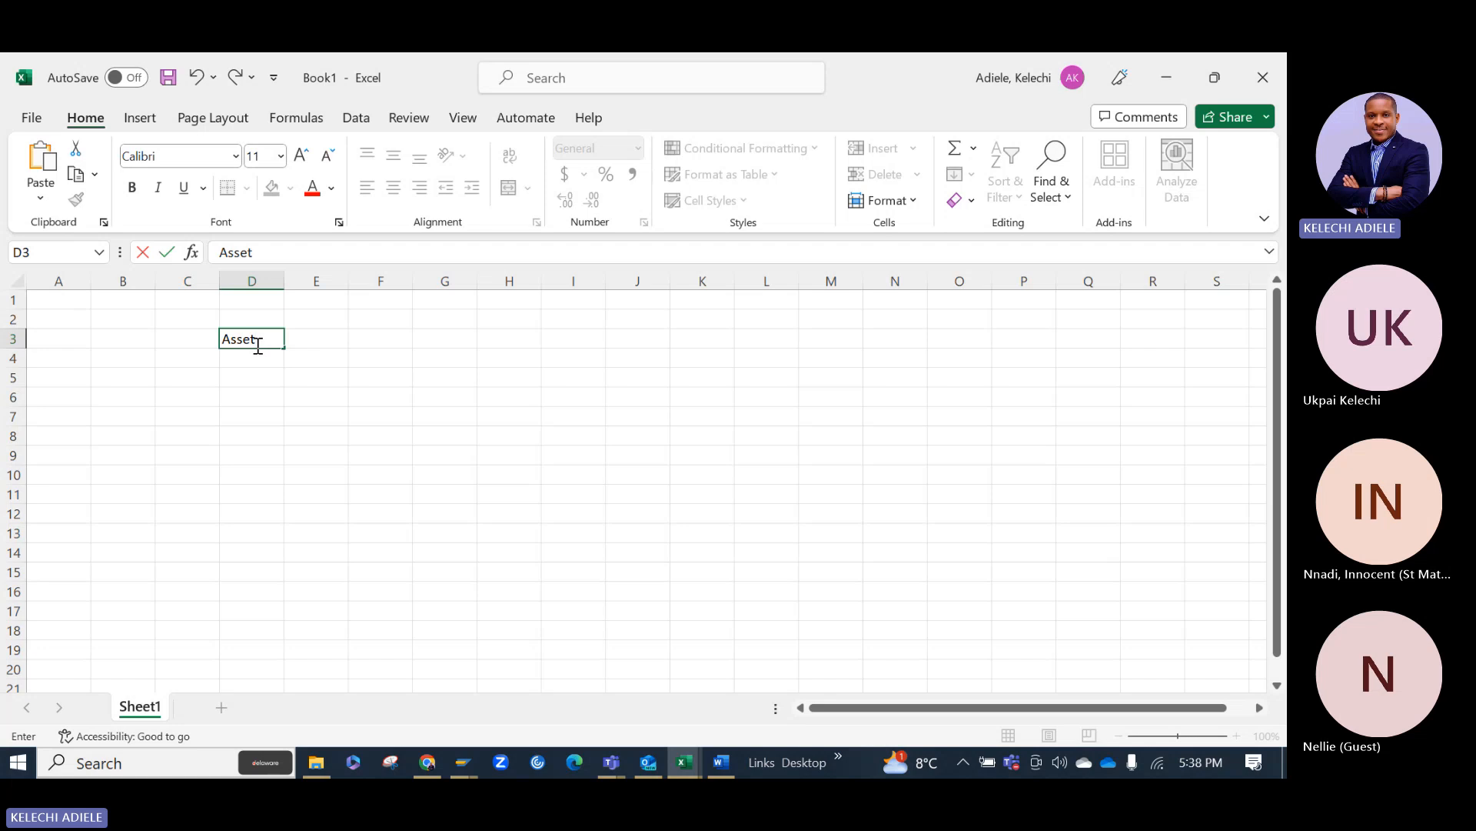
{"action": "type", "text": " A"}
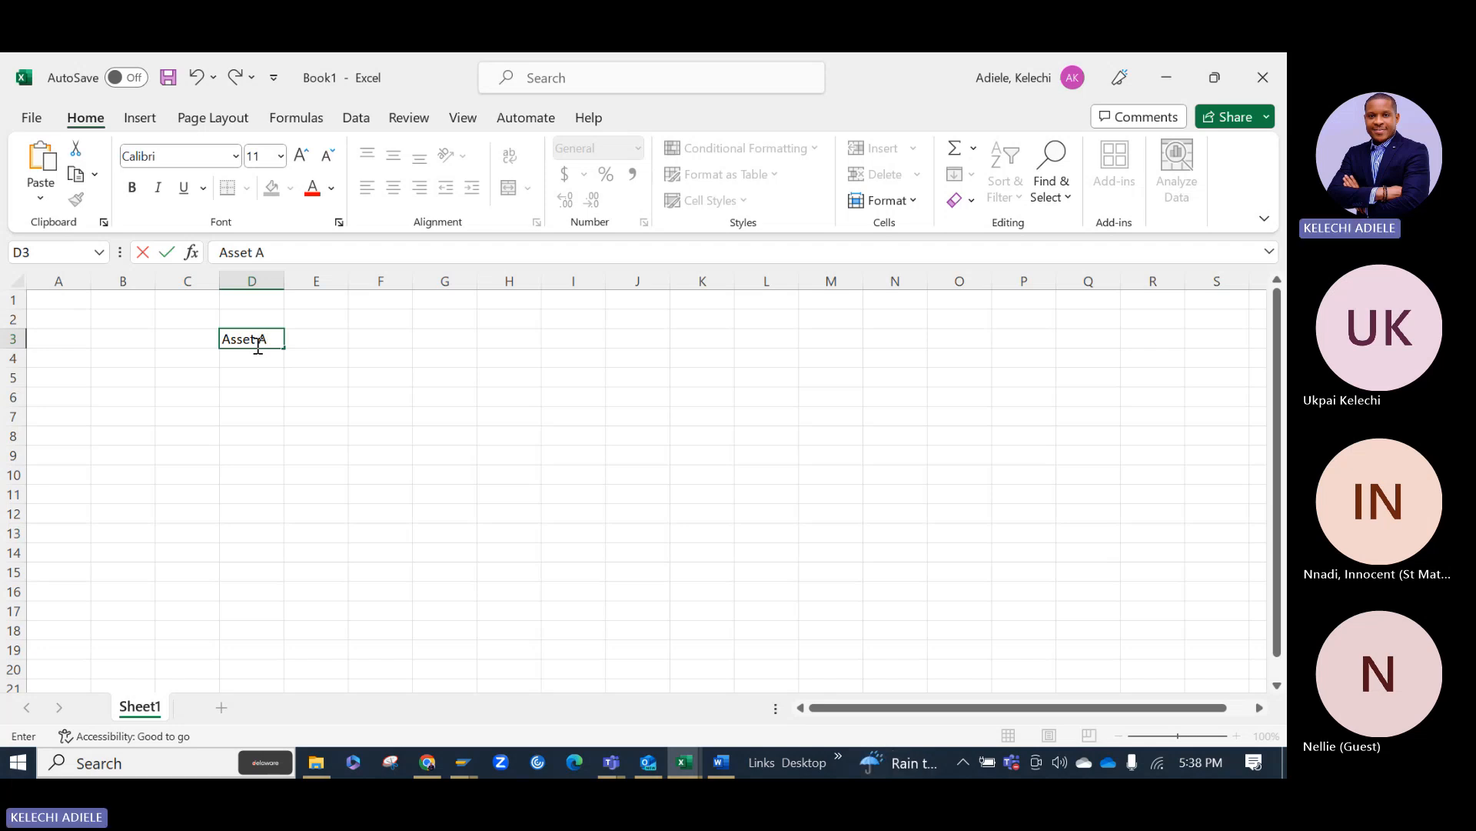
{"action": "type", "text": "ccounting"}
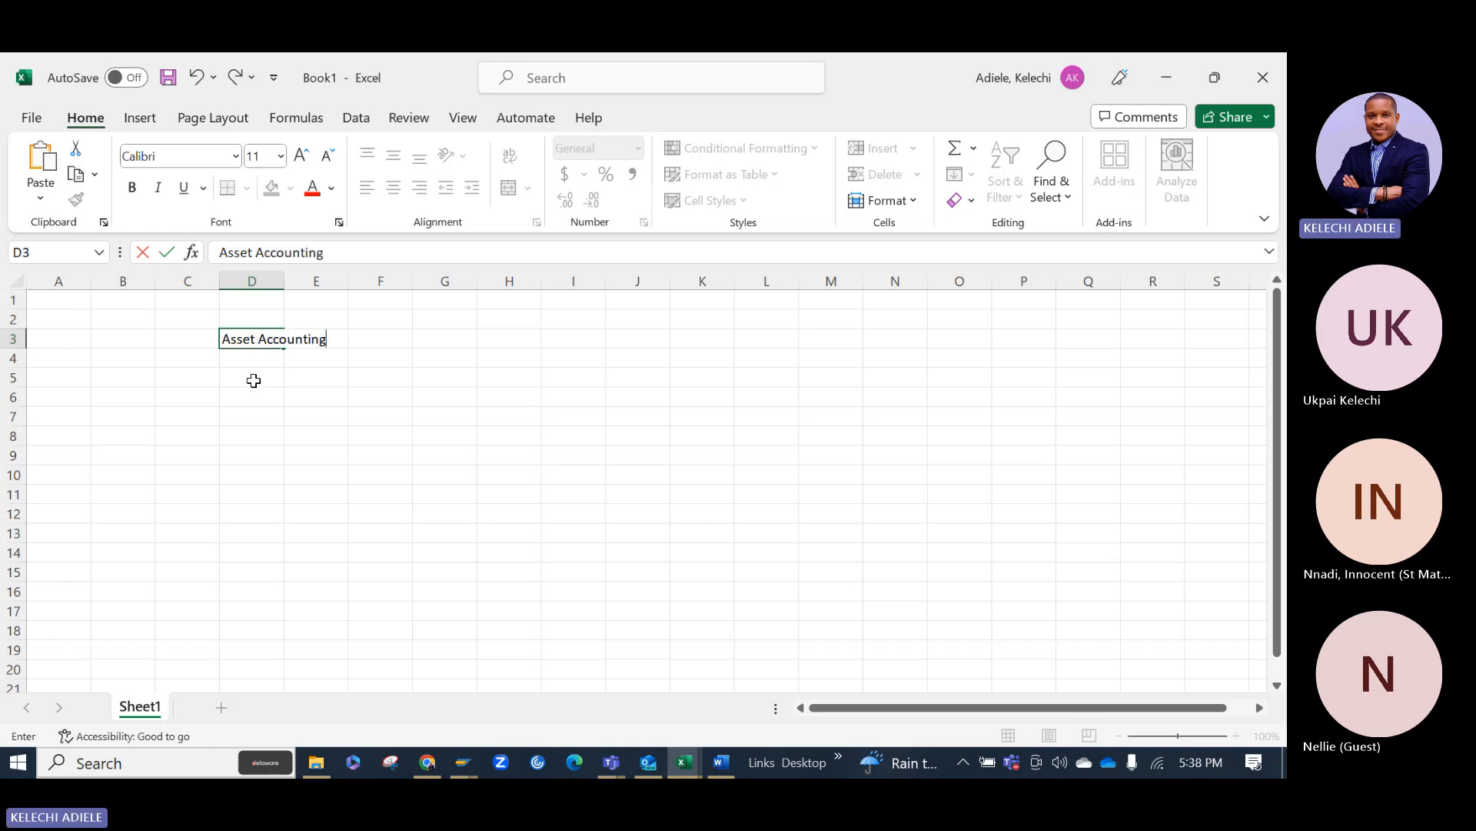
{"action": "left_click", "coordinate": [254, 376]}
Enter item 1 in cell C5 with "Chart of Depreciation" in D5, and widen column E.
{"action": "left_click", "coordinate": [176, 376]}
{"action": "type", "text": "1"}
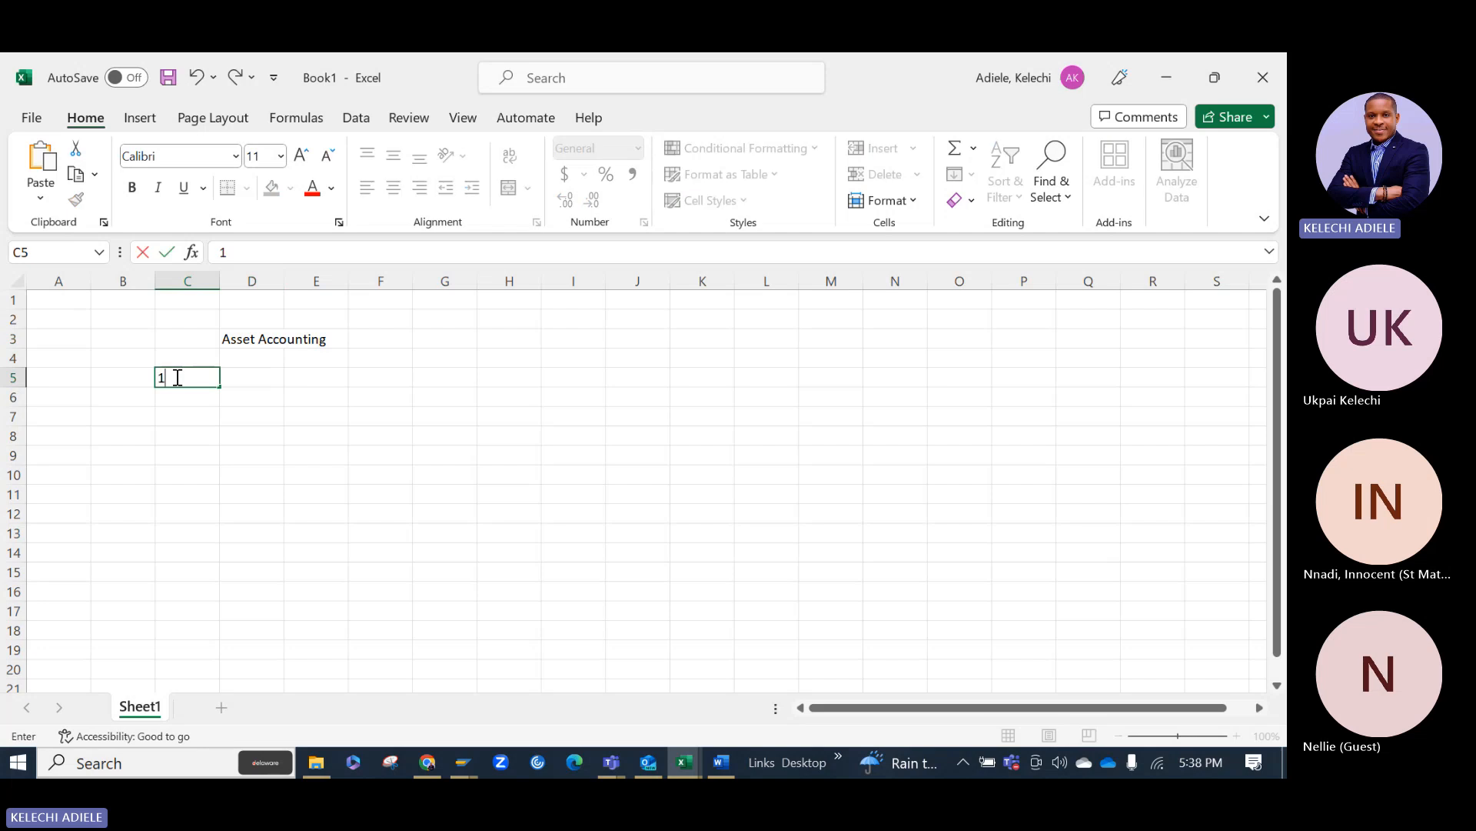
{"action": "key", "text": "Tab"}
{"action": "type", "text": "Char"}
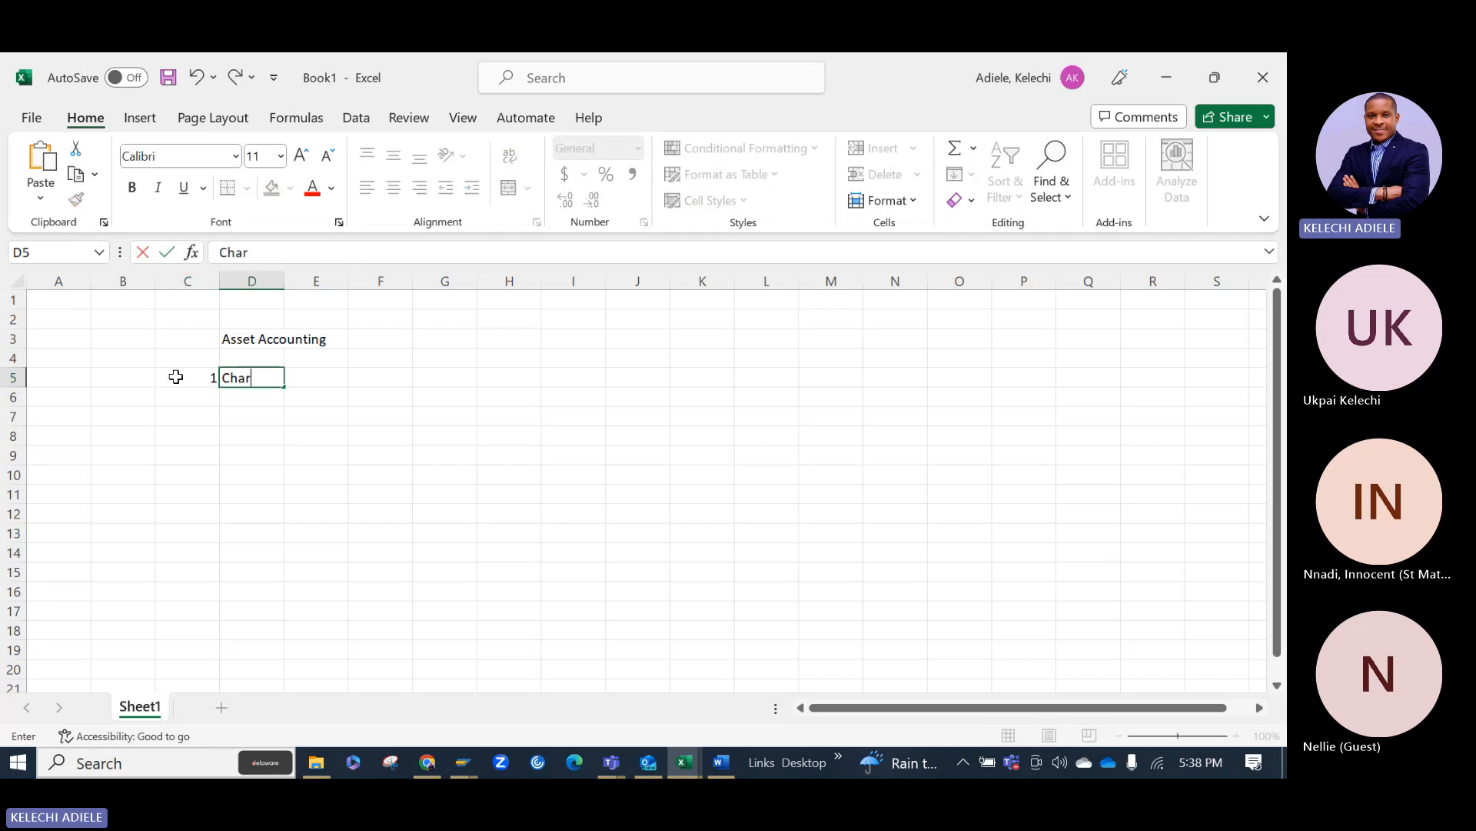
{"action": "type", "text": "t of Deprecia"}
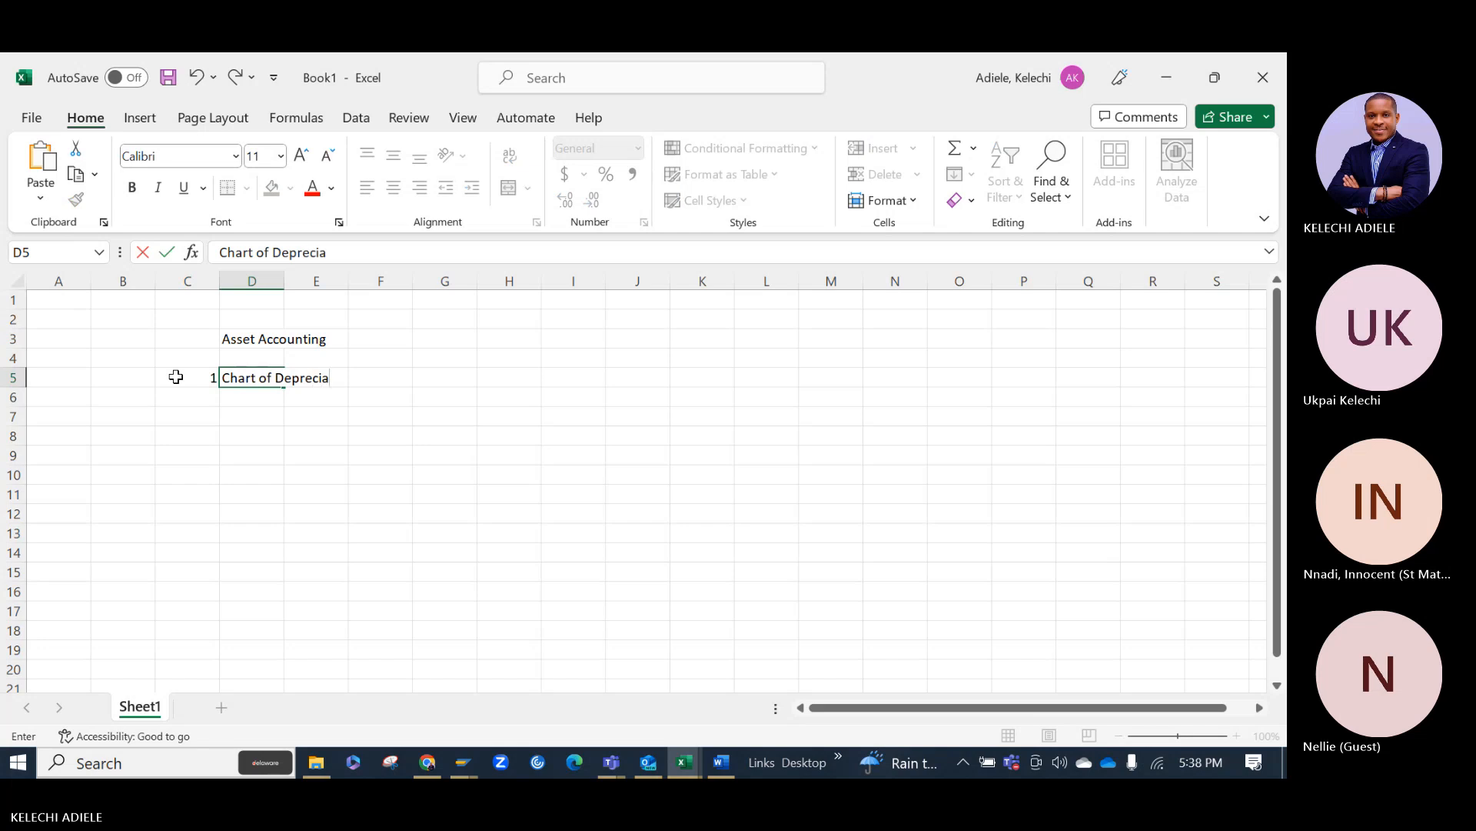
{"action": "type", "text": "tion"}
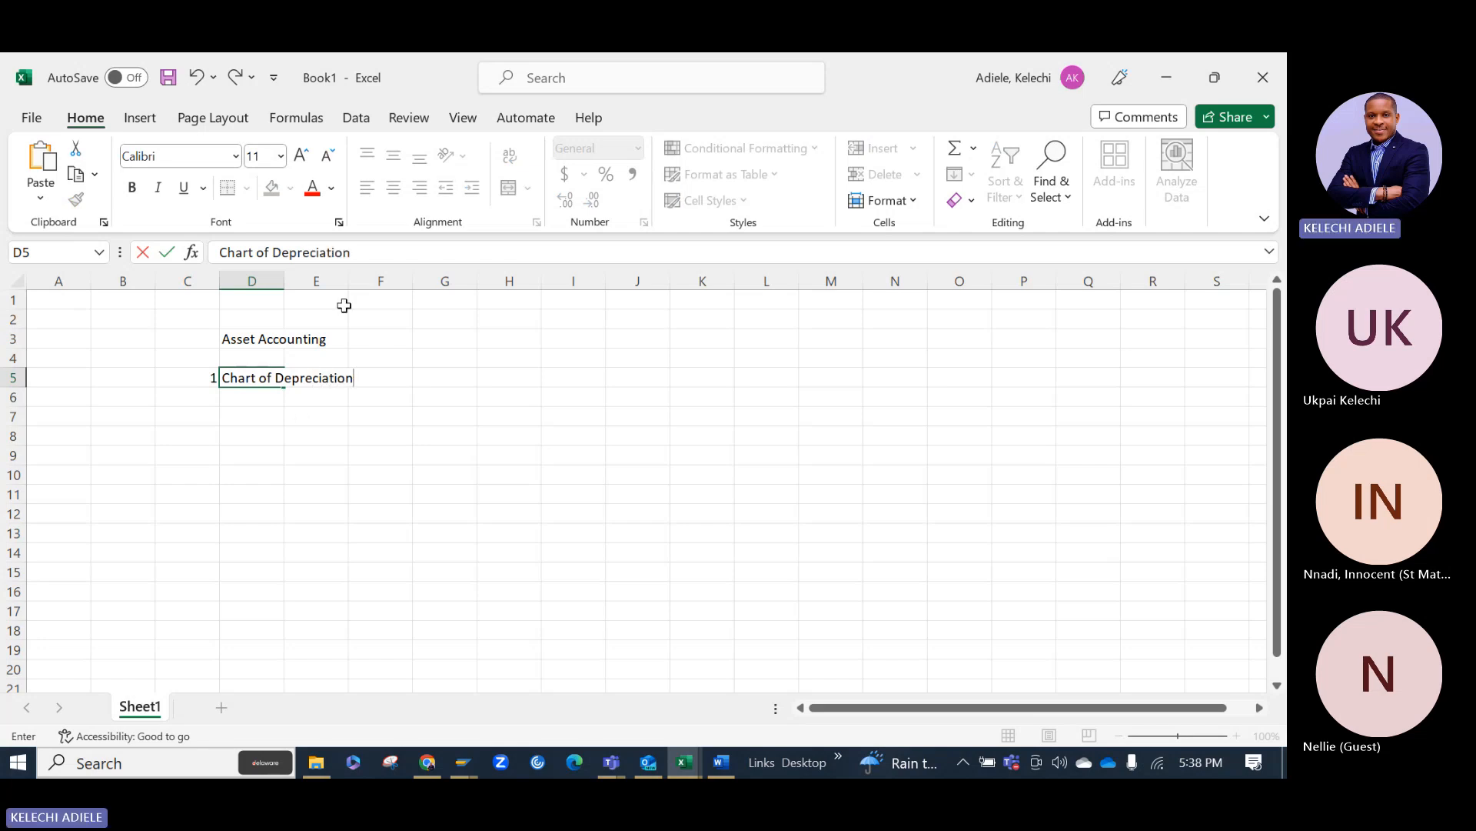
{"action": "left_click", "coordinate": [362, 435]}
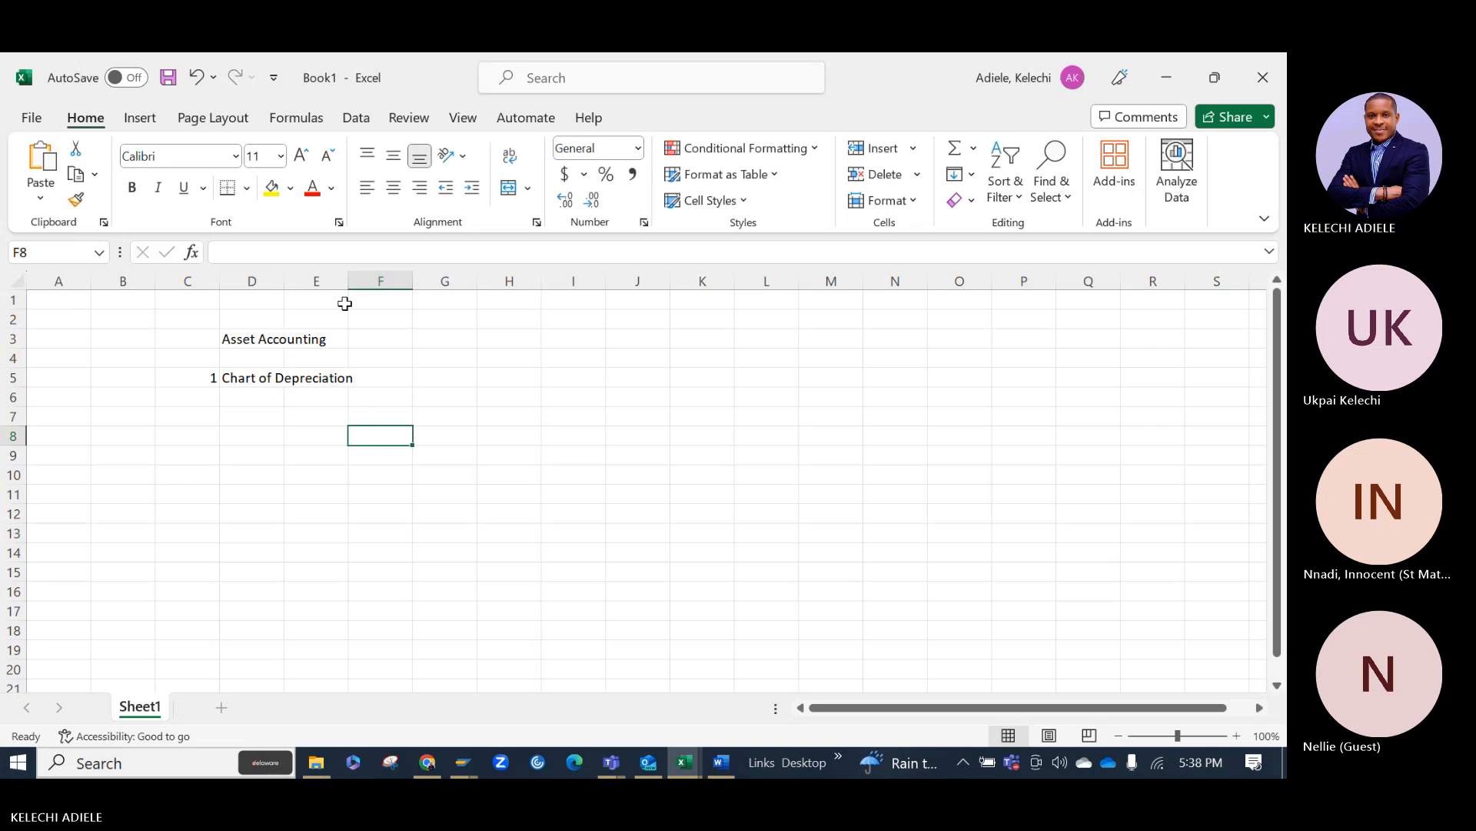
{"action": "left_click_drag", "start_coordinate": [347, 280], "coordinate": [424, 281]}
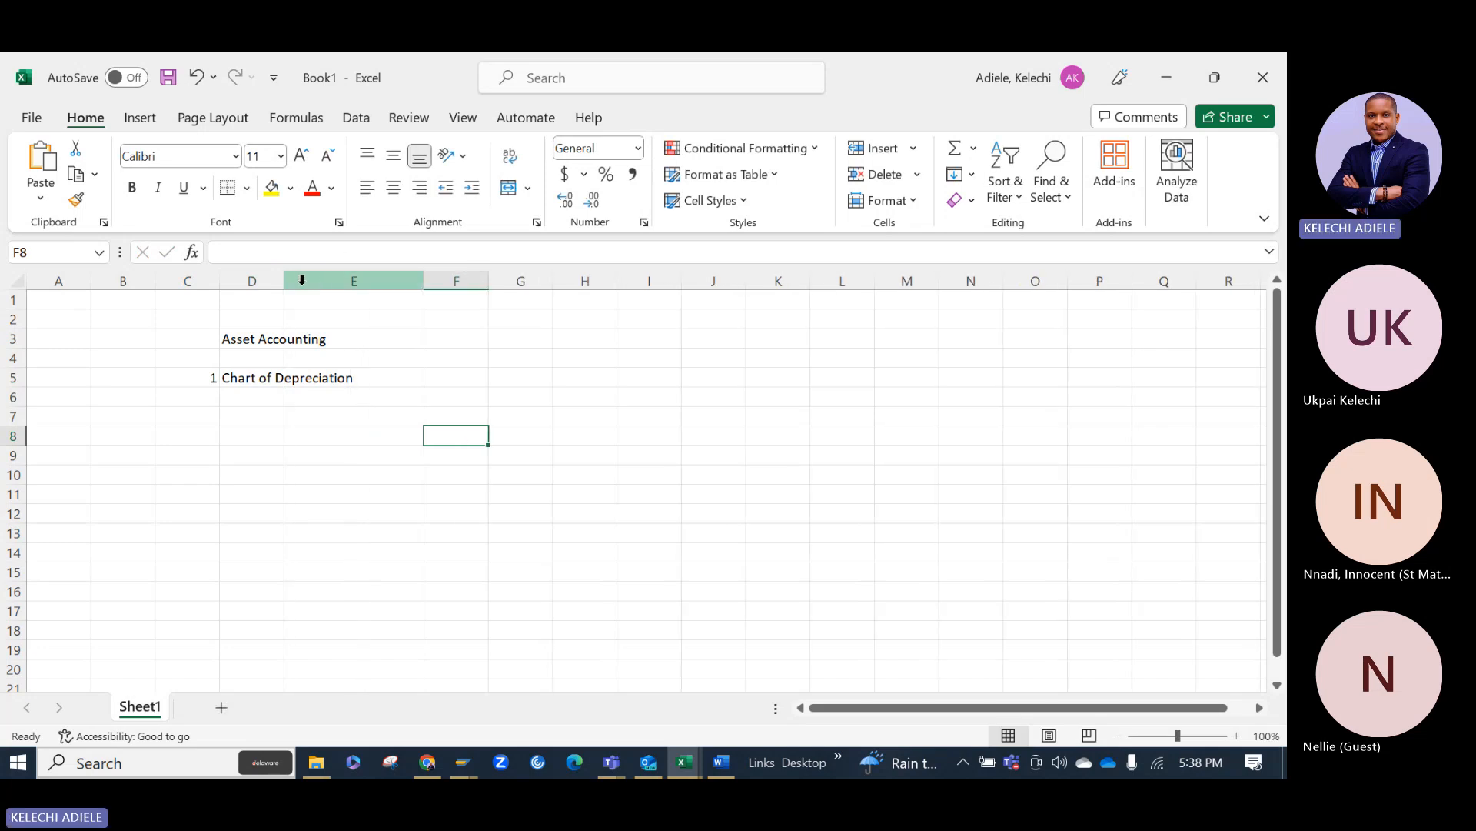
Widen column D so that "Chart of Depreciation" fits inside it.
{"action": "left_click_drag", "start_coordinate": [284, 282], "coordinate": [380, 284]}
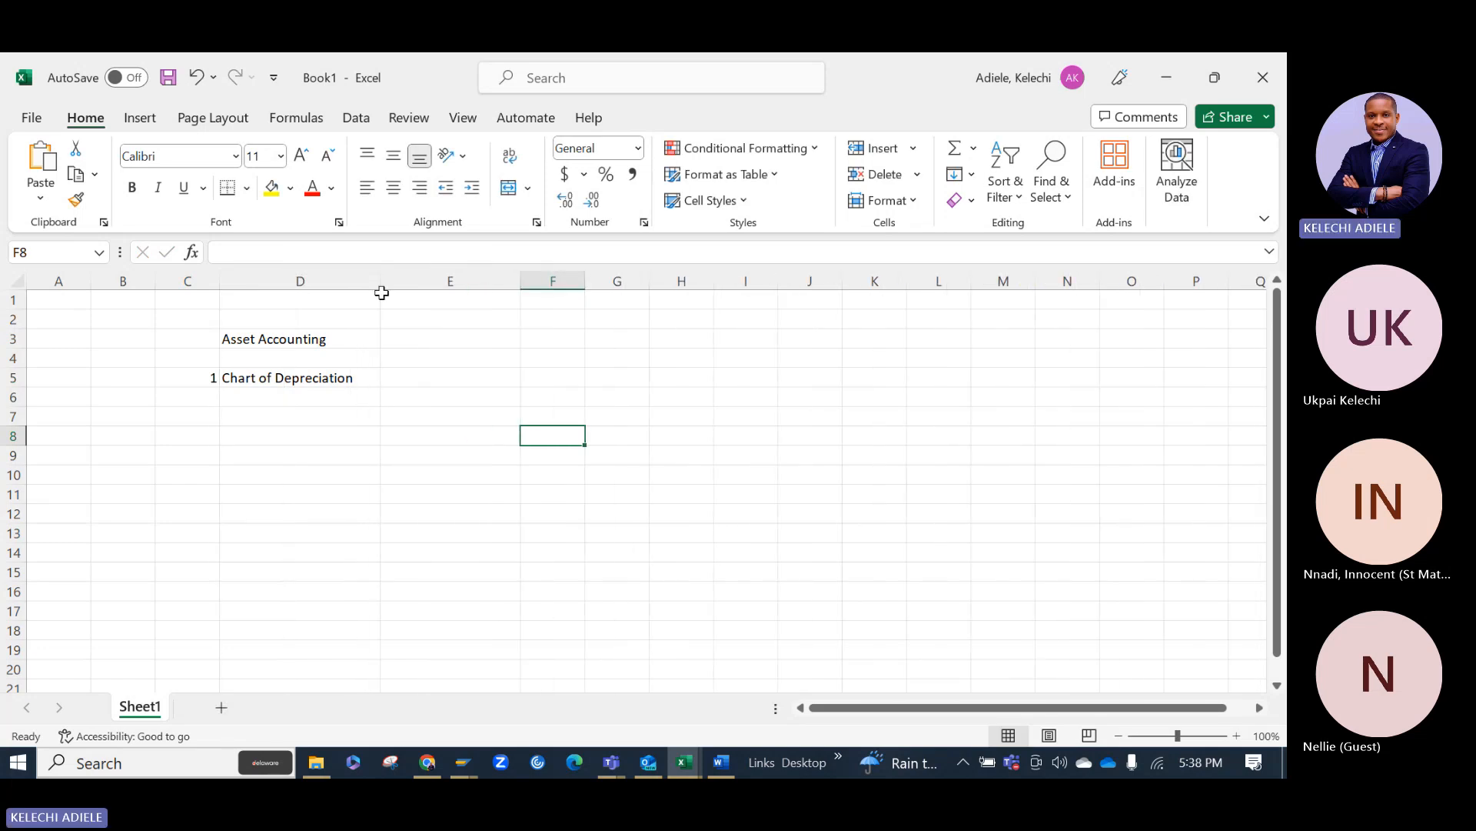
{"action": "left_click", "coordinate": [411, 398]}
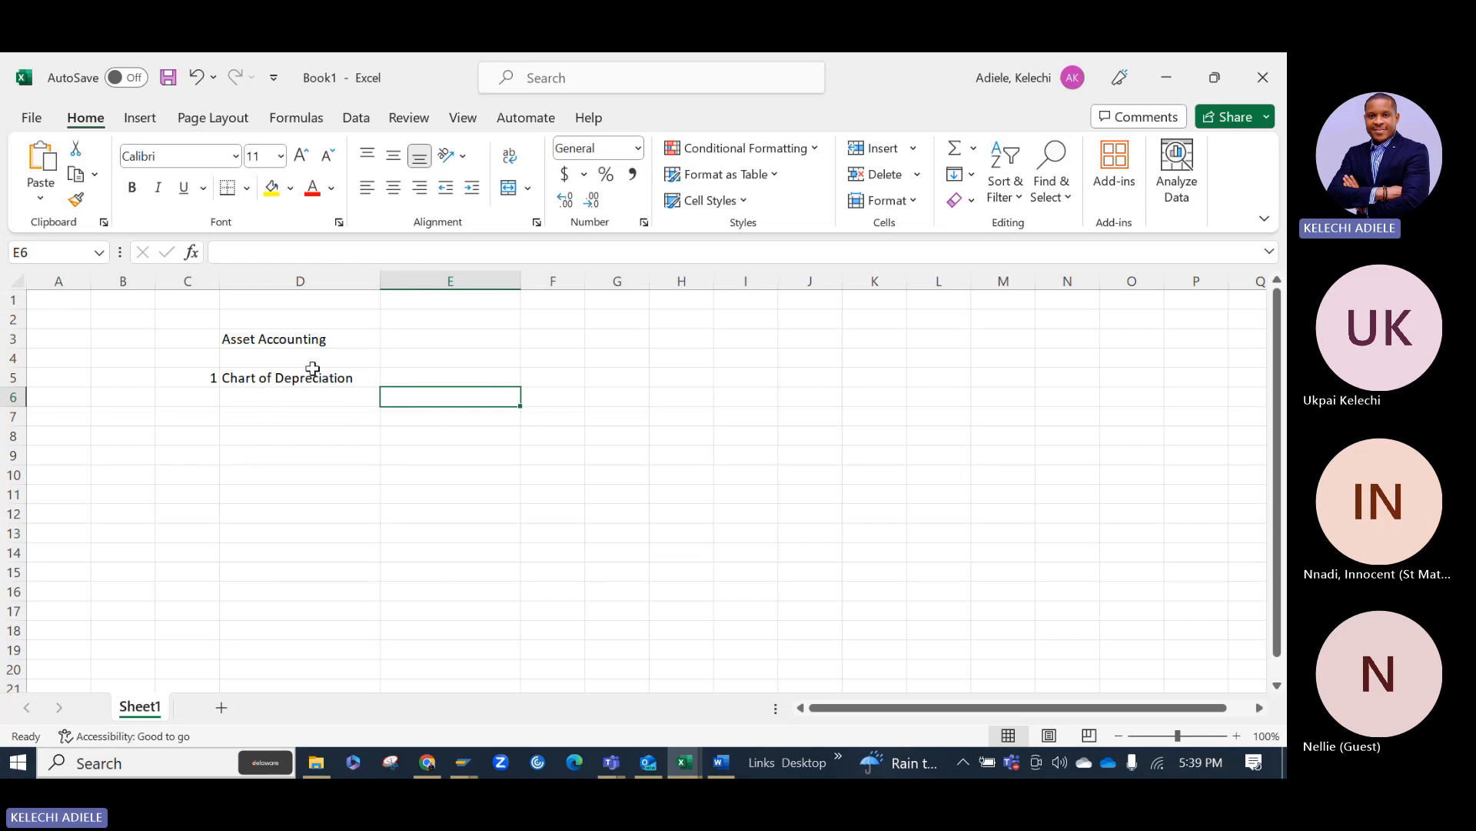
{"action": "left_click", "coordinate": [315, 370]}
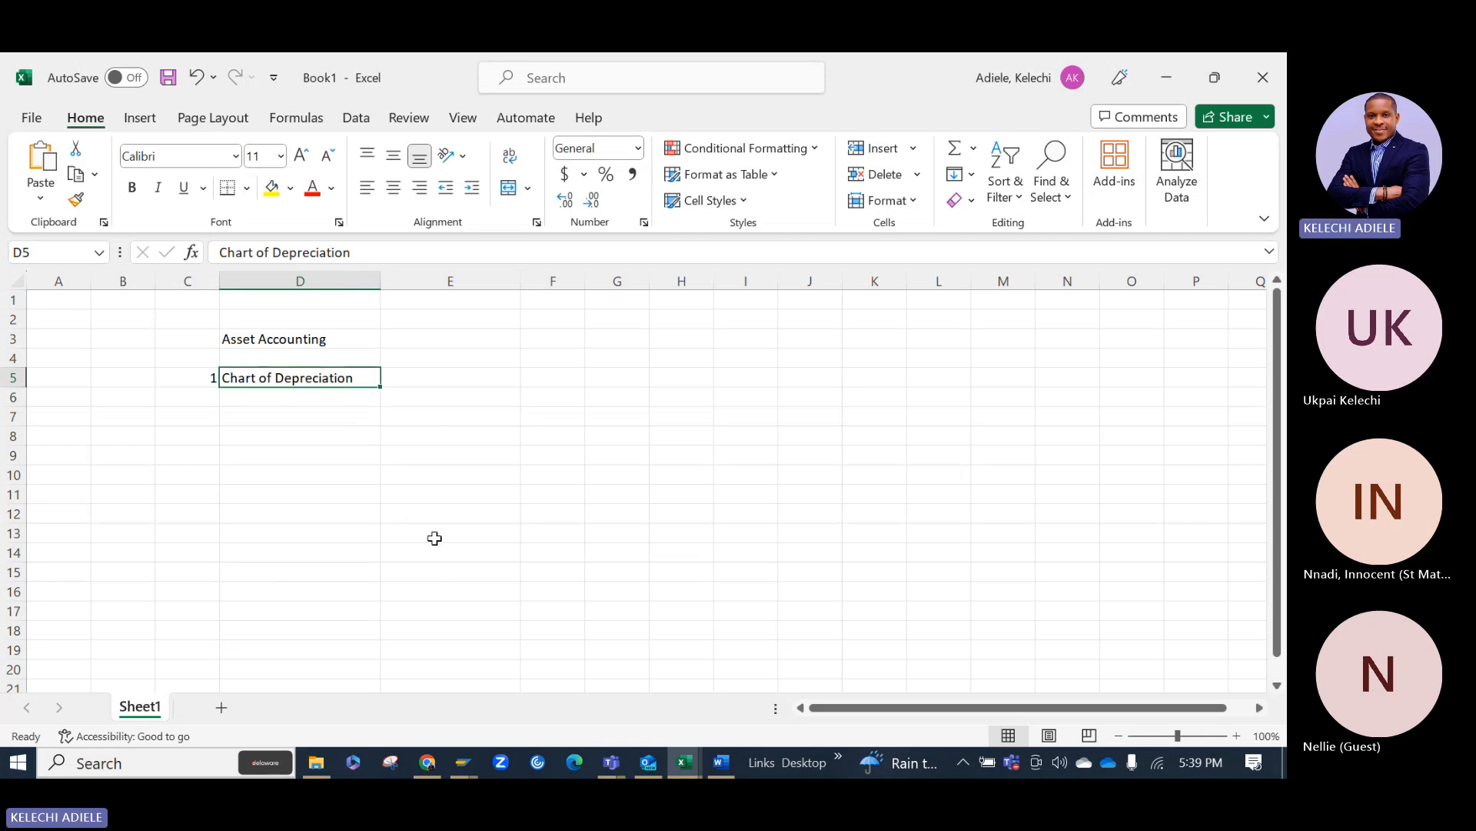
Switch to the SAP implementation guide window and open the Copy Reference Chart of Depreciation activity.
{"action": "left_click", "coordinate": [469, 758]}
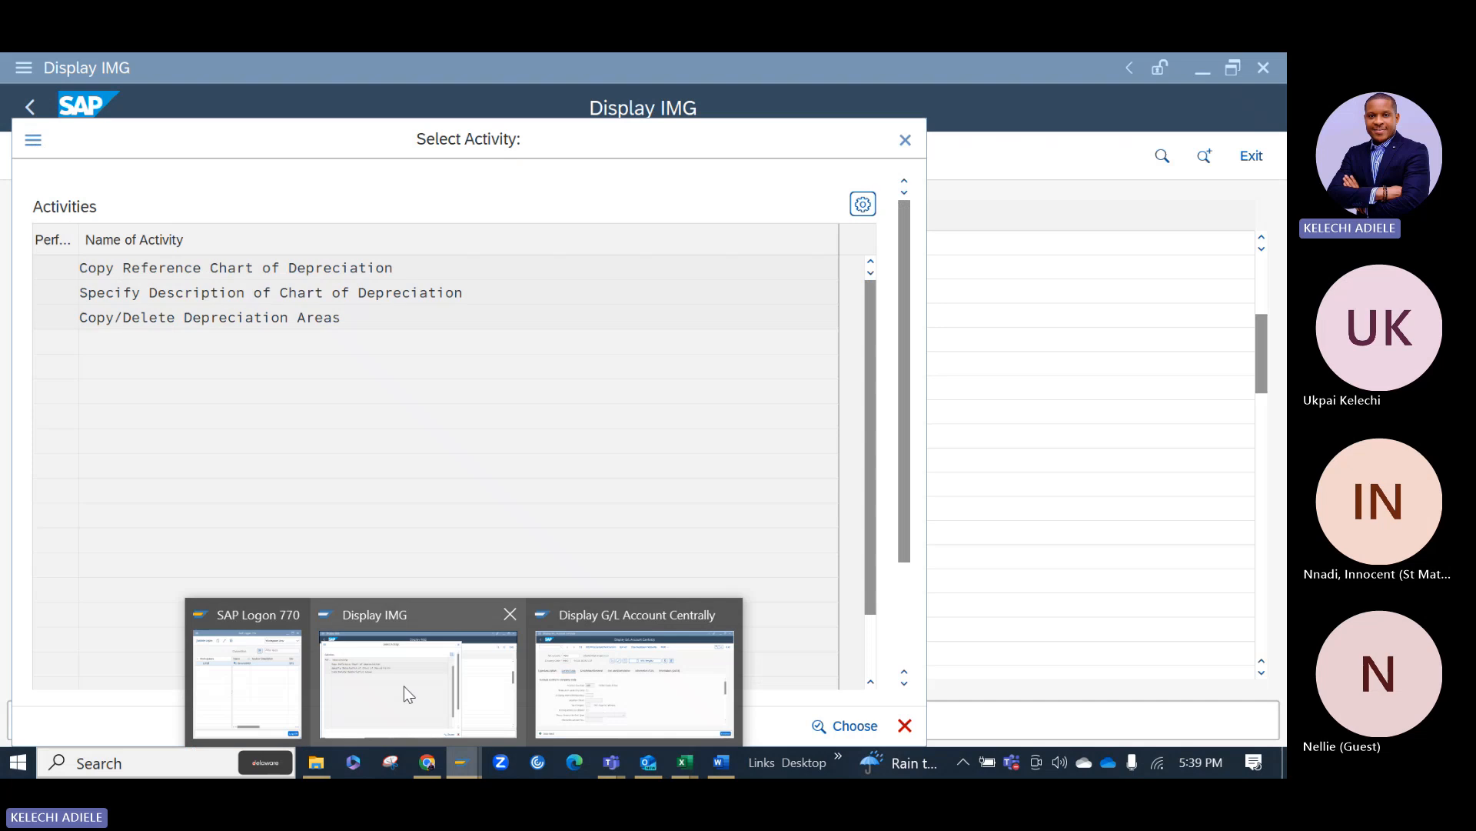
{"action": "left_click", "coordinate": [402, 693]}
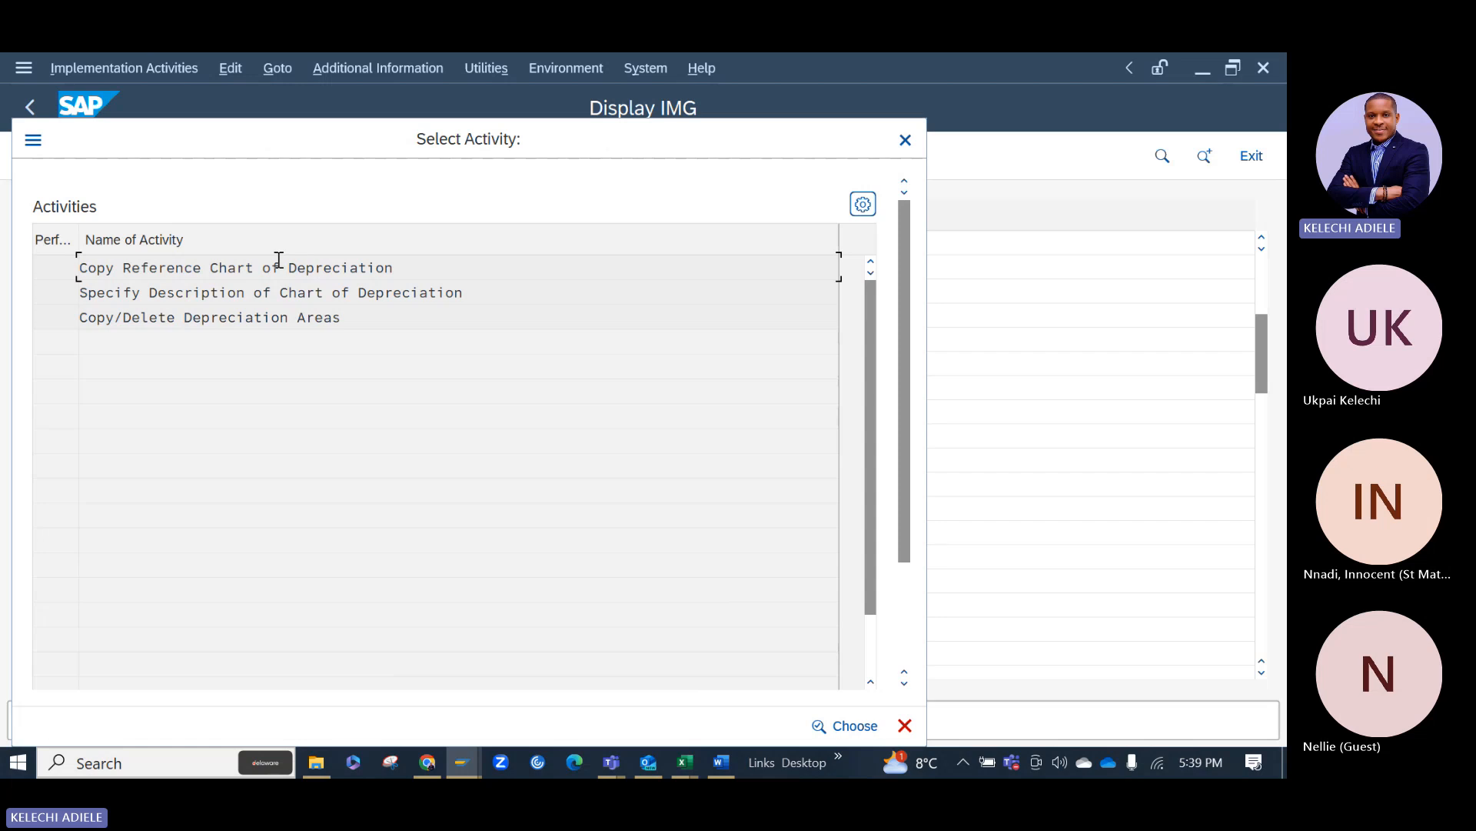
{"action": "double_click", "coordinate": [326, 275]}
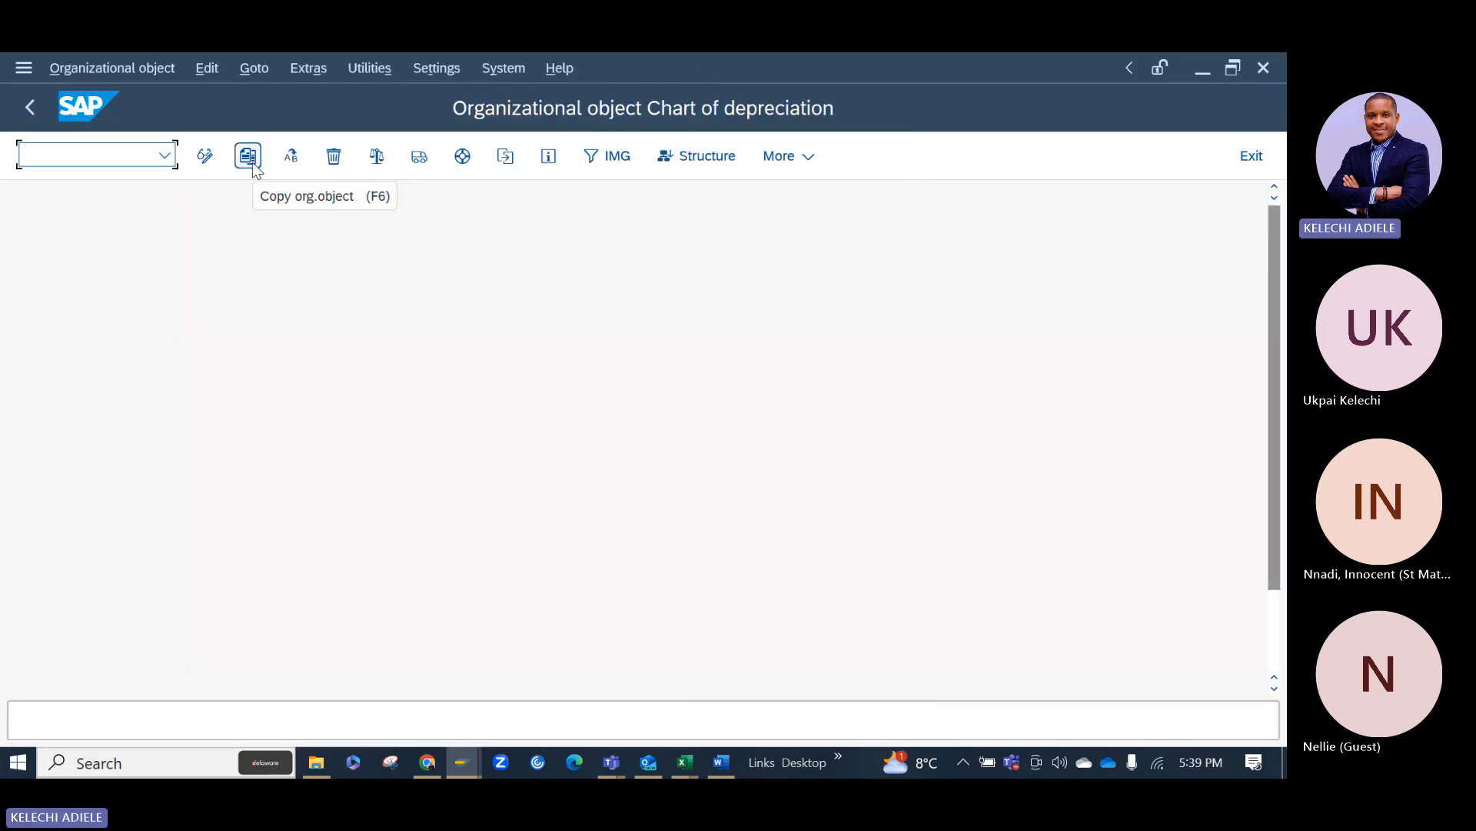
Start copying the organizational object and choose 0US, the sample chart of depreciation for USA, as the source chart.
{"action": "left_click", "coordinate": [253, 163]}
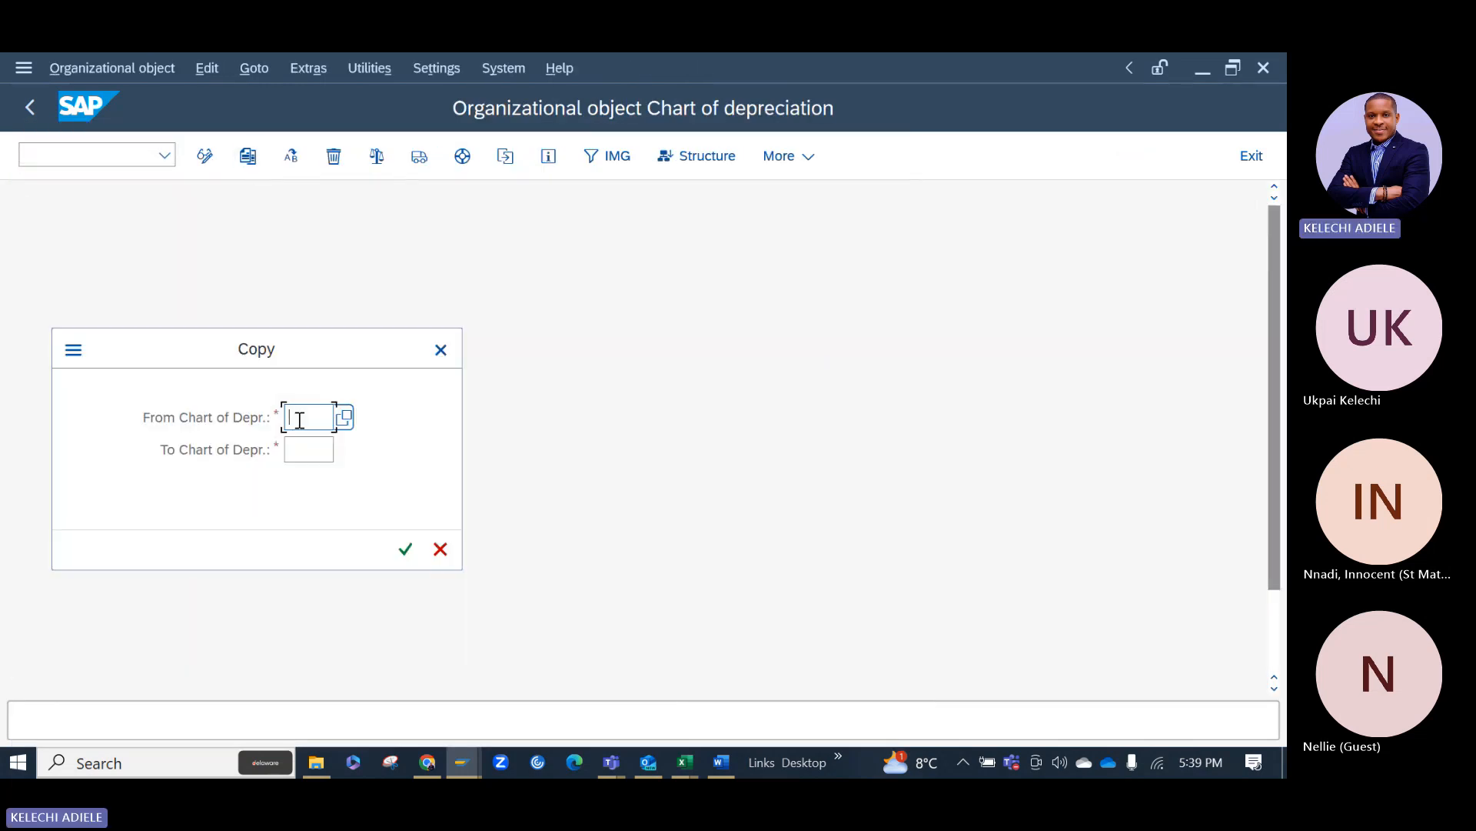
{"action": "left_click", "coordinate": [307, 414]}
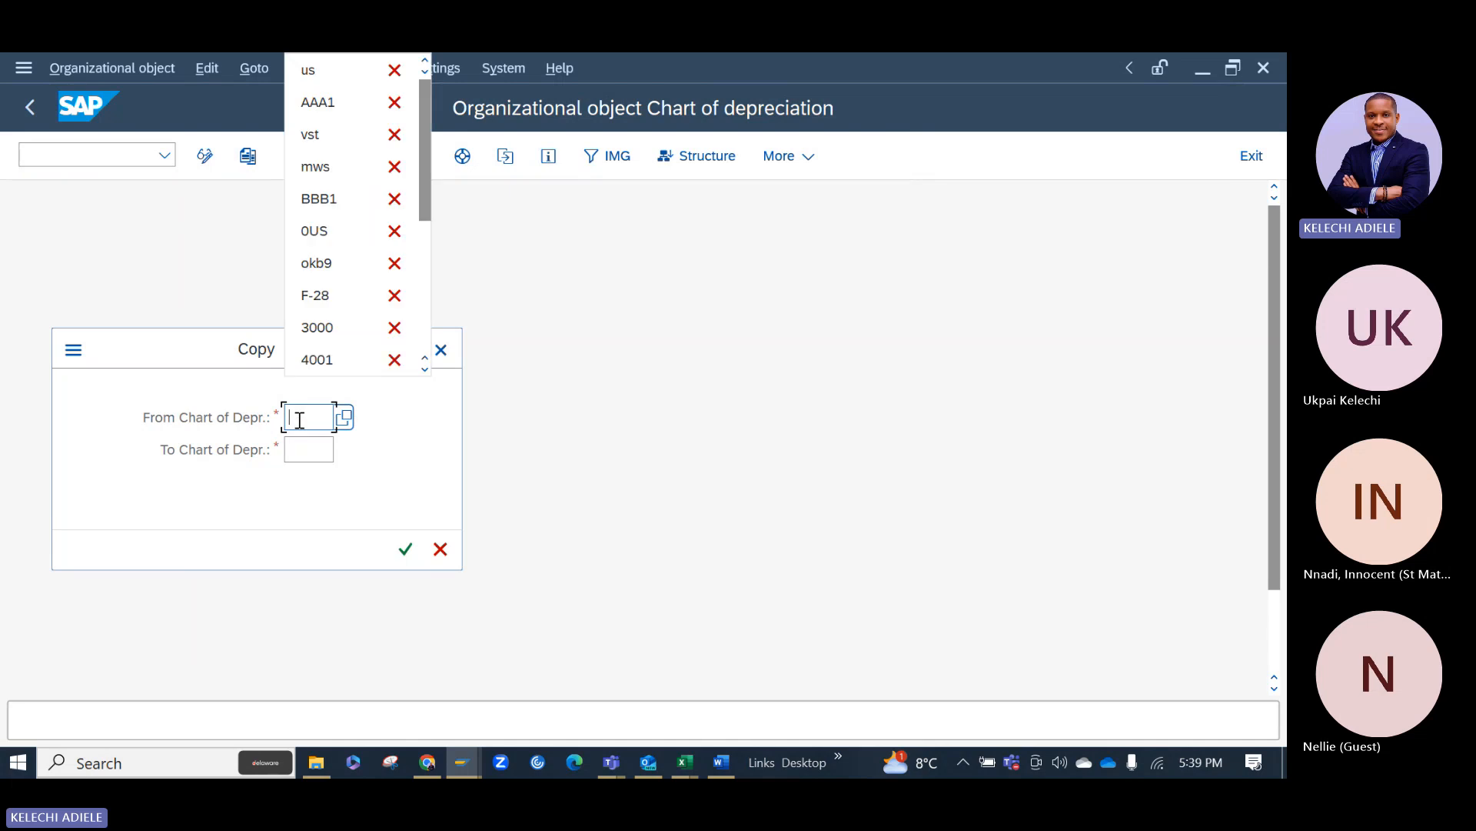
{"action": "left_click", "coordinate": [348, 418]}
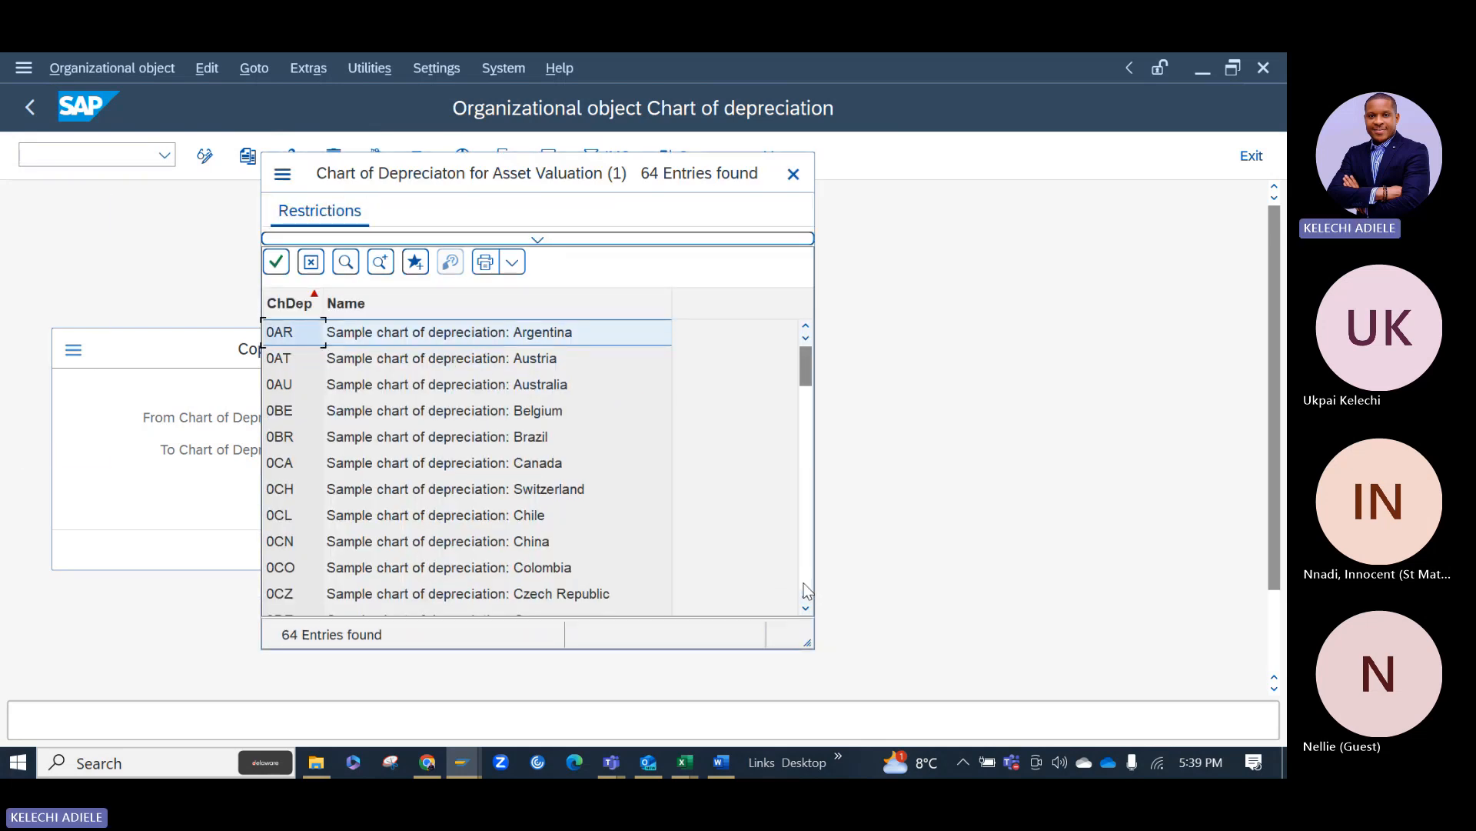
{"action": "scroll", "coordinate": [805, 585], "scroll_direction": "down", "scroll_amount": 3}
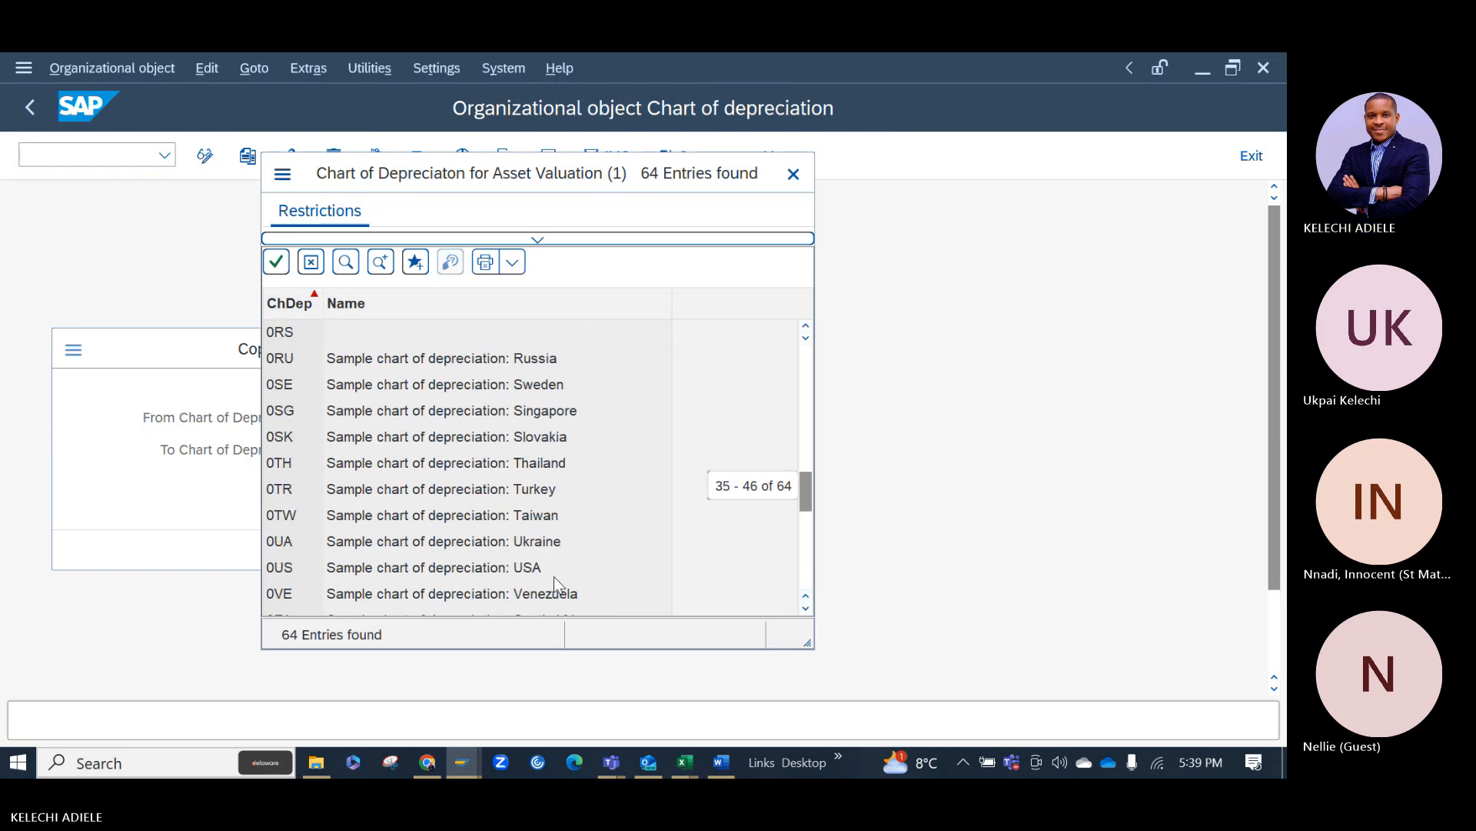
{"action": "double_click", "coordinate": [504, 569]}
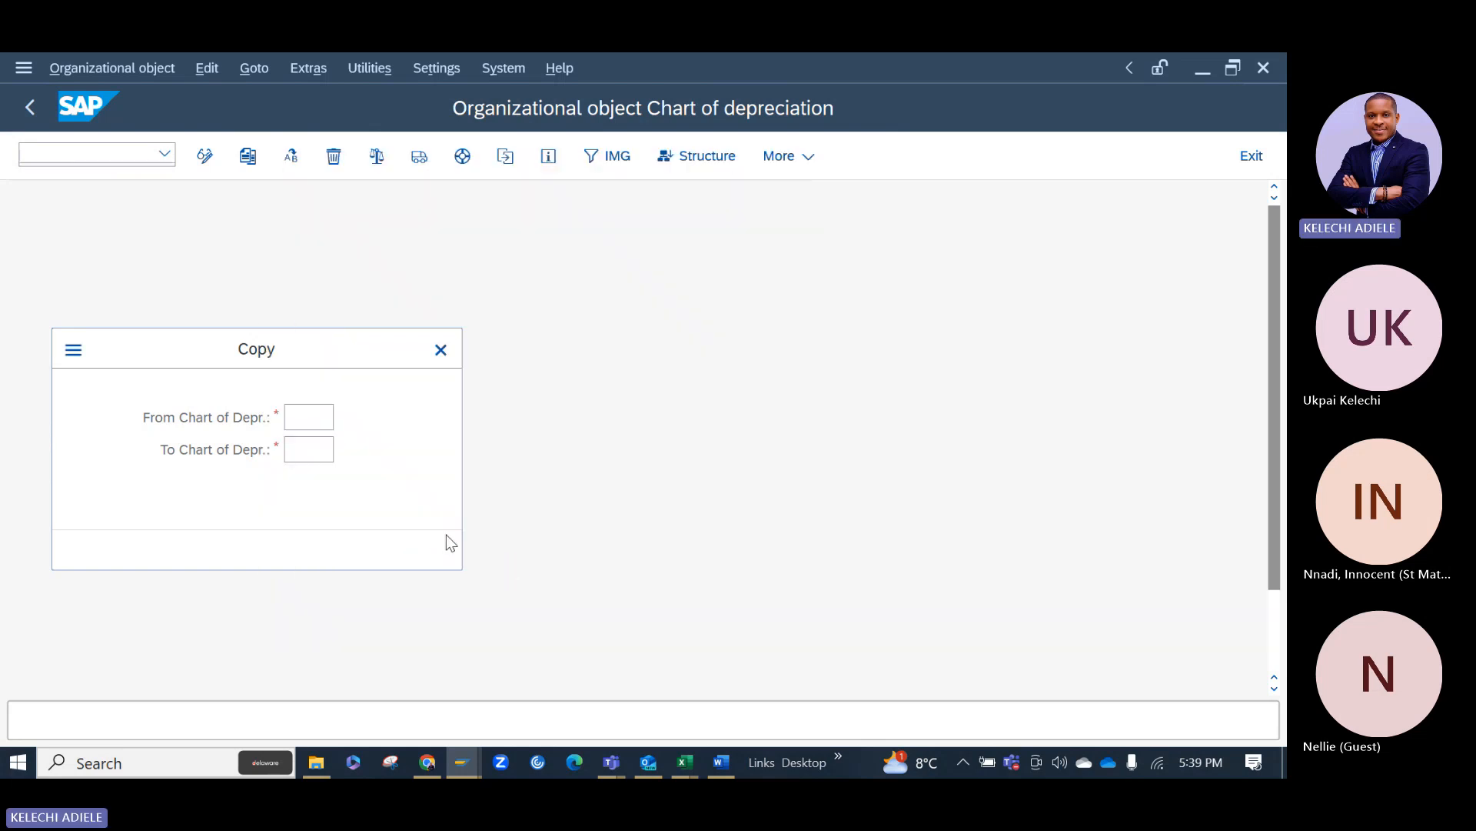
Set the target chart of depreciation to AAAA and run the copy.
{"action": "left_click", "coordinate": [313, 452]}
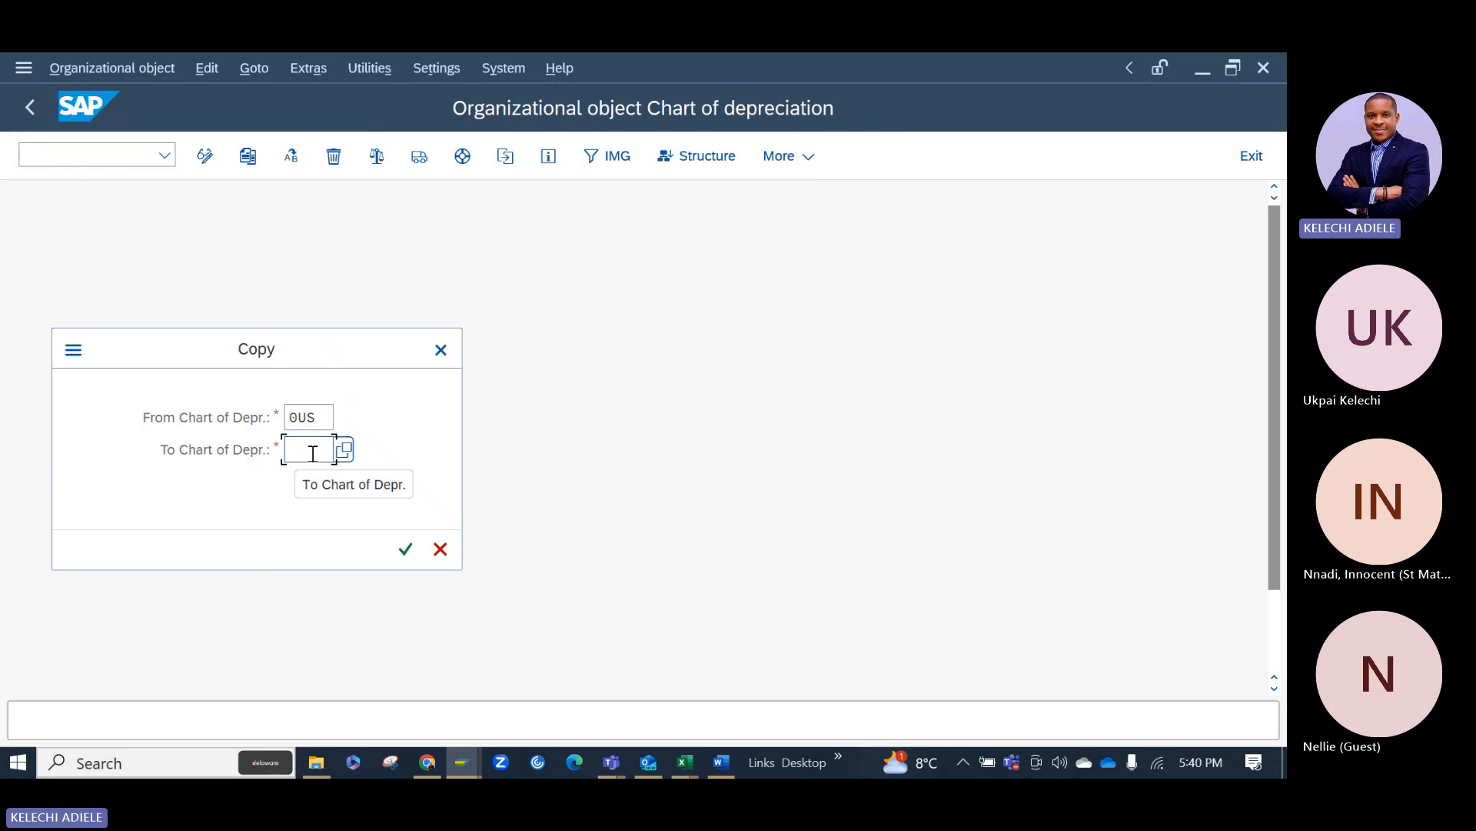
{"action": "type", "text": "AAA"}
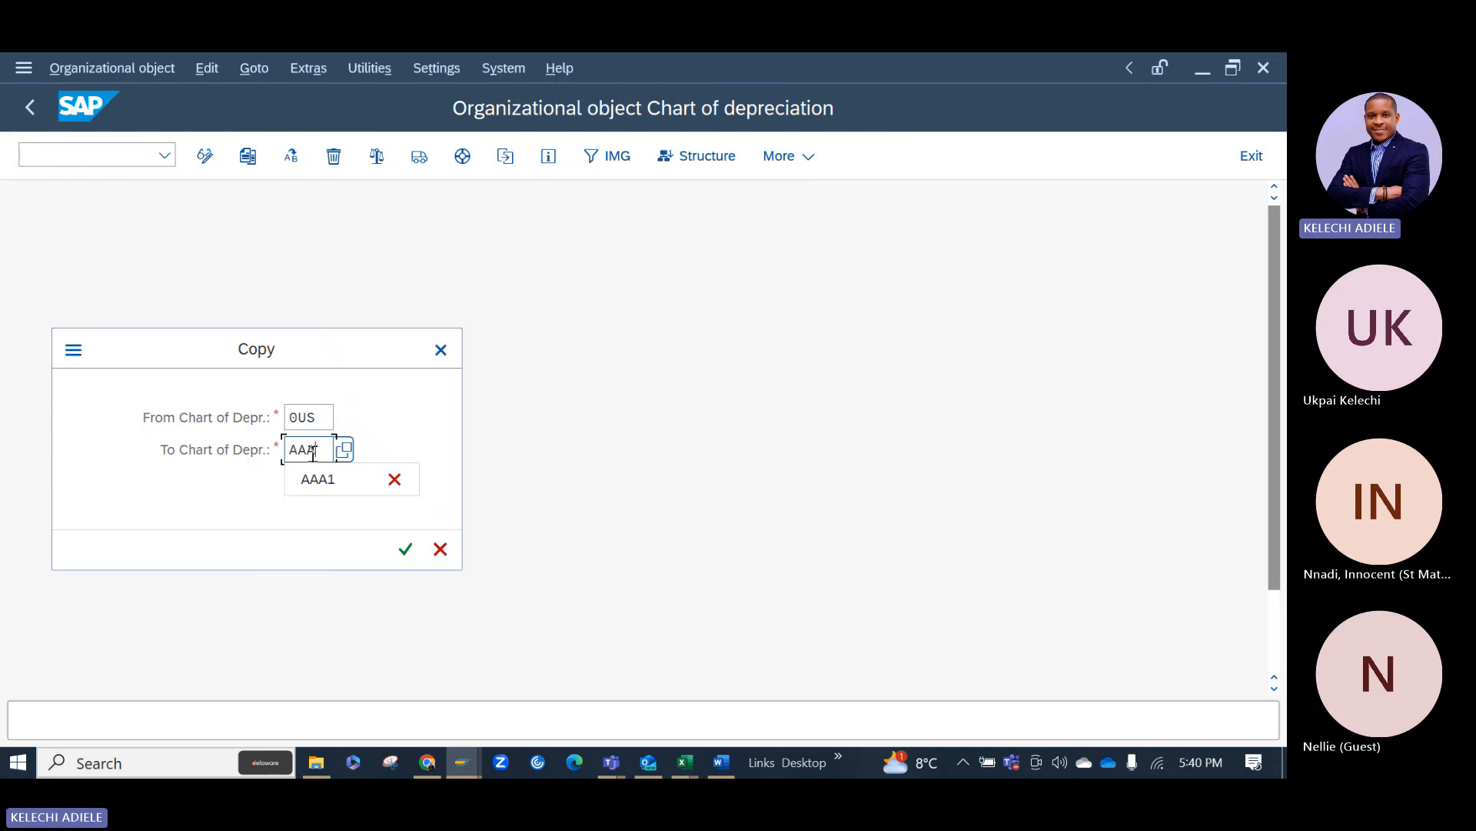
{"action": "key", "text": "BackSpace"}
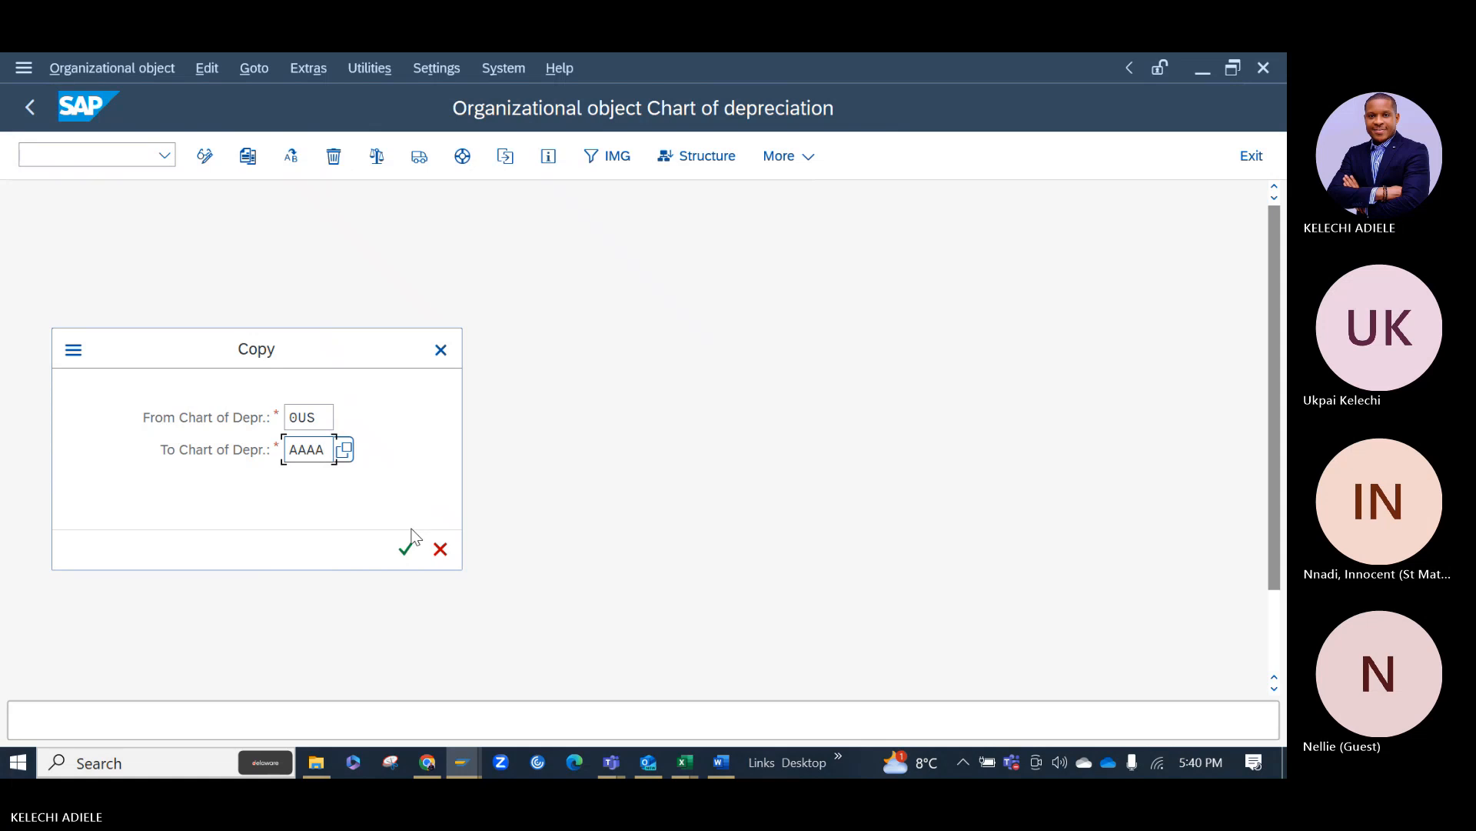
{"action": "type", "text": "CA"}
{"action": "key", "text": "BackSpace"}
{"action": "key", "text": "BackSpace"}
{"action": "type", "text": "AA"}
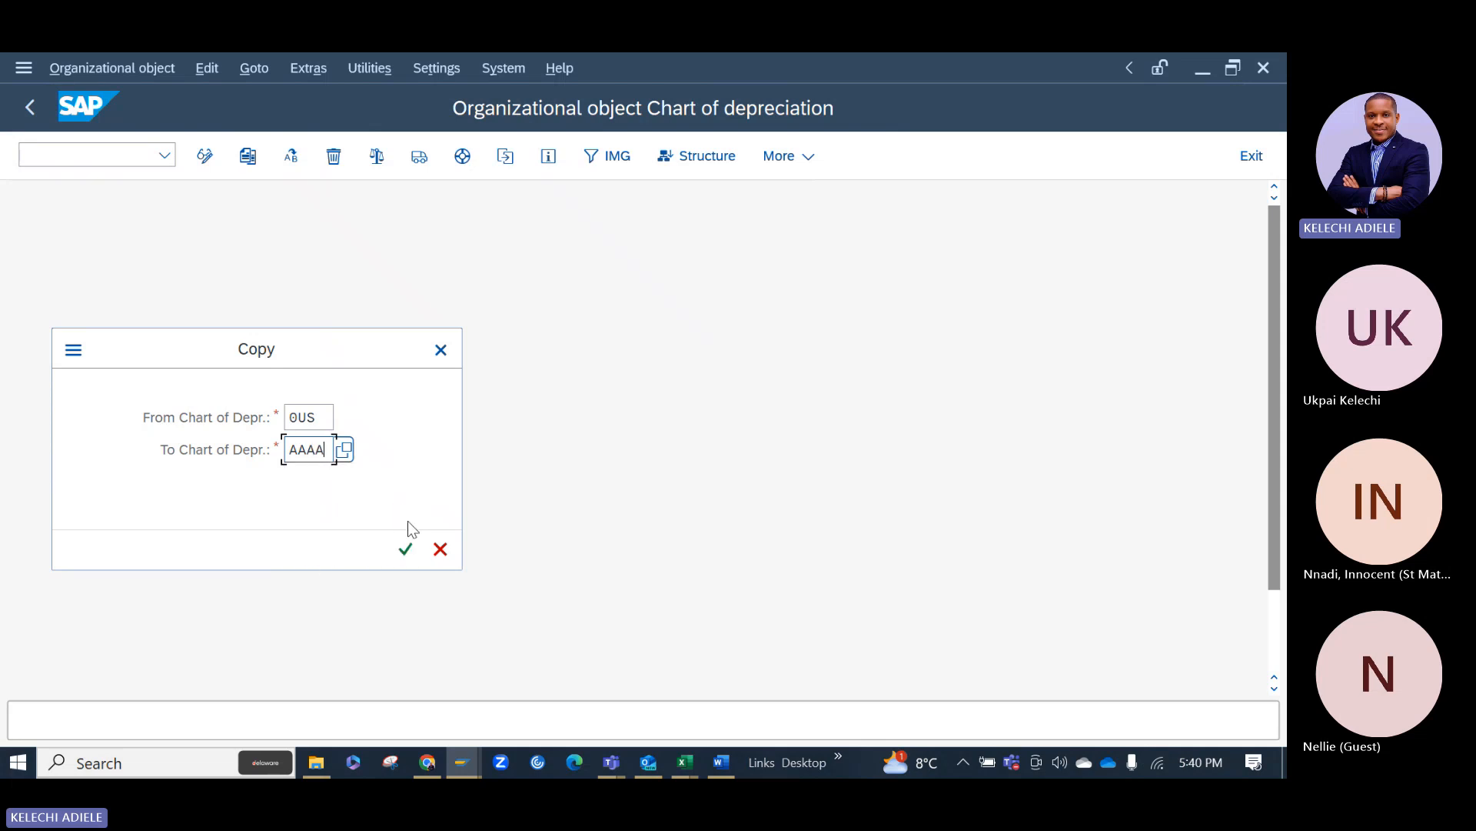
{"action": "left_click", "coordinate": [406, 549]}
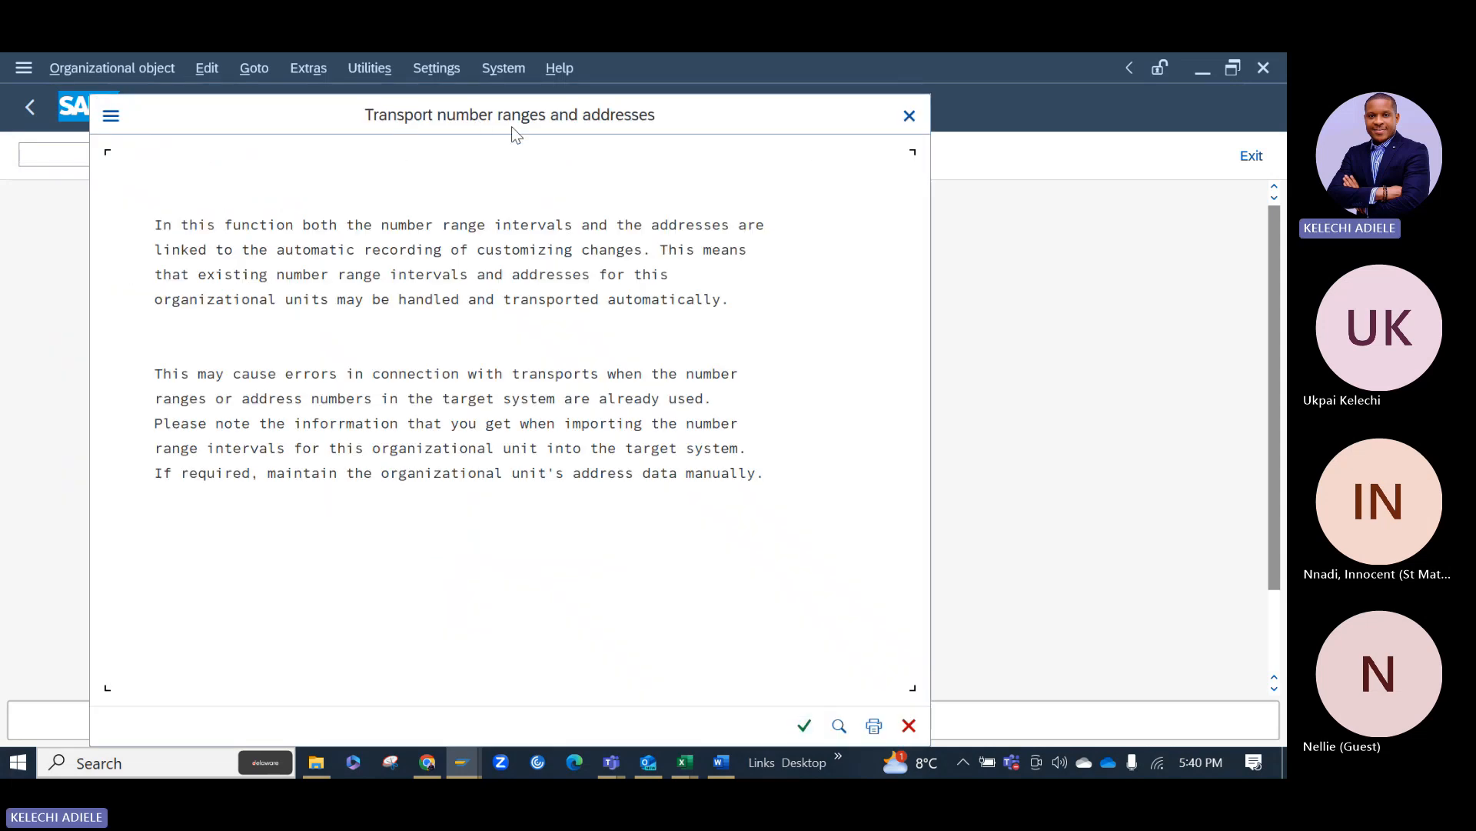
Agree to transport number ranges and record the chart copy in the "AAA1_ Configuration" customizing request, closing the information message.
{"action": "left_click", "coordinate": [804, 727]}
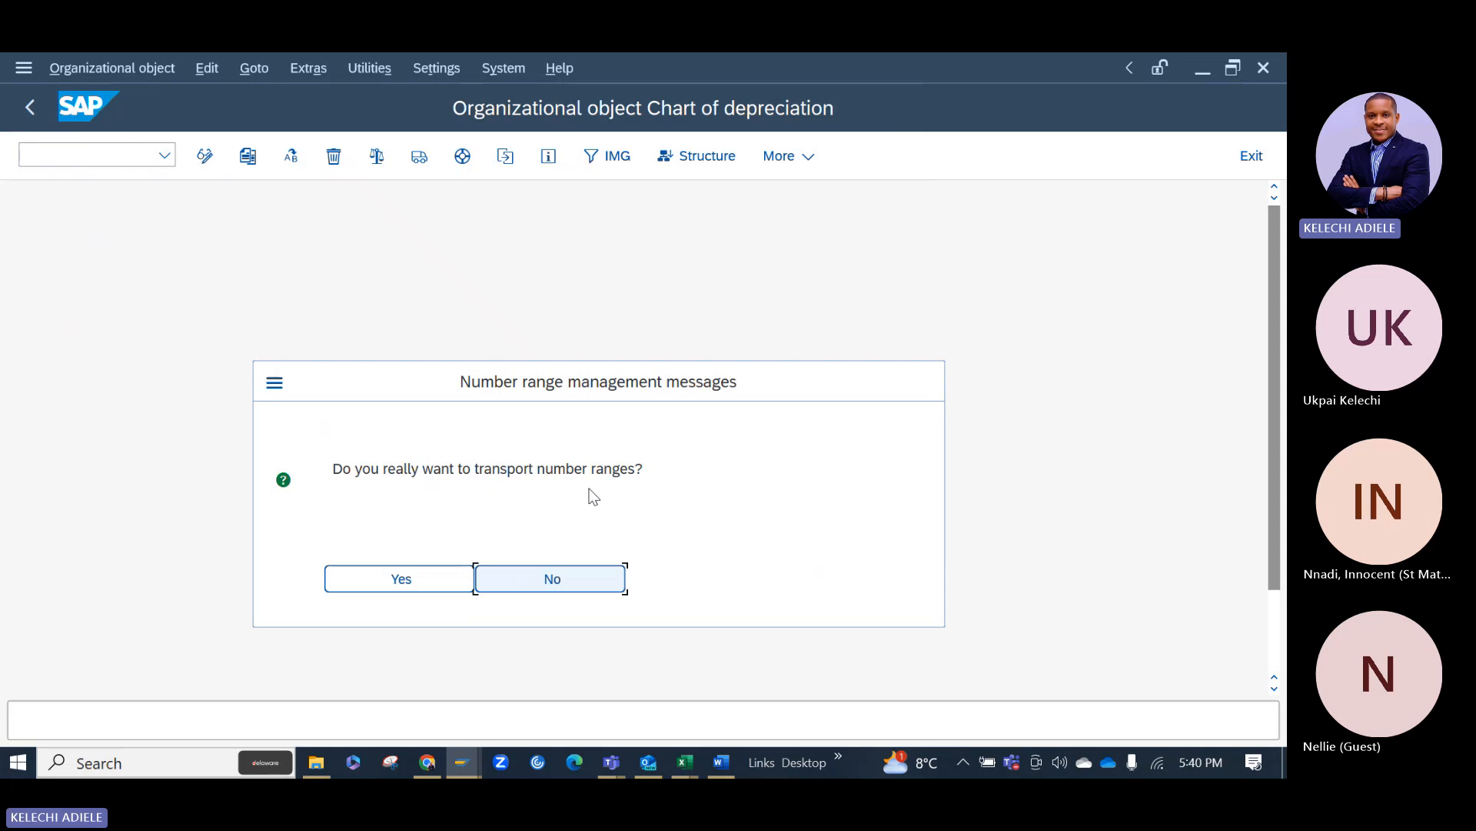
{"action": "left_click", "coordinate": [408, 578]}
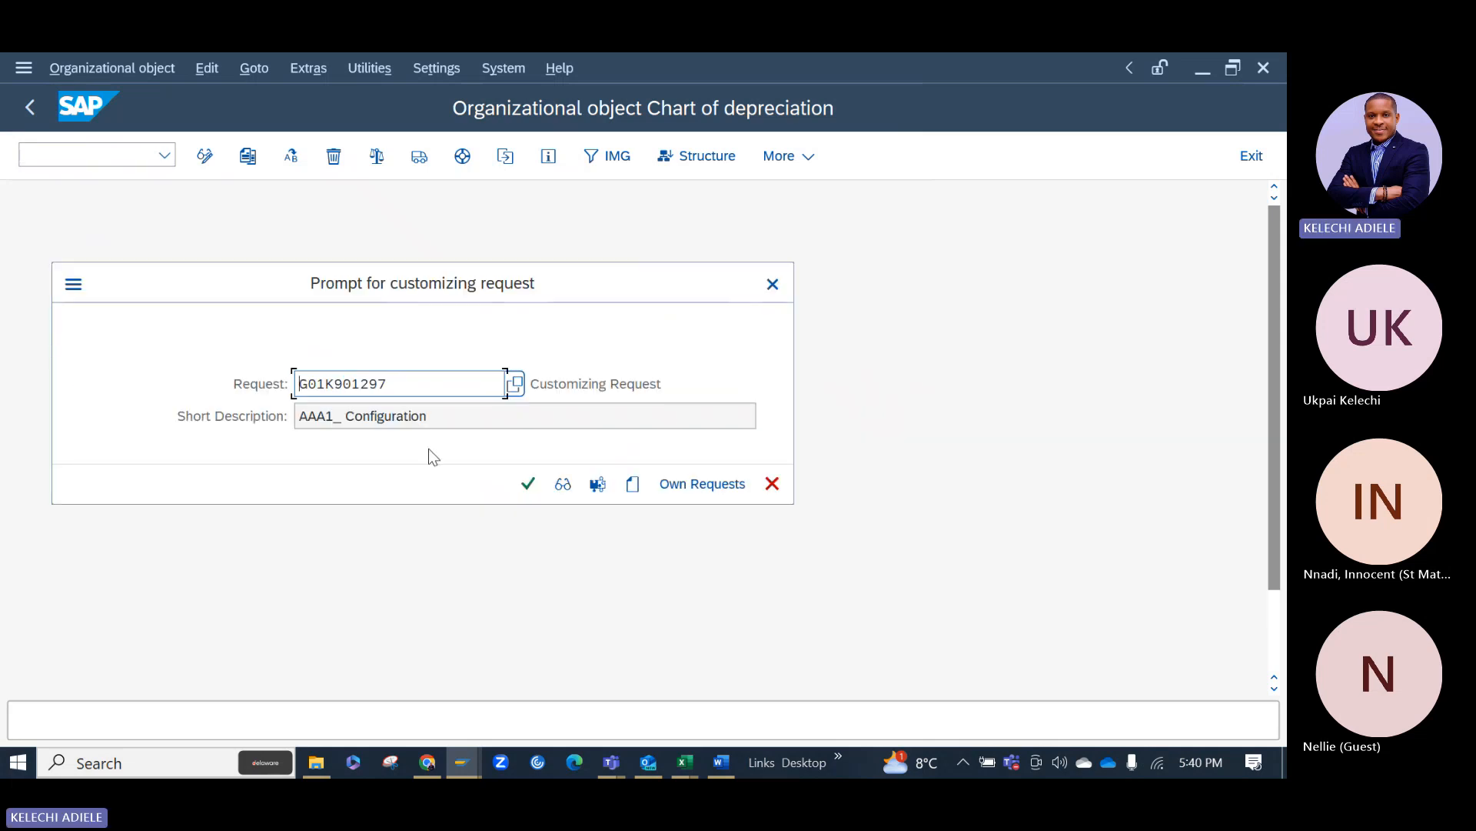
{"action": "left_click", "coordinate": [529, 483]}
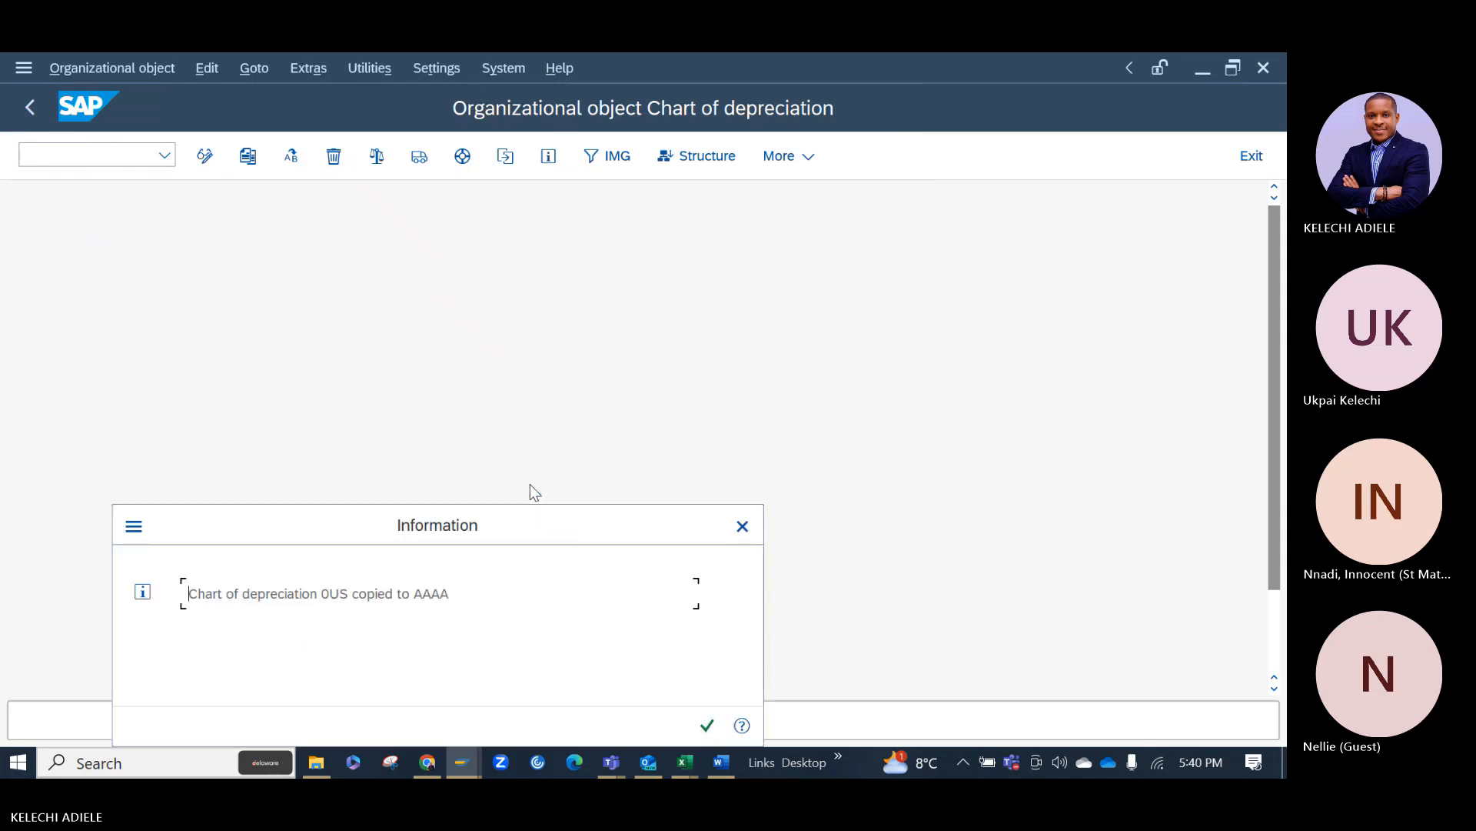
{"action": "left_click_drag", "start_coordinate": [412, 523], "coordinate": [429, 355]}
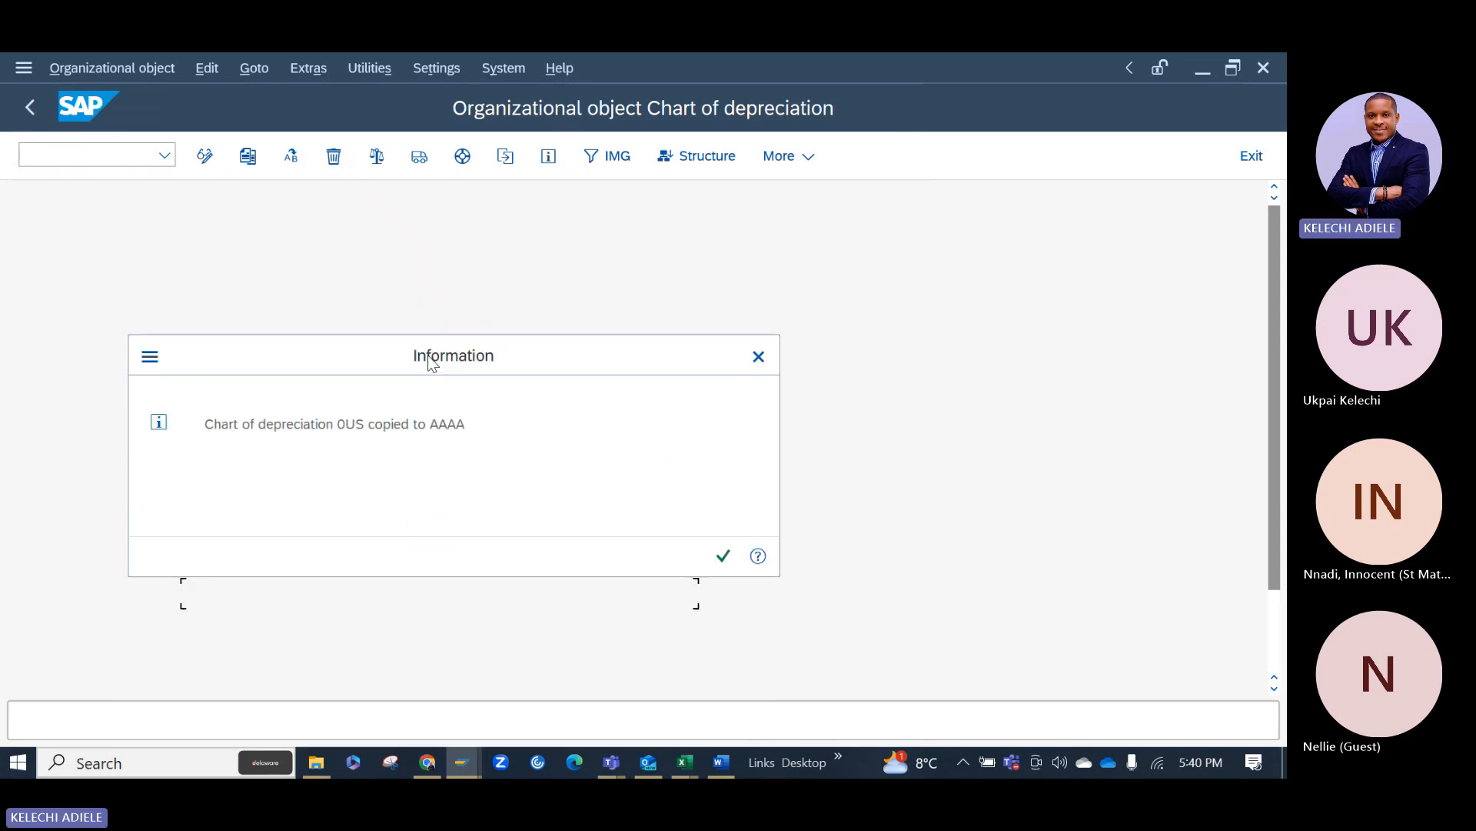
{"action": "left_click", "coordinate": [723, 556]}
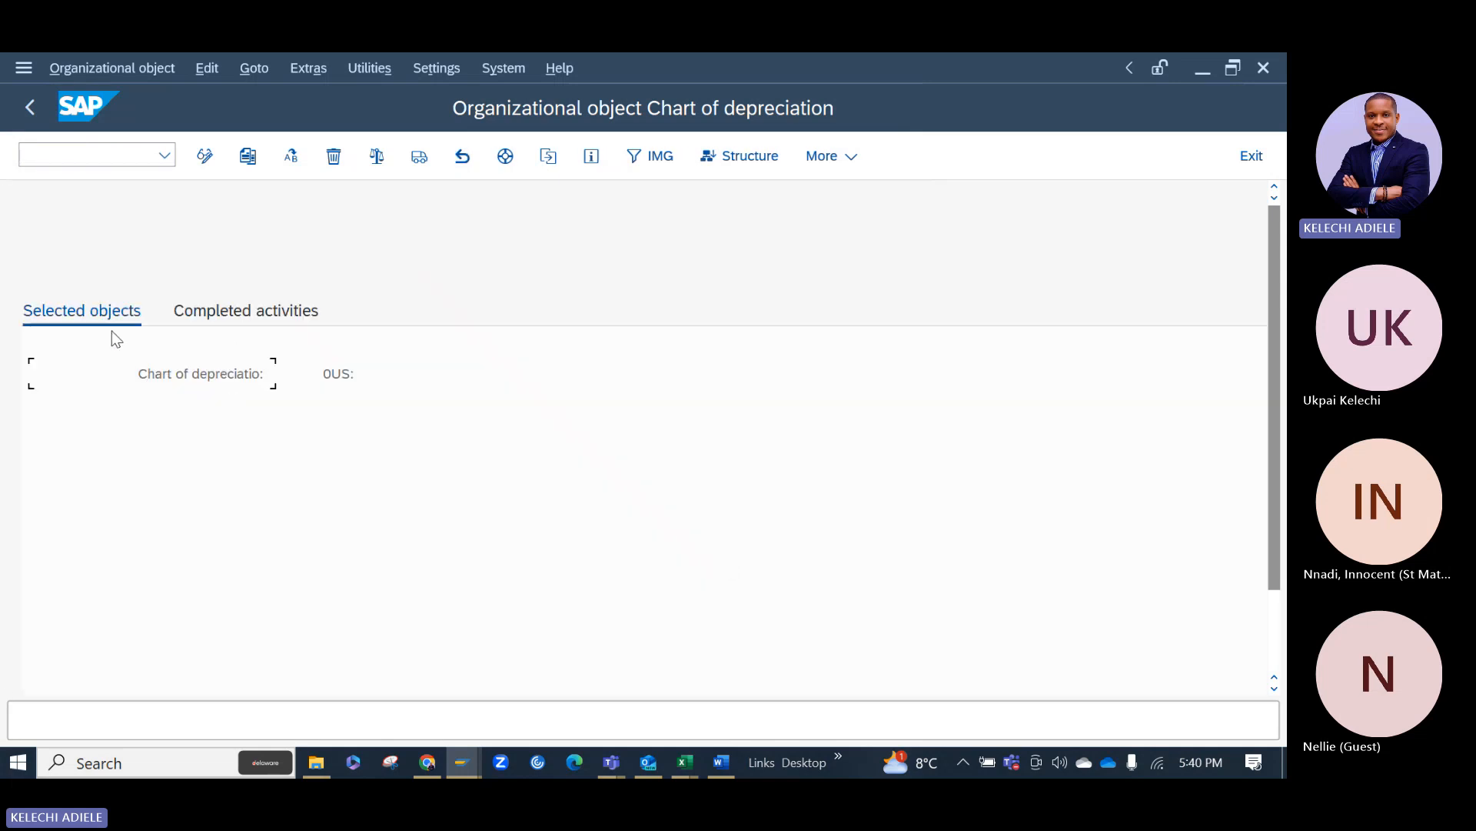
Return to the activity selection, open Specify Description of Chart of Depreciation, and position the list at chart AAAA.
{"action": "left_click", "coordinate": [31, 107]}
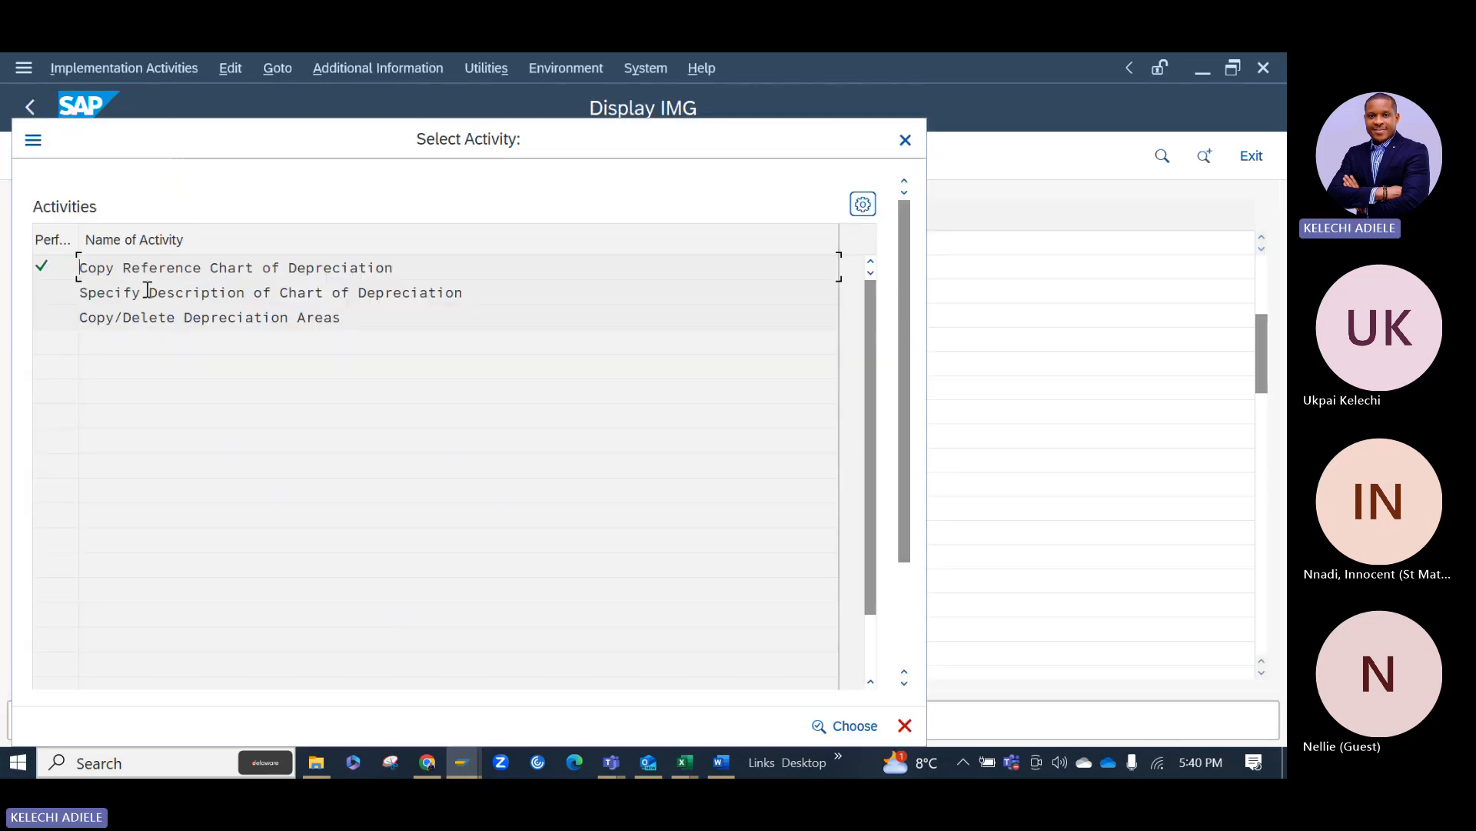
{"action": "double_click", "coordinate": [170, 293]}
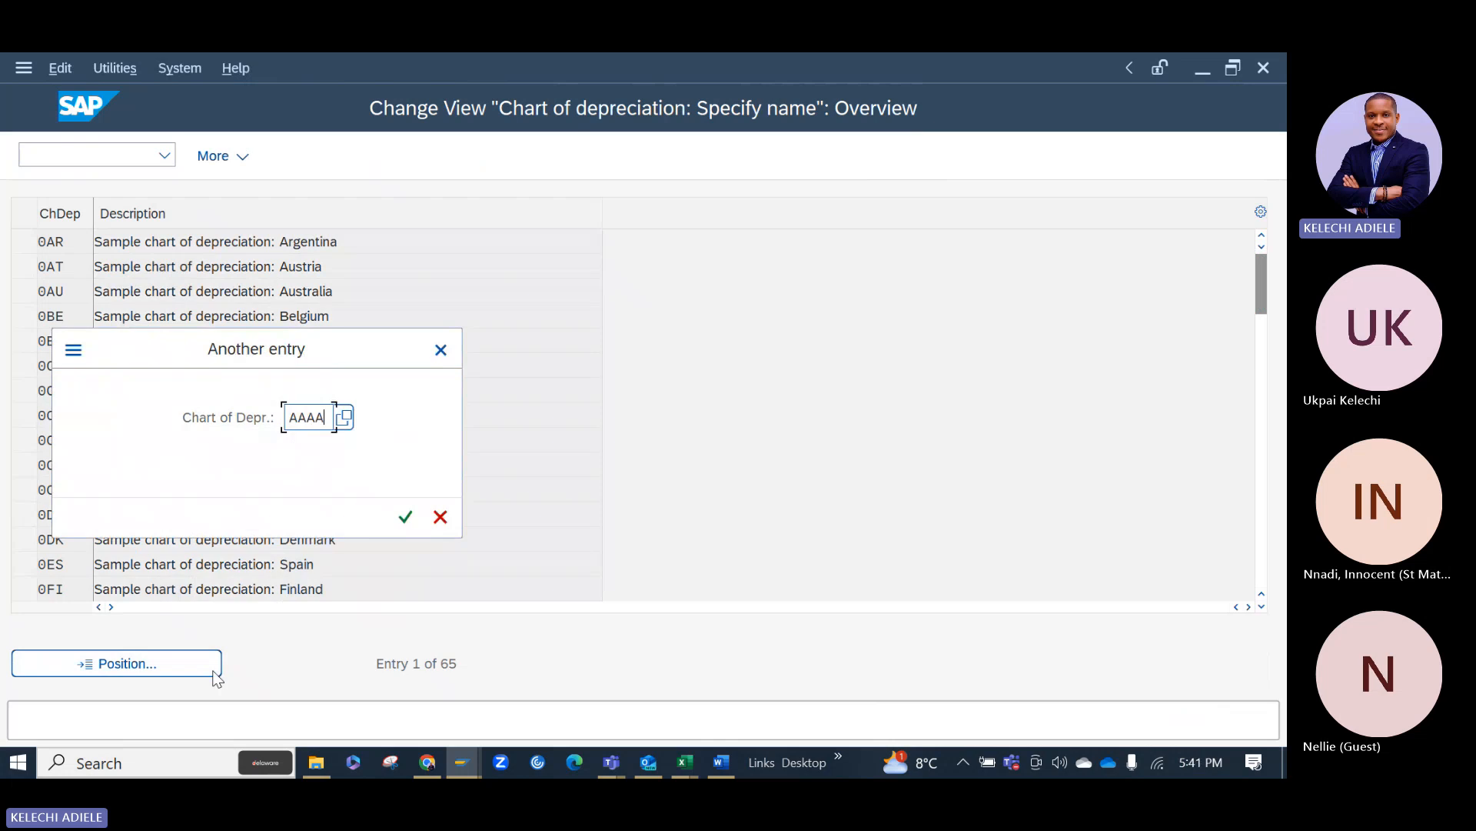
{"action": "key", "text": "Return"}
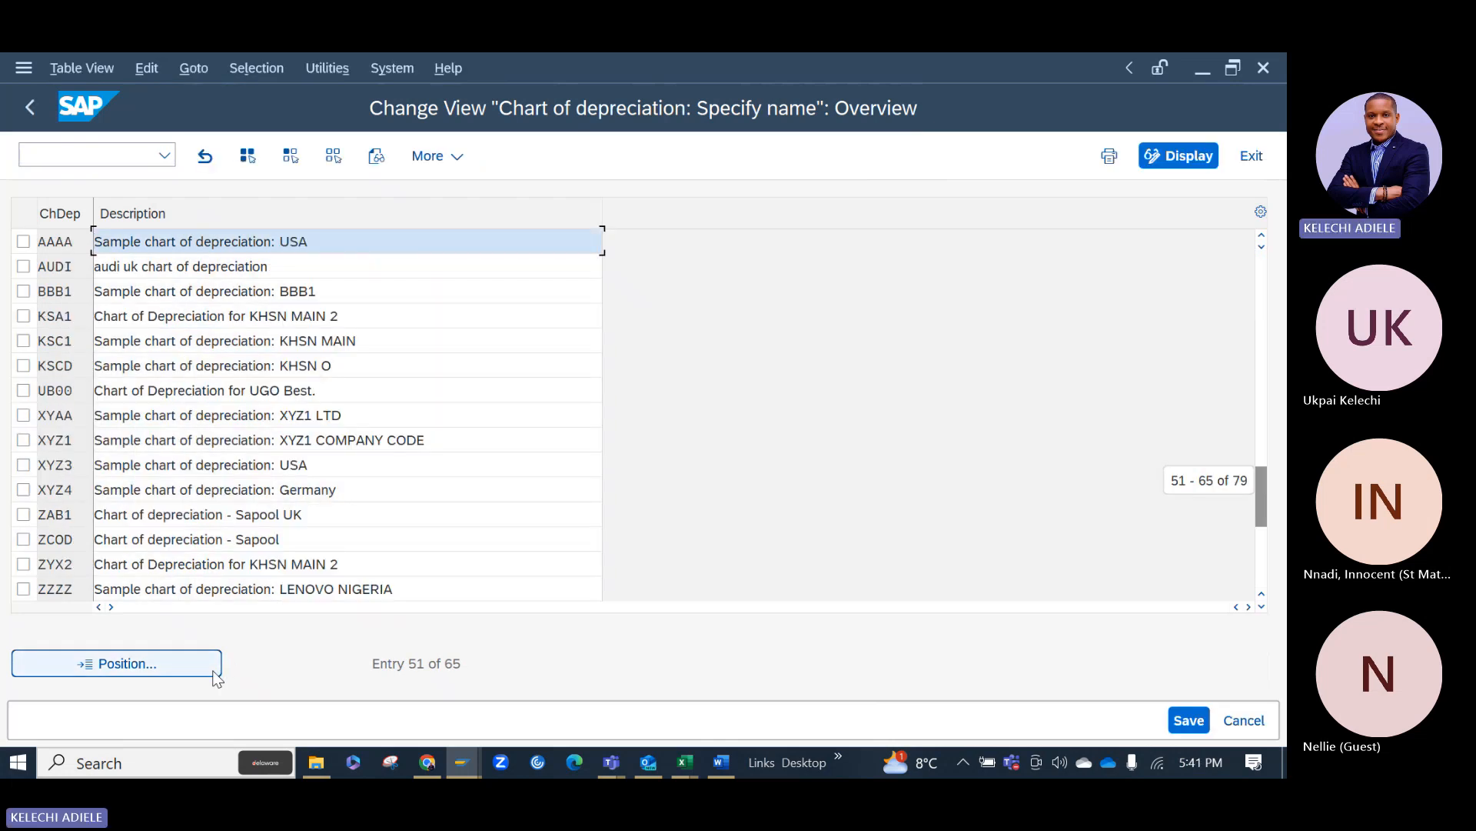
Change chart AAAA's description to "Sample chart of depreciation: AAA1" and save it in the "AAA1_ Configuration" customizing request.
{"action": "left_click", "coordinate": [340, 248]}
{"action": "key", "text": "BackSpace"}
{"action": "key", "text": "BackSpace"}
{"action": "key", "text": "BackSpace"}
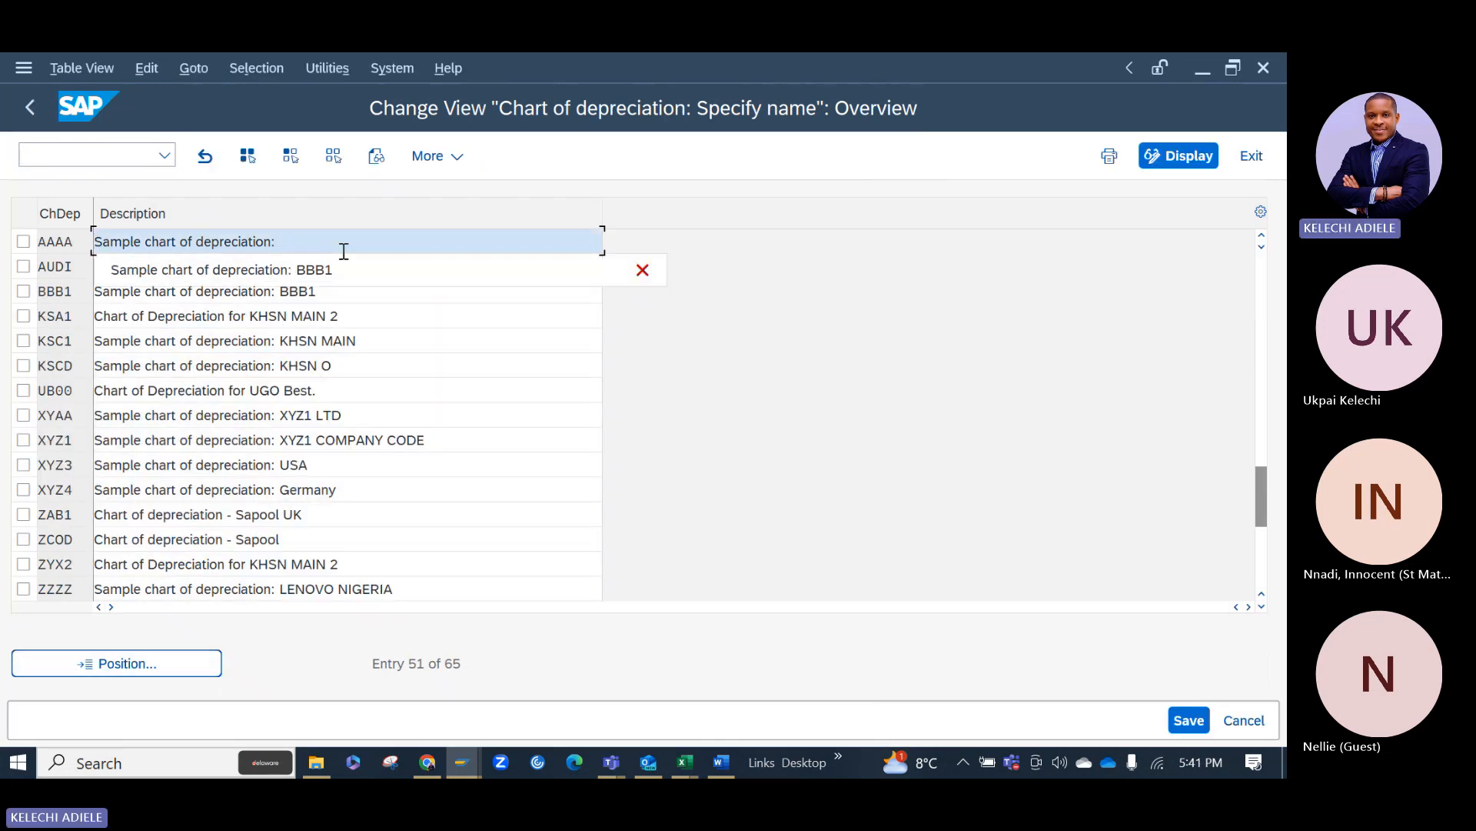
{"action": "type", "text": "aaaa"}
{"action": "key", "text": "BackSpace"}
{"action": "key", "text": "BackSpace"}
{"action": "key", "text": "BackSpace"}
{"action": "key", "text": "BackSpace"}
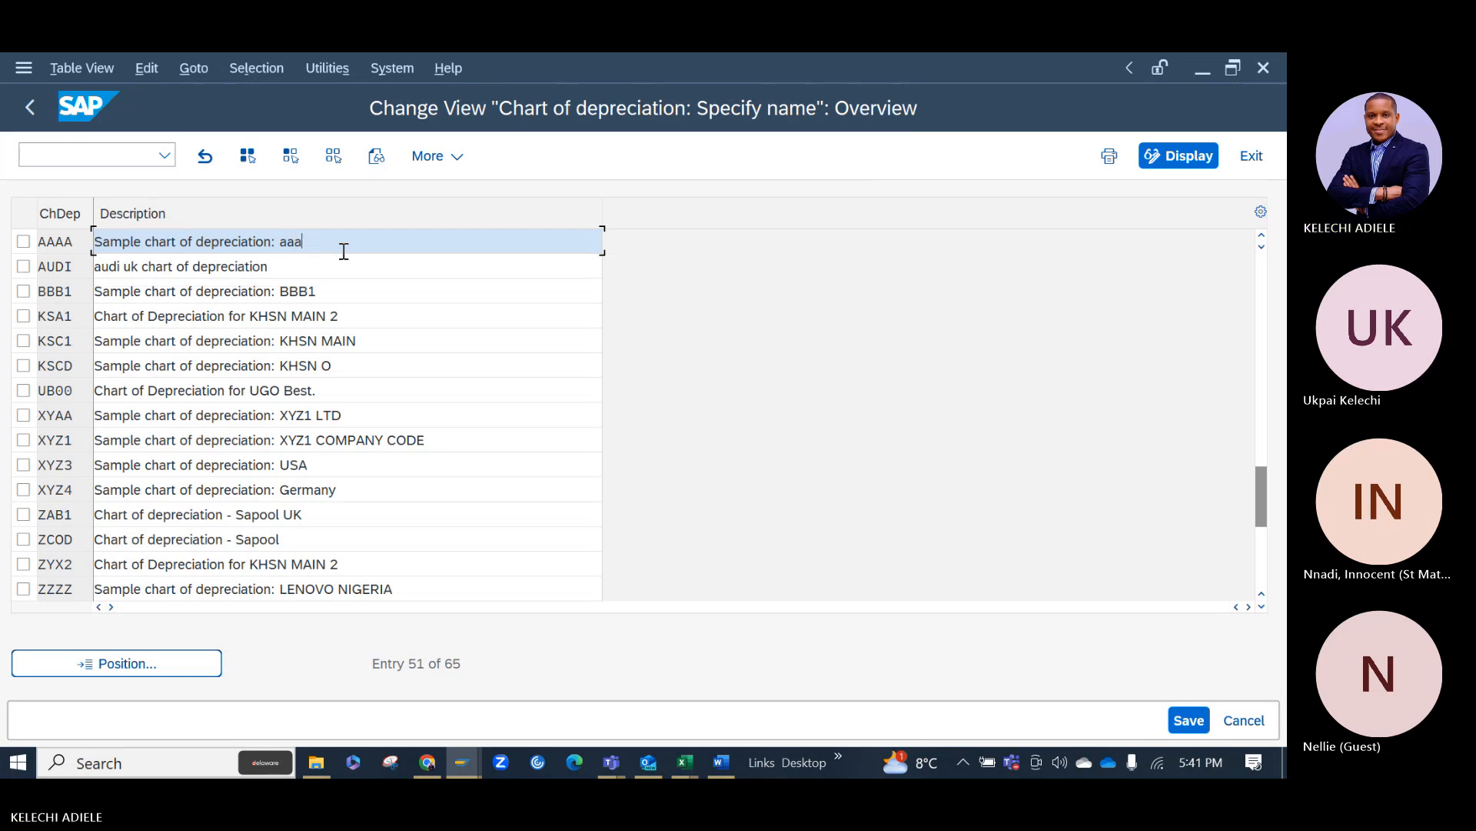
{"action": "type", "text": "AAA1"}
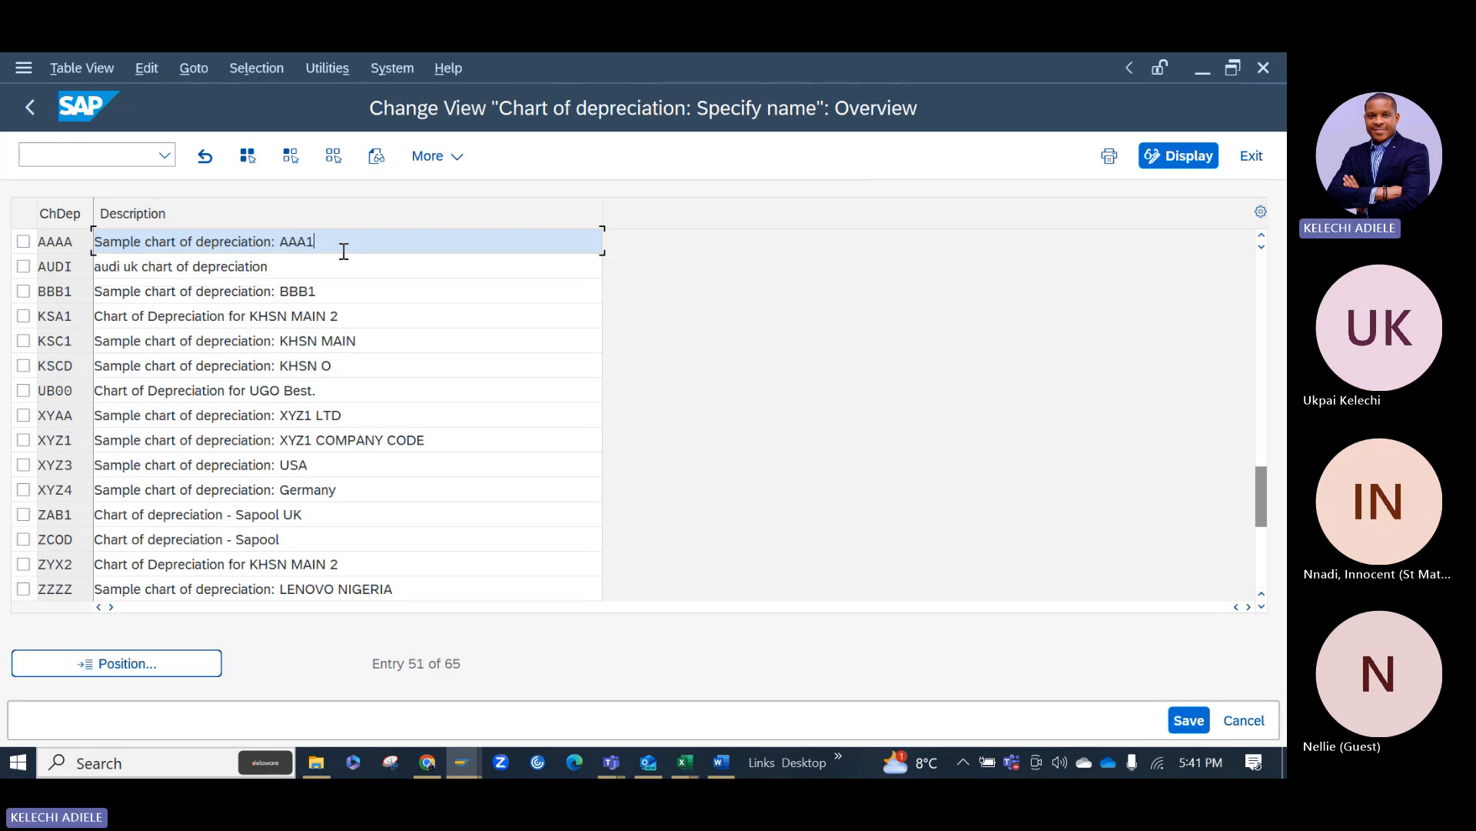
{"action": "left_click", "coordinate": [1189, 720]}
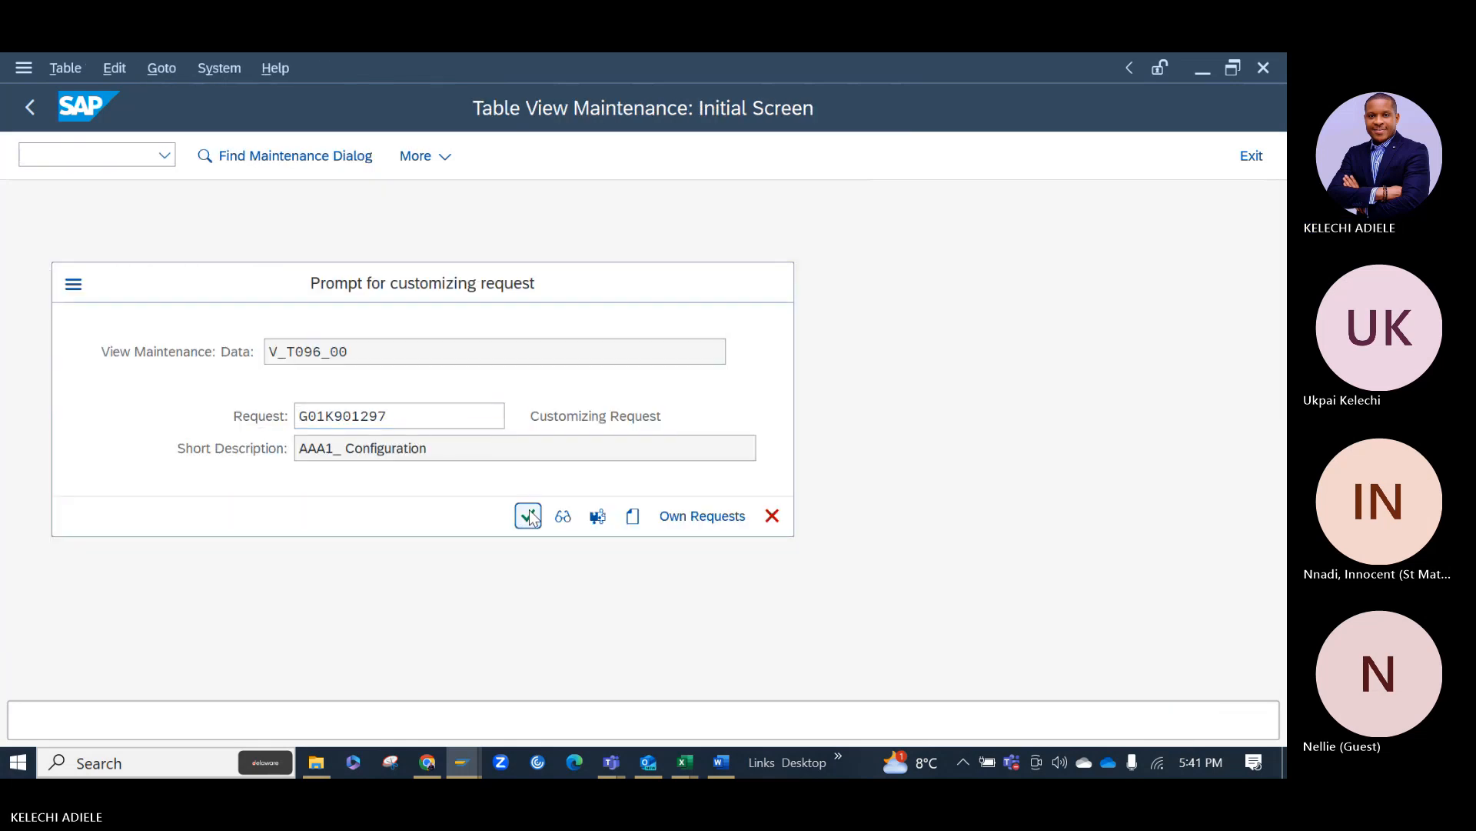
{"action": "left_click", "coordinate": [528, 516]}
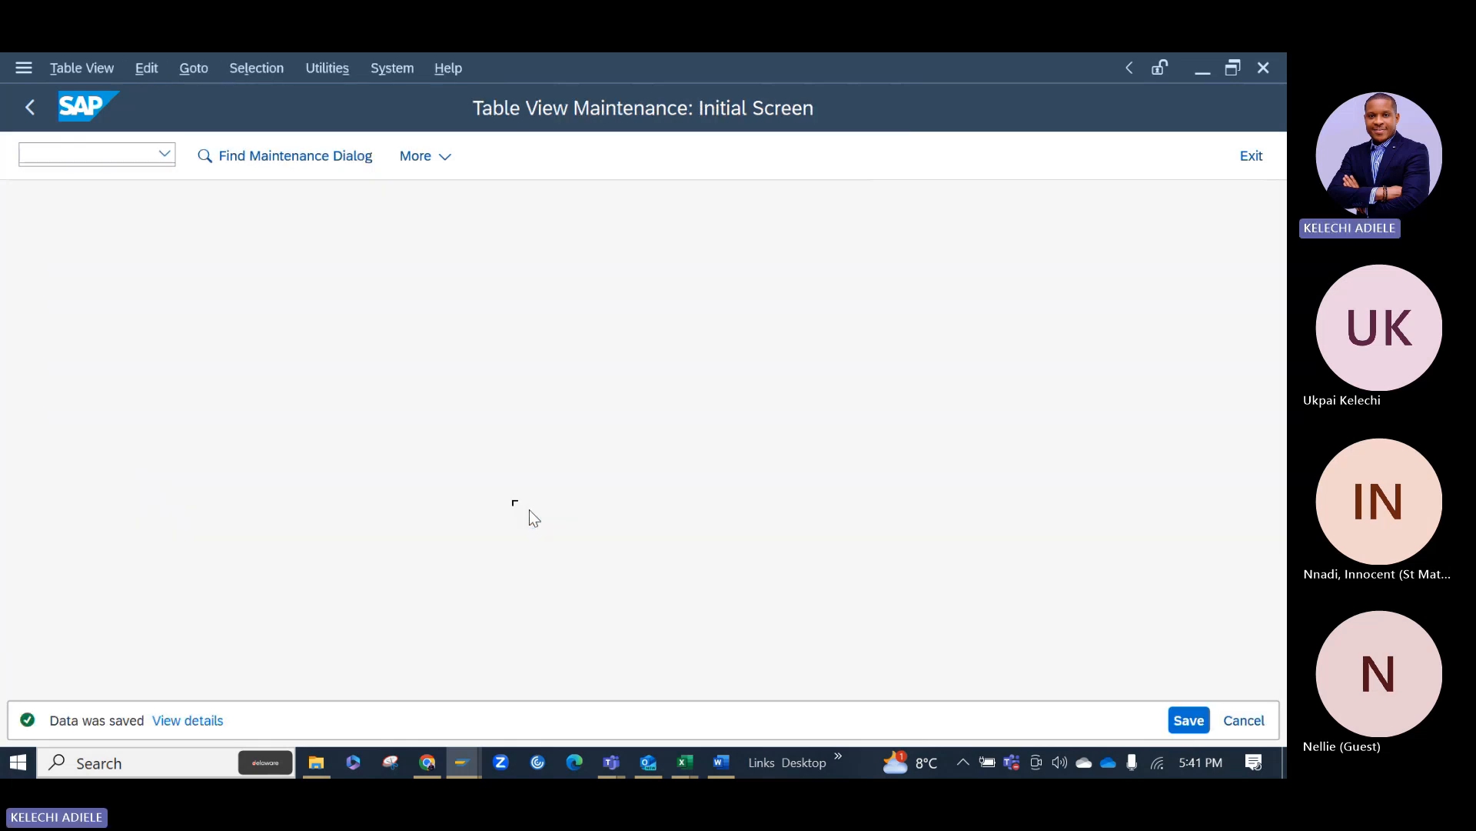
Leave the description view and open Copy/Delete Depreciation Areas for chart of depreciation AAAA.
{"action": "left_click", "coordinate": [30, 108]}
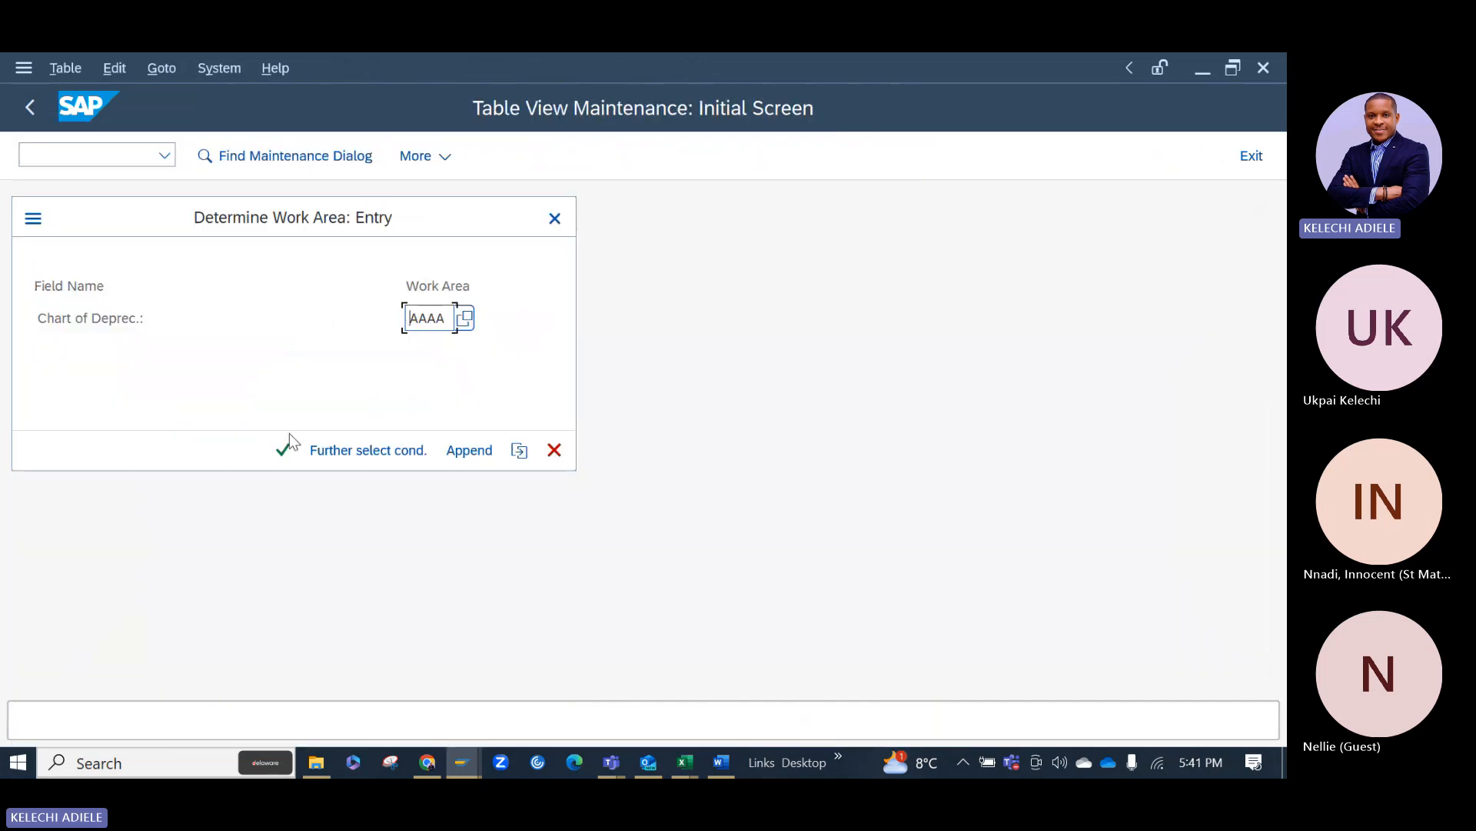
{"action": "left_click", "coordinate": [286, 448]}
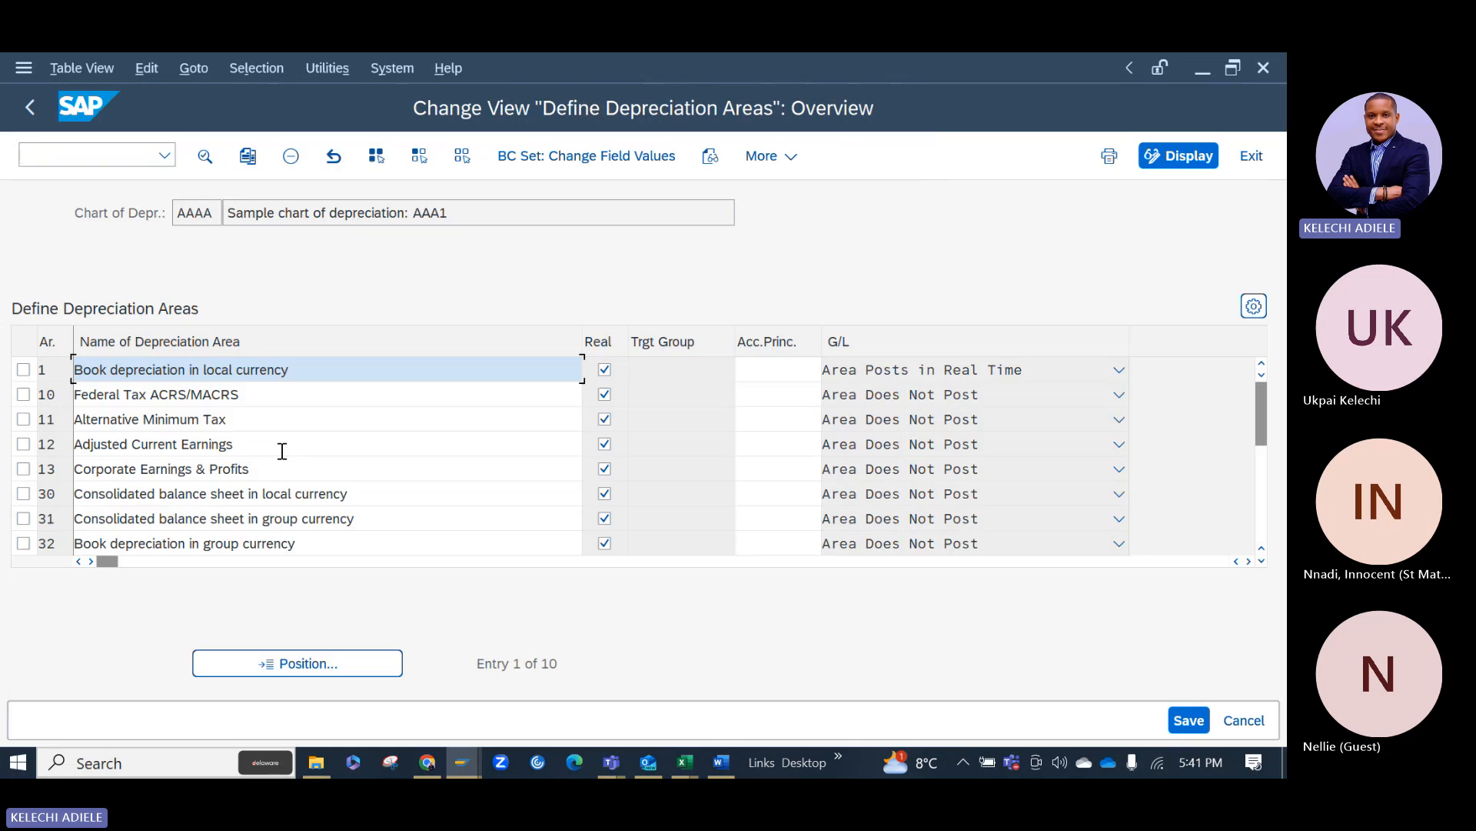
Switch to the Book1 workbook in Excel, narrow column D, and select cell E6 below the Chart of Depreciation row.
{"action": "left_click", "coordinate": [692, 761]}
{"action": "left_click", "coordinate": [801, 671]}
{"action": "left_click", "coordinate": [198, 416]}
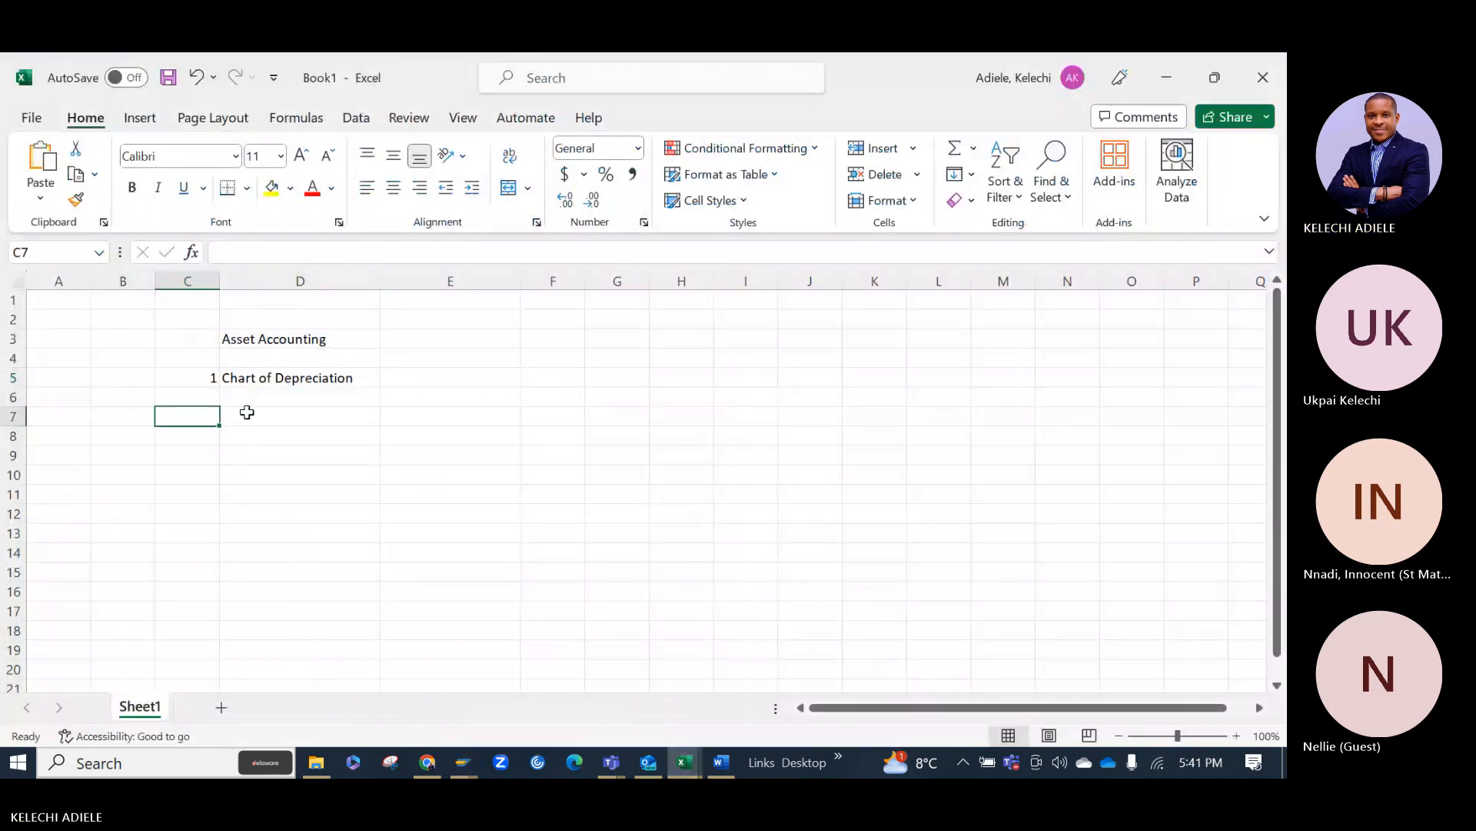
{"action": "left_click", "coordinate": [407, 380]}
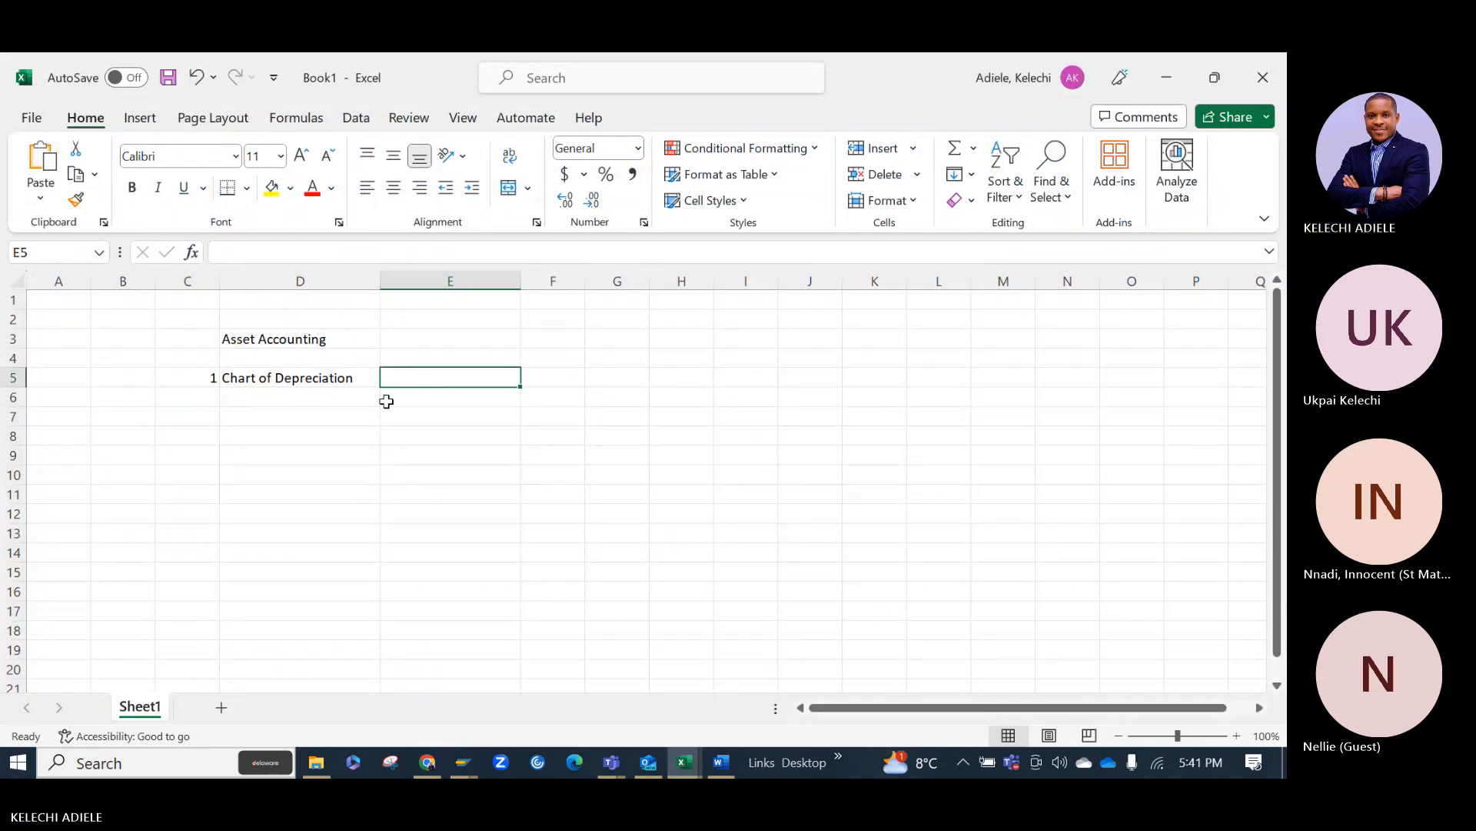
{"action": "left_click_drag", "start_coordinate": [380, 281], "coordinate": [311, 282]}
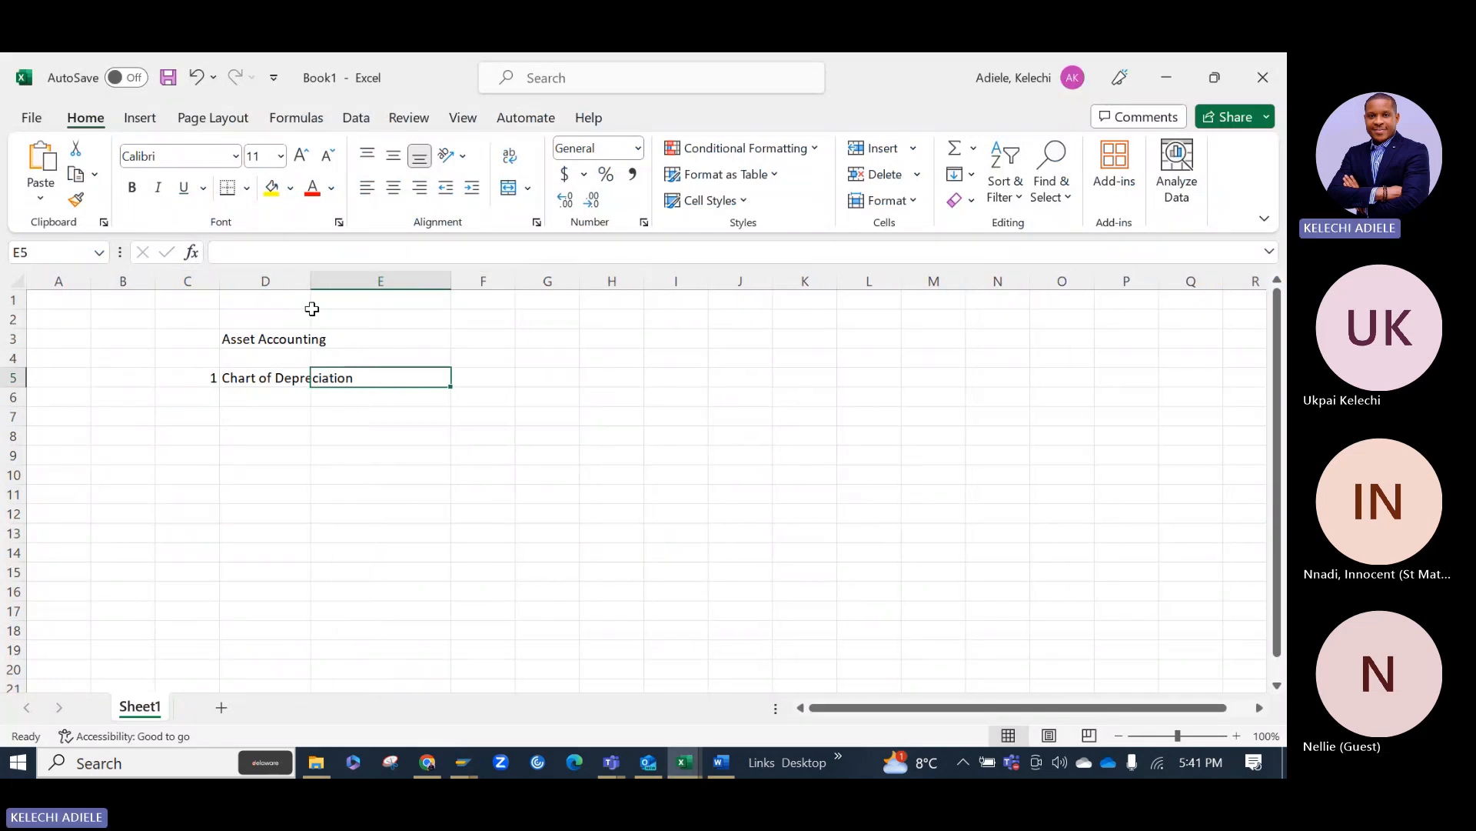
{"action": "left_click", "coordinate": [359, 399]}
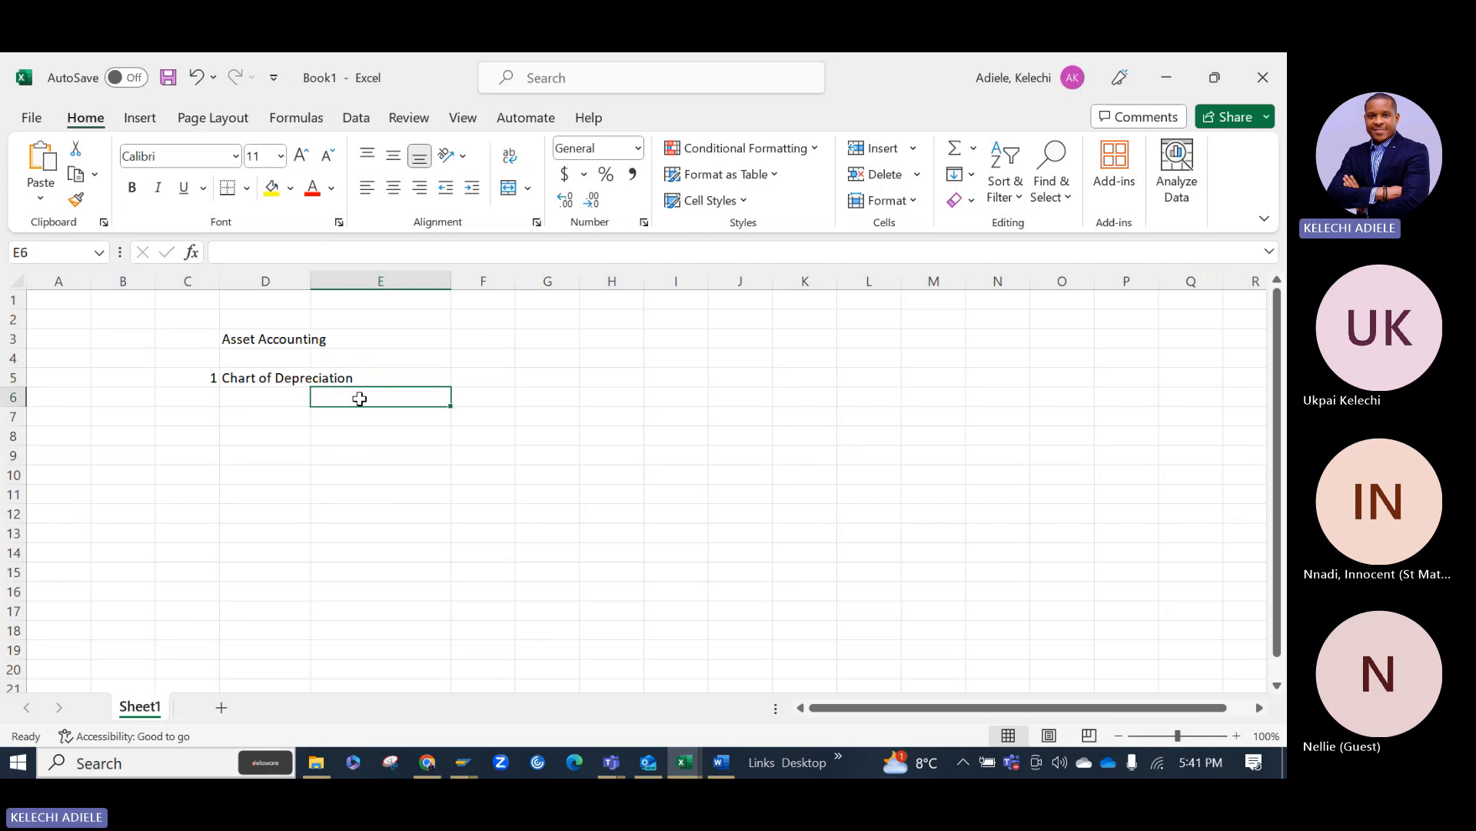
Enter "1.1 Depreciation Areas" in cell E6 and widen column E slightly.
{"action": "type", "text": "1.1 "}
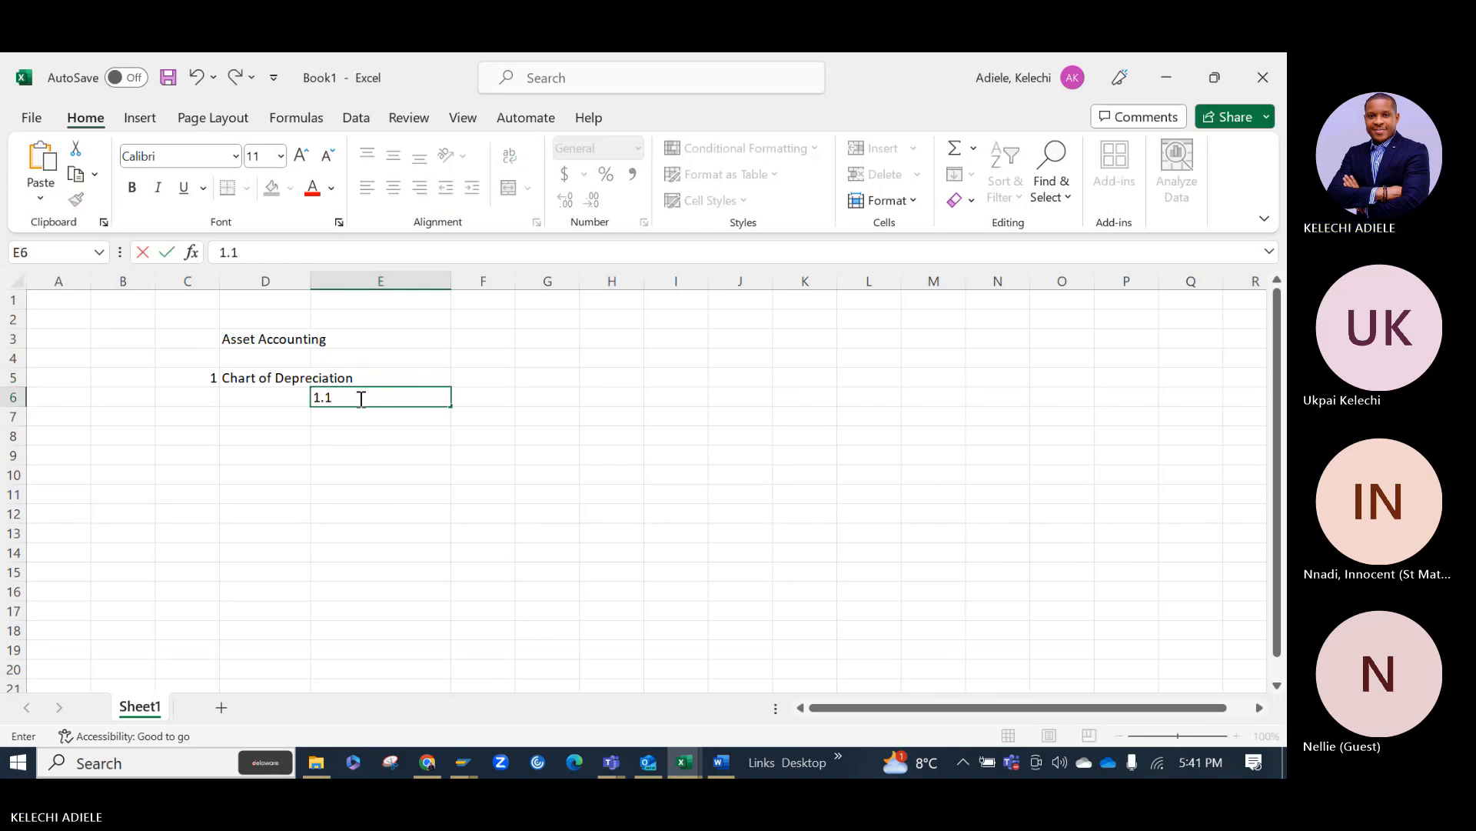
{"action": "type", "text": "D"}
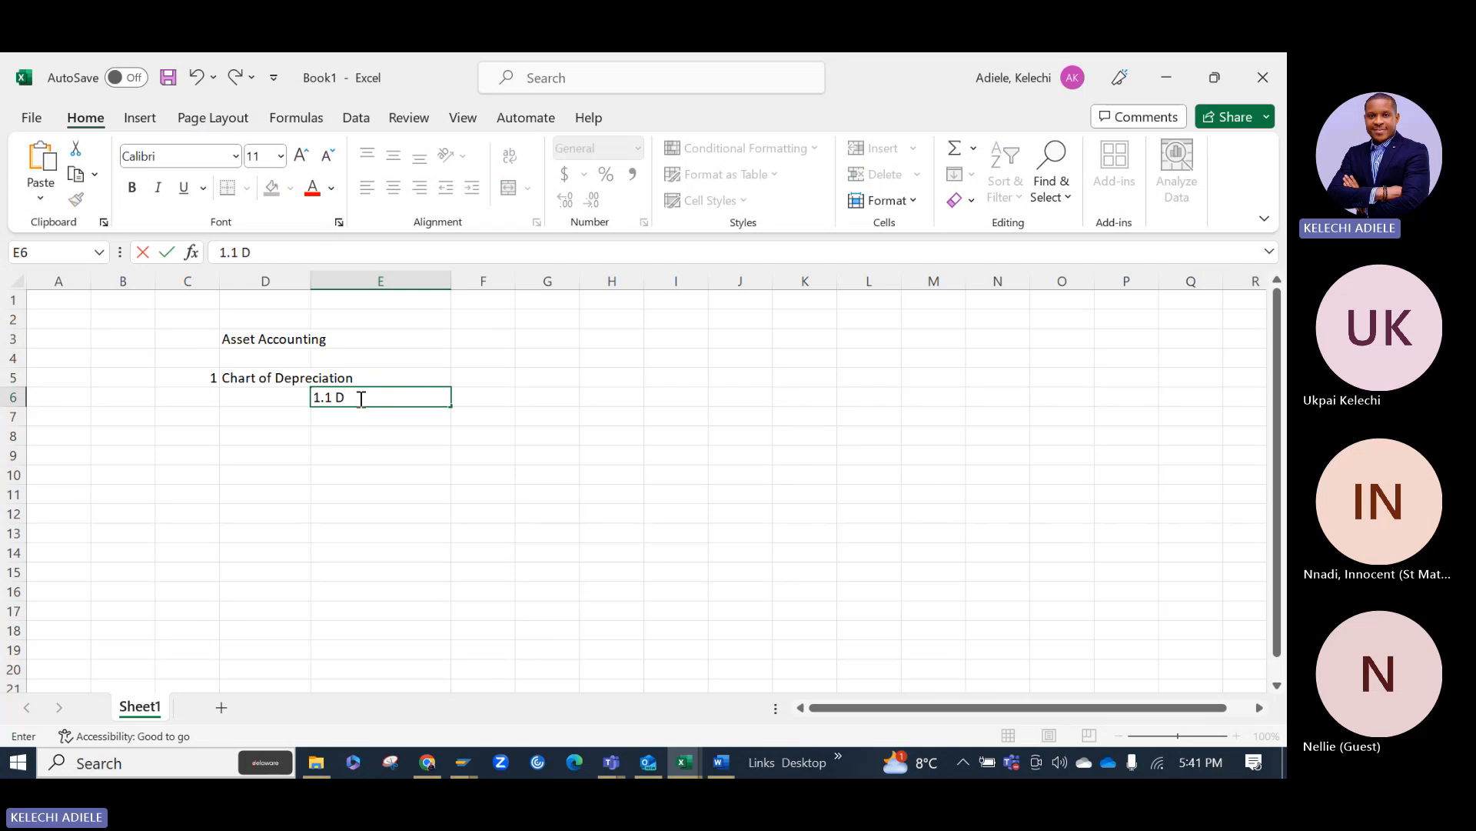
{"action": "type", "text": "eprecia"}
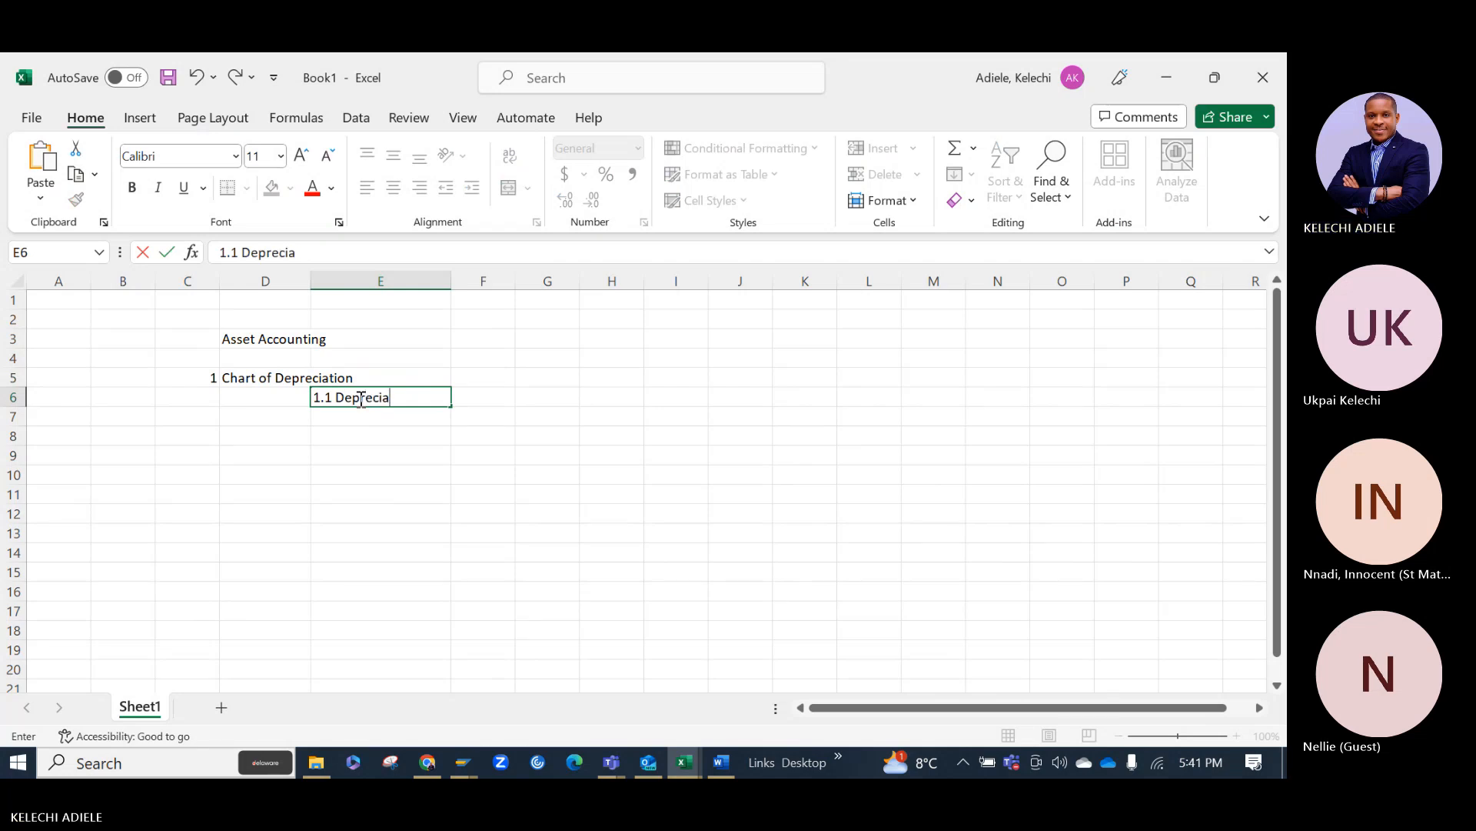
{"action": "type", "text": "tion Areas"}
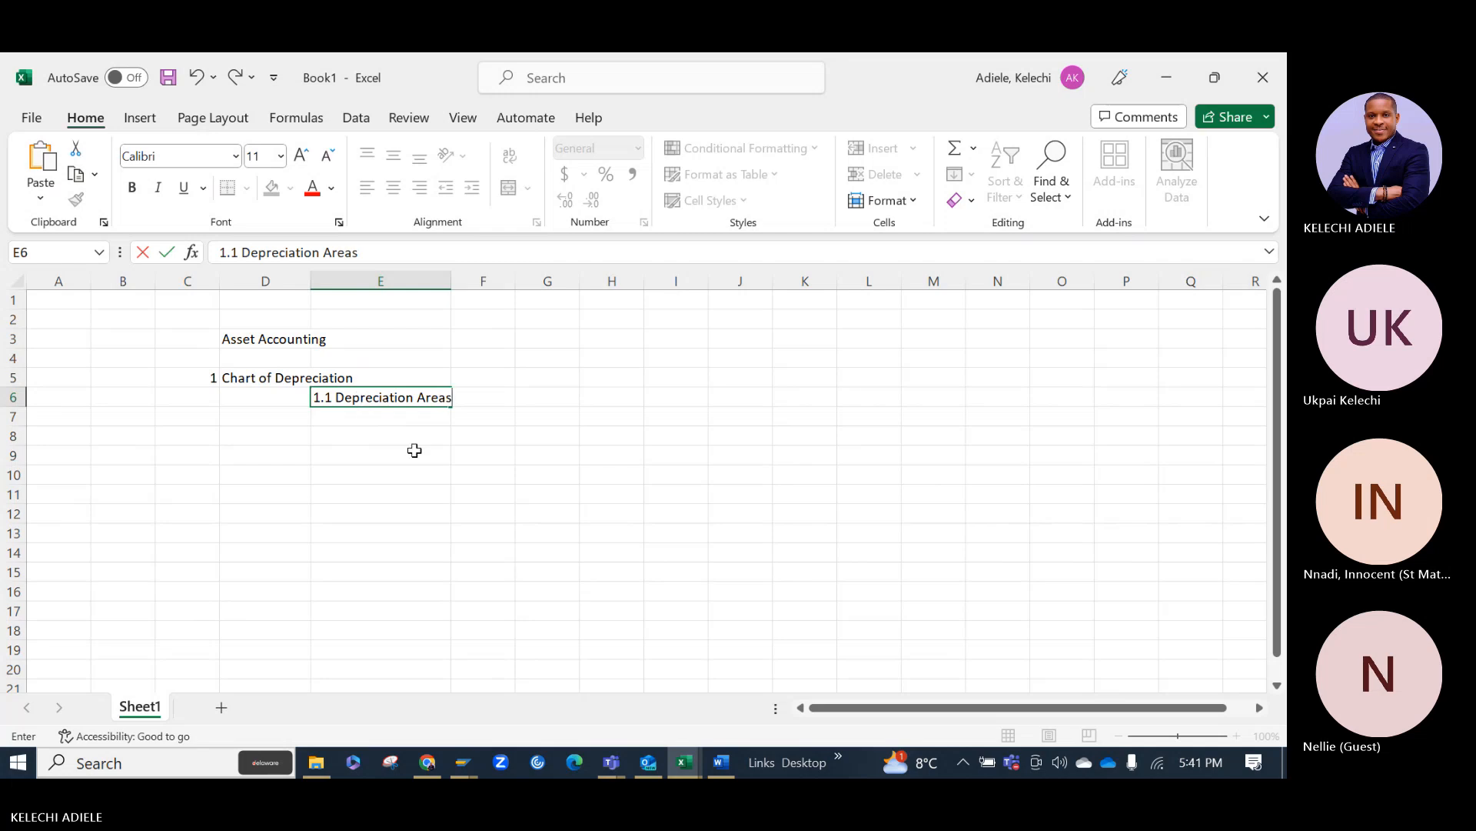
{"action": "left_click", "coordinate": [414, 450]}
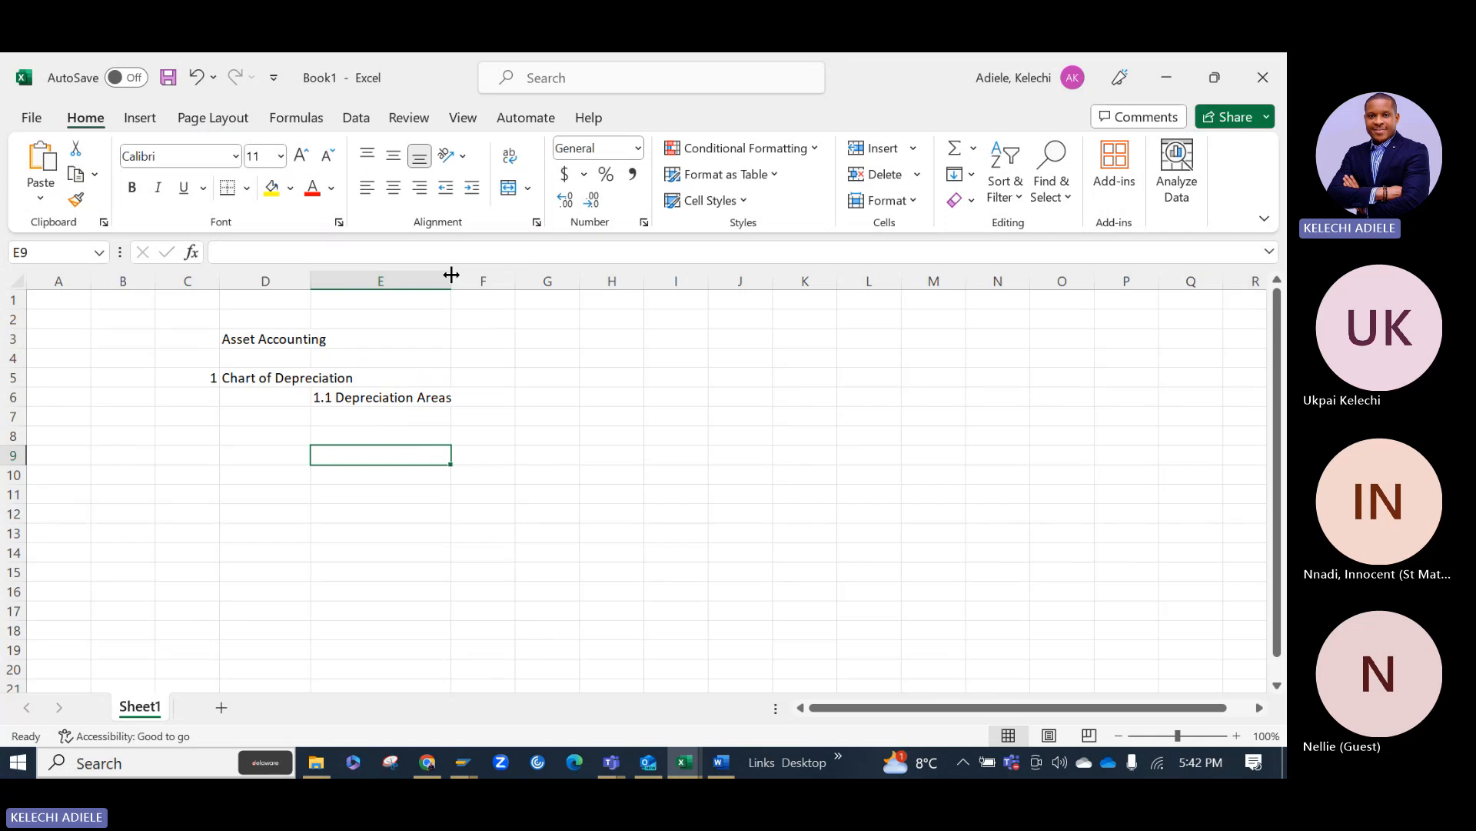
{"action": "left_click_drag", "start_coordinate": [451, 275], "coordinate": [483, 278]}
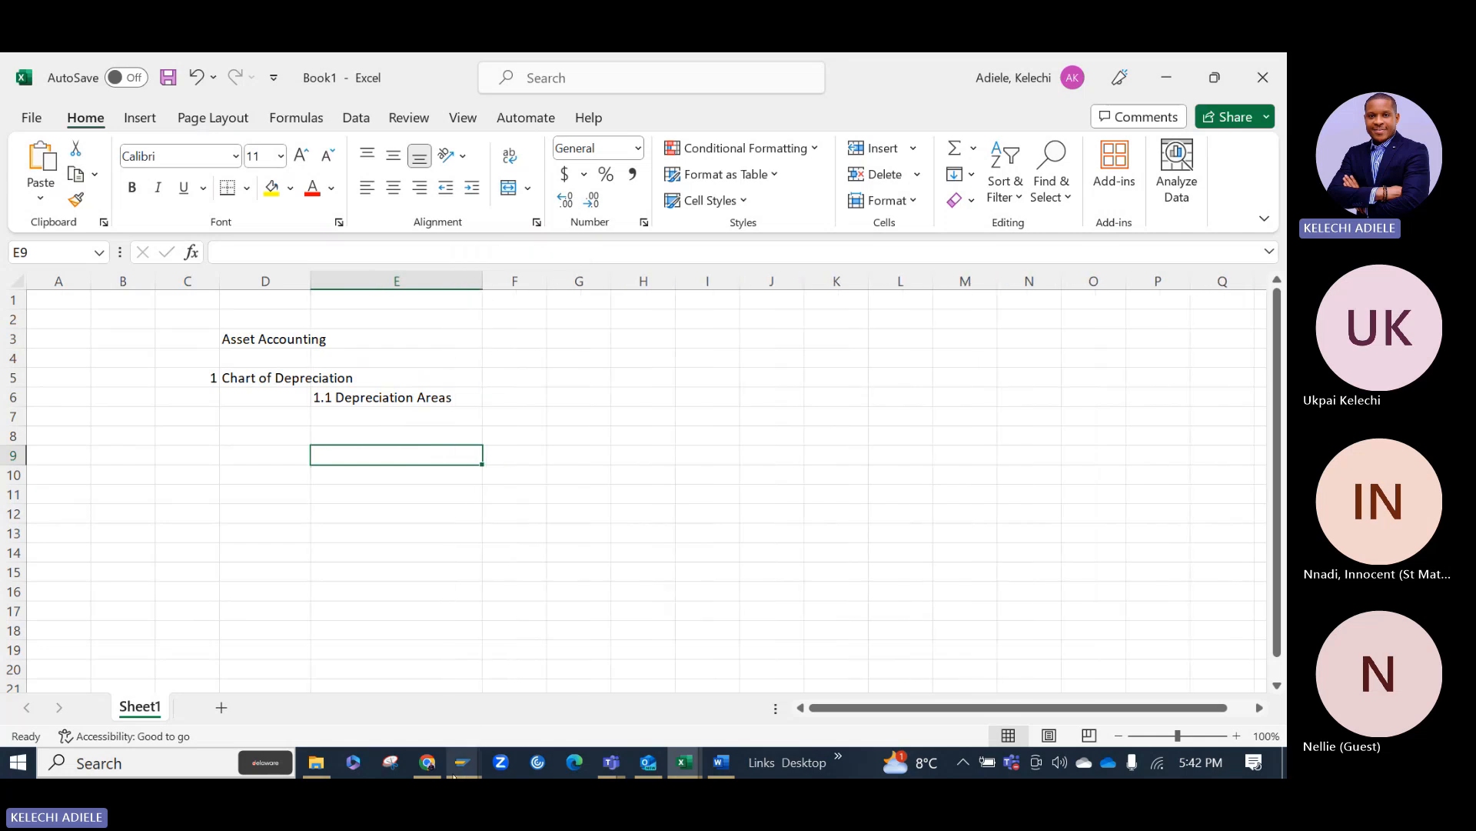
Switch to SAP's Define Depreciation Areas view and review the areas copied into chart of depreciation AAAA.
{"action": "mouse_move", "coordinate": [453, 776]}
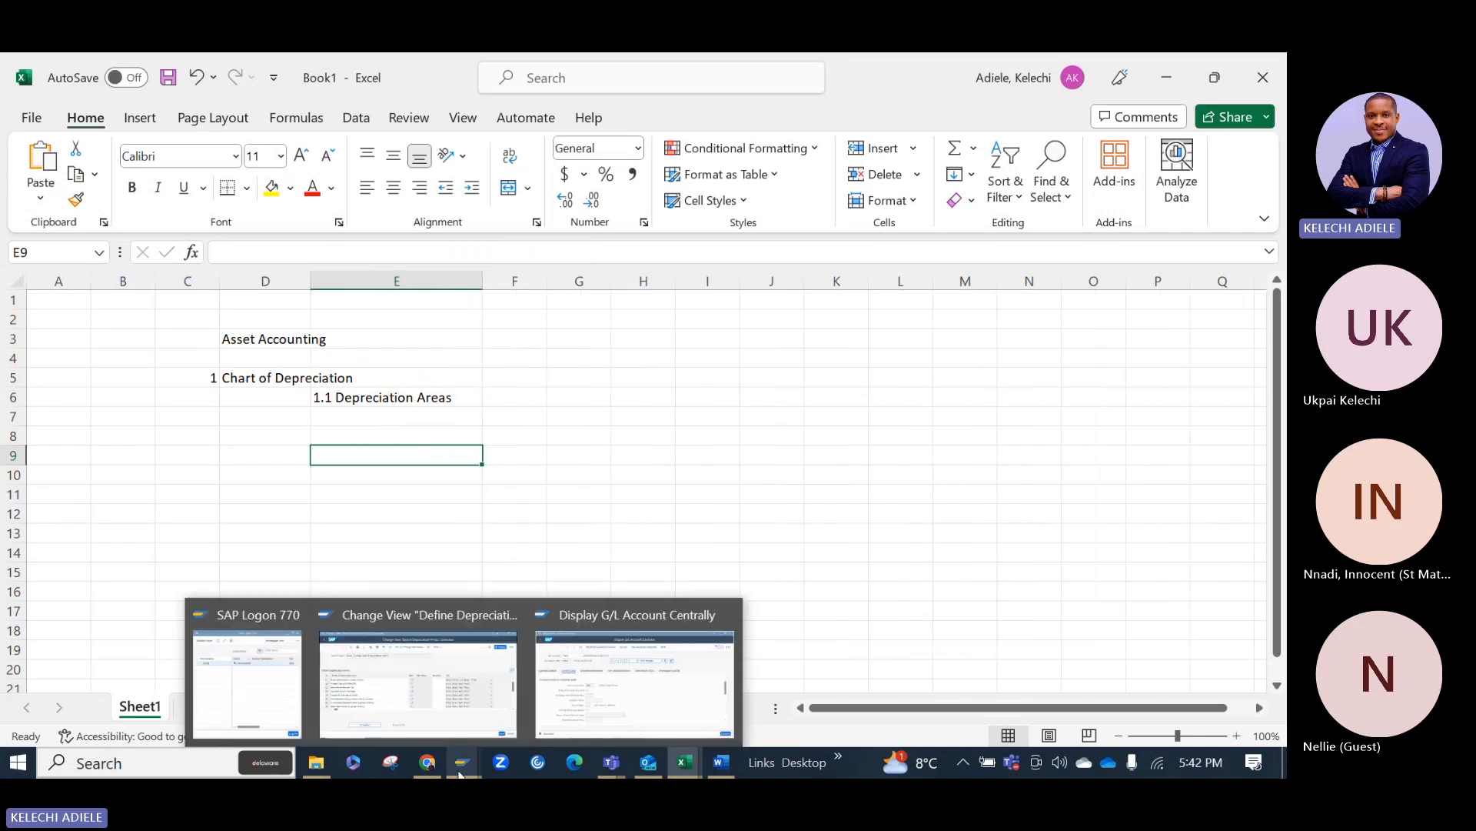
{"action": "left_click", "coordinate": [440, 688]}
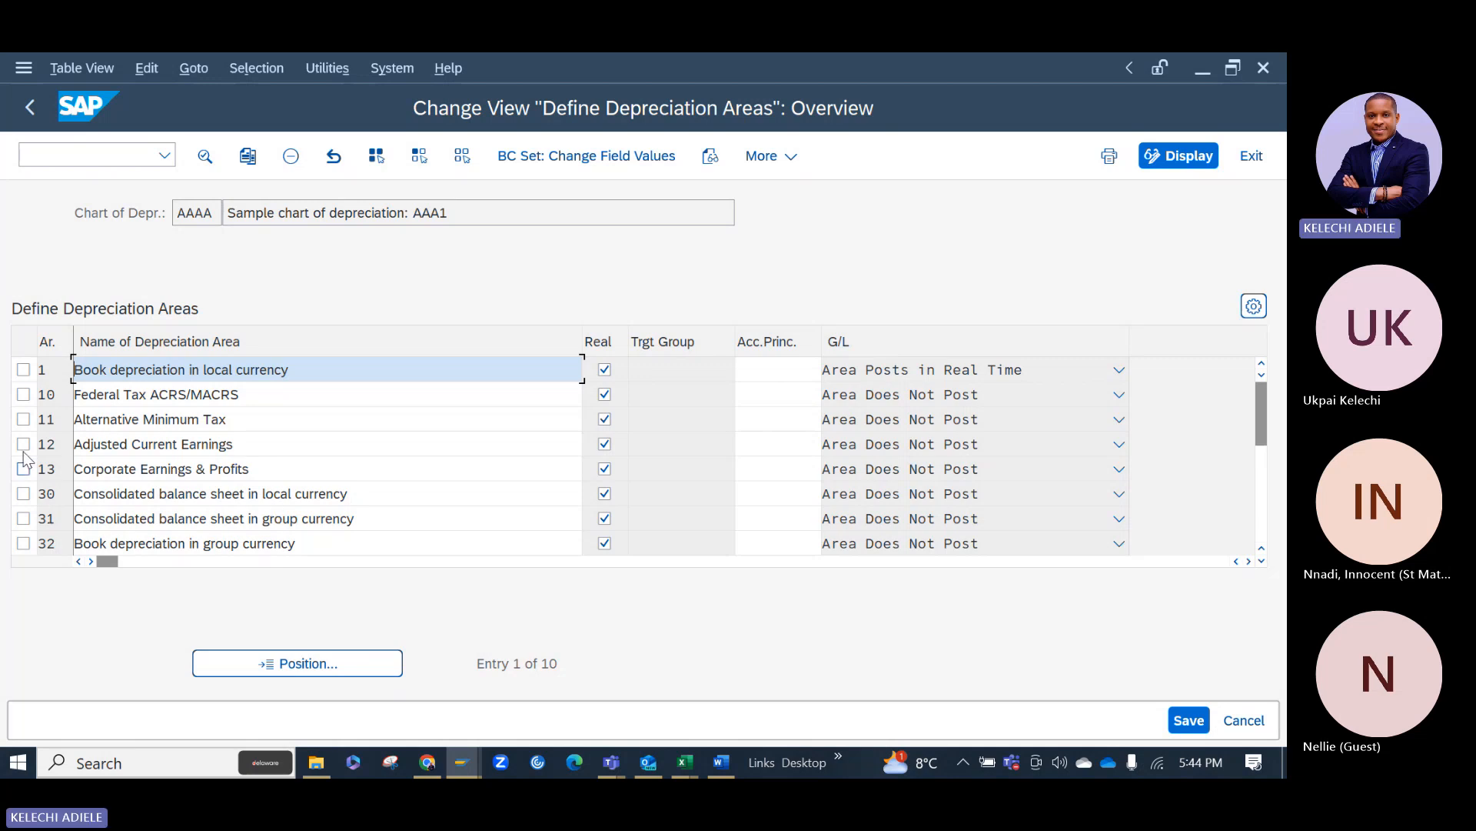
{"action": "left_click", "coordinate": [1261, 560]}
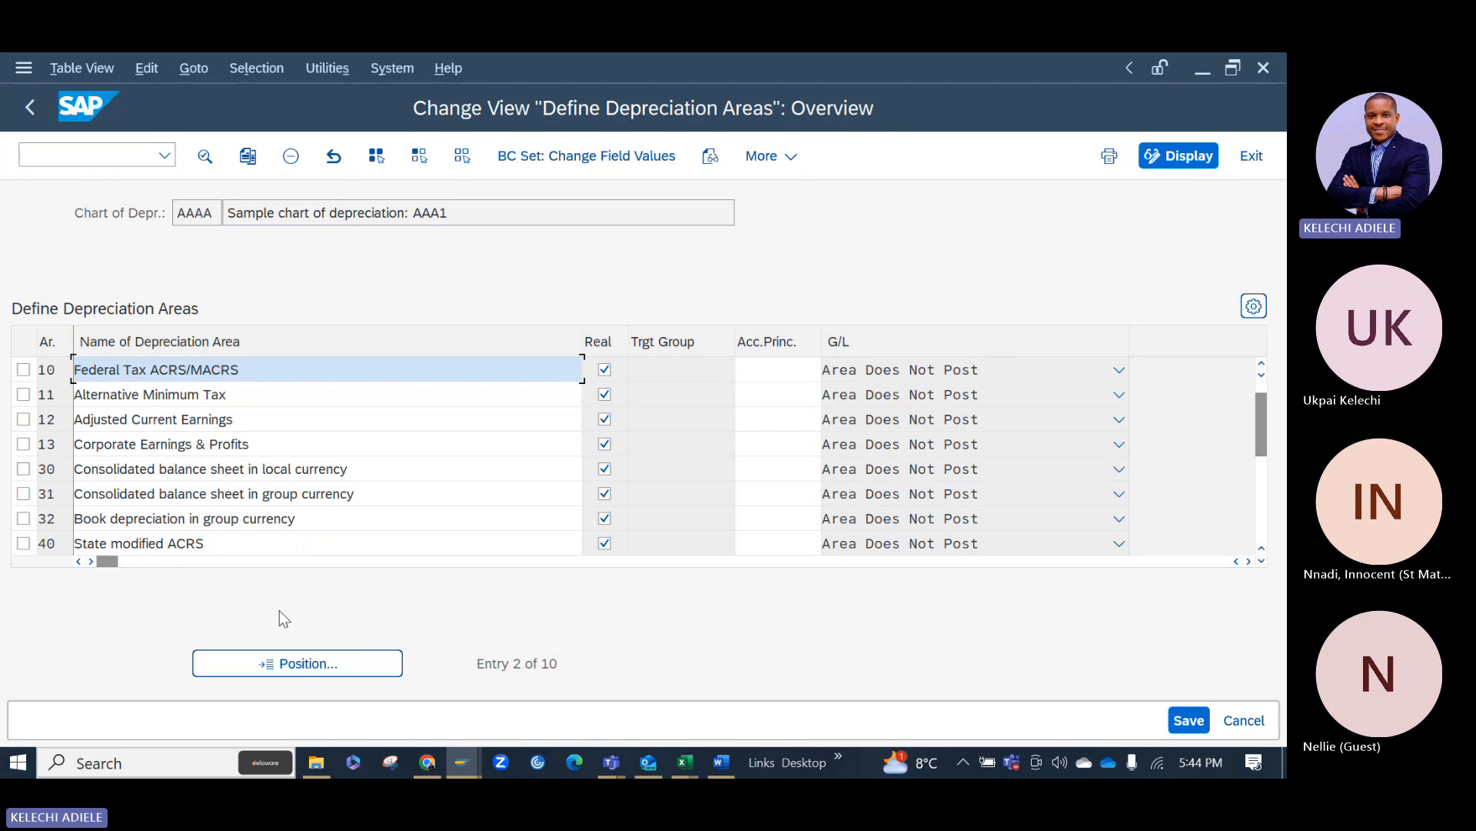
{"action": "left_click", "coordinate": [153, 543]}
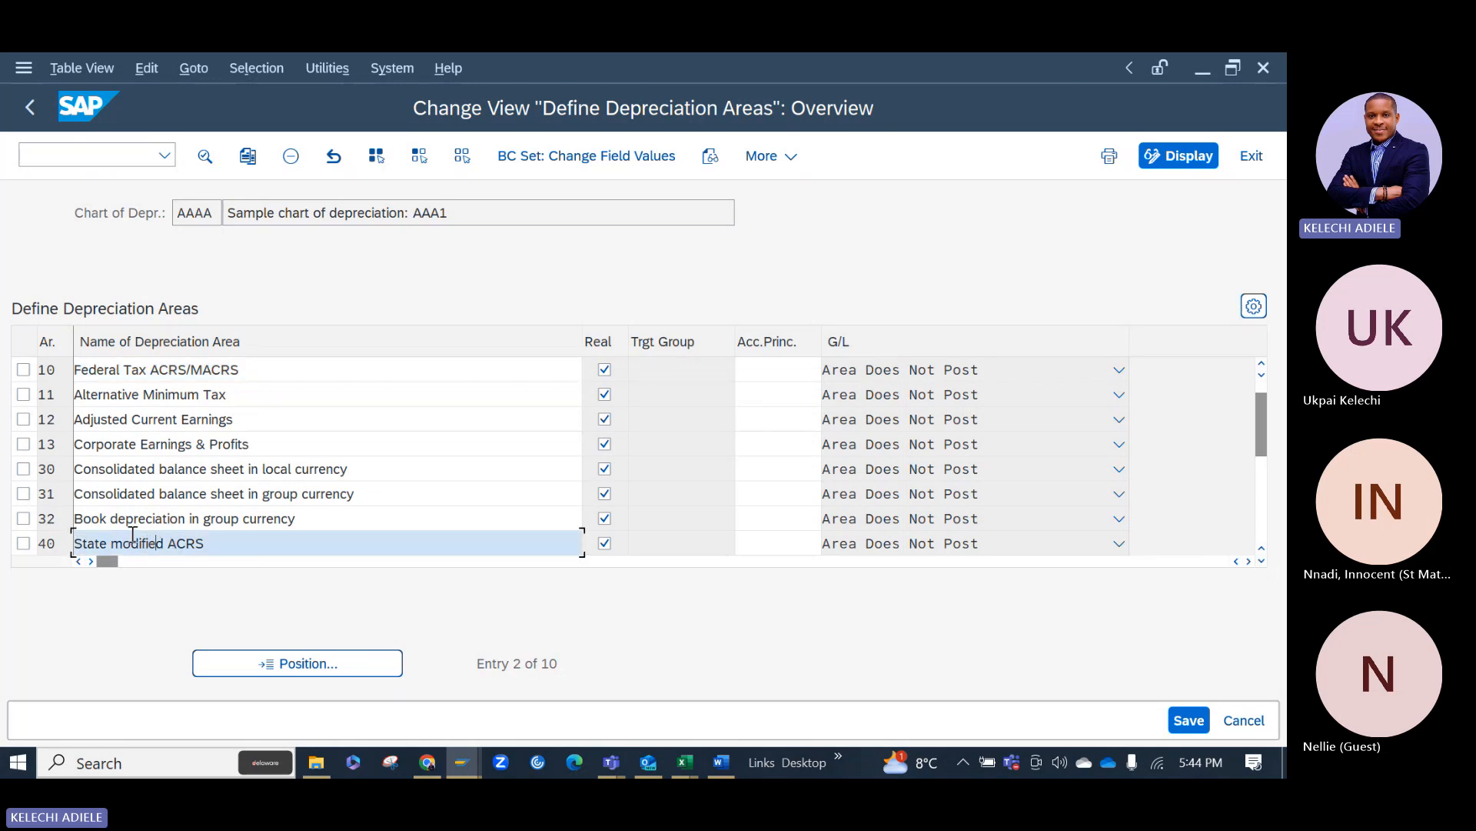
{"action": "left_click", "coordinate": [143, 376]}
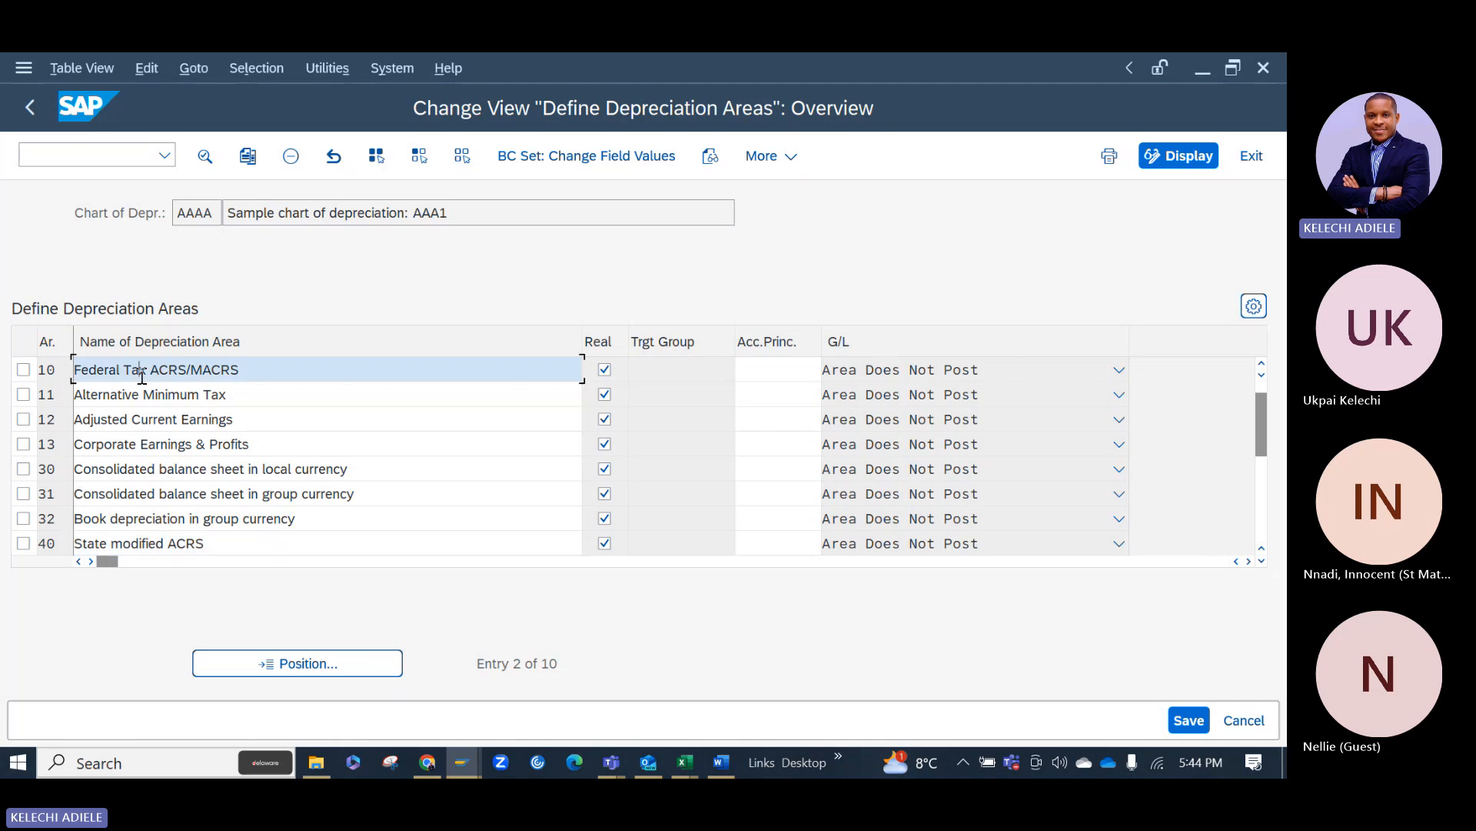
{"action": "left_click", "coordinate": [157, 395]}
{"action": "left_click", "coordinate": [169, 422]}
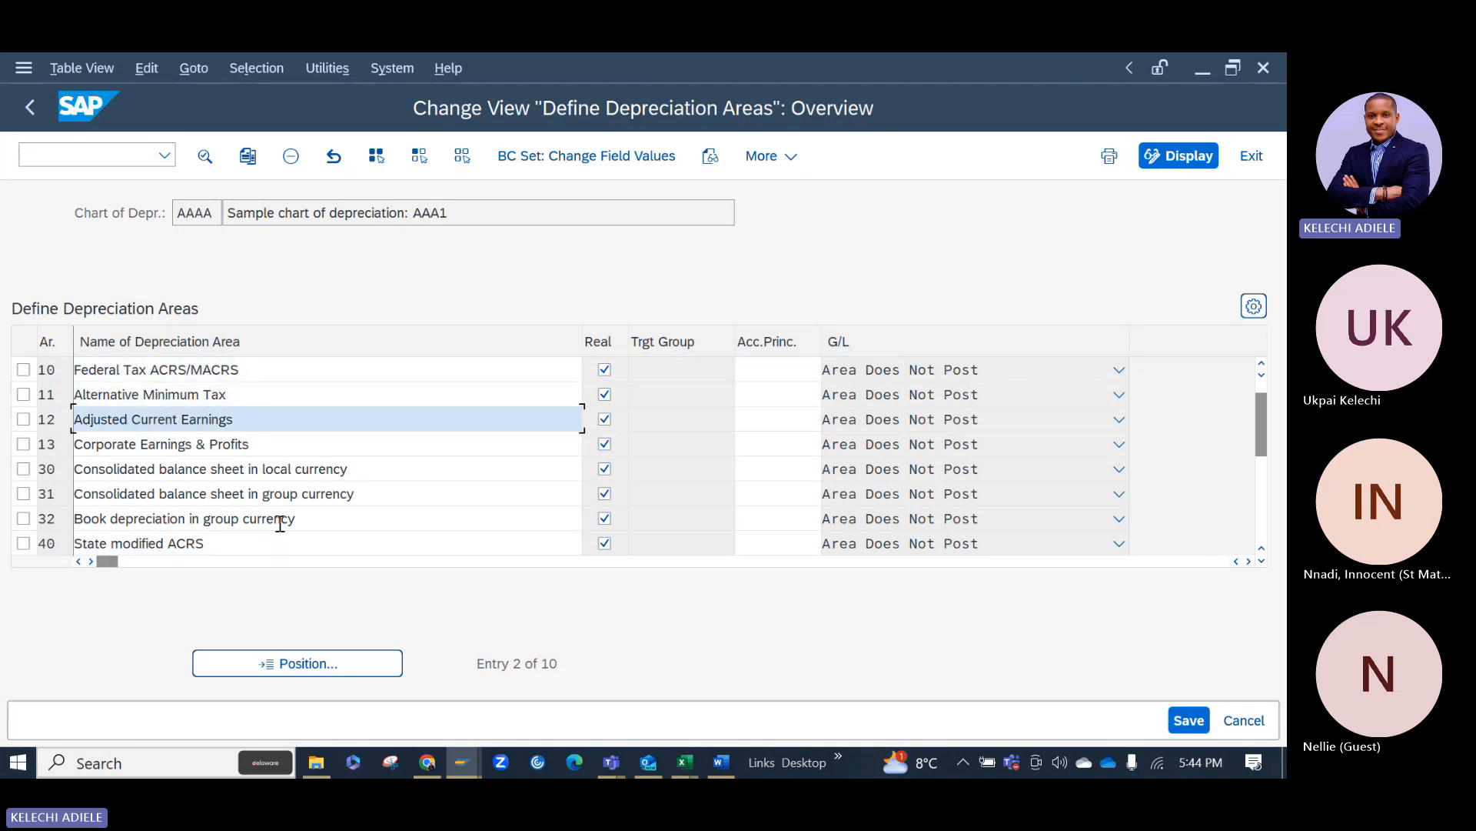
Delete depreciation areas 11, 12, 13, 40 and 80 from chart of depreciation AAAA.
{"action": "left_click", "coordinate": [1262, 364]}
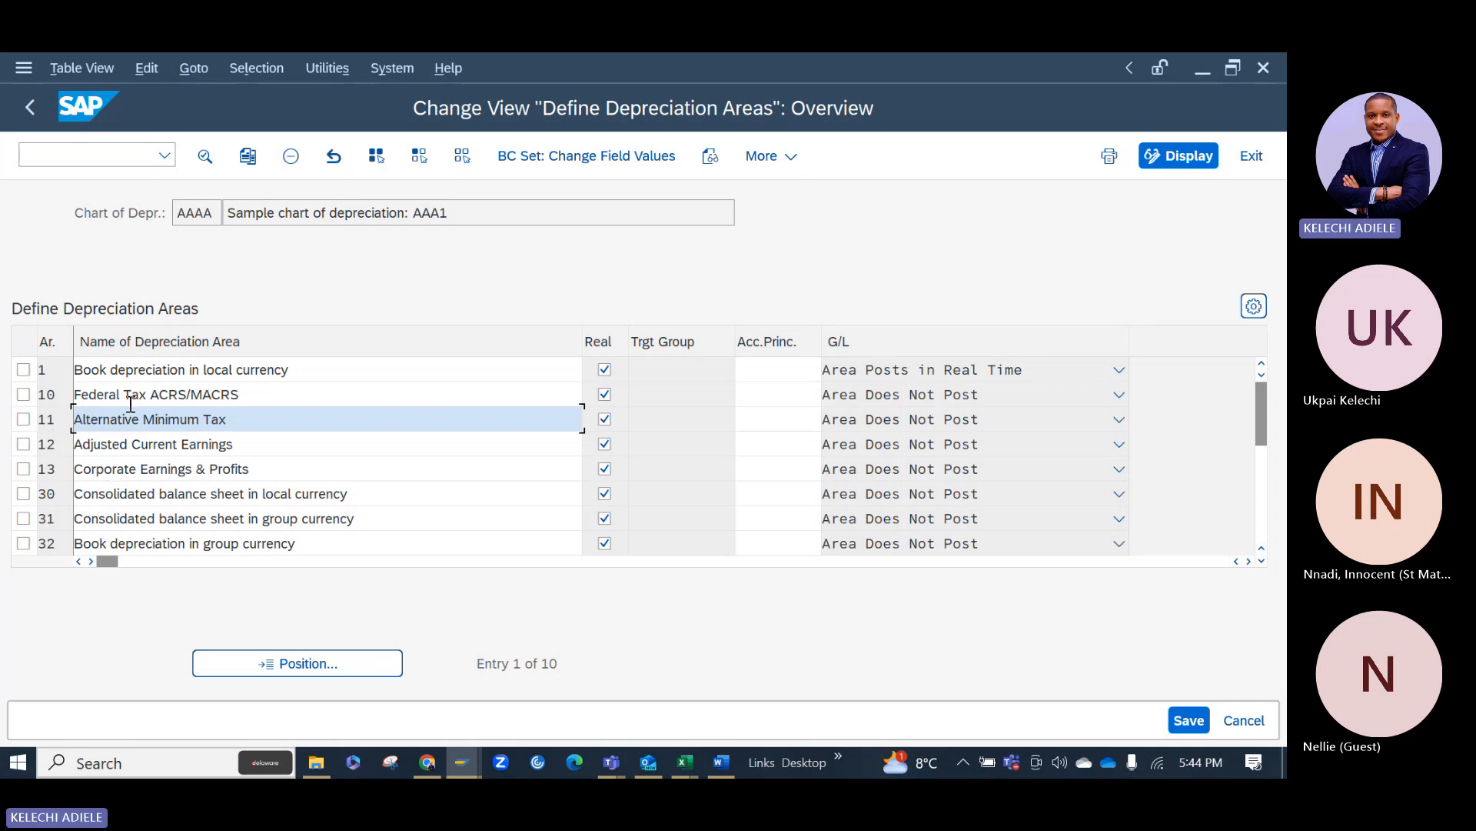
{"action": "left_click", "coordinate": [24, 419]}
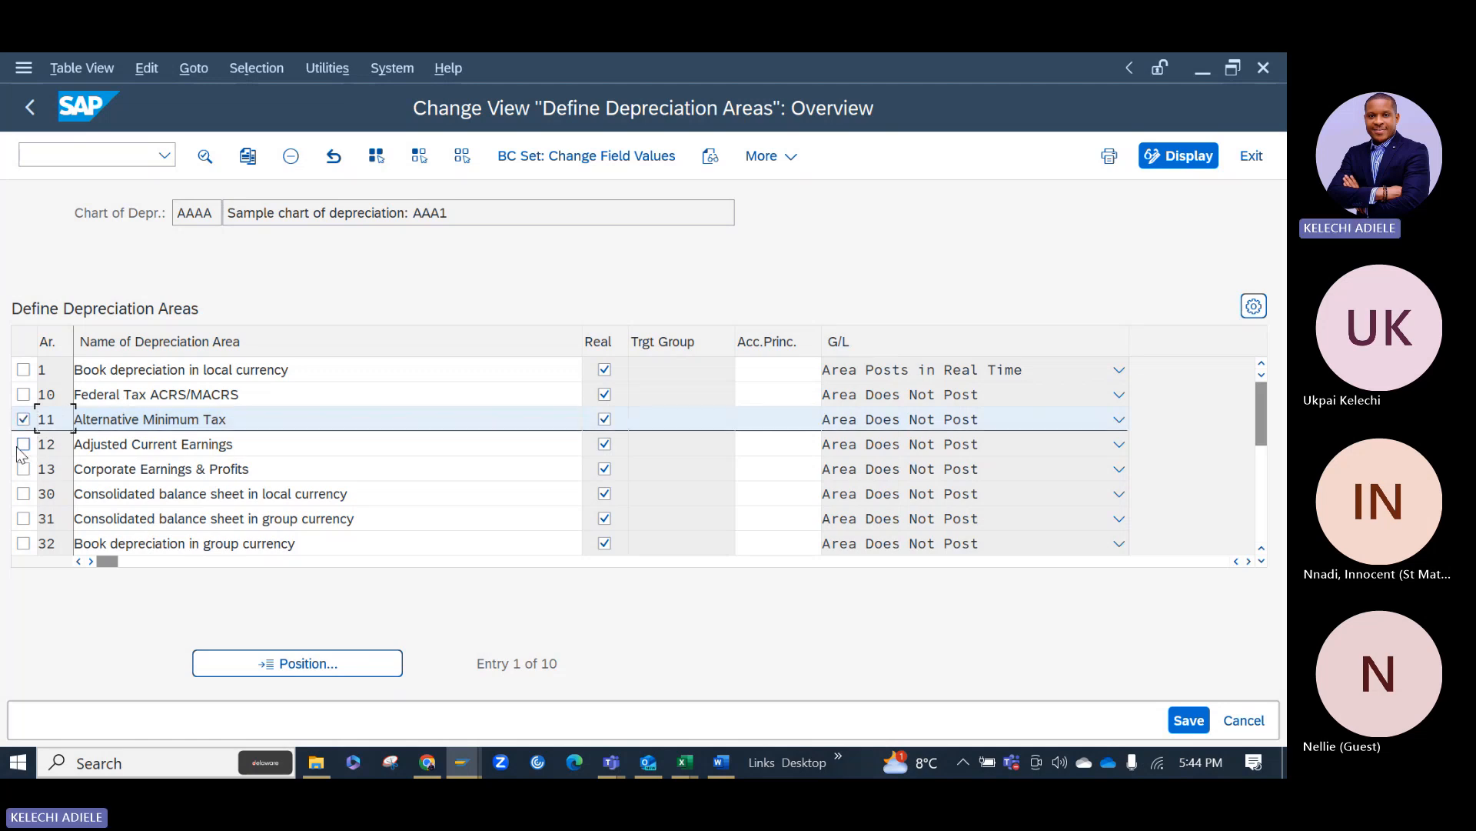
{"action": "left_click", "coordinate": [23, 446]}
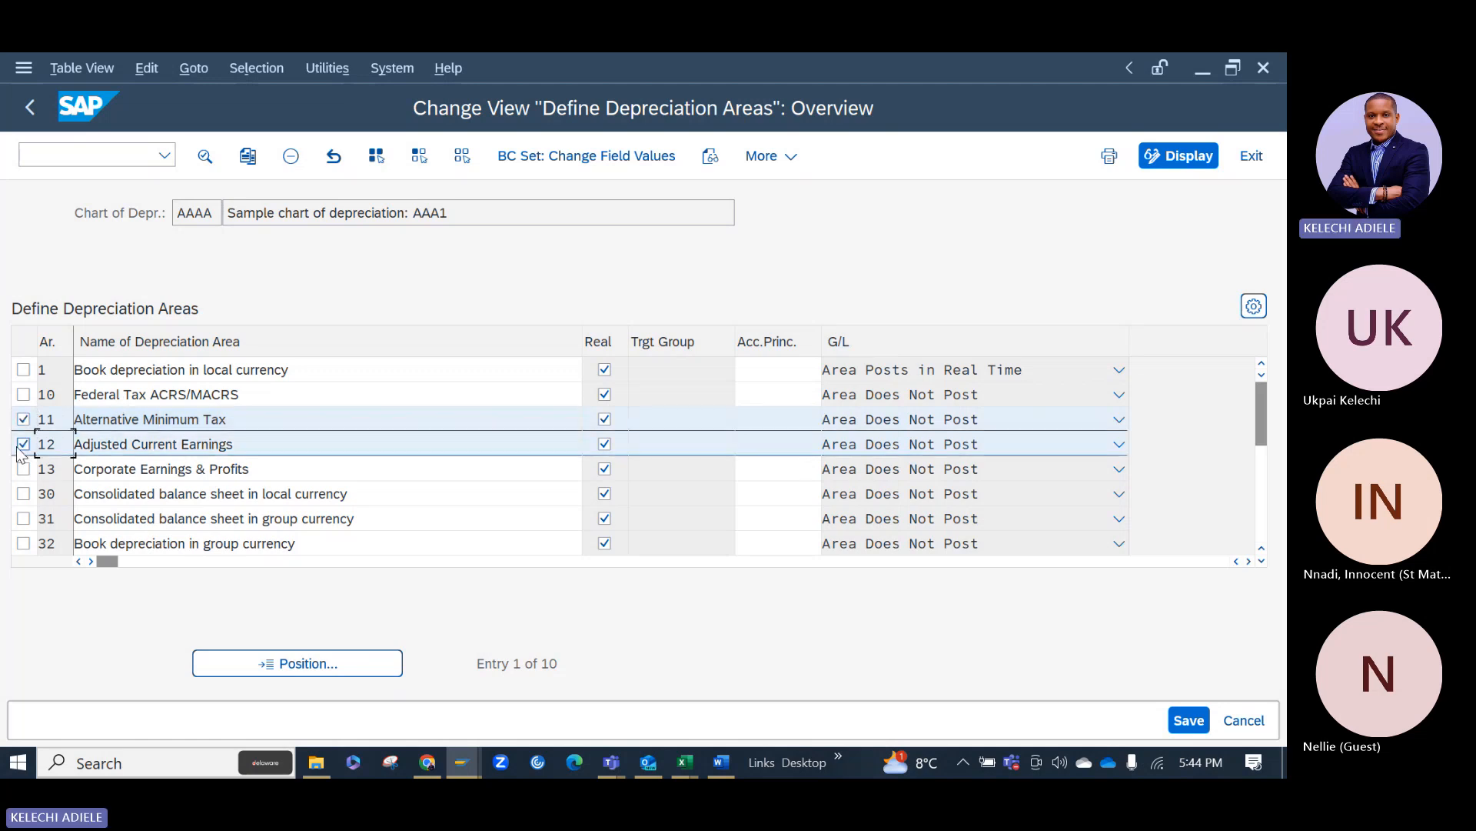
{"action": "left_click", "coordinate": [1262, 561]}
{"action": "left_click", "coordinate": [1262, 562]}
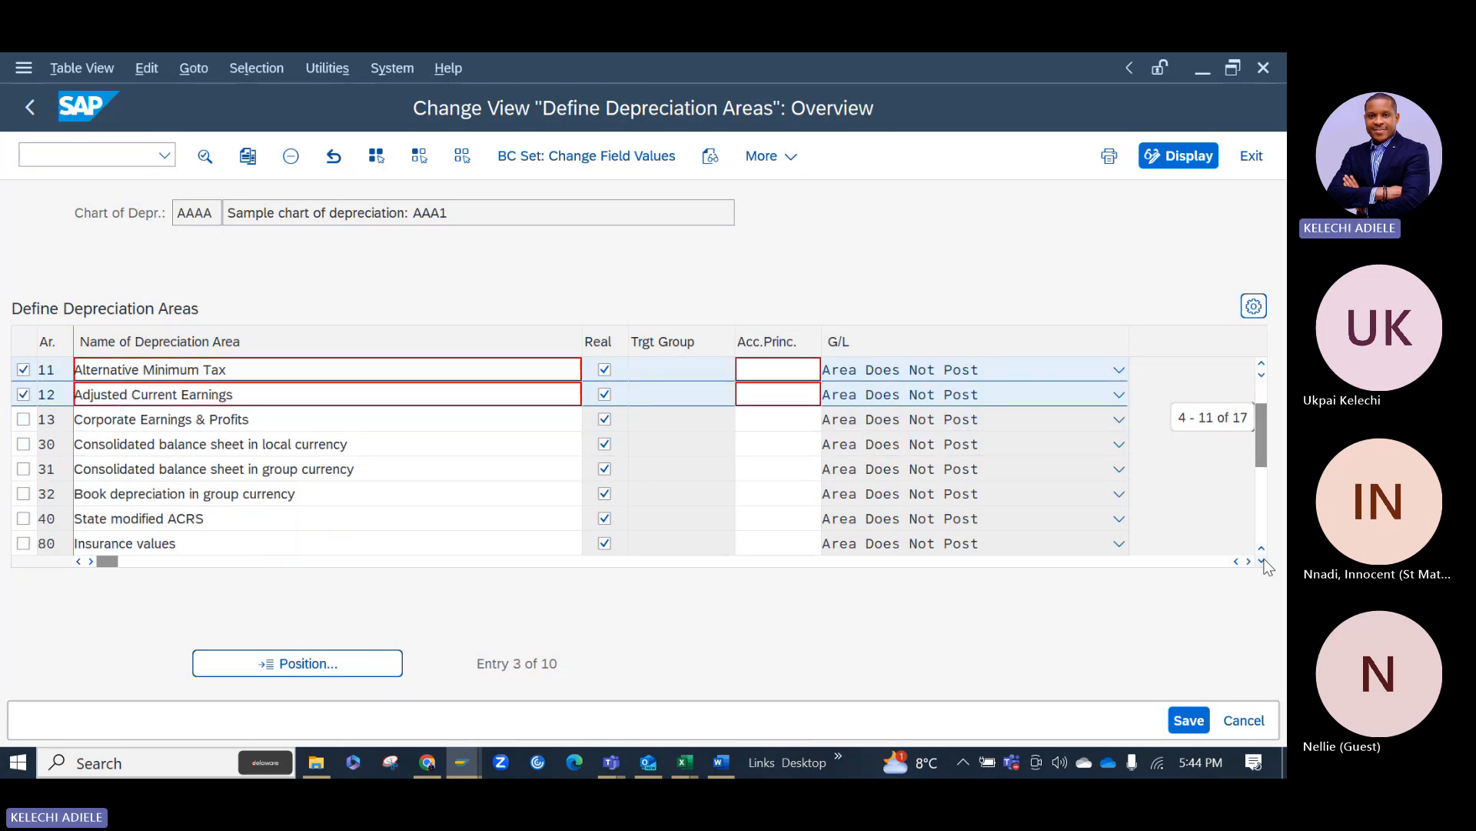
{"action": "scroll", "coordinate": [118, 471], "scroll_direction": "down", "scroll_amount": 1}
{"action": "left_click", "coordinate": [23, 393]}
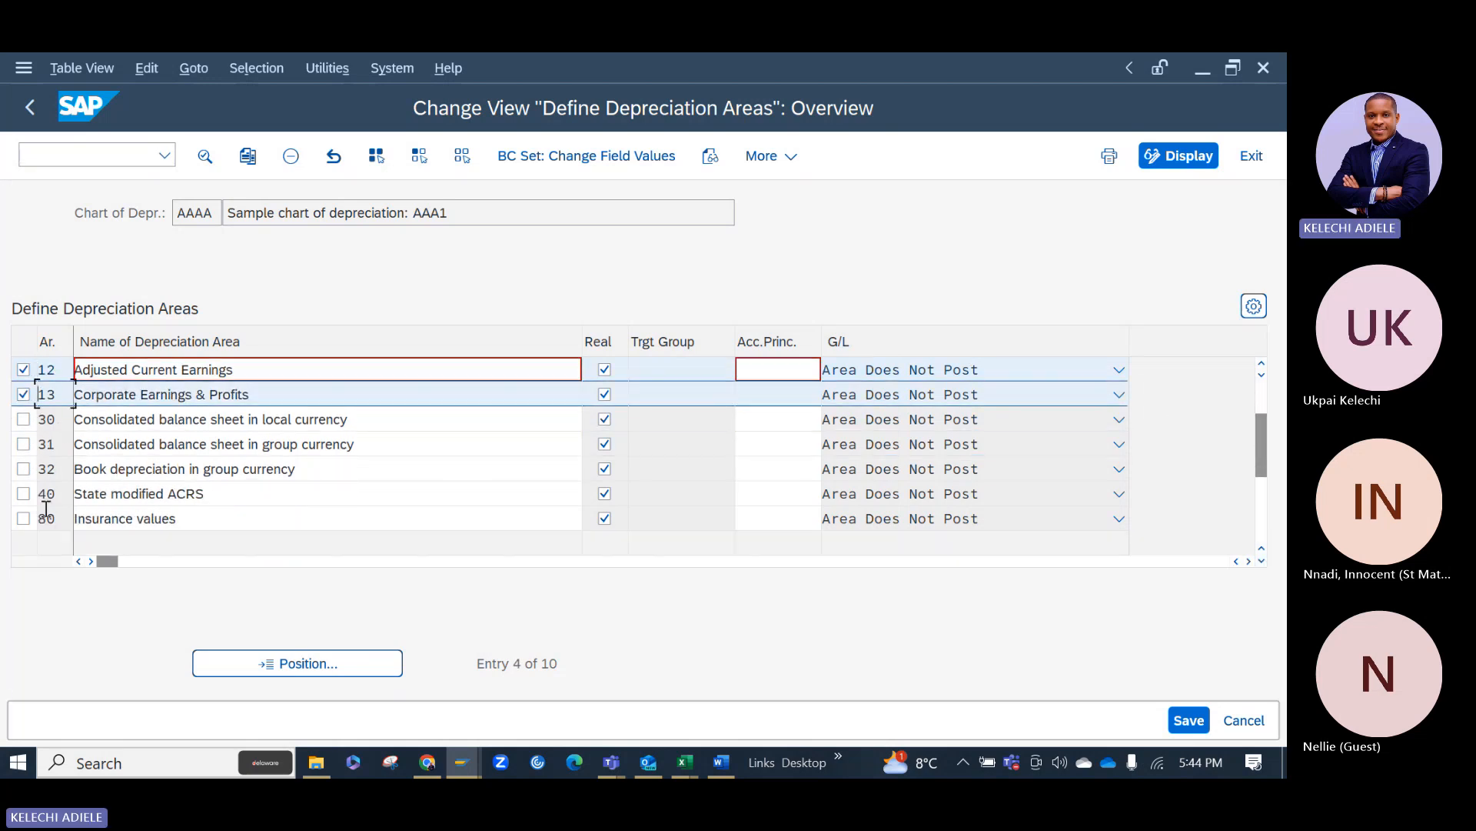
{"action": "left_click", "coordinate": [23, 493]}
{"action": "left_click", "coordinate": [23, 519]}
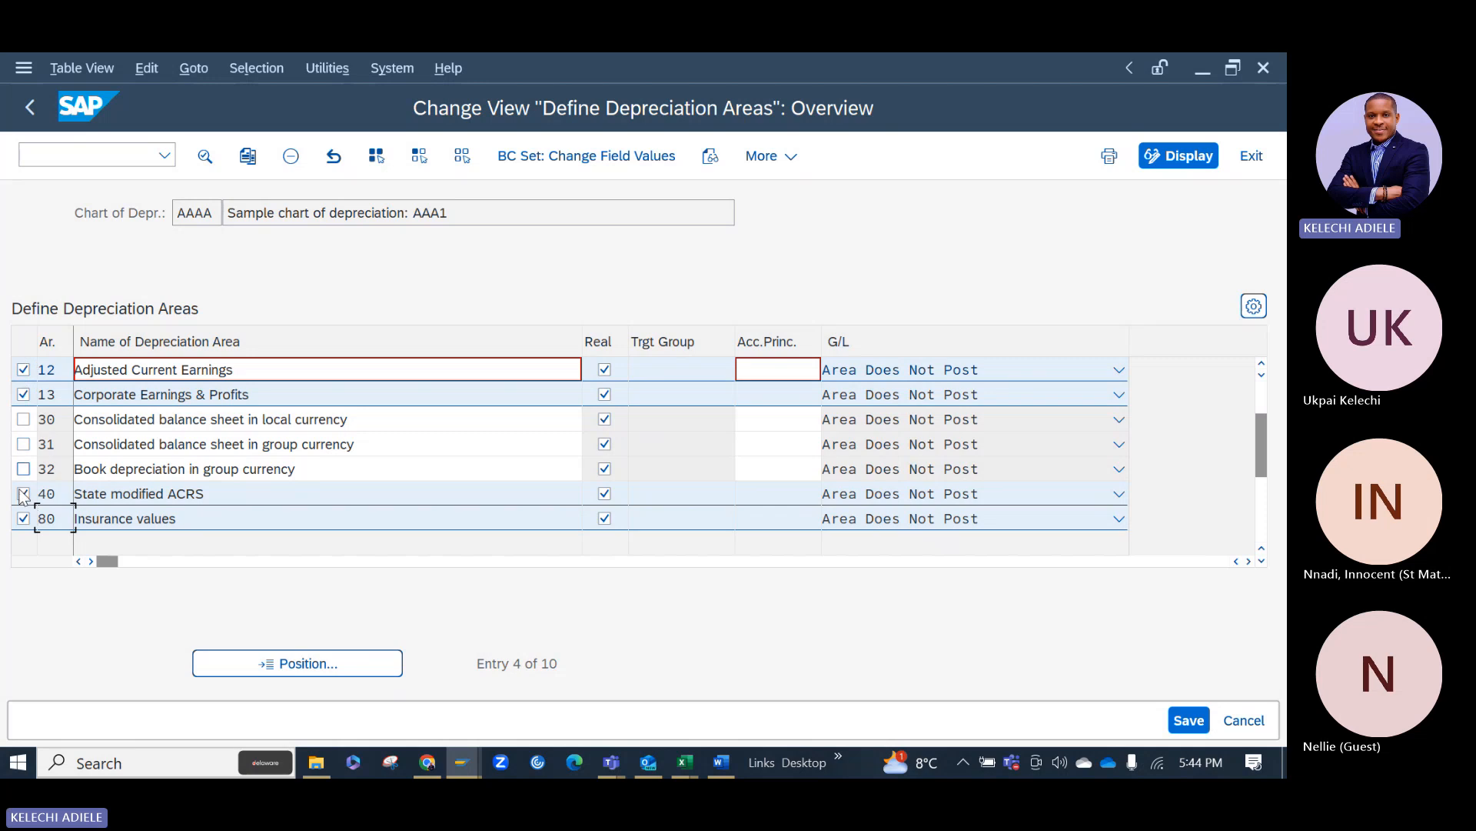
{"action": "left_click", "coordinate": [290, 156]}
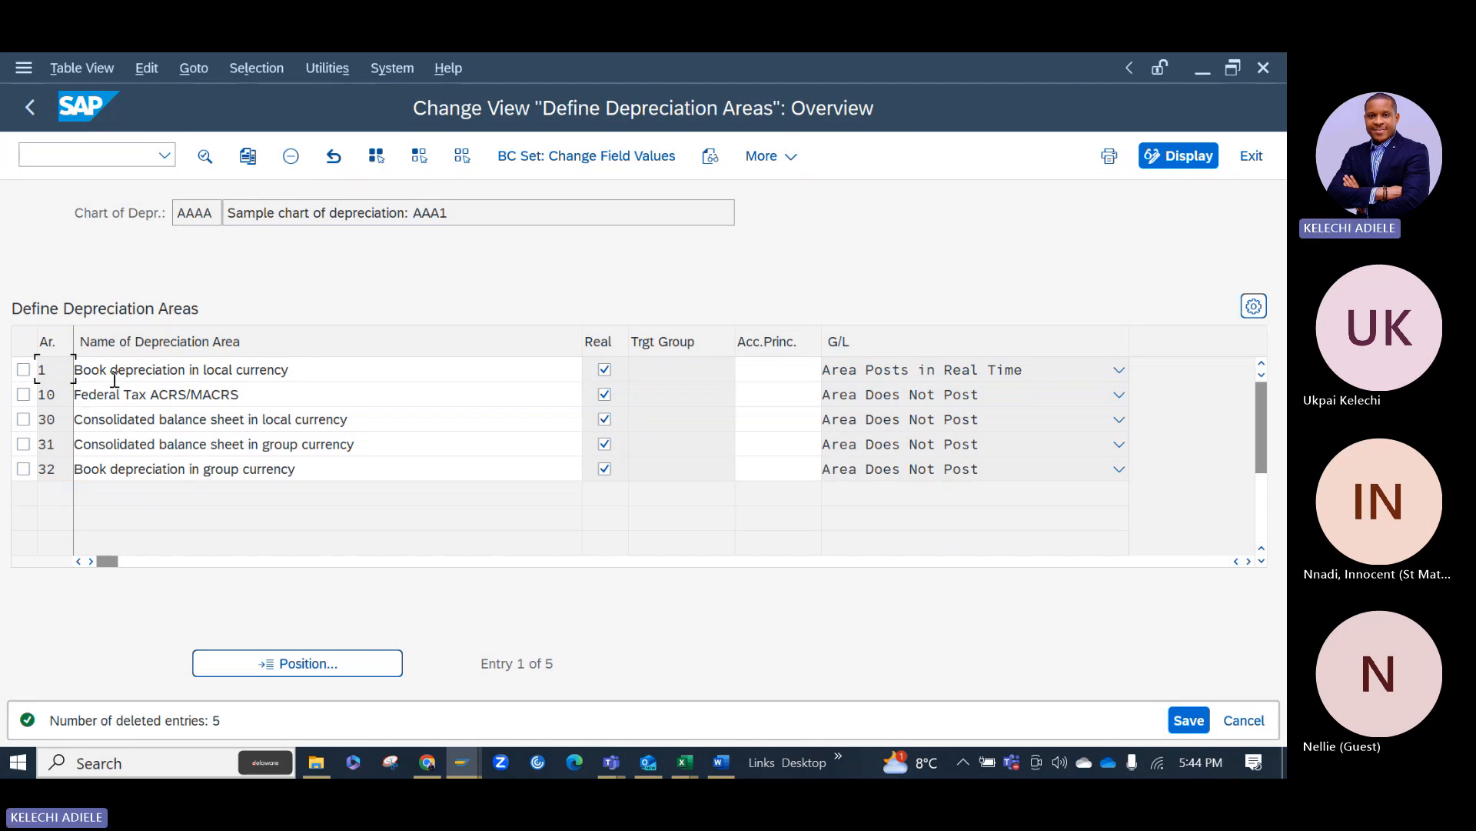
Examine the names and currencies of depreciation areas 30, 31 and 32 and the accounting principle field of area 1.
{"action": "left_click", "coordinate": [275, 421]}
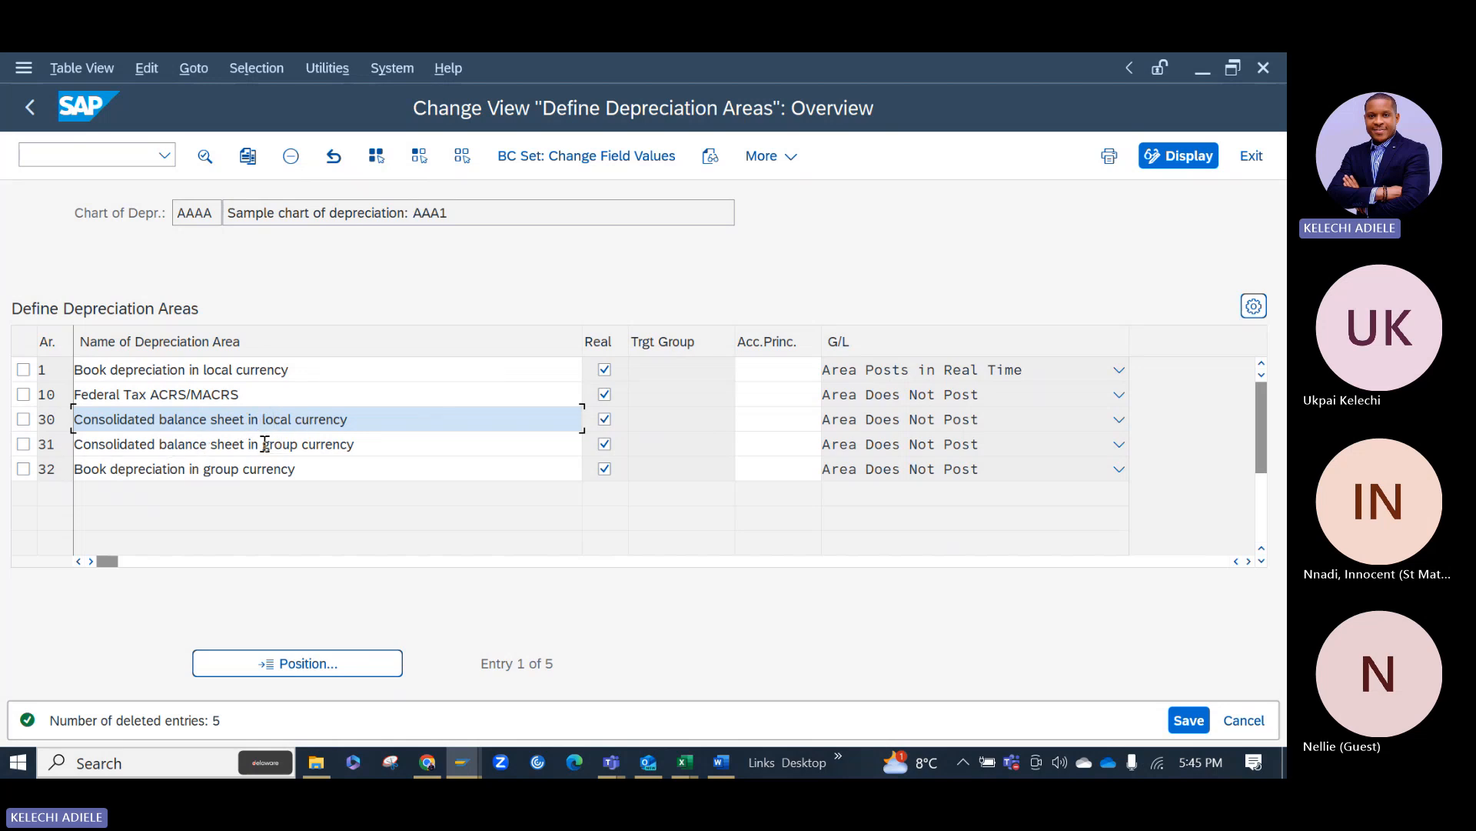
{"action": "left_click_drag", "start_coordinate": [265, 443], "coordinate": [340, 449]}
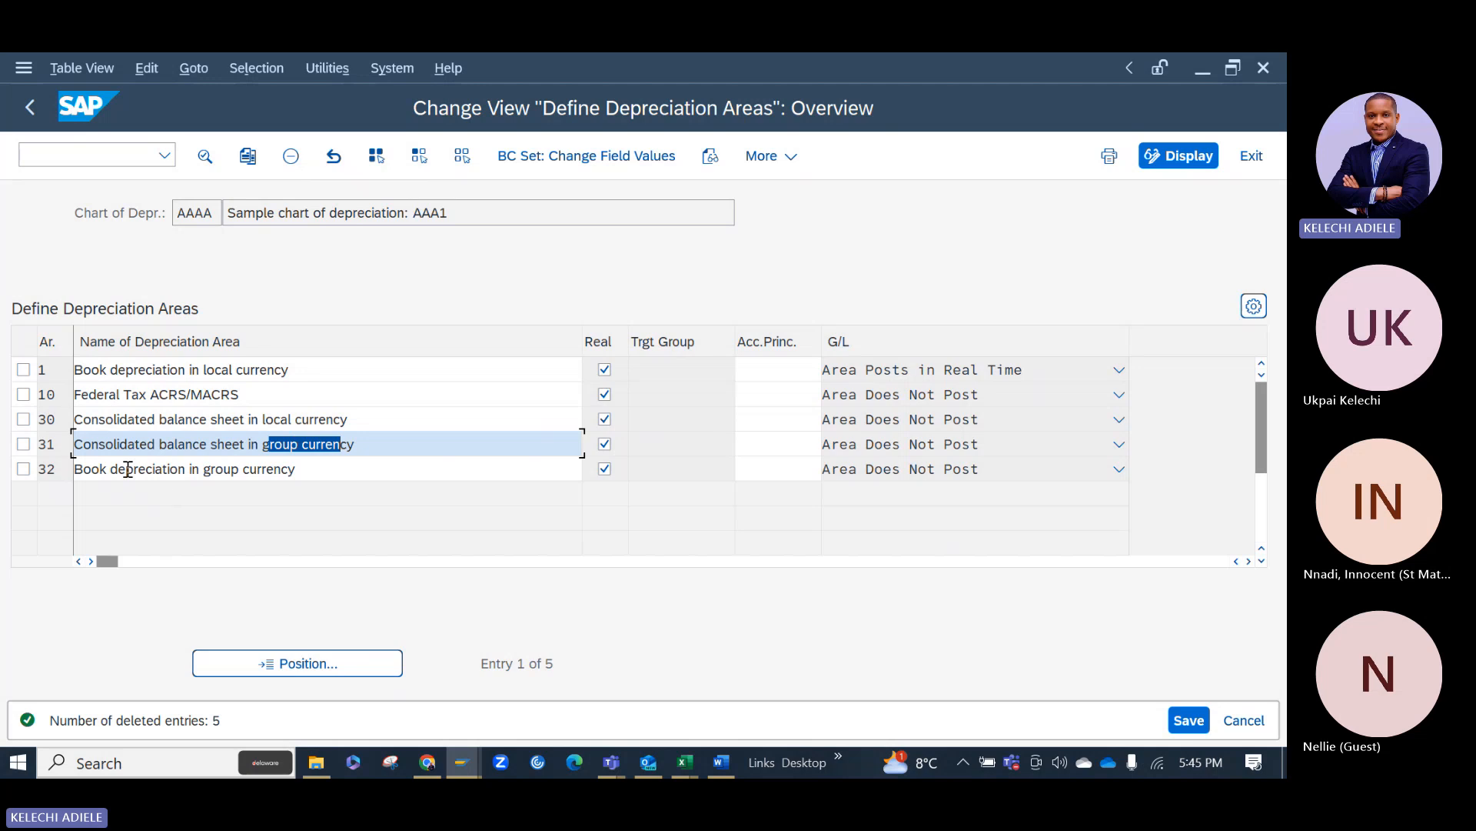
{"action": "left_click_drag", "start_coordinate": [208, 468], "coordinate": [278, 466]}
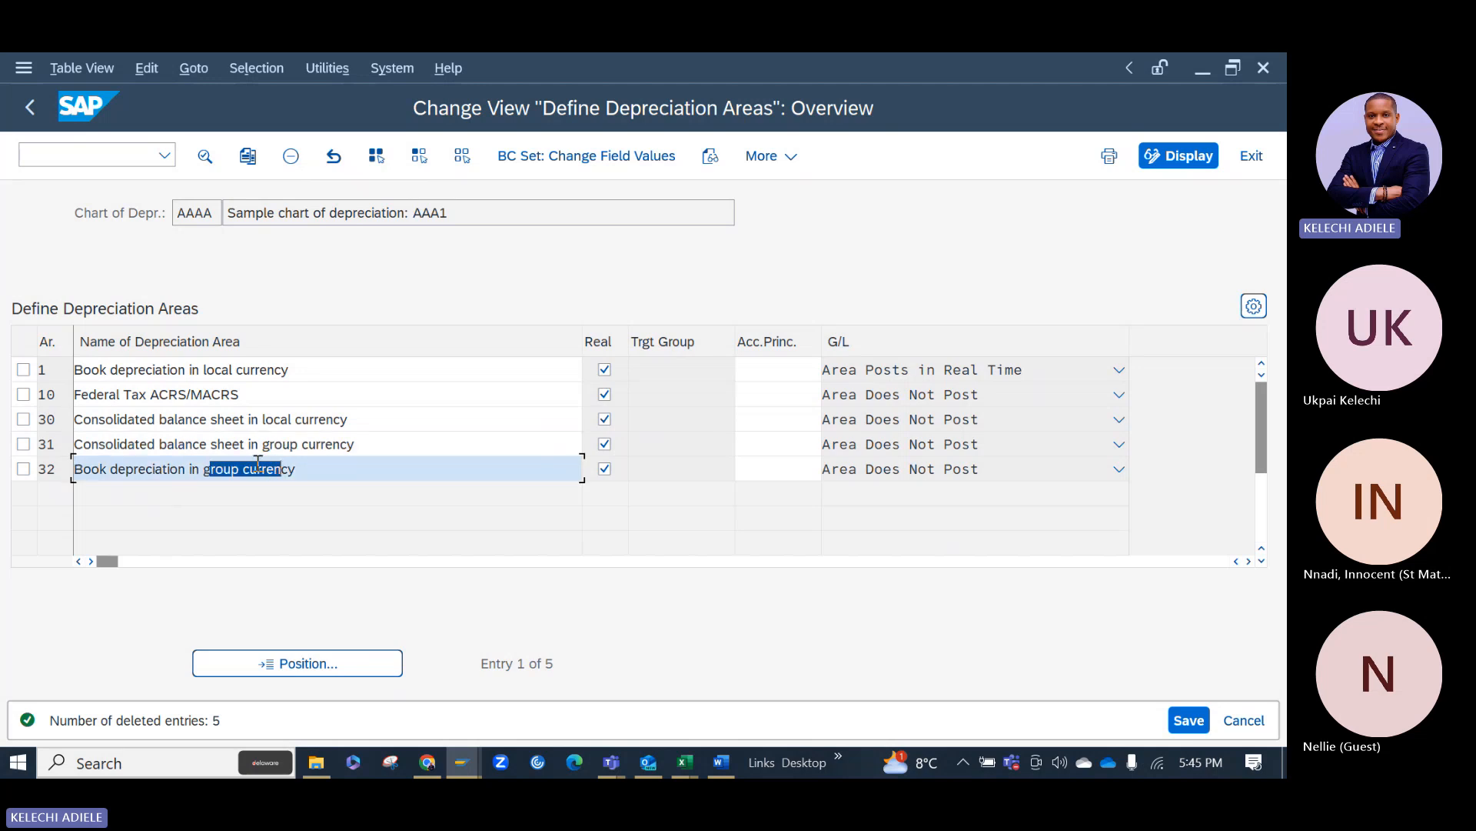
{"action": "left_click", "coordinate": [178, 450]}
{"action": "left_click_drag", "start_coordinate": [178, 450], "coordinate": [287, 452]}
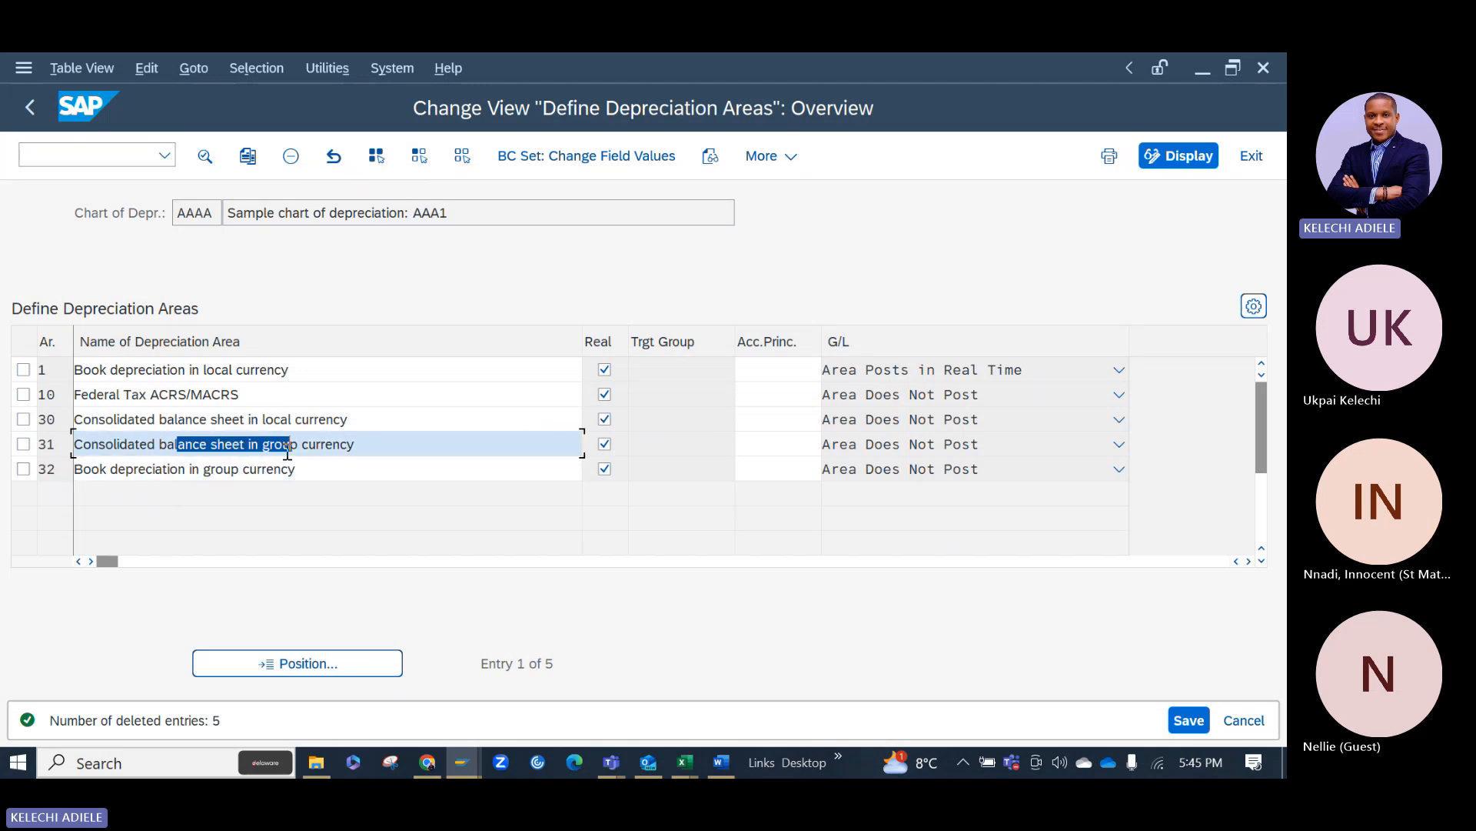
{"action": "left_click_drag", "start_coordinate": [146, 470], "coordinate": [264, 471]}
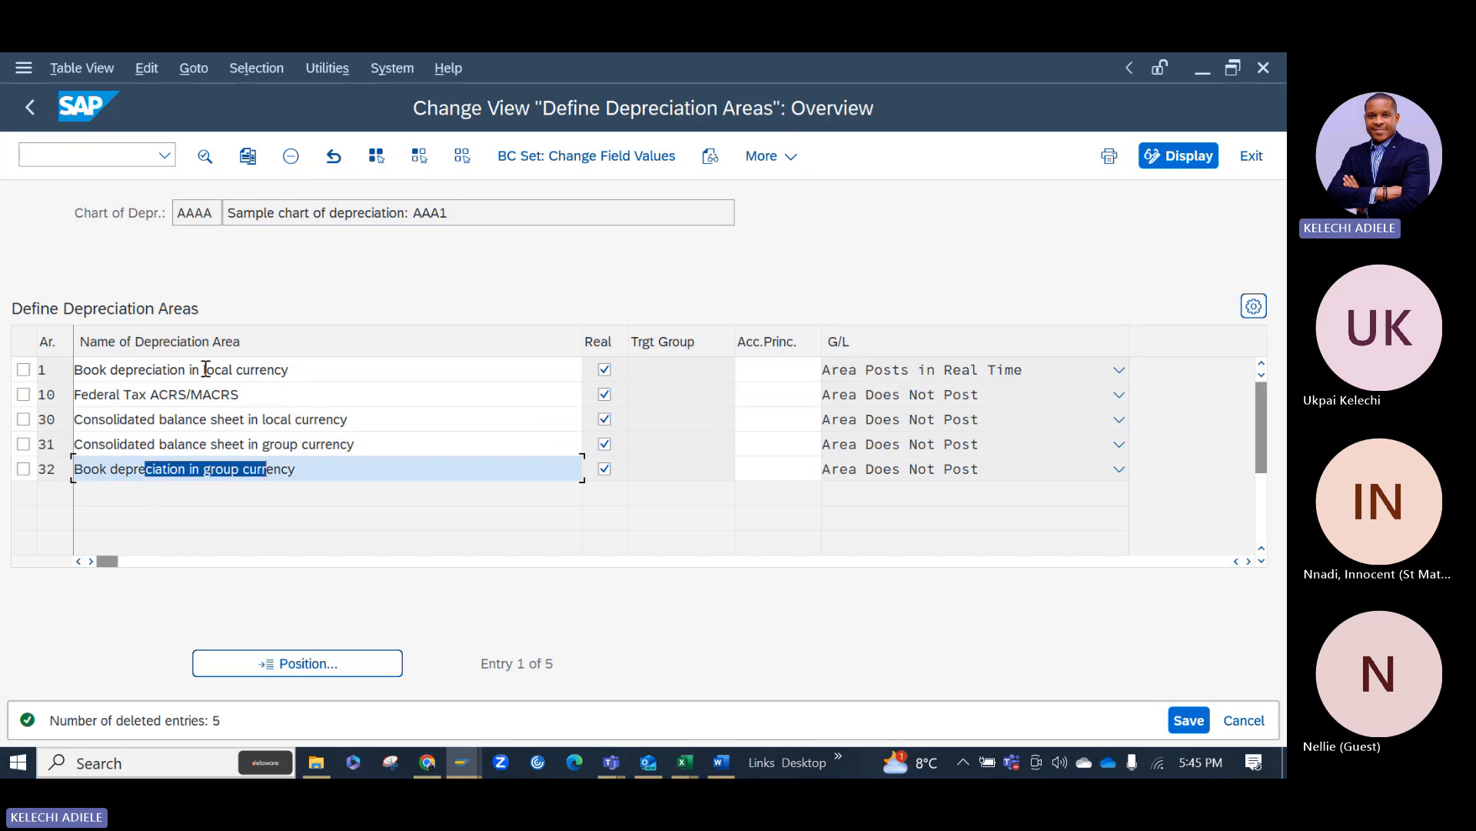
{"action": "left_click", "coordinate": [299, 471]}
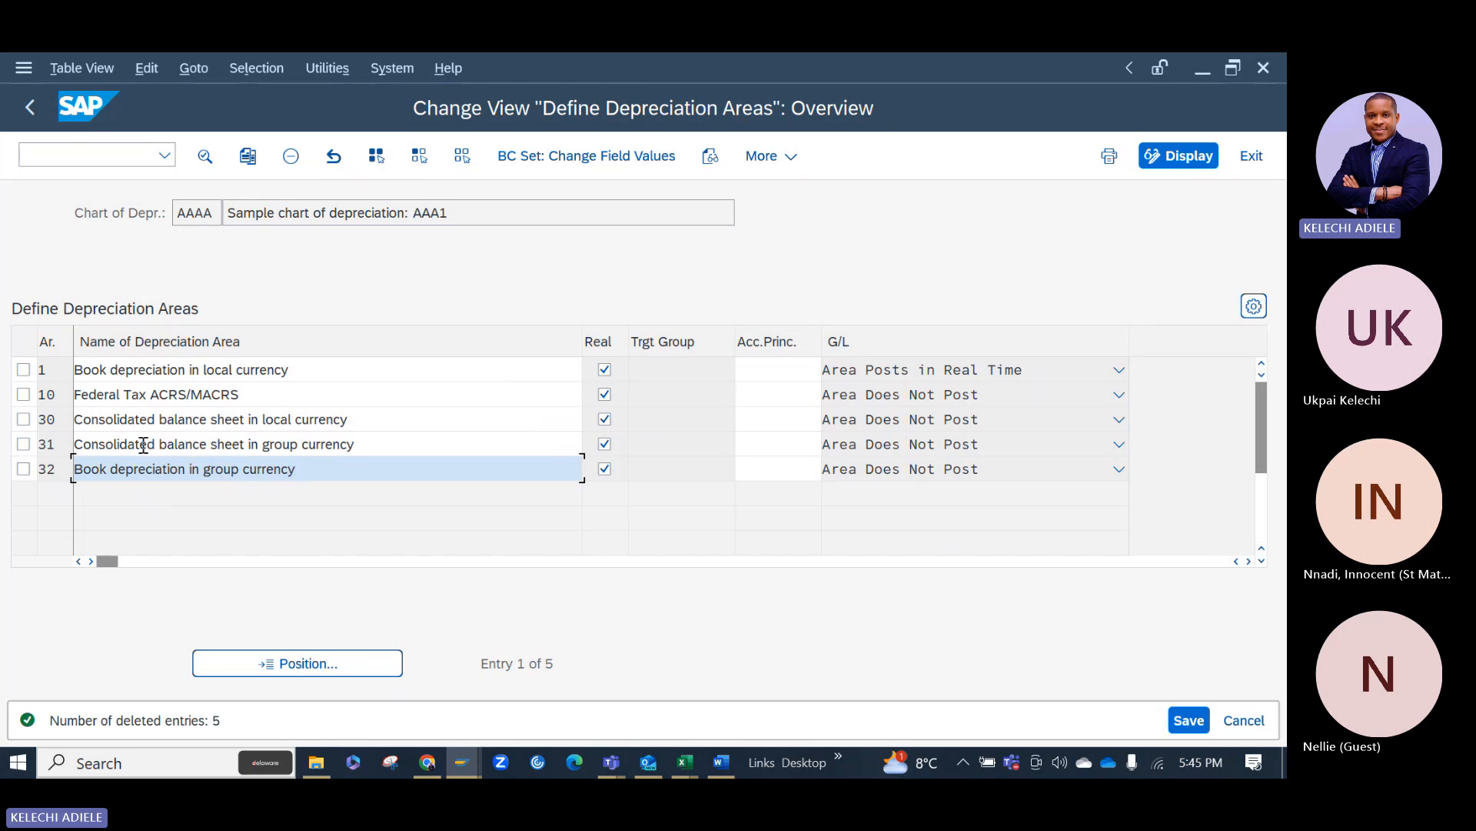
{"action": "left_click_drag", "start_coordinate": [146, 444], "coordinate": [352, 453]}
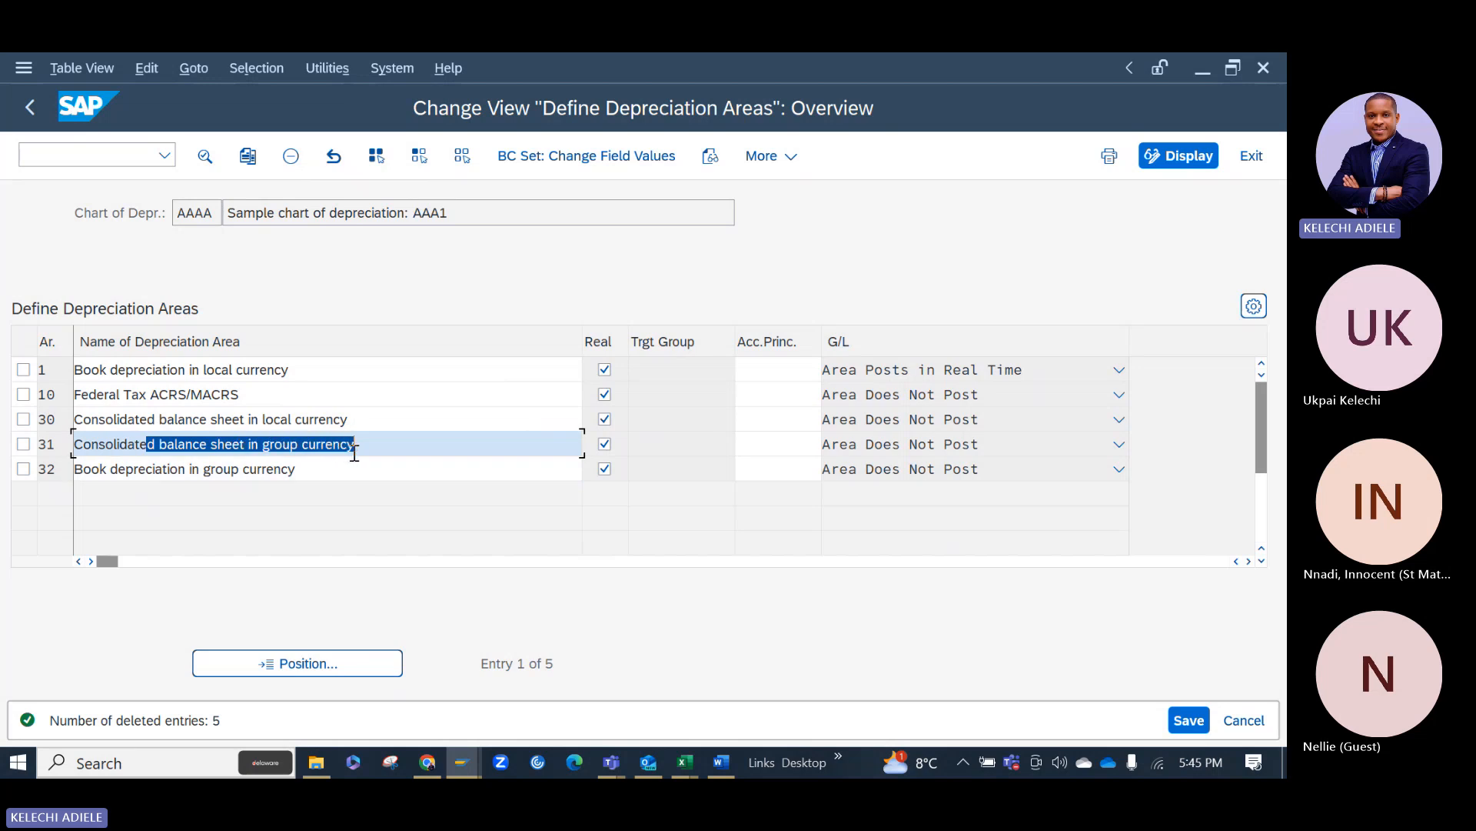
{"action": "left_click", "coordinate": [348, 467]}
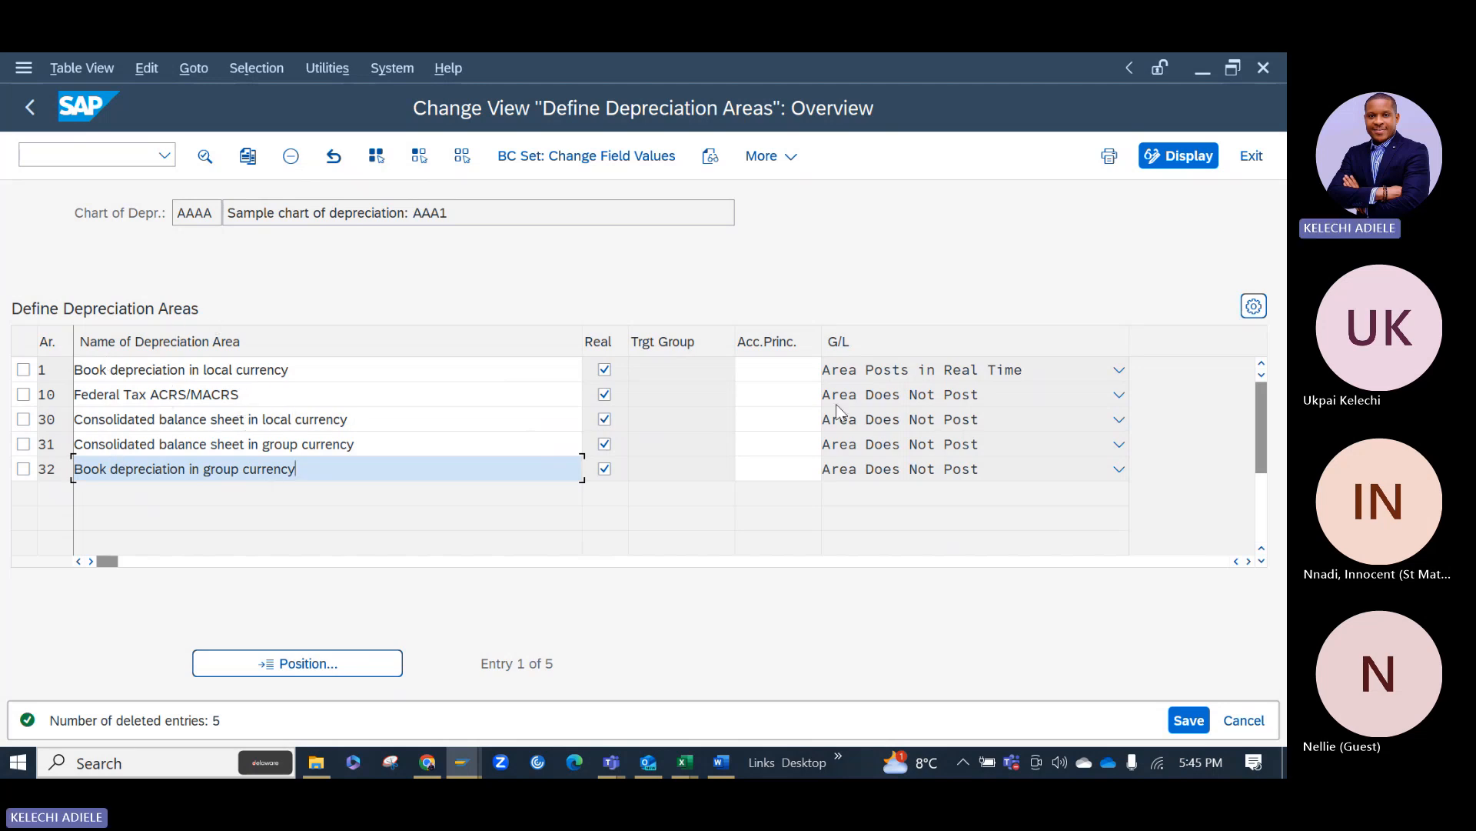
{"action": "left_click", "coordinate": [773, 371]}
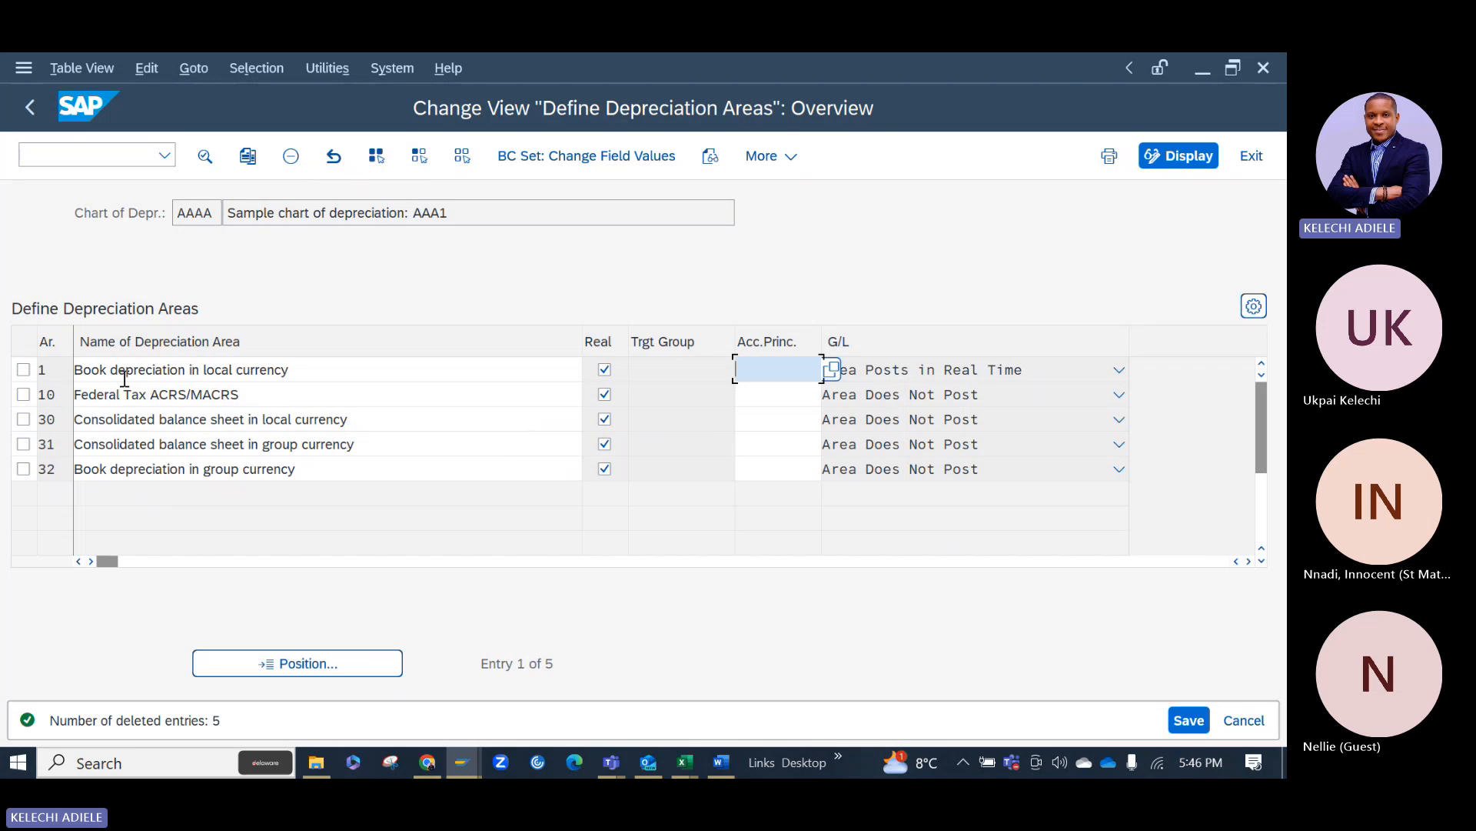
{"action": "left_click", "coordinate": [199, 442]}
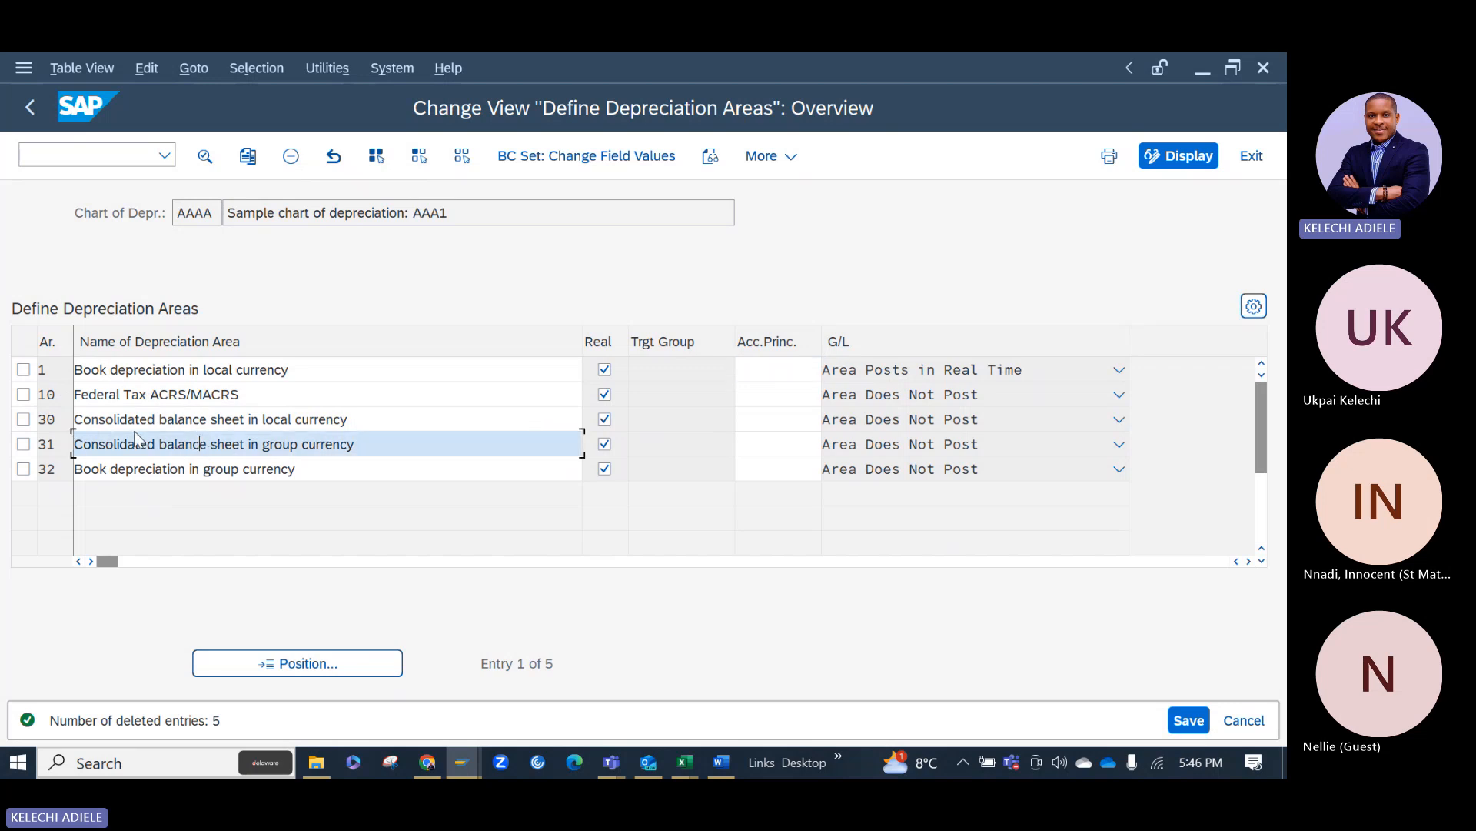
{"action": "left_click", "coordinate": [158, 421]}
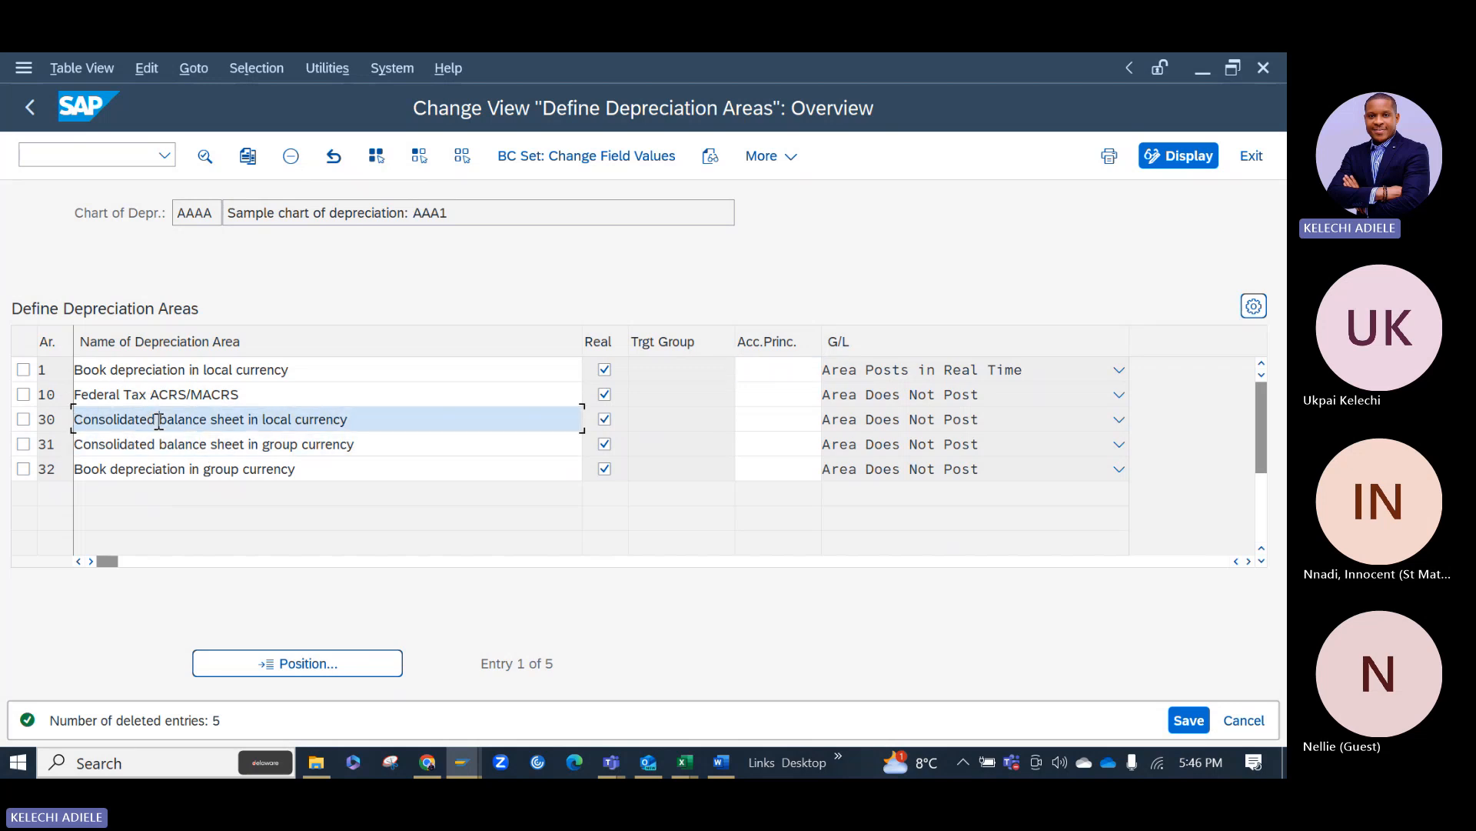
{"action": "left_click", "coordinate": [159, 445]}
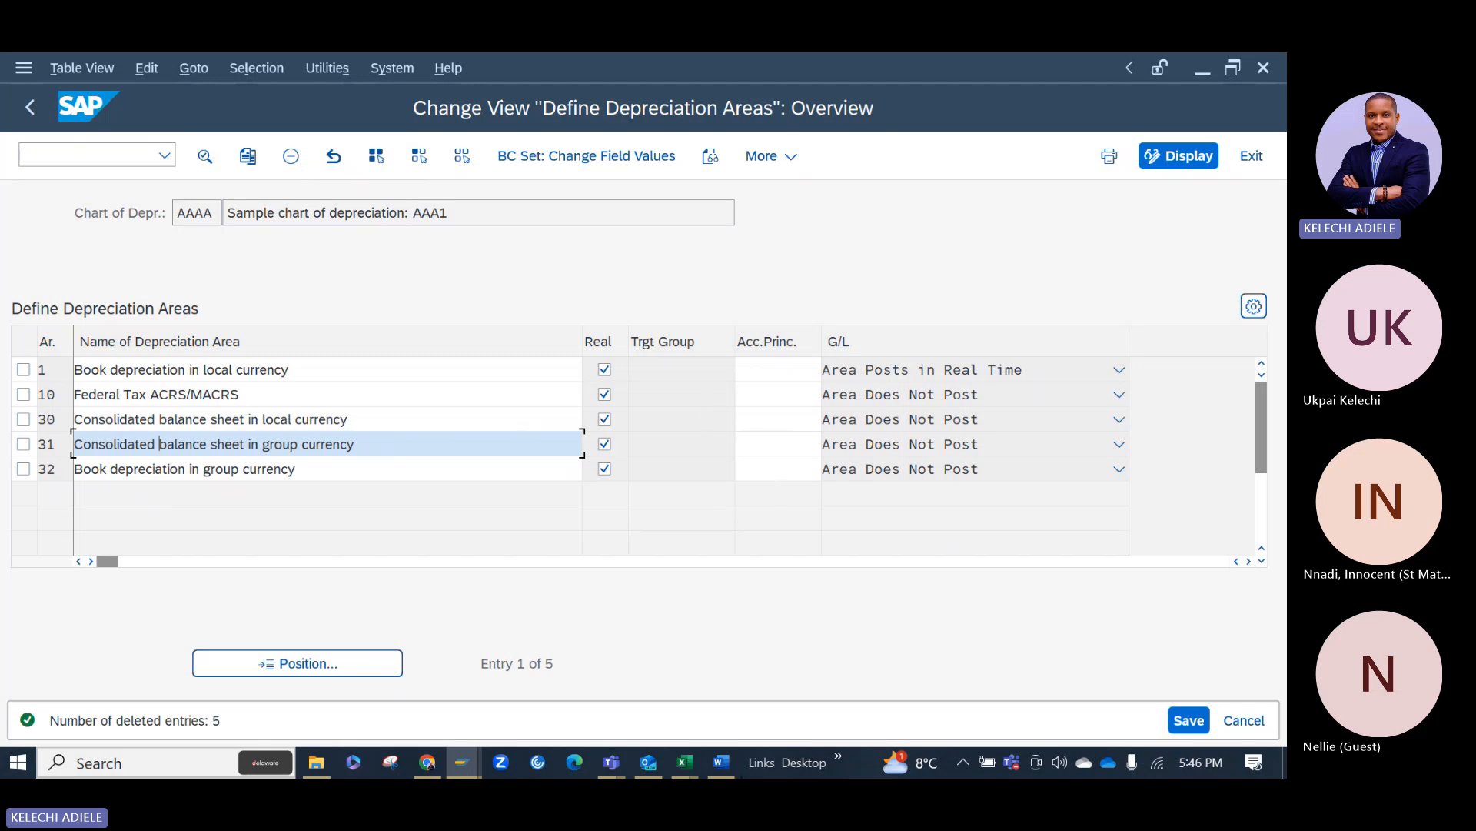
Switch to the Book1 workbook in Excel and enter "1.2 Target Ledgers" in cell E7.
{"action": "left_click", "coordinate": [684, 762]}
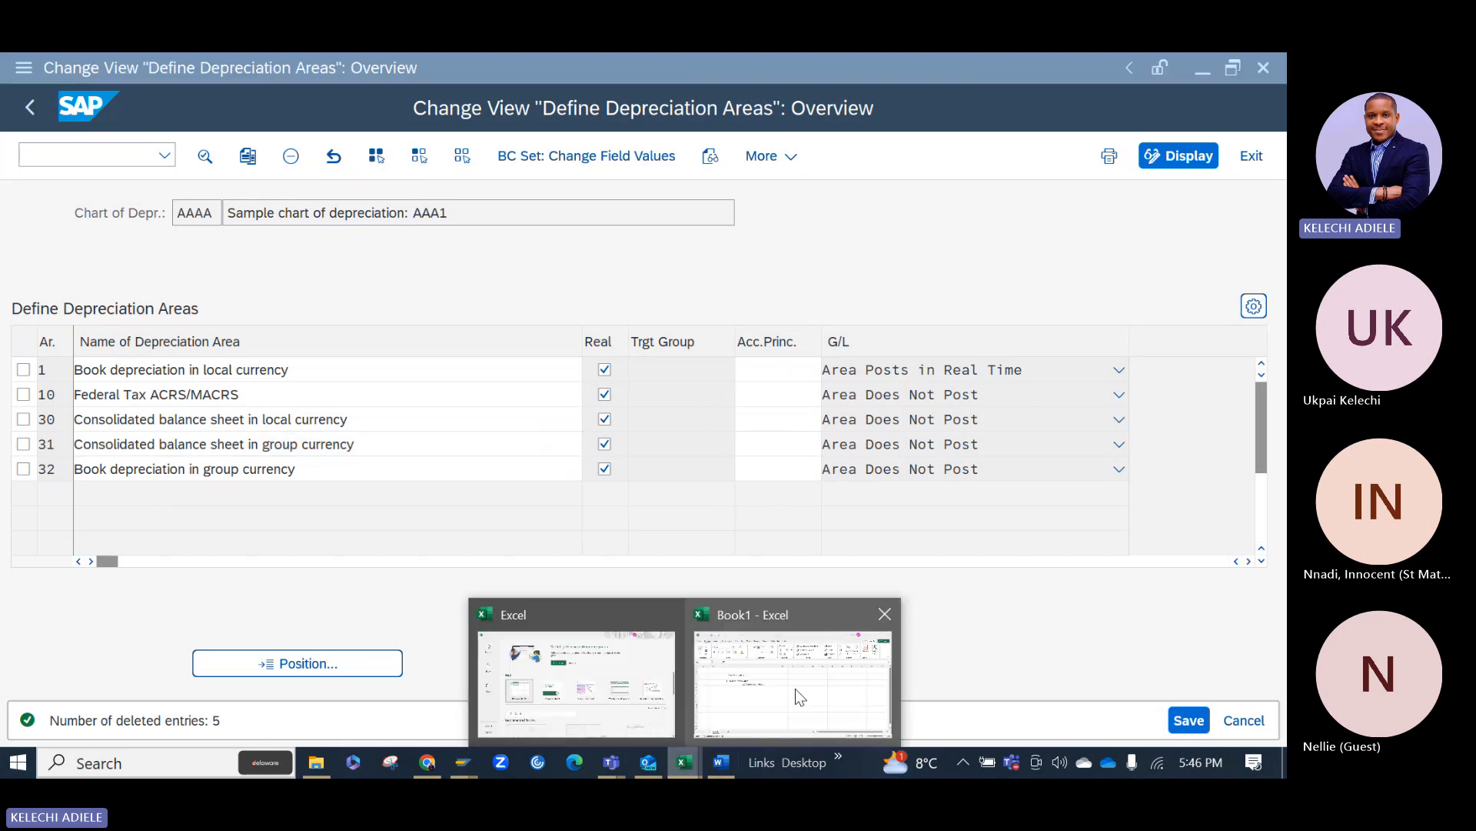
{"action": "left_click", "coordinate": [795, 689]}
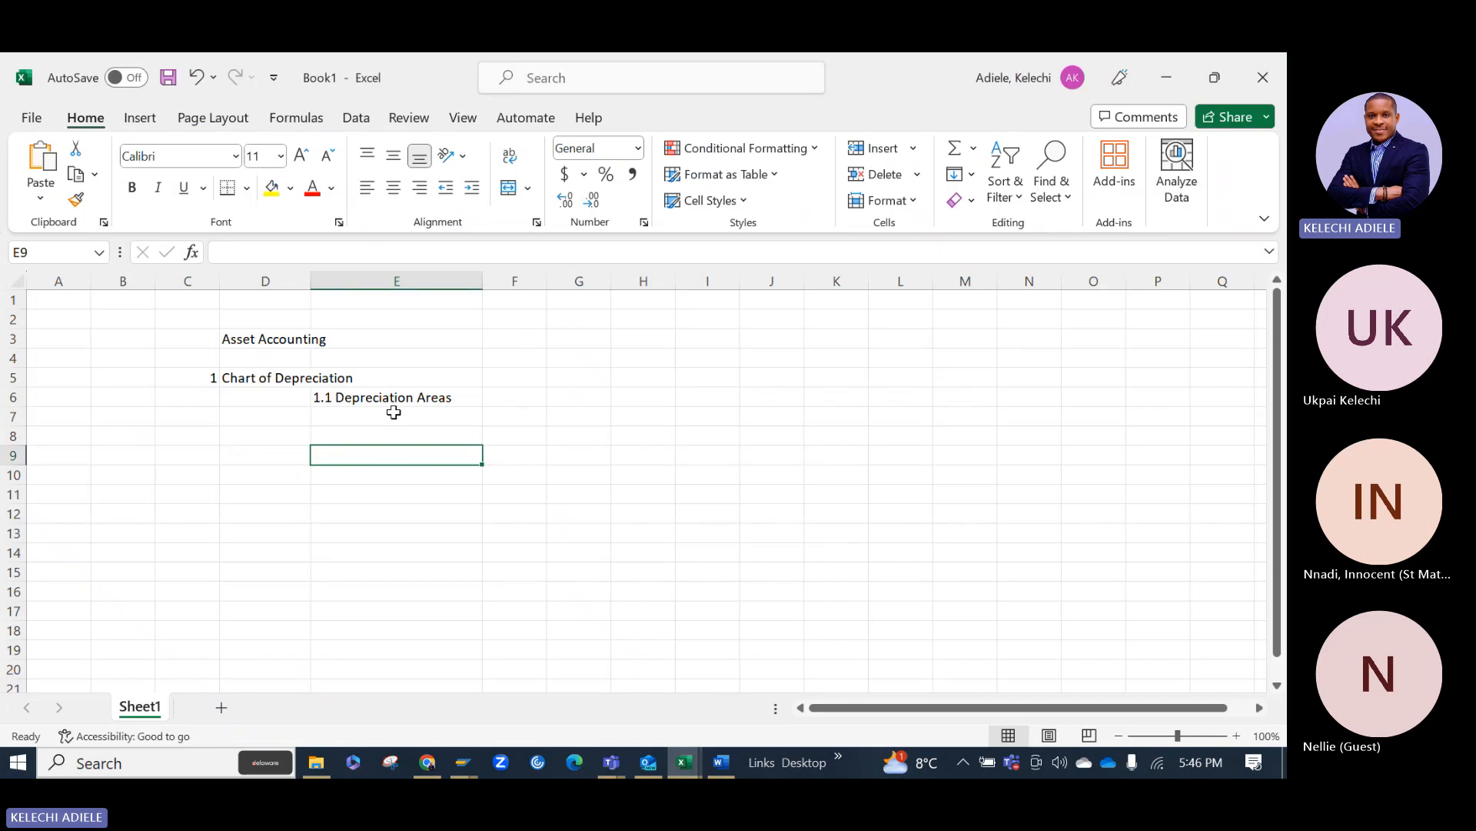
{"action": "double_click", "coordinate": [394, 414]}
{"action": "type", "text": "1"}
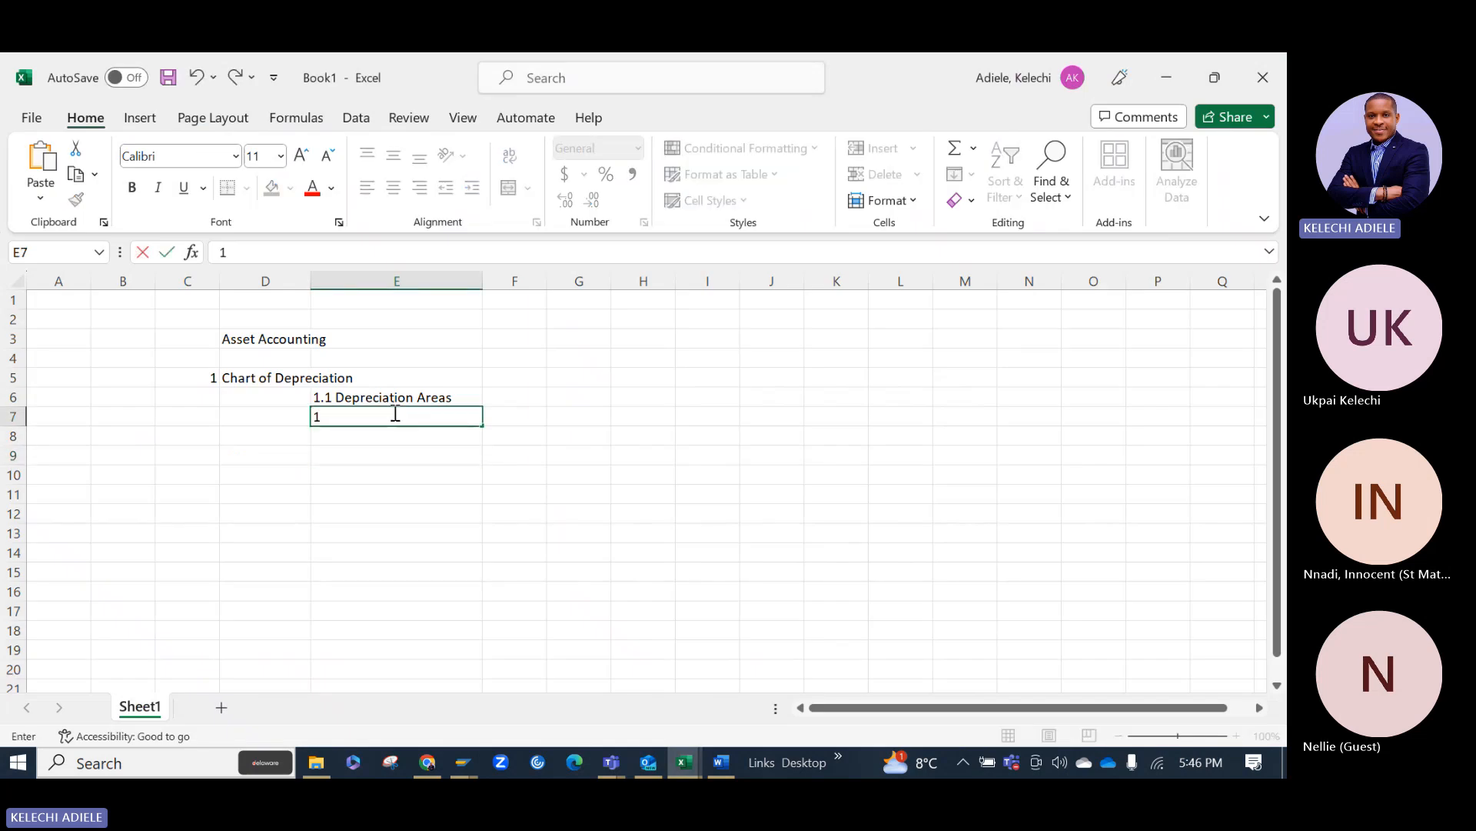
{"action": "type", "text": ".2 Tag"}
{"action": "key", "text": "BackSpace"}
{"action": "type", "text": "rget"}
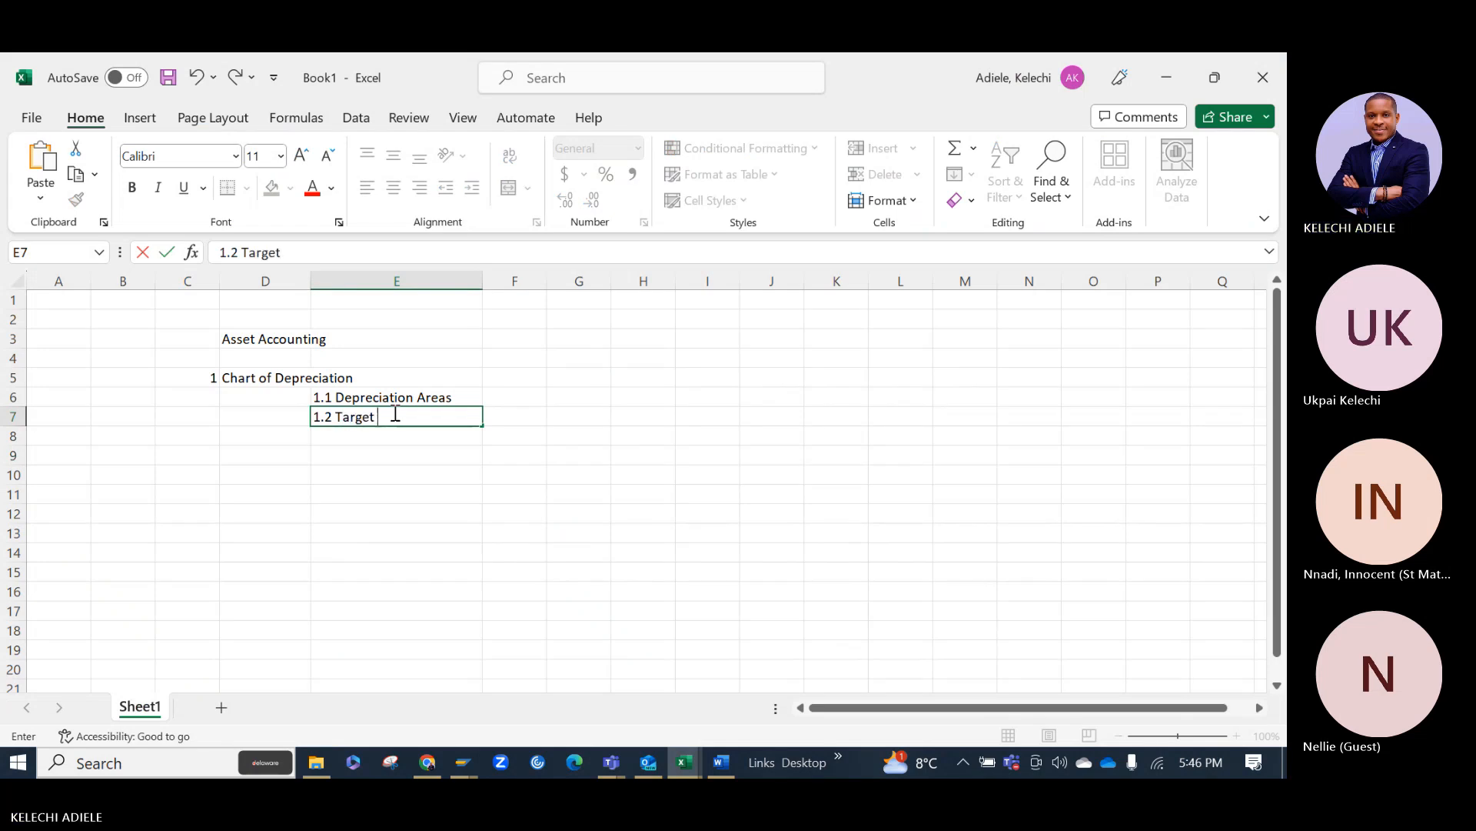
{"action": "type", "text": " Ledgers"}
Enter "1.3 Accounting Principles" in cell E8 and left-align the cell.
{"action": "left_click", "coordinate": [328, 435]}
{"action": "type", "text": "1.3"}
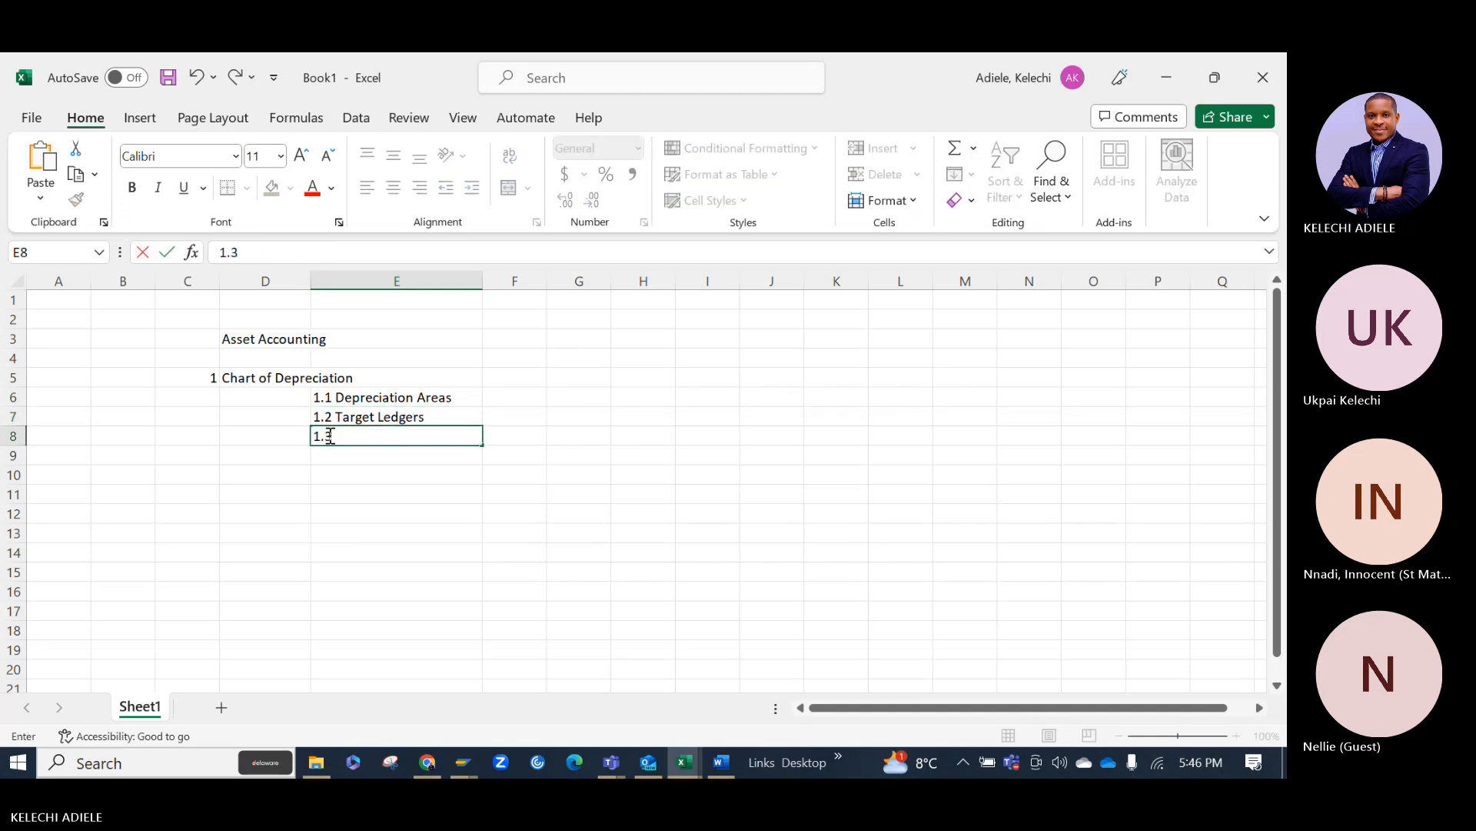
{"action": "left_click", "coordinate": [328, 435]}
{"action": "key", "text": "Tab"}
{"action": "left_click", "coordinate": [327, 433]}
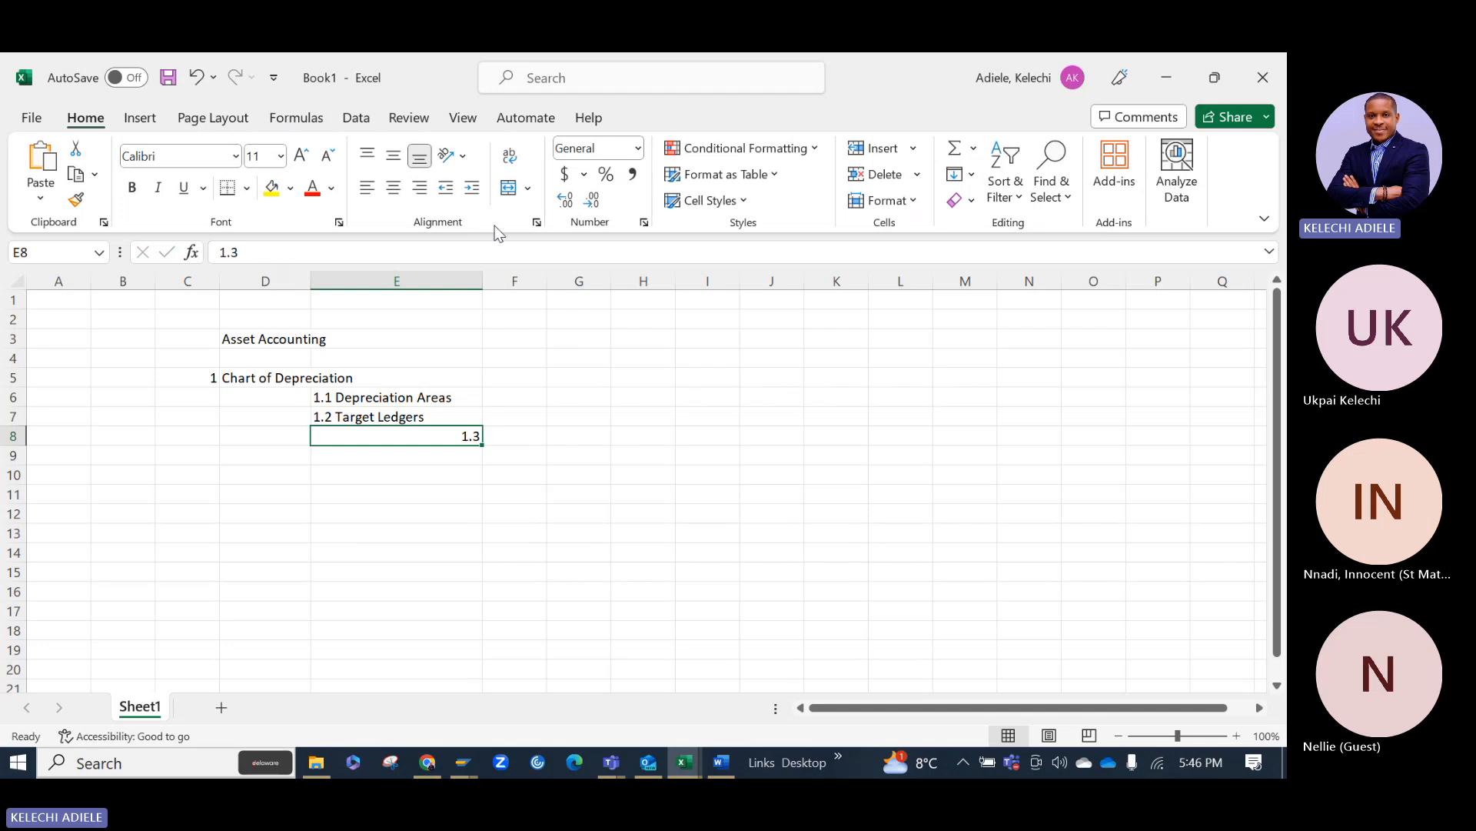
{"action": "left_click", "coordinate": [373, 188]}
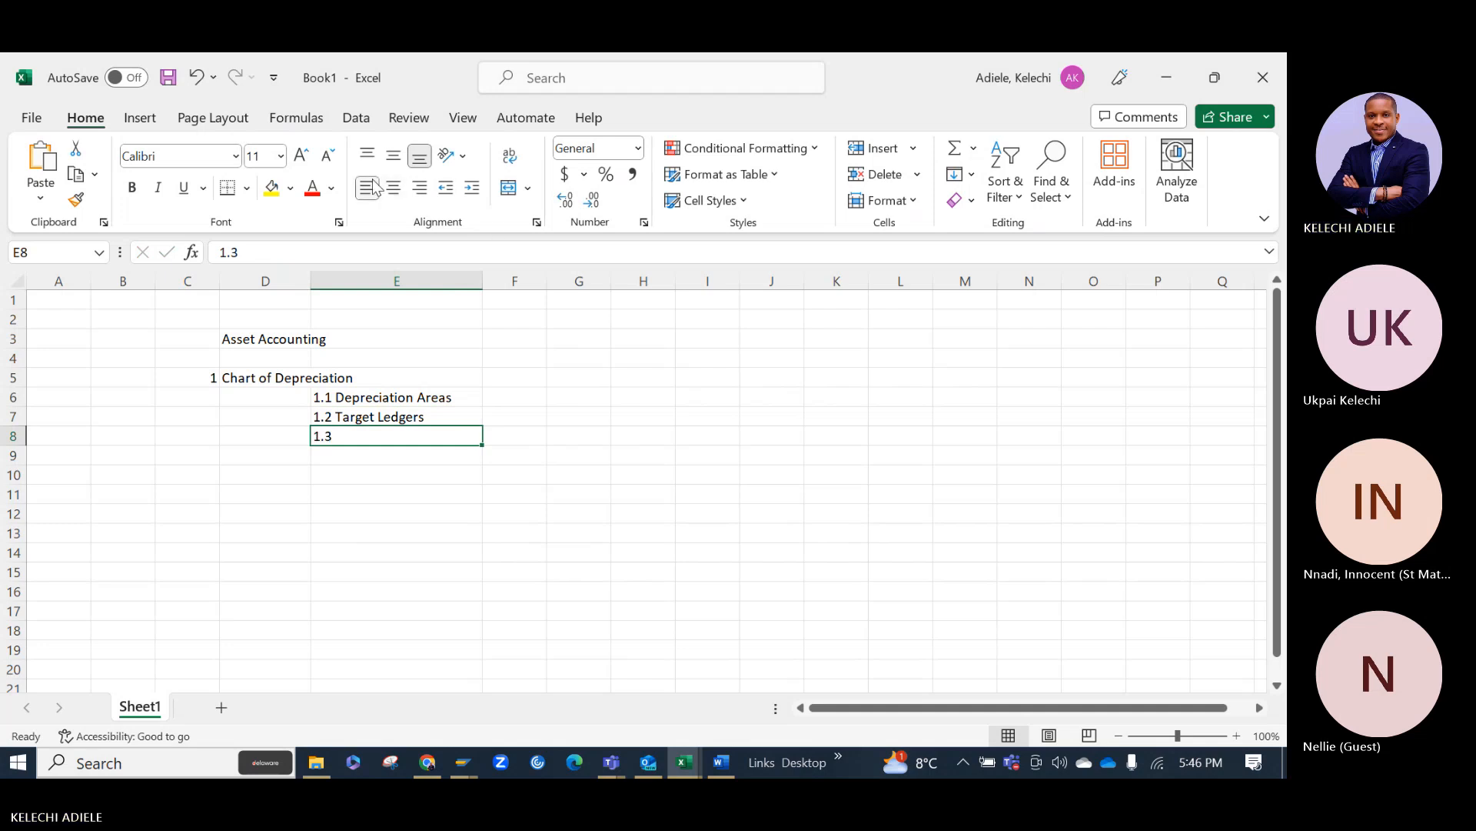
{"action": "double_click", "coordinate": [386, 439]}
{"action": "type", "text": "Acco"}
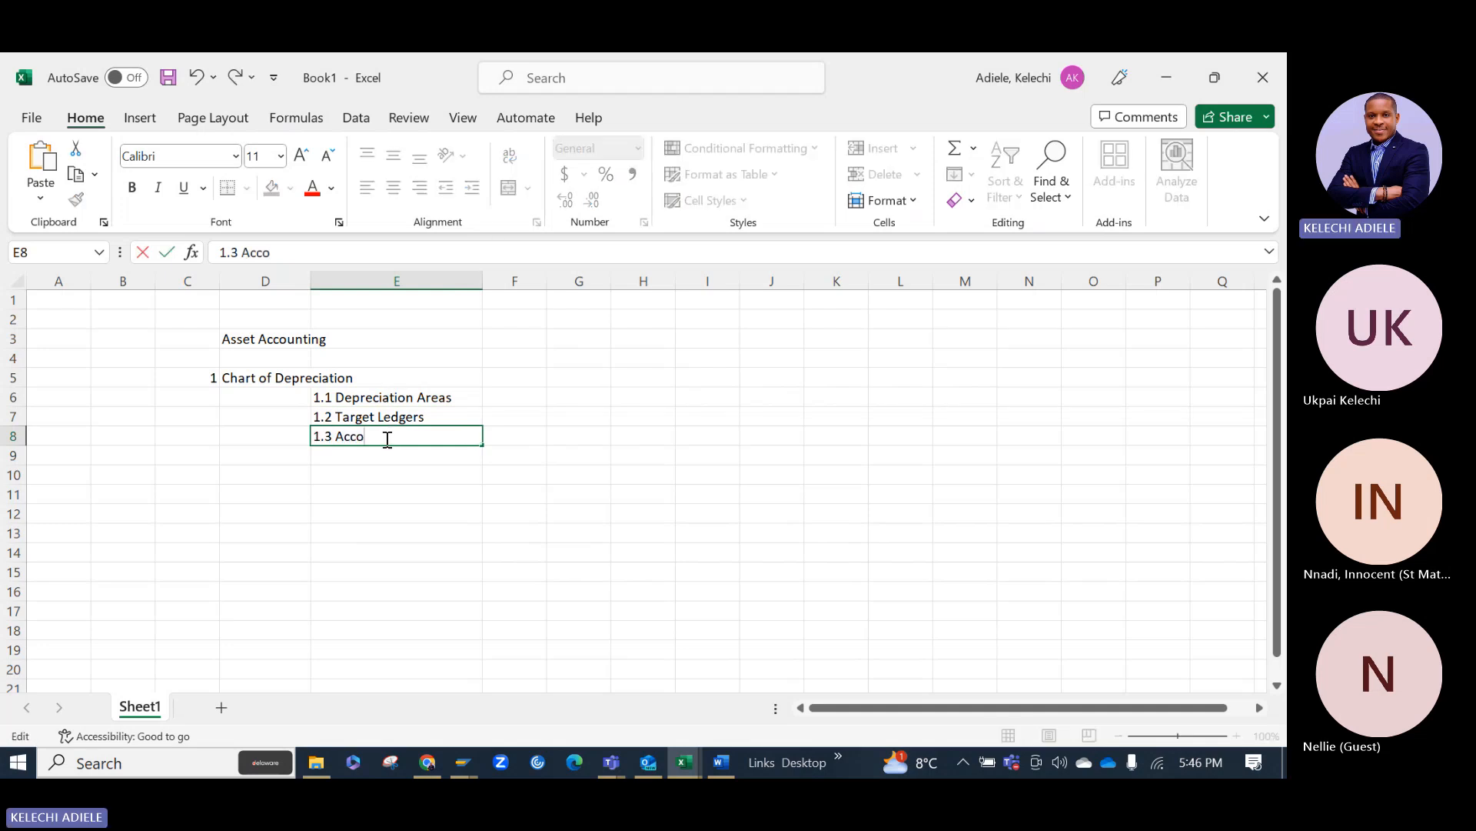
{"action": "type", "text": "unting Pri"}
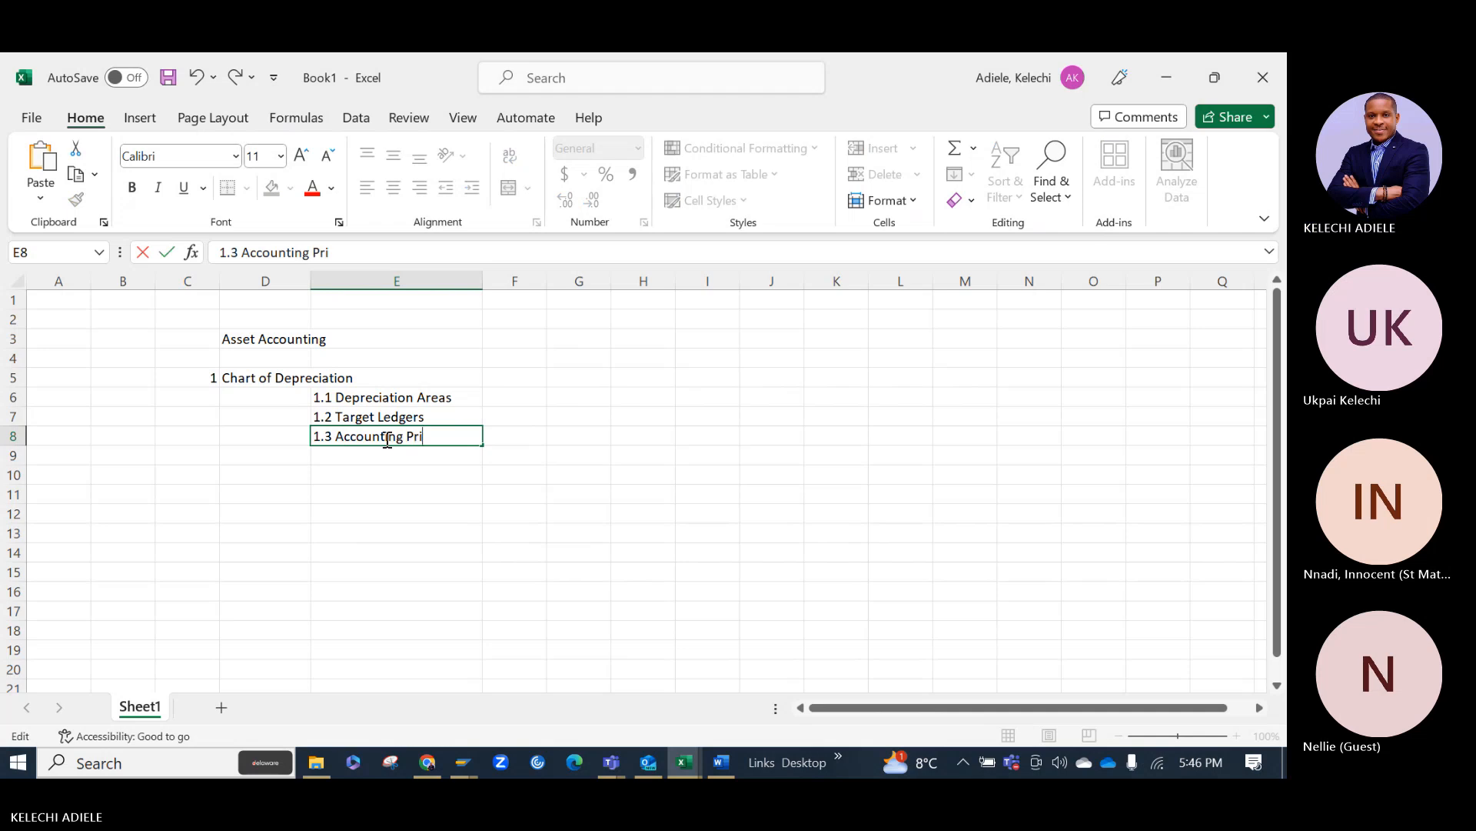
{"action": "type", "text": "nciples"}
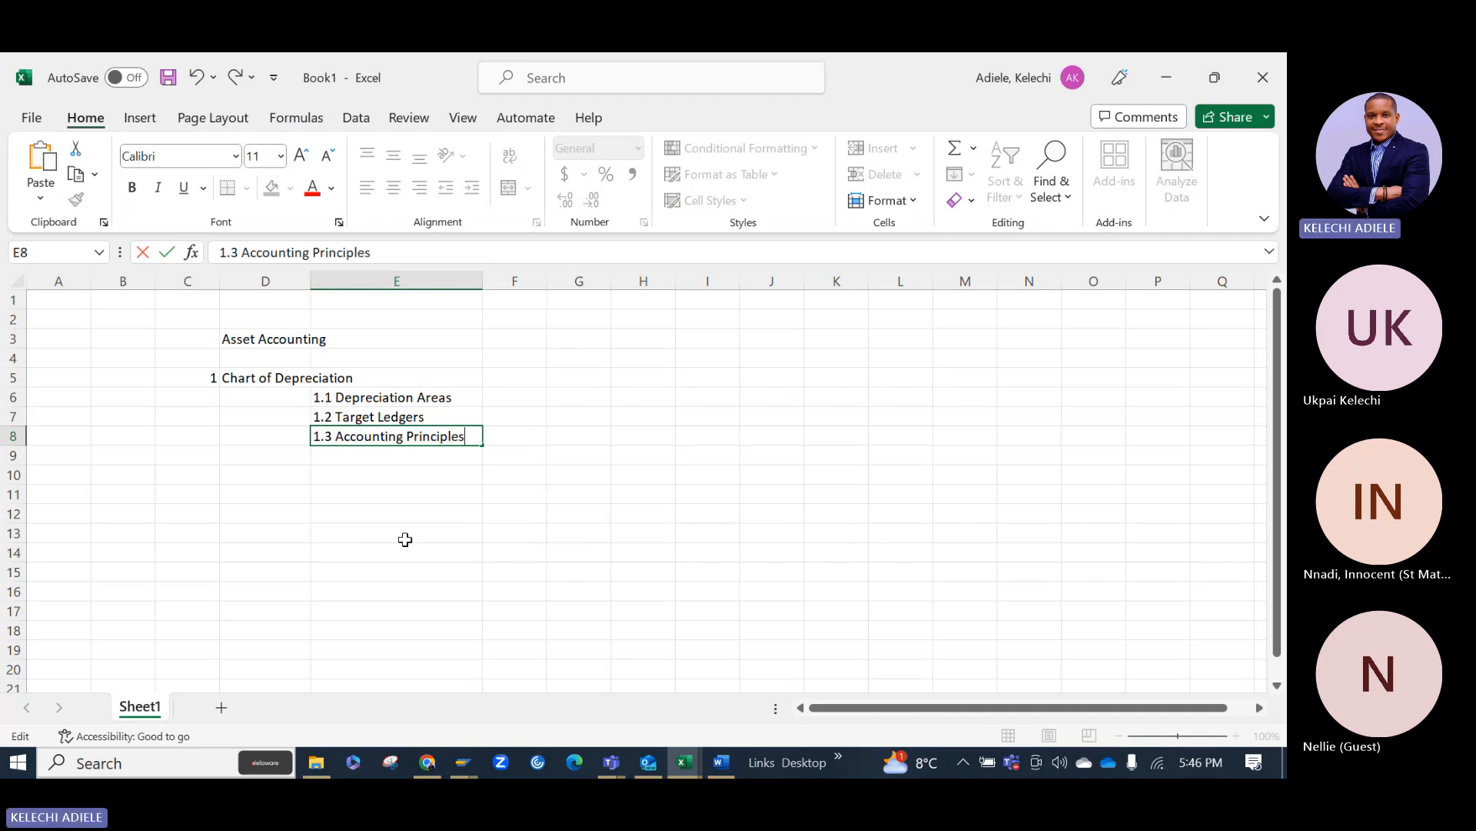
{"action": "left_click", "coordinate": [405, 538]}
{"action": "left_click", "coordinate": [516, 401]}
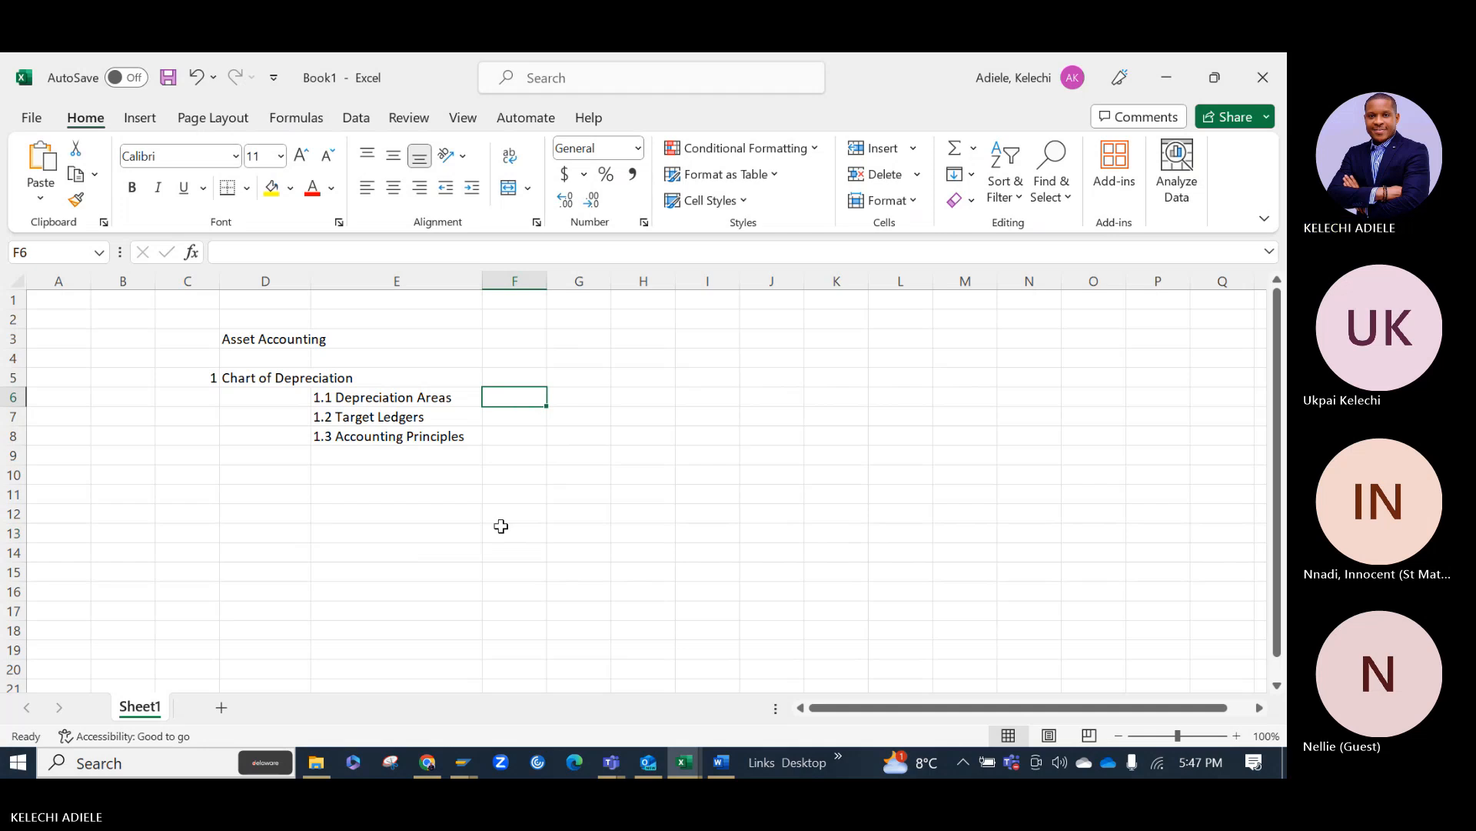
Switch back to SAP's Define Depreciation Areas view and open the SAP Reference IMG in a new session with /ospro.
{"action": "left_click", "coordinate": [466, 760]}
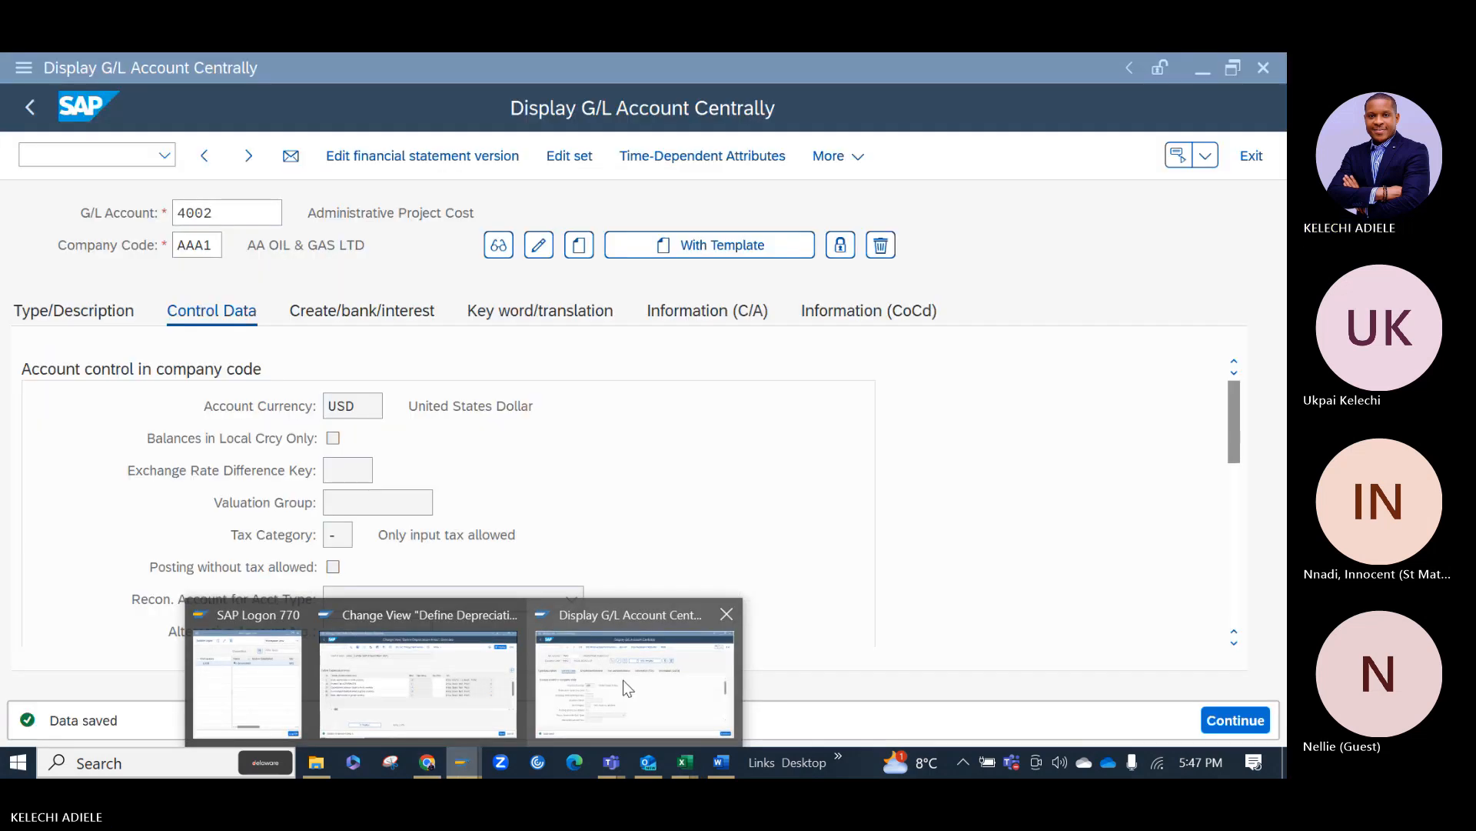
{"action": "left_click", "coordinate": [405, 704]}
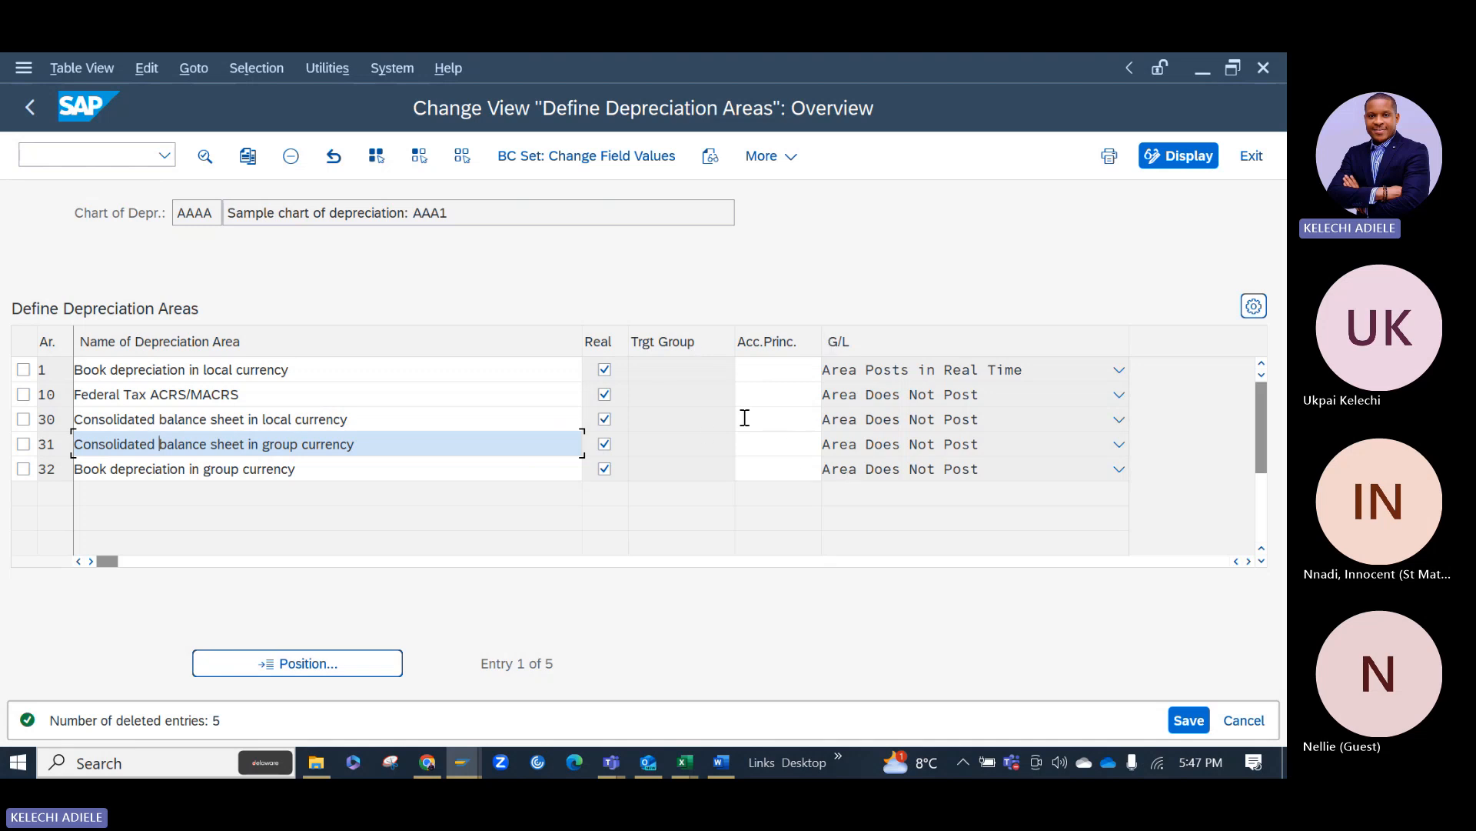
{"action": "left_click", "coordinate": [100, 153]}
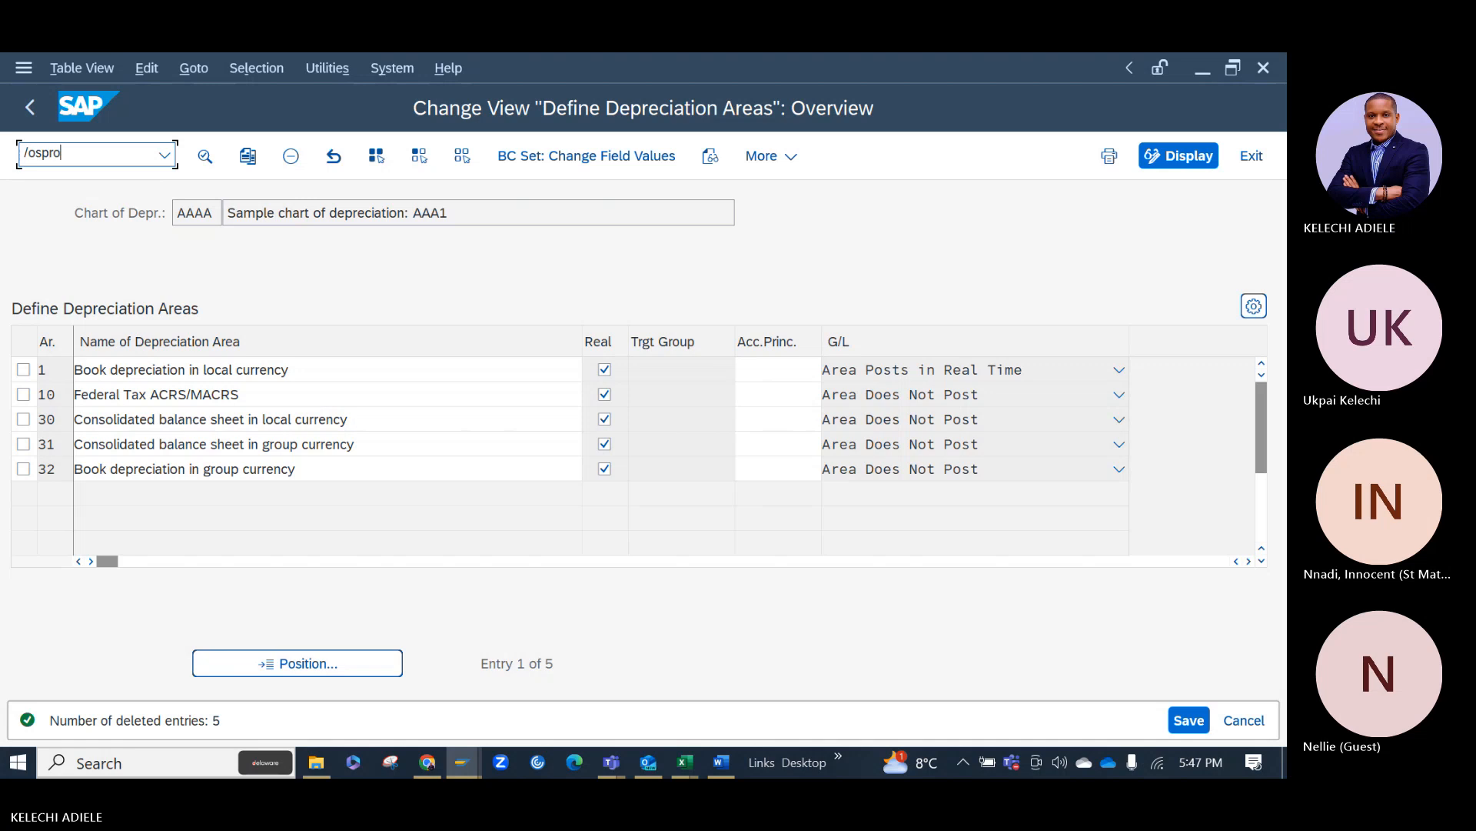
{"action": "key", "text": "Return"}
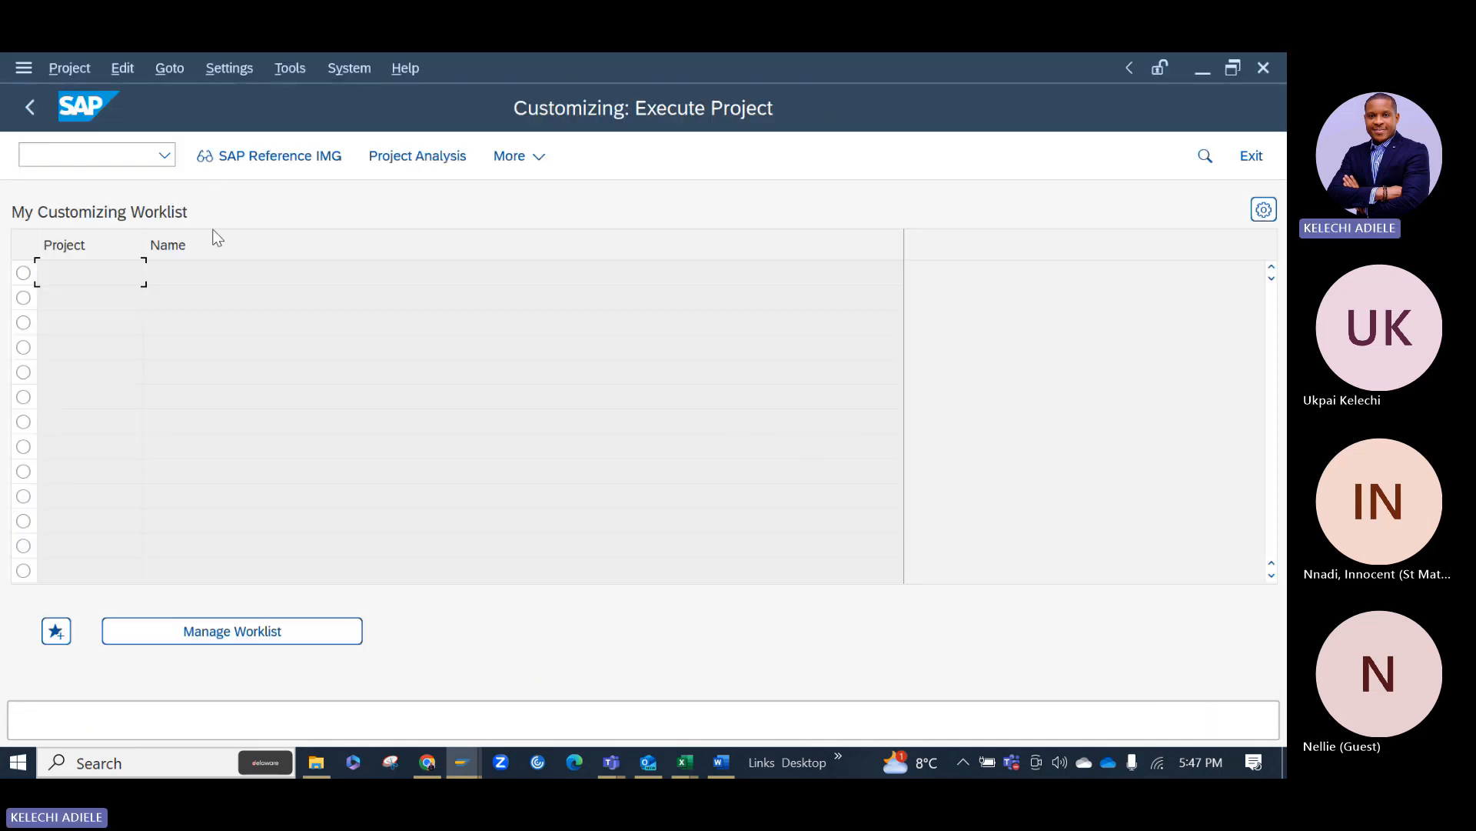
{"action": "left_click", "coordinate": [239, 163]}
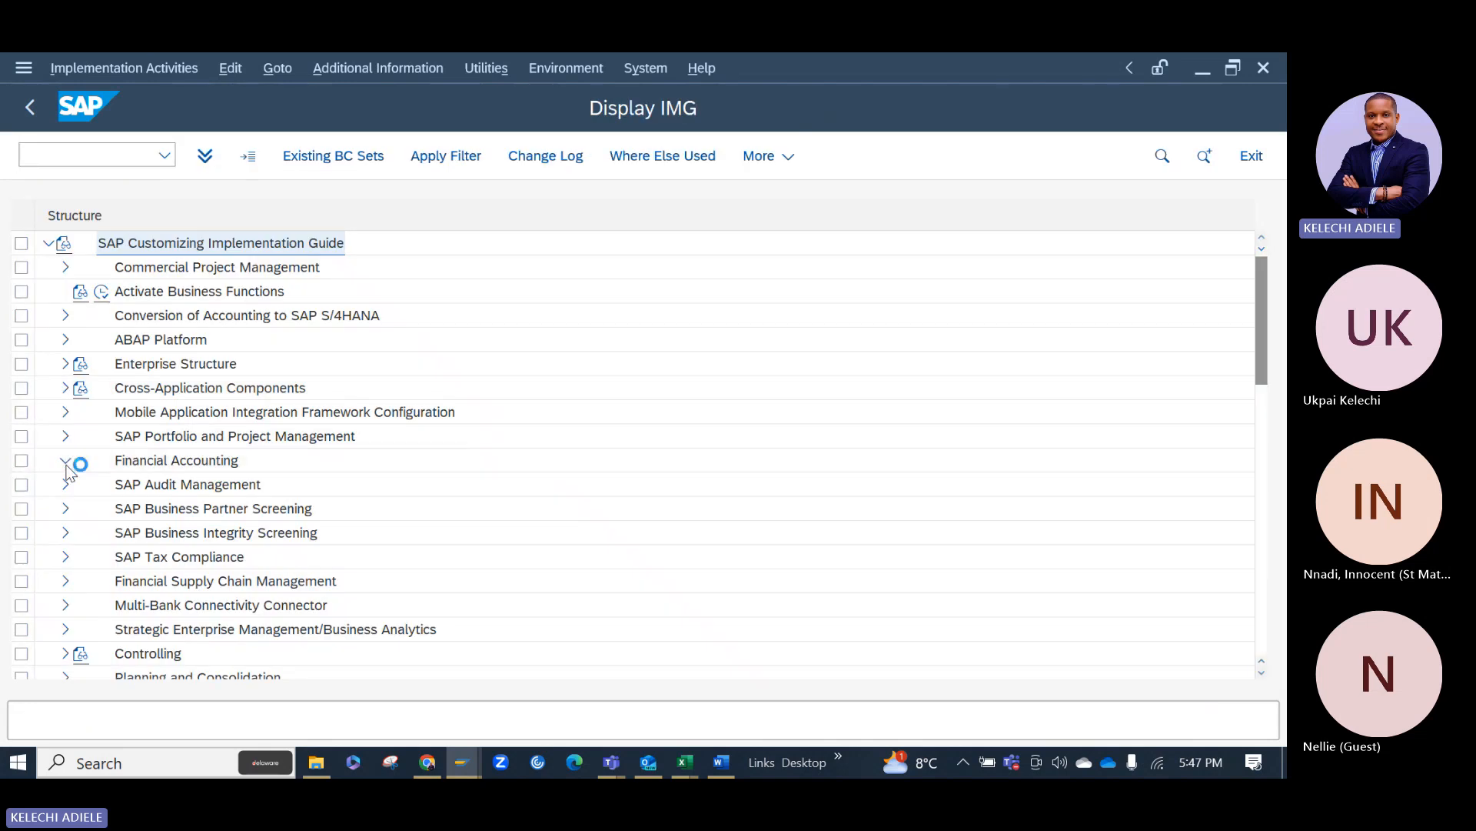
Open Define Settings for Ledgers and Currency Types under Financial Accounting Global Settings, Ledgers, Ledger, and dismiss the consistency check messages.
{"action": "left_click", "coordinate": [65, 459]}
{"action": "left_click", "coordinate": [83, 391]}
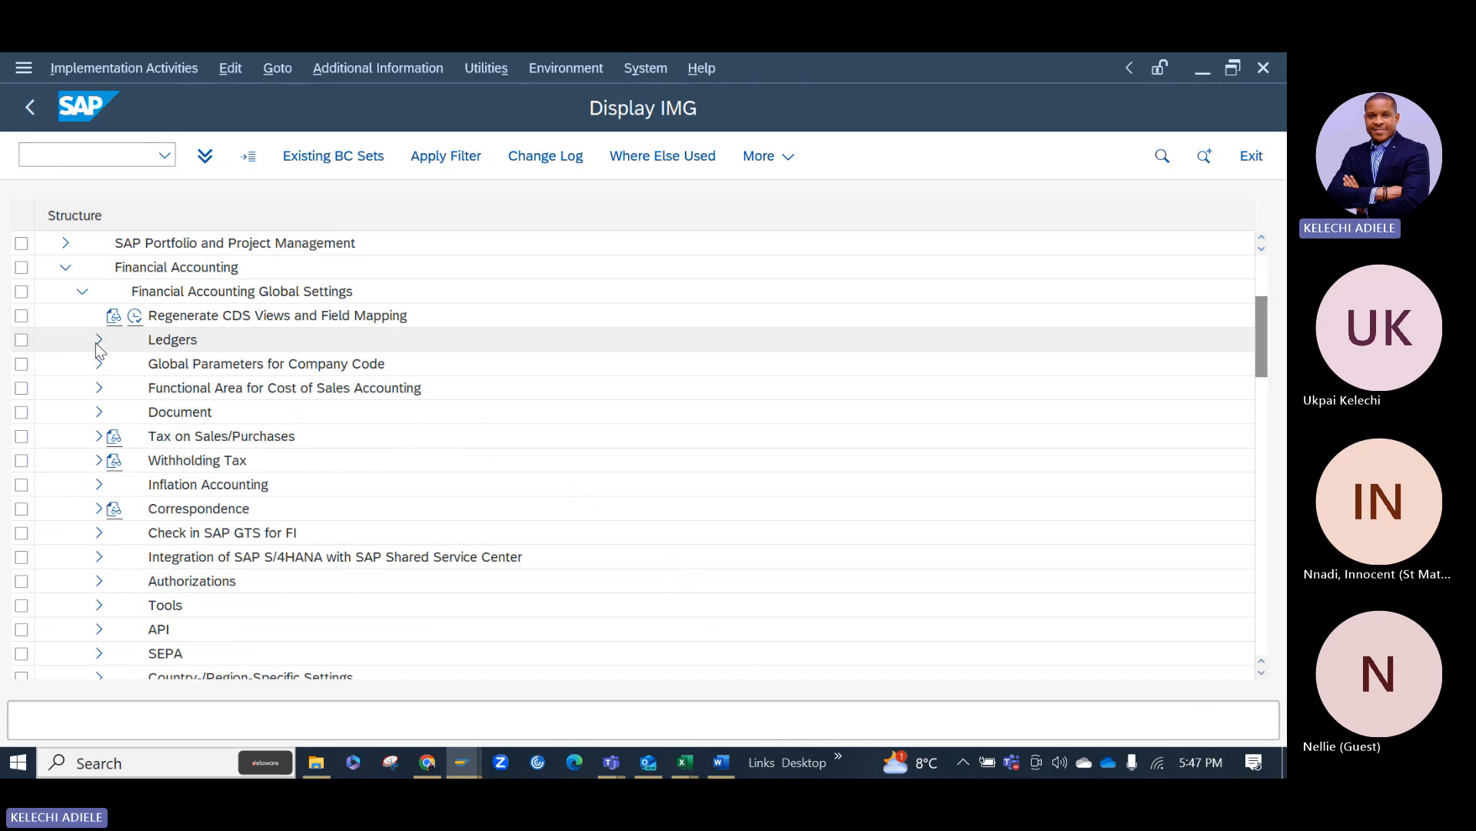
{"action": "left_click", "coordinate": [98, 343]}
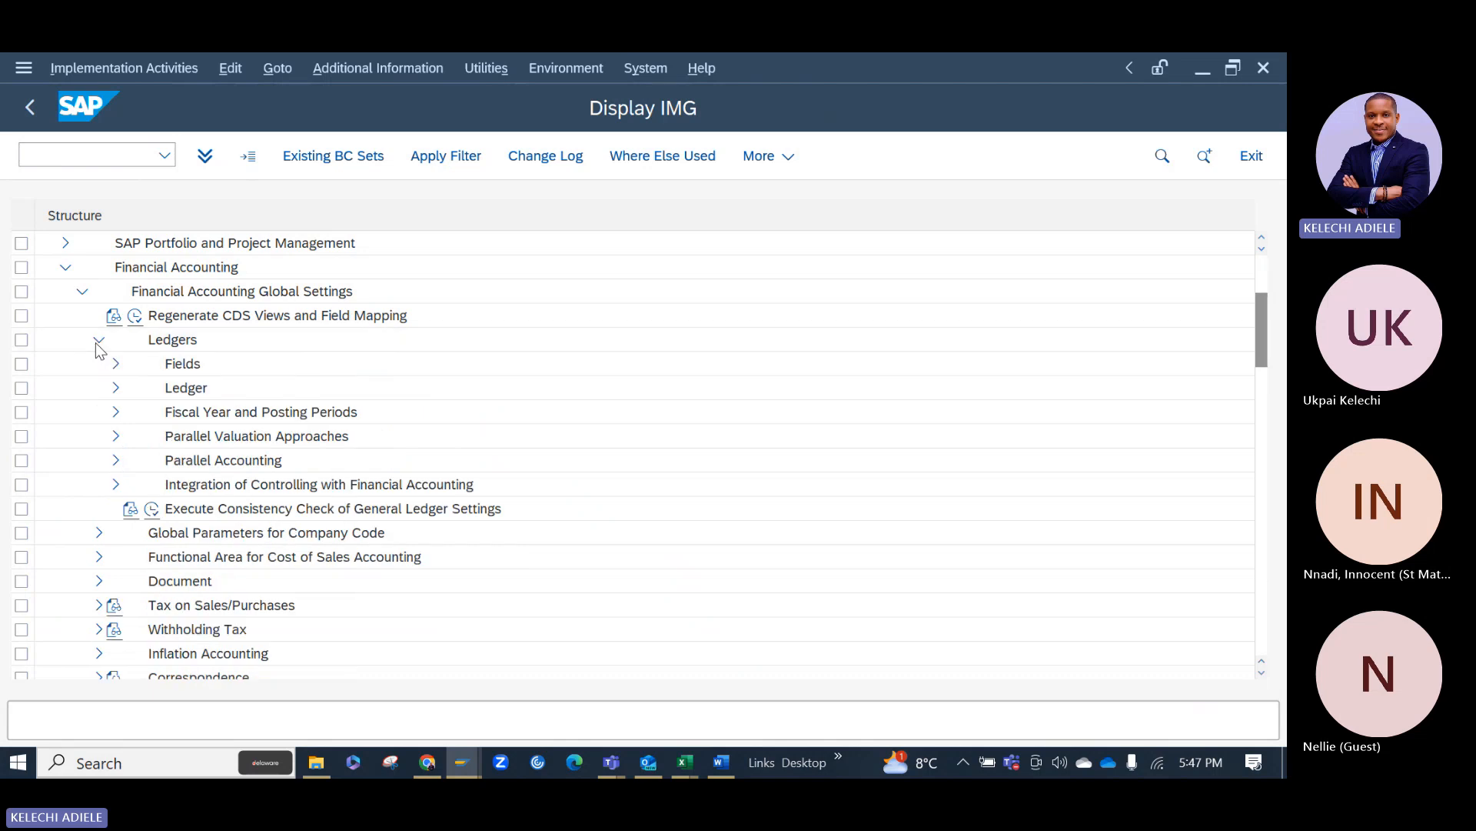
{"action": "left_click", "coordinate": [116, 389]}
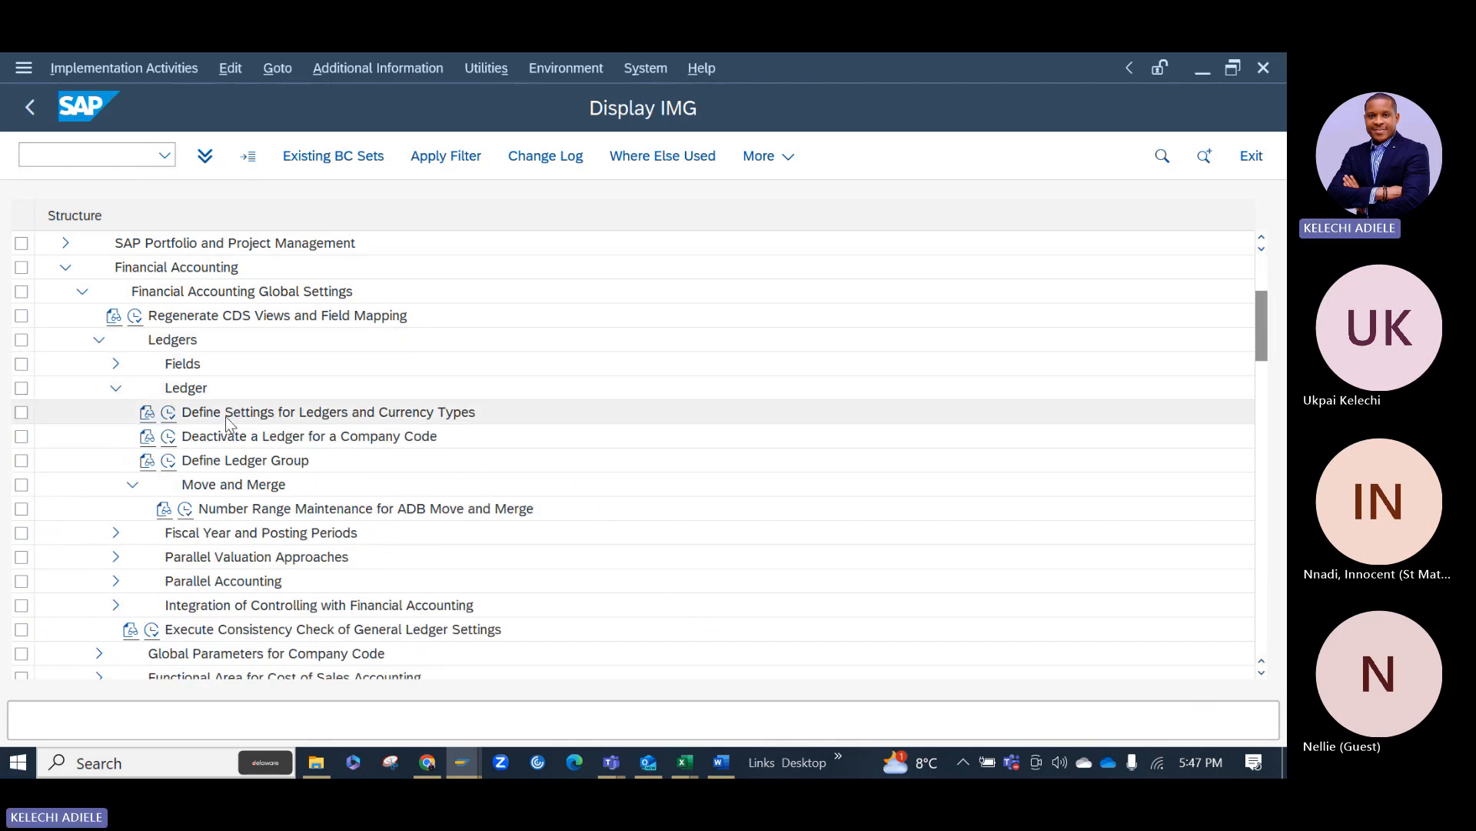
{"action": "left_click", "coordinate": [166, 414]}
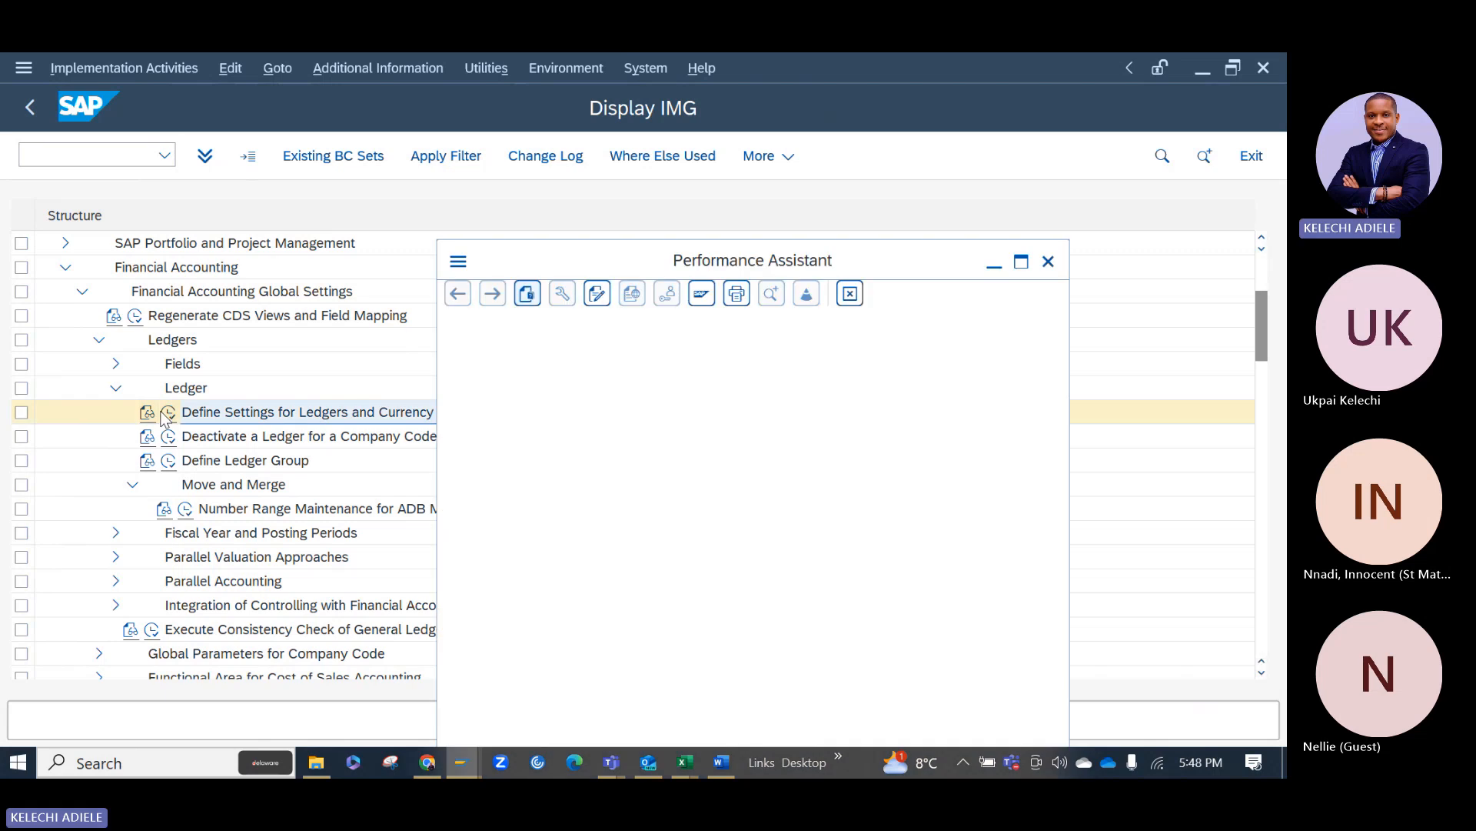
{"action": "left_click", "coordinate": [1048, 262]}
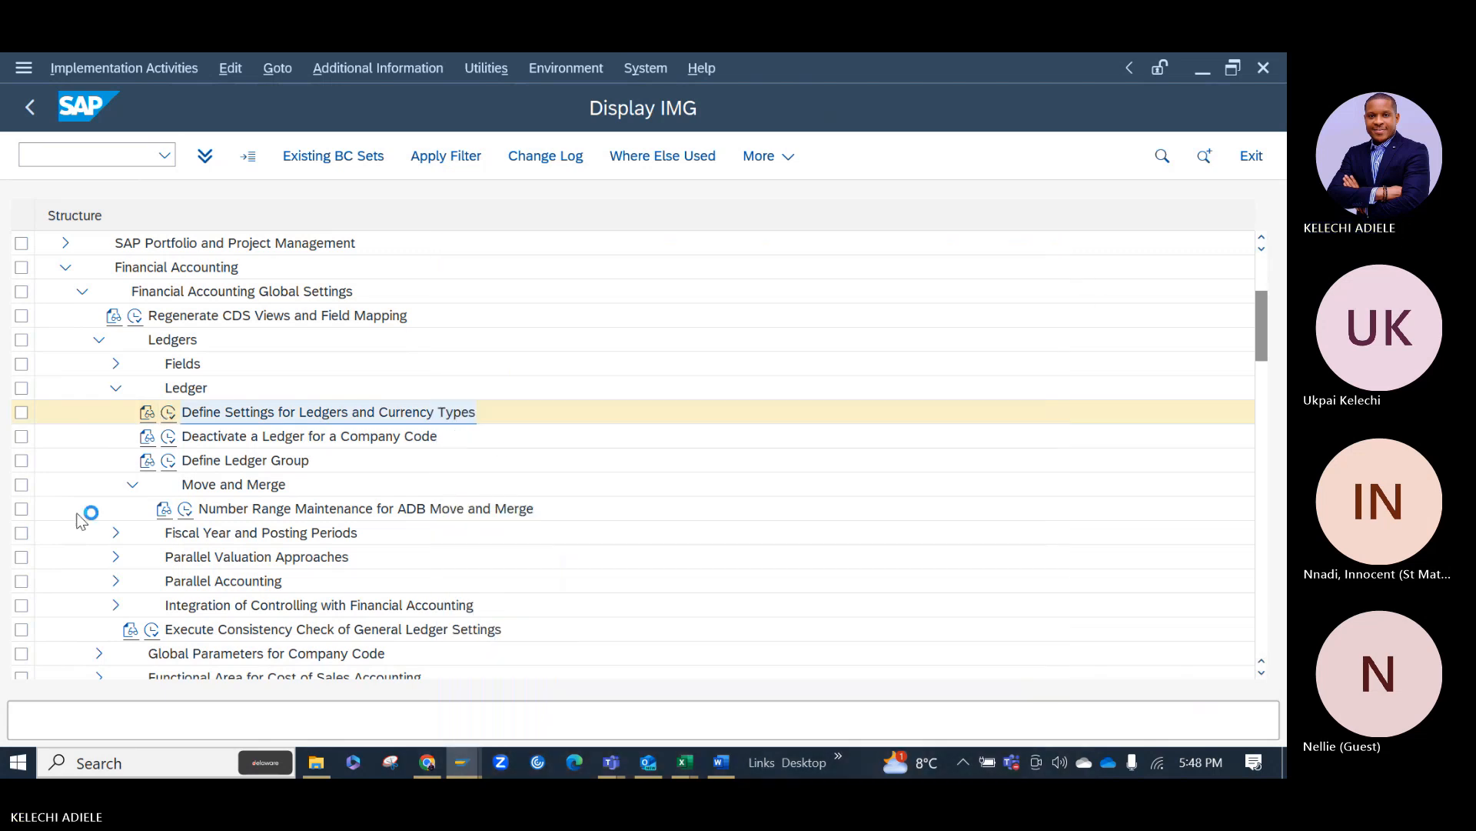
{"action": "left_click", "coordinate": [169, 414]}
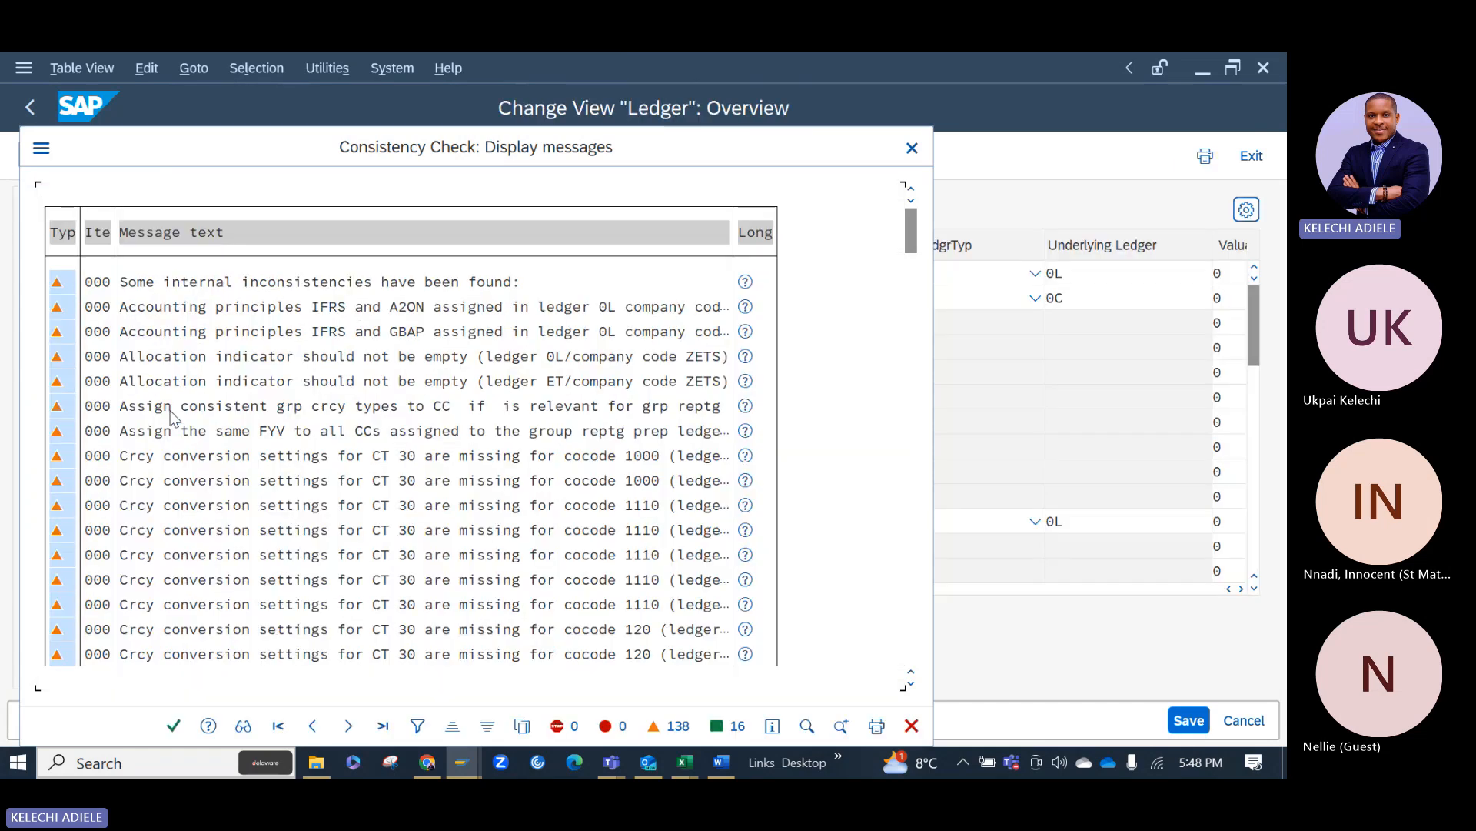
{"action": "left_click", "coordinate": [174, 726]}
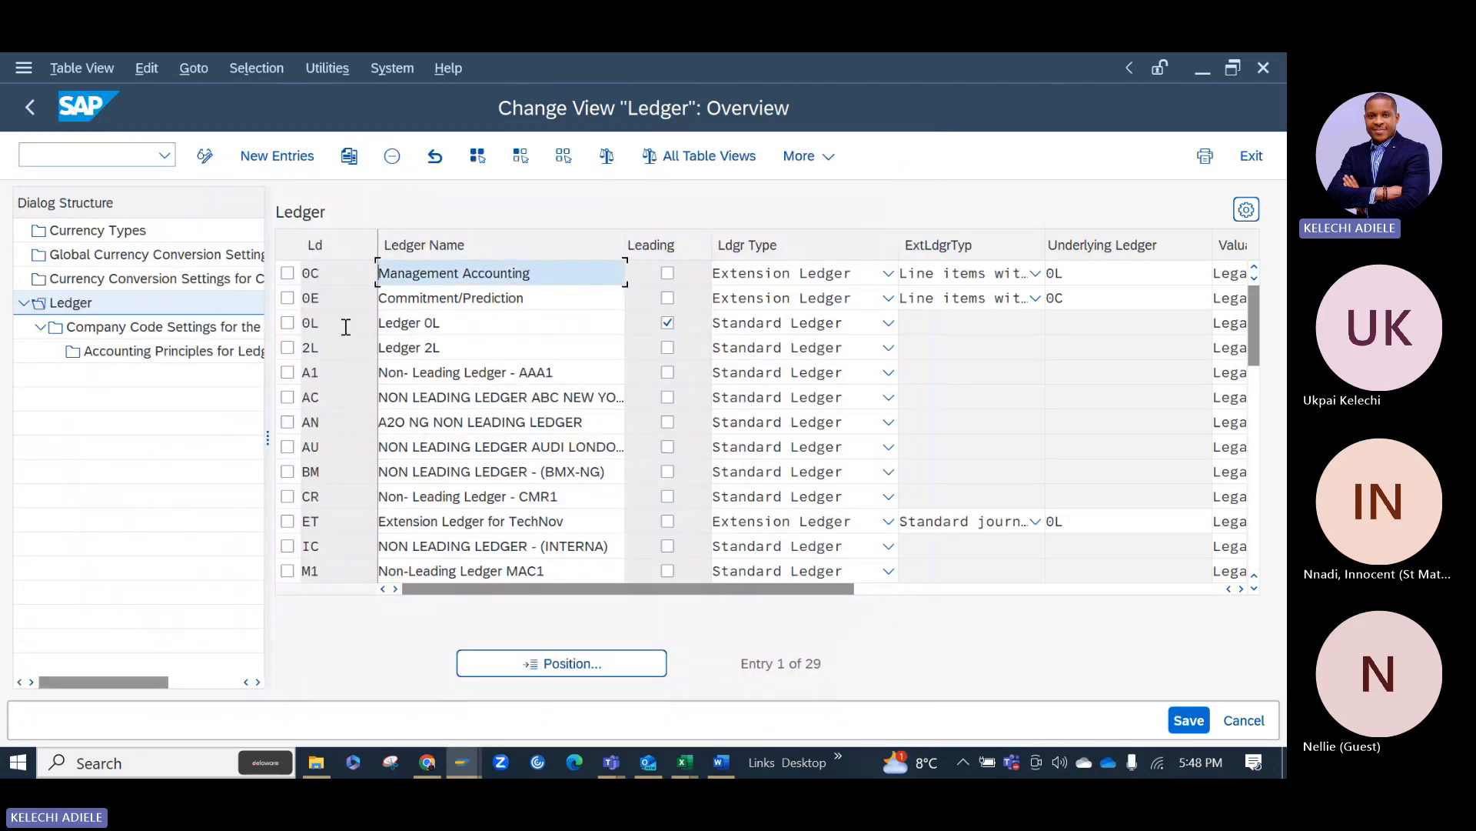
Open the company code settings for ledger 0L and dismiss the consistency check messages.
{"action": "left_click", "coordinate": [288, 323]}
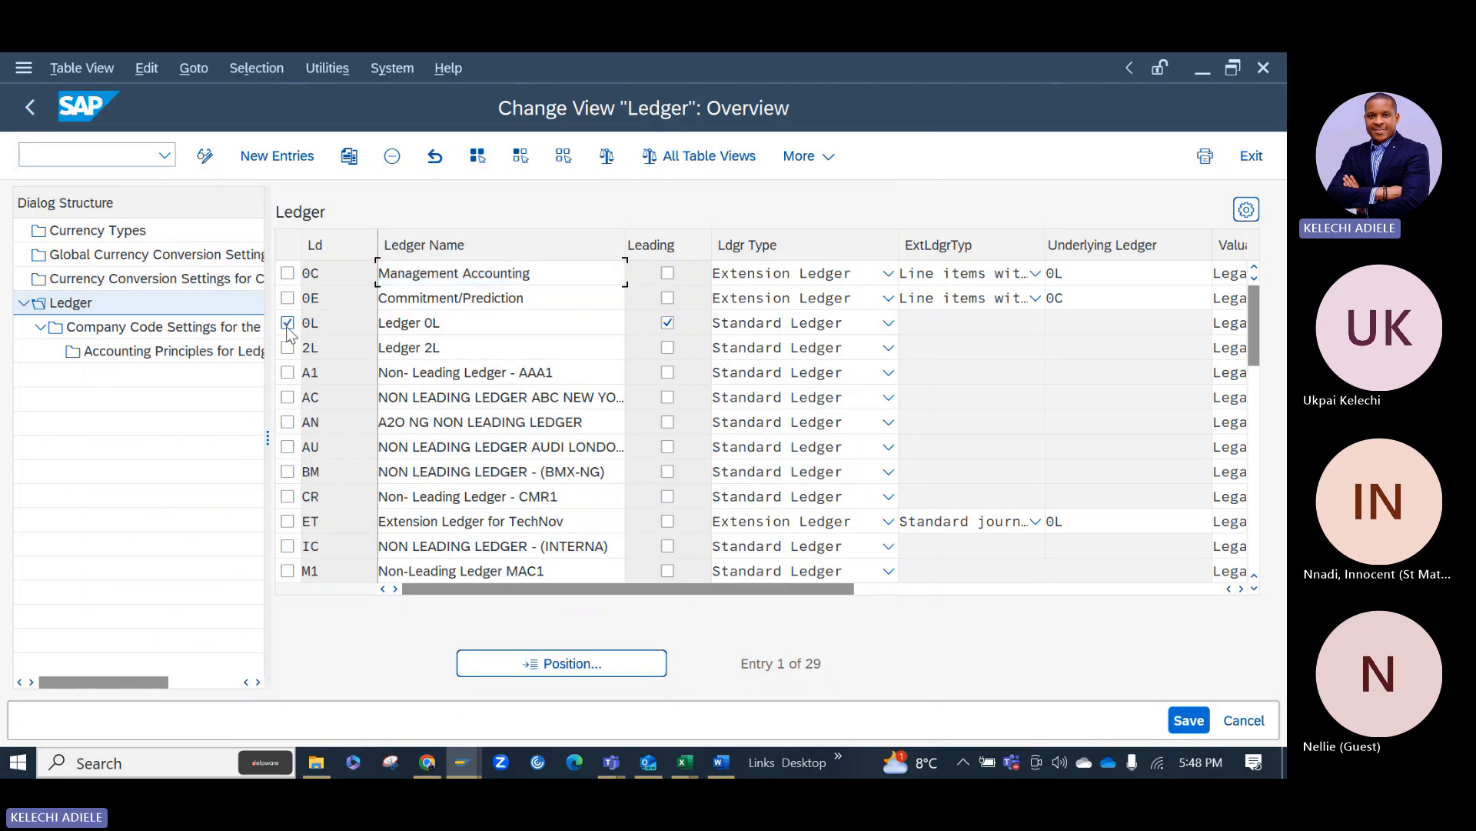
{"action": "double_click", "coordinate": [173, 334]}
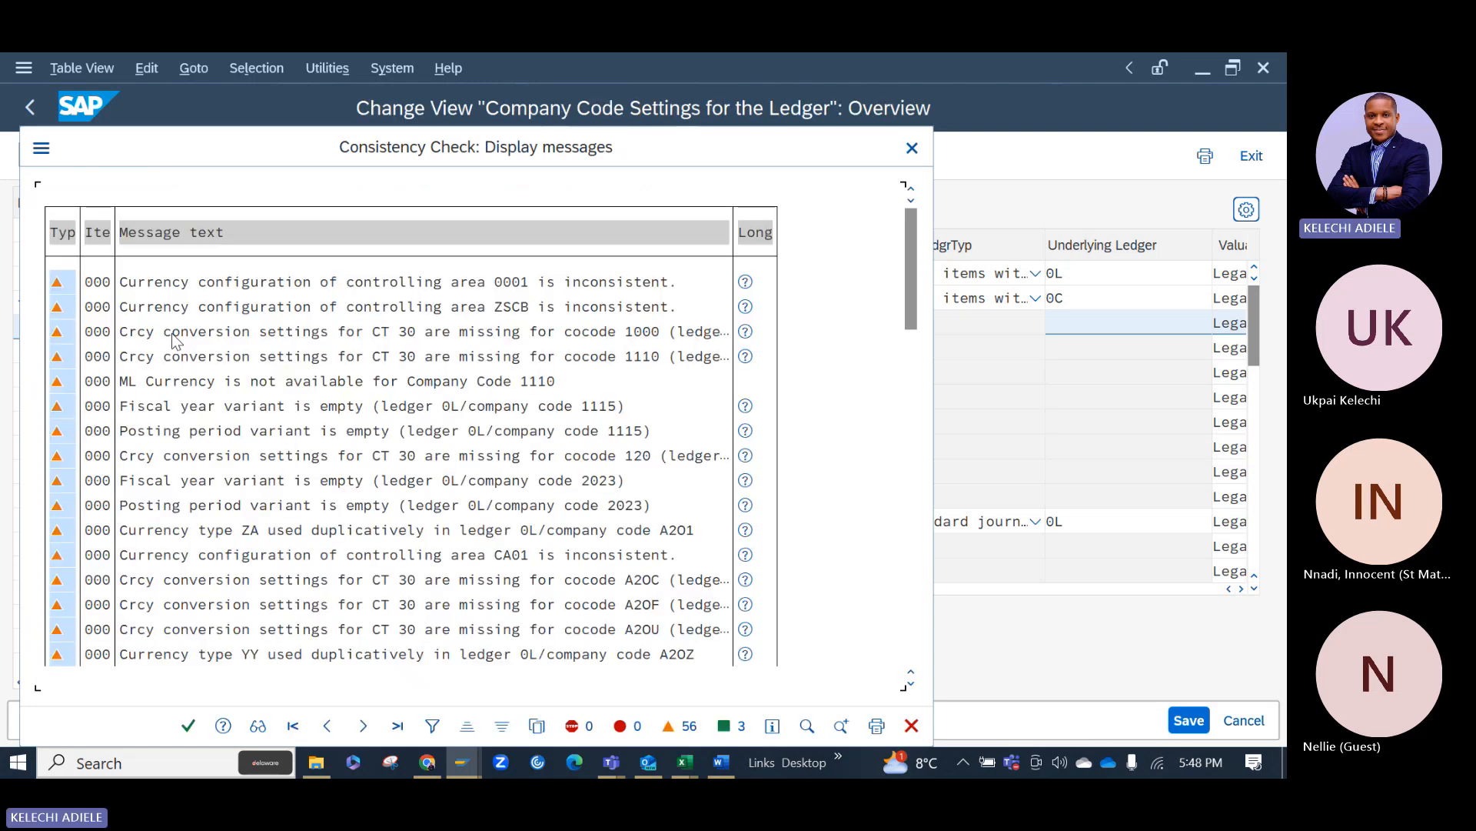
{"action": "left_click", "coordinate": [189, 725]}
Open the ledger settings of company code AAA1 and check its accounting principle.
{"action": "left_click", "coordinate": [1258, 564]}
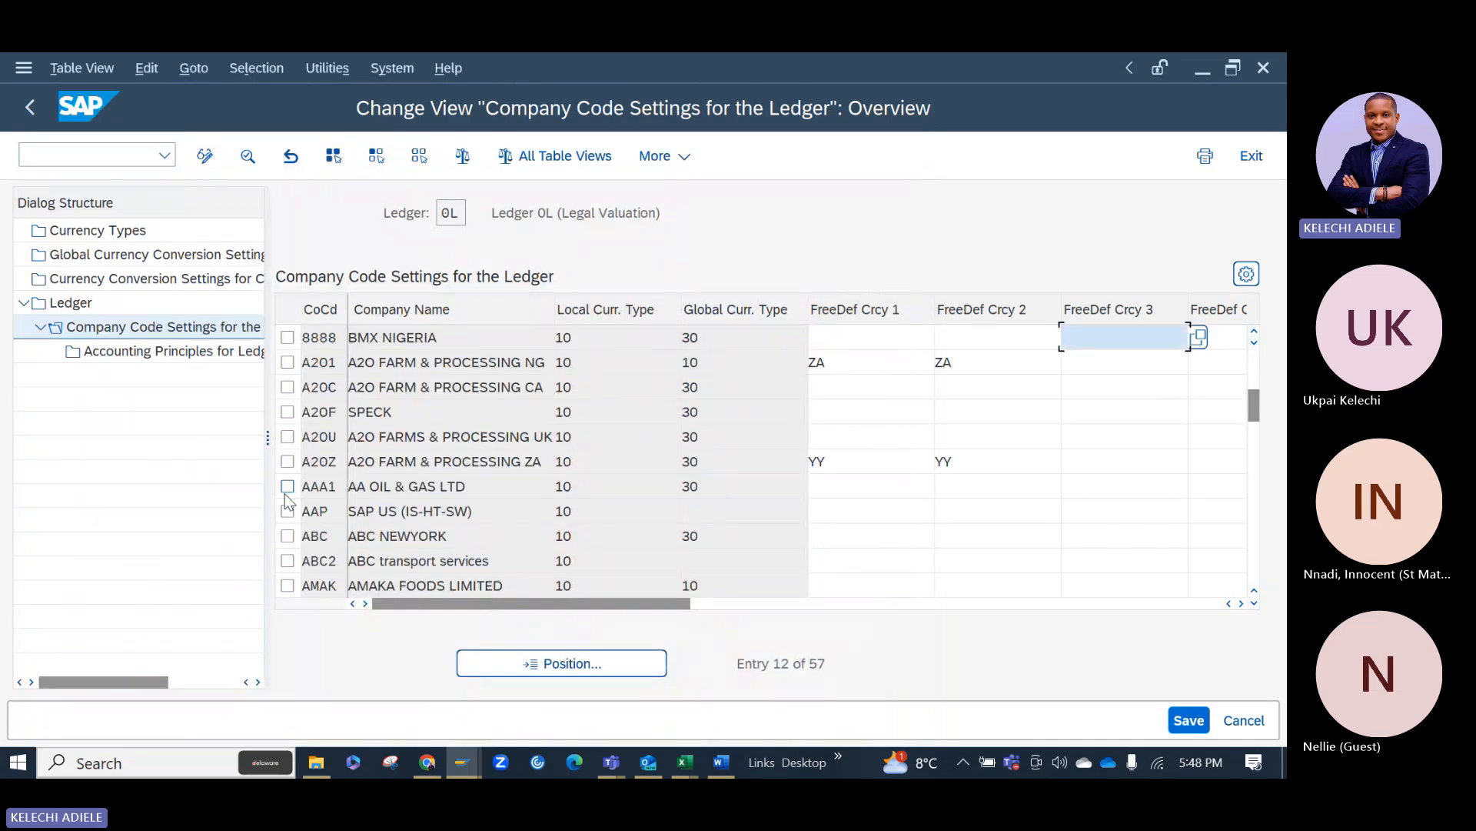
{"action": "left_click", "coordinate": [287, 486]}
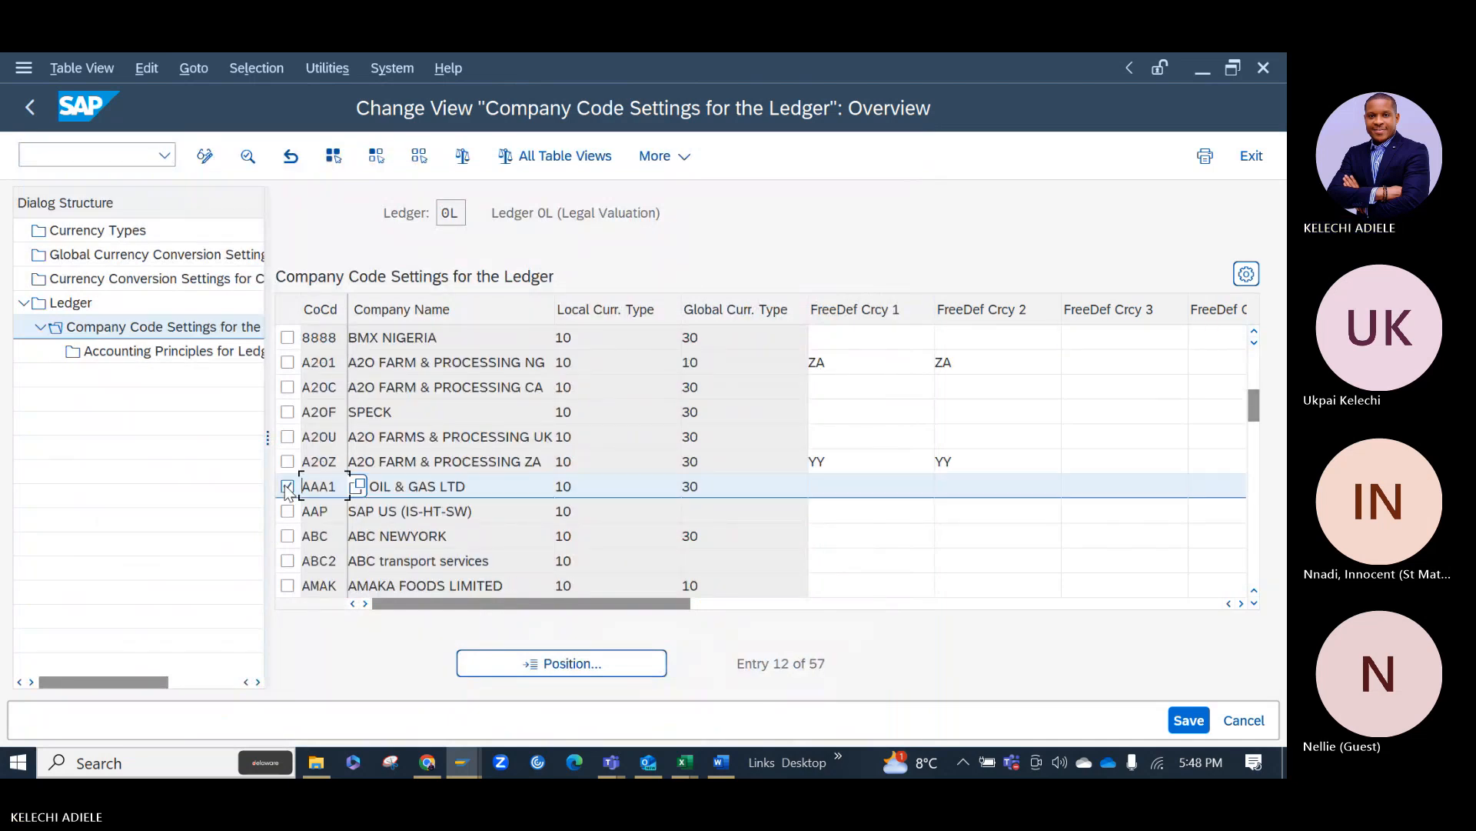
{"action": "double_click", "coordinate": [320, 486]}
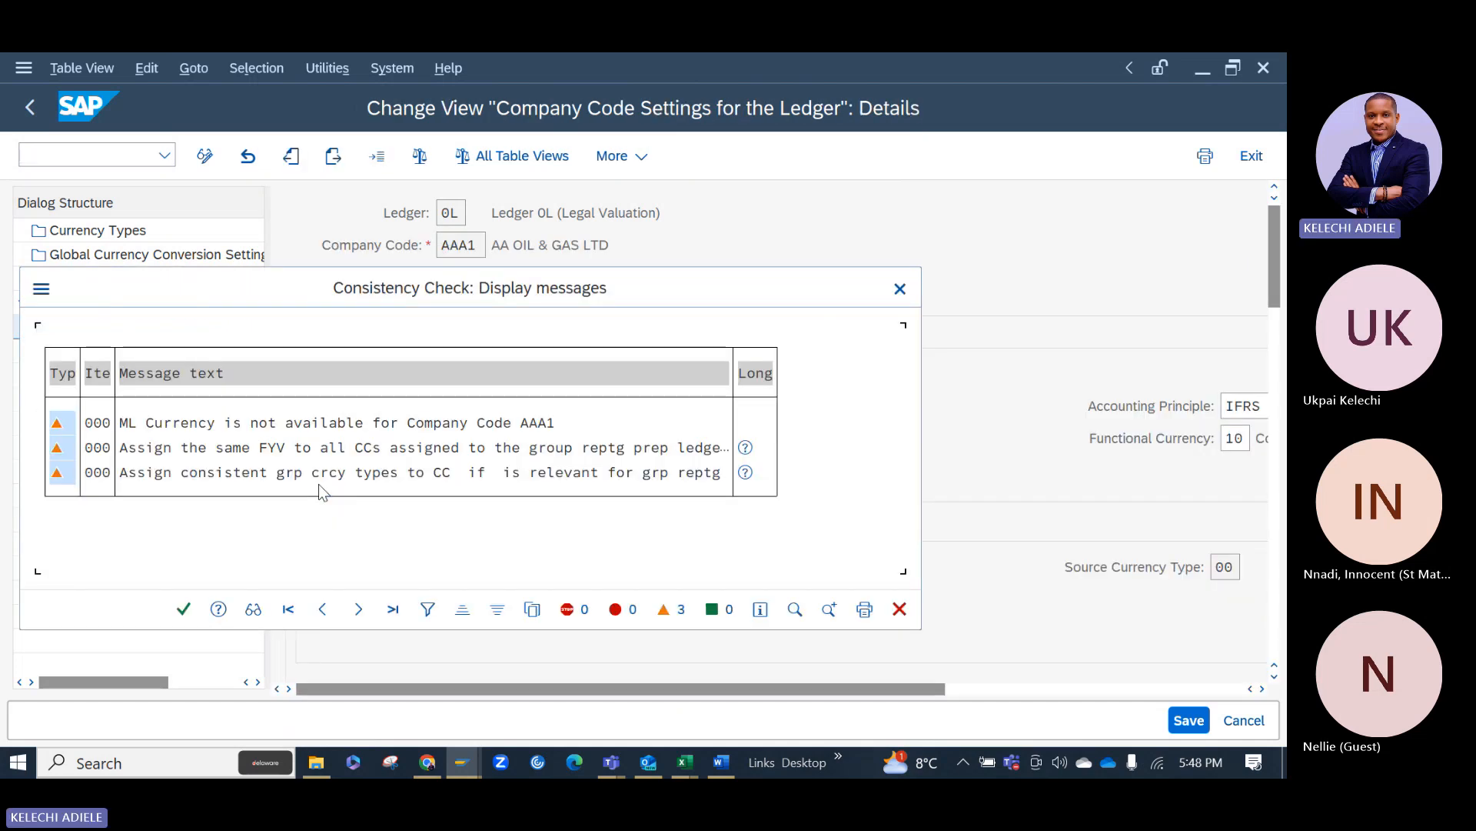
{"action": "left_click", "coordinate": [190, 613]}
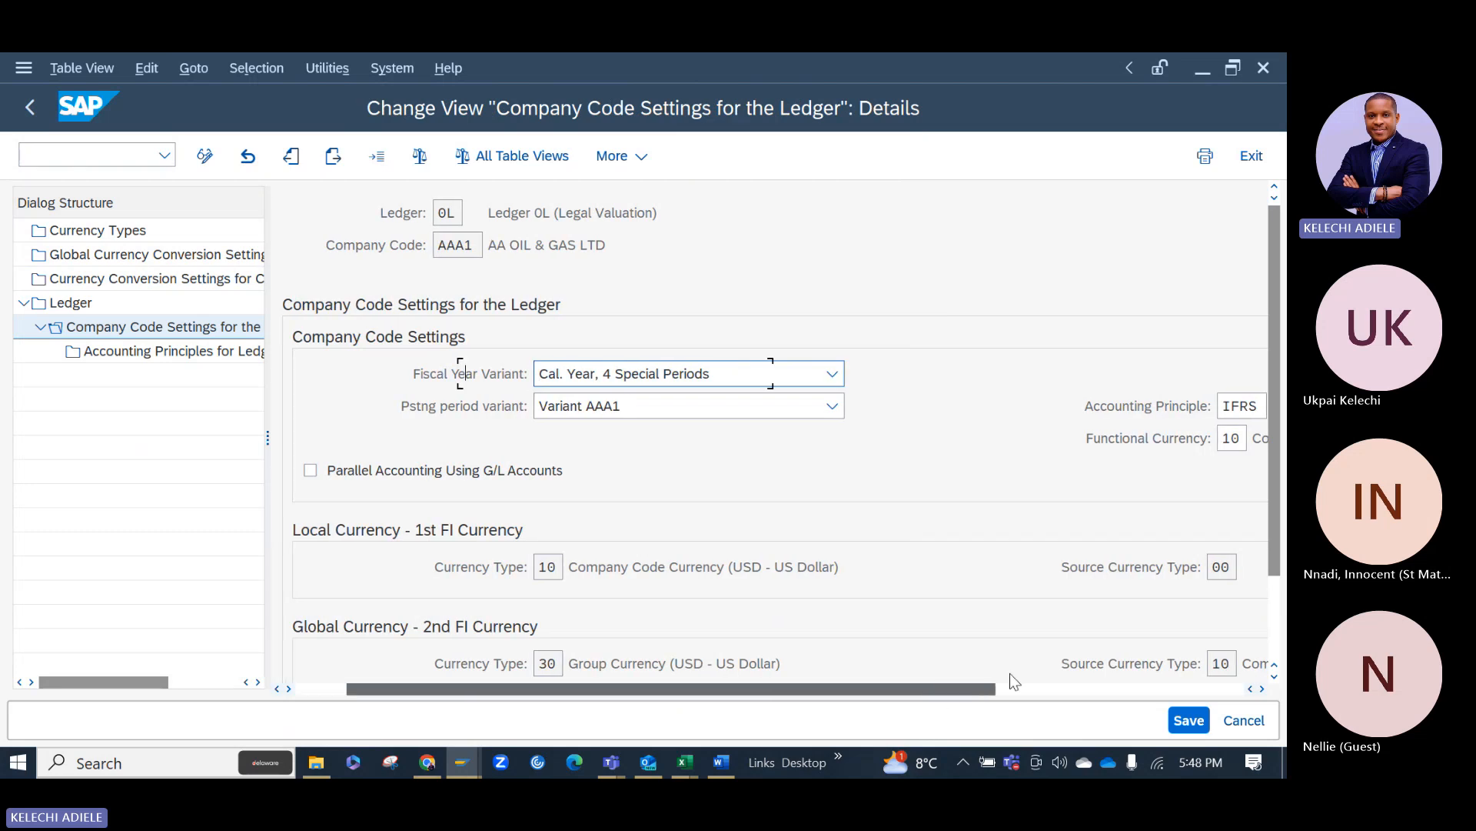
{"action": "left_click", "coordinate": [1054, 688]}
{"action": "left_click_drag", "start_coordinate": [1086, 406], "coordinate": [1025, 409]}
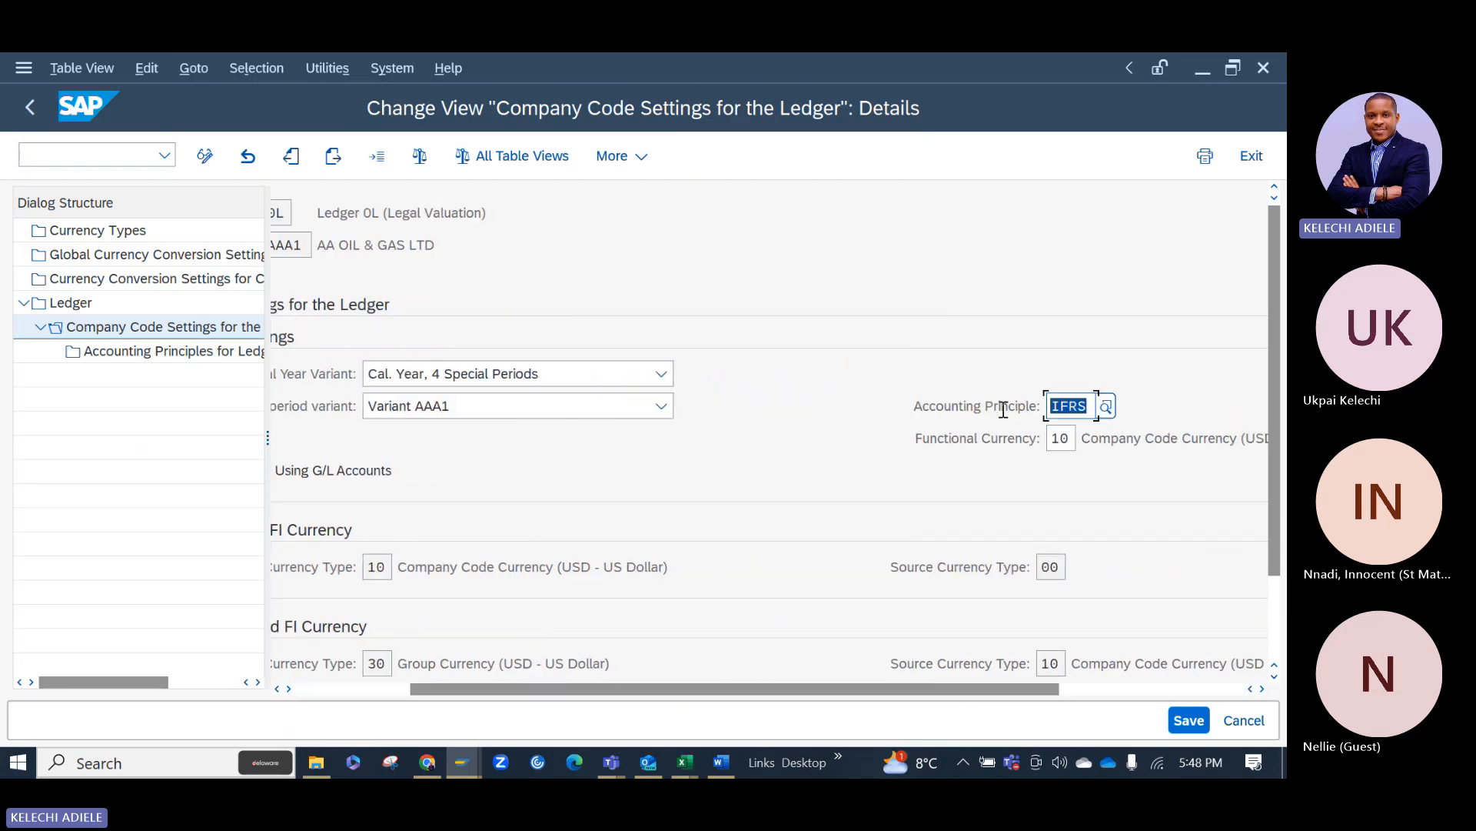
Return to the Define Depreciation Areas session and set the accounting principle of depreciation area 1 to IFRS.
{"action": "left_click", "coordinate": [467, 772]}
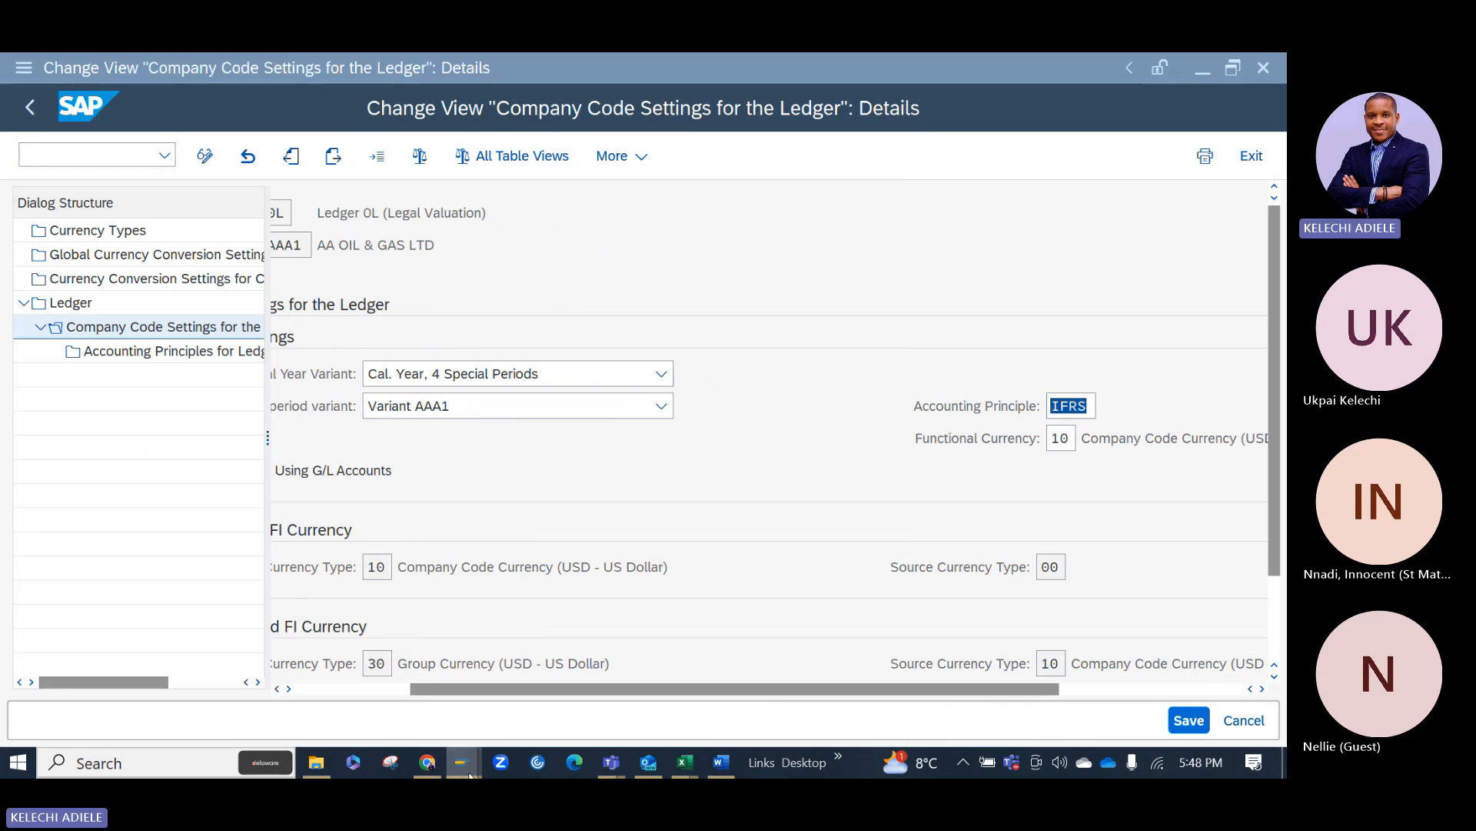
{"action": "left_click", "coordinate": [341, 675]}
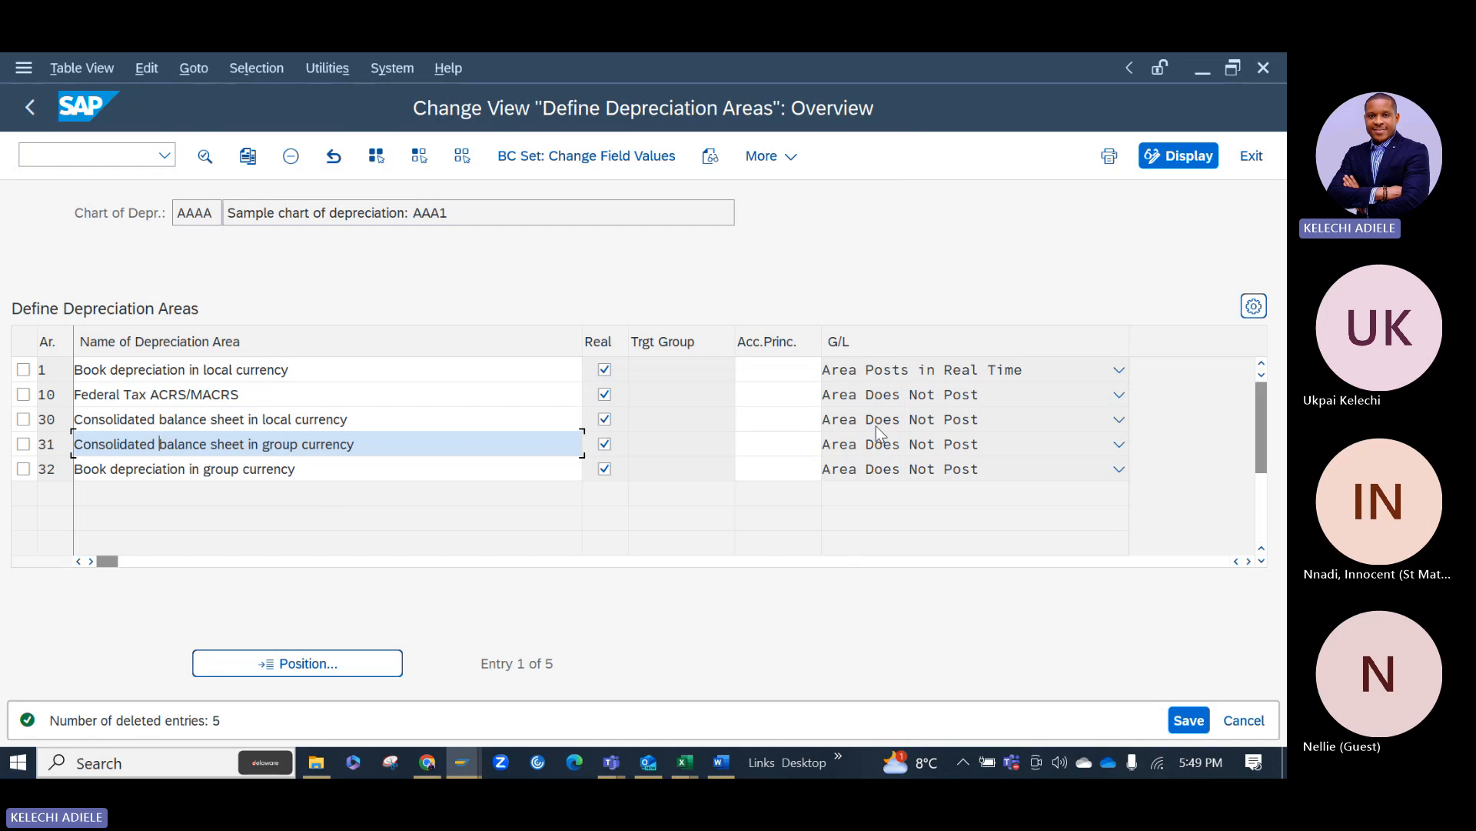
{"action": "left_click", "coordinate": [763, 377]}
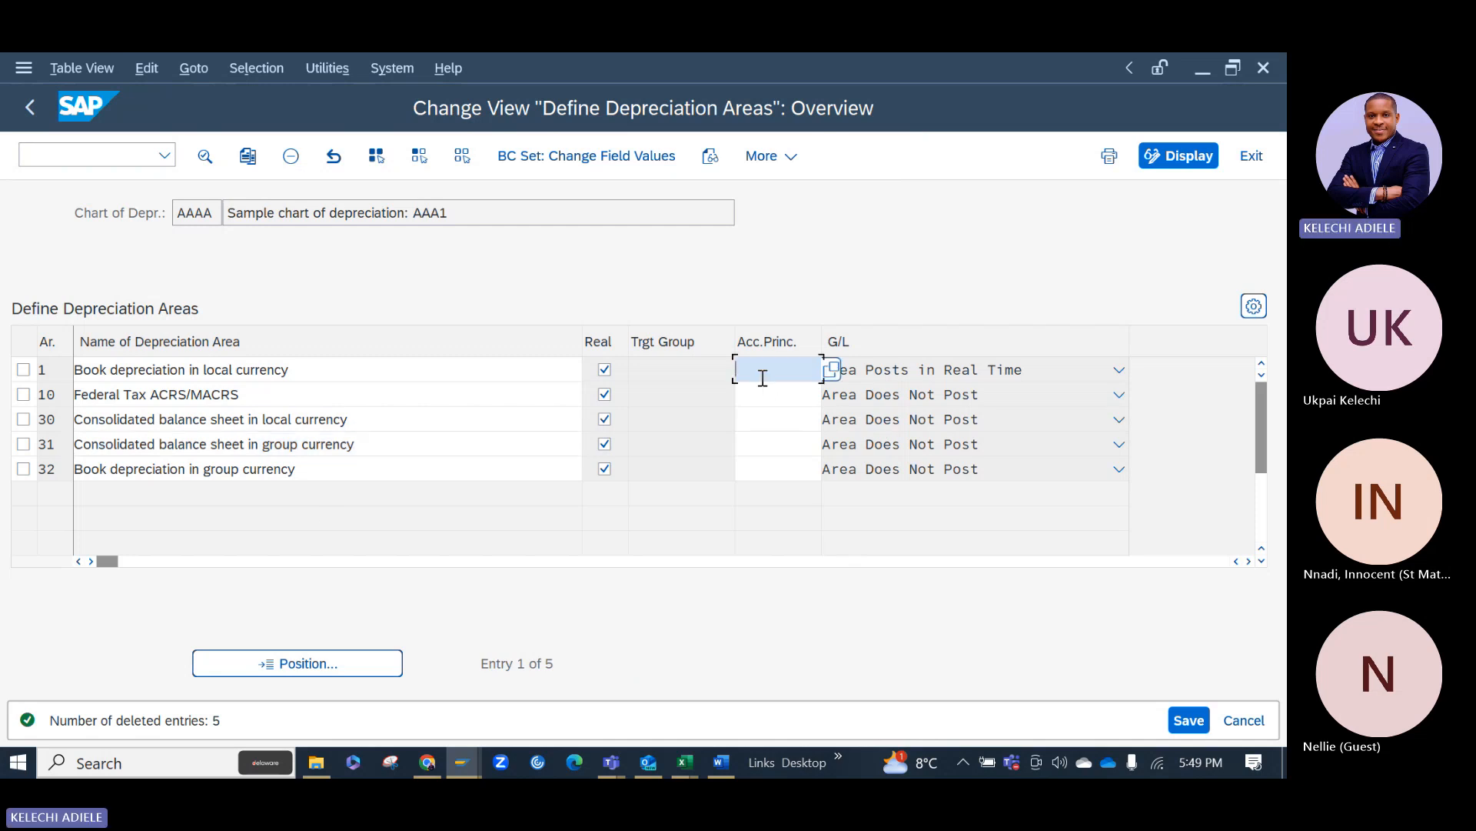
{"action": "type", "text": "IFR"}
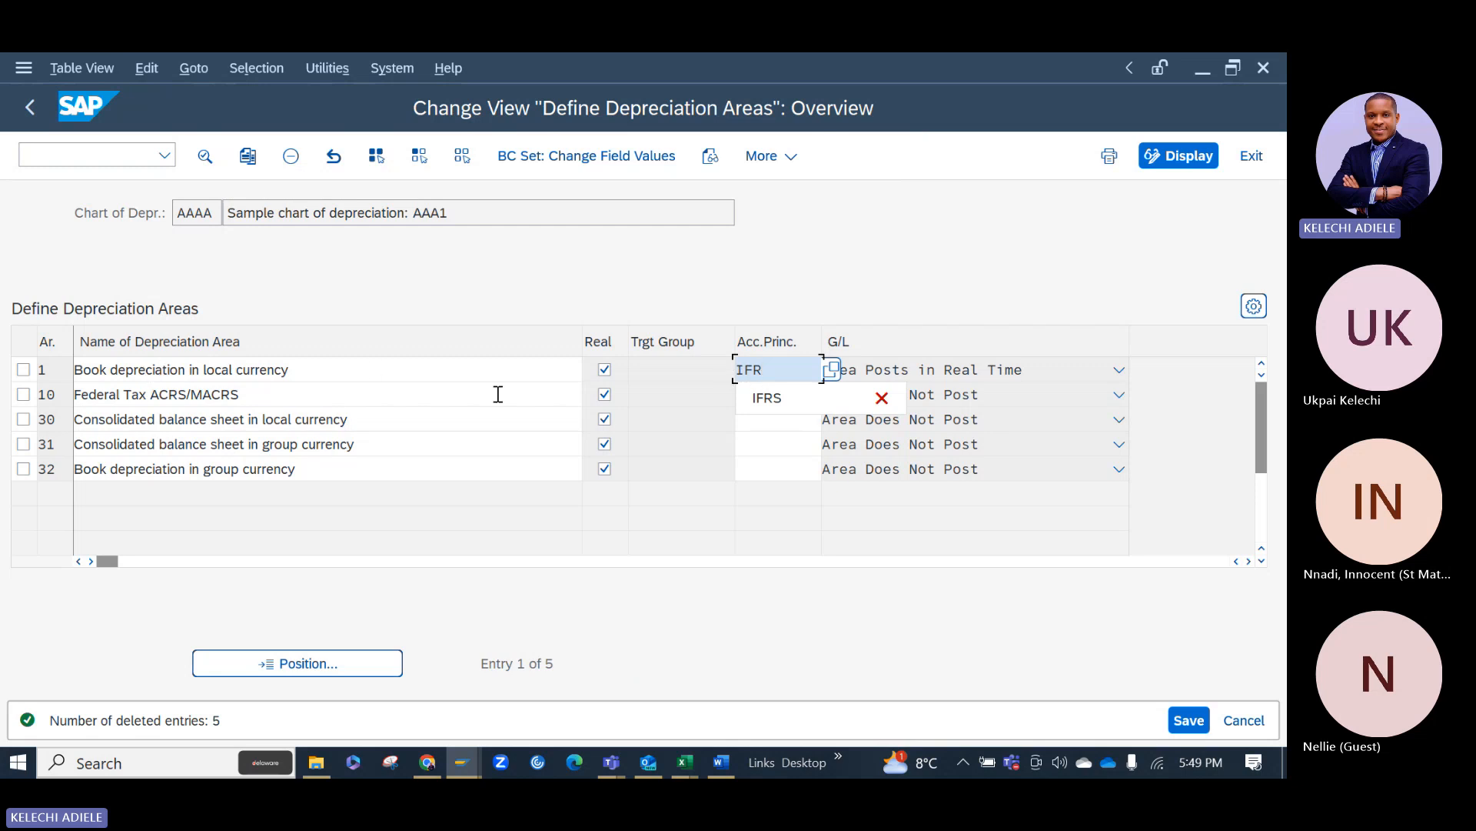
{"action": "left_click", "coordinate": [769, 397]}
{"action": "left_click", "coordinate": [763, 396]}
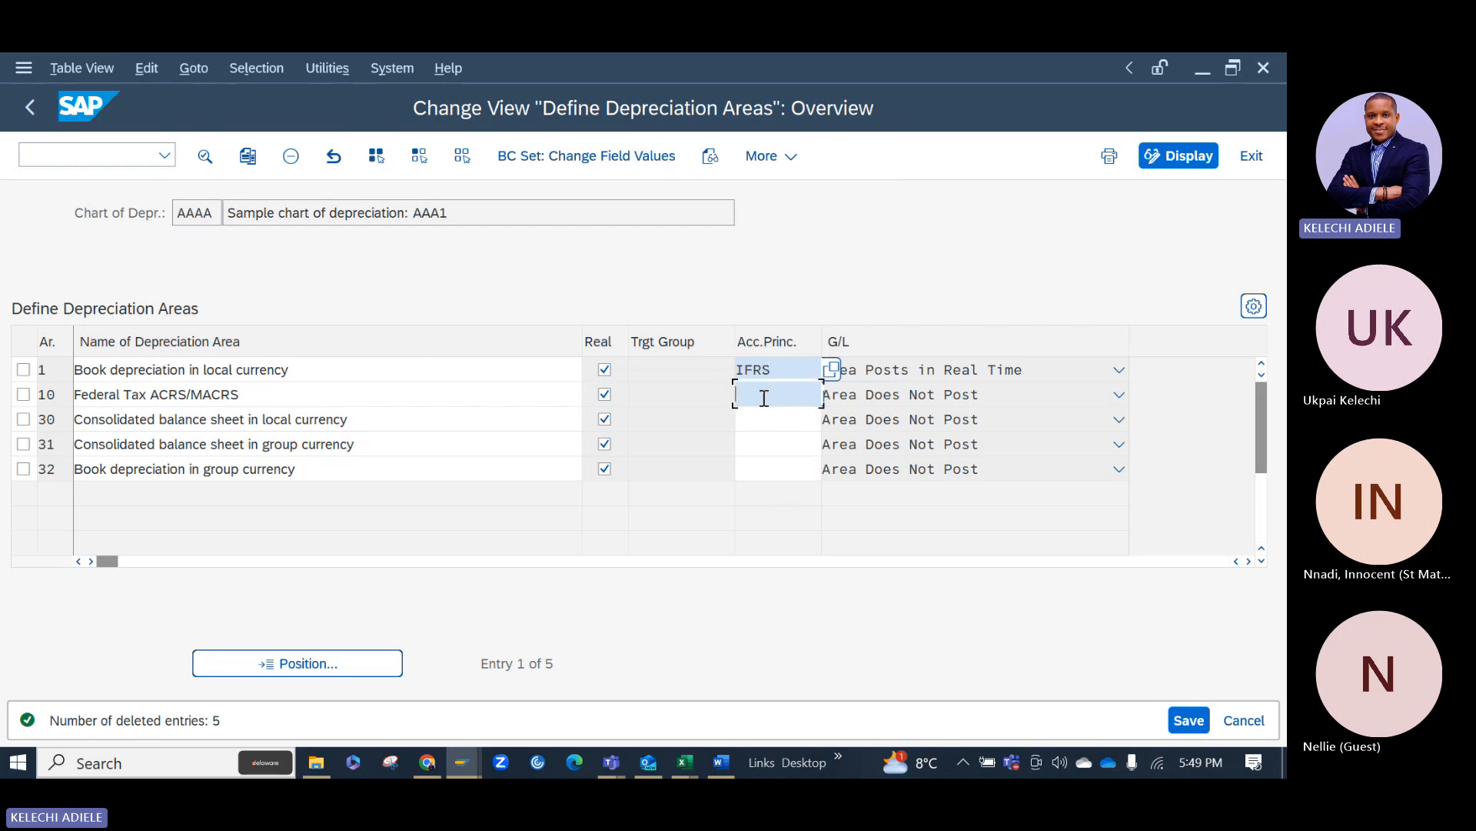
Set the accounting principle of depreciation areas 10 and 30 to IFRS.
{"action": "type", "text": "IFRS"}
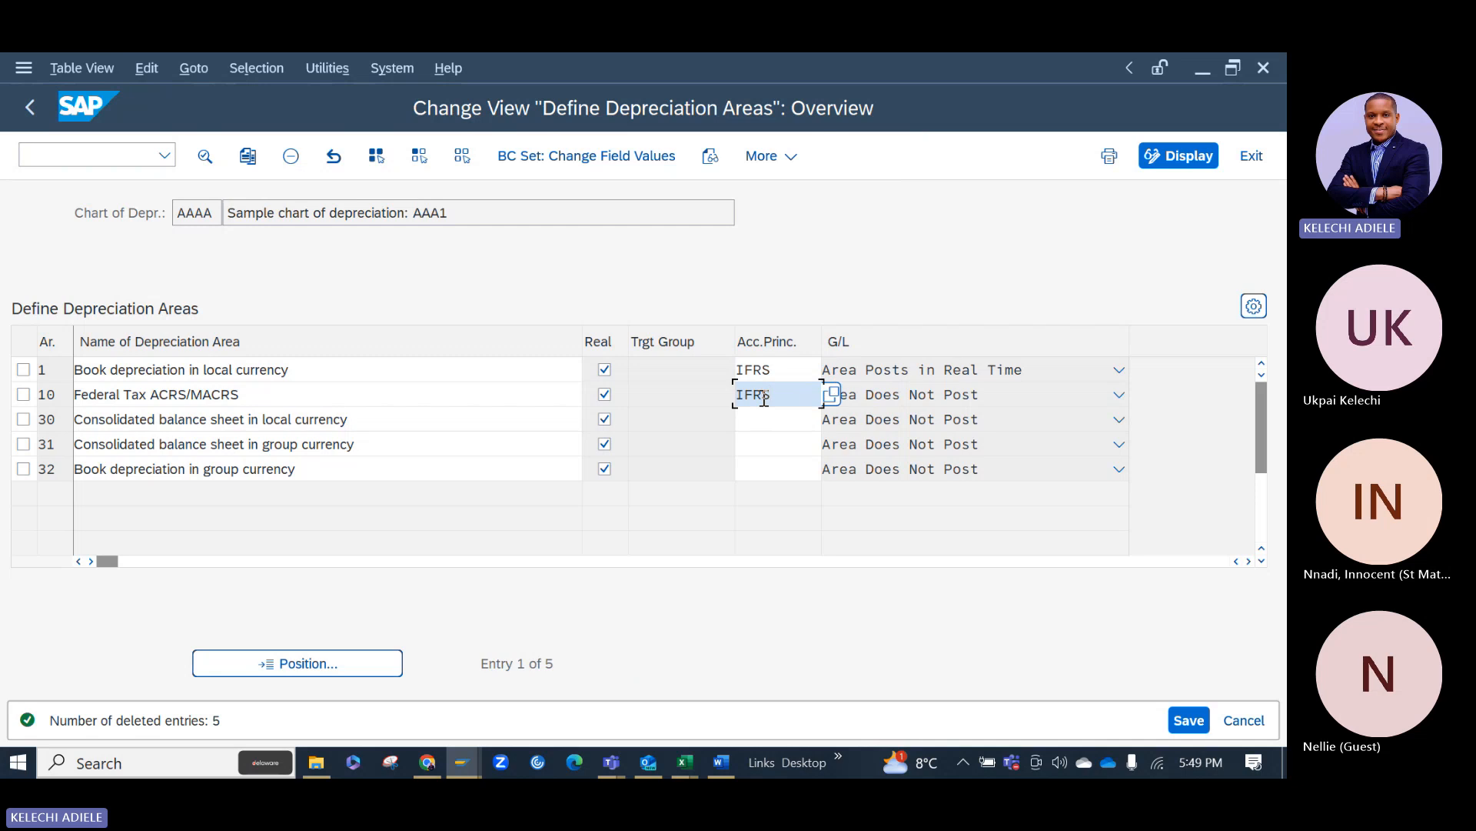
{"action": "left_click", "coordinate": [765, 421]}
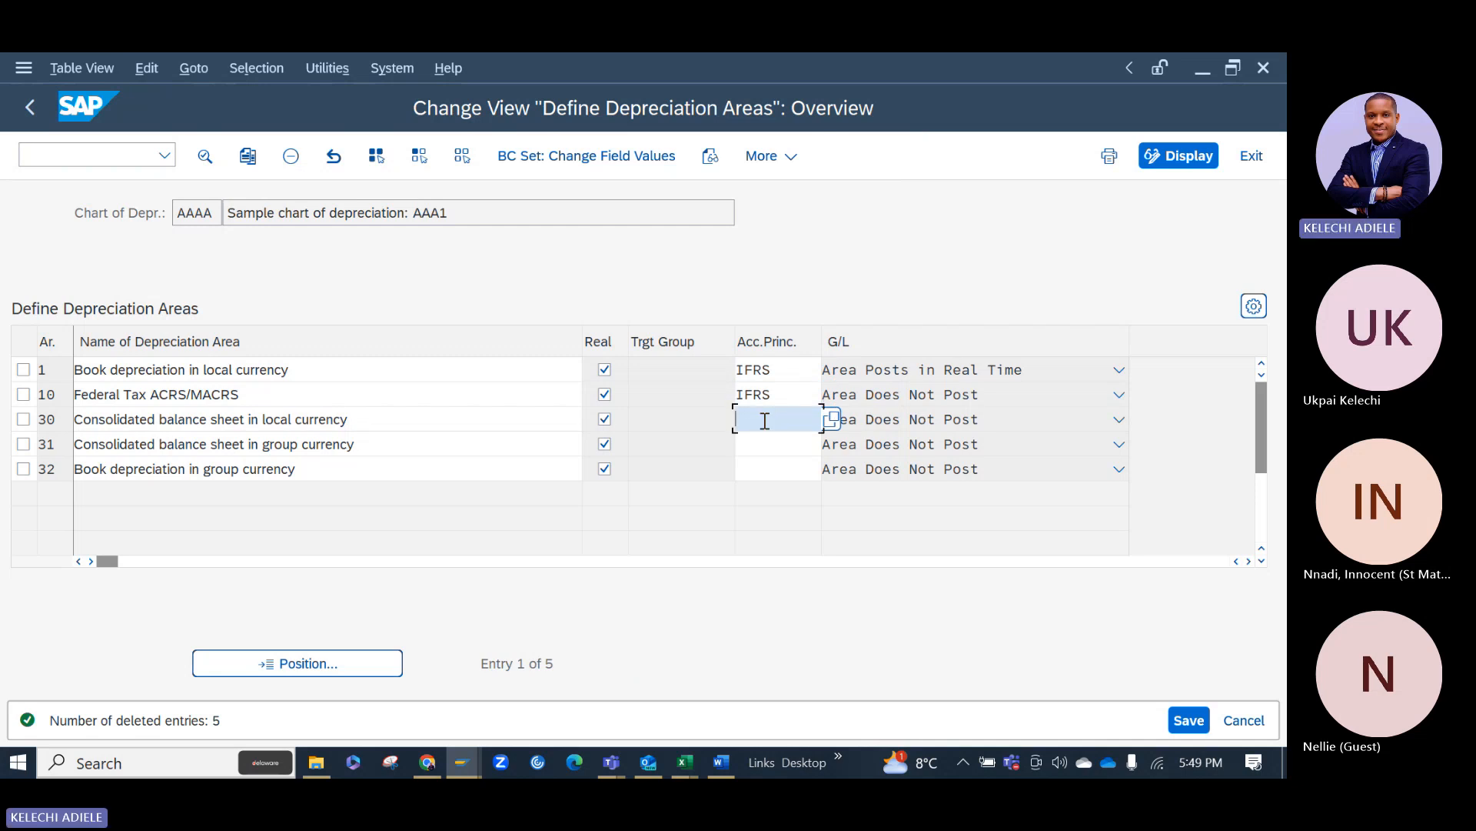
{"action": "type", "text": "IF"}
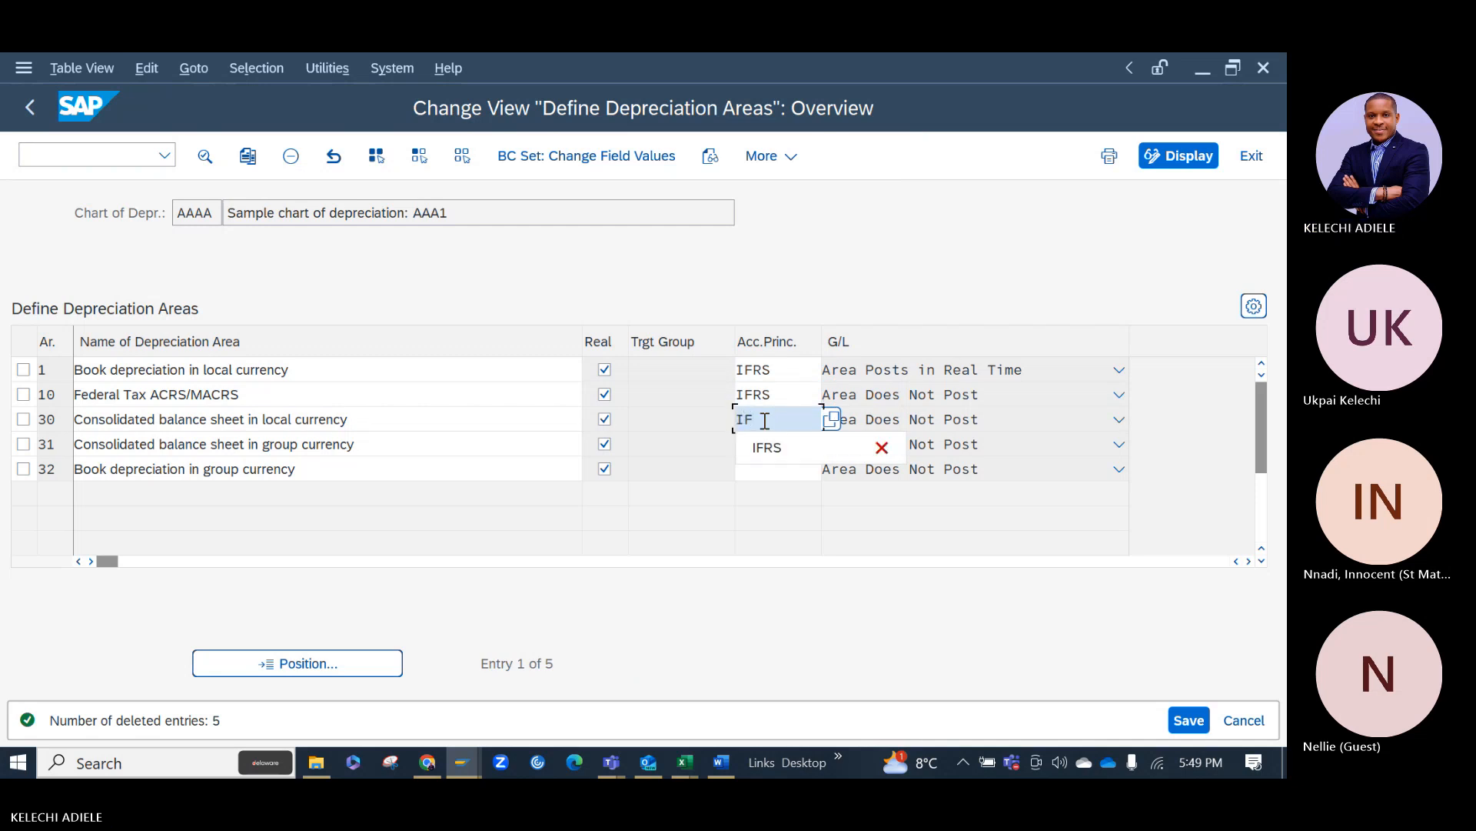
{"action": "type", "text": "RS"}
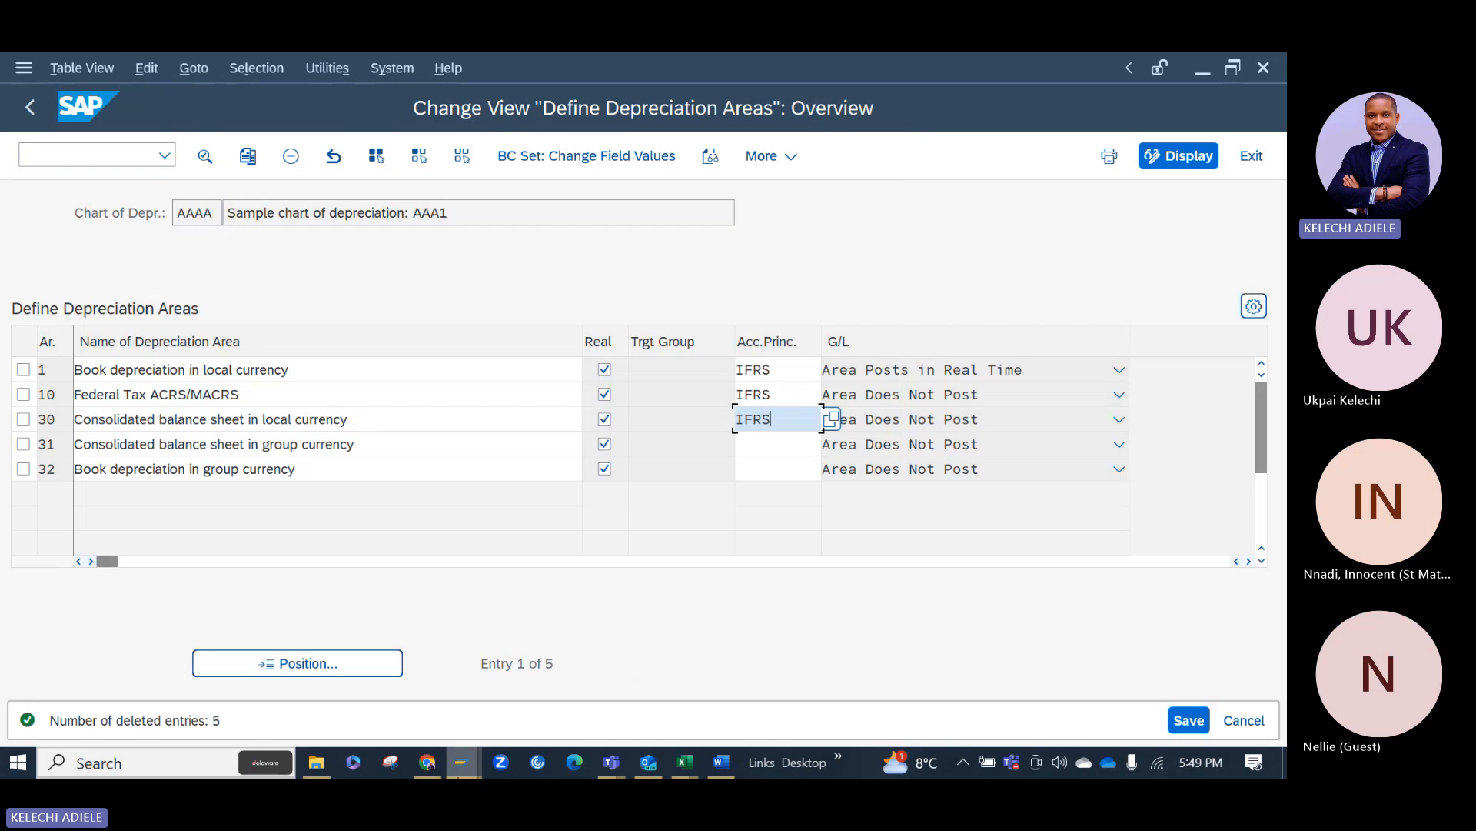
Switch to the company code ledger settings session and go back to the ledger overview, dismissing the consistency check messages.
{"action": "left_click", "coordinate": [460, 762]}
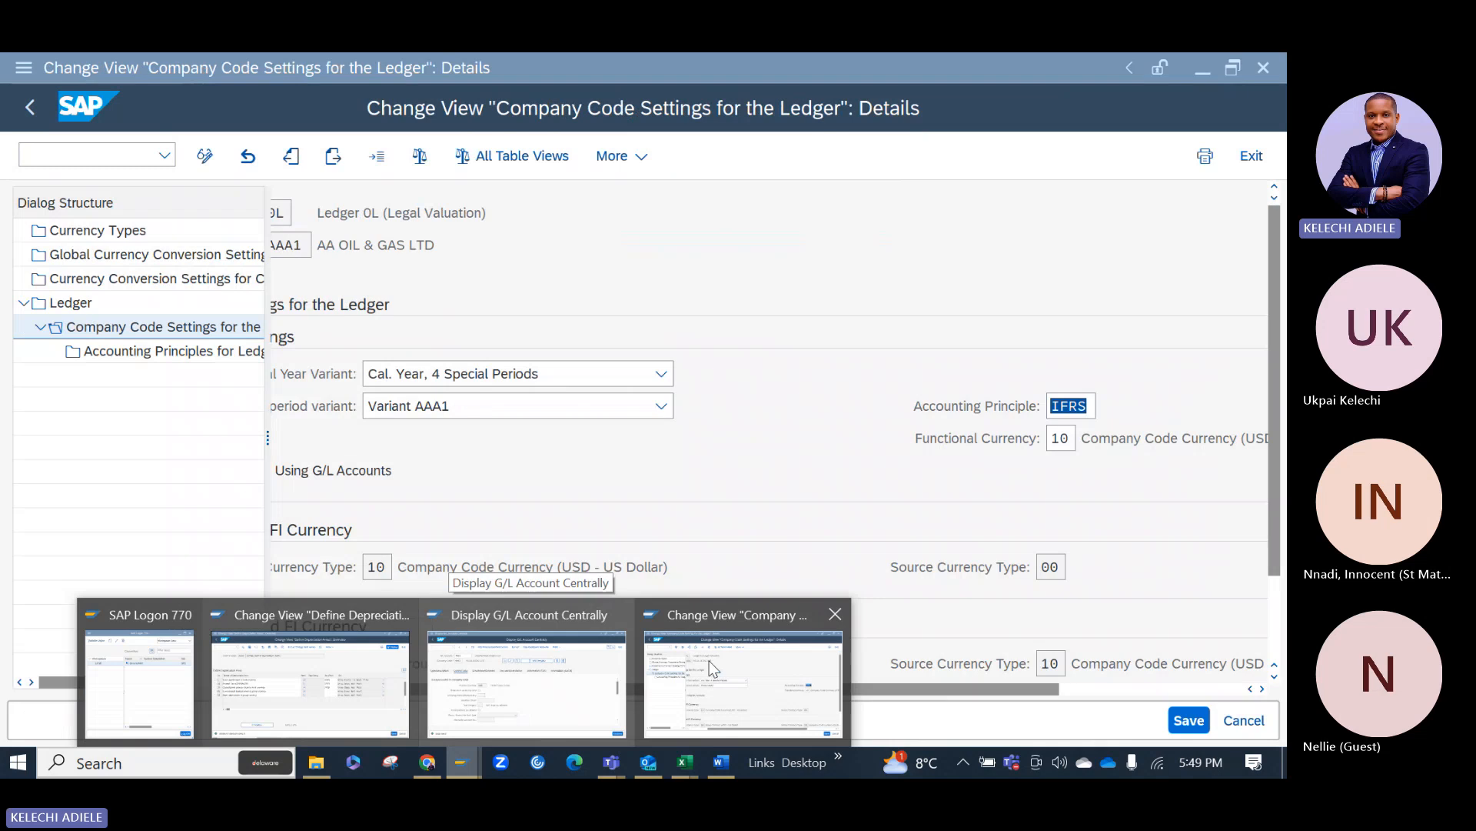
{"action": "left_click", "coordinate": [713, 668]}
{"action": "left_click", "coordinate": [36, 113]}
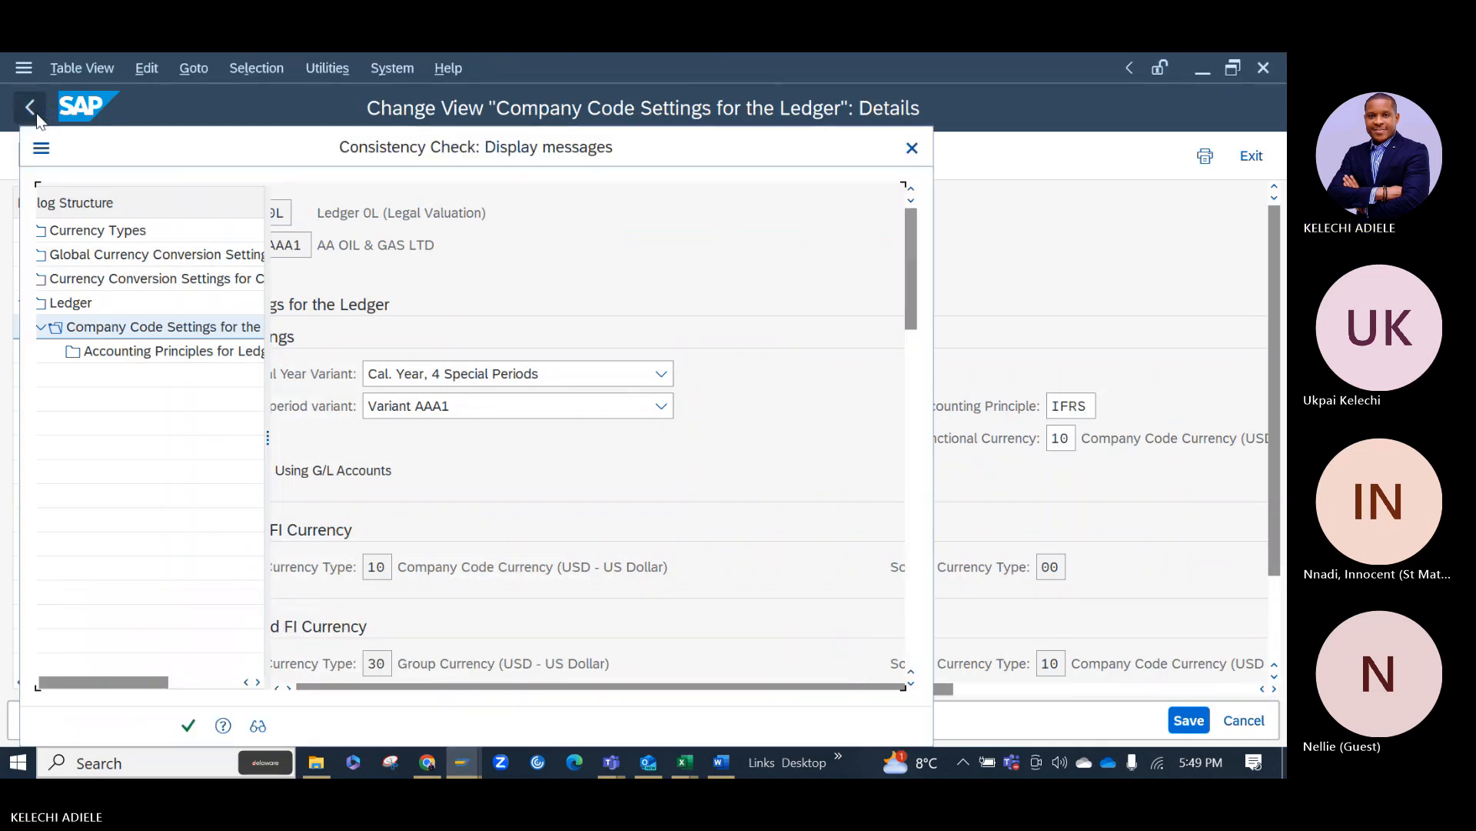
{"action": "left_click", "coordinate": [913, 148]}
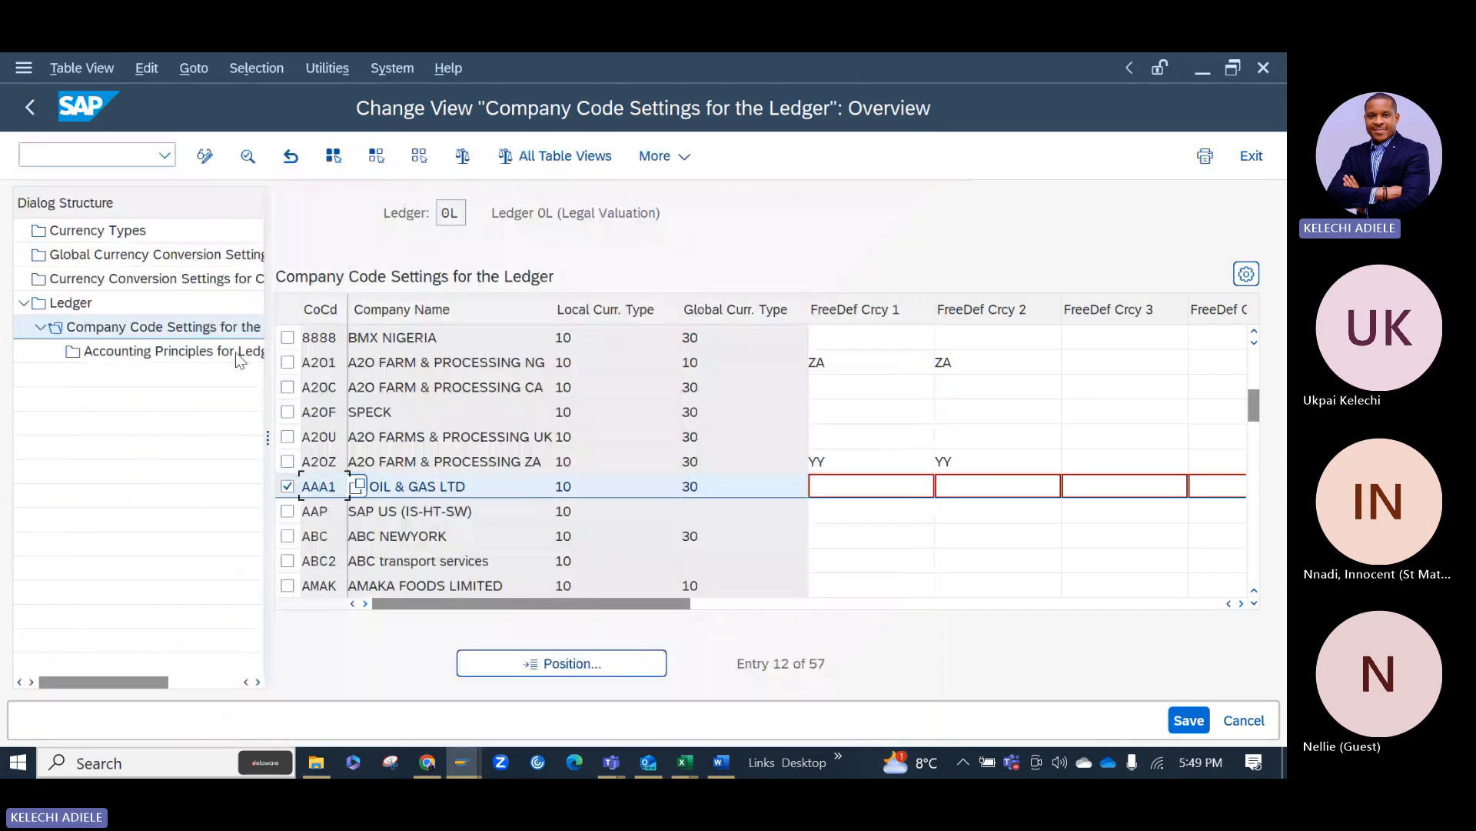
{"action": "left_click", "coordinate": [30, 116]}
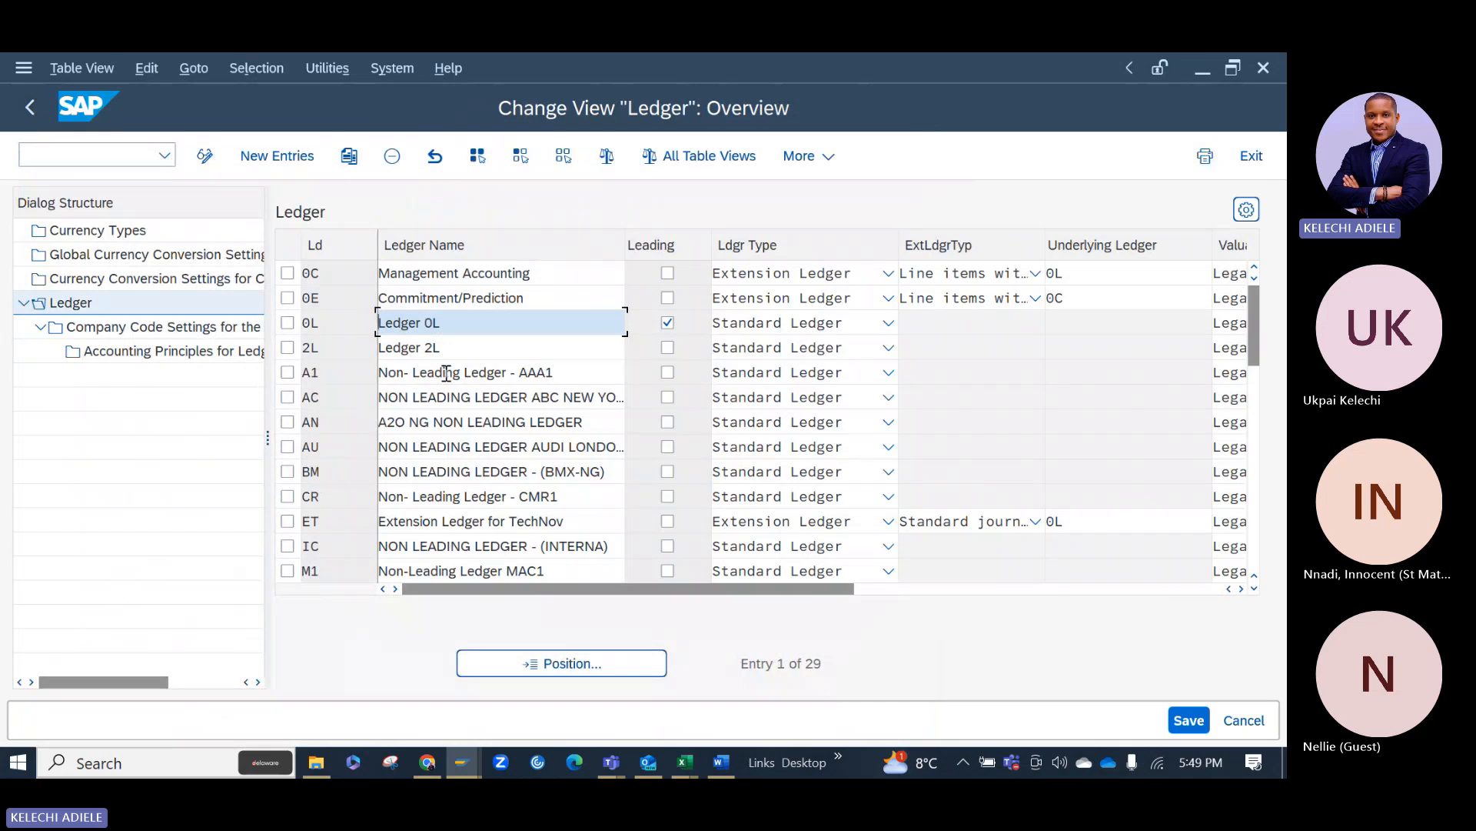
Open the company code settings for non-leading ledger A1 and dismiss the consistency check messages.
{"action": "left_click", "coordinate": [288, 373]}
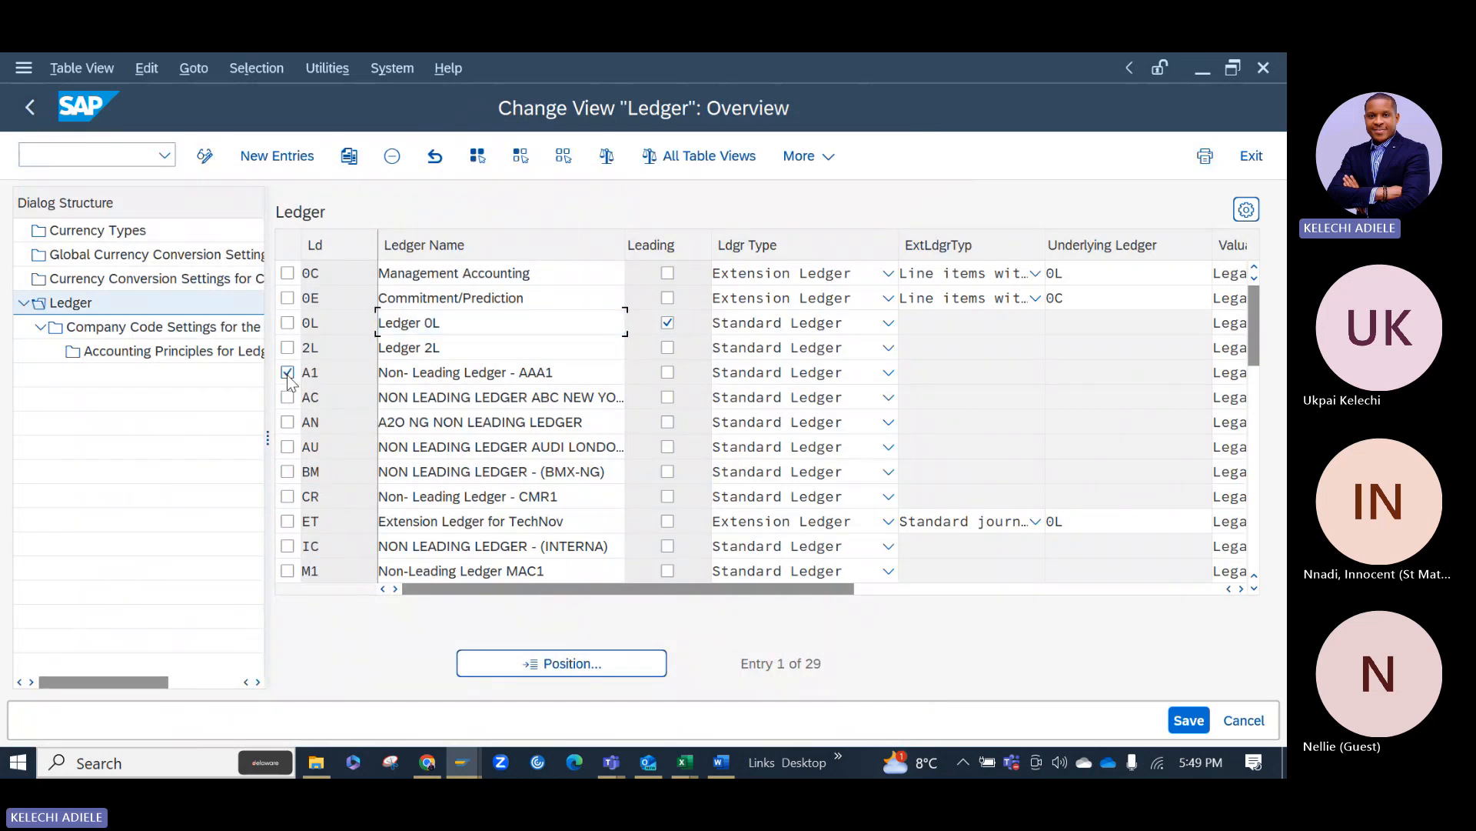
{"action": "left_click", "coordinate": [194, 331]}
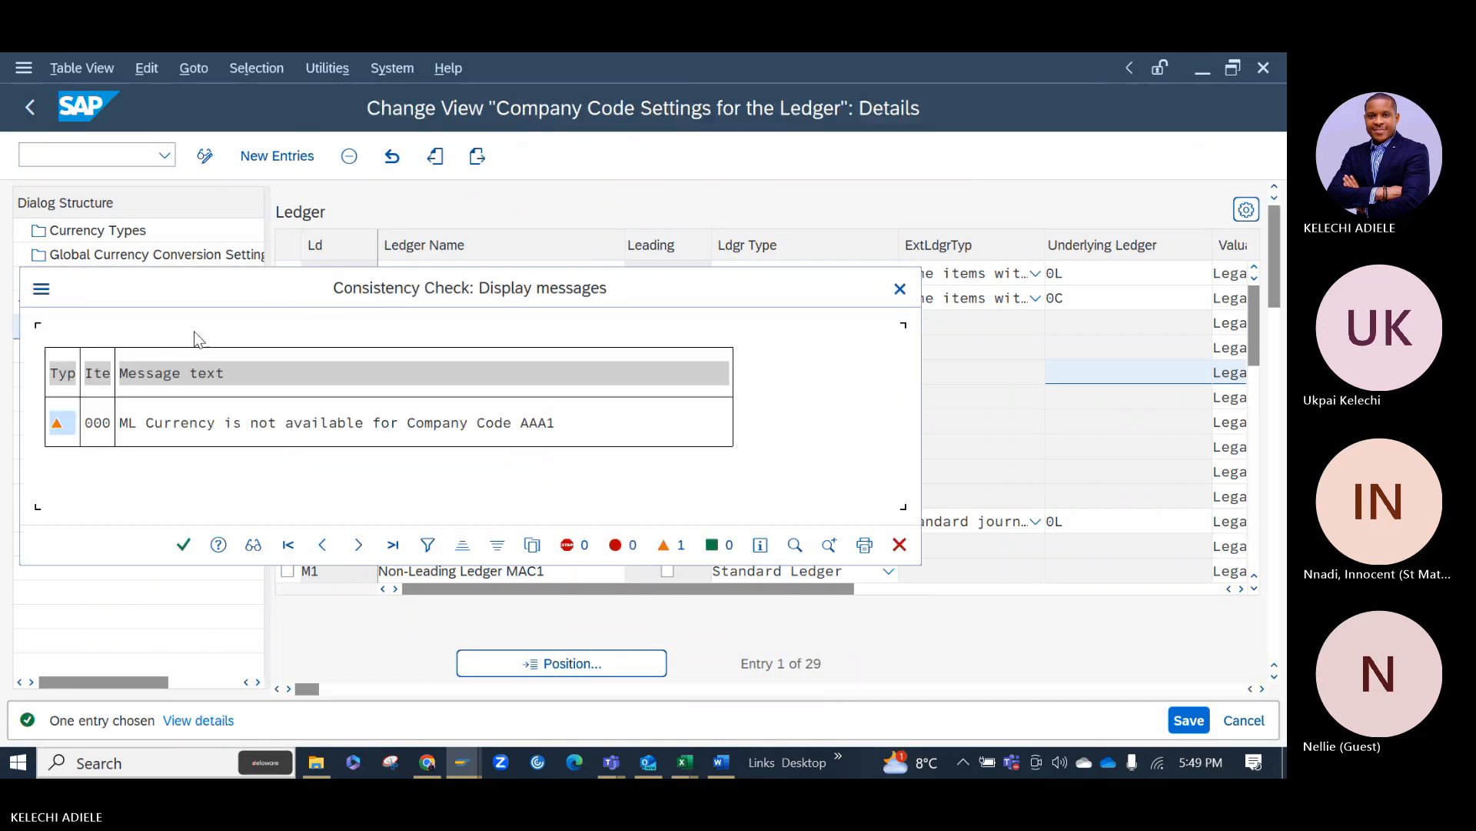
{"action": "left_click", "coordinate": [183, 544]}
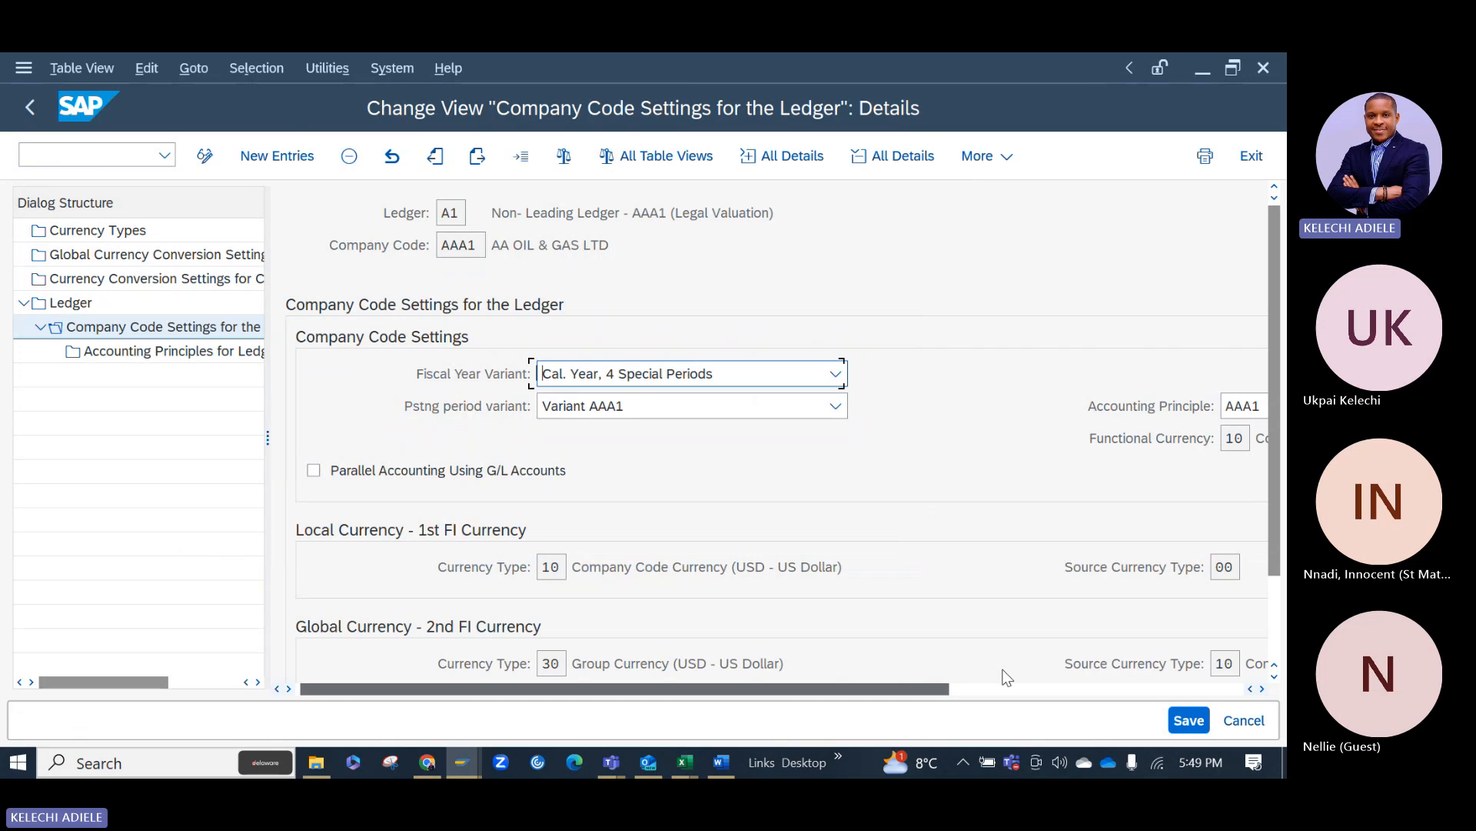
Copy the accounting principle of company code AAA1 from the ledger A1 settings.
{"action": "scroll", "coordinate": [1004, 672], "scroll_direction": "right", "scroll_amount": 3}
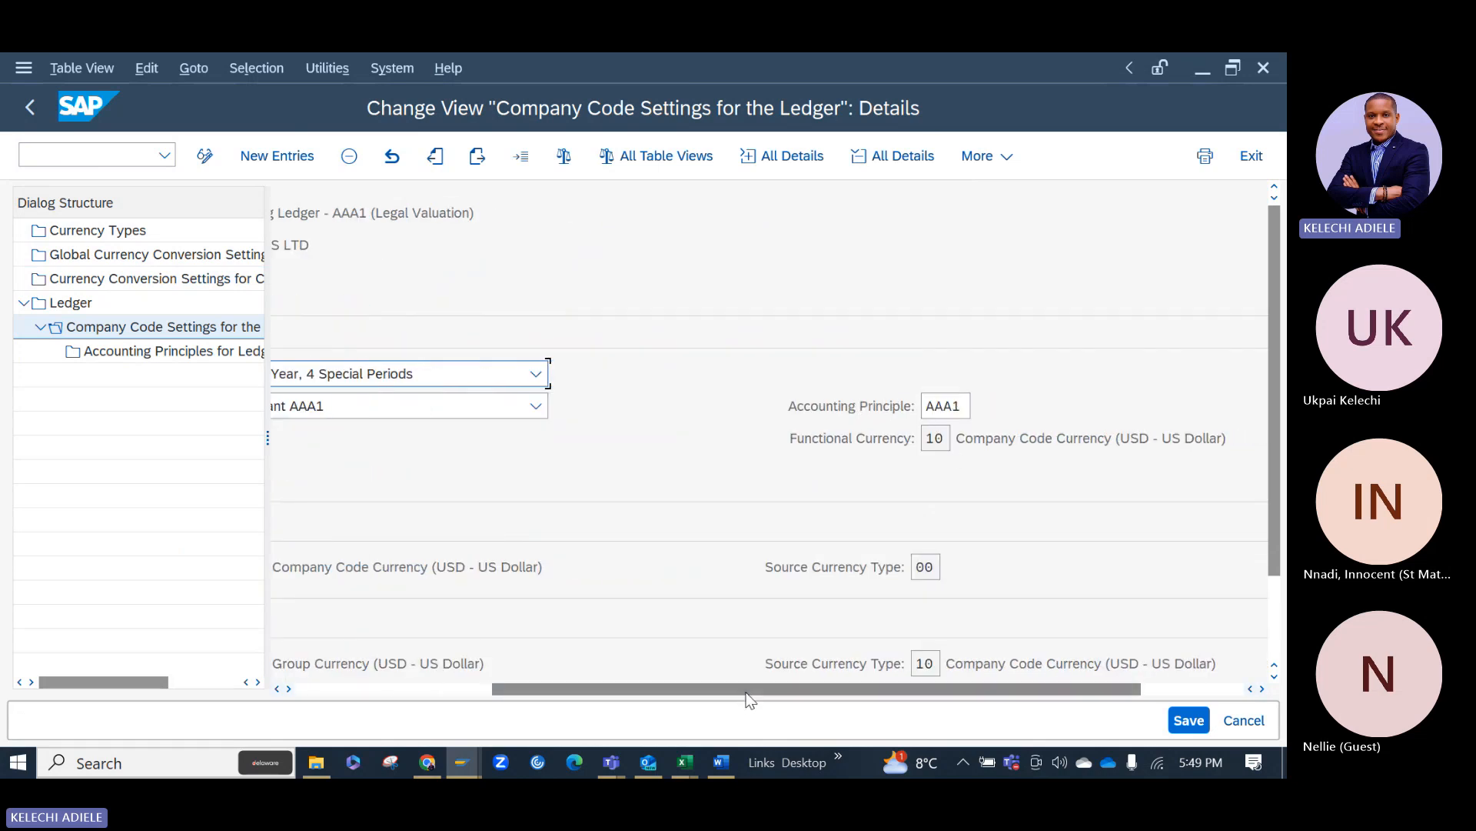
{"action": "left_click_drag", "start_coordinate": [745, 696], "coordinate": [515, 704]}
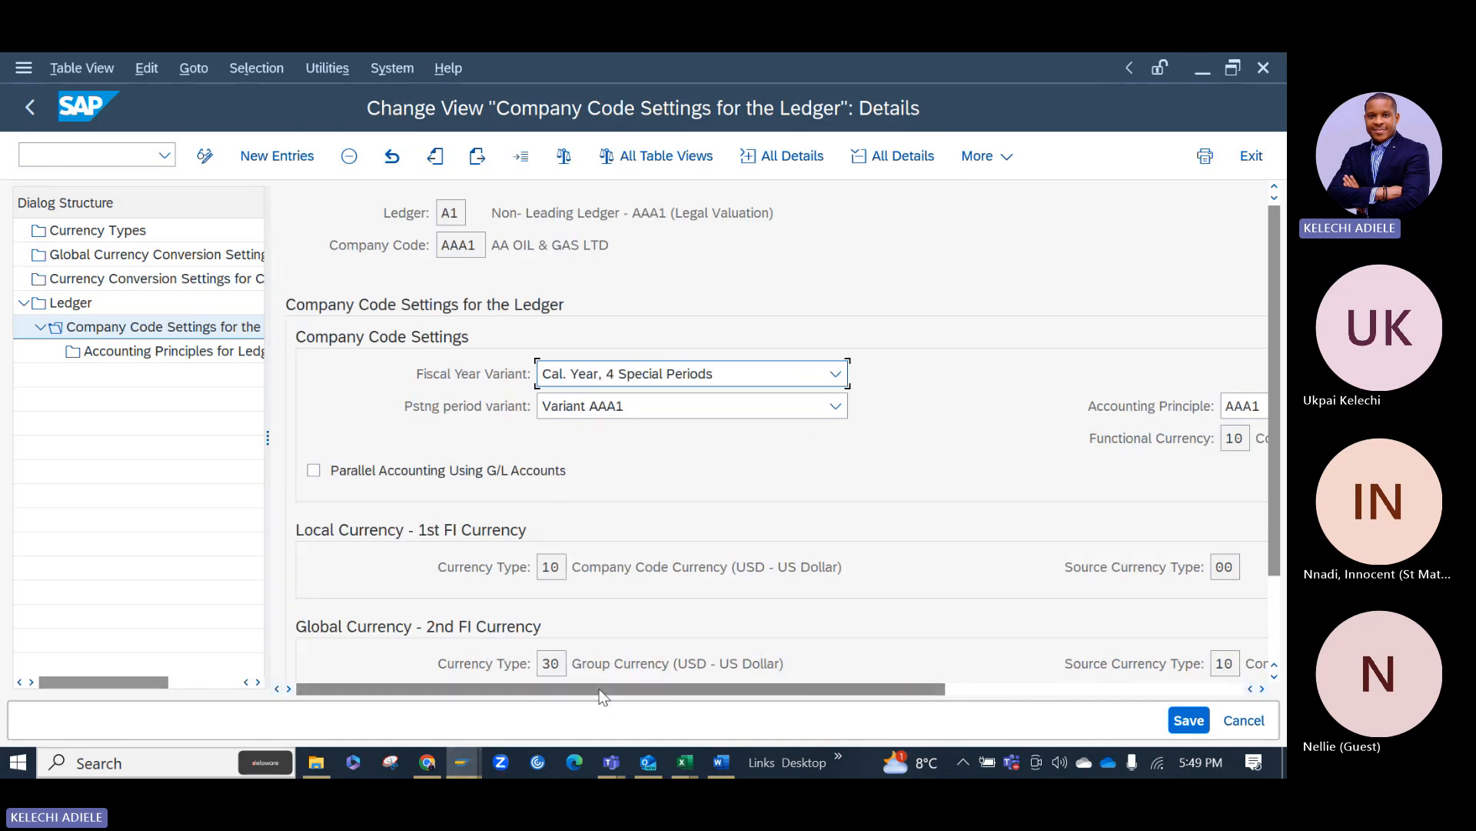
{"action": "left_click_drag", "start_coordinate": [592, 694], "coordinate": [861, 692]}
{"action": "left_click_drag", "start_coordinate": [857, 411], "coordinate": [797, 414]}
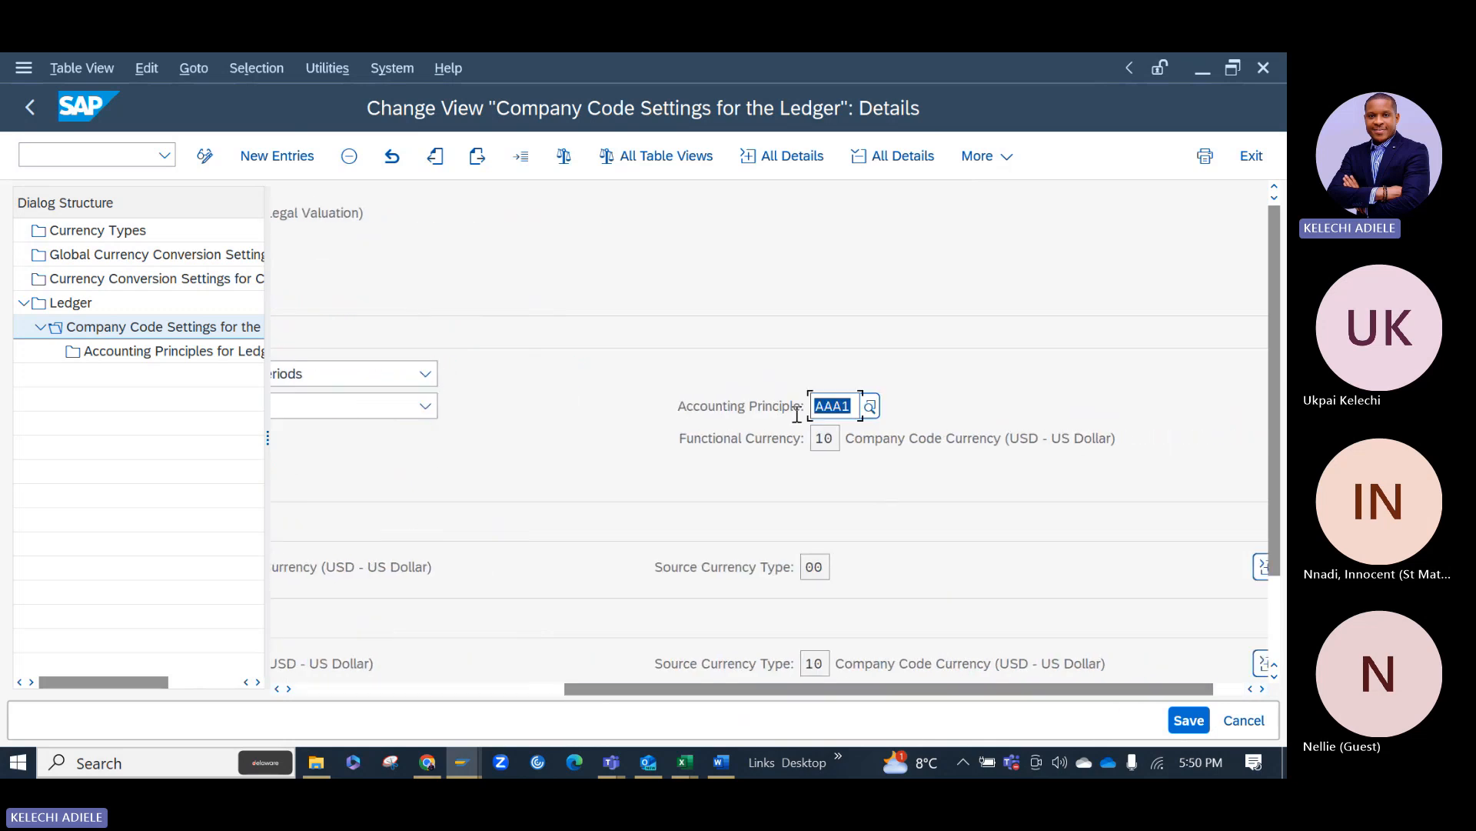
{"action": "key", "text": "ctrl+c"}
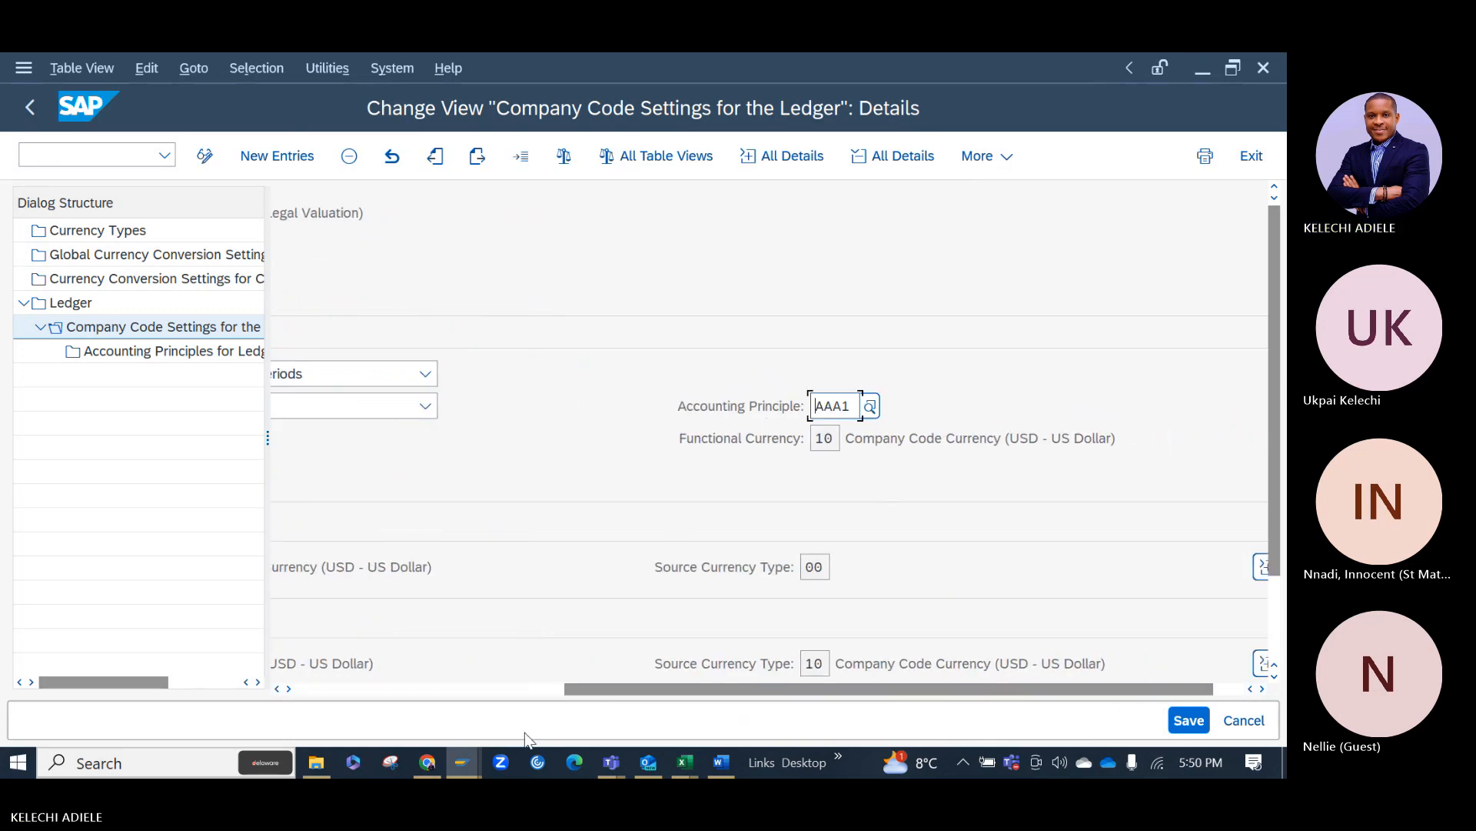
Return to the Define Depreciation Areas session and set the accounting principle of areas 31 and 32 to AAA1, confirming the entries.
{"action": "left_click", "coordinate": [467, 773]}
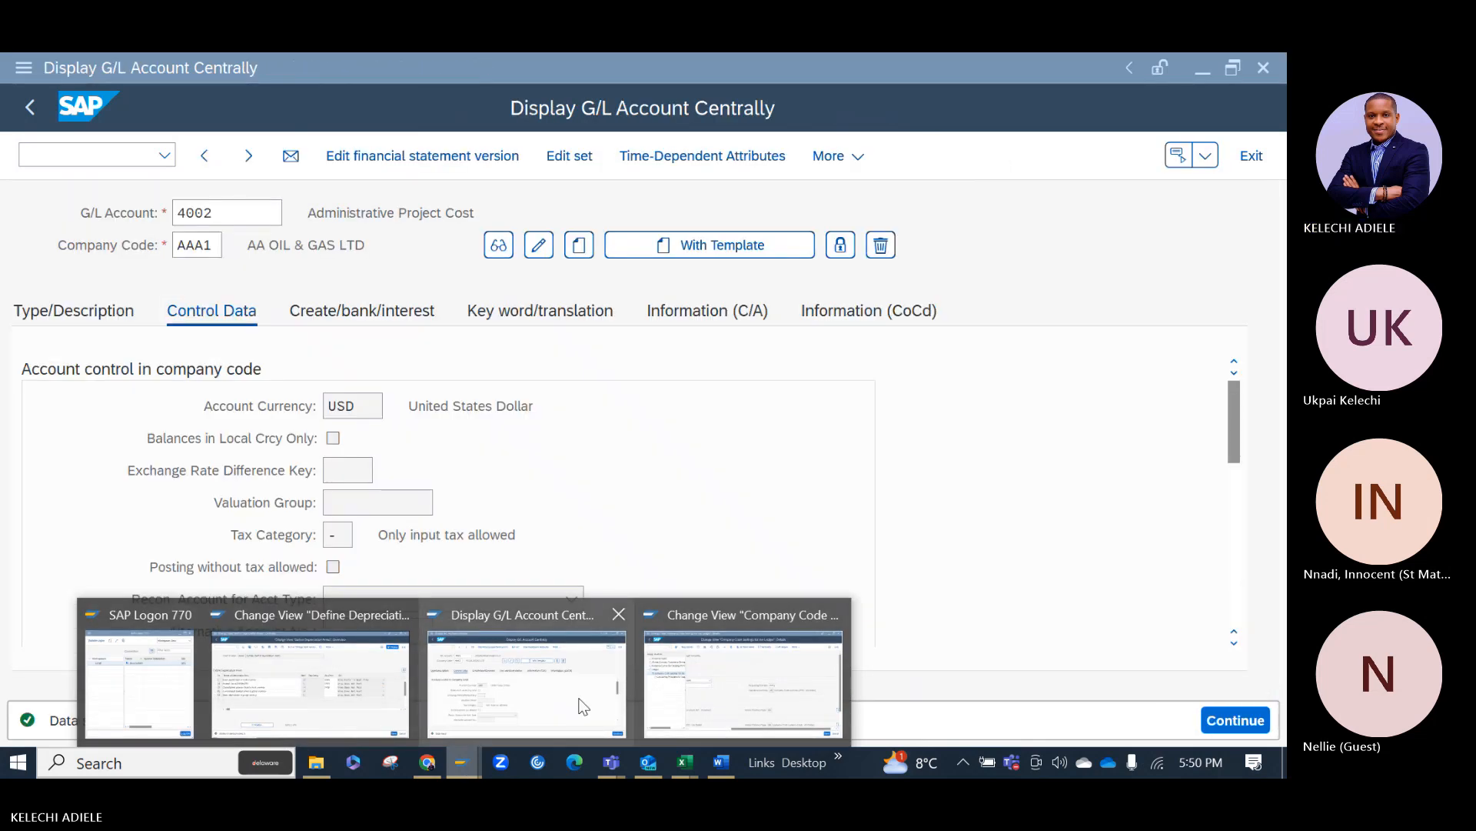
{"action": "left_click", "coordinate": [325, 709]}
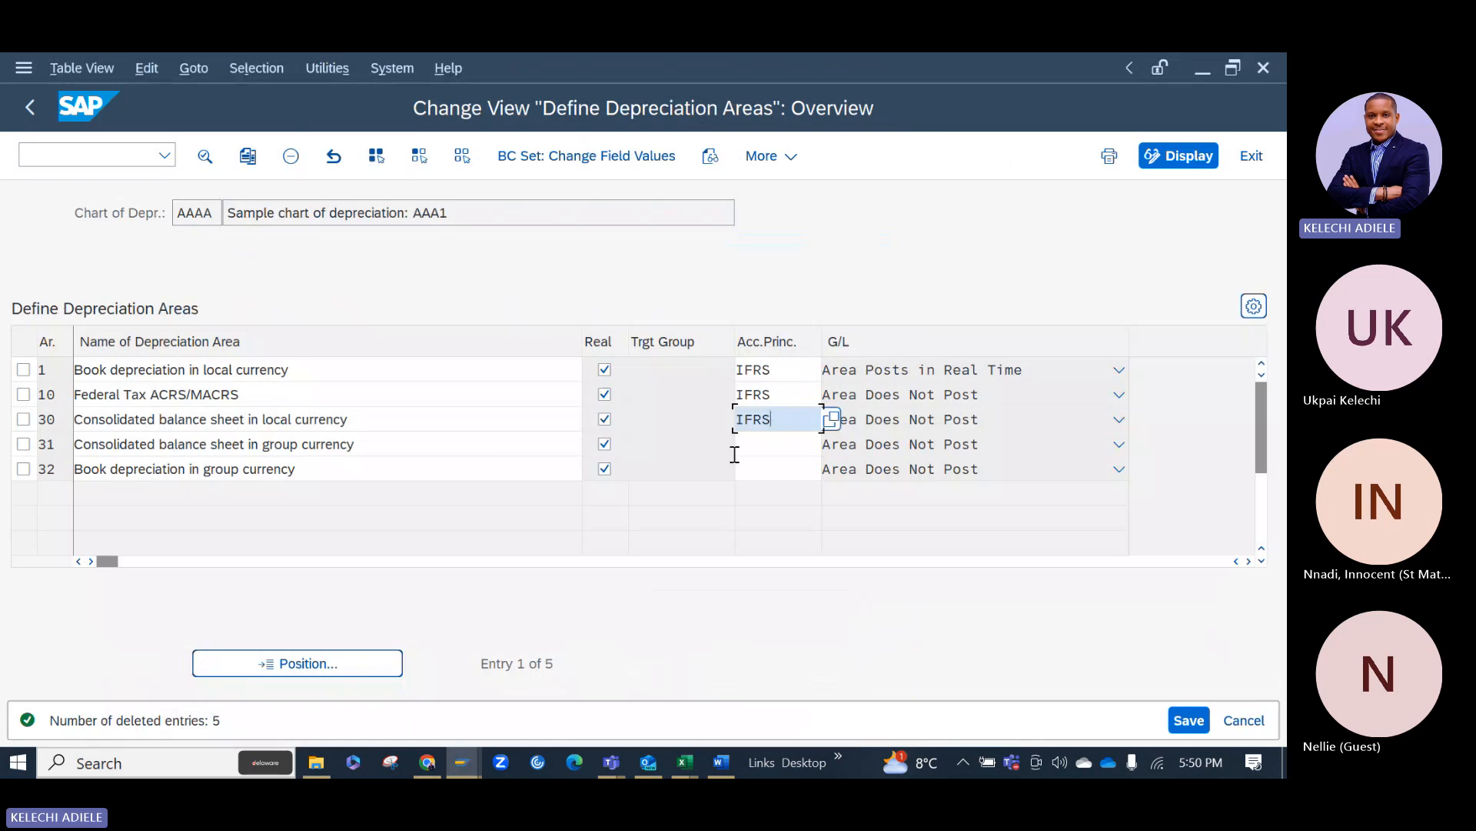
{"action": "left_click", "coordinate": [759, 446]}
{"action": "type", "text": "AAA1"}
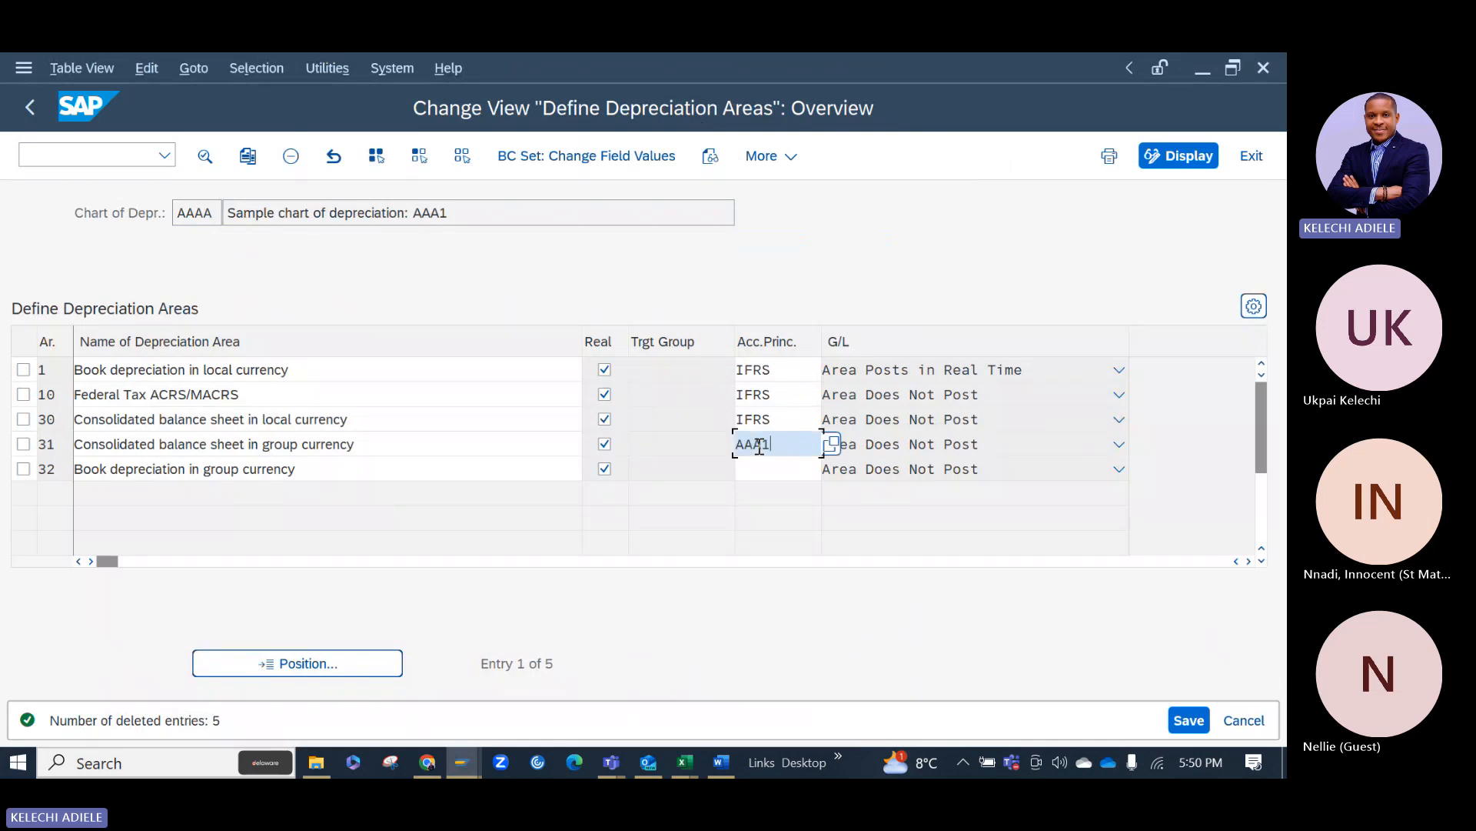
{"action": "left_click", "coordinate": [754, 467]}
{"action": "type", "text": "AAA1"}
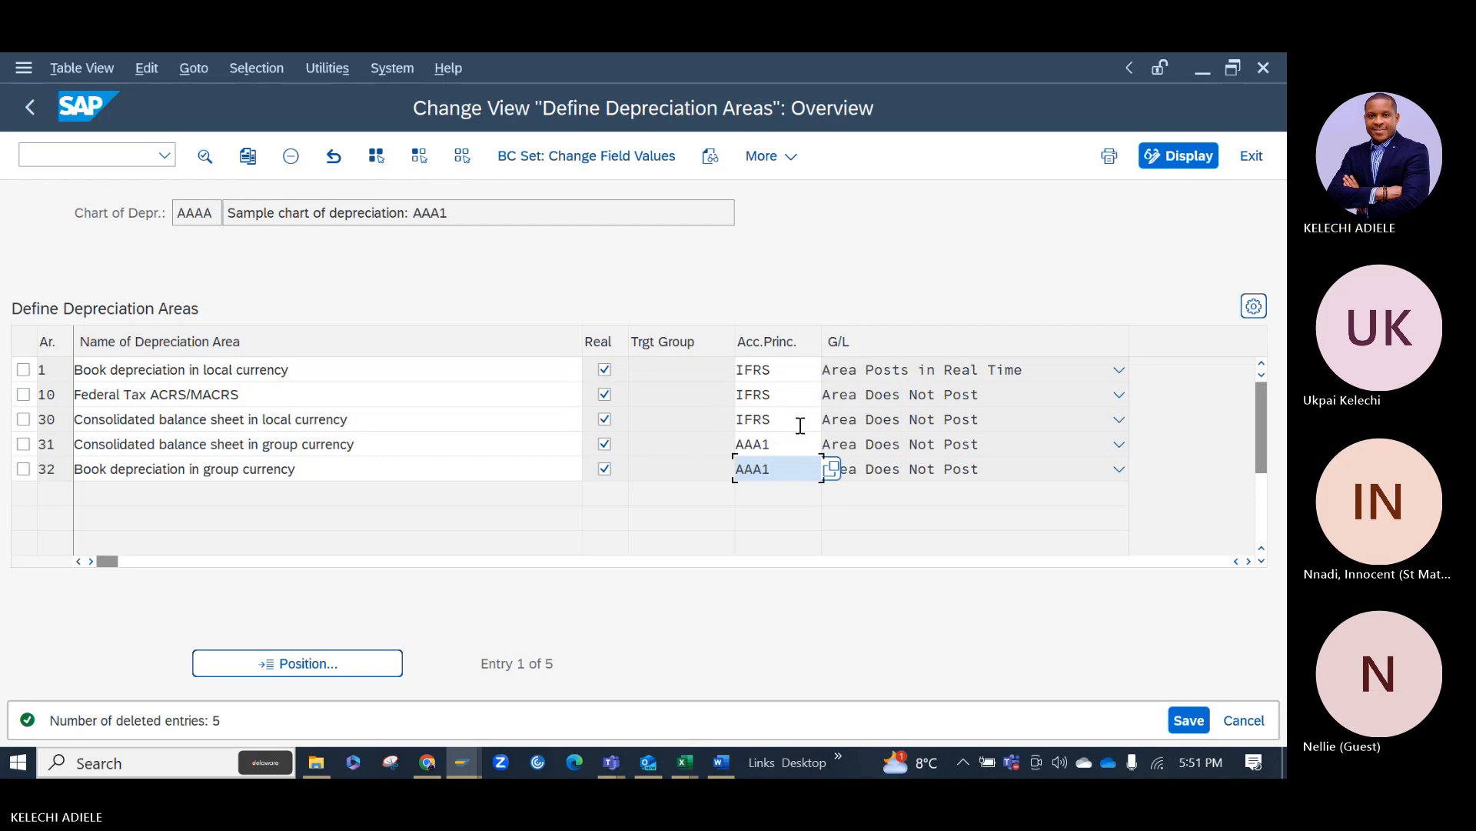
{"action": "left_click", "coordinate": [770, 444]}
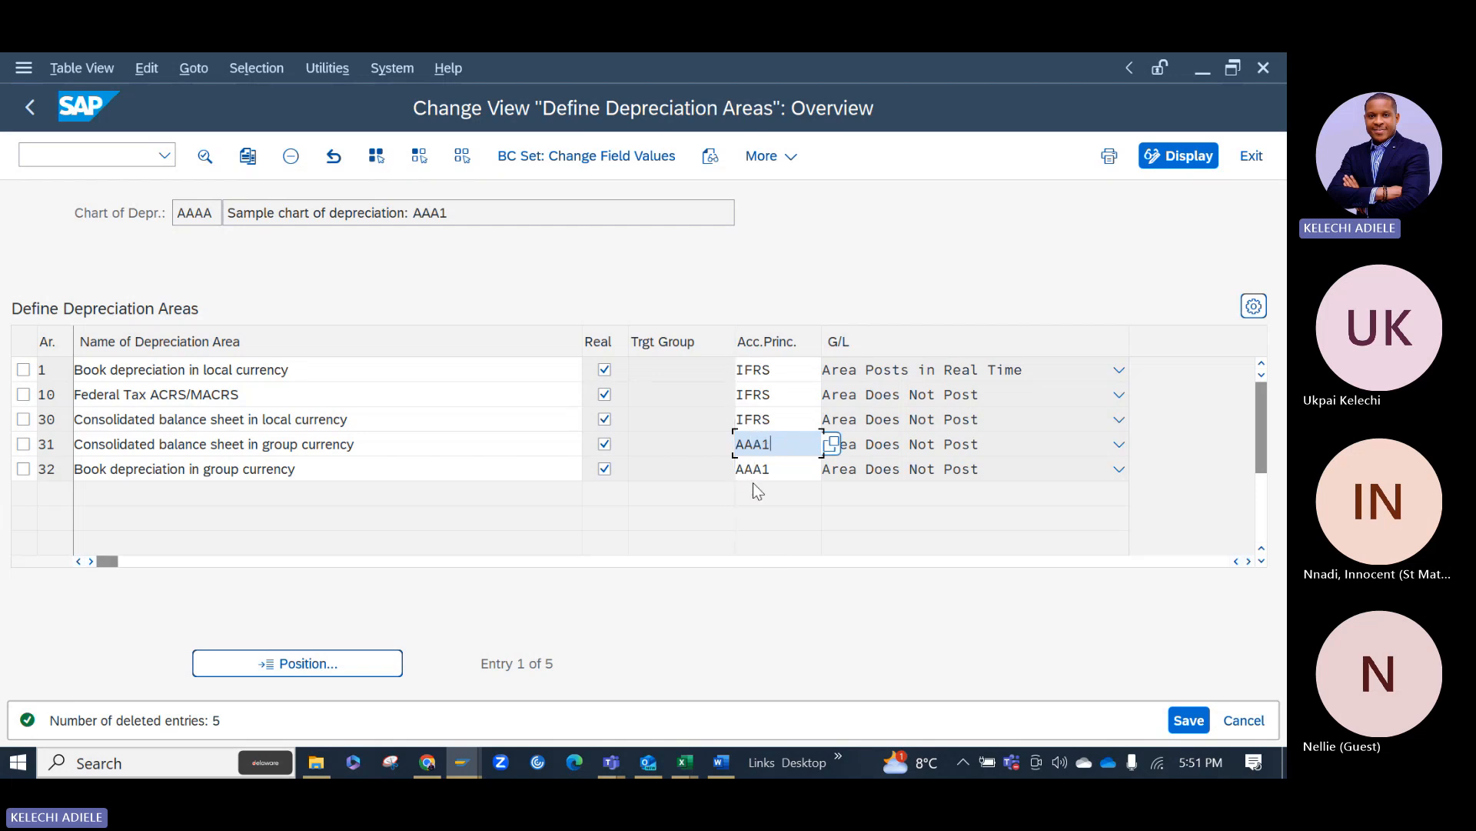
{"action": "key", "text": "Return"}
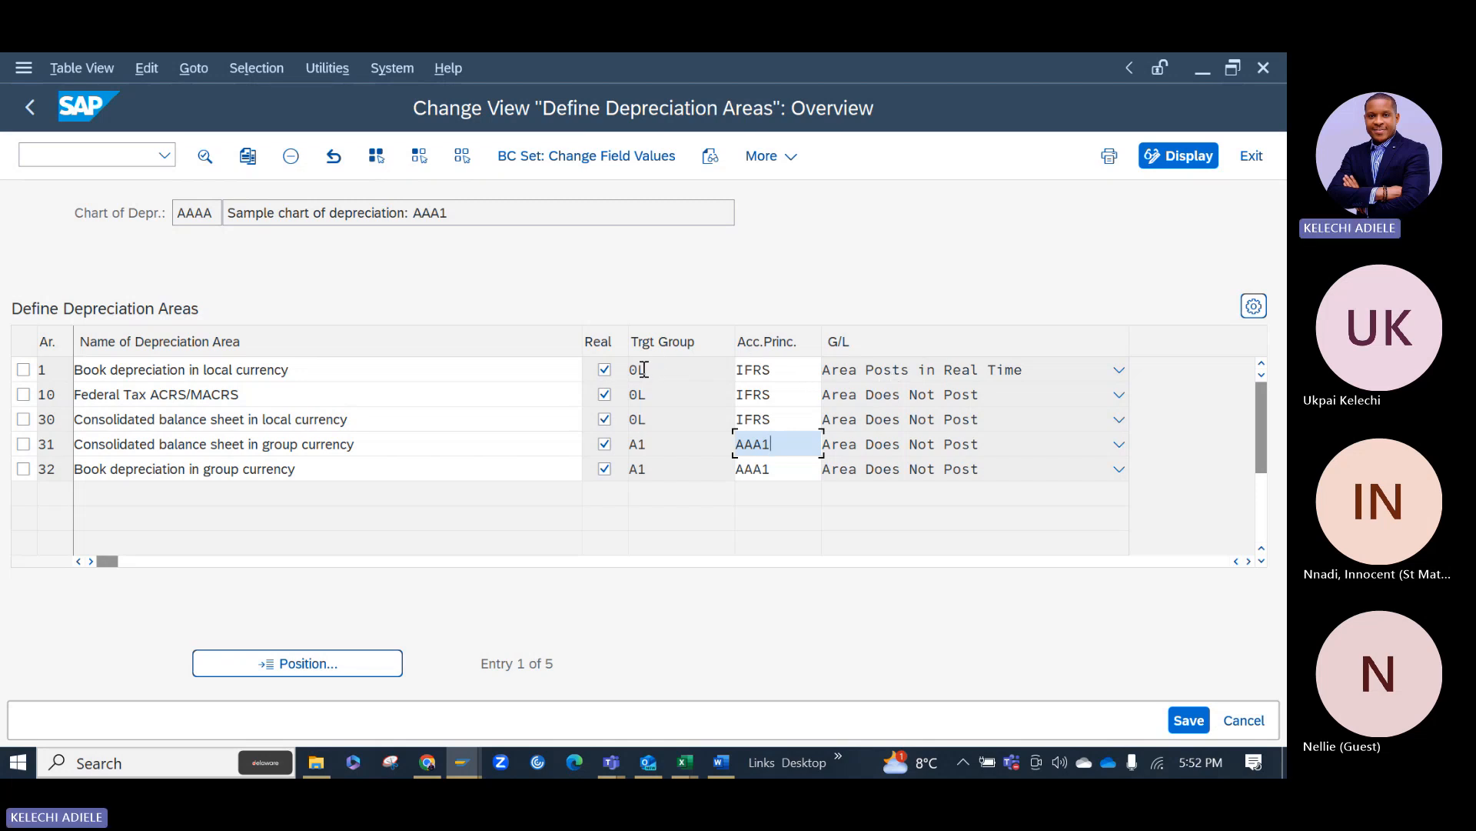
Open the details of depreciation area 31, set it to Area Posts in Real Time, save, and dismiss the messages.
{"action": "left_click_drag", "start_coordinate": [662, 444], "coordinate": [631, 446]}
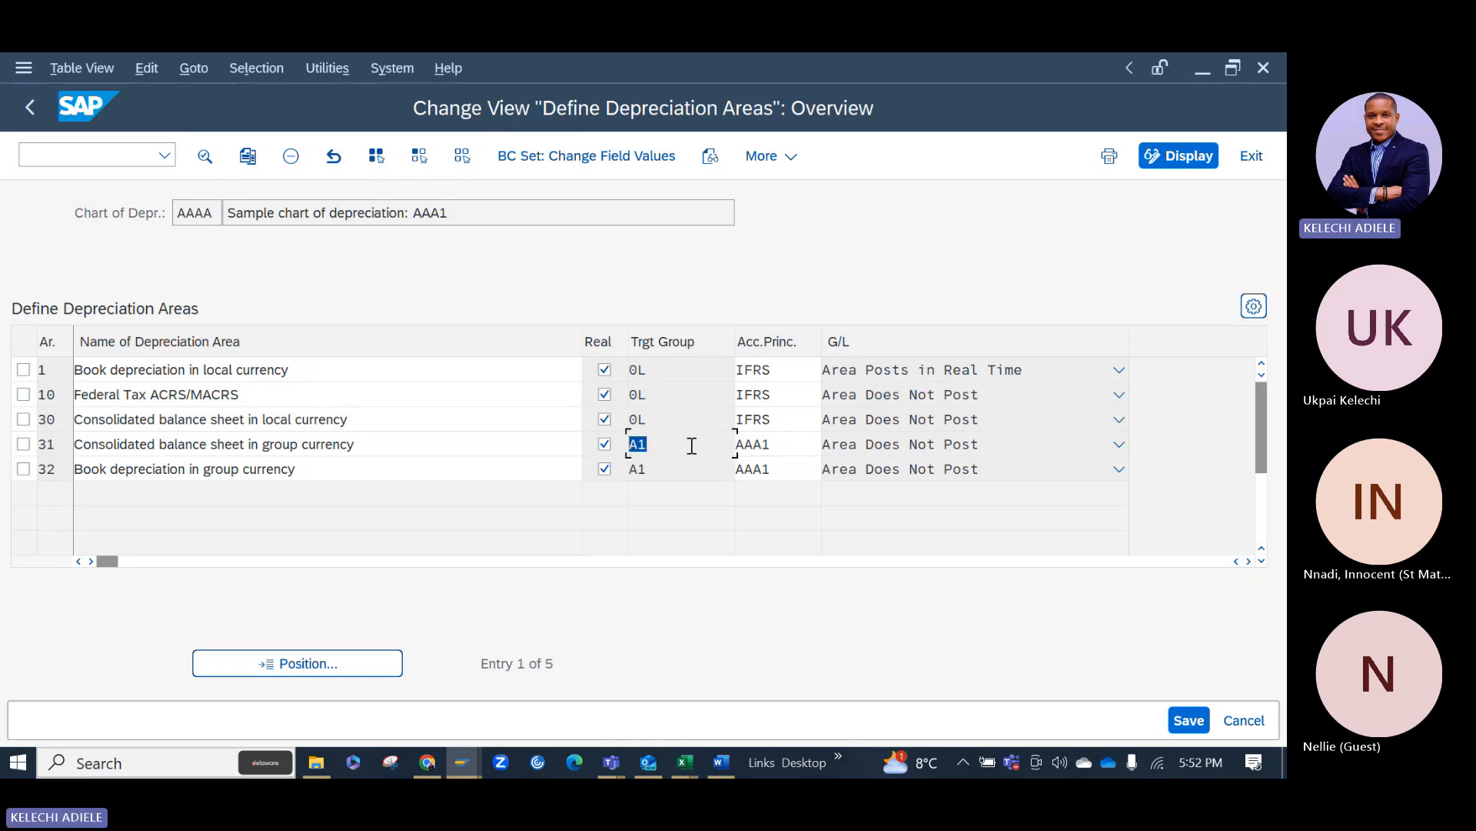
{"action": "left_click", "coordinate": [355, 445]}
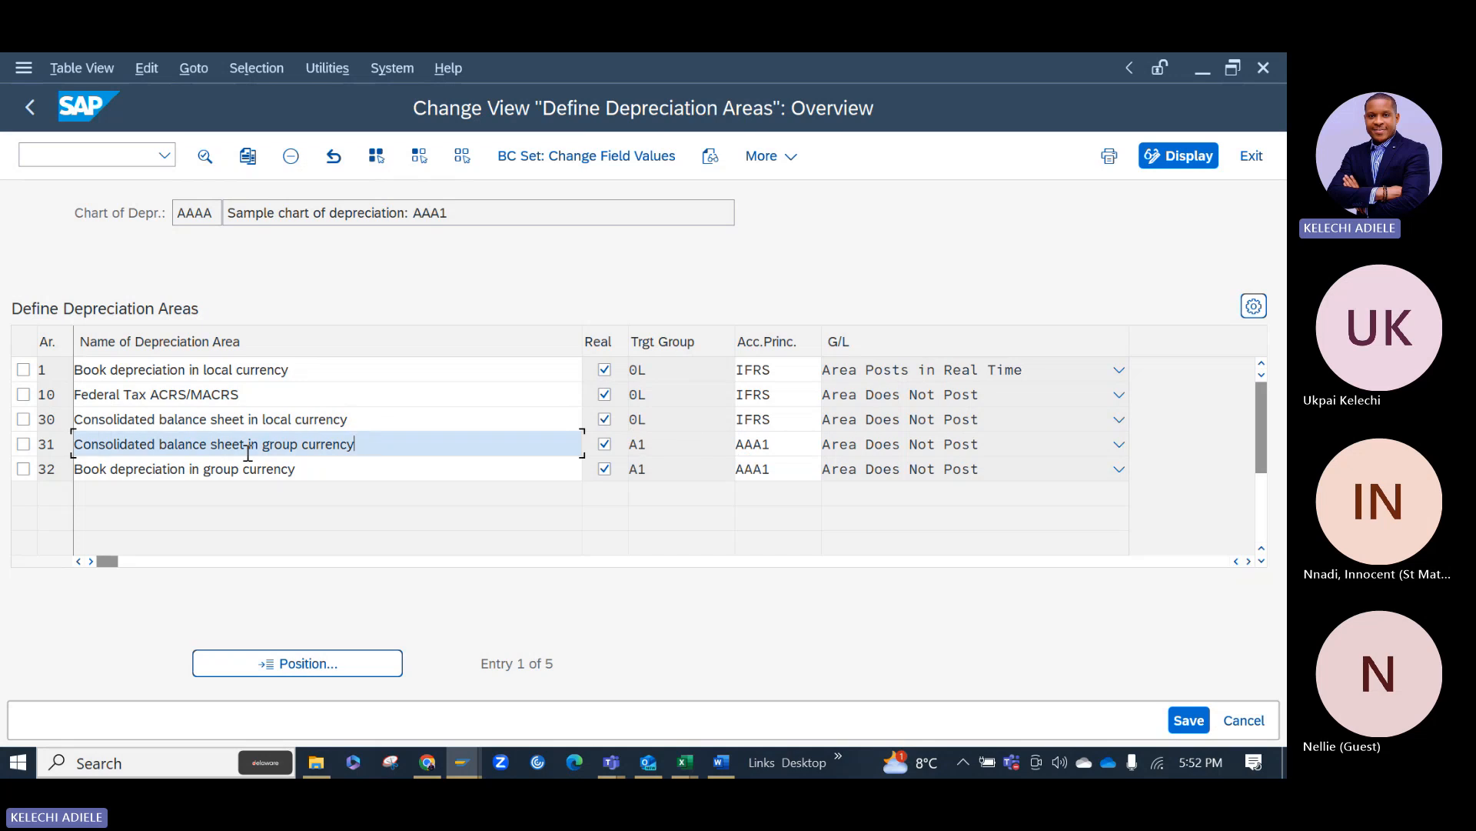
{"action": "left_click", "coordinate": [769, 445]}
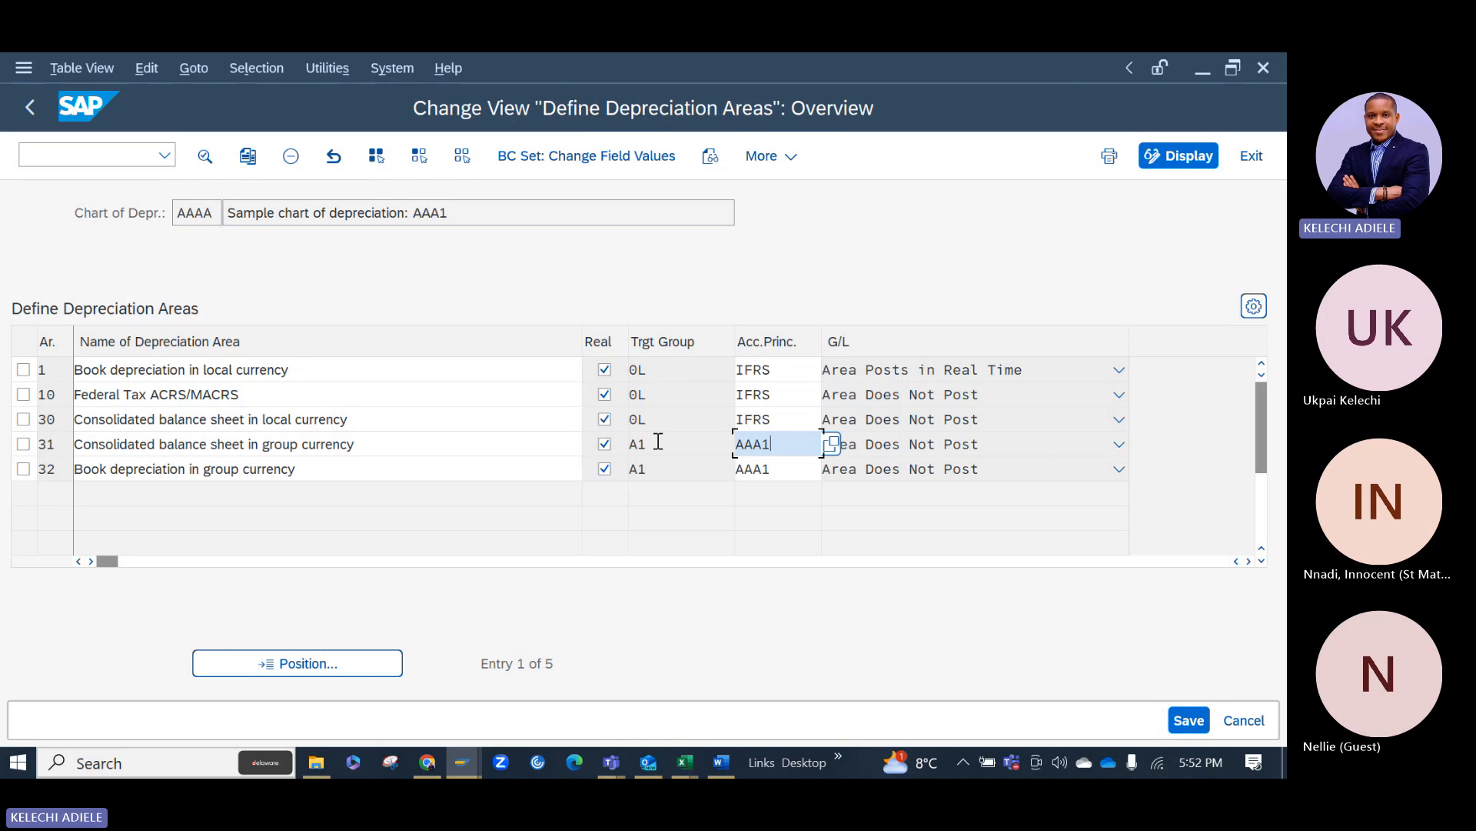
{"action": "double_click", "coordinate": [495, 449]}
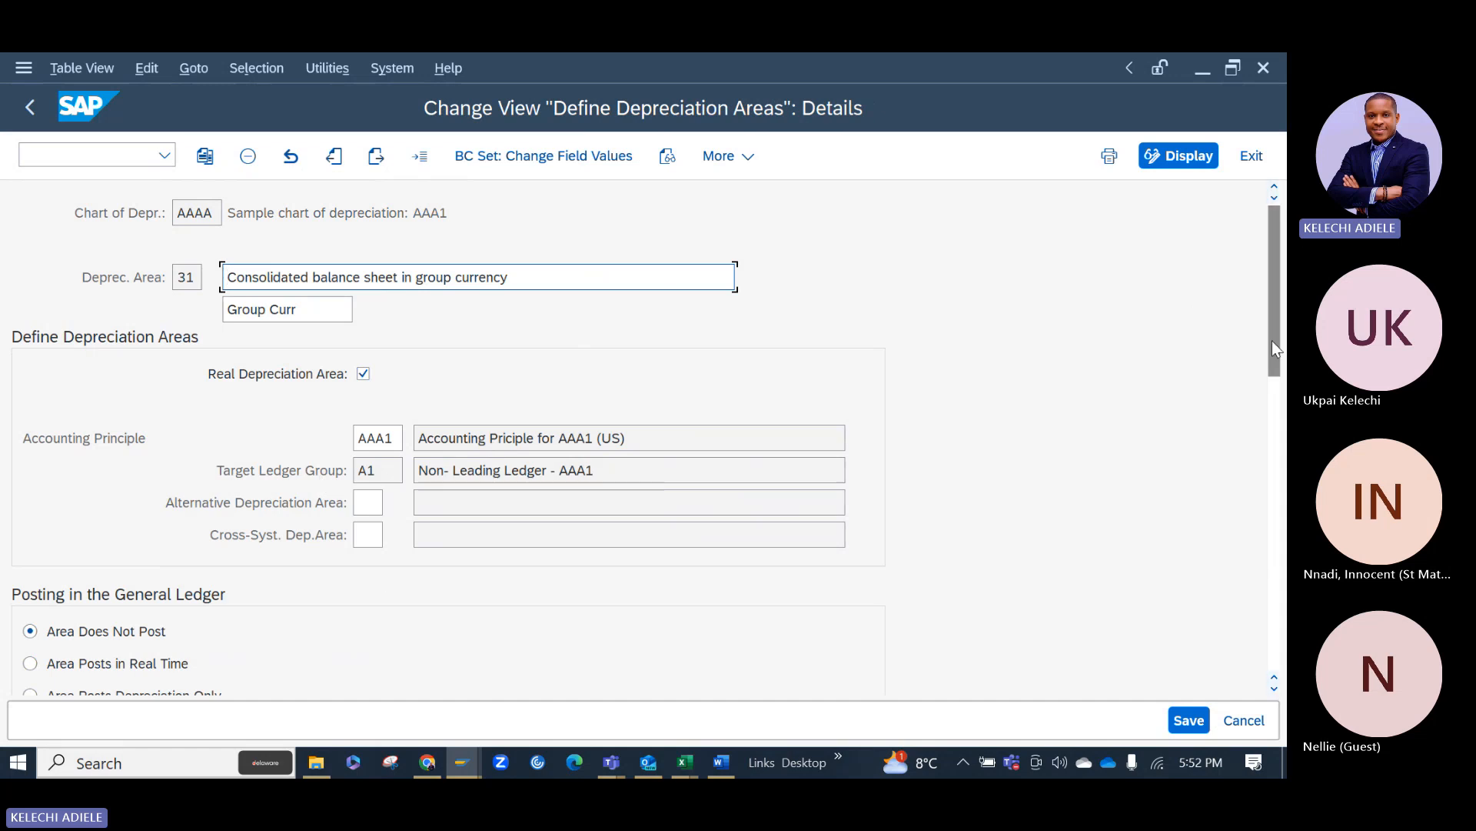
{"action": "left_click_drag", "start_coordinate": [1272, 340], "coordinate": [1277, 376]}
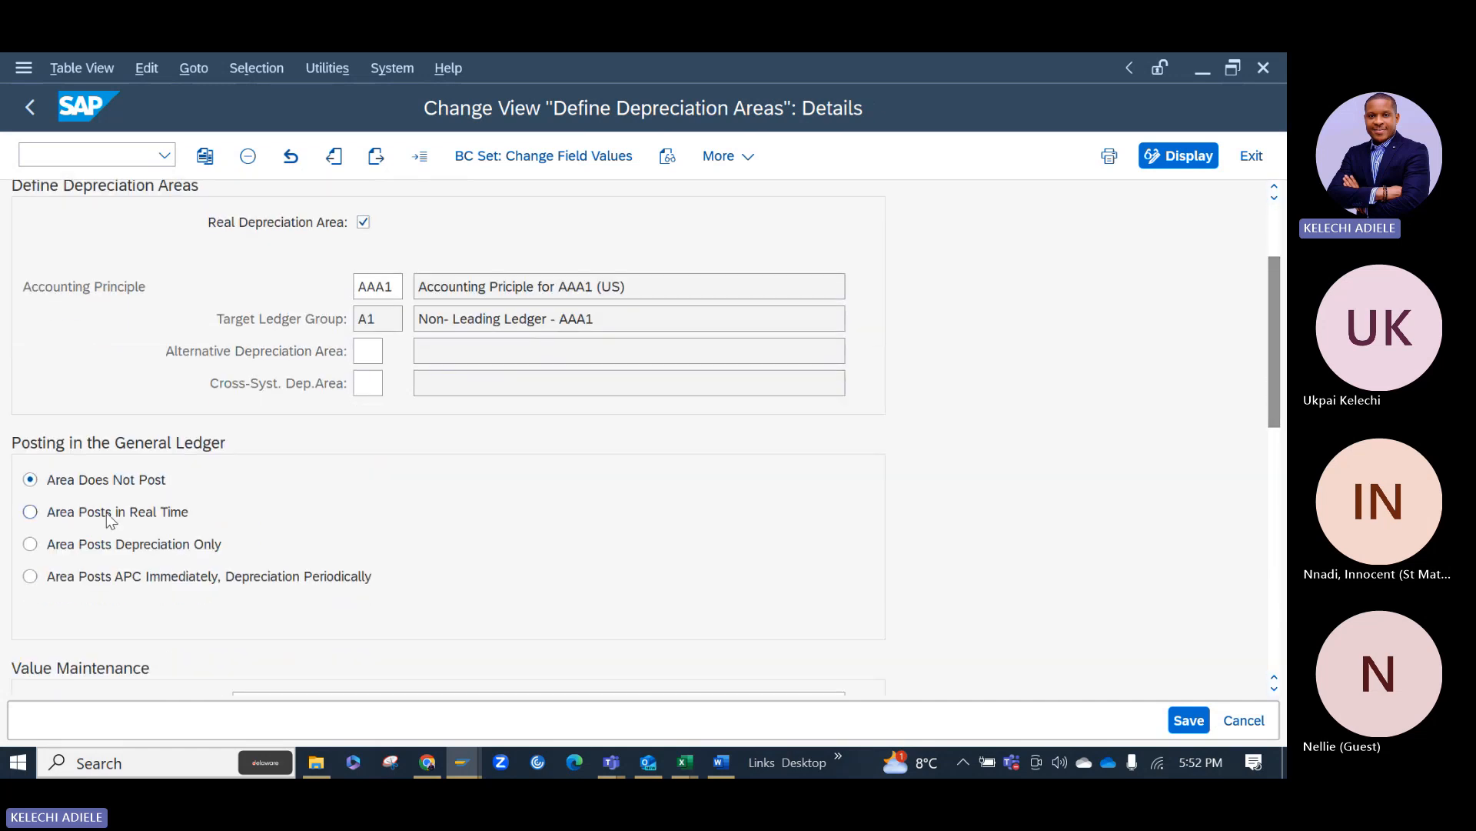
{"action": "left_click", "coordinate": [80, 515]}
{"action": "left_click", "coordinate": [1189, 721]}
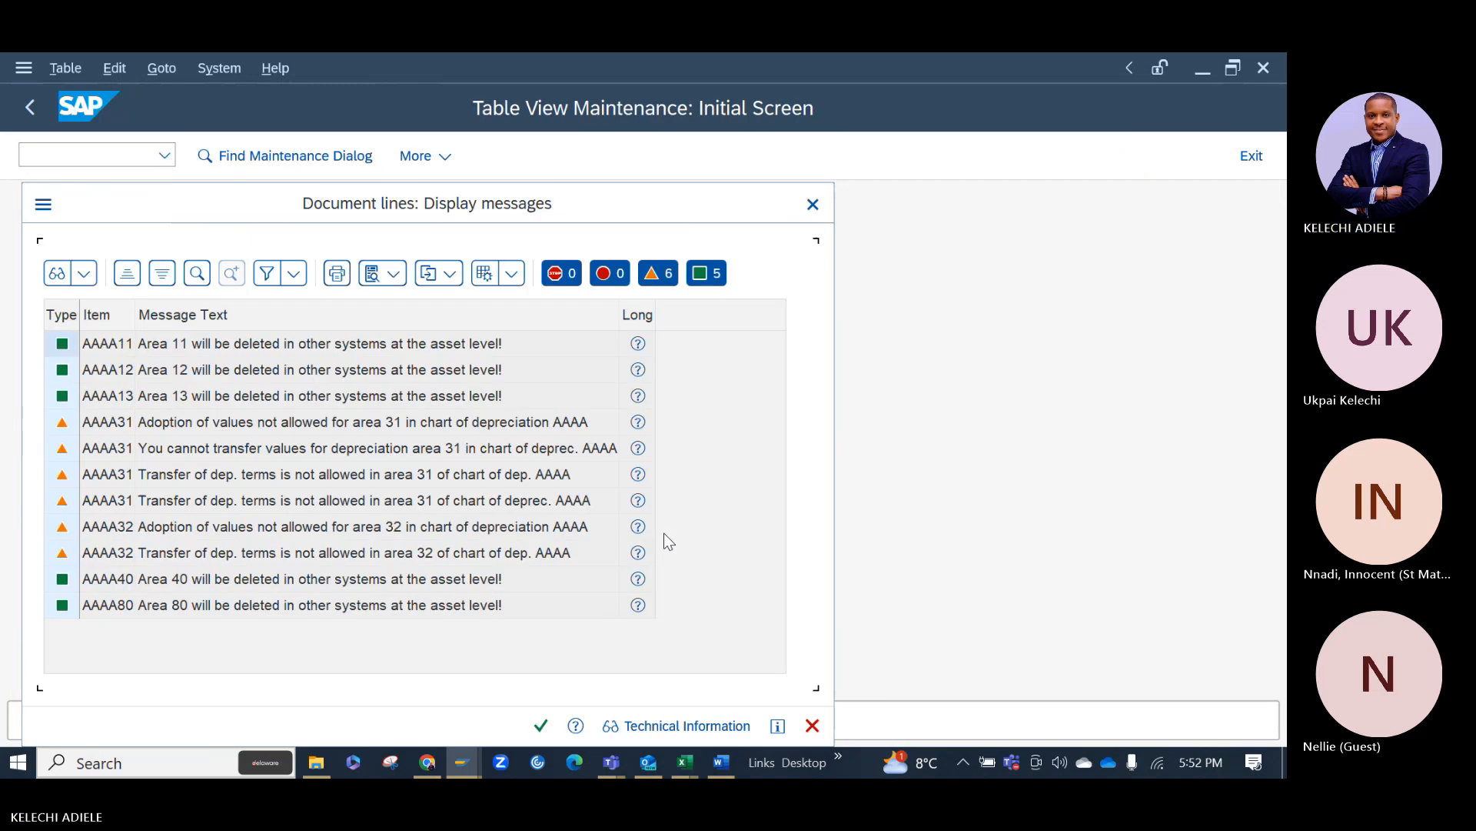
{"action": "left_click", "coordinate": [813, 203]}
{"action": "left_click", "coordinate": [528, 516]}
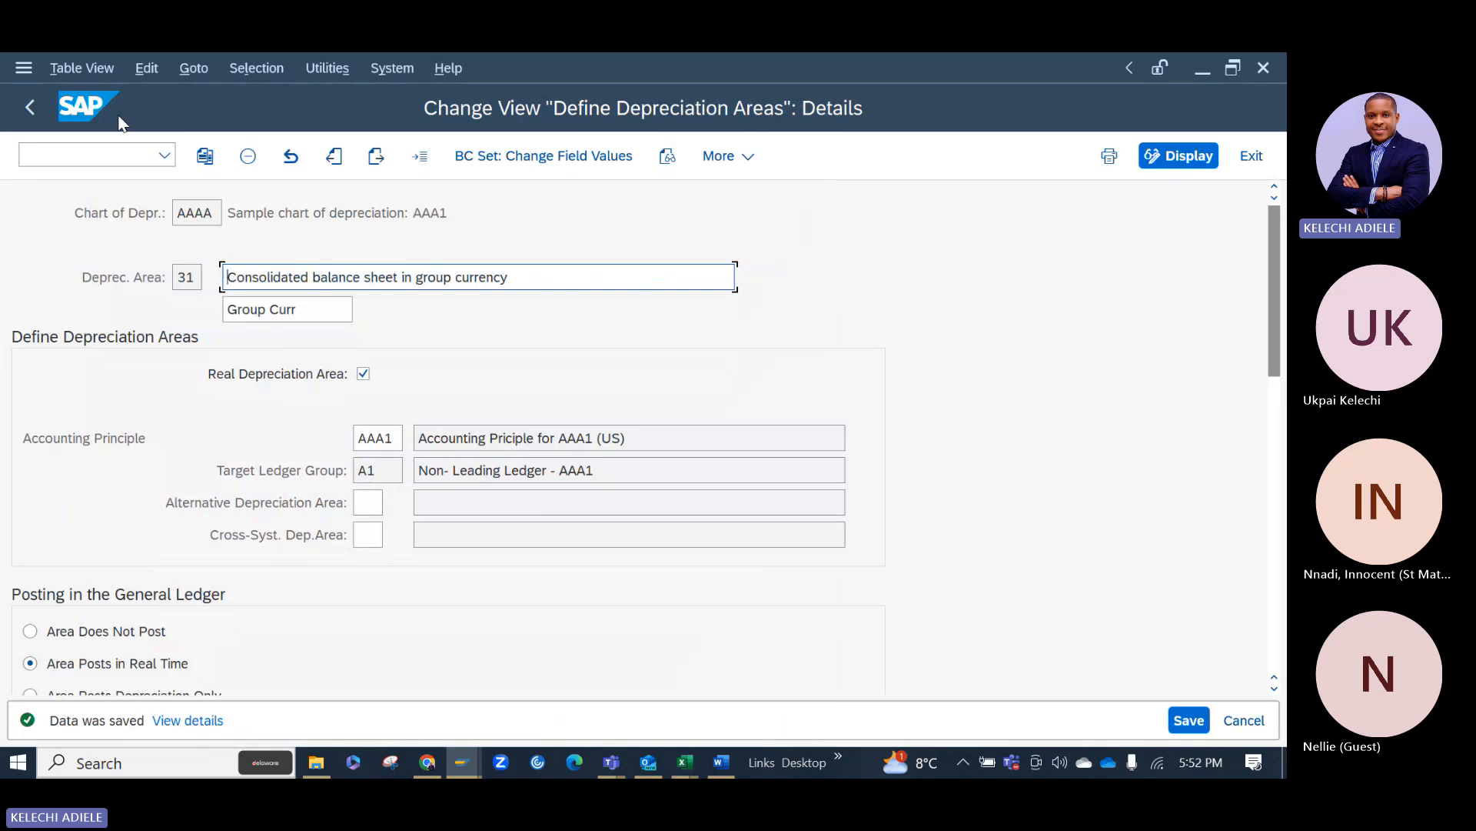
Save the depreciation areas overview and return to the IMG structure, closing the activity selection.
{"action": "left_click", "coordinate": [35, 103]}
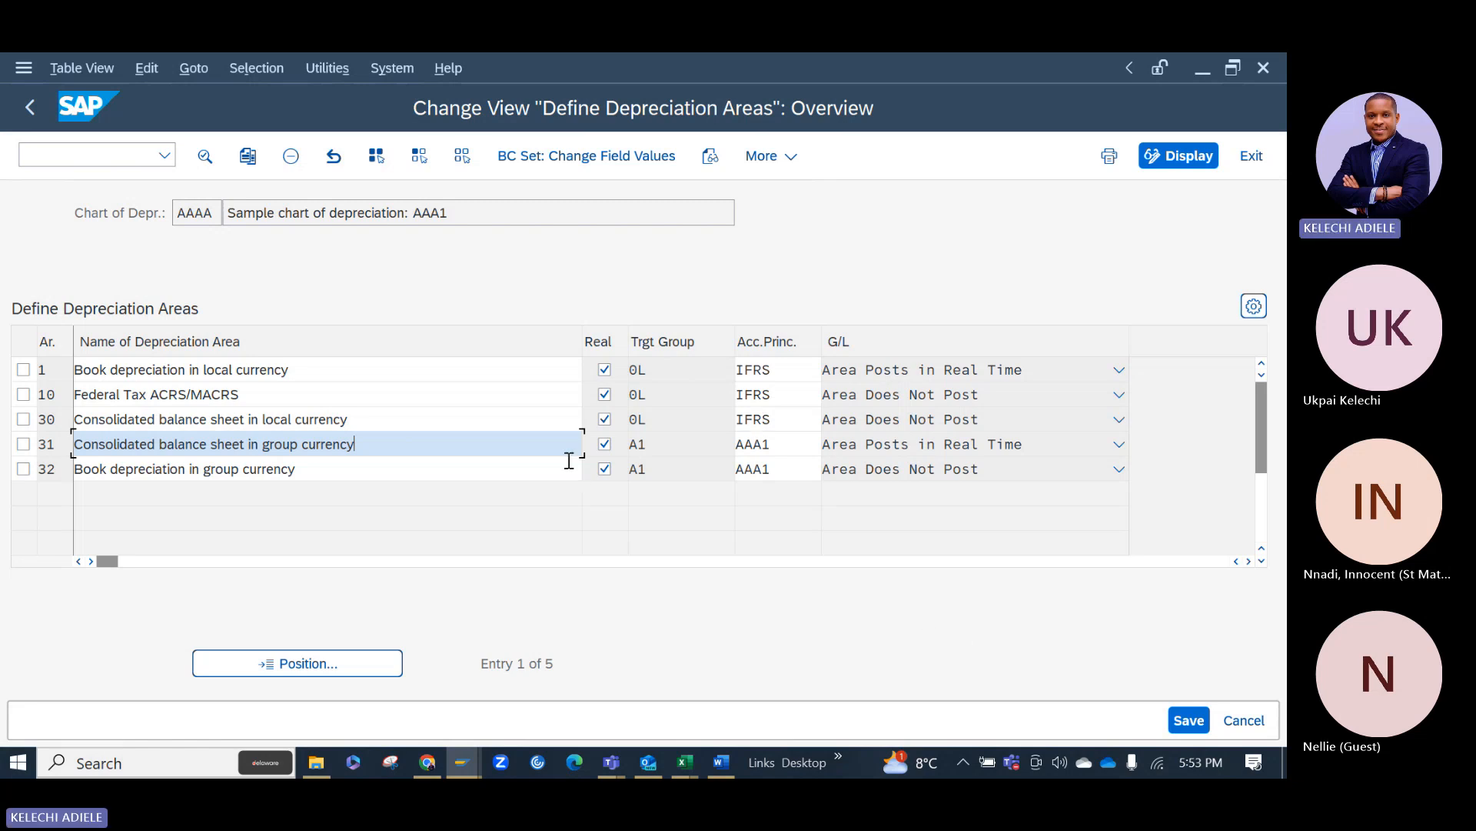
{"action": "left_click", "coordinate": [1189, 727]}
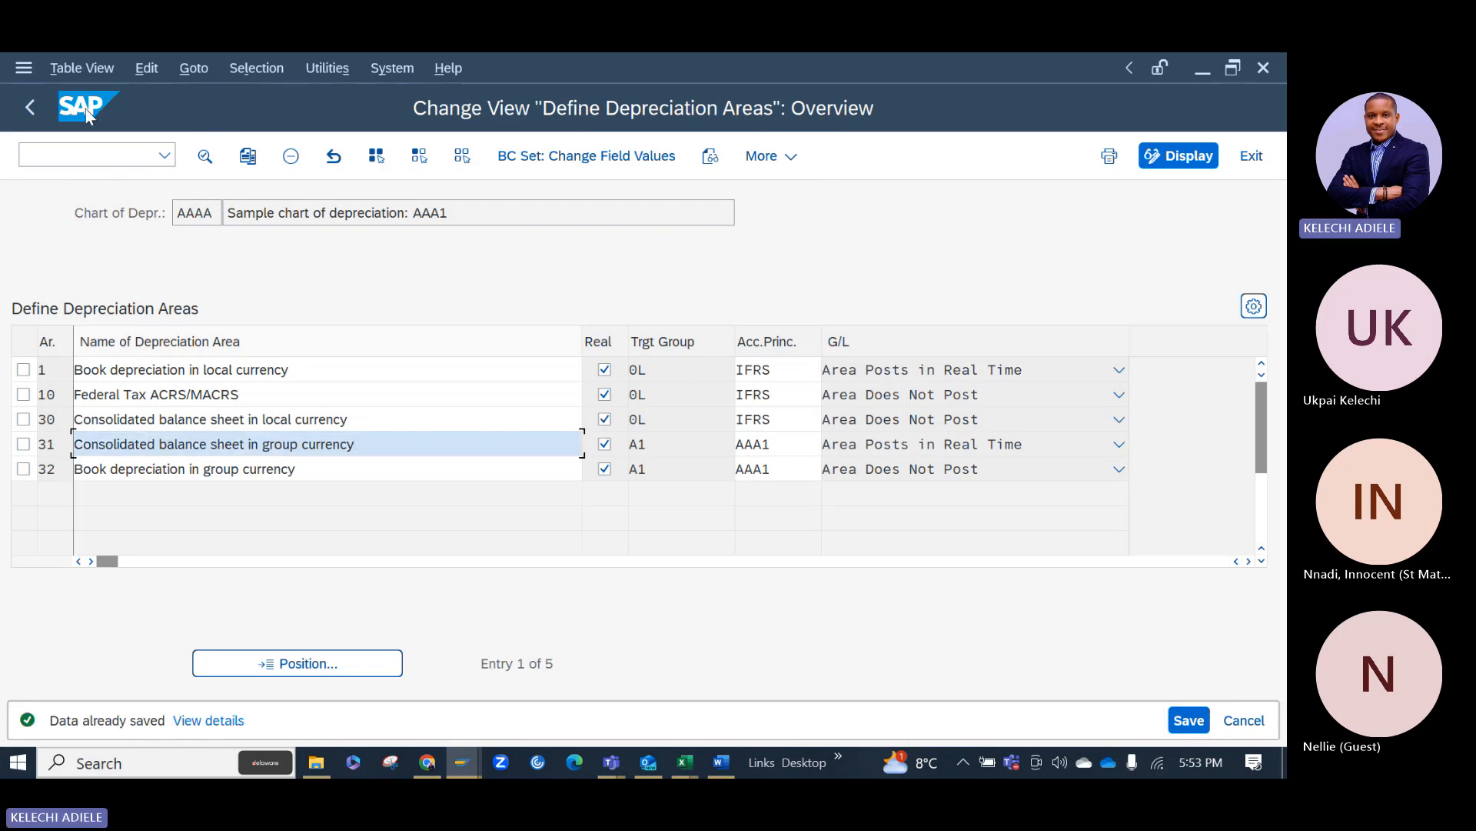
{"action": "left_click", "coordinate": [30, 110]}
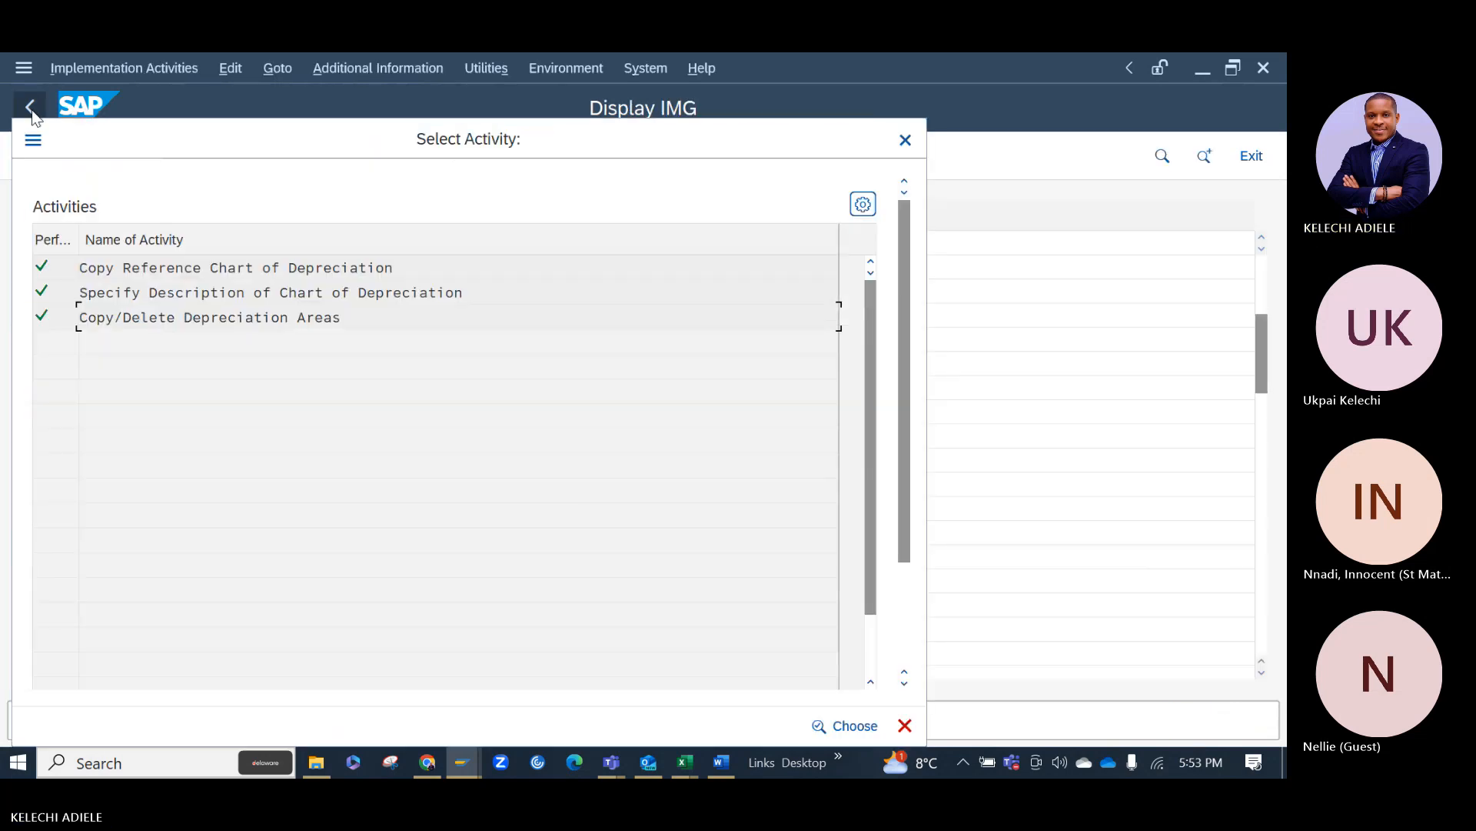
{"action": "left_click", "coordinate": [905, 139]}
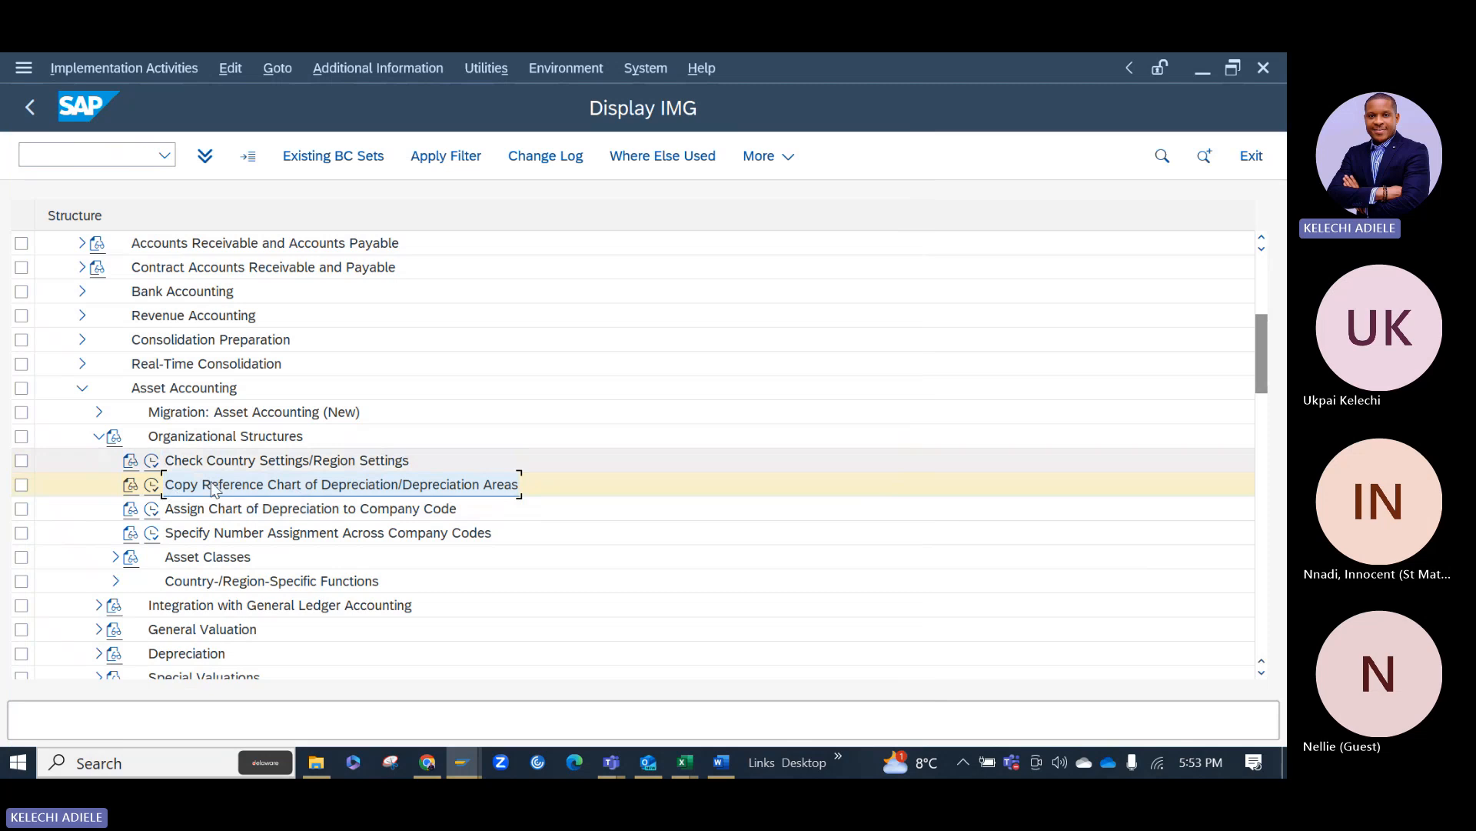
Collapse Organizational Structures and expand Depreciation Areas under General Valuation in Asset Accounting.
{"action": "left_click", "coordinate": [100, 437]}
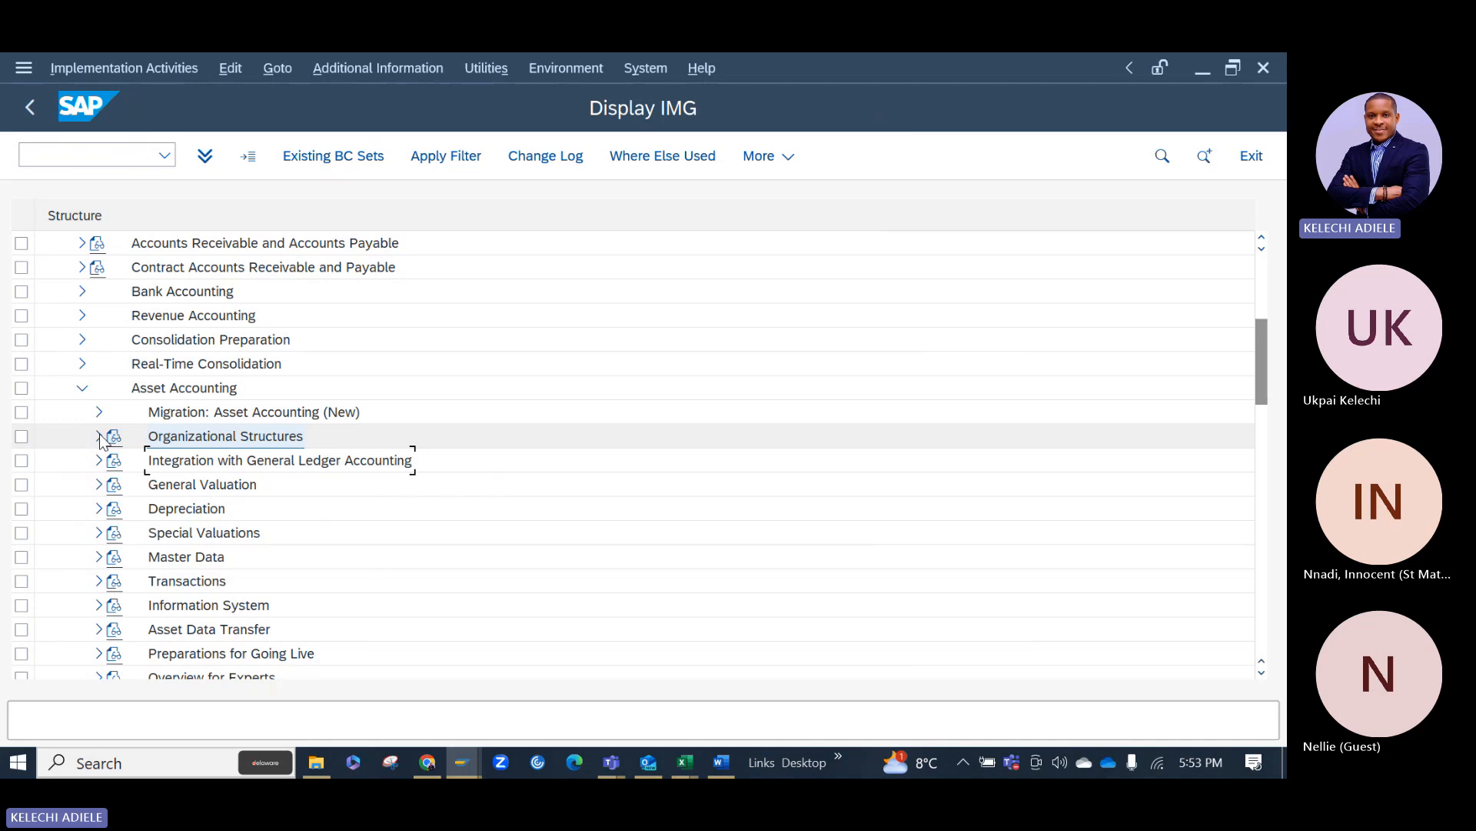
{"action": "left_click", "coordinate": [100, 485]}
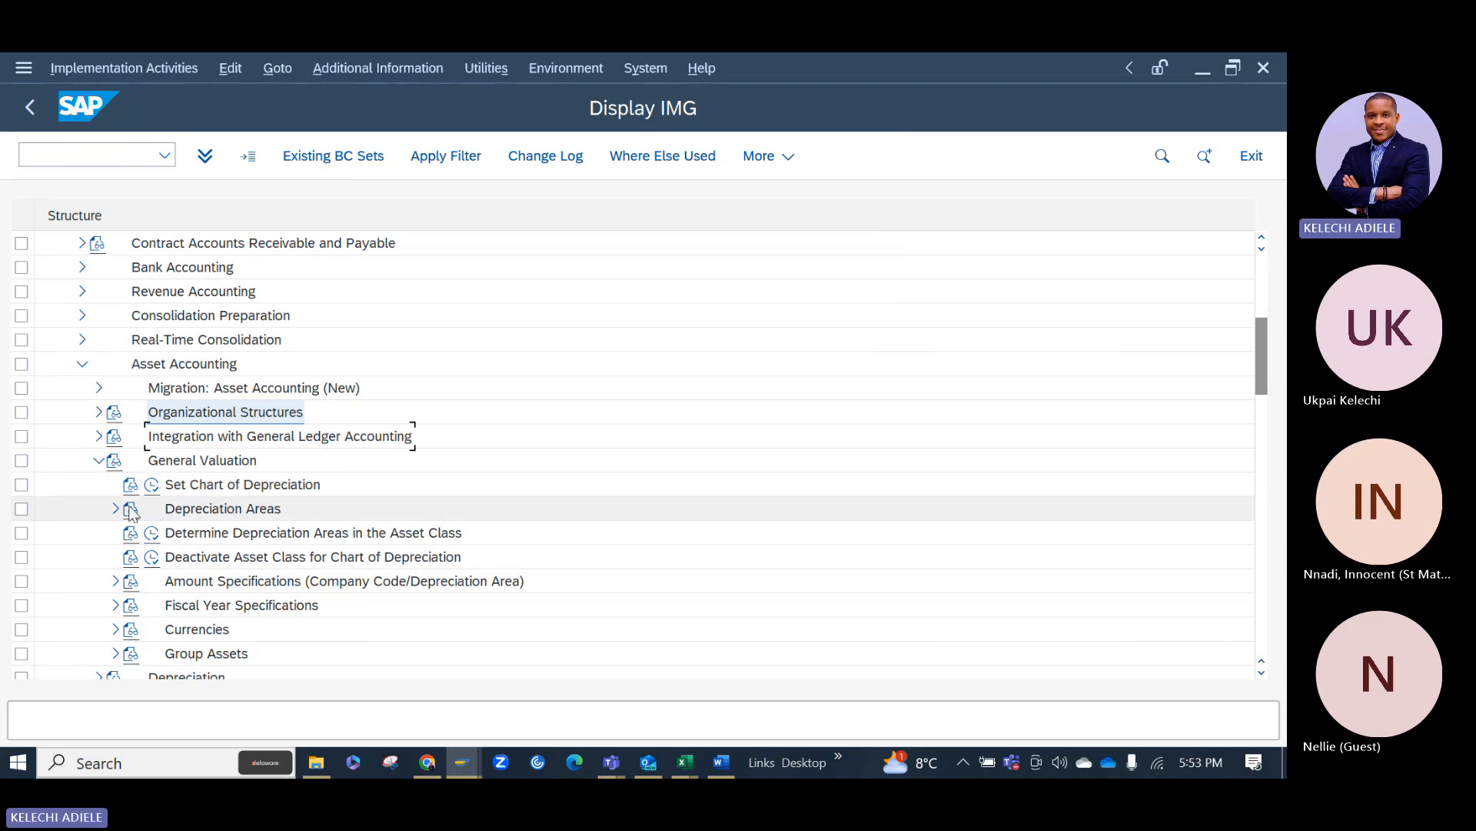
{"action": "left_click", "coordinate": [116, 509]}
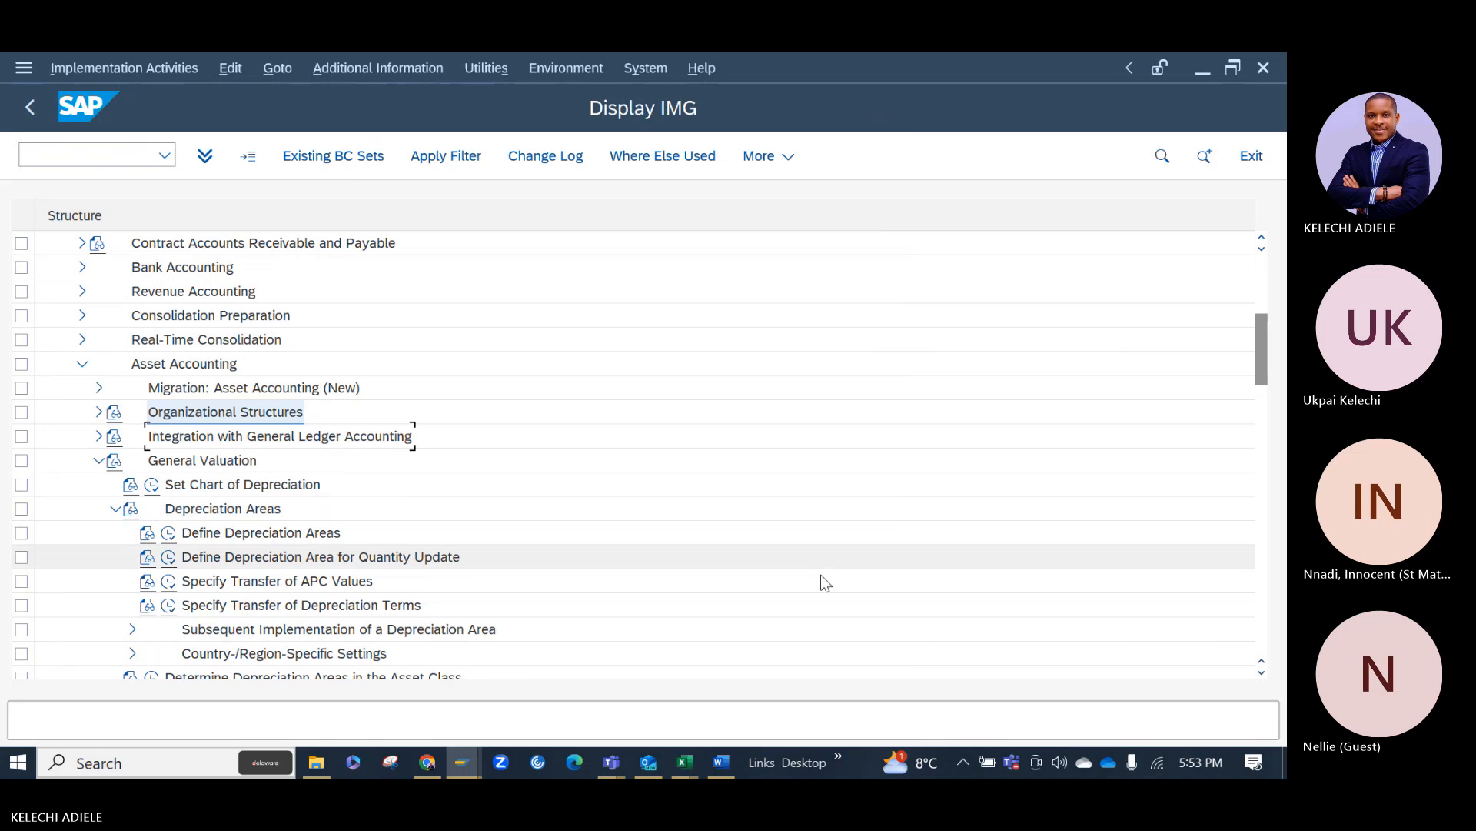
Open Specify Transfer of APC Values and clear the value takeover source of depreciation area 31.
{"action": "left_click_drag", "start_coordinate": [1264, 359], "coordinate": [1264, 385]}
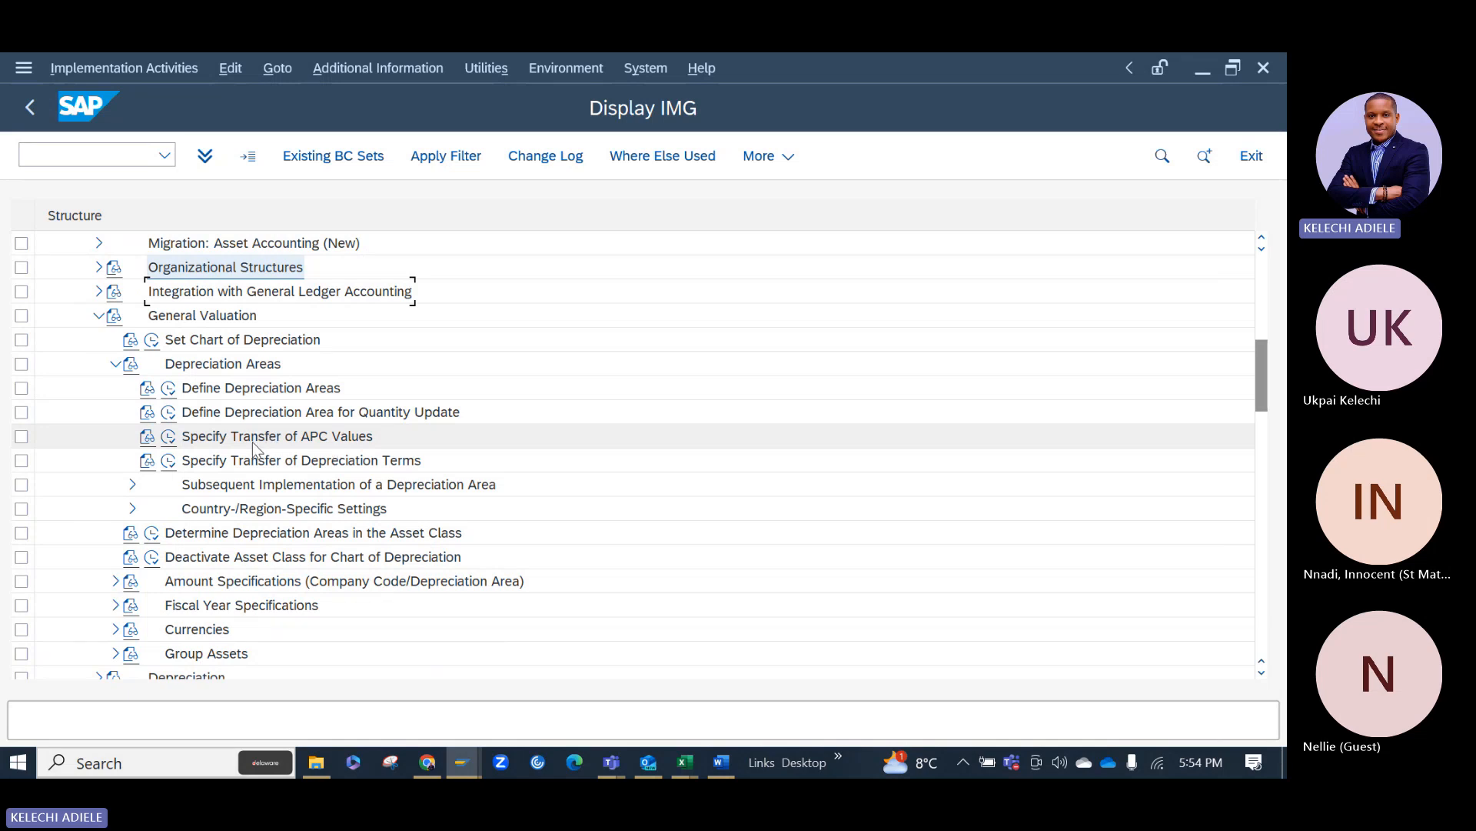
{"action": "left_click", "coordinate": [168, 437]}
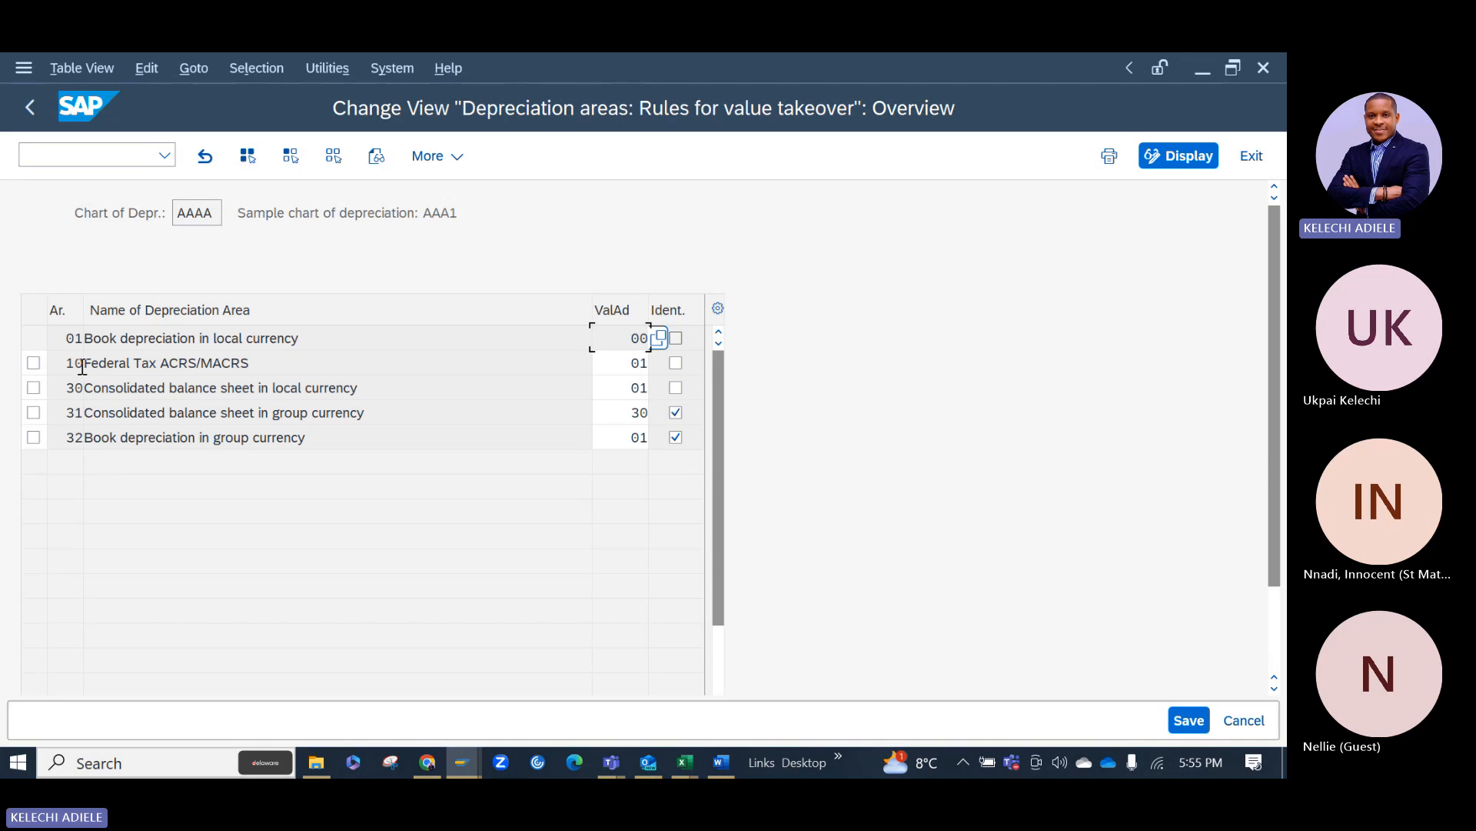
{"action": "double_click", "coordinate": [638, 362]}
{"action": "left_click", "coordinate": [631, 413]}
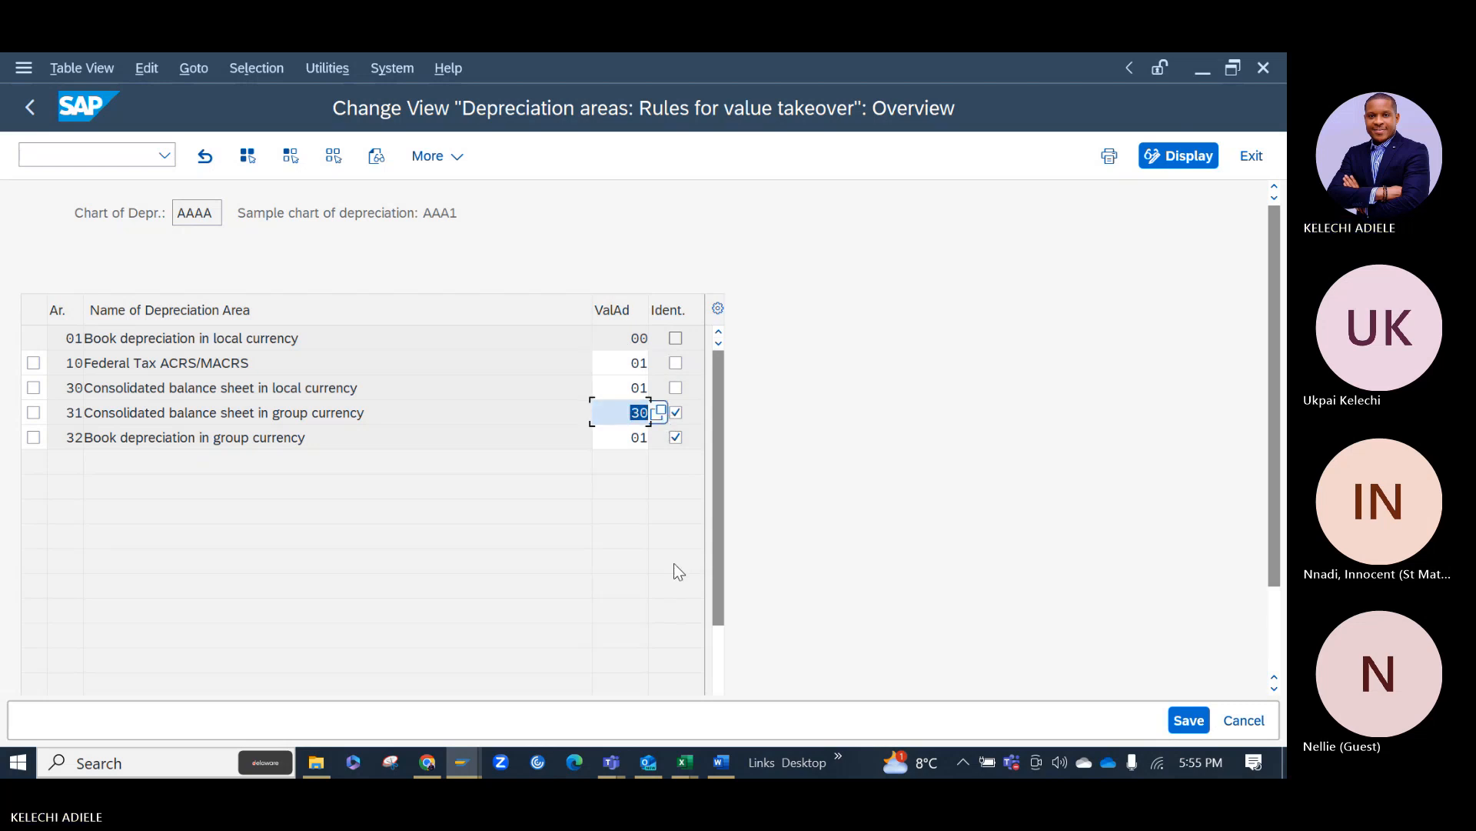
{"action": "key", "text": "BackSpace"}
{"action": "left_click", "coordinate": [845, 460]}
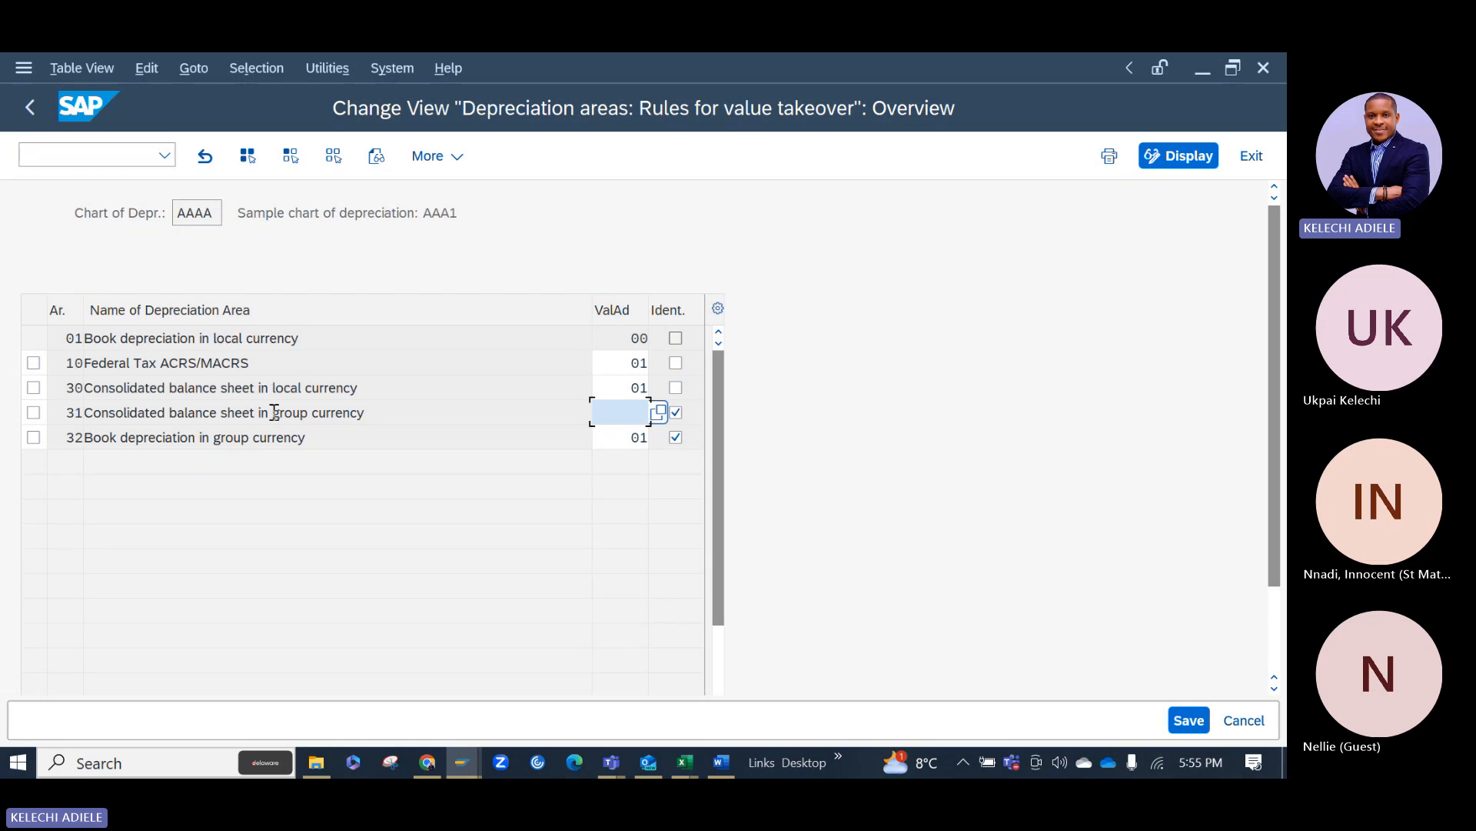
Mark area 30's APC values as identical and set area 32 to take over its values from area 31.
{"action": "left_click", "coordinate": [676, 389]}
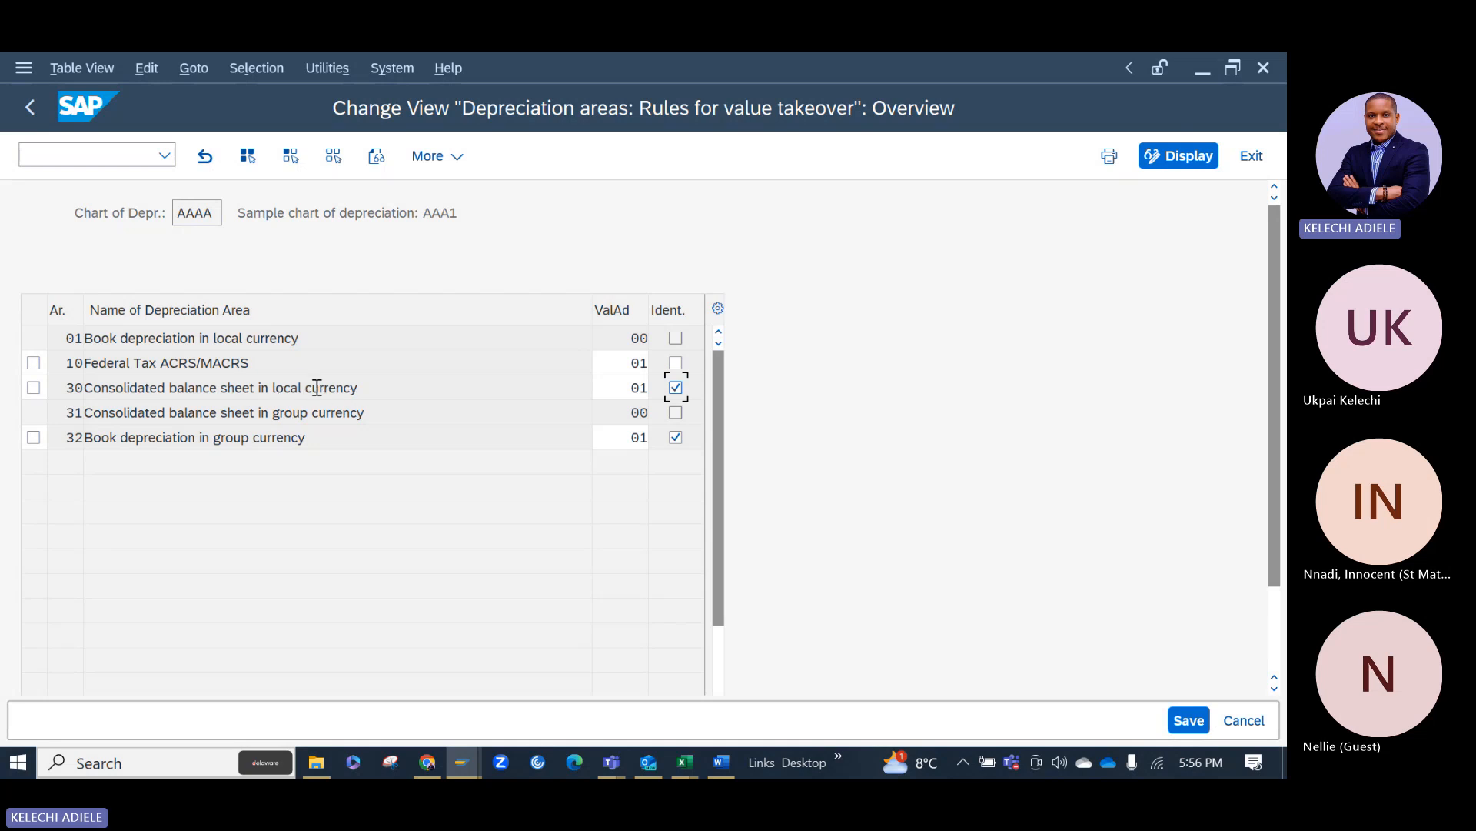
{"action": "left_click", "coordinate": [626, 438]}
{"action": "double_click", "coordinate": [626, 438]}
{"action": "type", "text": "31"}
{"action": "left_click", "coordinate": [845, 461]}
{"action": "key", "text": "F3"}
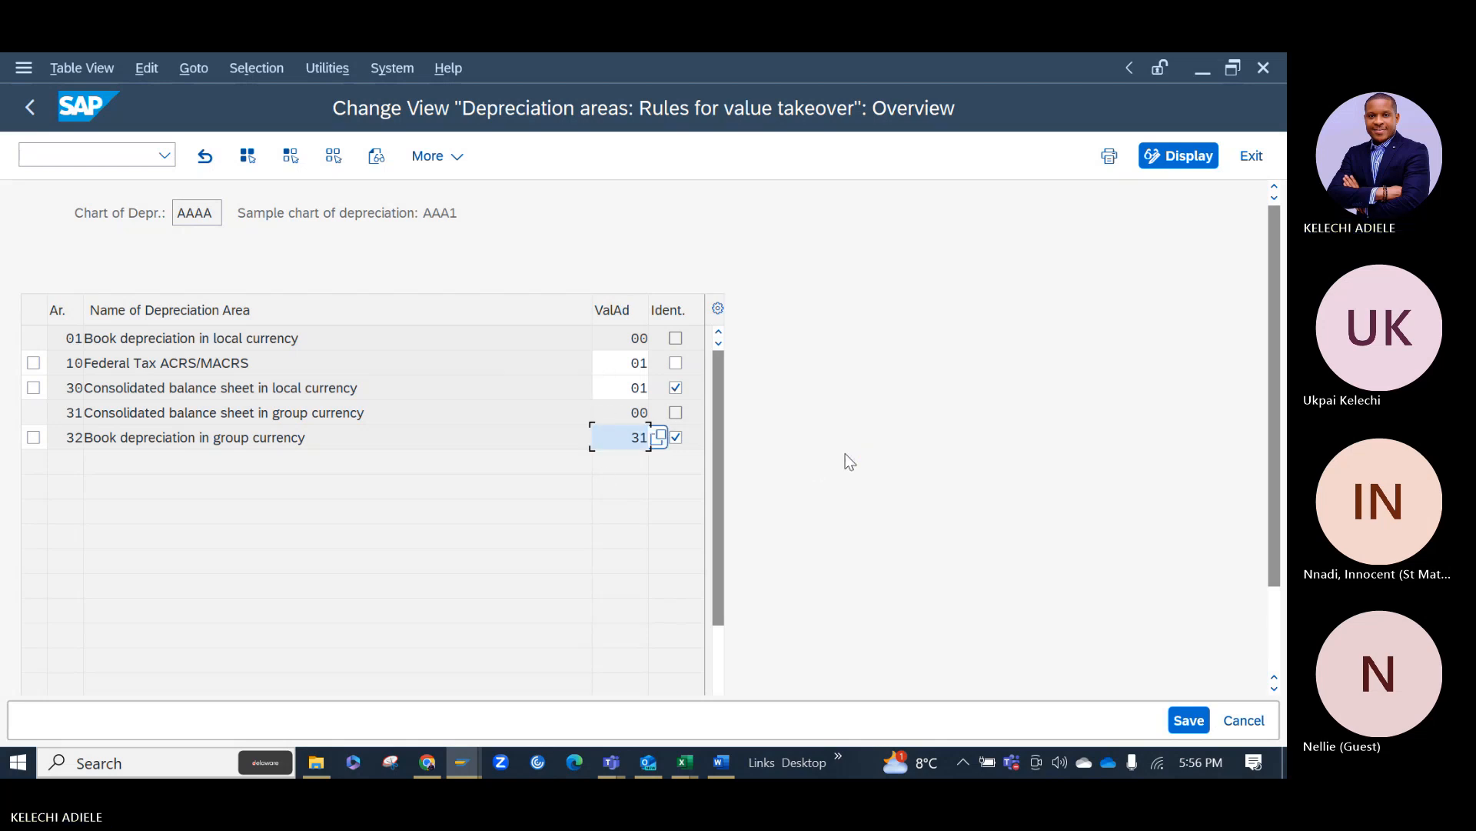
Save the APC value takeover rules under the proposed customizing request and return to the IMG structure.
{"action": "left_click", "coordinate": [1188, 721]}
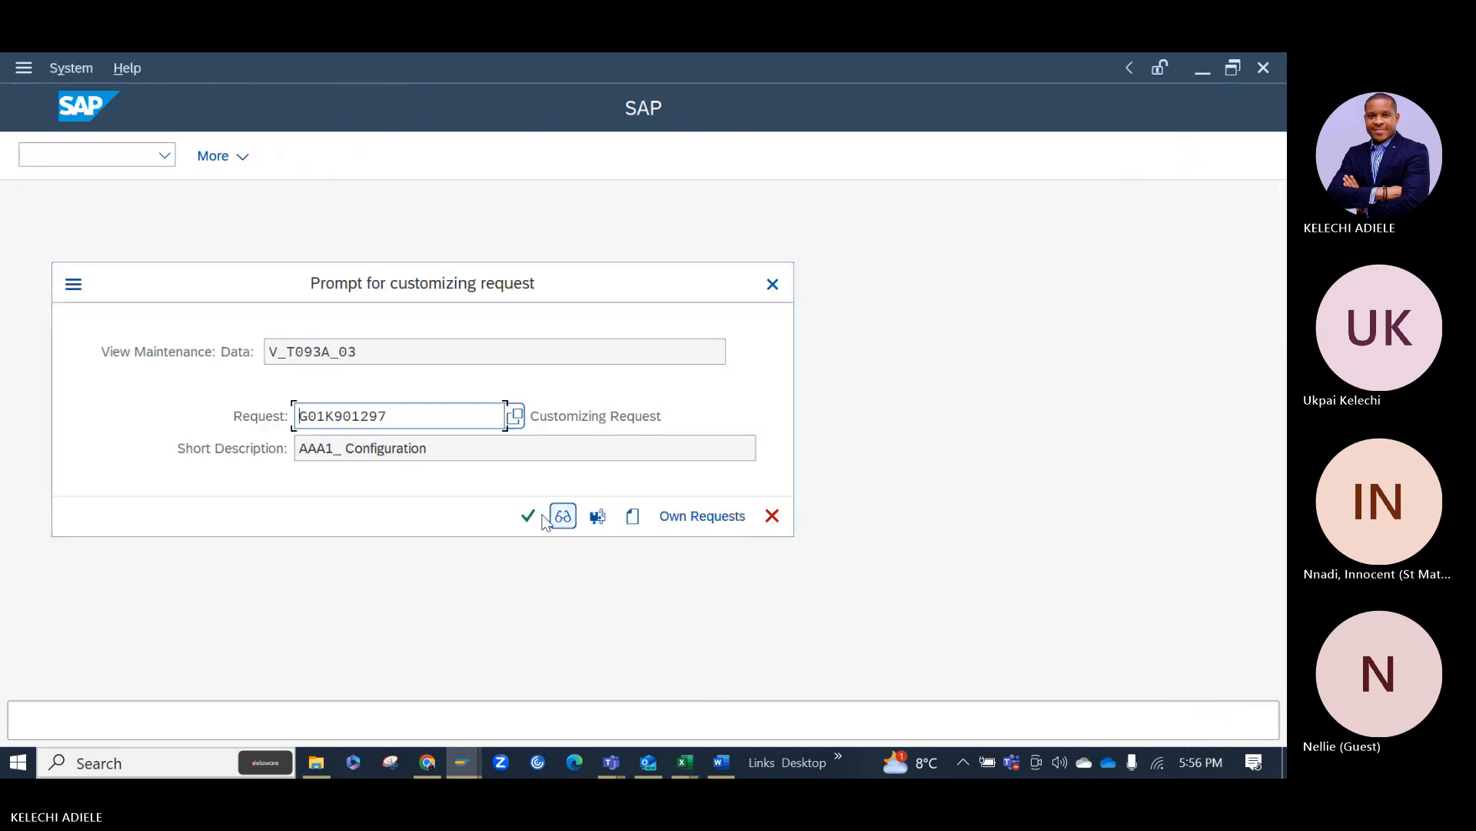
{"action": "left_click", "coordinate": [531, 514]}
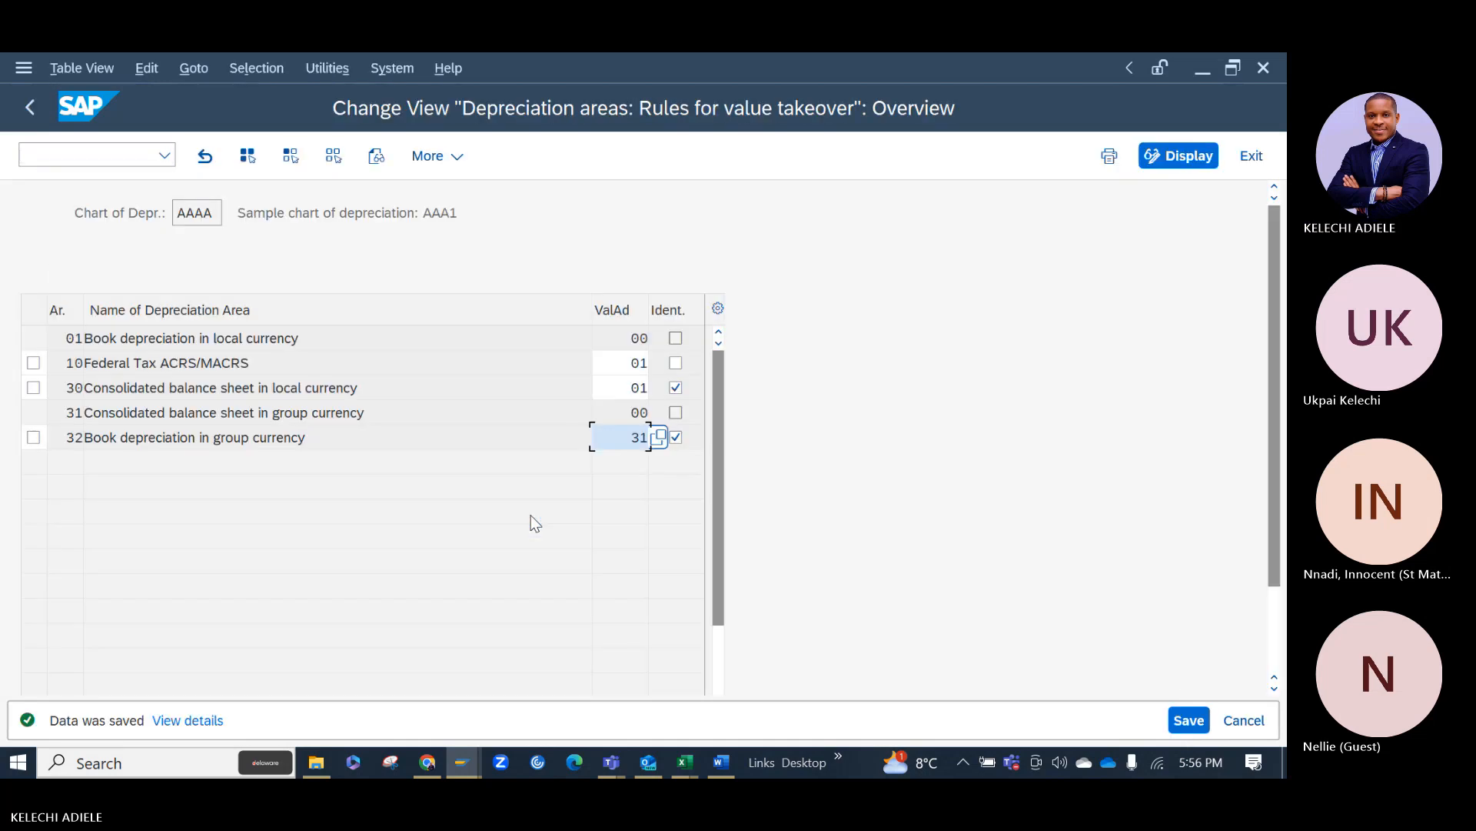
{"action": "left_click", "coordinate": [29, 108]}
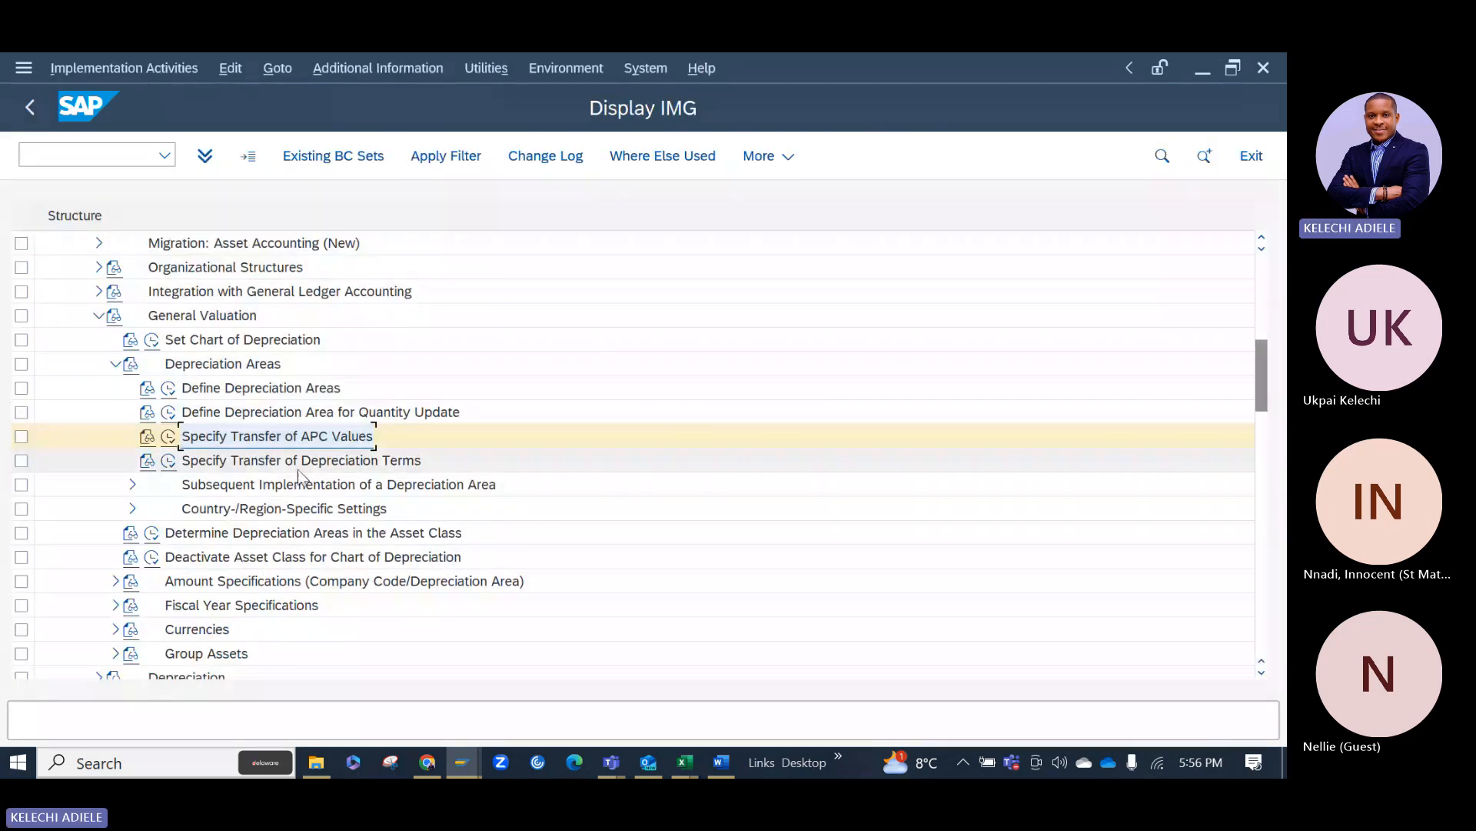
Open Specify Transfer of Depreciation Terms and set the takeover source of area 10 to 01.
{"action": "left_click", "coordinate": [304, 440]}
{"action": "left_click", "coordinate": [168, 461]}
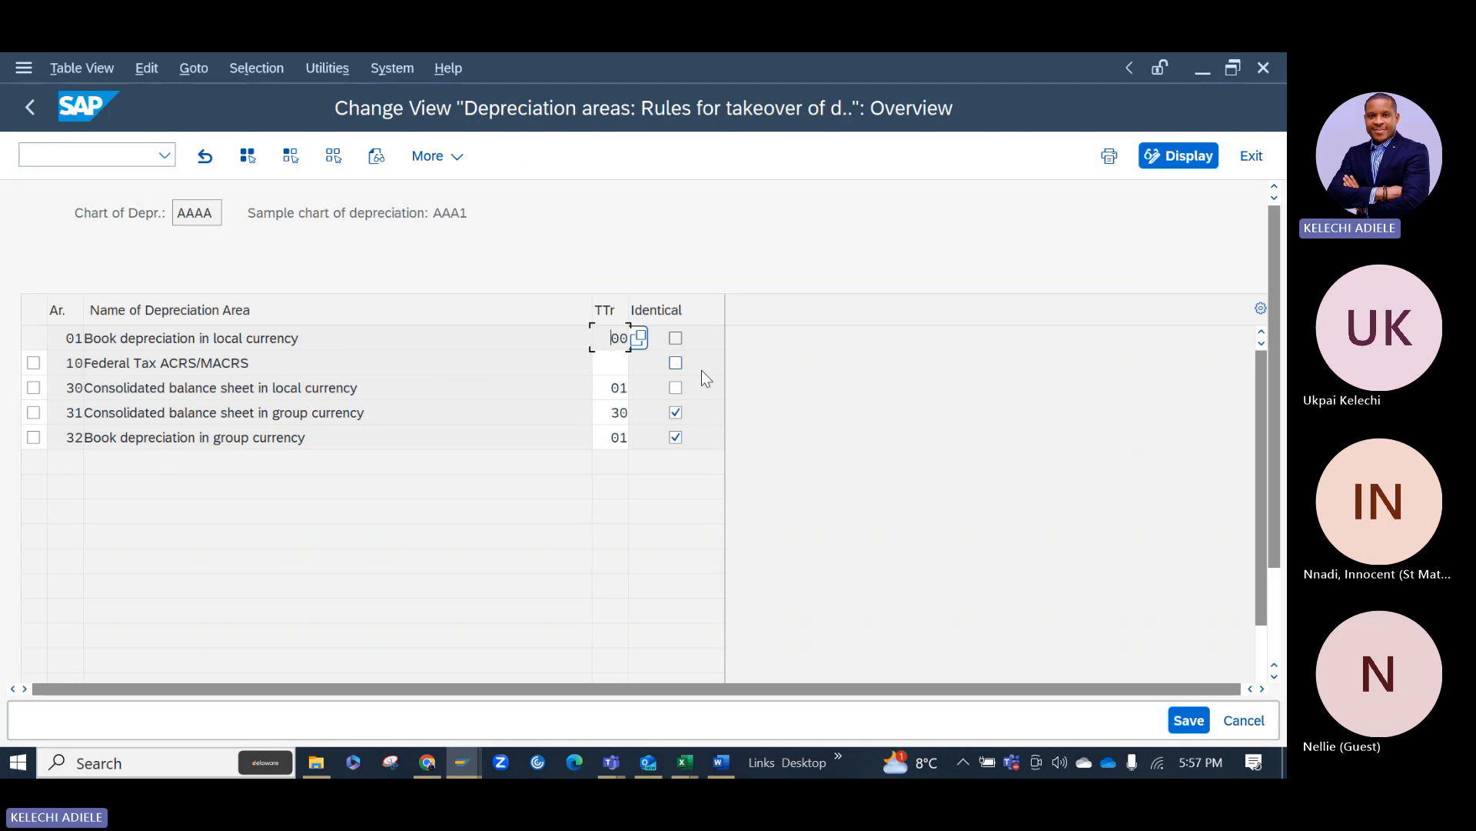
{"action": "left_click", "coordinate": [621, 365]}
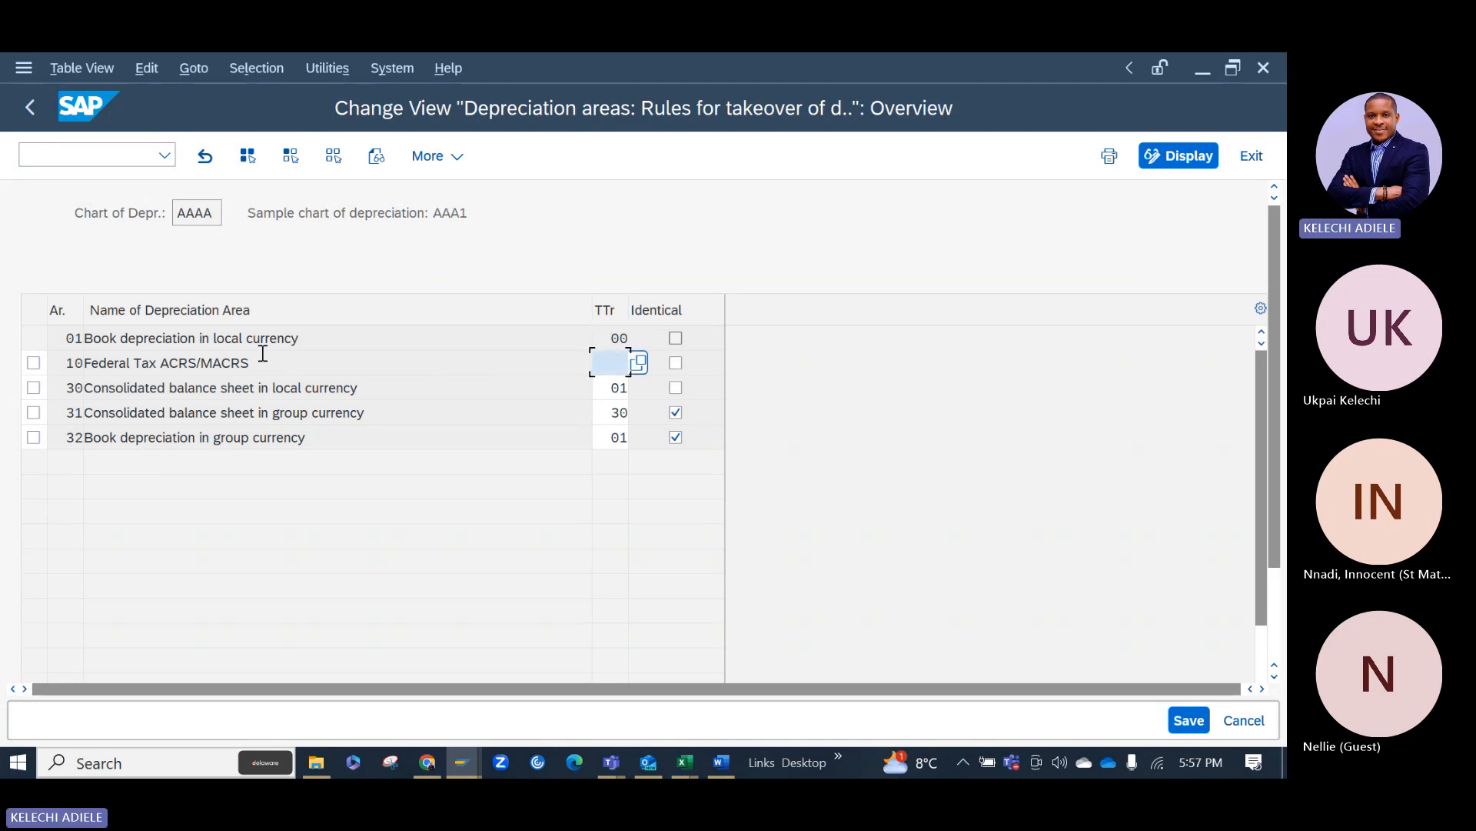
{"action": "type", "text": "01"}
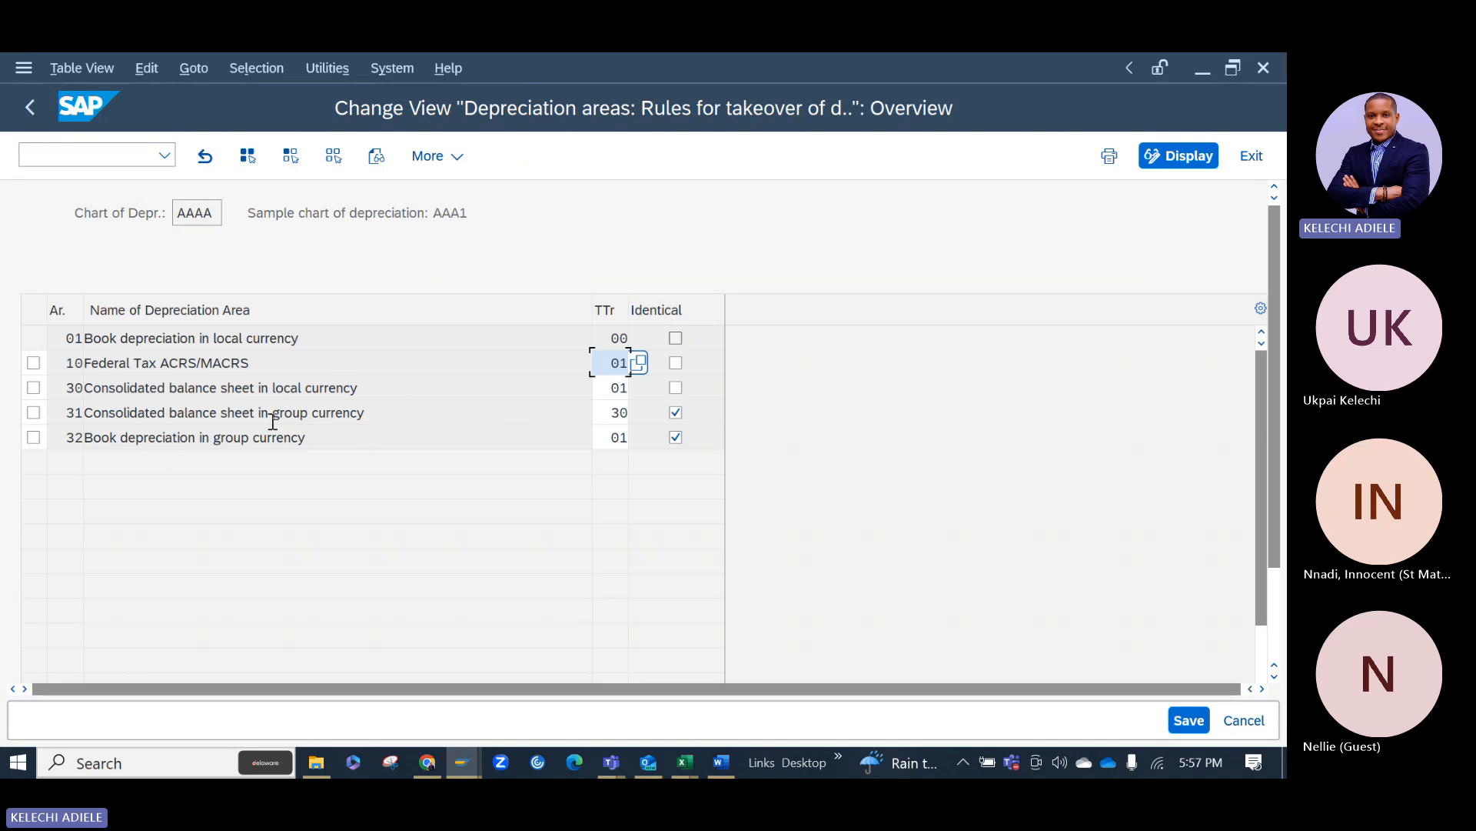
Mark area 30's depreciation terms as identical, and clear area 31's takeover source and identical setting.
{"action": "double_click", "coordinate": [604, 411]}
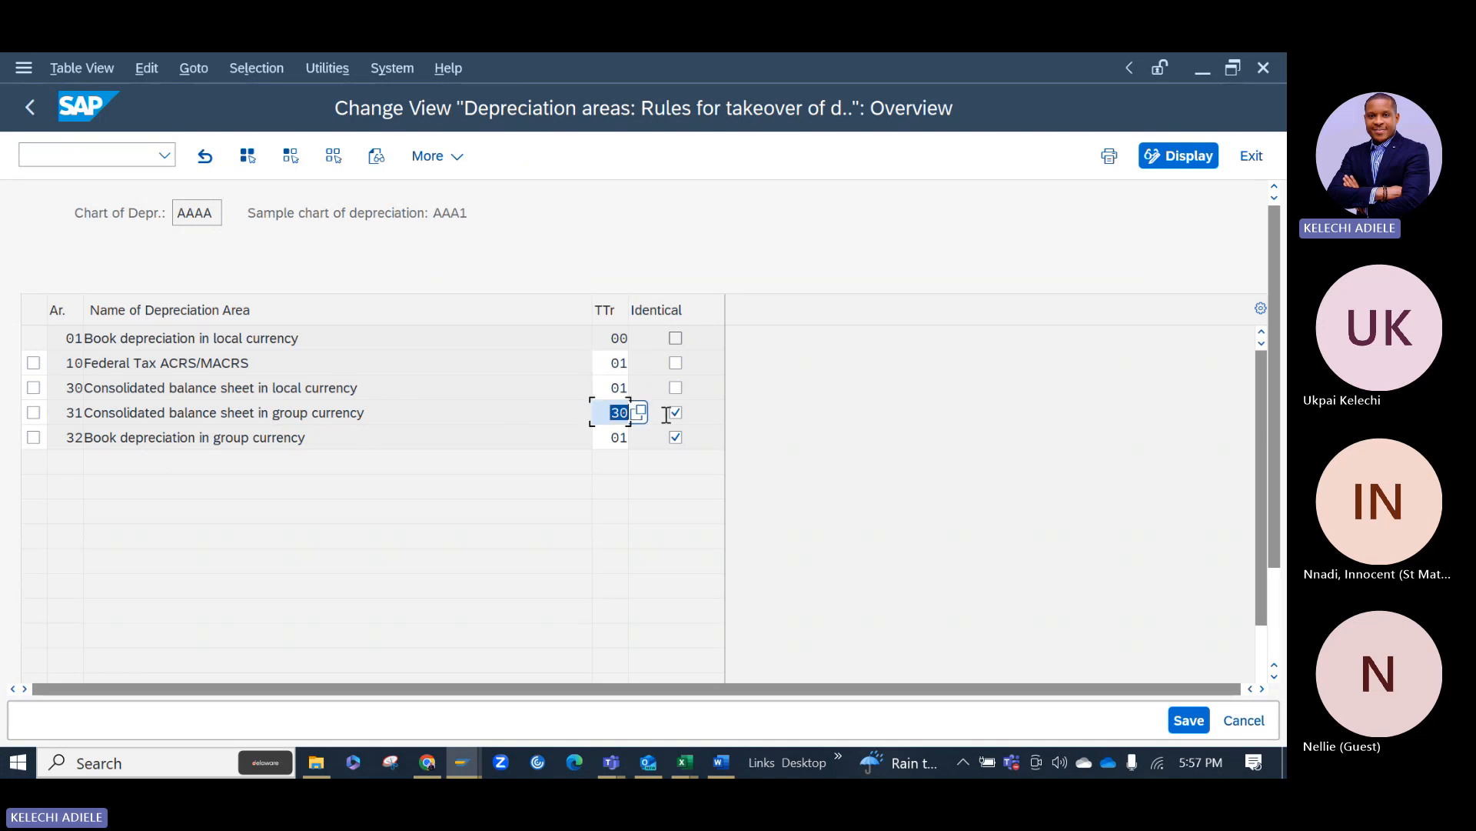
{"action": "key", "text": "BackSpace"}
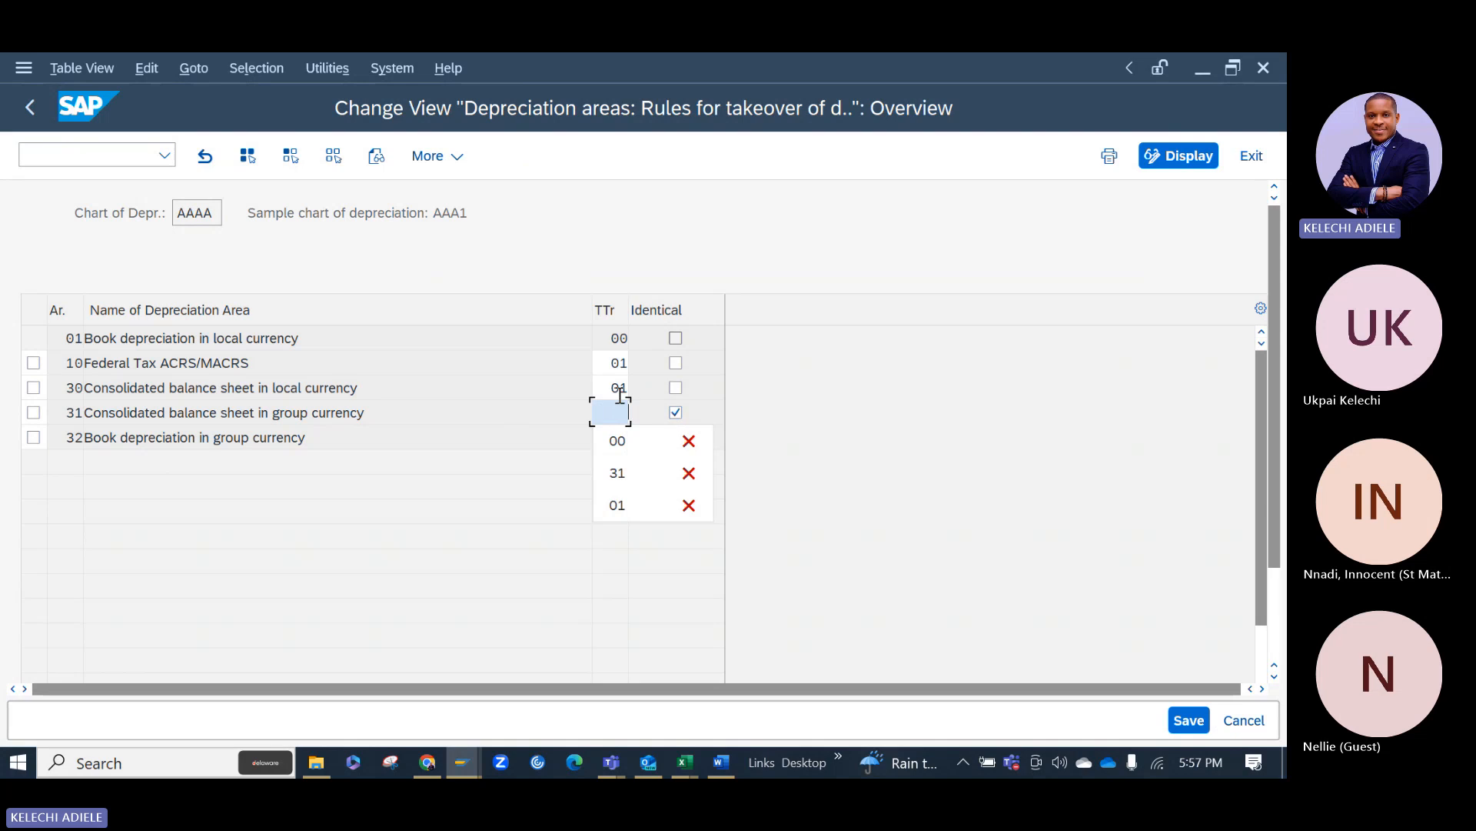
{"action": "left_click", "coordinate": [795, 413]}
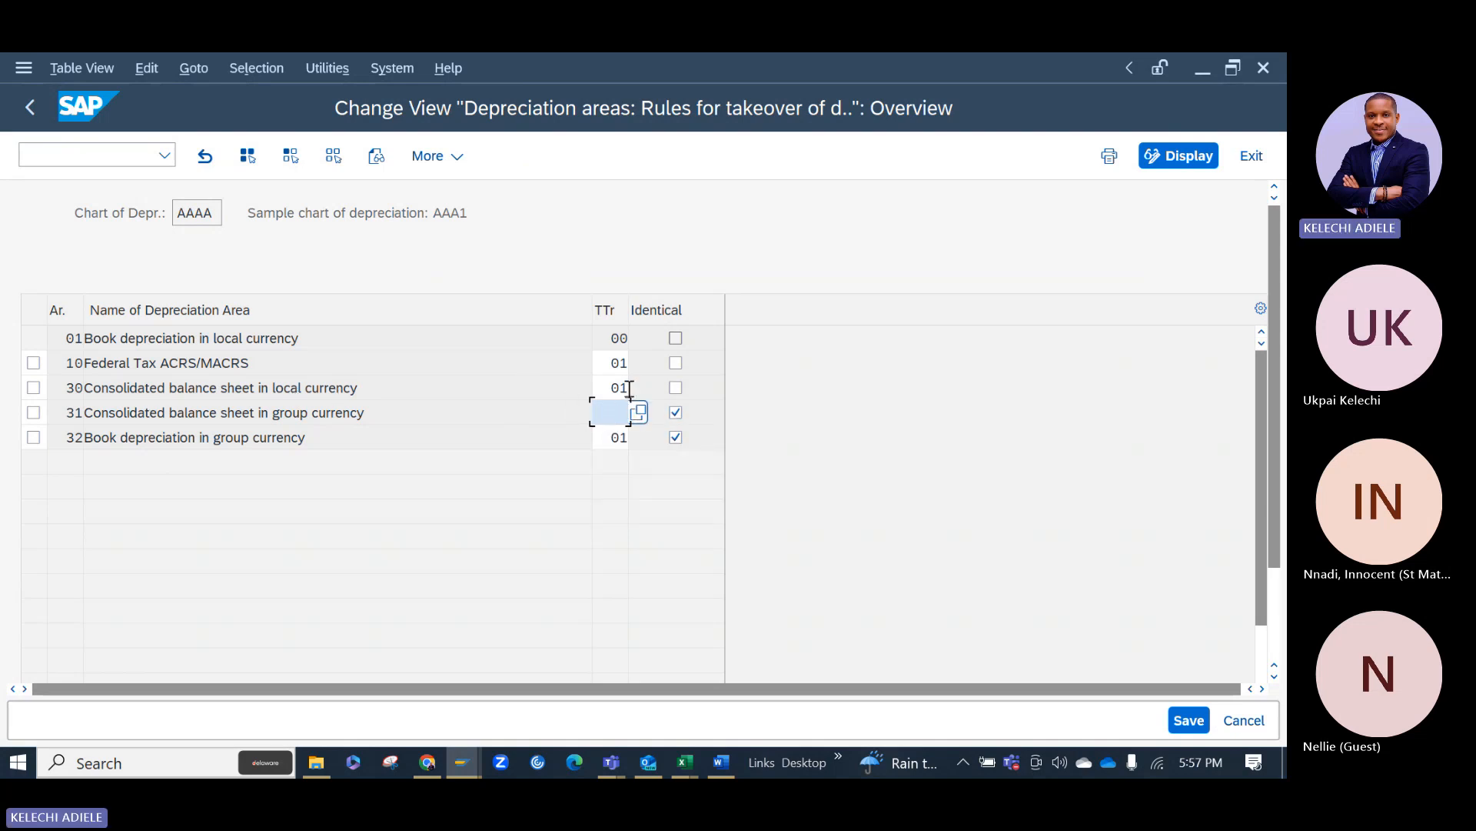
{"action": "left_click", "coordinate": [676, 389]}
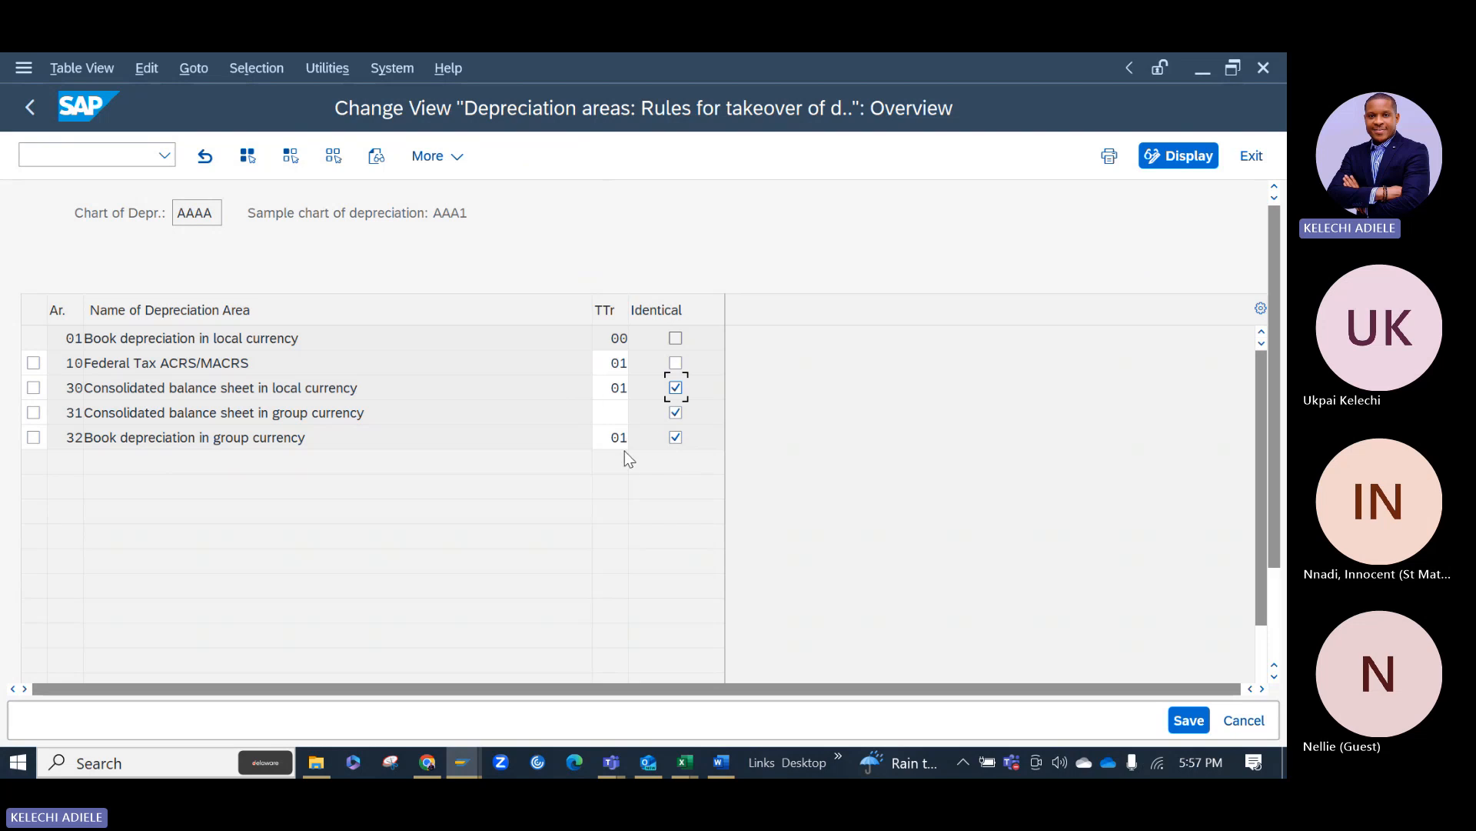
{"action": "left_click", "coordinate": [675, 413]}
{"action": "key", "text": "Return"}
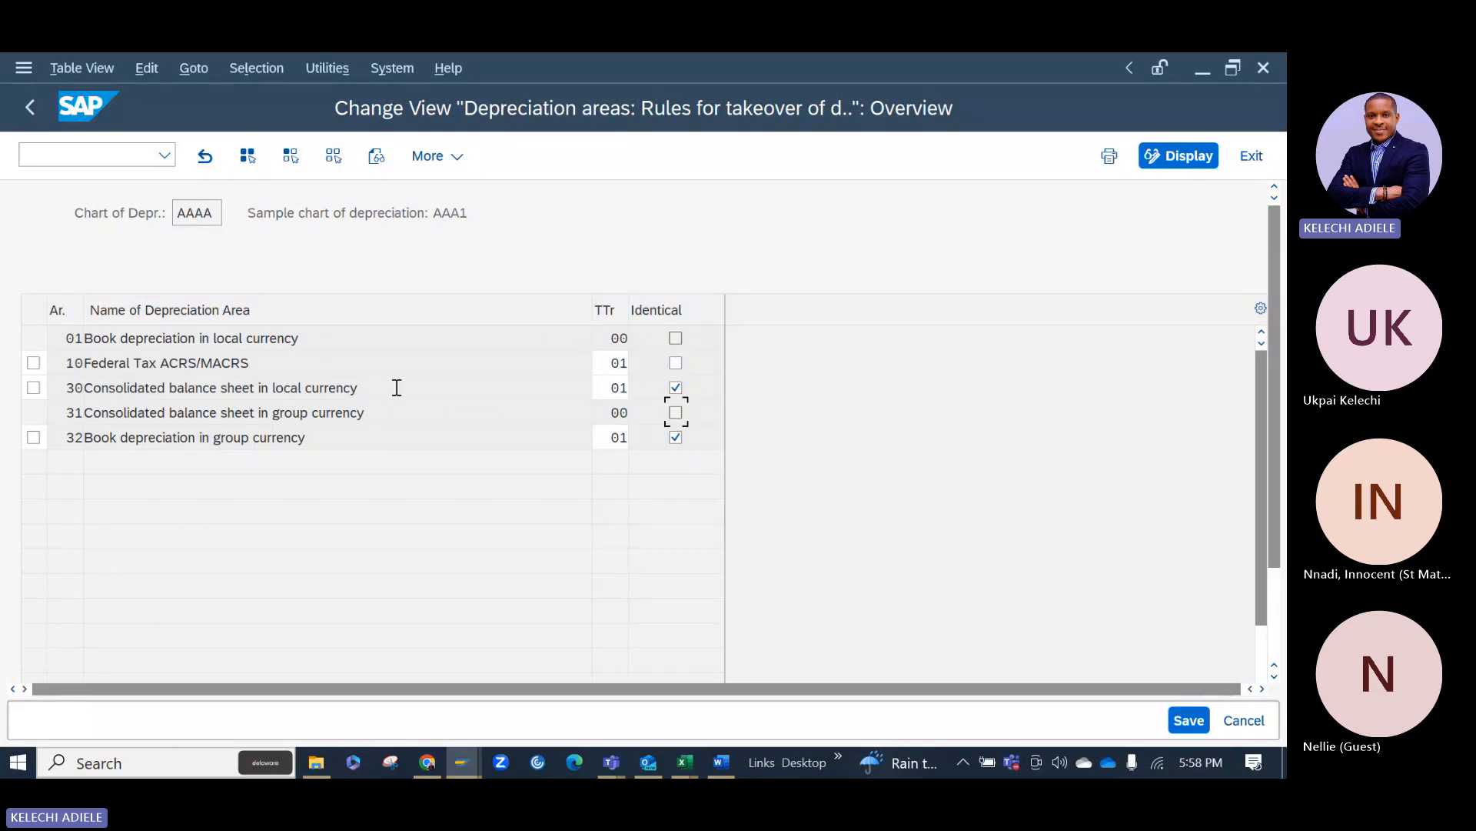
Set area 32, Book depreciation in group currency, to take over its depreciation terms from area 31.
{"action": "double_click", "coordinate": [619, 437]}
{"action": "type", "text": "3"}
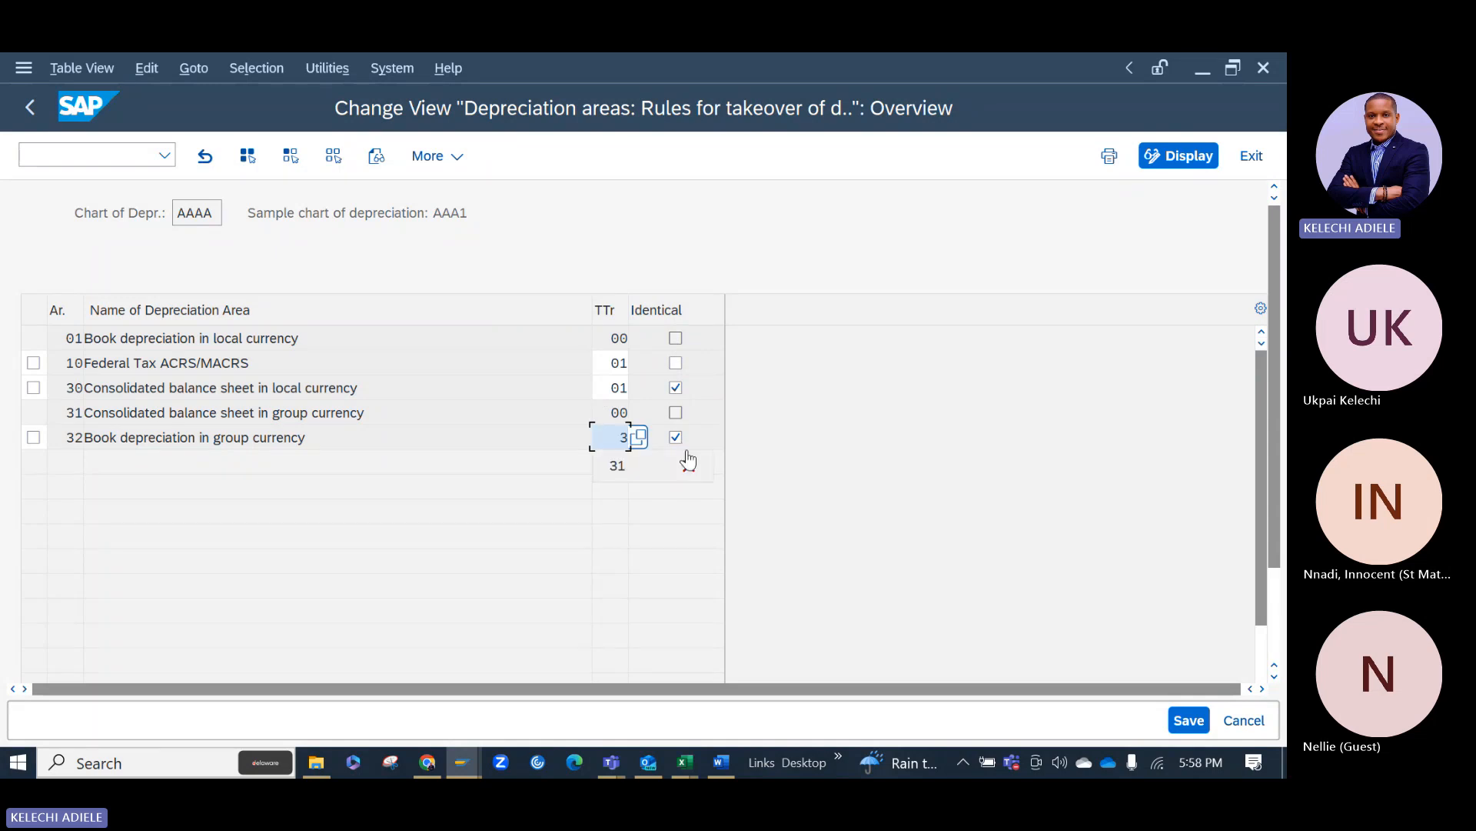
{"action": "left_click", "coordinate": [688, 462]}
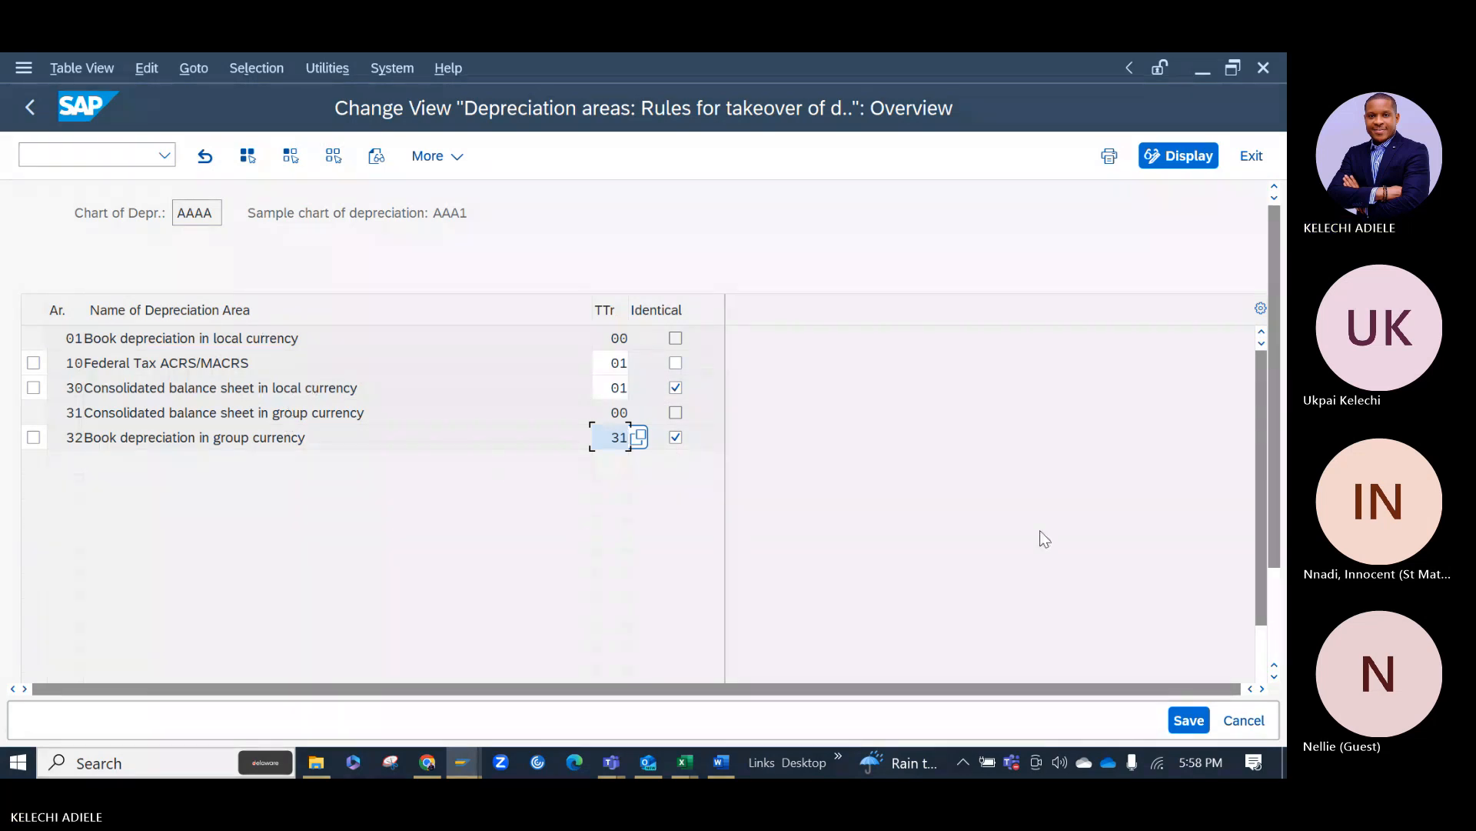
Save the depreciation terms takeover rules, accept the customizing request, and return to the IMG structure.
{"action": "left_click", "coordinate": [1189, 719]}
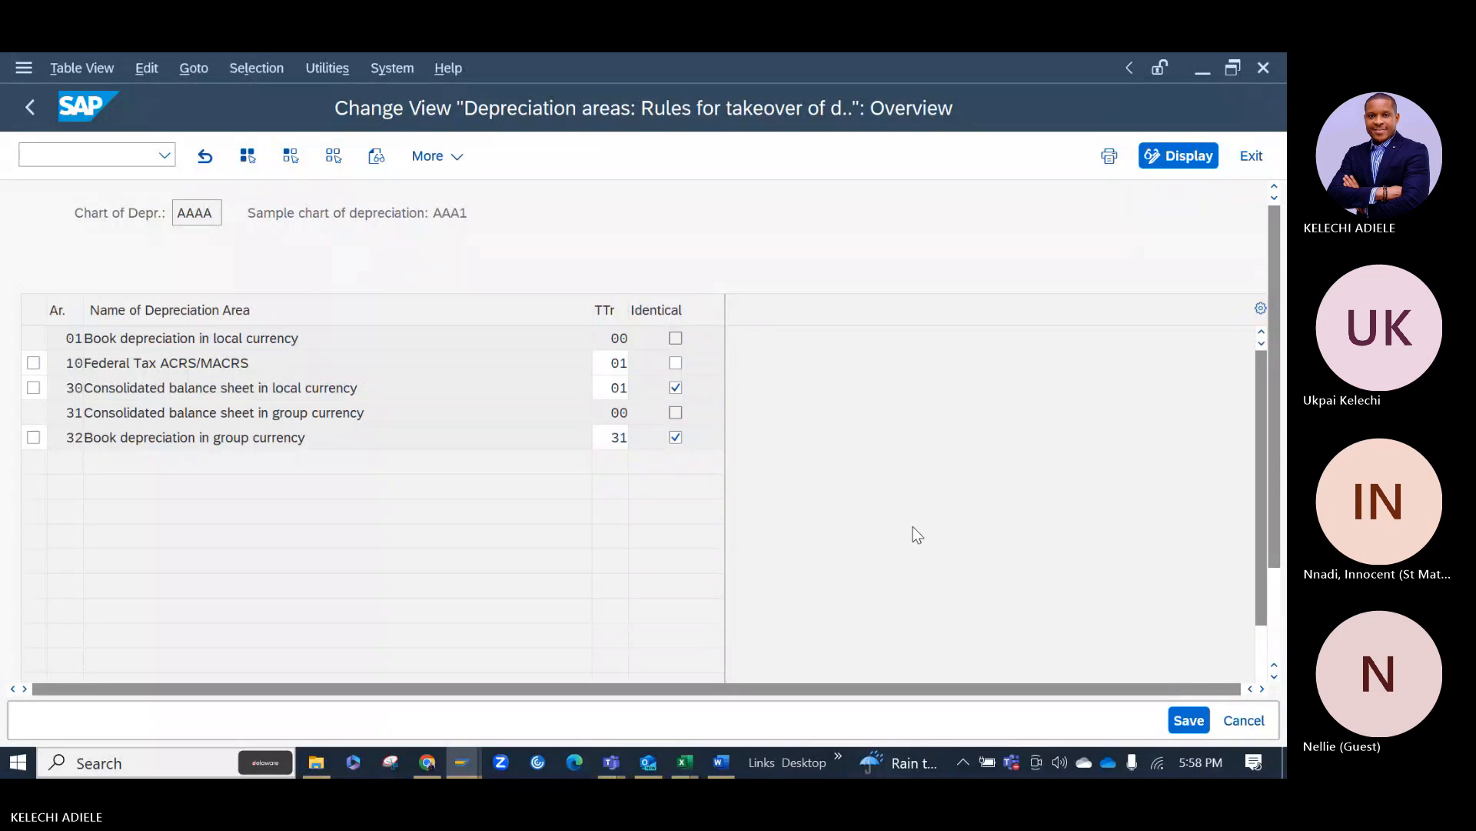
{"action": "left_click", "coordinate": [530, 515]}
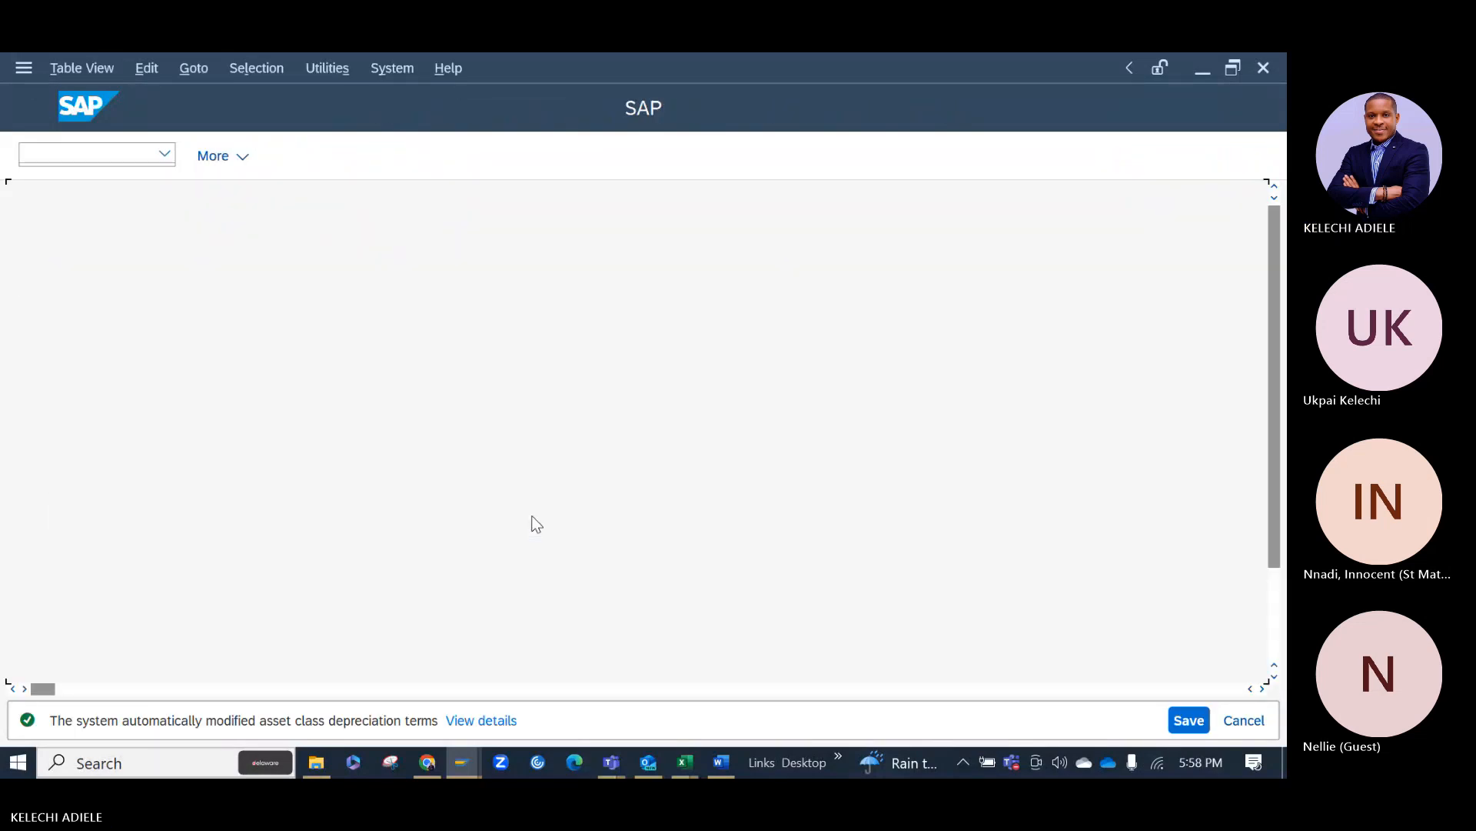
{"action": "left_click", "coordinate": [25, 103]}
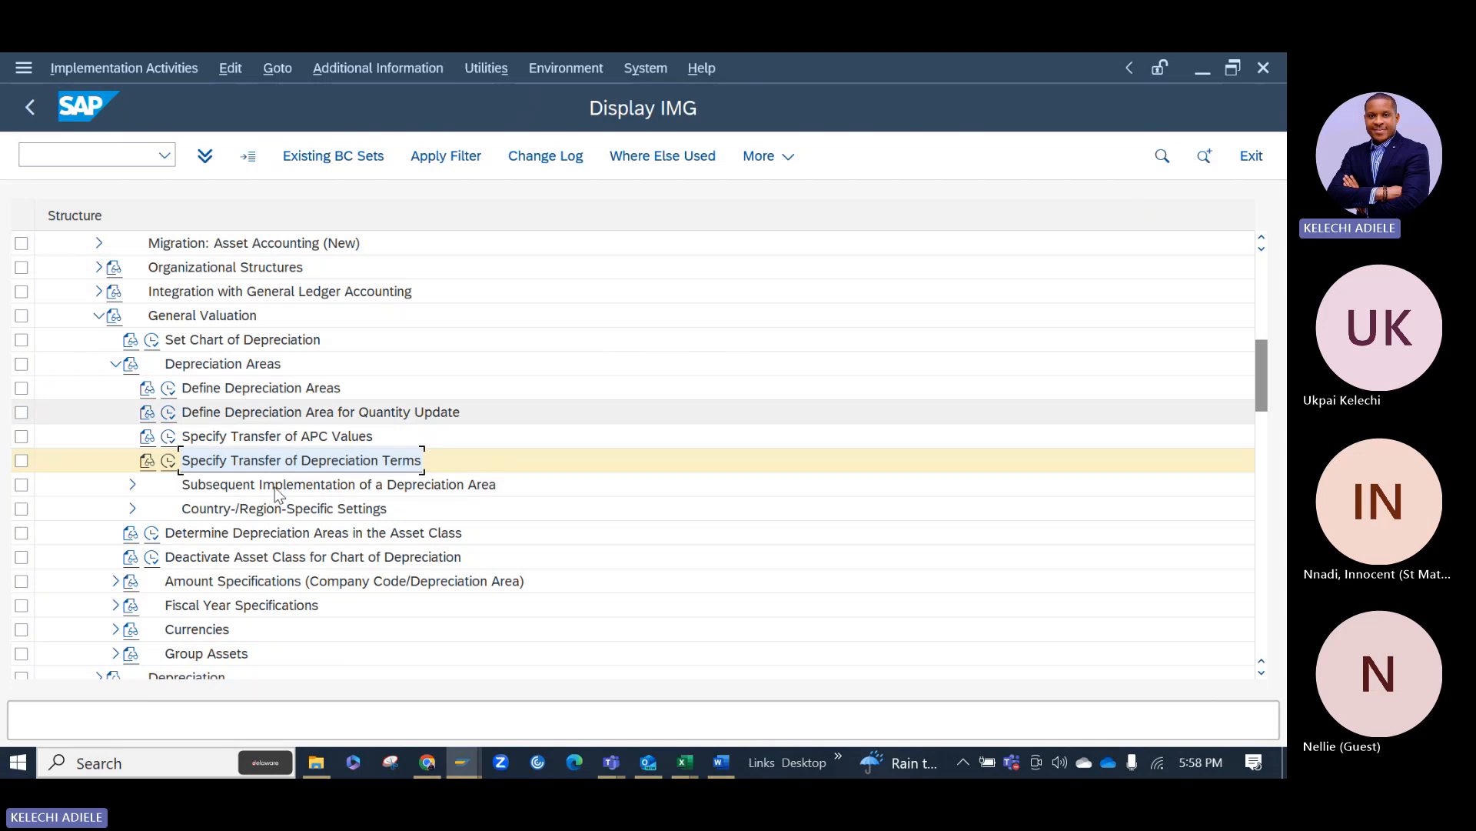
Expand Currencies under General Valuation and check the company codes in Define Depreciation Areas for Foreign Currencies before returning to the IMG.
{"action": "left_click_drag", "start_coordinate": [1266, 386], "coordinate": [1266, 399]}
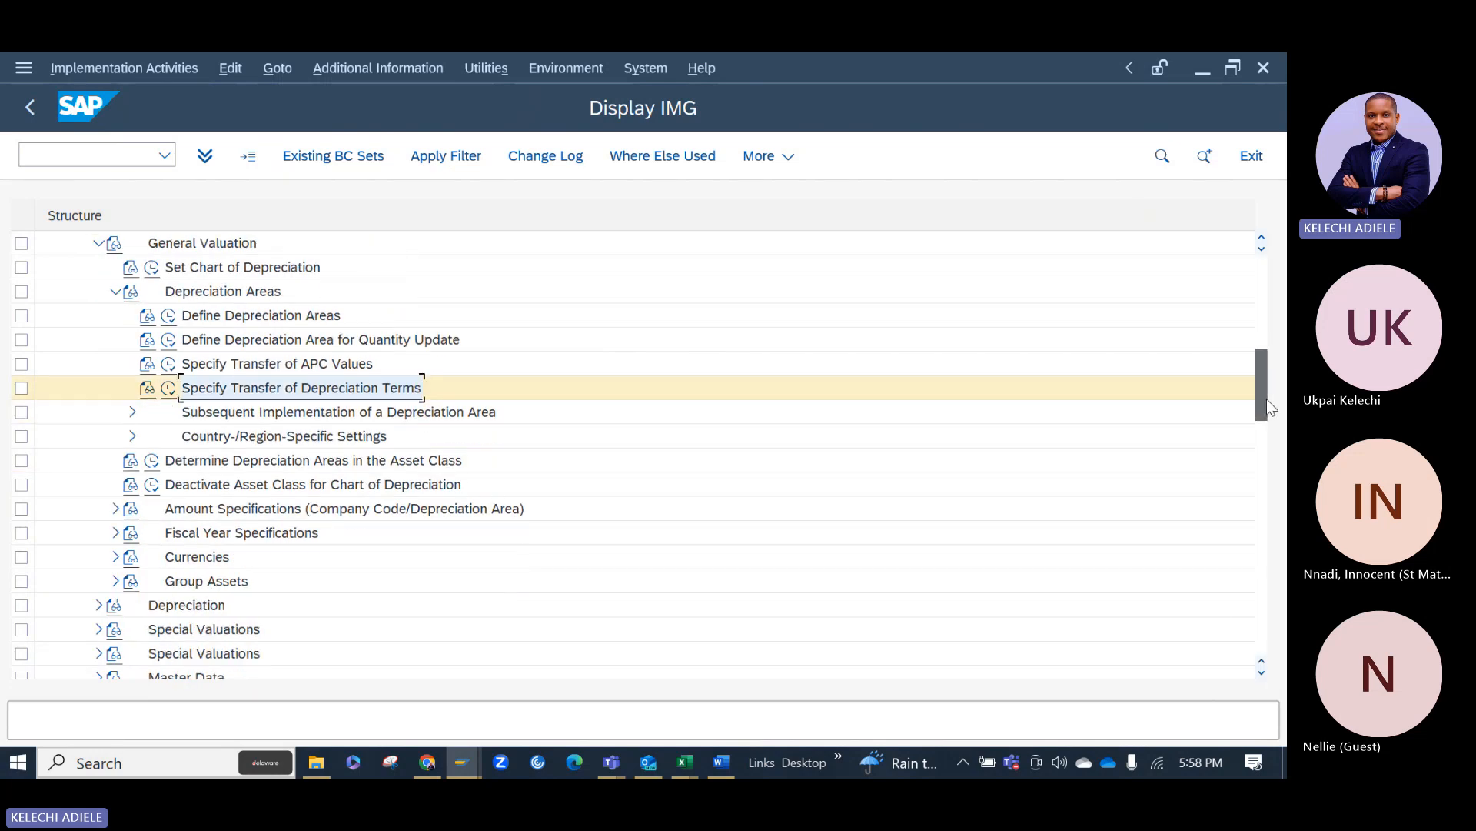
{"action": "left_click", "coordinate": [115, 559]}
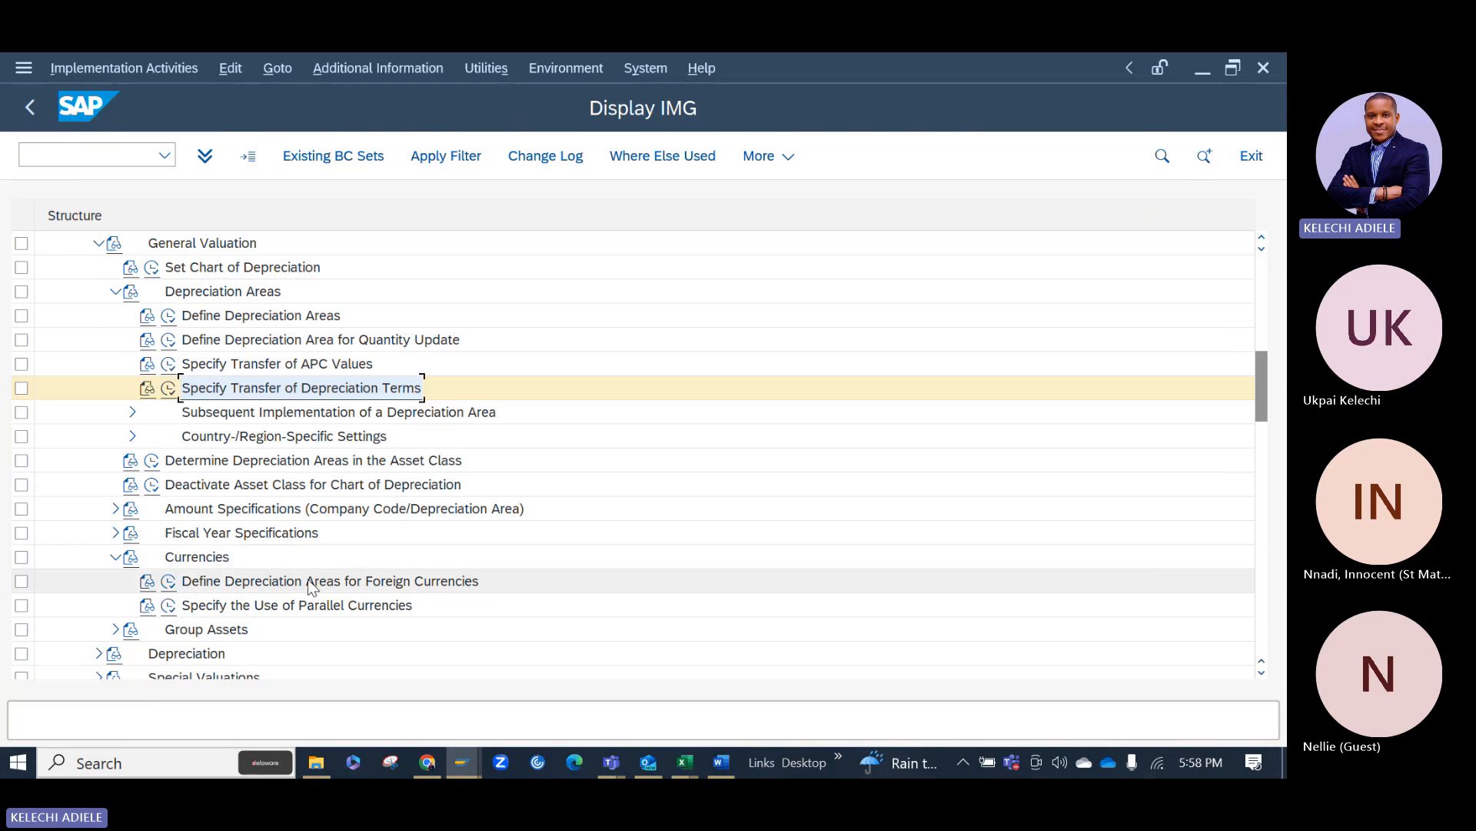
{"action": "left_click", "coordinate": [169, 583]}
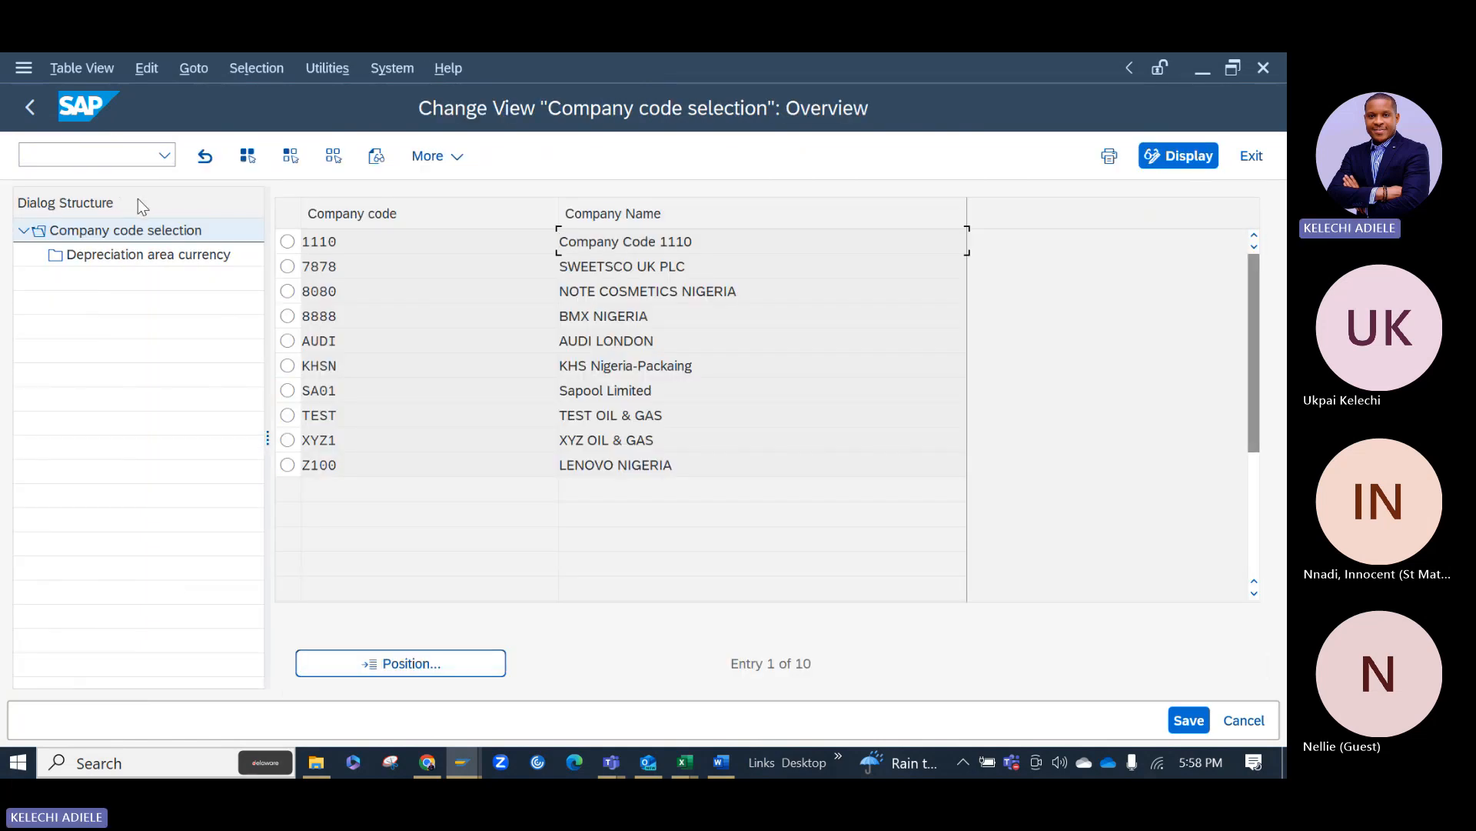
{"action": "left_click", "coordinate": [32, 108]}
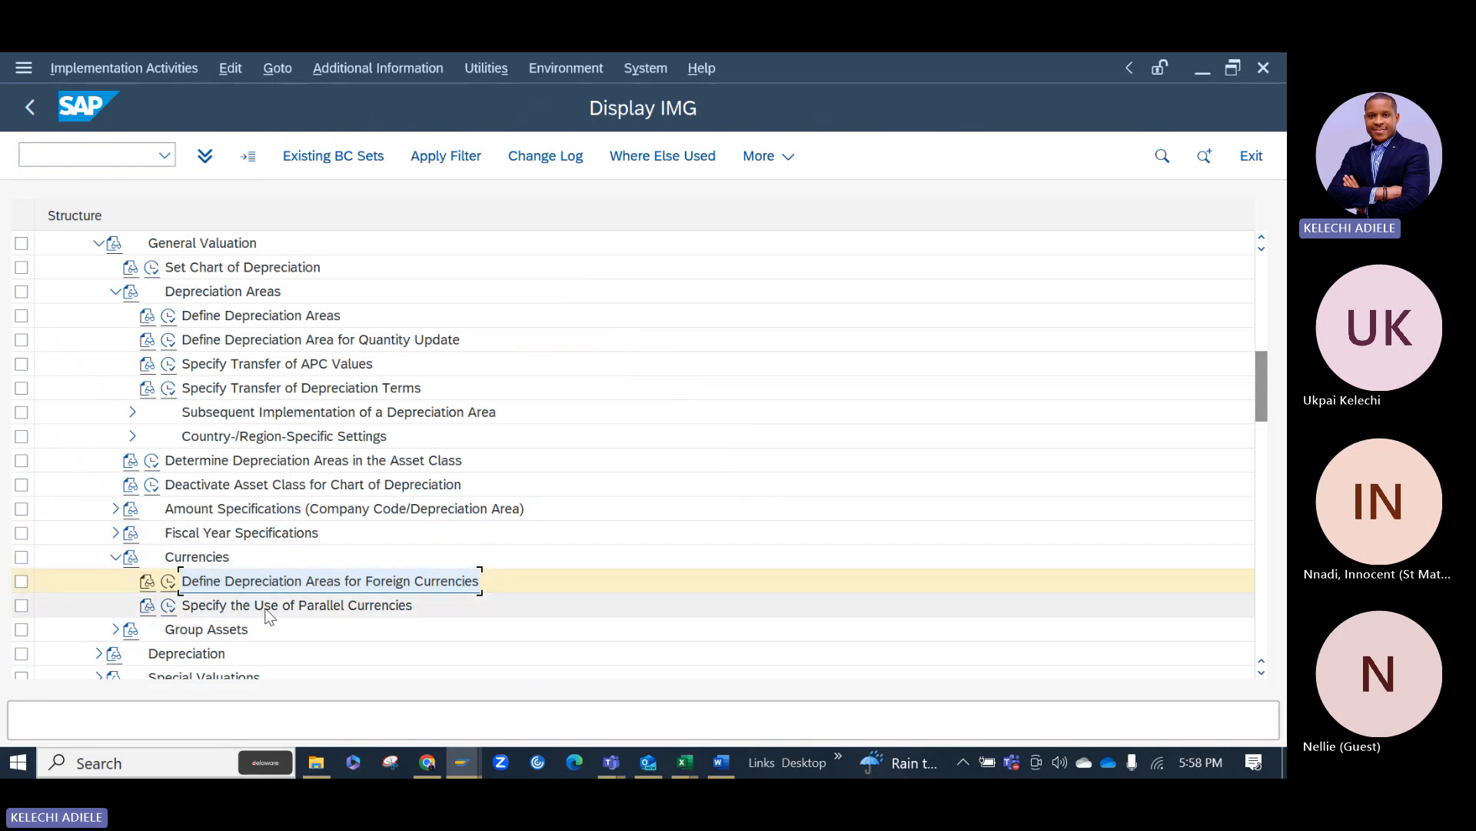
Open Specify the Use of Parallel Currencies and assign currency type 30 Group Currency to areas 30 and 32.
{"action": "left_click", "coordinate": [168, 605]}
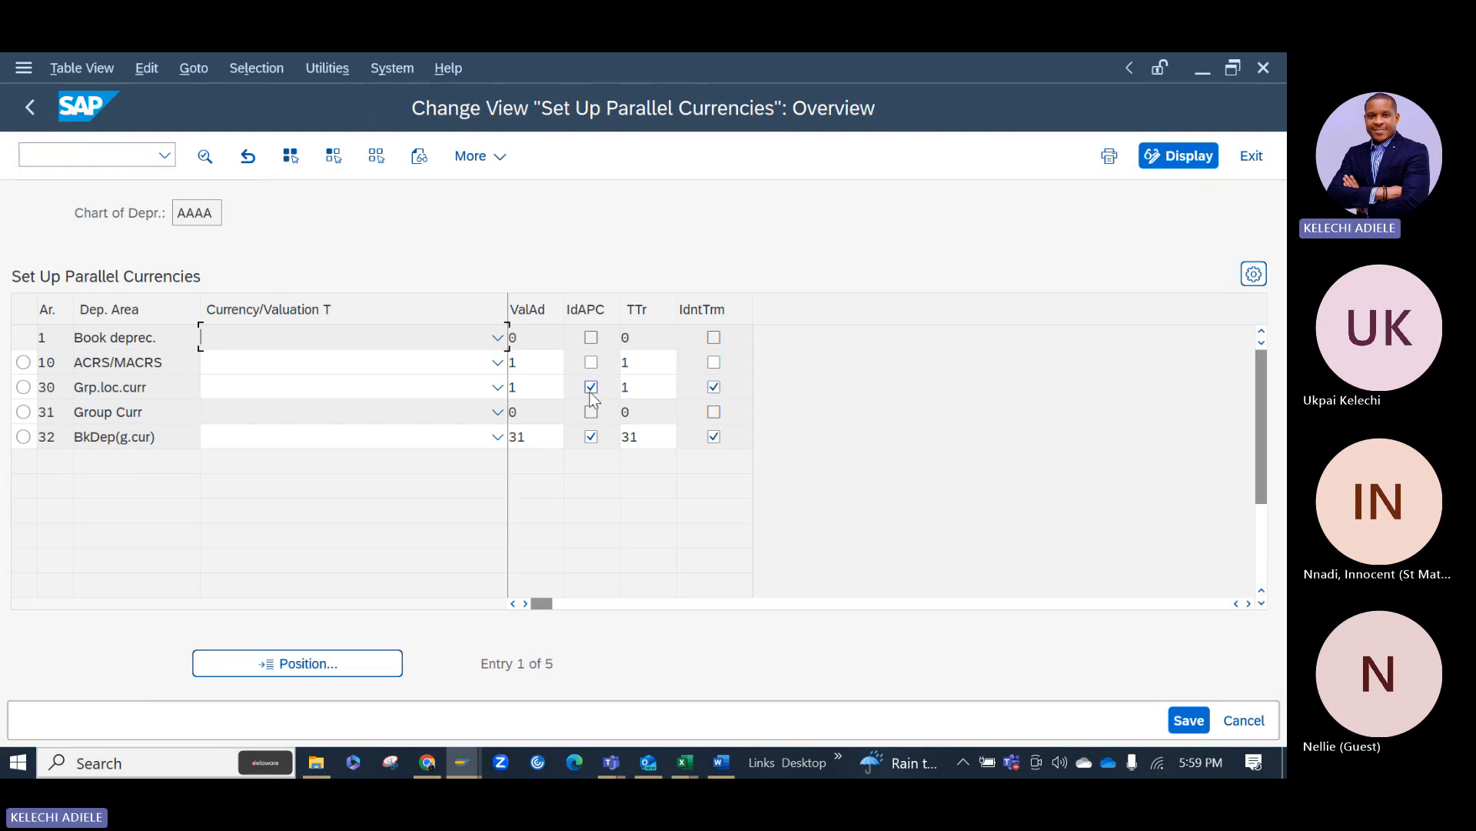
{"action": "left_click", "coordinate": [497, 387]}
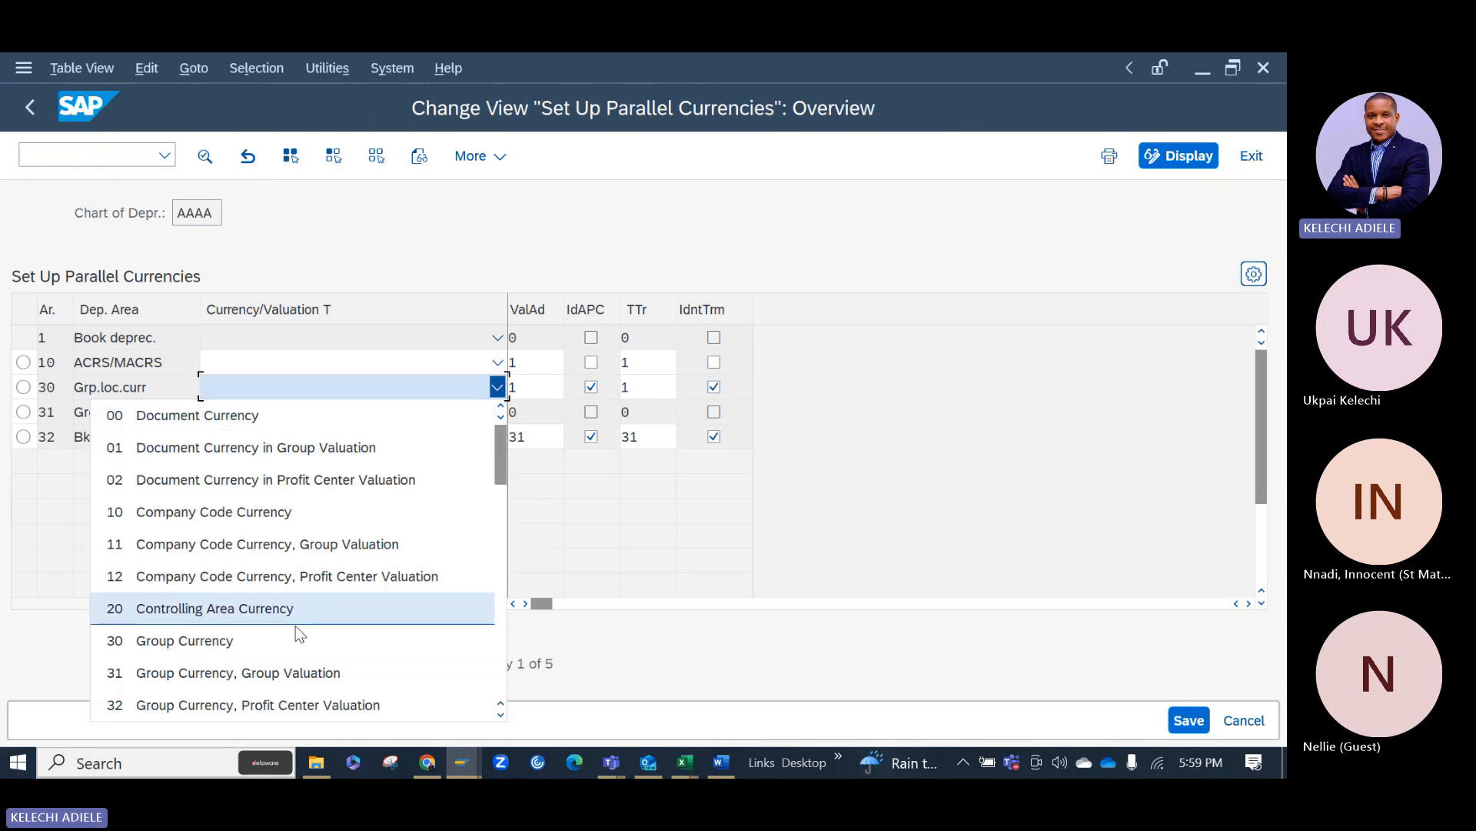
{"action": "left_click", "coordinate": [297, 632]}
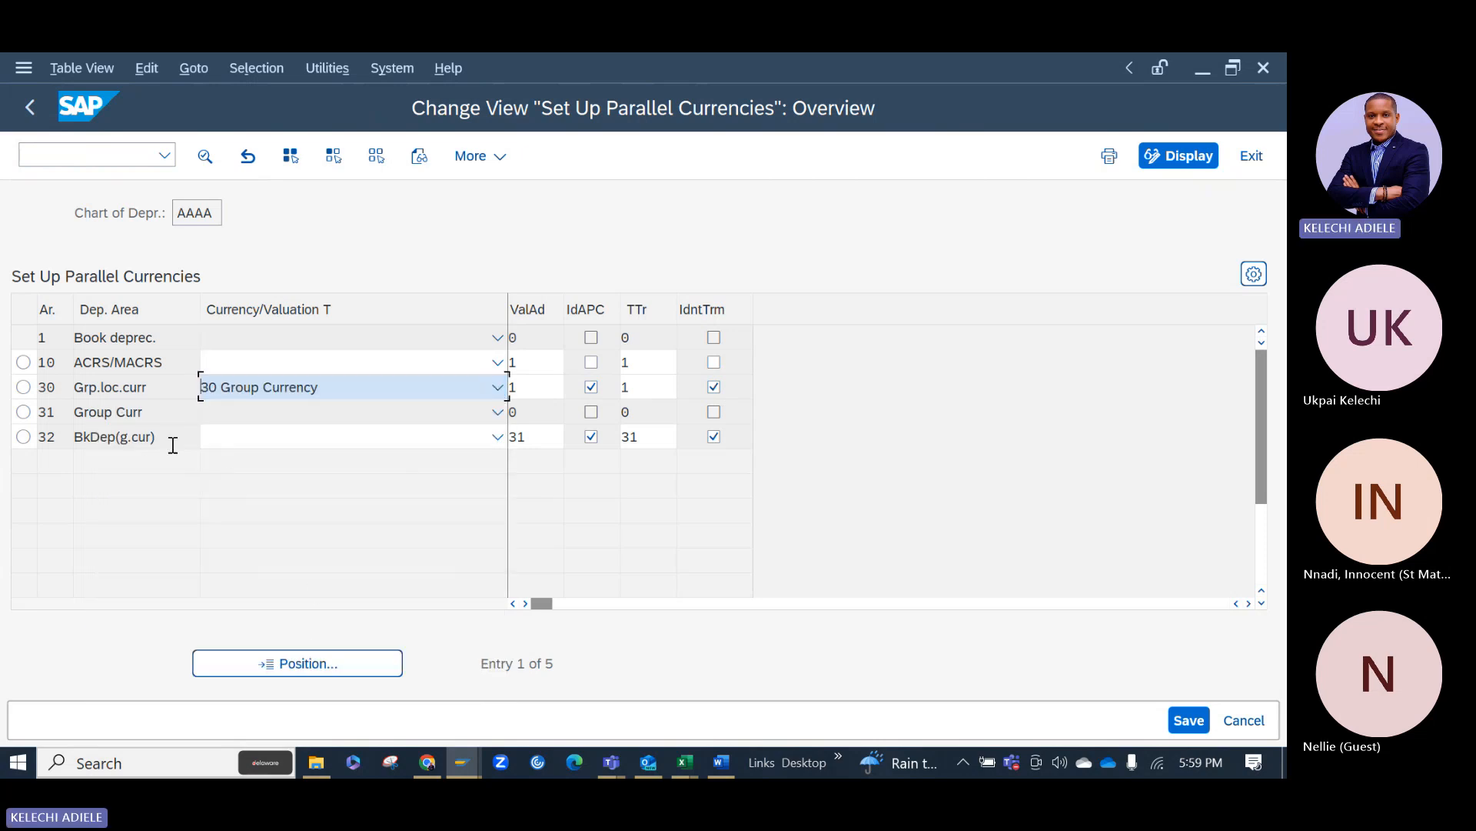
{"action": "left_click", "coordinate": [498, 438]}
{"action": "left_click", "coordinate": [185, 690]}
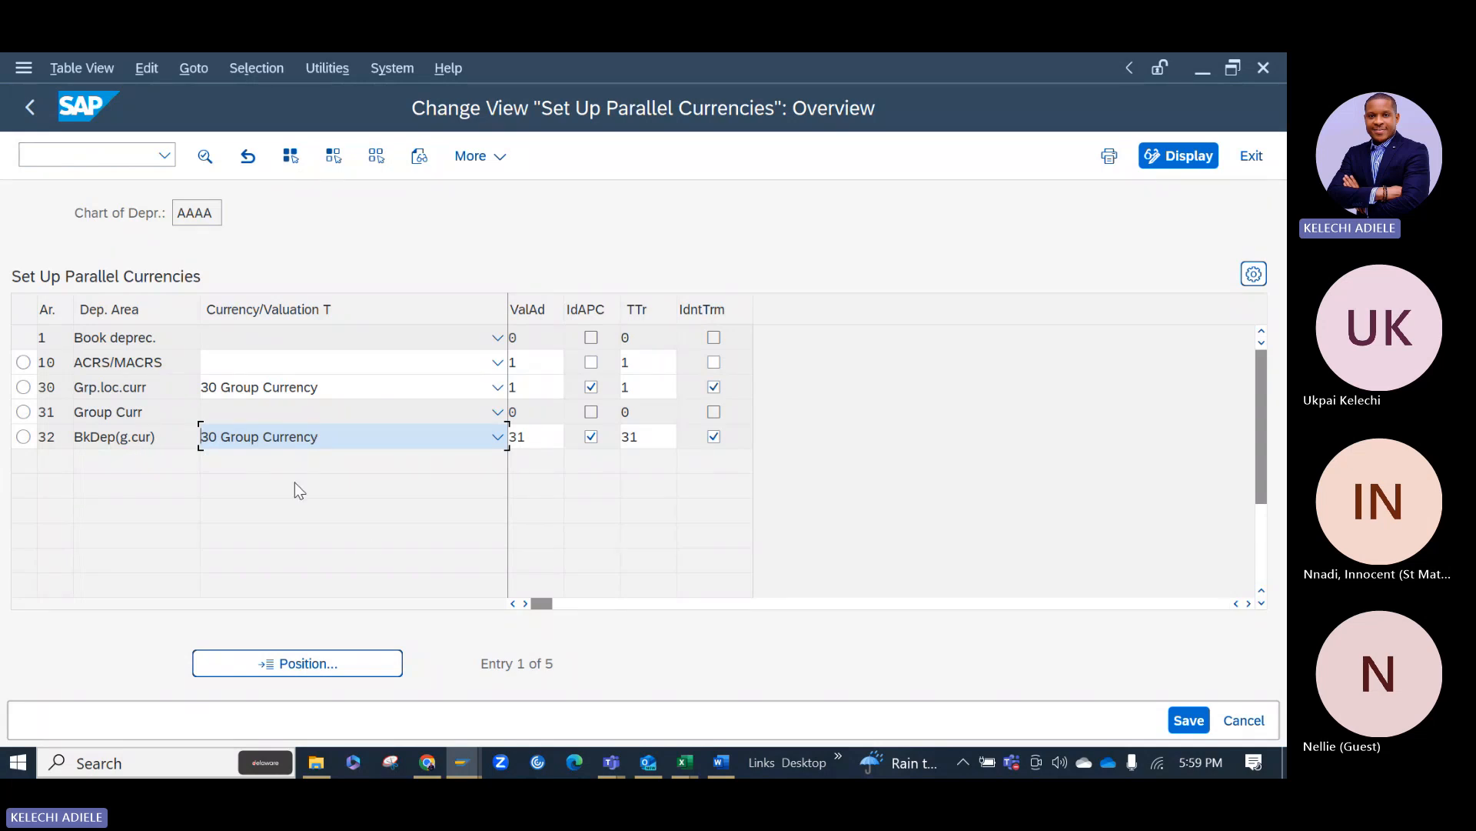
Check the Currency Conversion Settings for Company Codes in the ledger settings session, including real-time conversion, and return to Set Up Parallel Currencies.
{"action": "left_click", "coordinate": [459, 763]}
{"action": "mouse_move", "coordinate": [459, 763]}
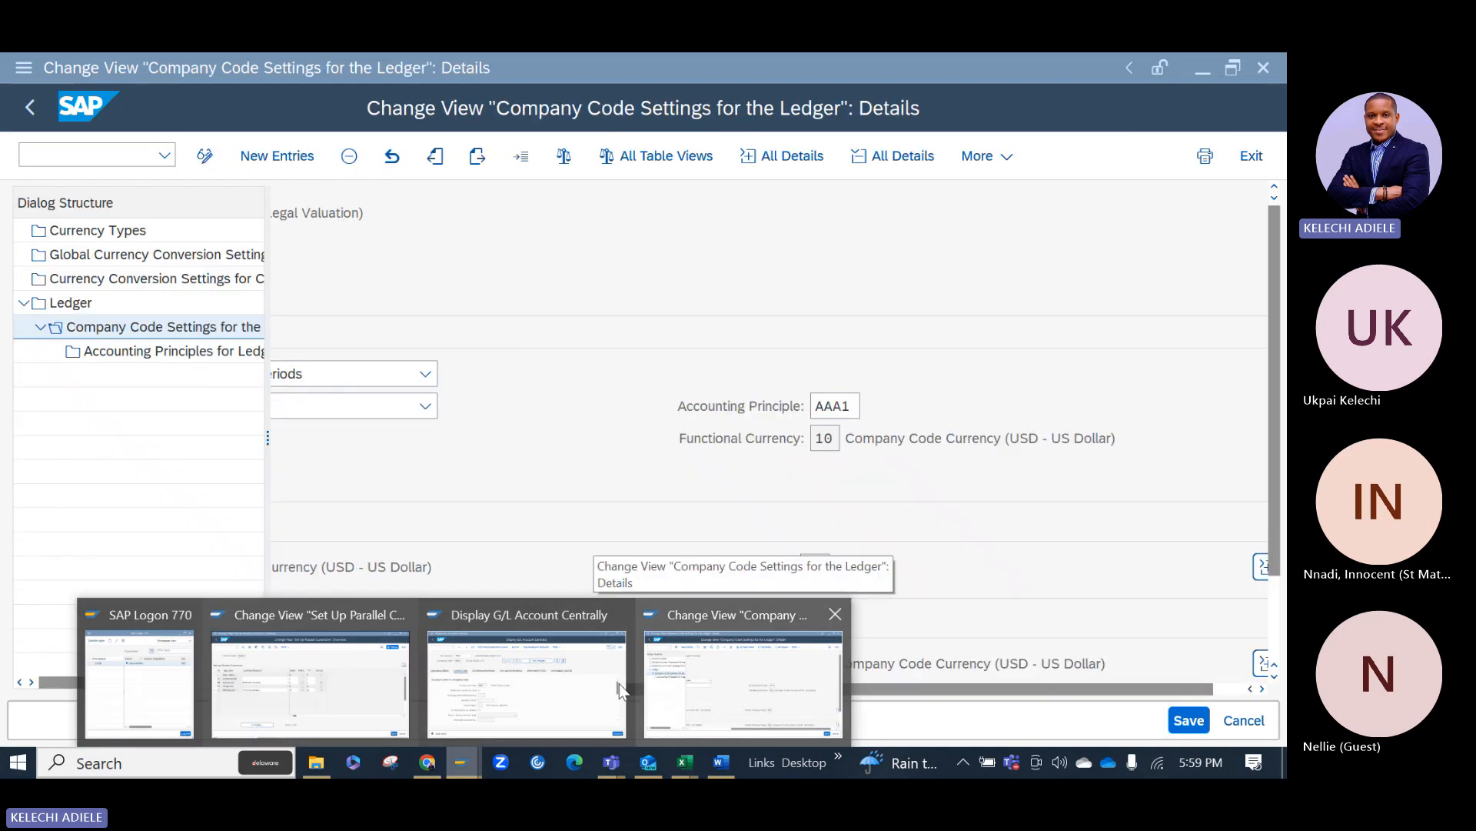
{"action": "left_click", "coordinate": [703, 686]}
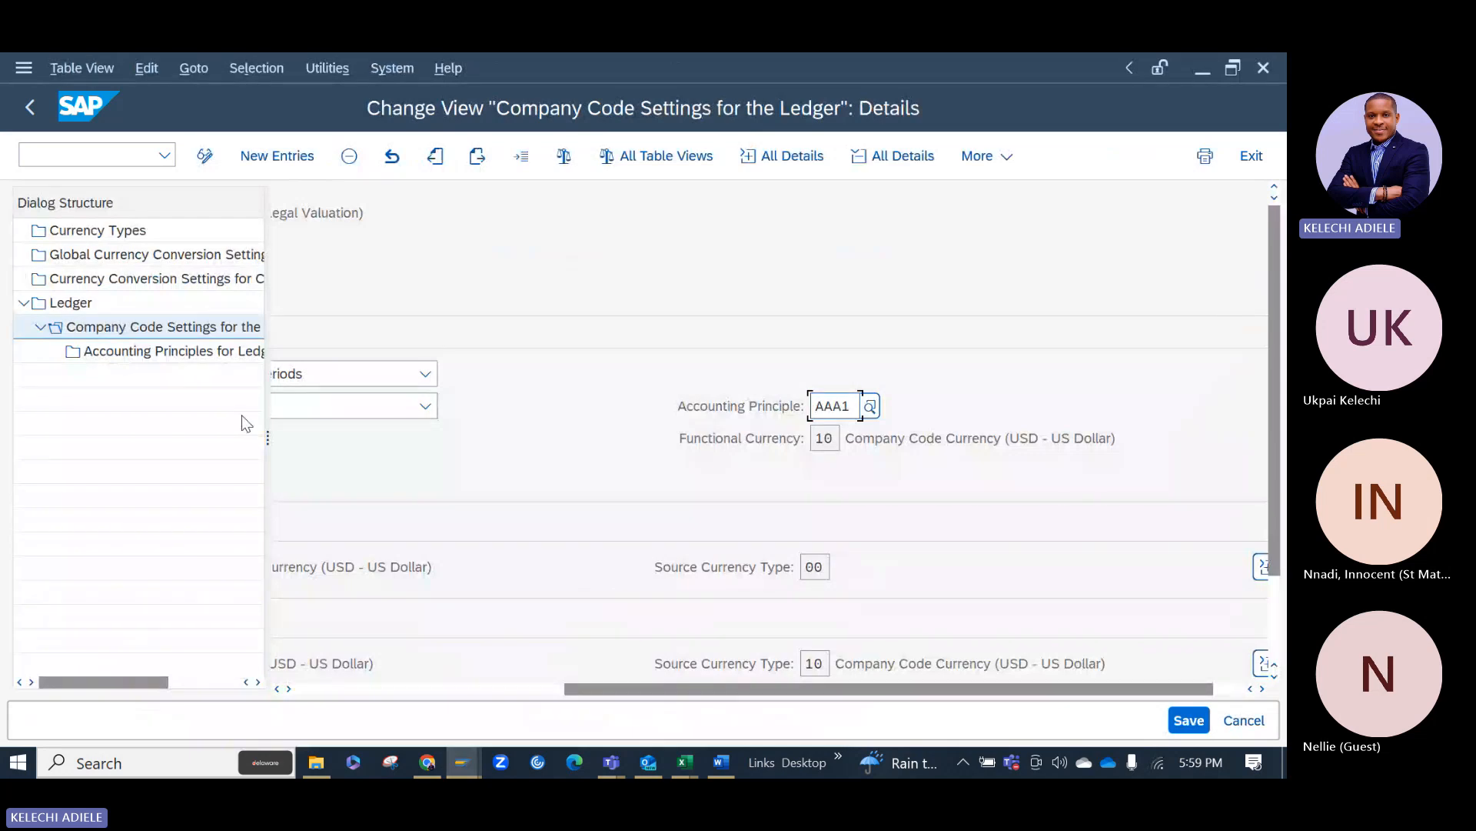
{"action": "left_click", "coordinate": [145, 280]}
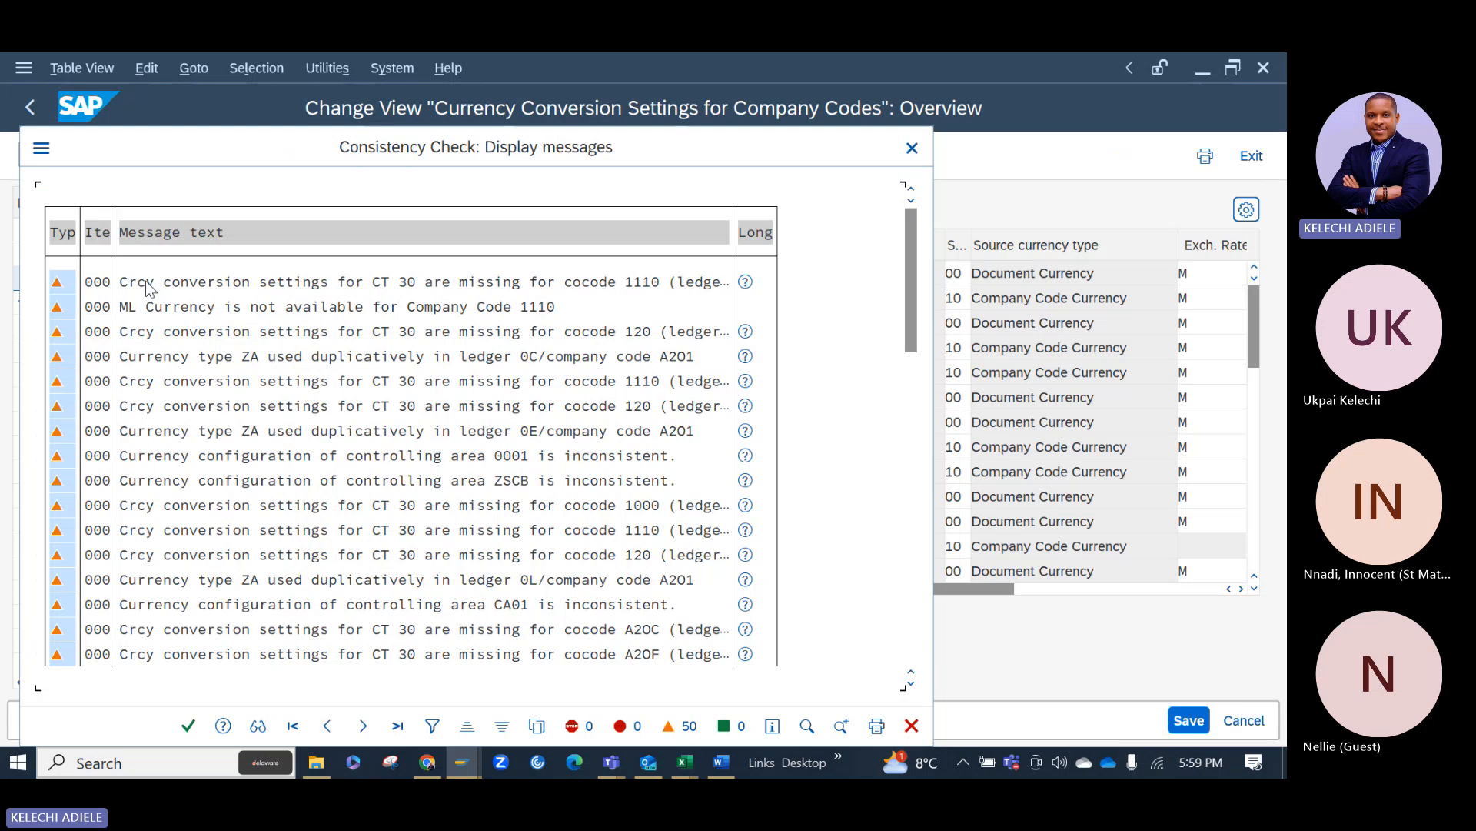
{"action": "key", "text": "Return"}
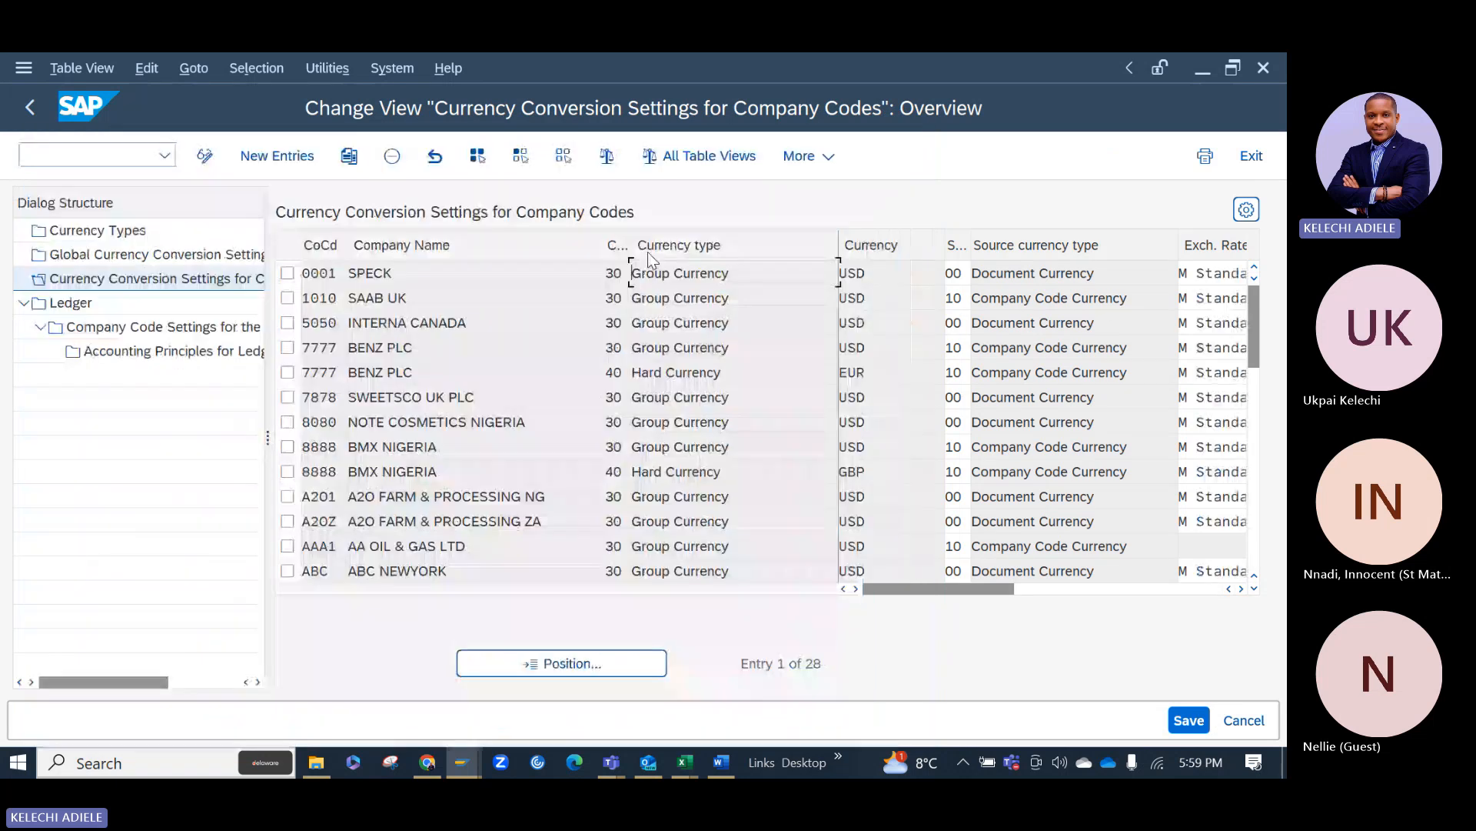
{"action": "left_click", "coordinate": [1069, 588]}
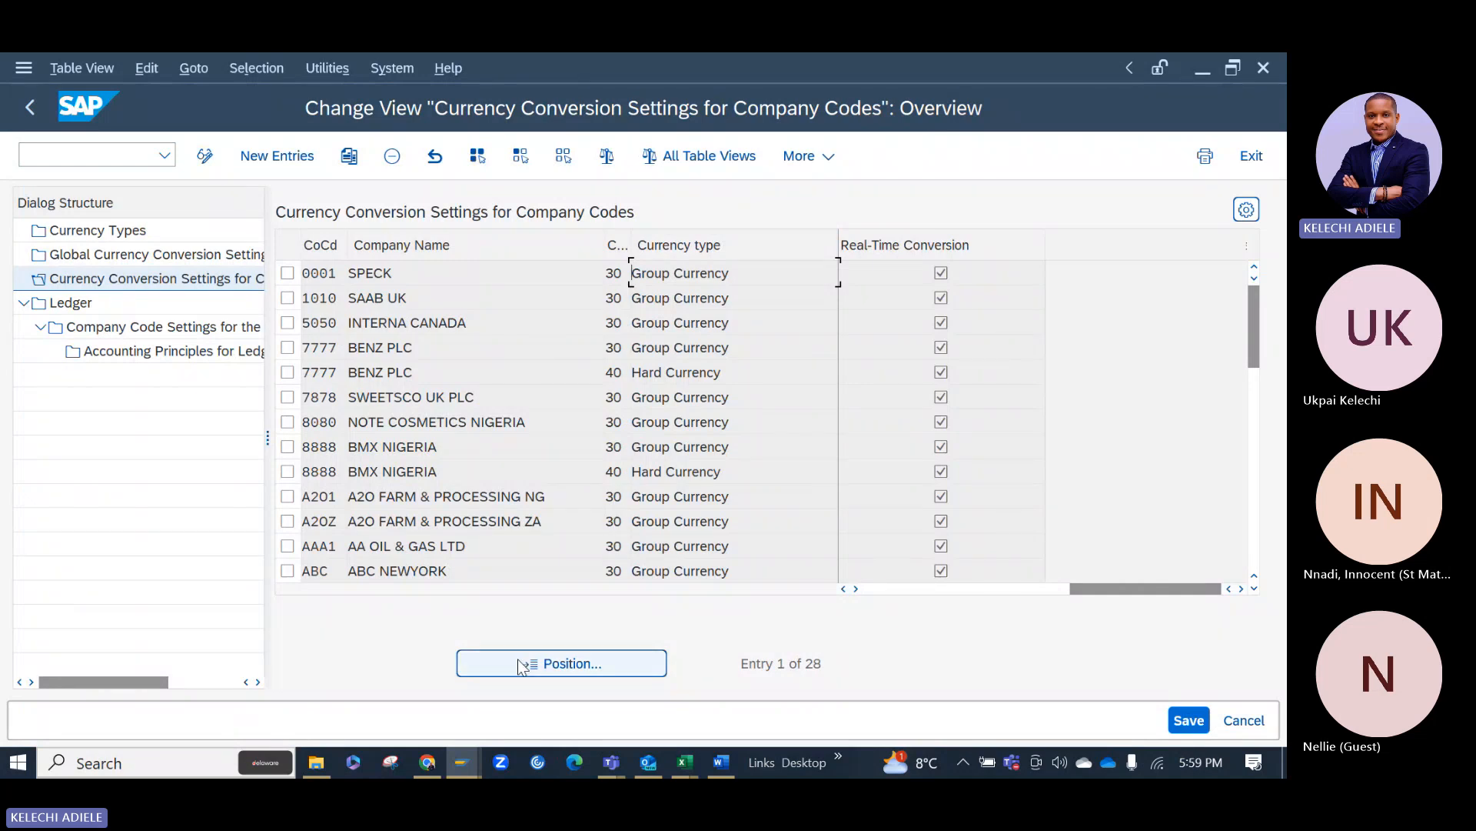
{"action": "left_click", "coordinate": [461, 773]}
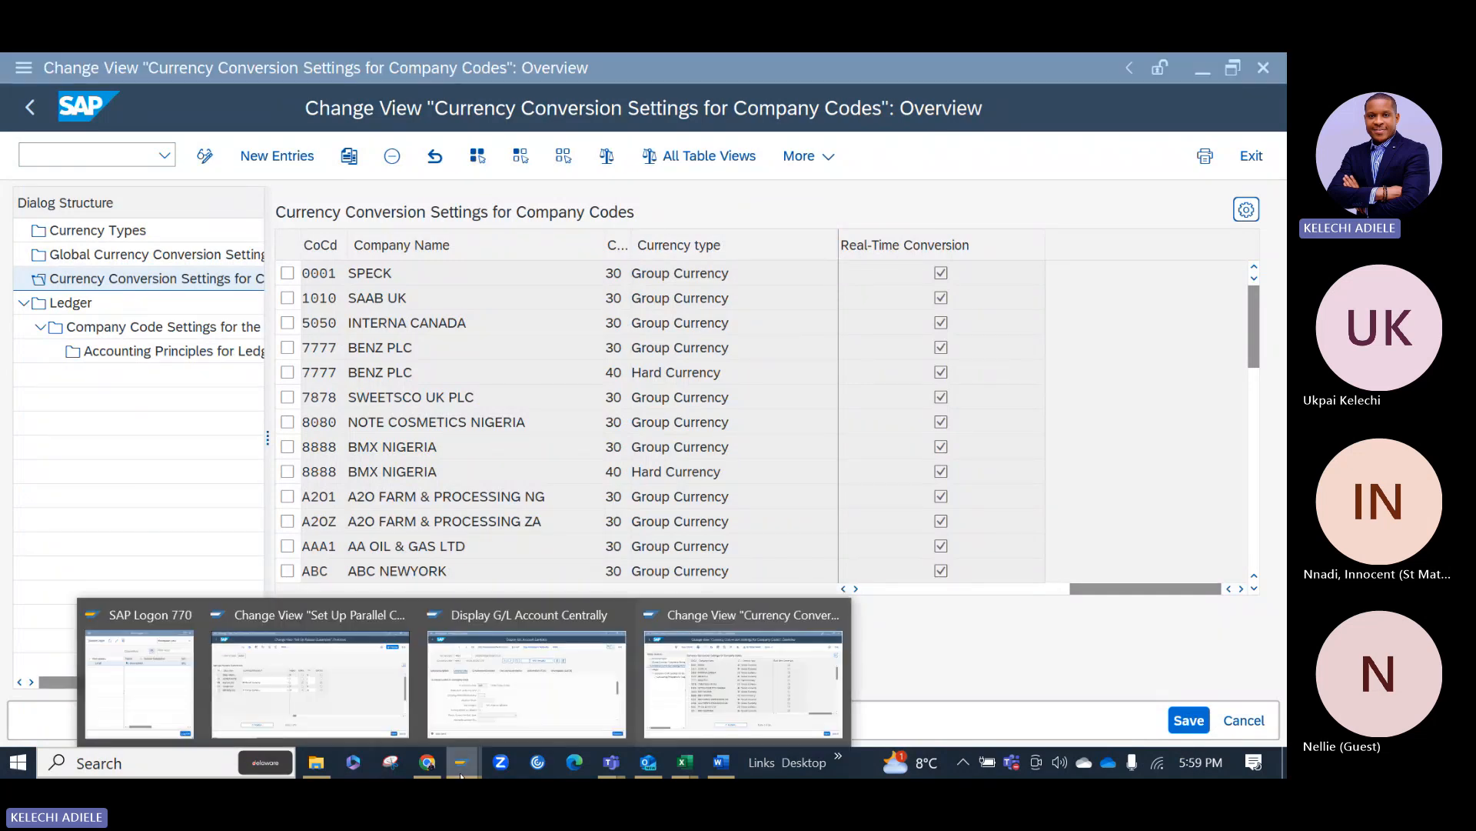
{"action": "left_click", "coordinate": [355, 690]}
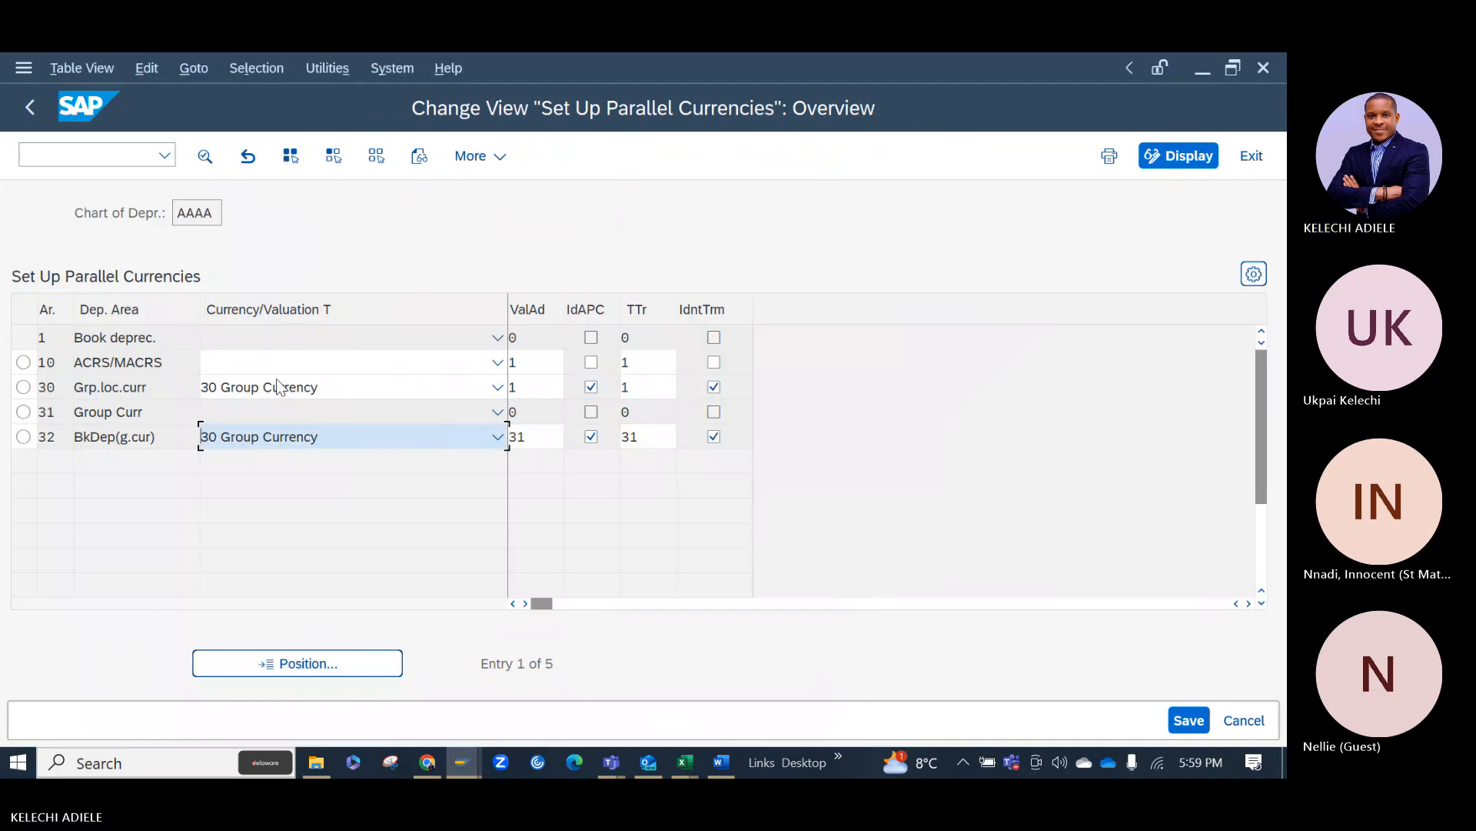
Save the parallel currency settings, accept the customizing request, and return to the IMG structure.
{"action": "left_click", "coordinate": [1188, 721]}
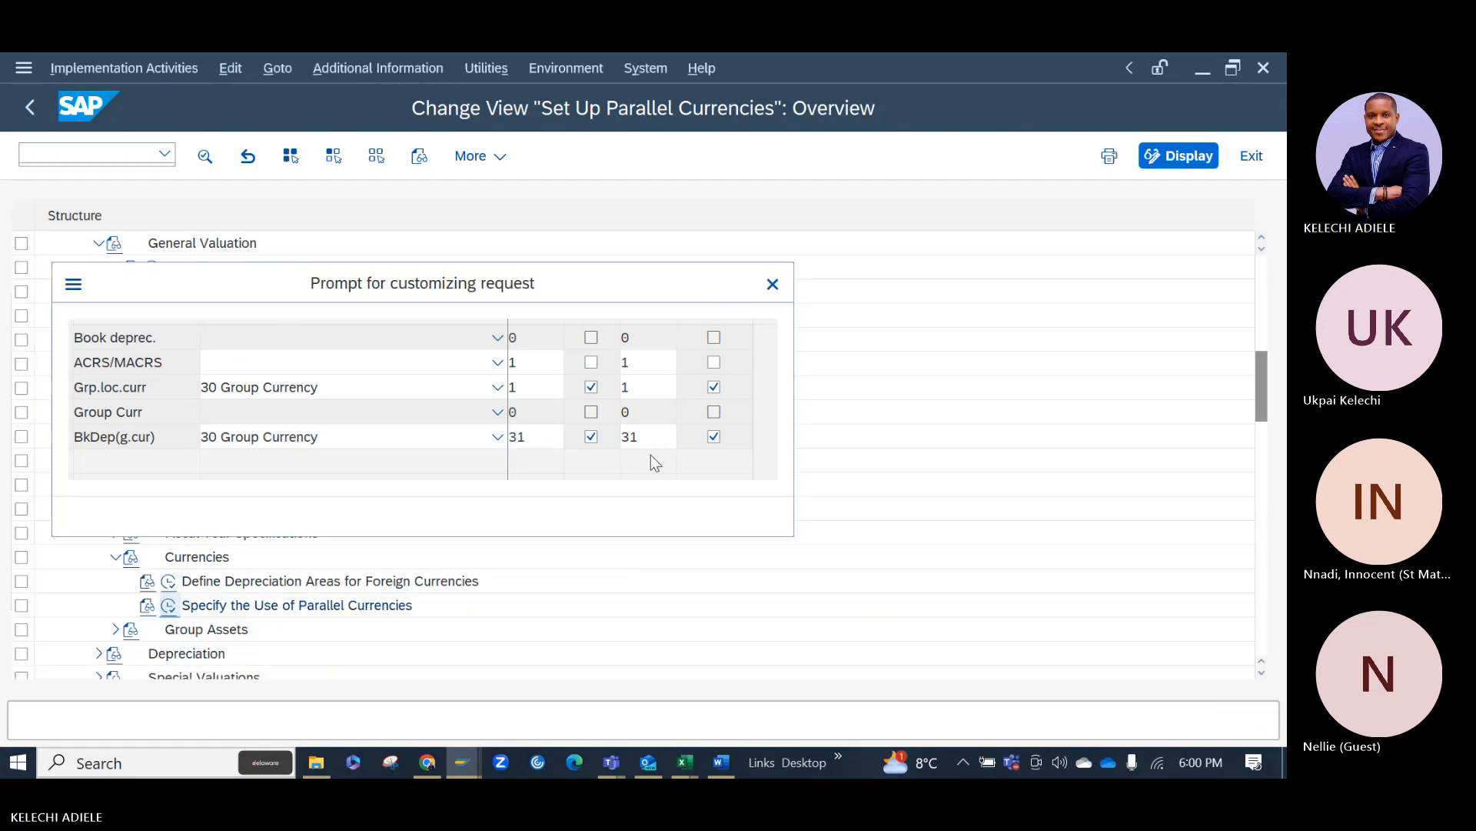
{"action": "left_click", "coordinate": [527, 520]}
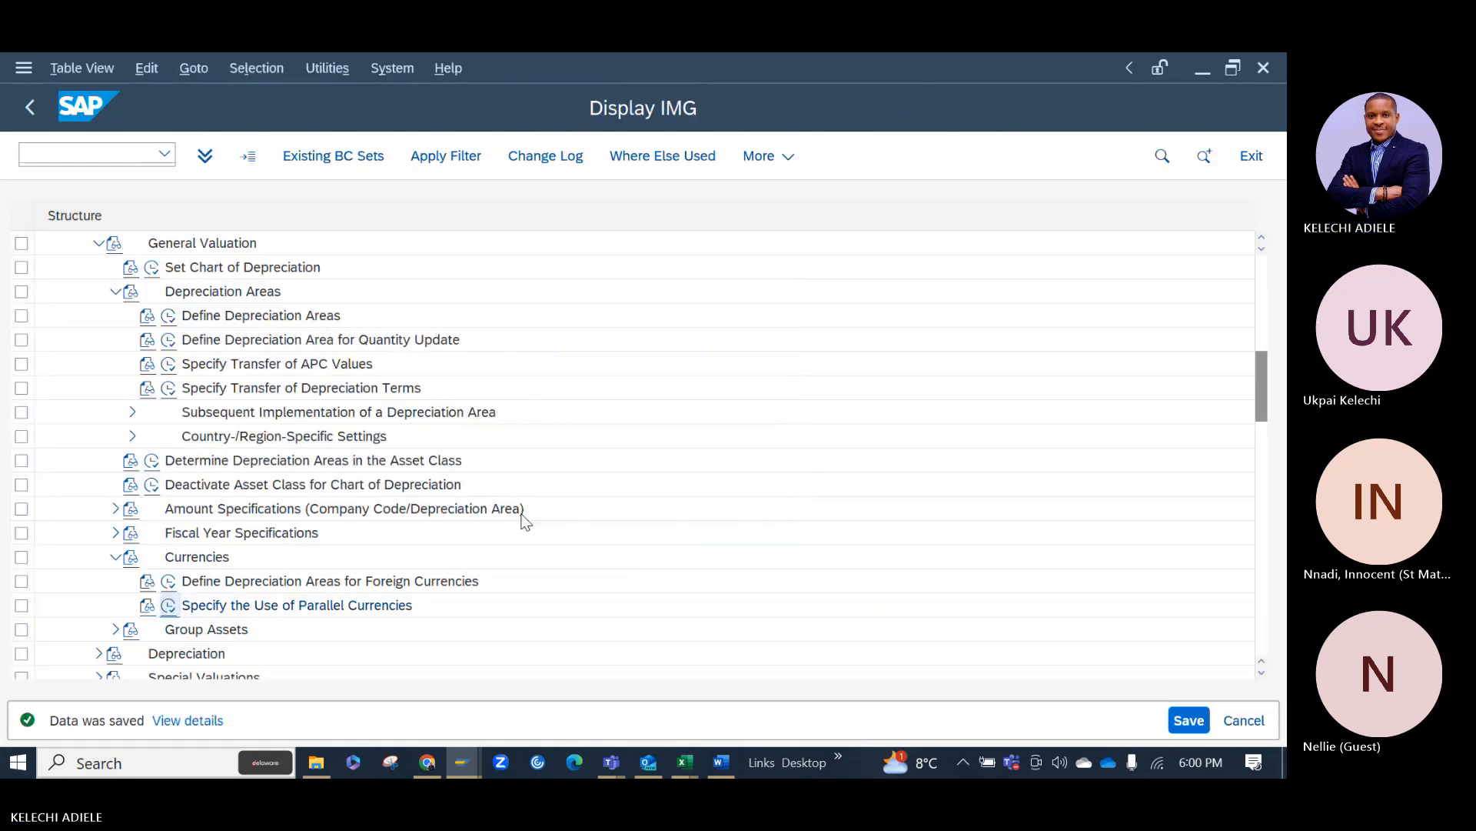
{"action": "left_click", "coordinate": [27, 121]}
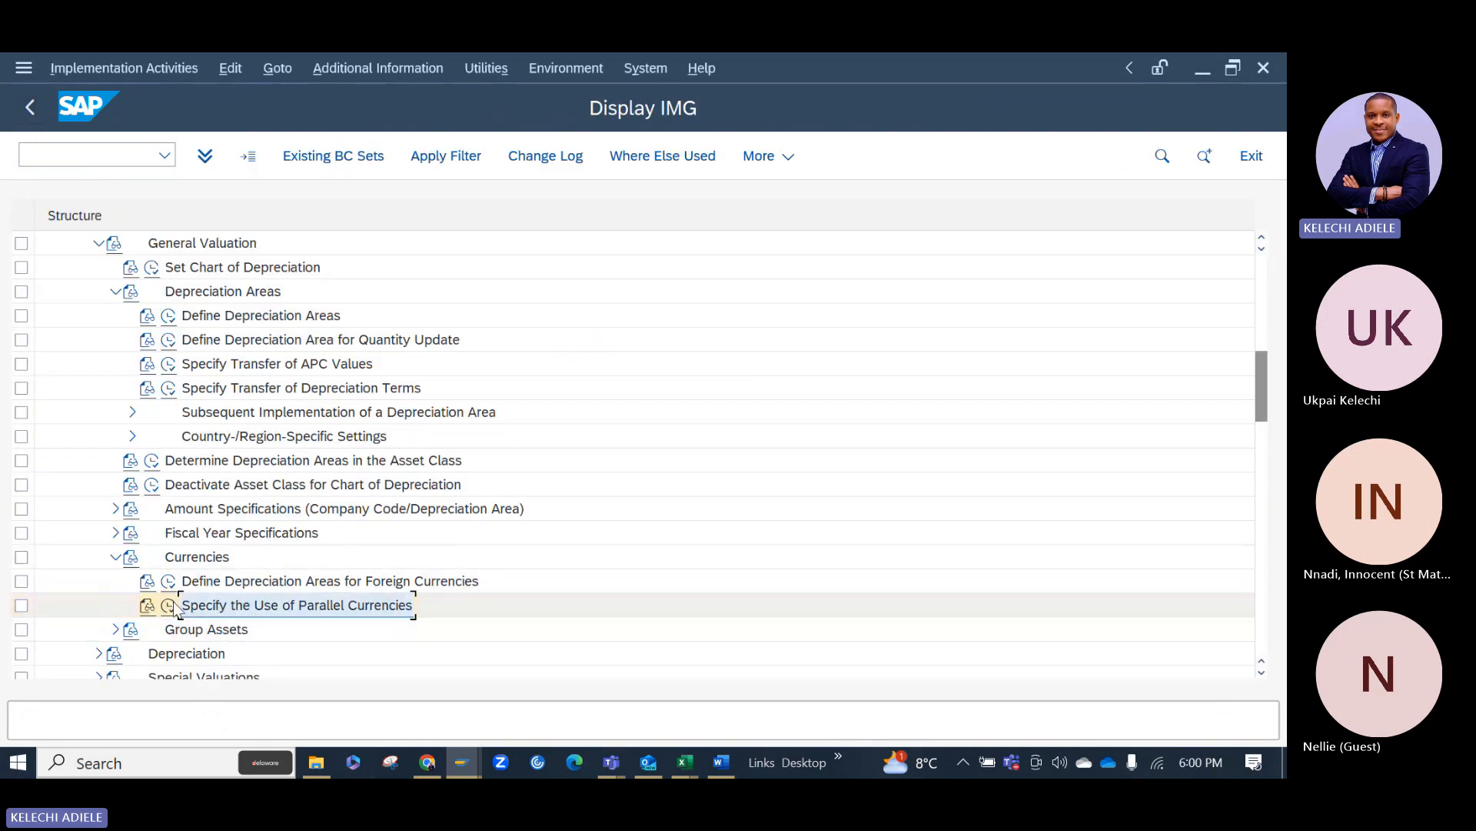
Collapse the Currencies, Depreciation Areas and General Valuation nodes and open Assign Chart of Depreciation to Company Code under Organizational Structures.
{"action": "left_click", "coordinate": [116, 559]}
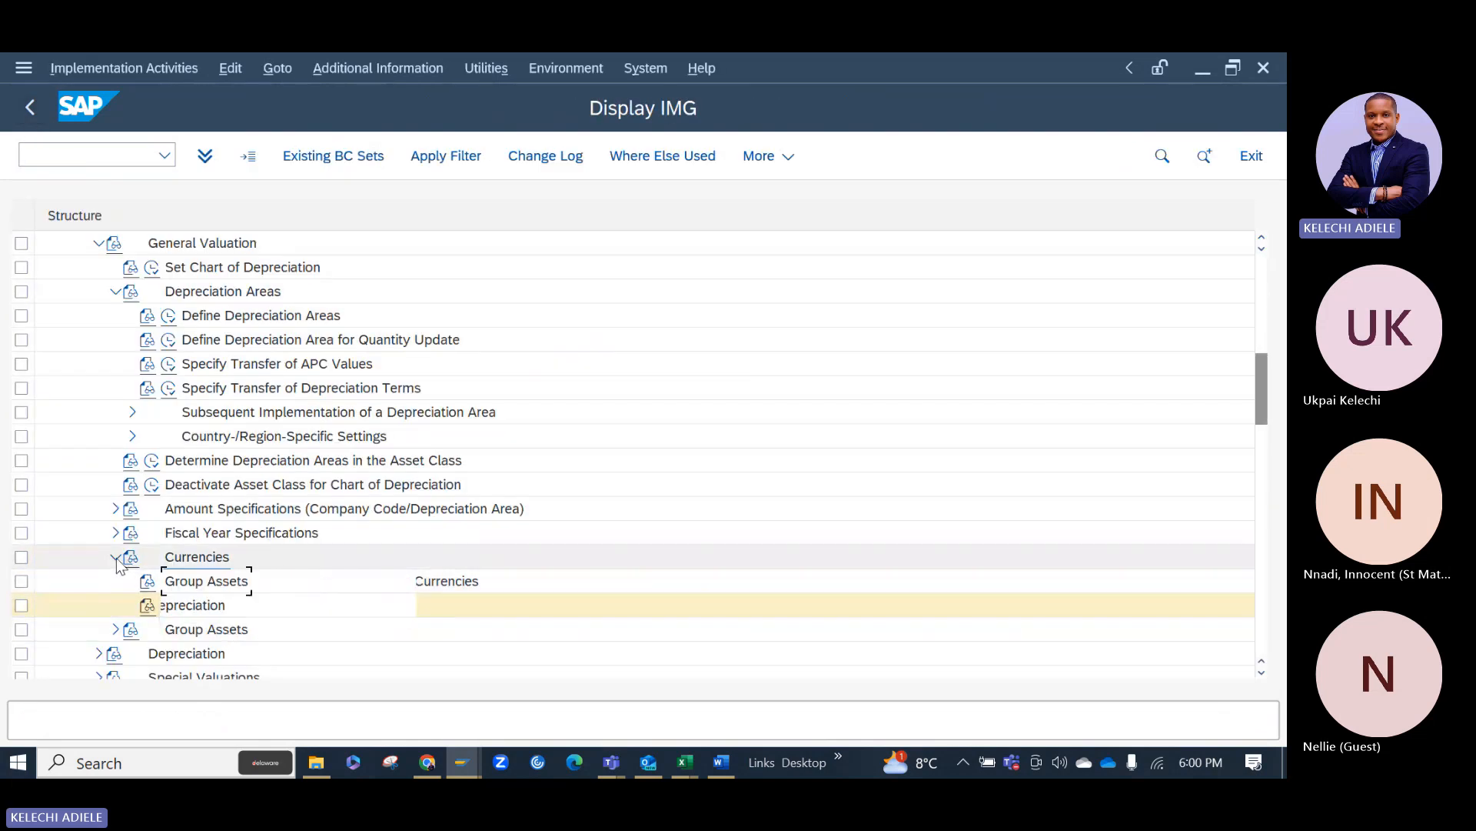
{"action": "left_click", "coordinate": [114, 293]}
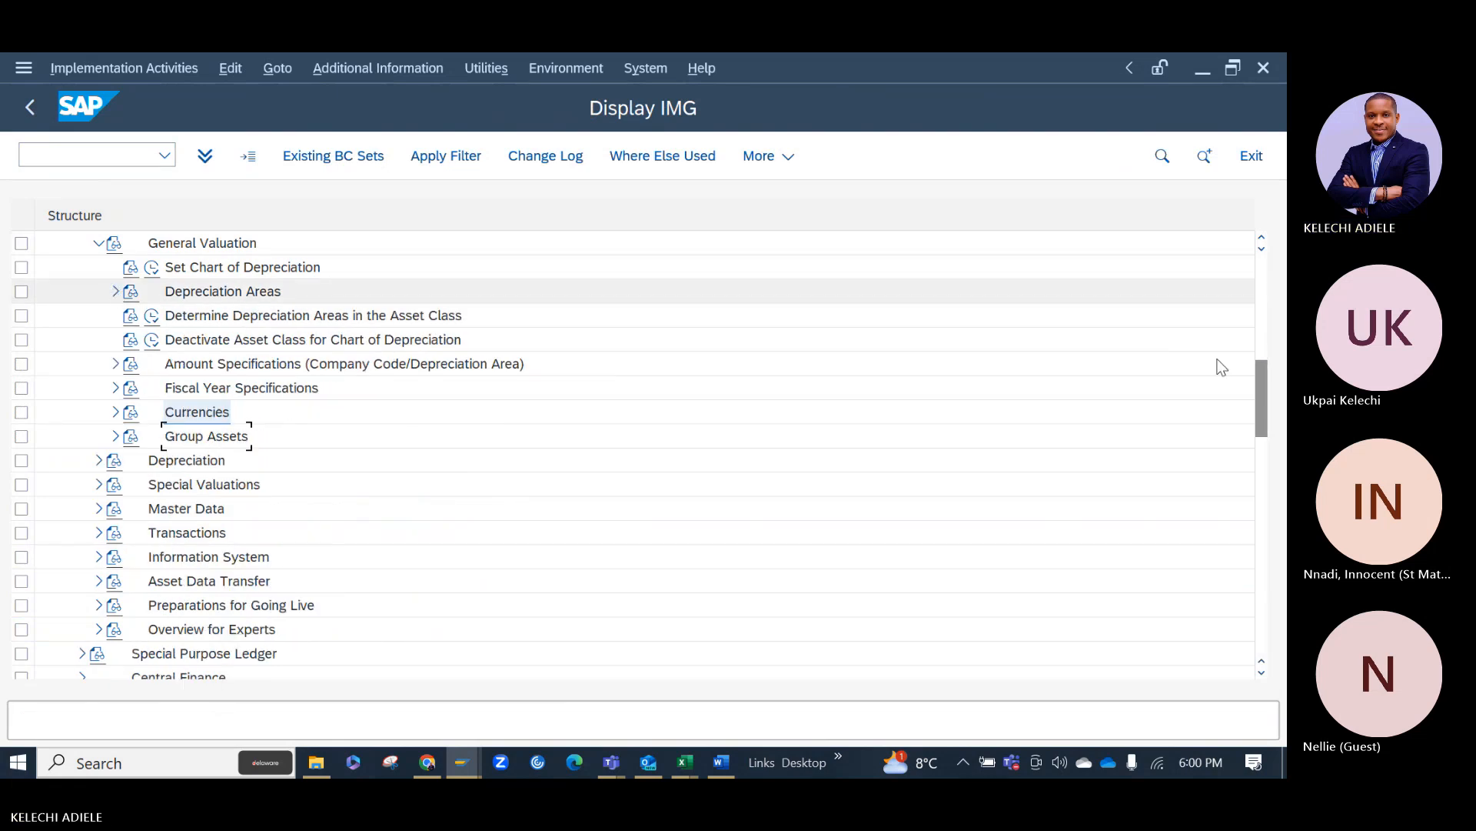
{"action": "left_click_drag", "start_coordinate": [1259, 394], "coordinate": [1251, 352]}
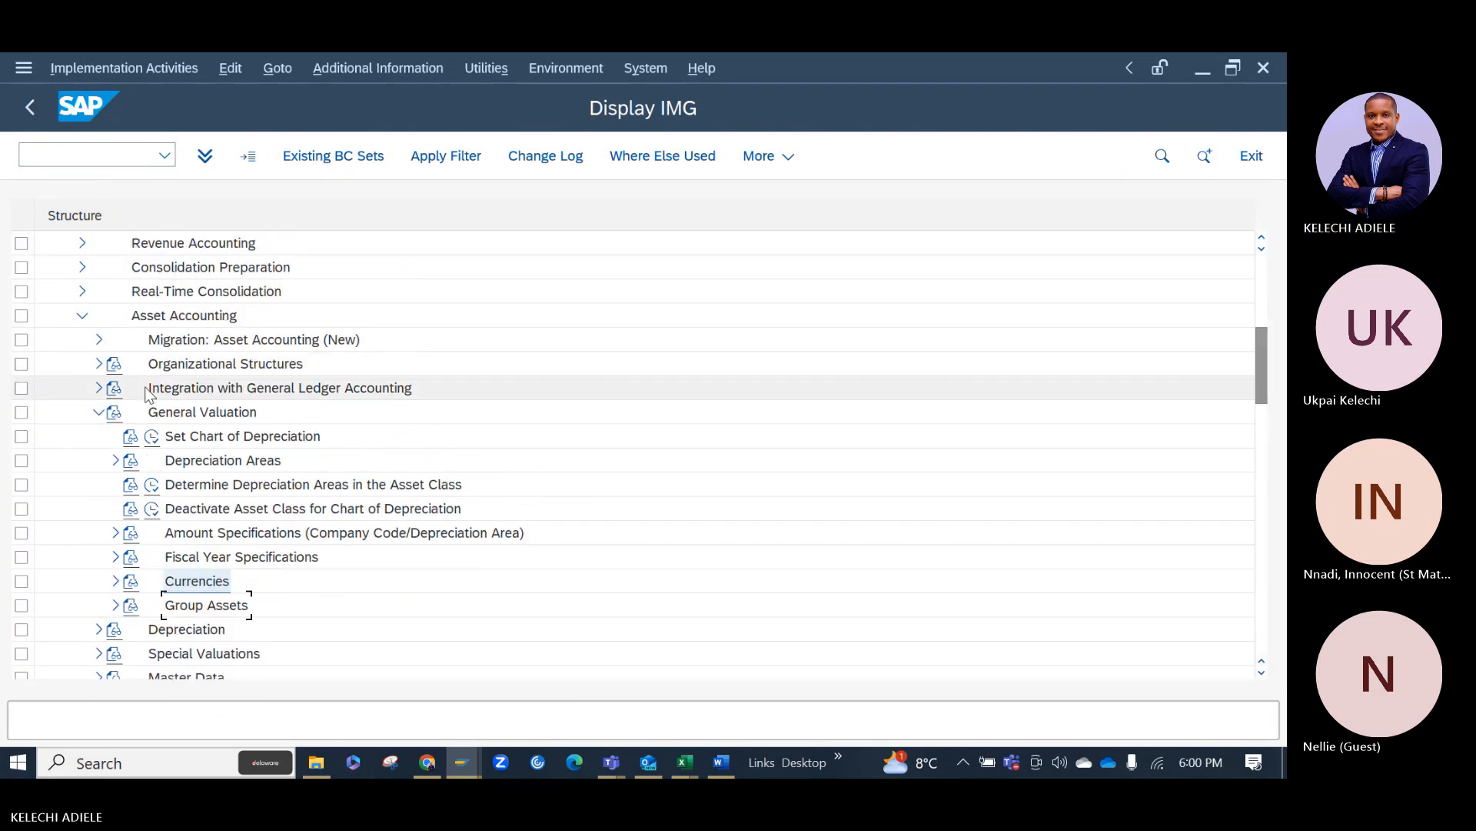
{"action": "left_click", "coordinate": [100, 413]}
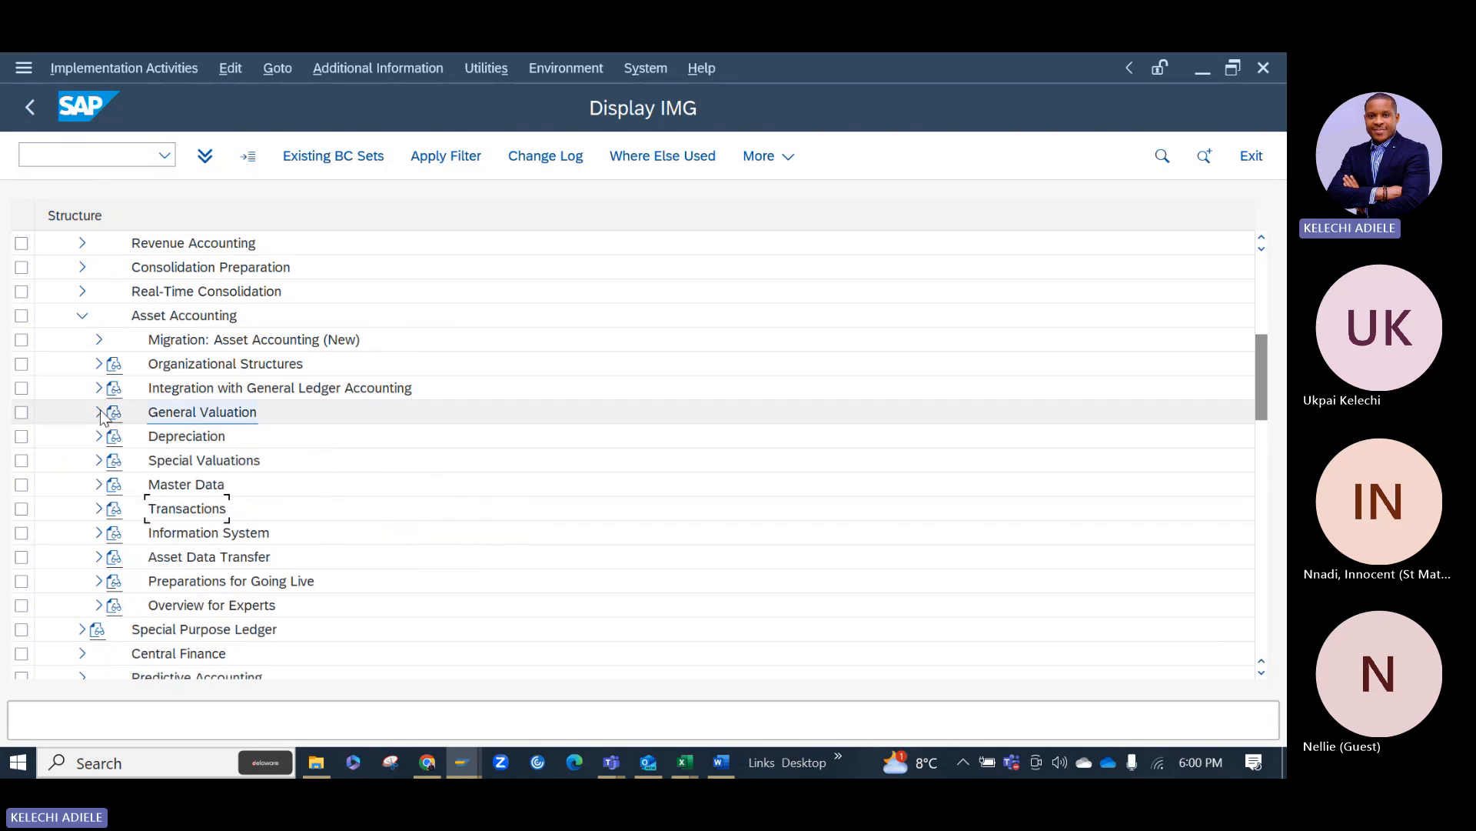
{"action": "left_click", "coordinate": [100, 364]}
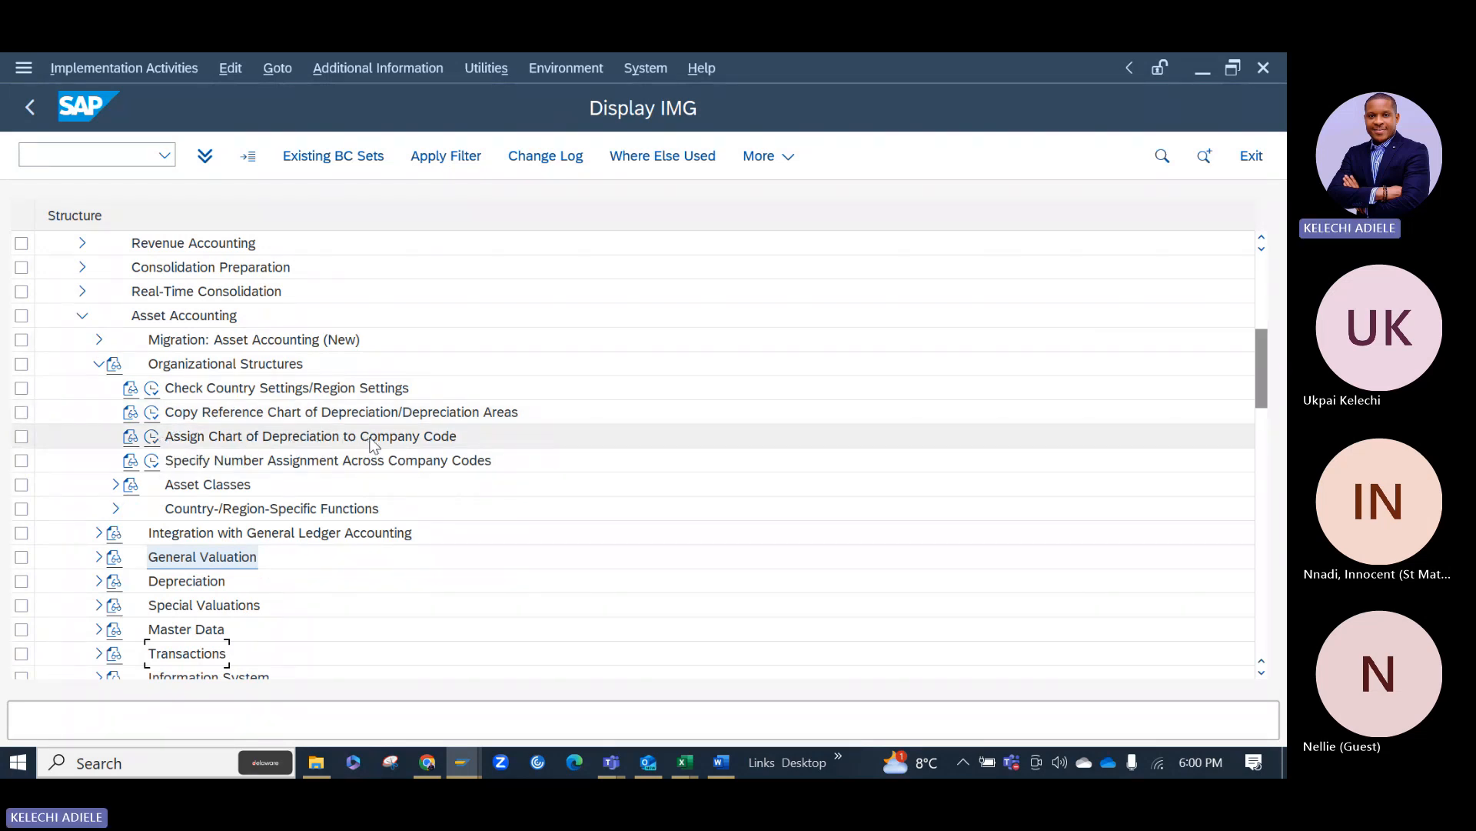
{"action": "left_click", "coordinate": [153, 437]}
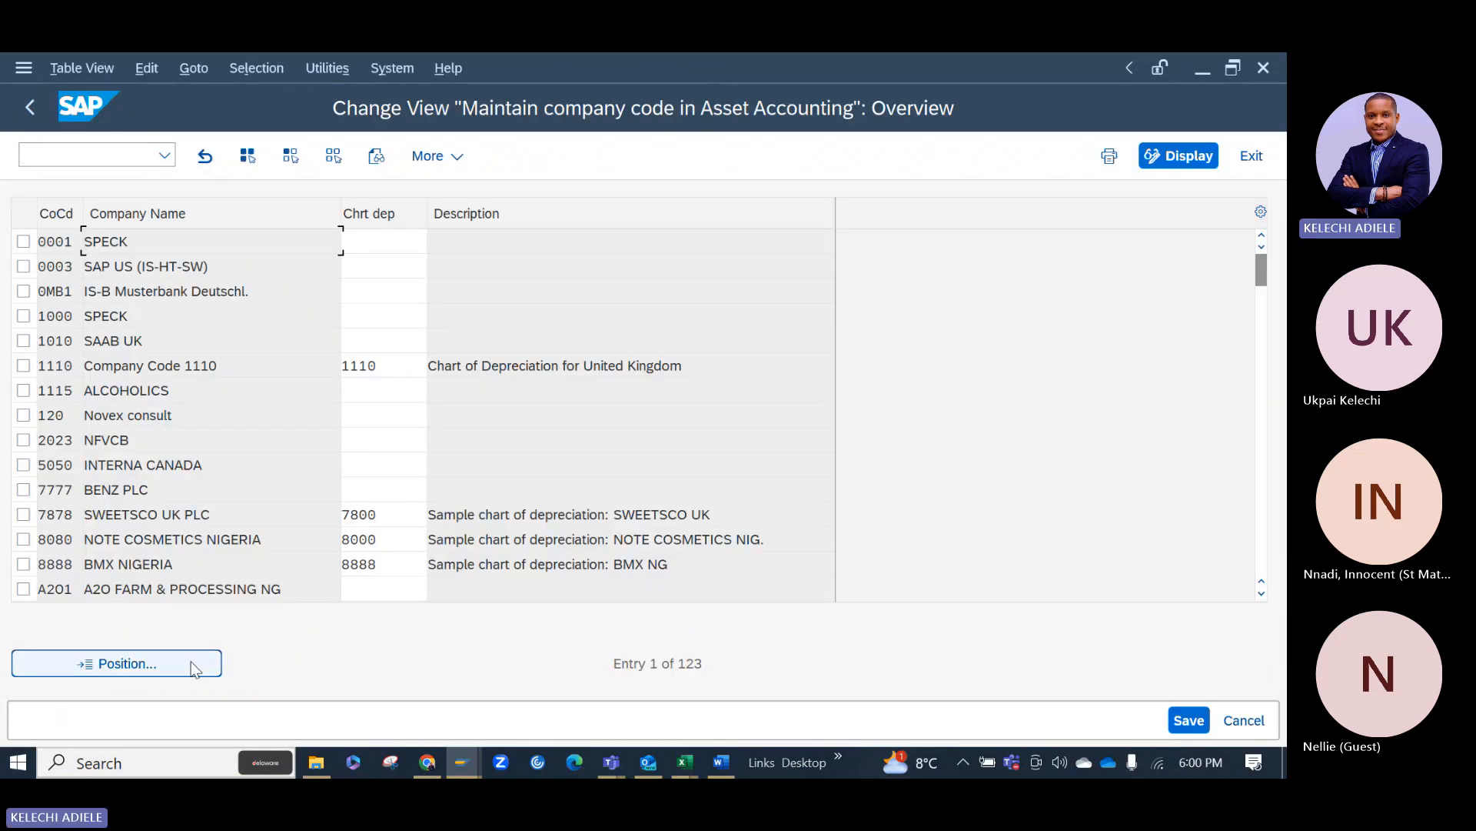
Locate company code AAA1 in the list and assign chart of depreciation AAAA to it.
{"action": "left_click", "coordinate": [193, 671]}
{"action": "type", "text": "AAA1"}
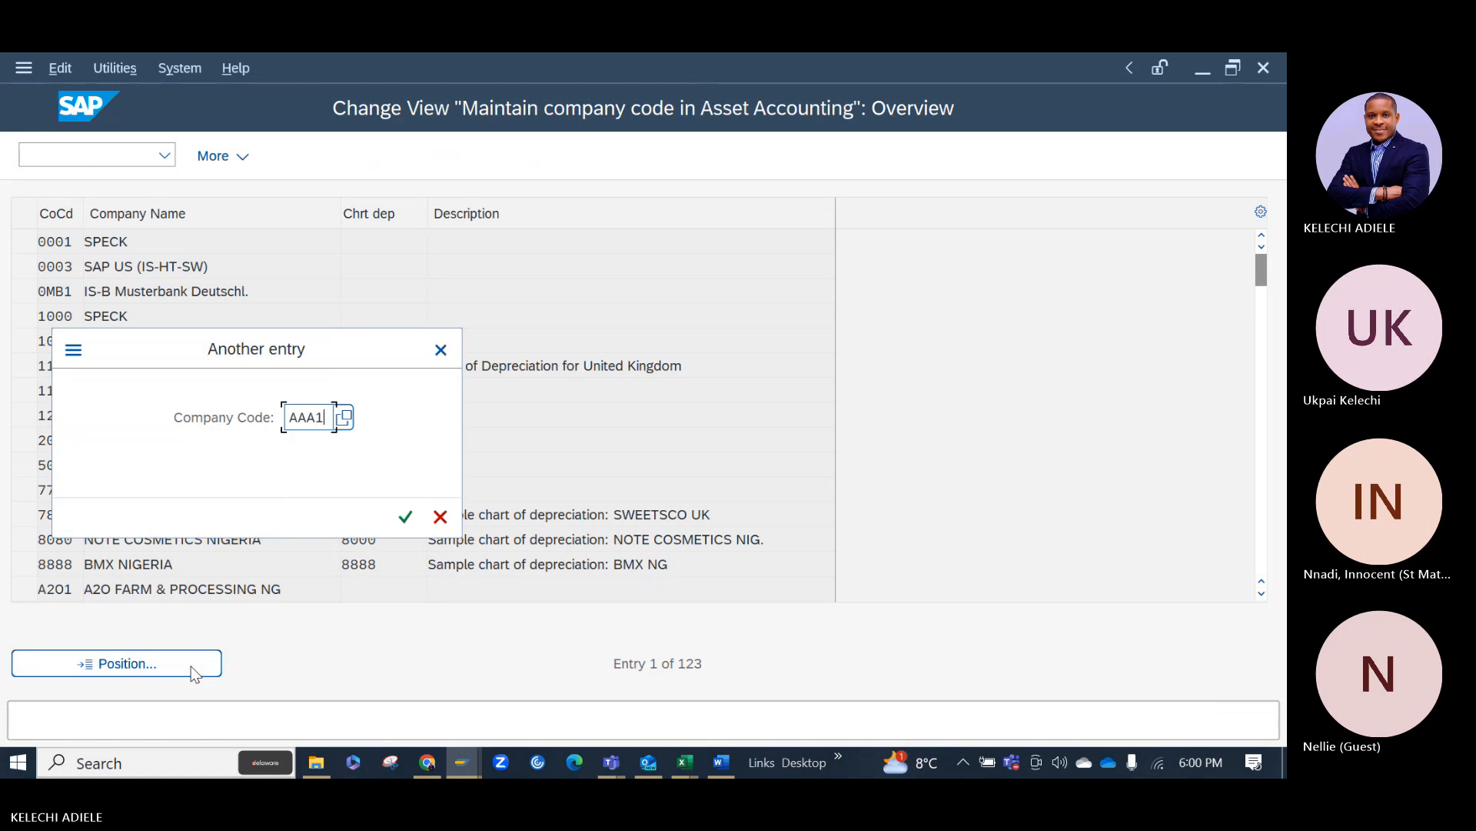
{"action": "key", "text": "Return"}
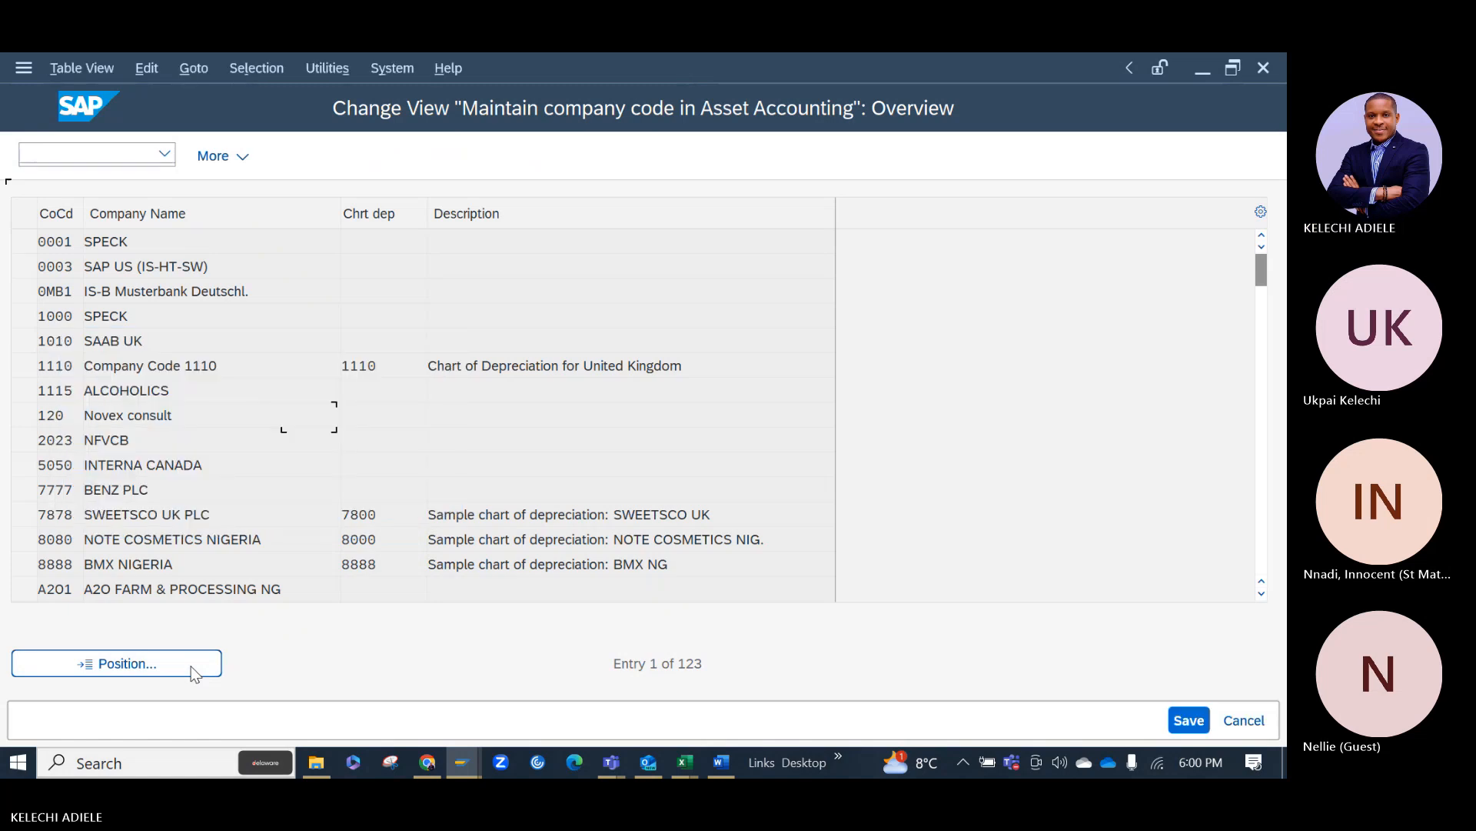
{"action": "left_click", "coordinate": [369, 239]}
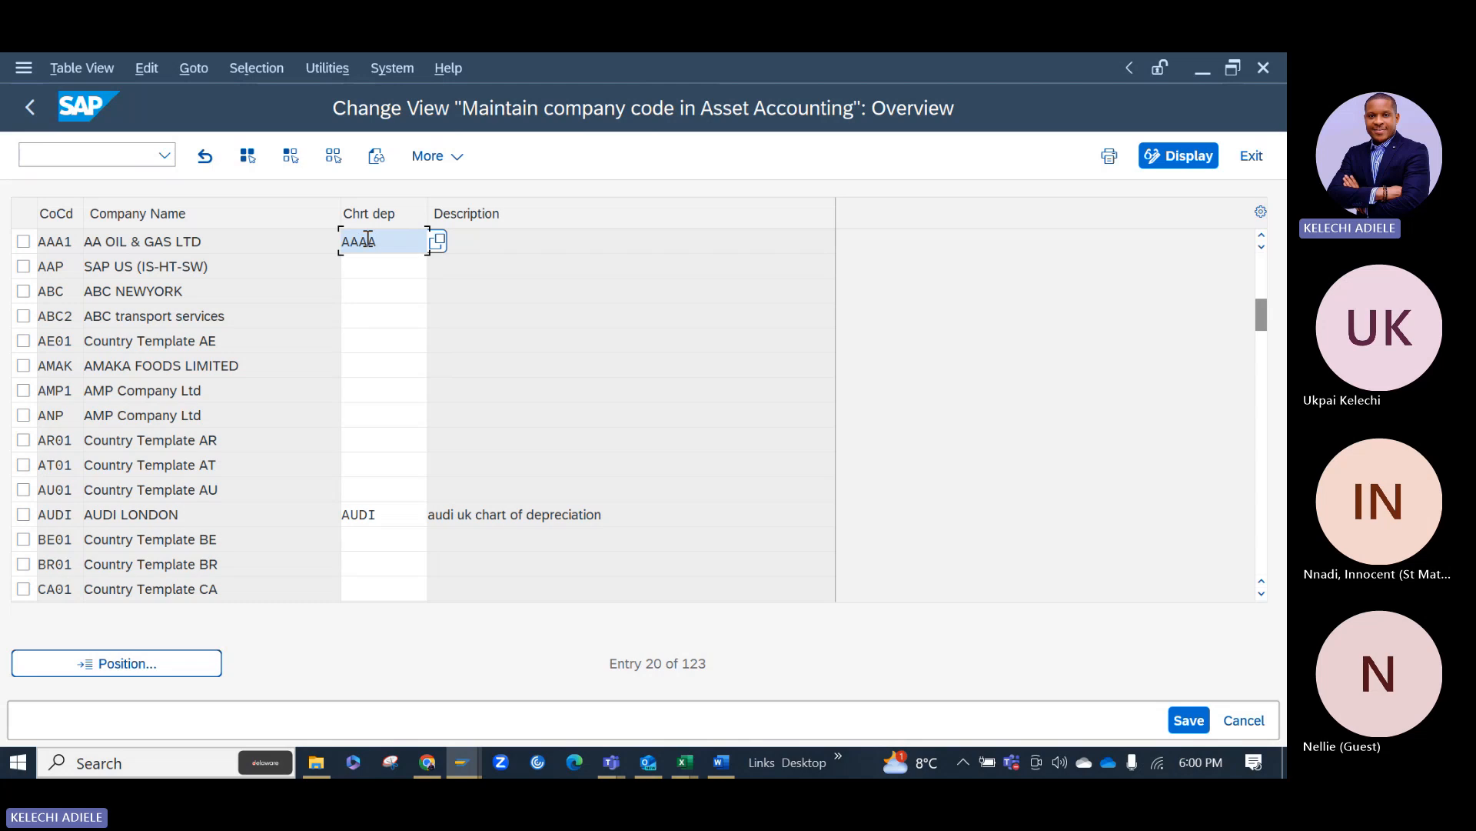
{"action": "type", "text": "AAAA"}
{"action": "key", "text": "Return"}
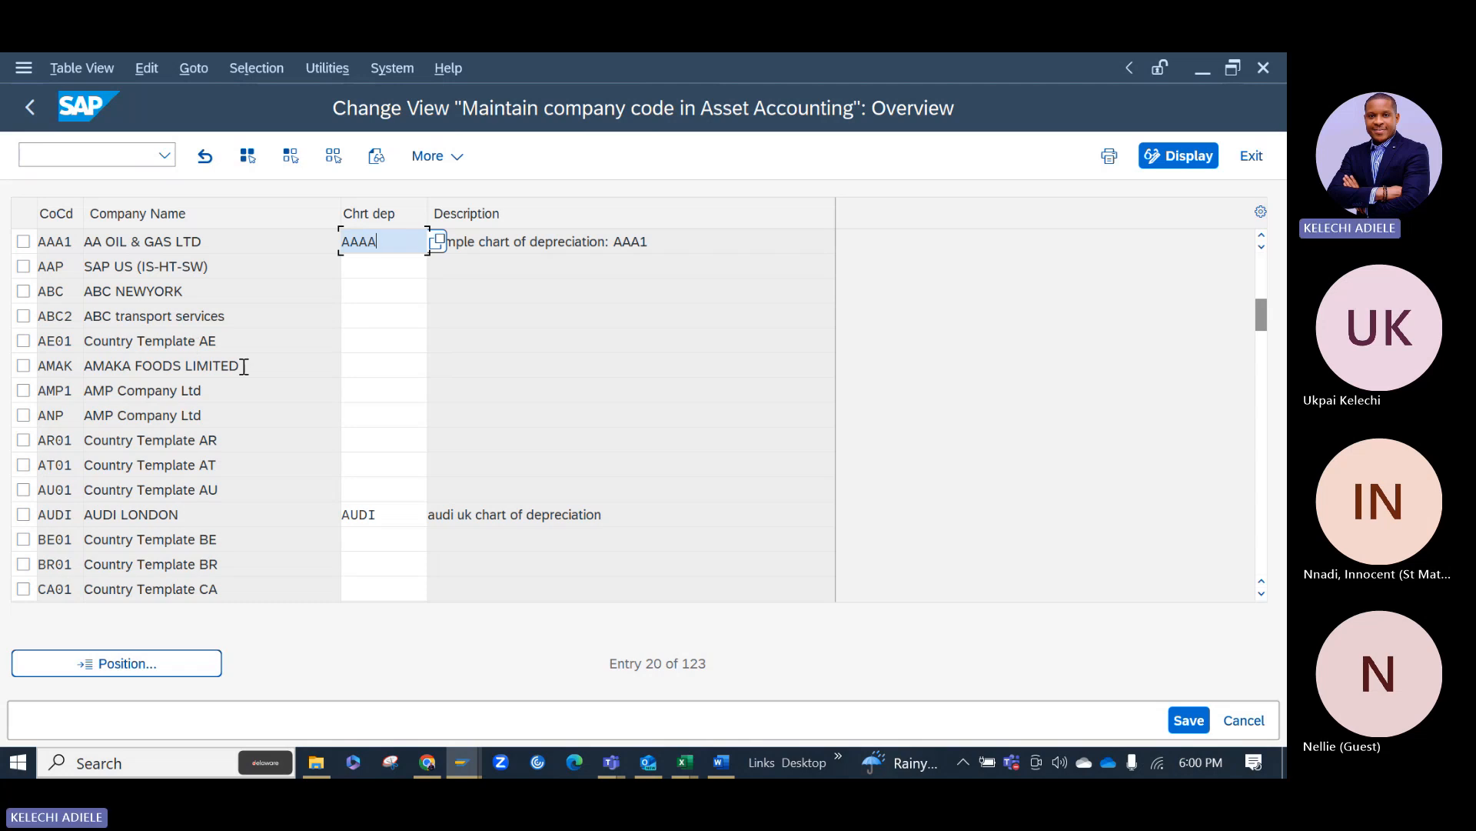
Exit the company code assignment, saving the changes and accepting the customizing request.
{"action": "left_click", "coordinate": [1258, 158]}
{"action": "left_click", "coordinate": [424, 552]}
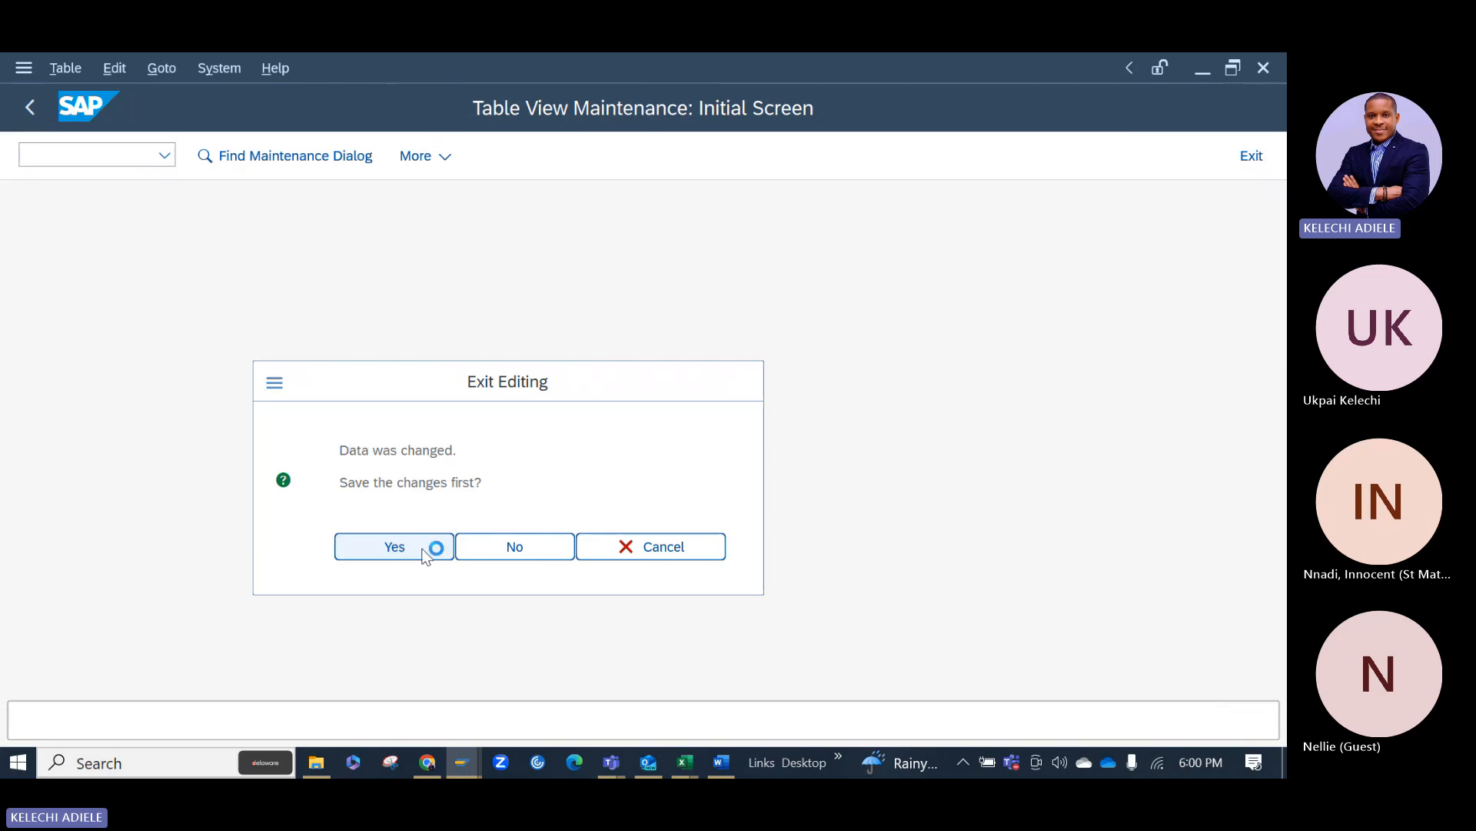
{"action": "left_click", "coordinate": [539, 520]}
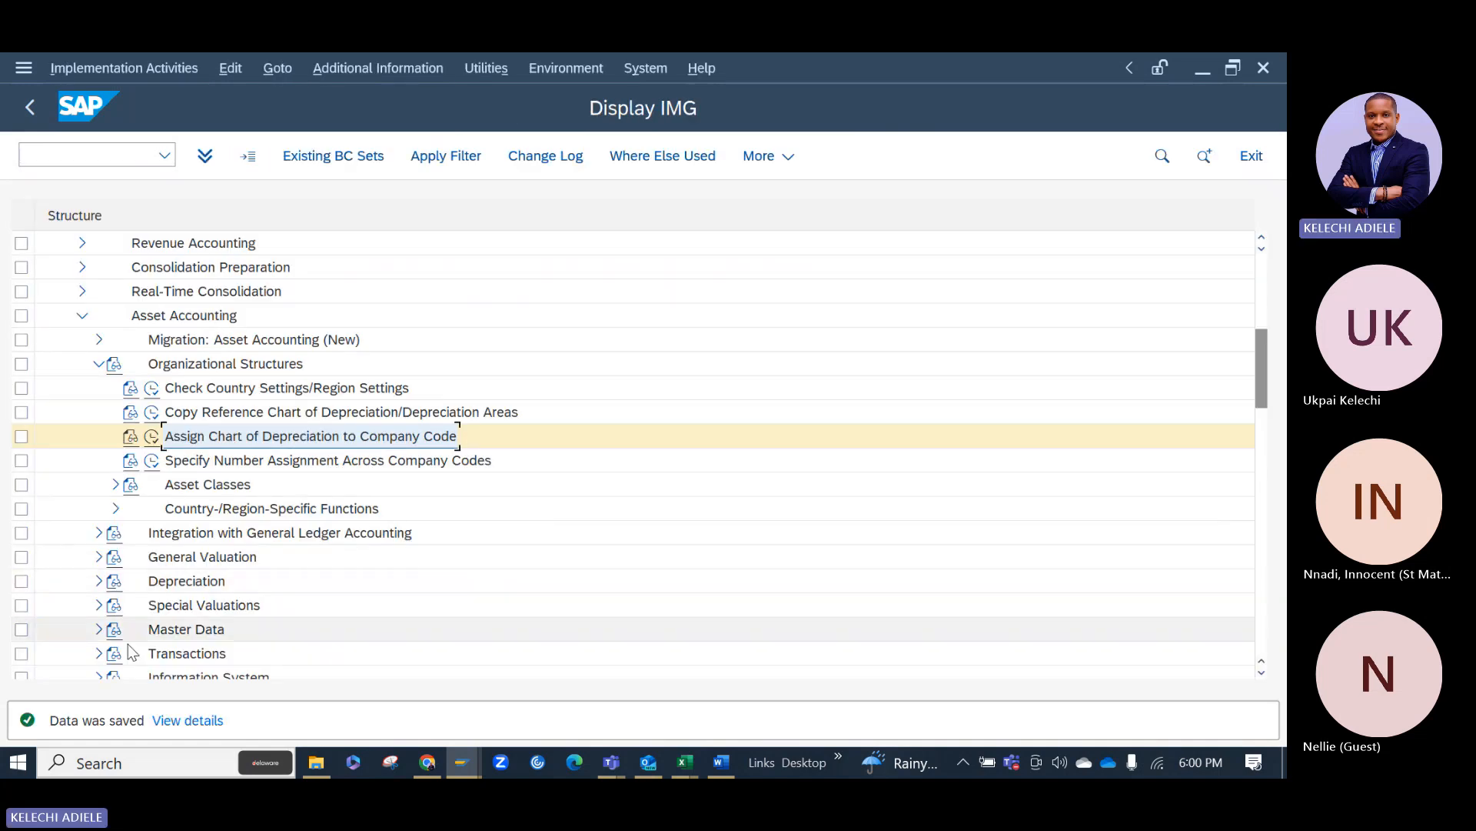
Collapse Organizational Structures, expand General Valuation and set AAAA as the chart of depreciation to work with.
{"action": "left_click", "coordinate": [98, 363]}
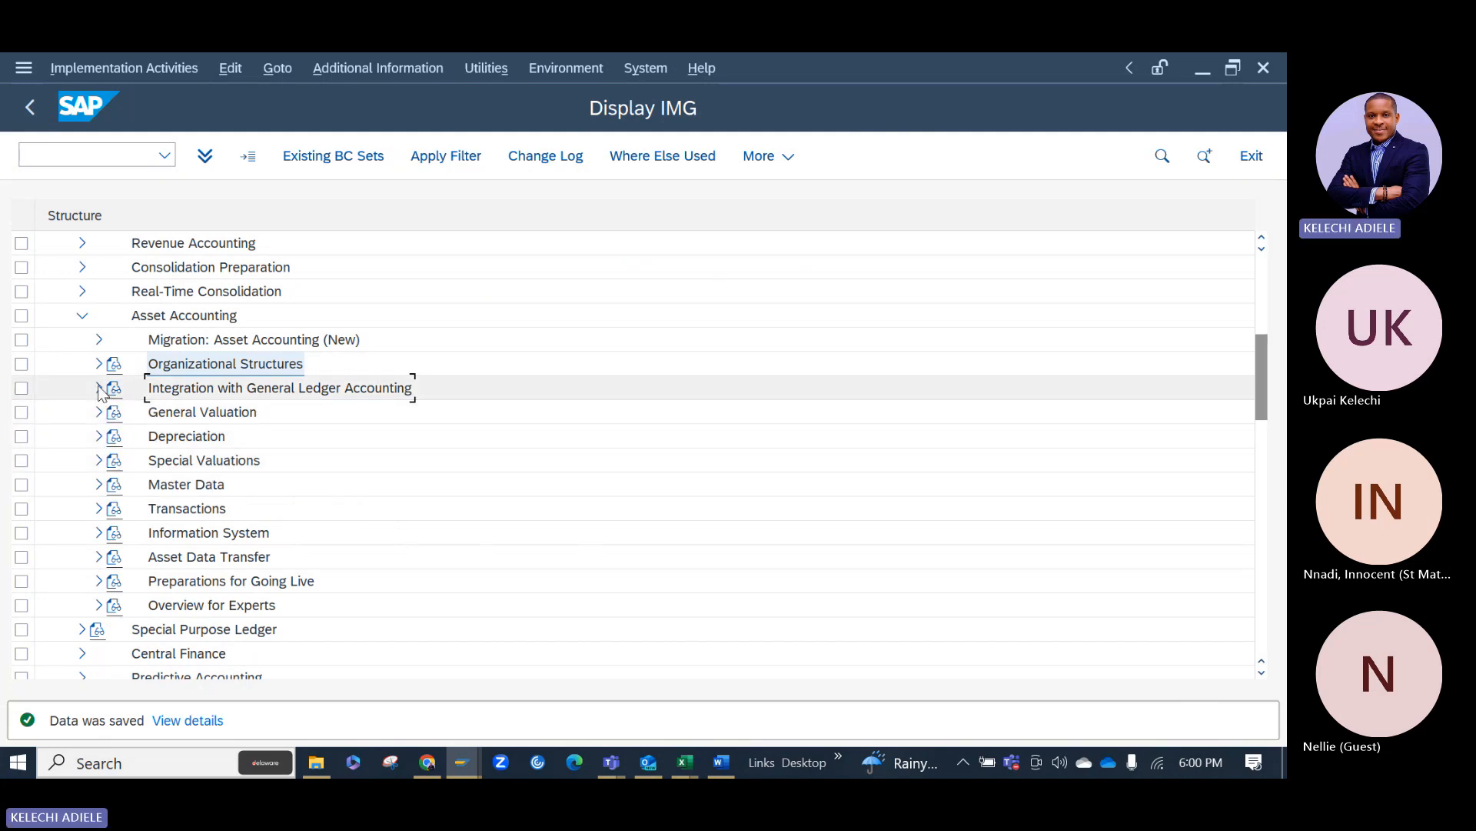
{"action": "left_click", "coordinate": [99, 413]}
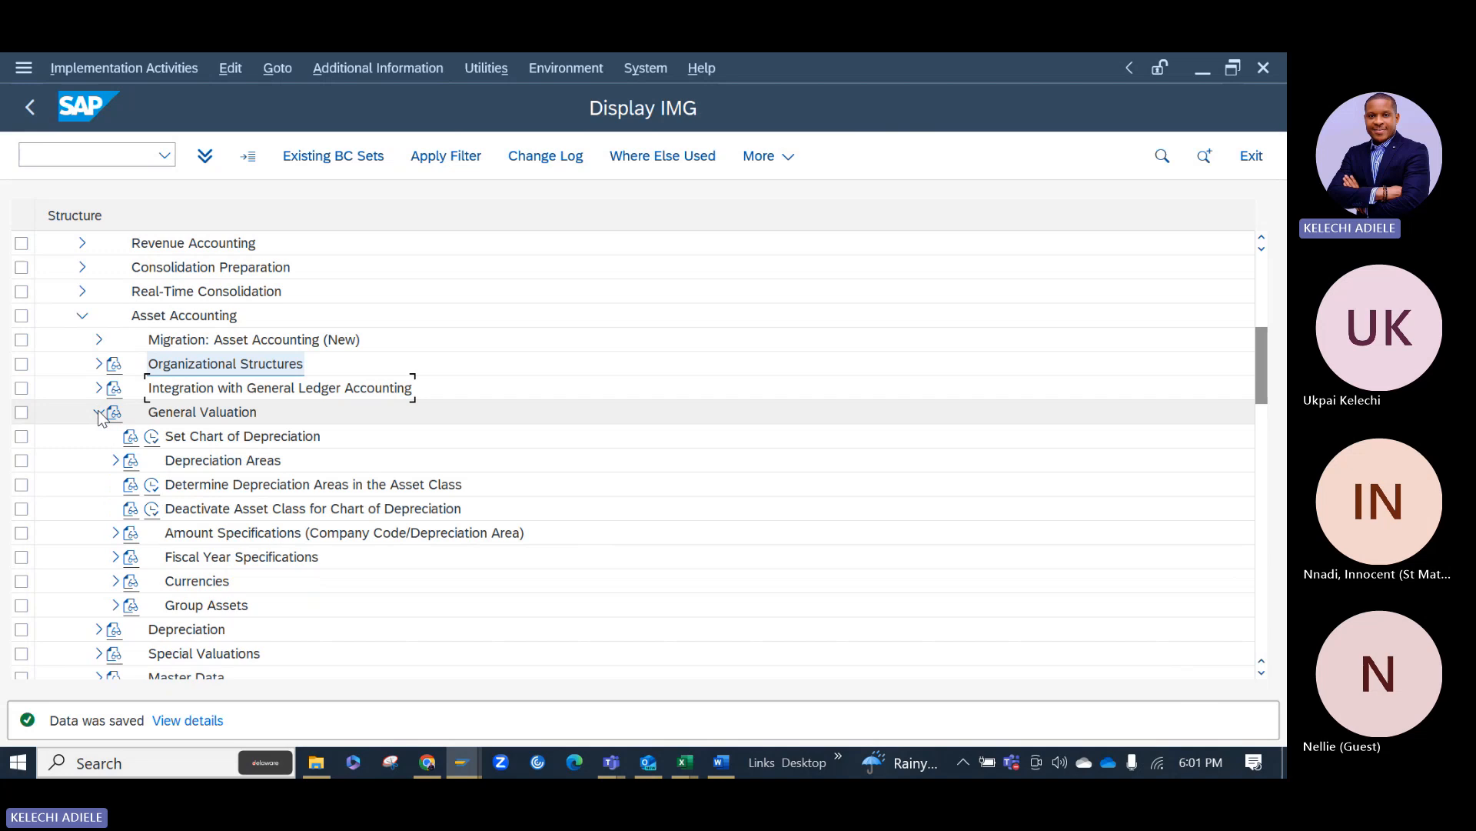
{"action": "left_click", "coordinate": [152, 438]}
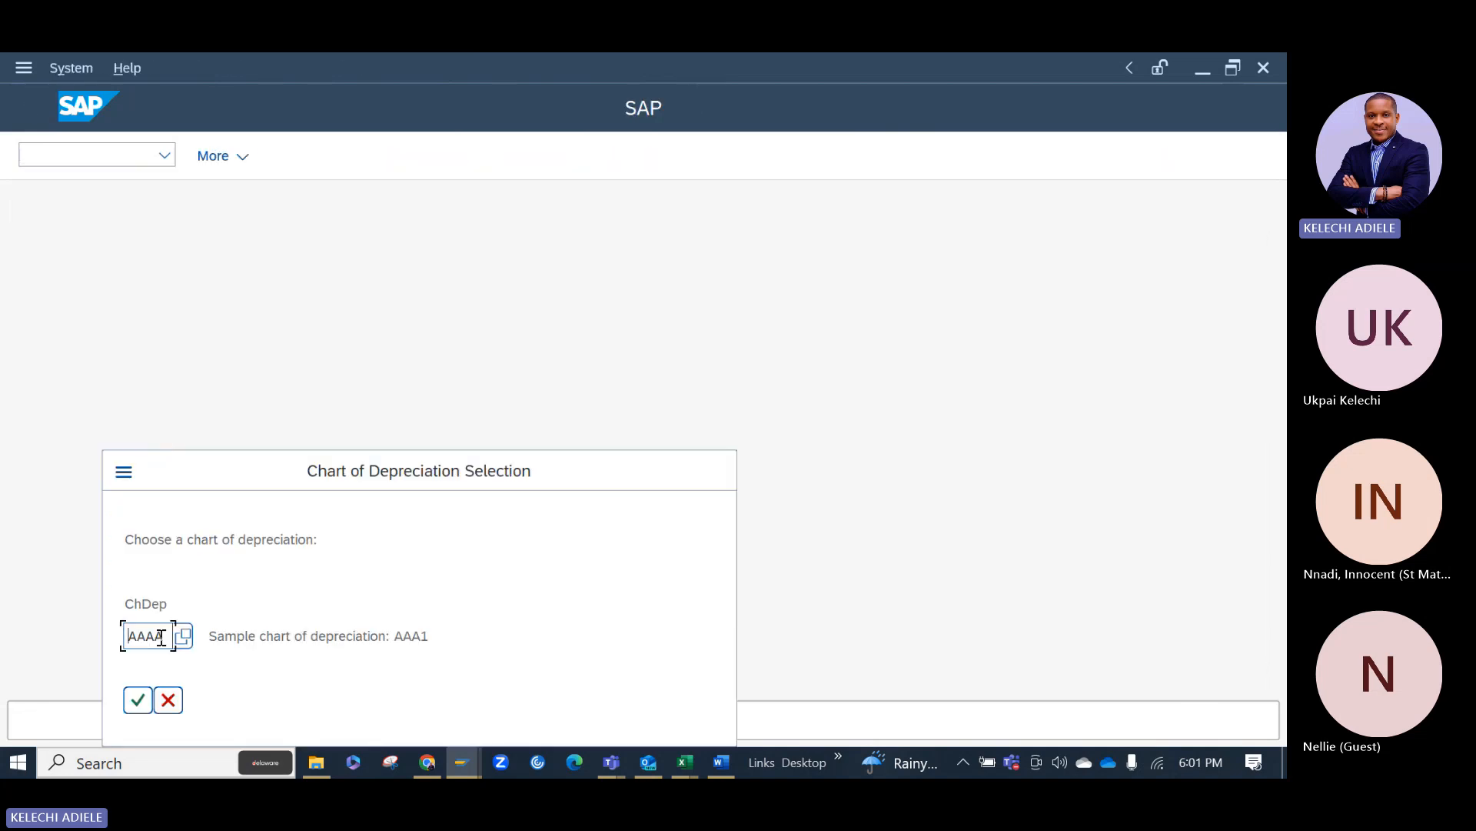
{"action": "left_click", "coordinate": [145, 704]}
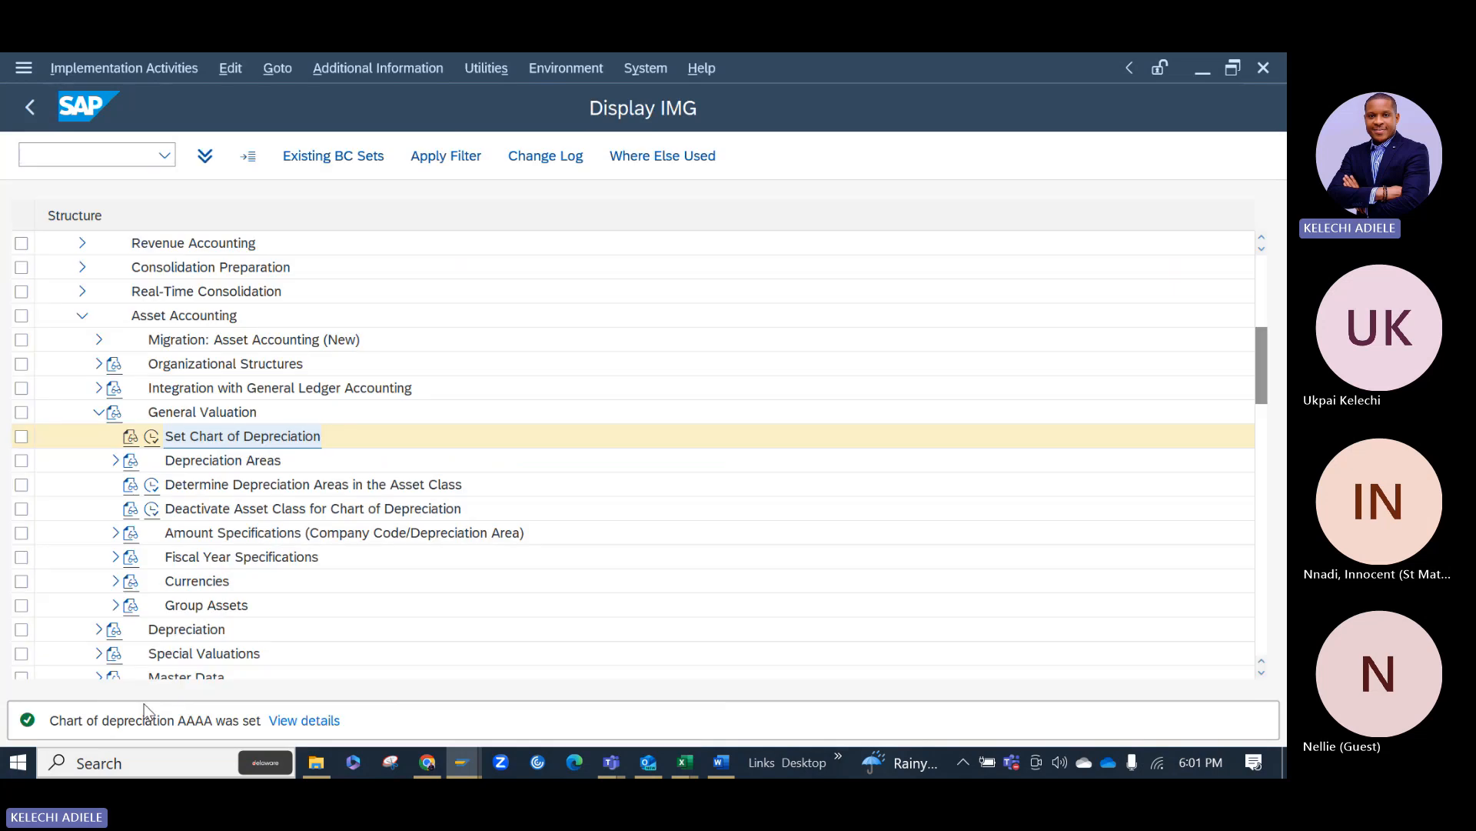
Reopen Assign Chart of Depreciation to Company Code, position the list on company code AAA1, select its chart entry and save the view.
{"action": "left_click", "coordinate": [99, 363]}
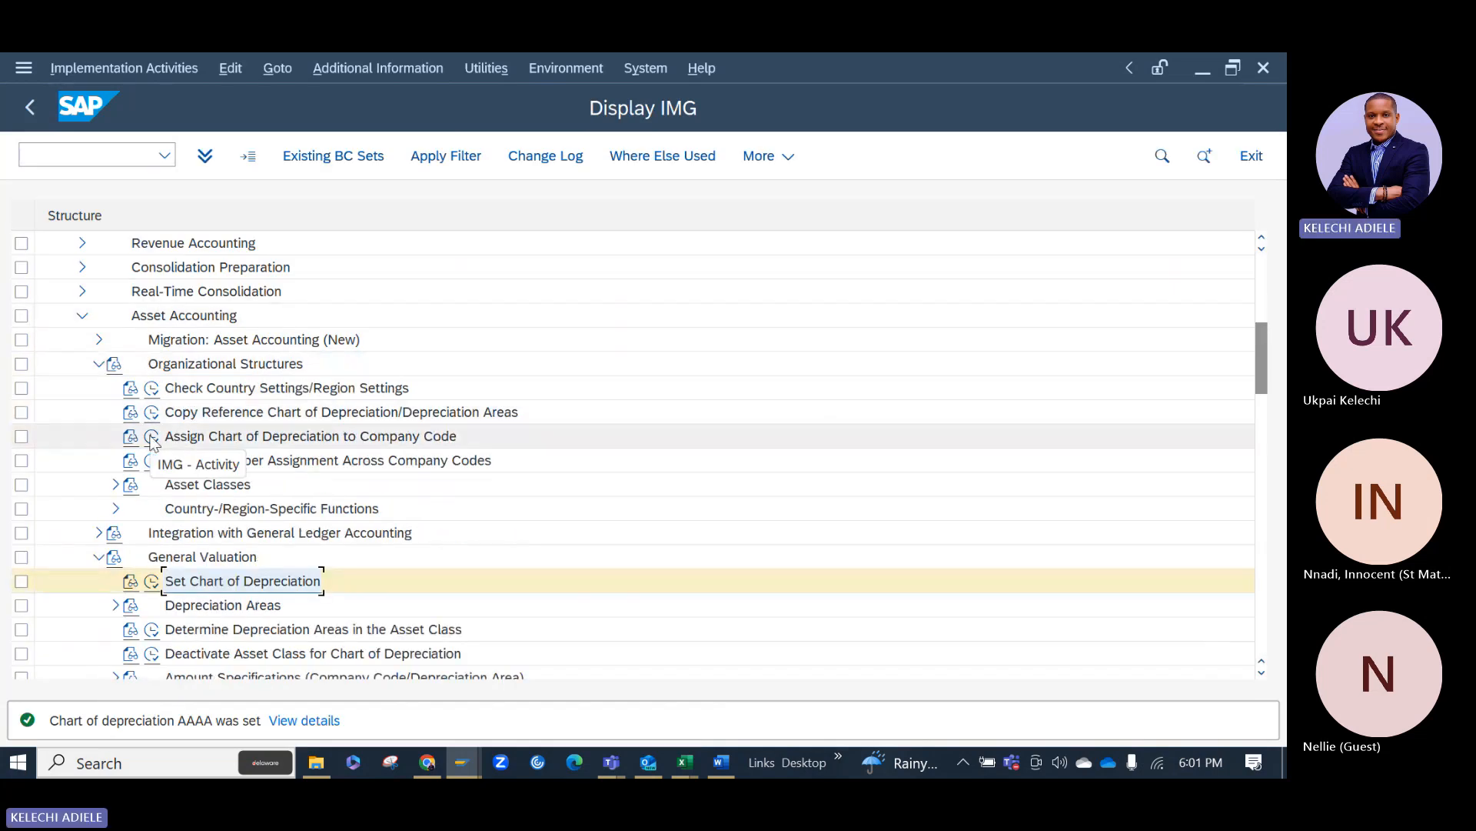
{"action": "left_click", "coordinate": [153, 436]}
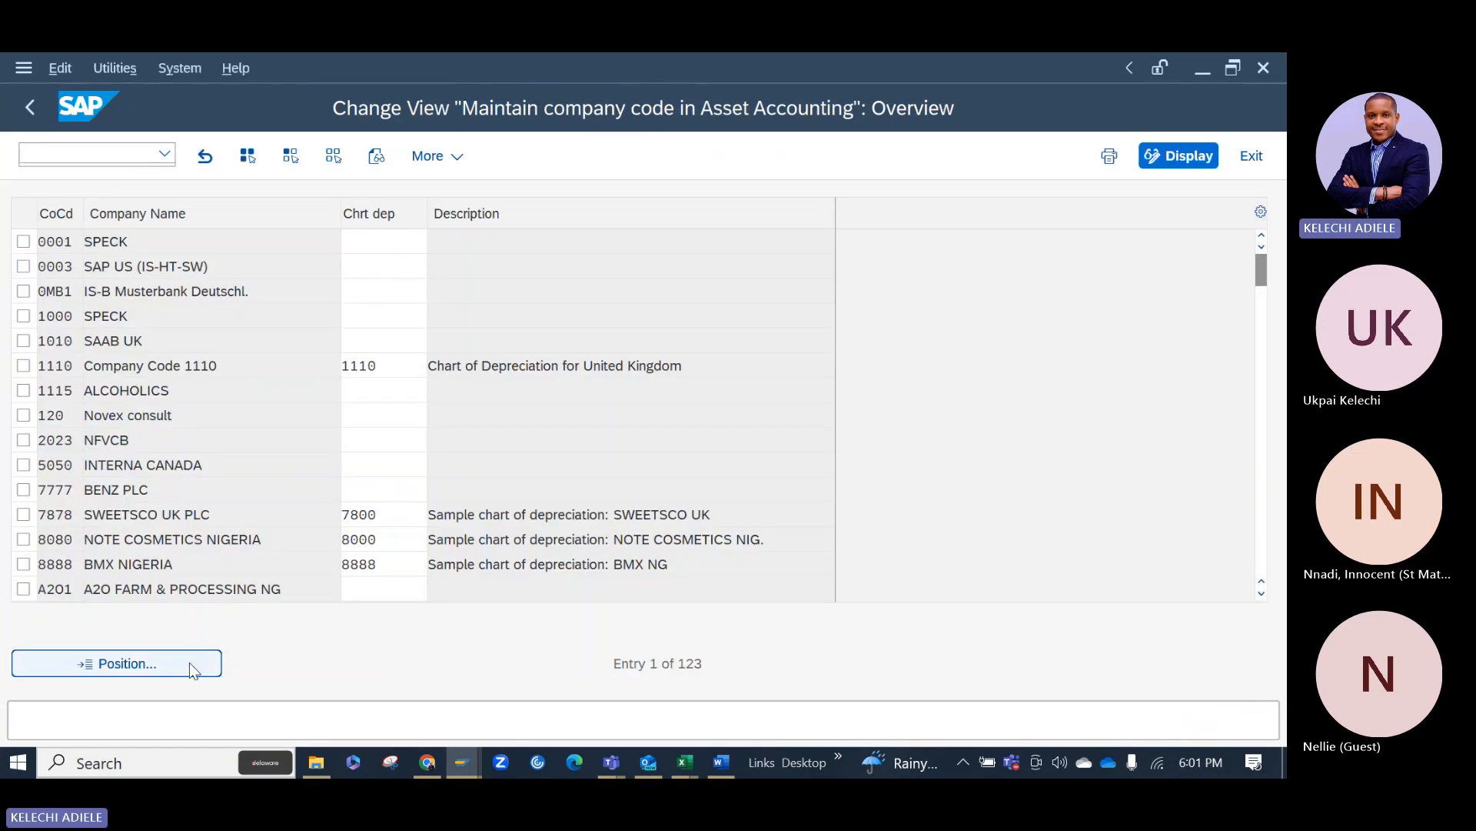
{"action": "left_click", "coordinate": [190, 666]}
{"action": "type", "text": "A"}
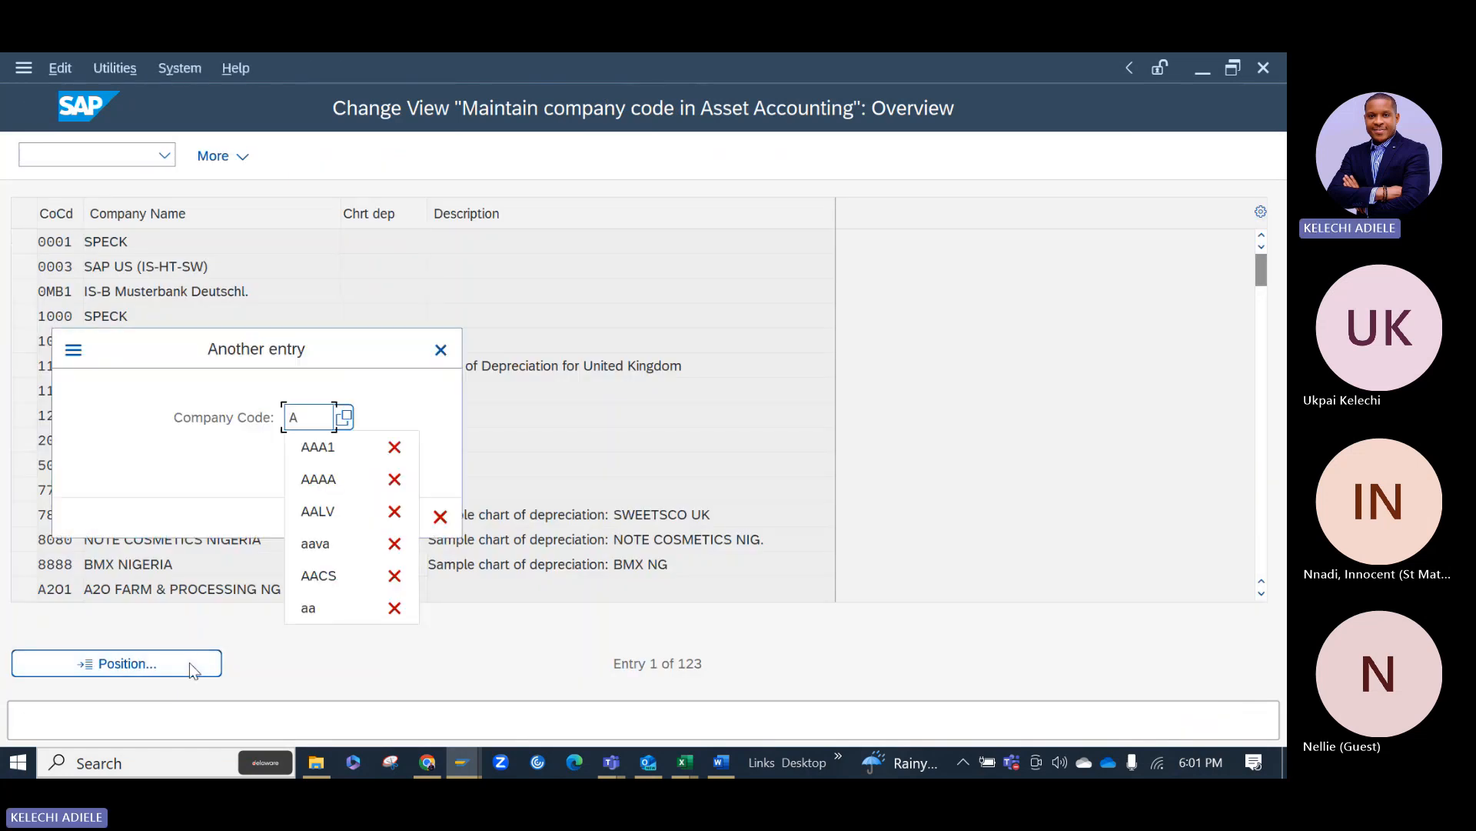
{"action": "type", "text": "AA"}
{"action": "left_click", "coordinate": [332, 450]}
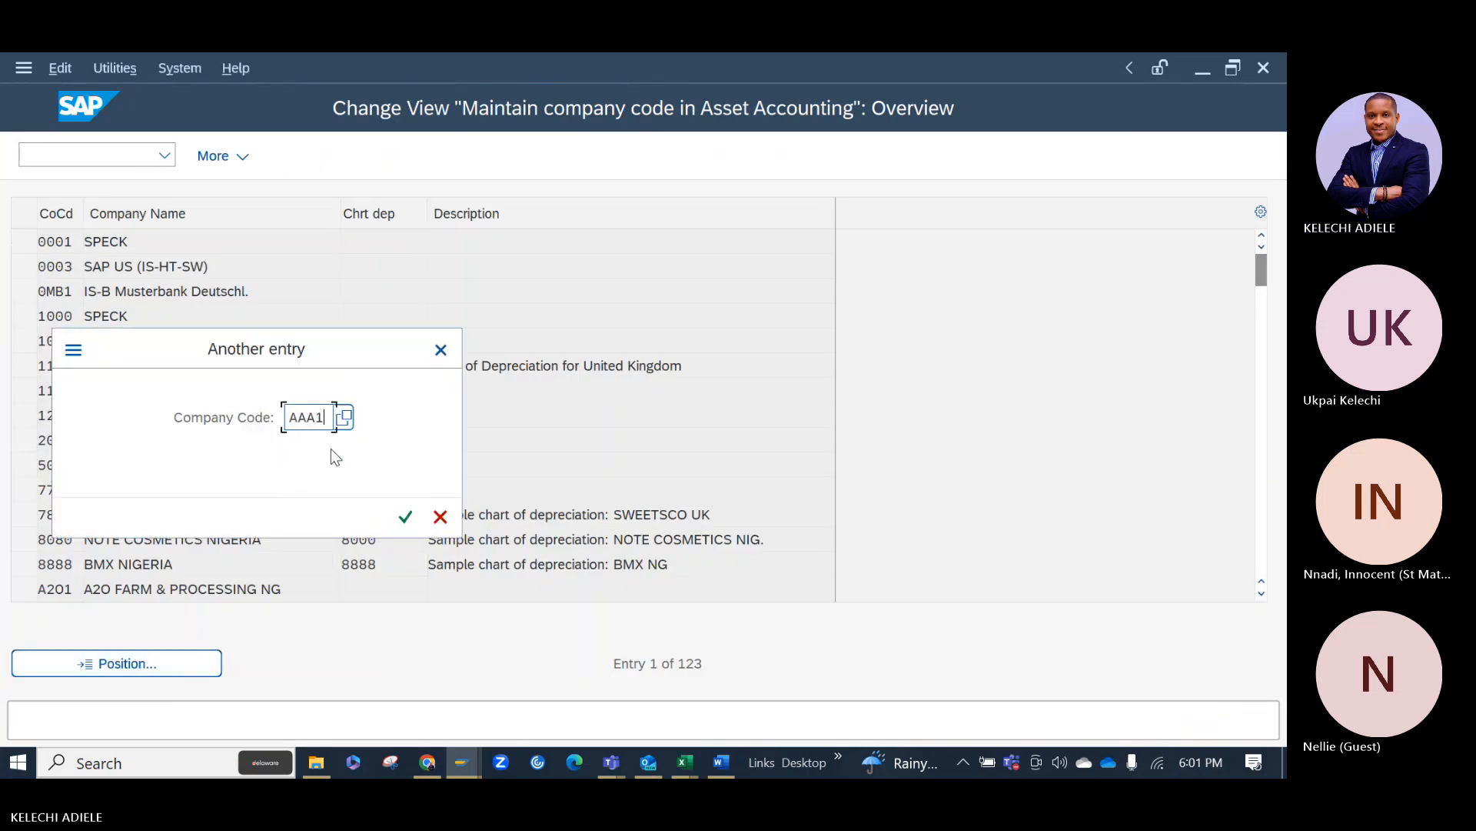
{"action": "key", "text": "Return"}
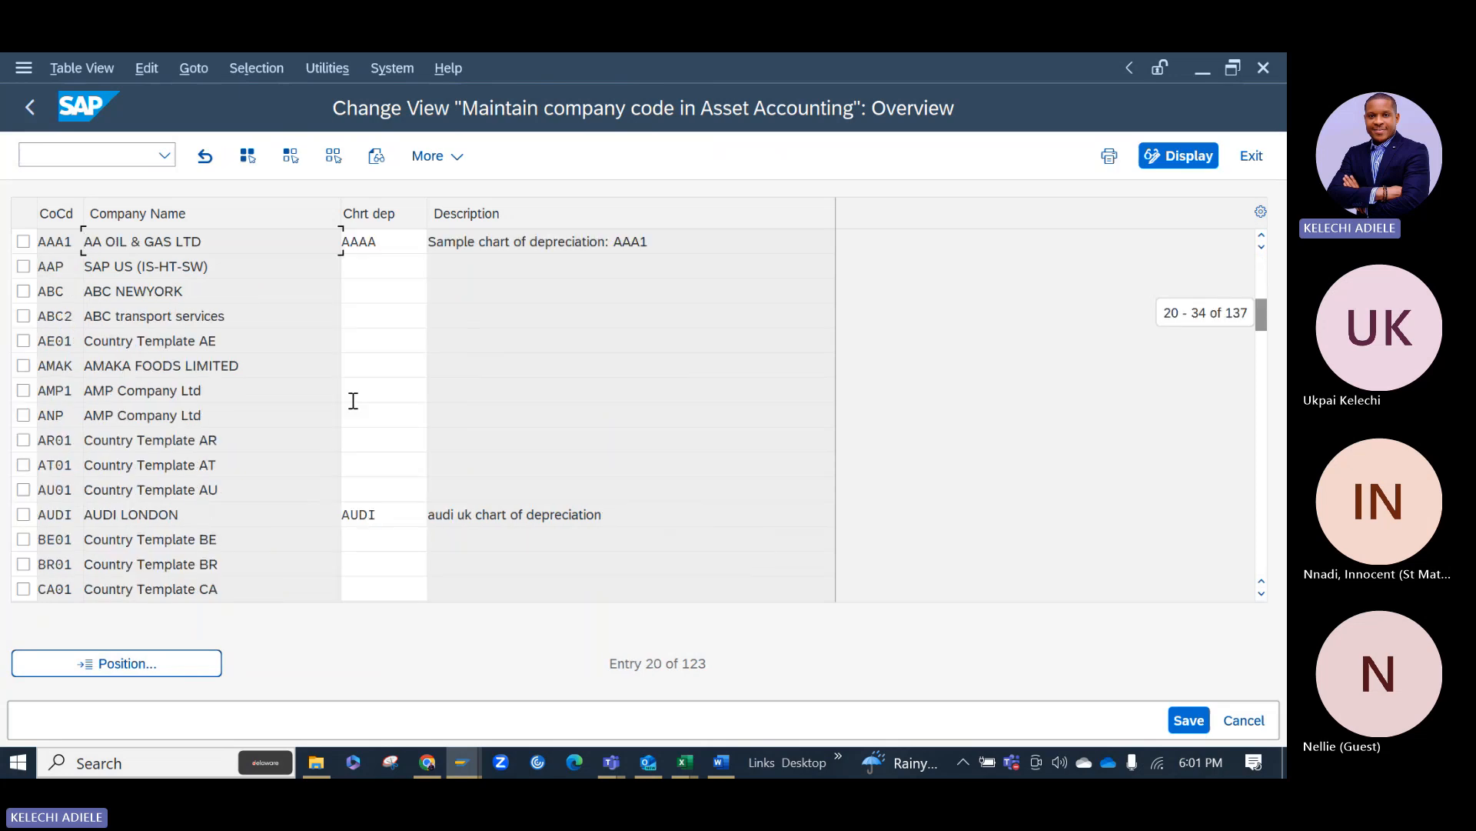
{"action": "left_click_drag", "start_coordinate": [390, 240], "coordinate": [330, 242]}
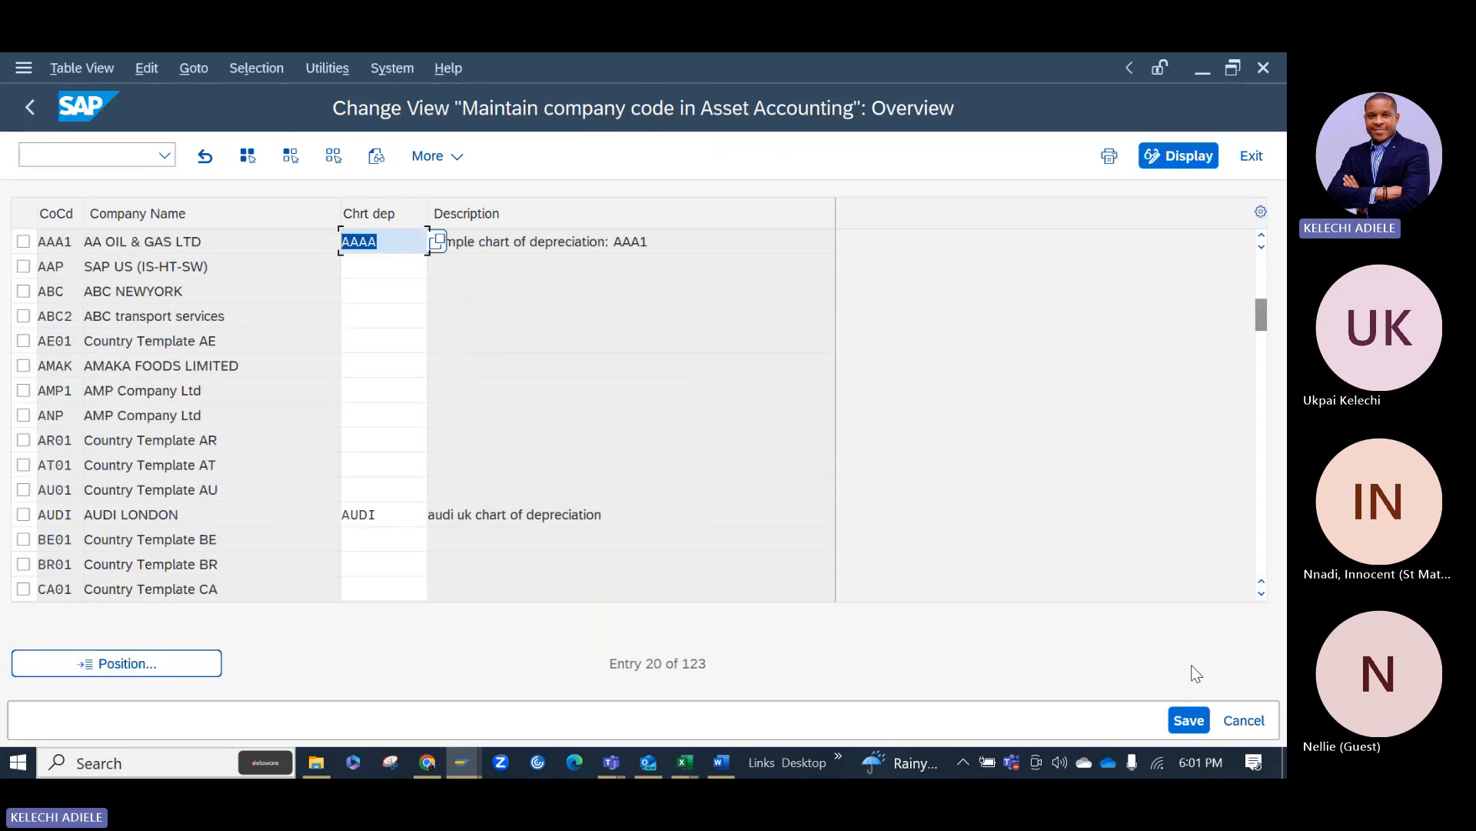
{"action": "left_click", "coordinate": [1188, 720]}
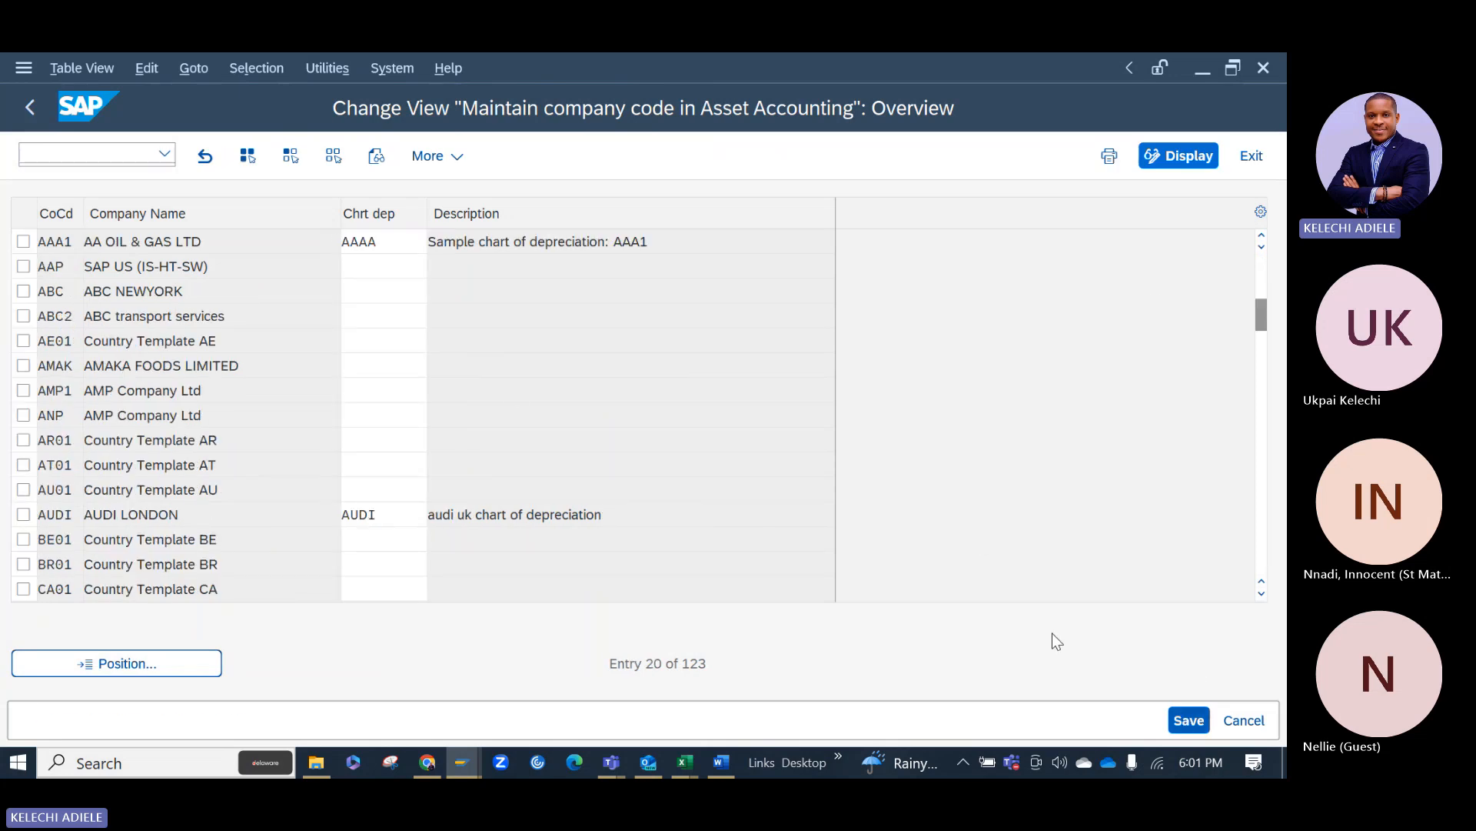
Clear the chart of depreciation assigned to company code AAA1, save with the proposed customizing request and return to the IMG structure.
{"action": "left_click", "coordinate": [396, 266]}
{"action": "left_click_drag", "start_coordinate": [389, 243], "coordinate": [300, 249]}
{"action": "key", "text": "Delete"}
{"action": "key", "text": "Return"}
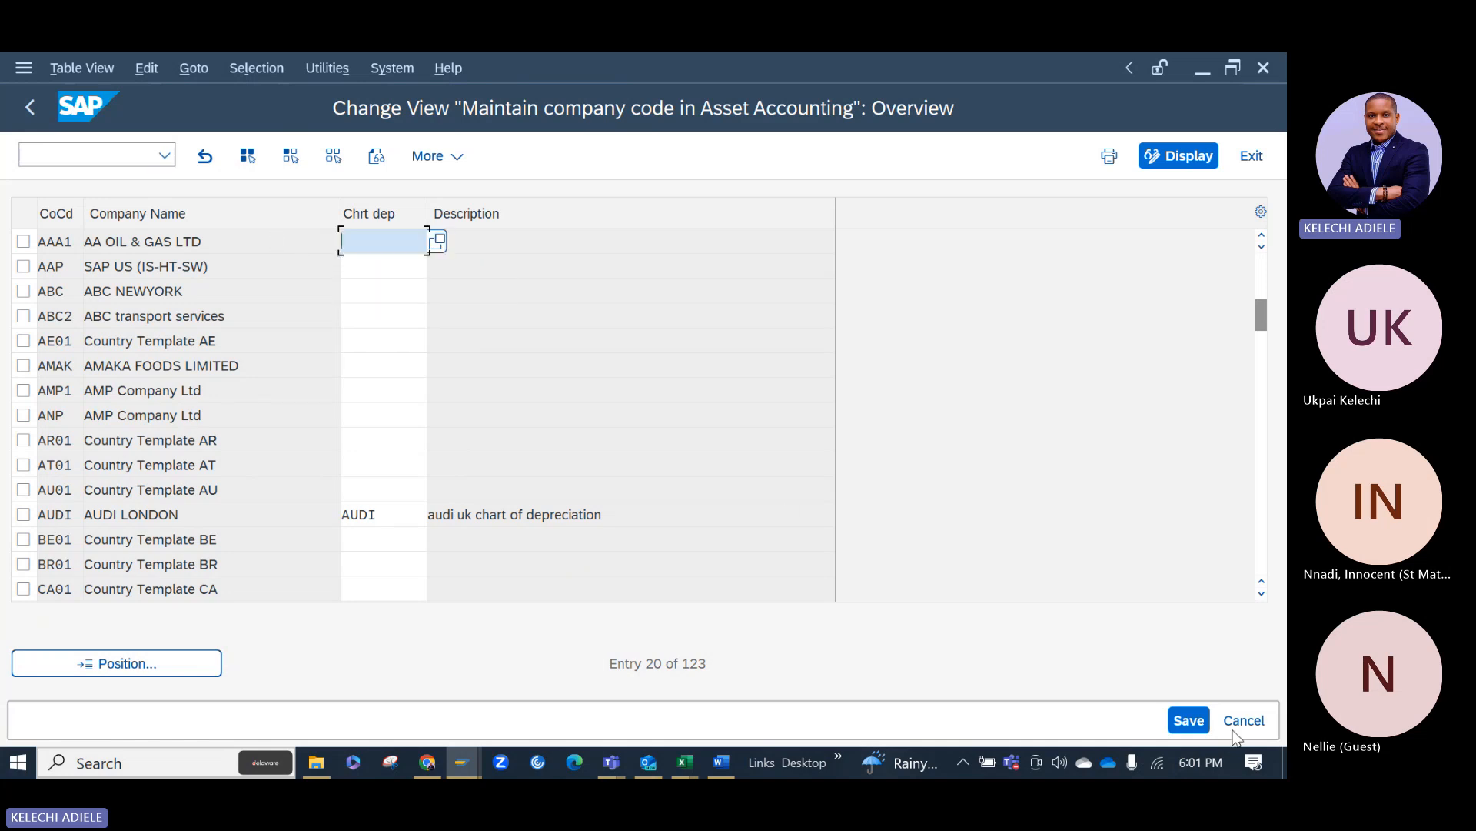
{"action": "left_click", "coordinate": [1189, 720]}
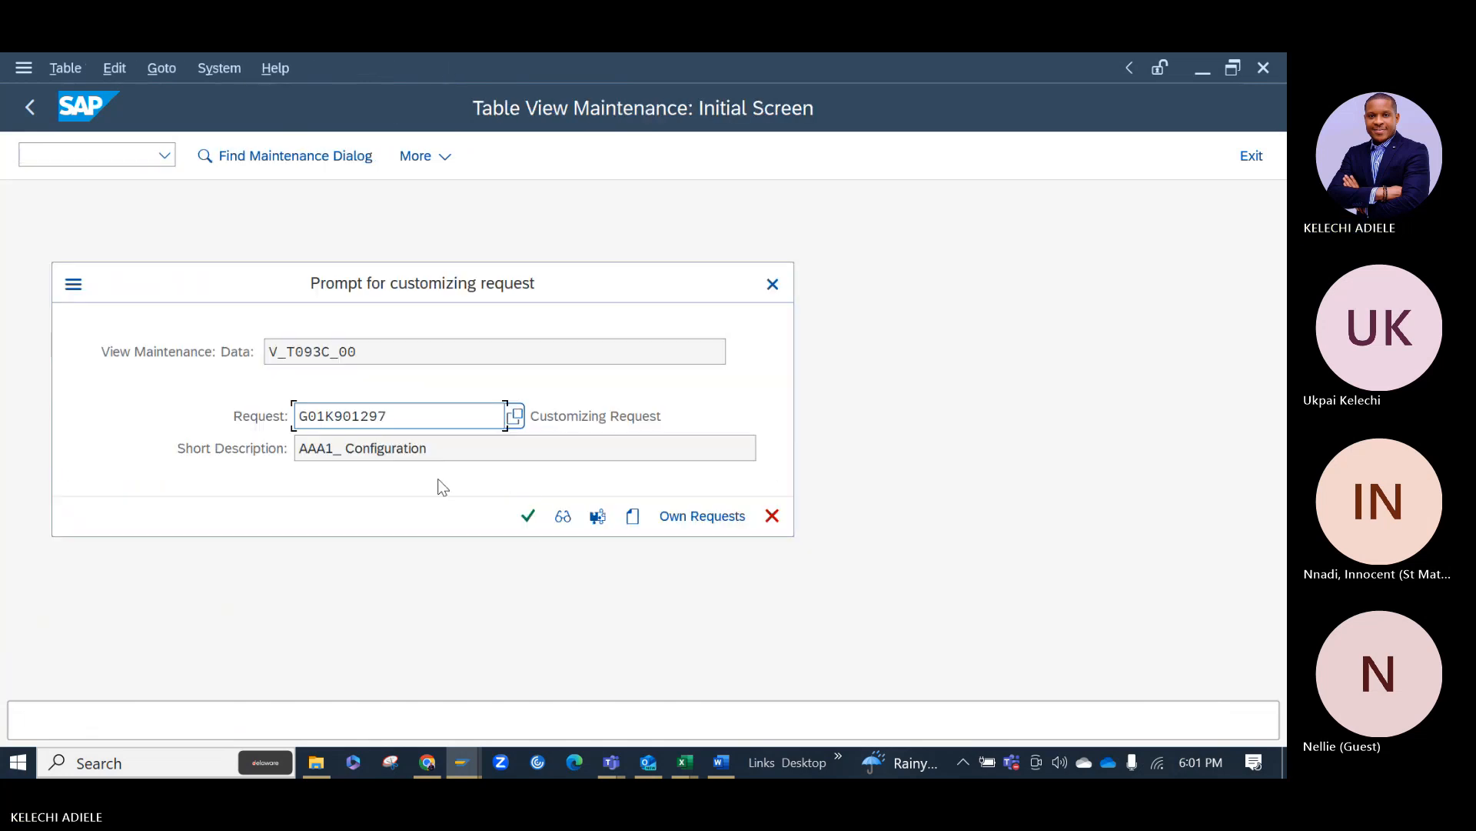
{"action": "left_click", "coordinate": [529, 517]}
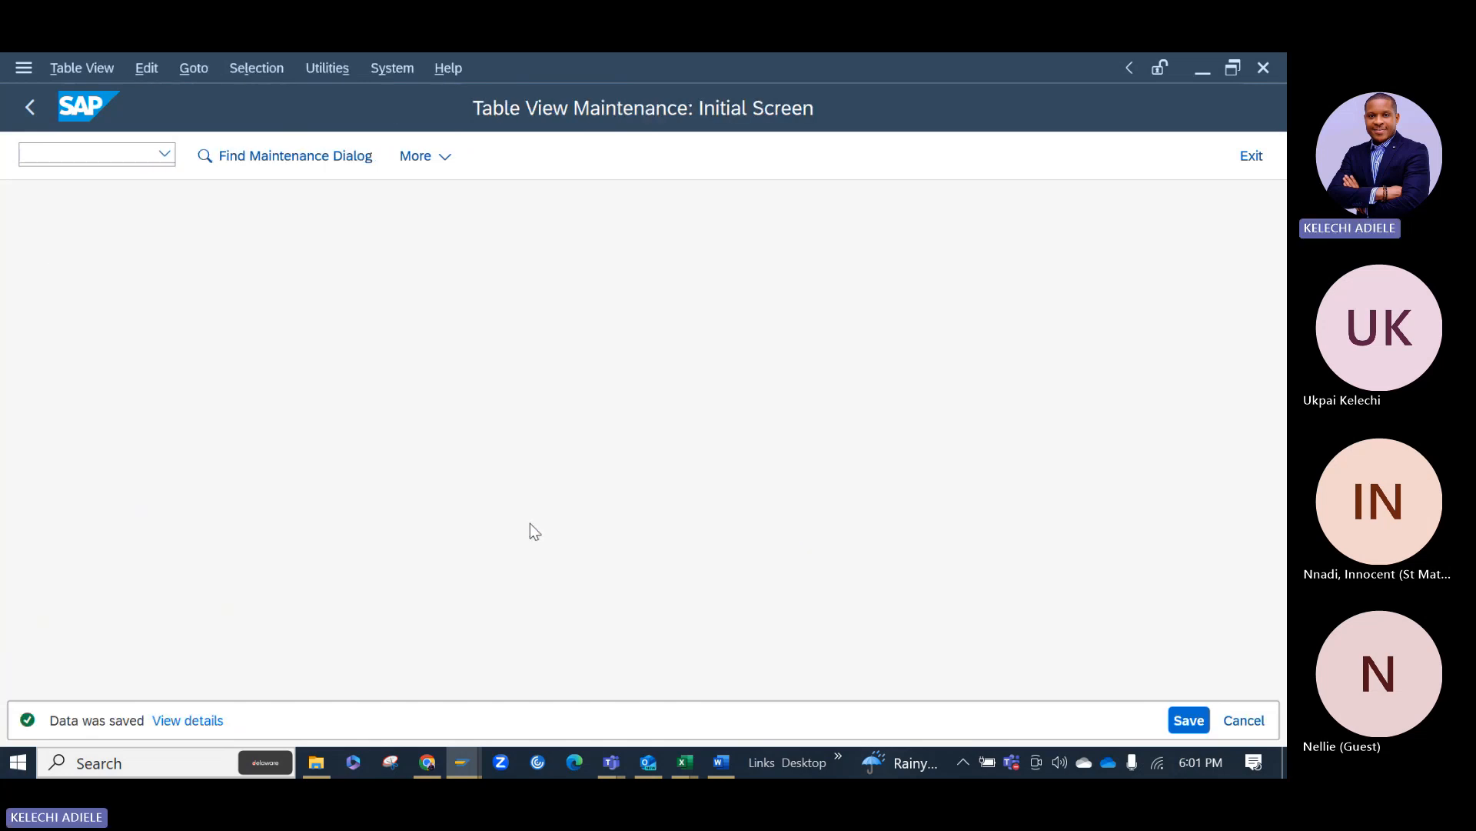
{"action": "left_click", "coordinate": [30, 108]}
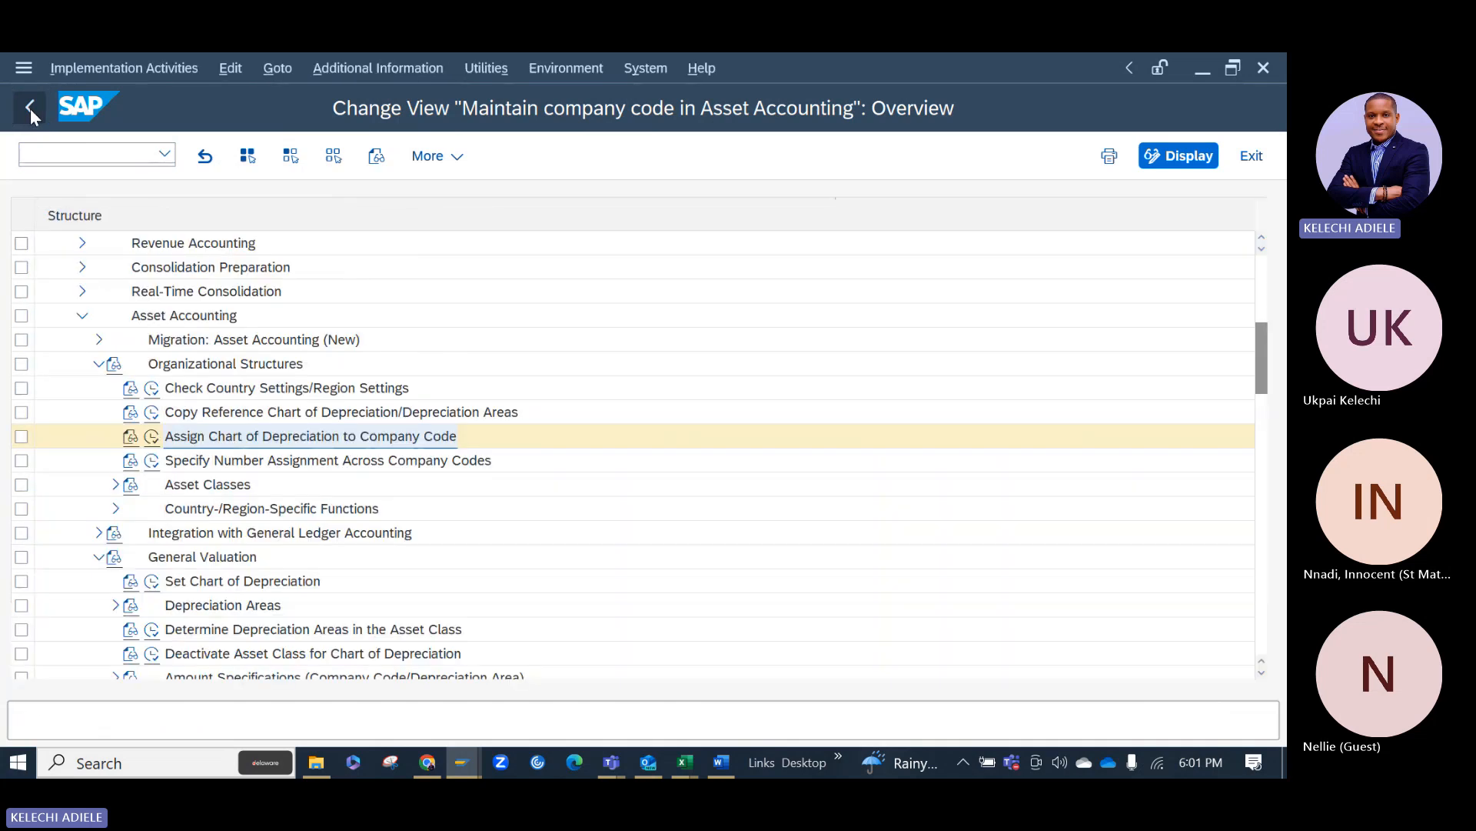
Reopen Assign Chart of Depreciation to Company Code and position the list on company code AAA1.
{"action": "left_click", "coordinate": [151, 436]}
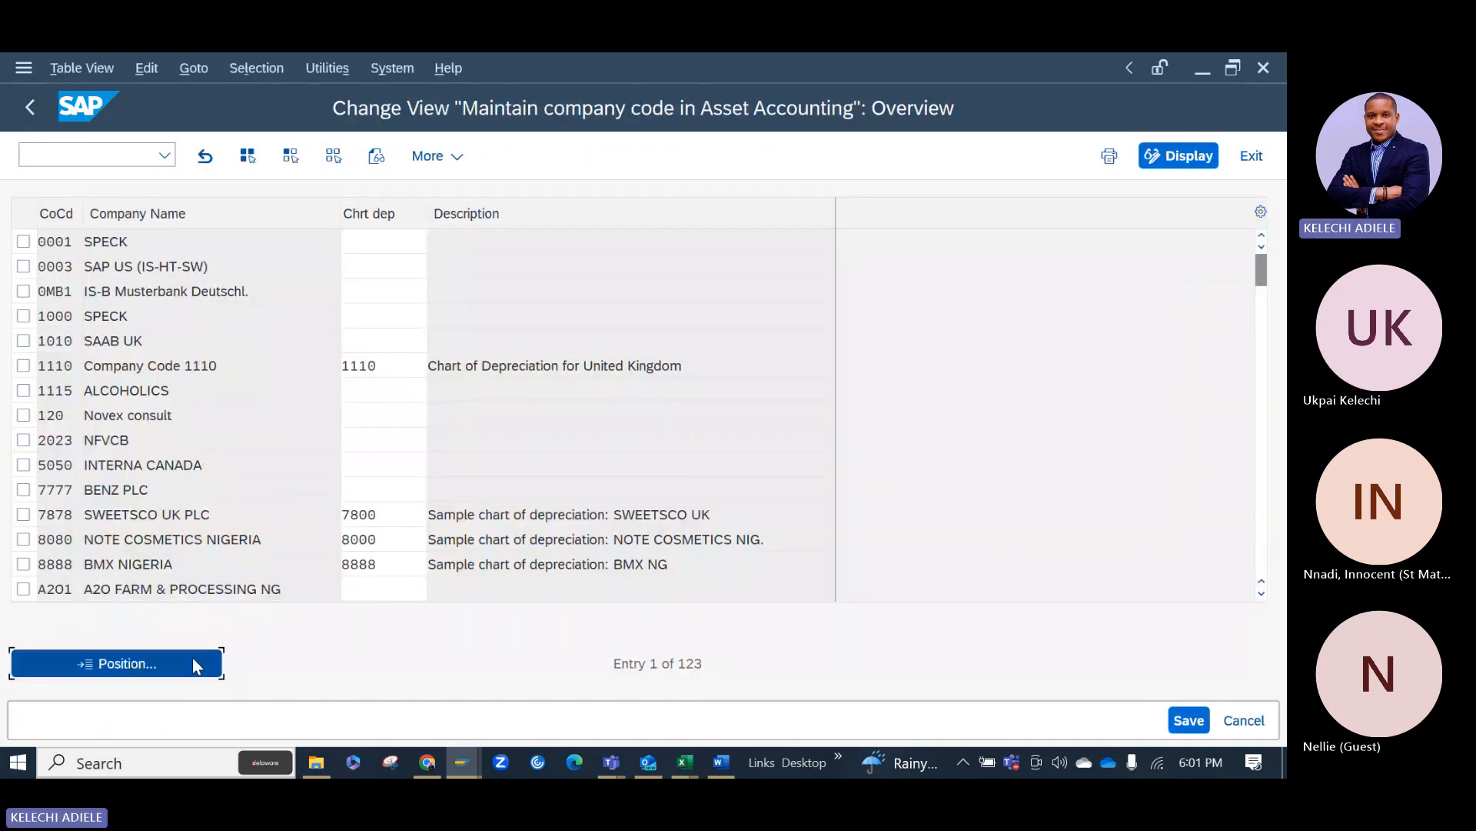
{"action": "left_click", "coordinate": [193, 661]}
{"action": "type", "text": "AAAA"}
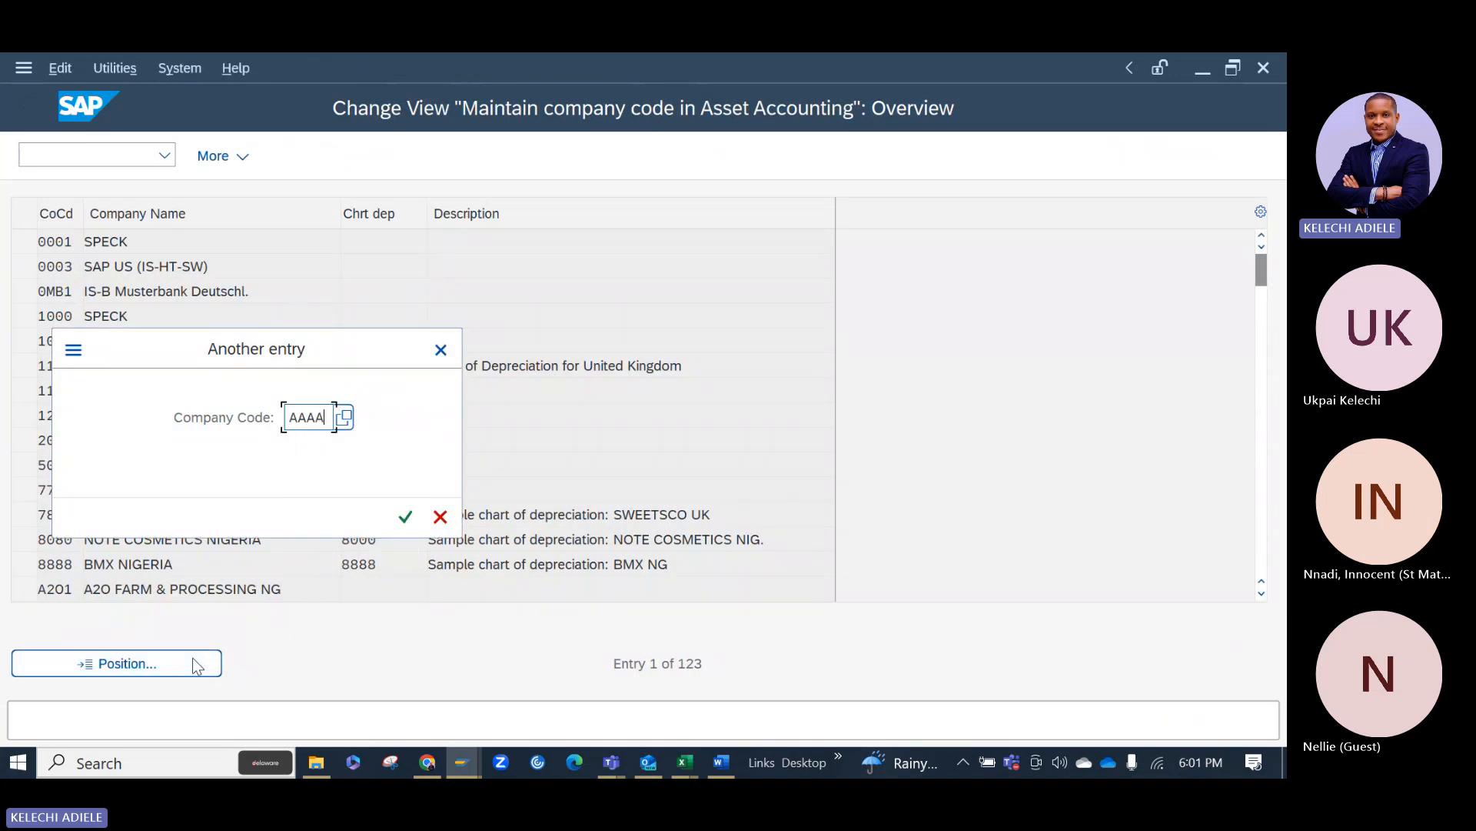
{"action": "key", "text": "Return"}
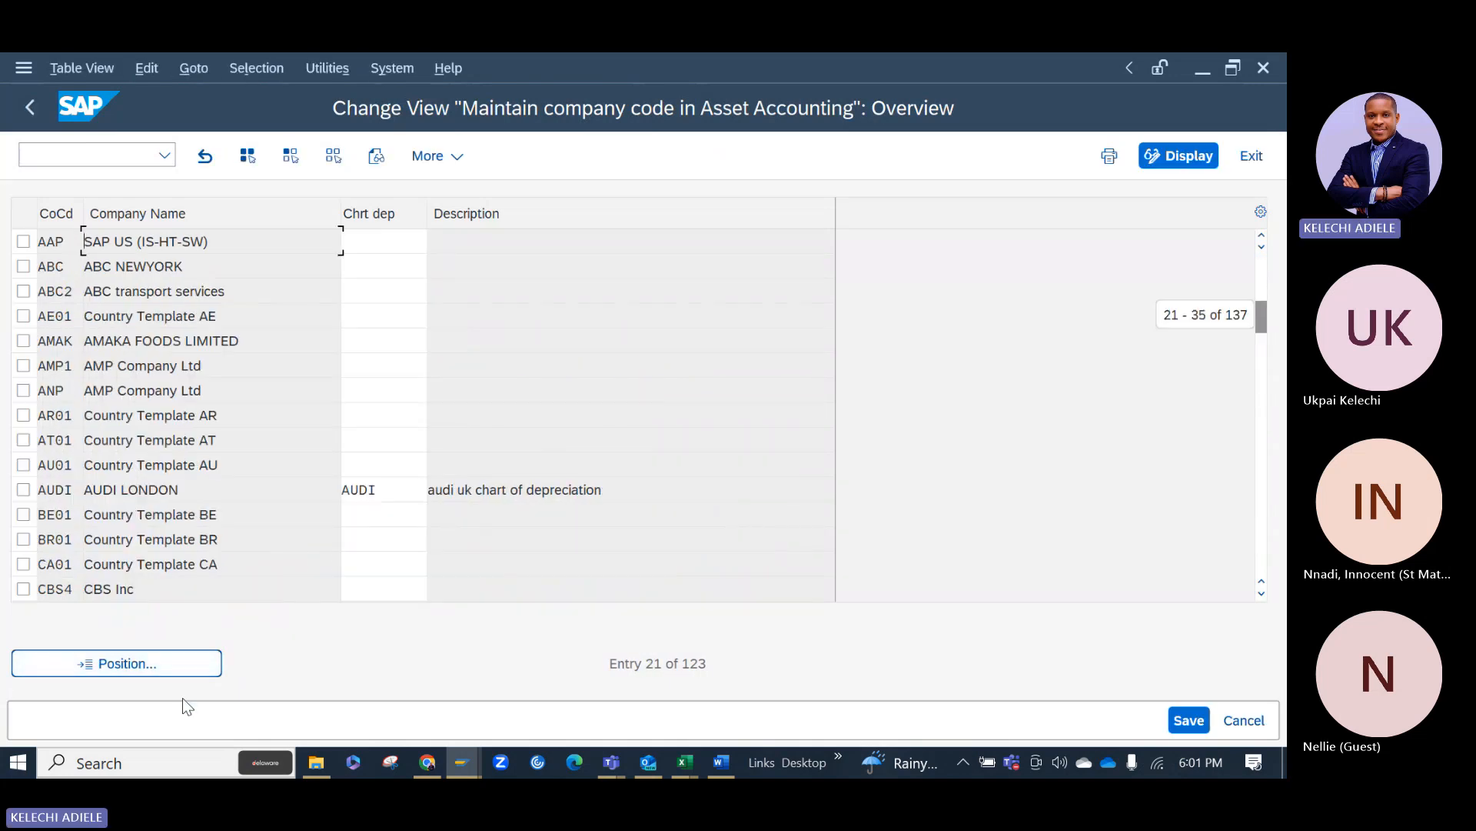
{"action": "left_click", "coordinate": [168, 667]}
{"action": "type", "text": "A"}
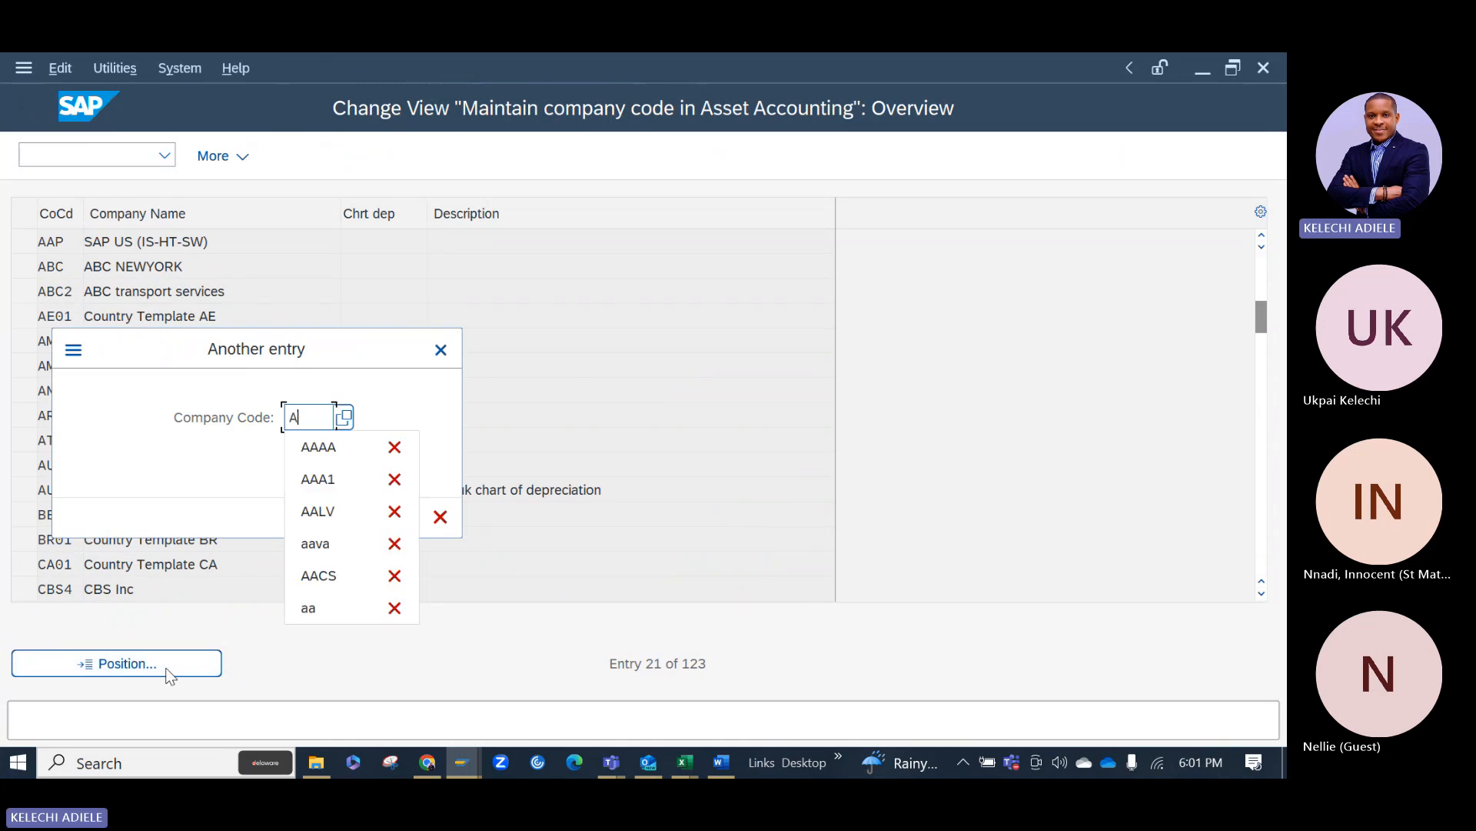
{"action": "type", "text": "AA1"}
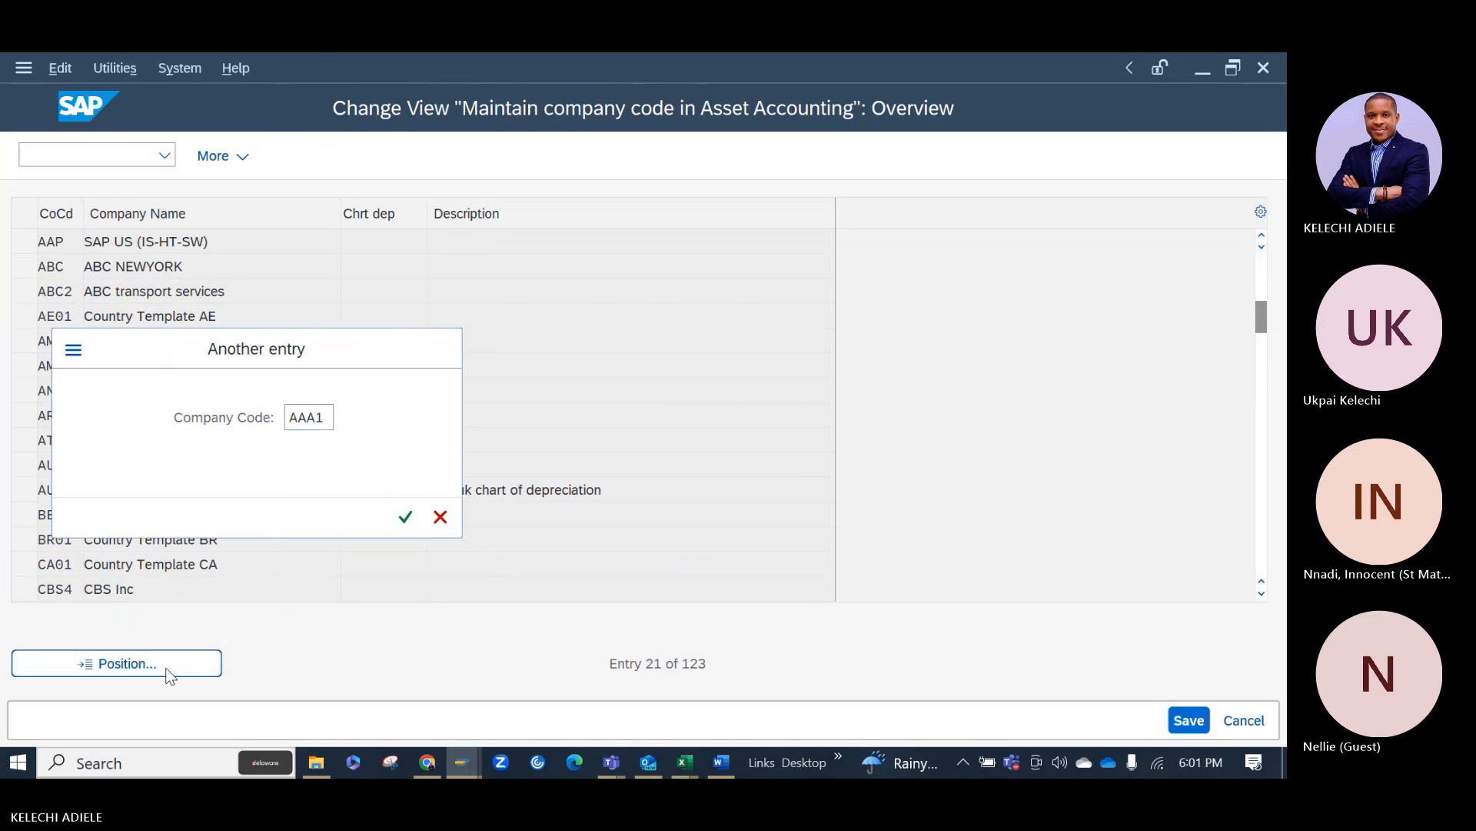
{"action": "key", "text": "Return"}
Assign chart of depreciation AAAA to company code AAA1, save with the proposed customizing request and return to the IMG structure.
{"action": "left_click", "coordinate": [377, 245]}
{"action": "type", "text": "AAAA"}
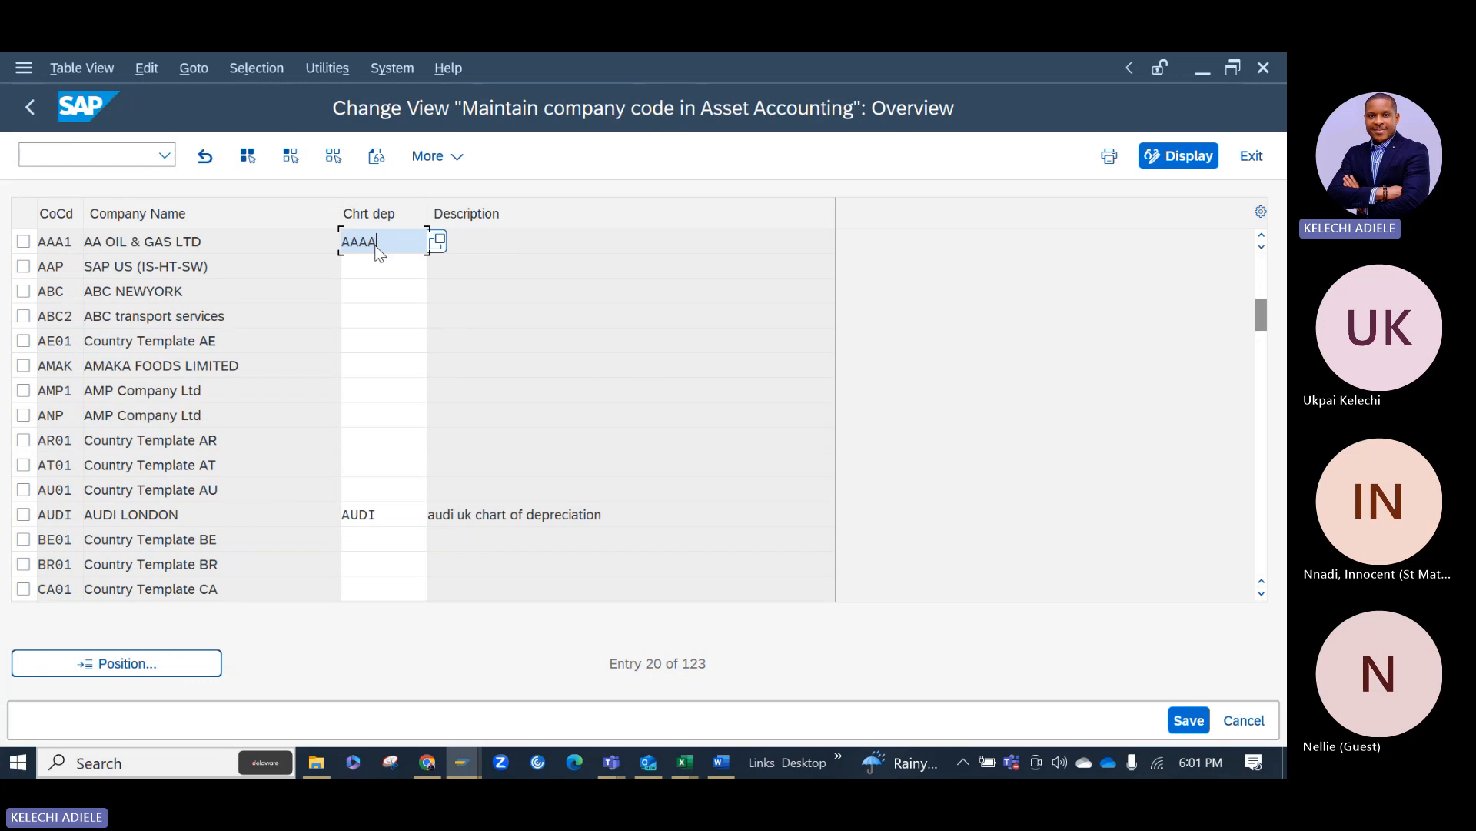
{"action": "key", "text": "Return"}
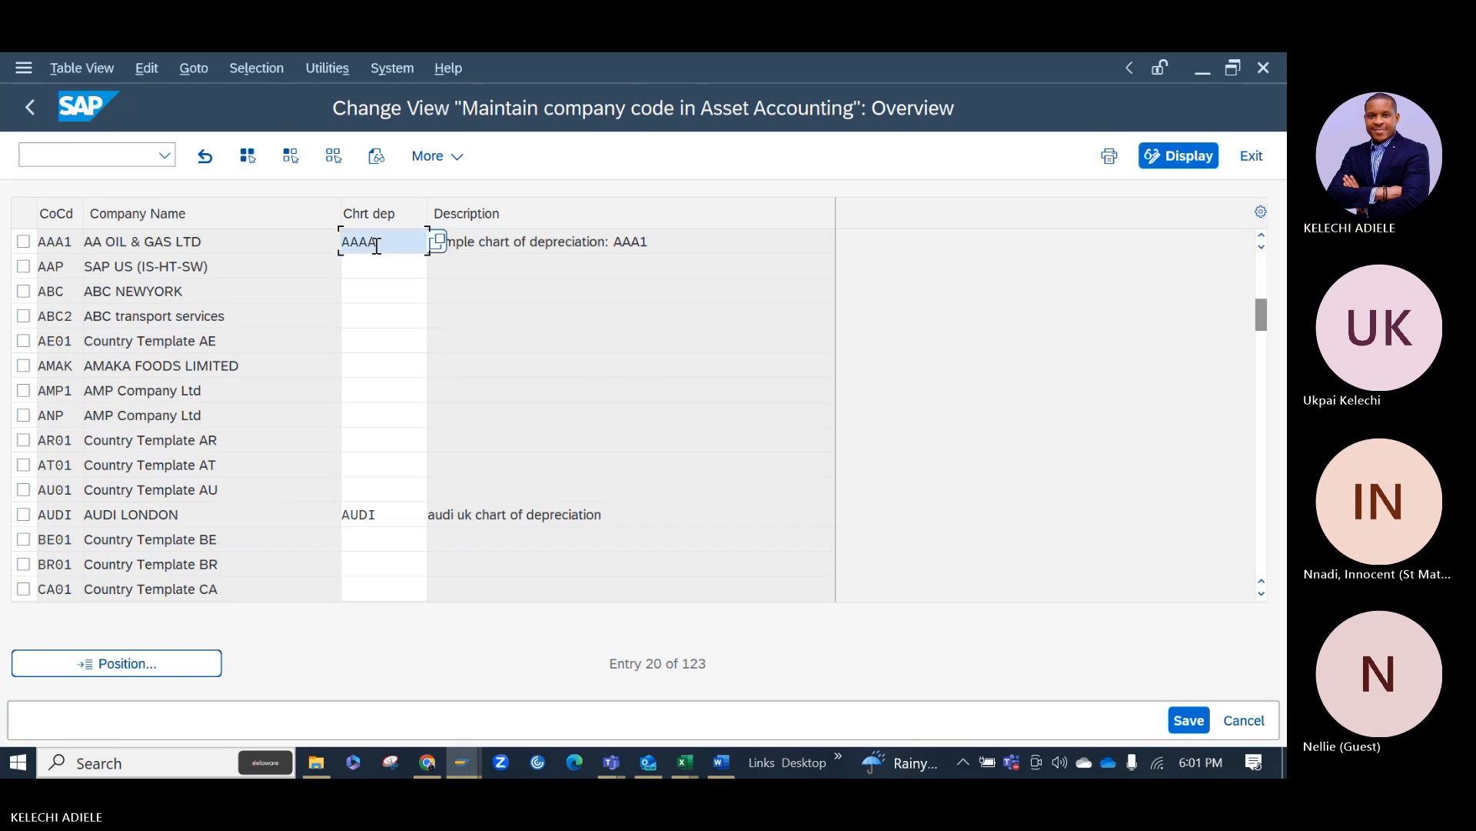
{"action": "left_click", "coordinate": [1188, 720]}
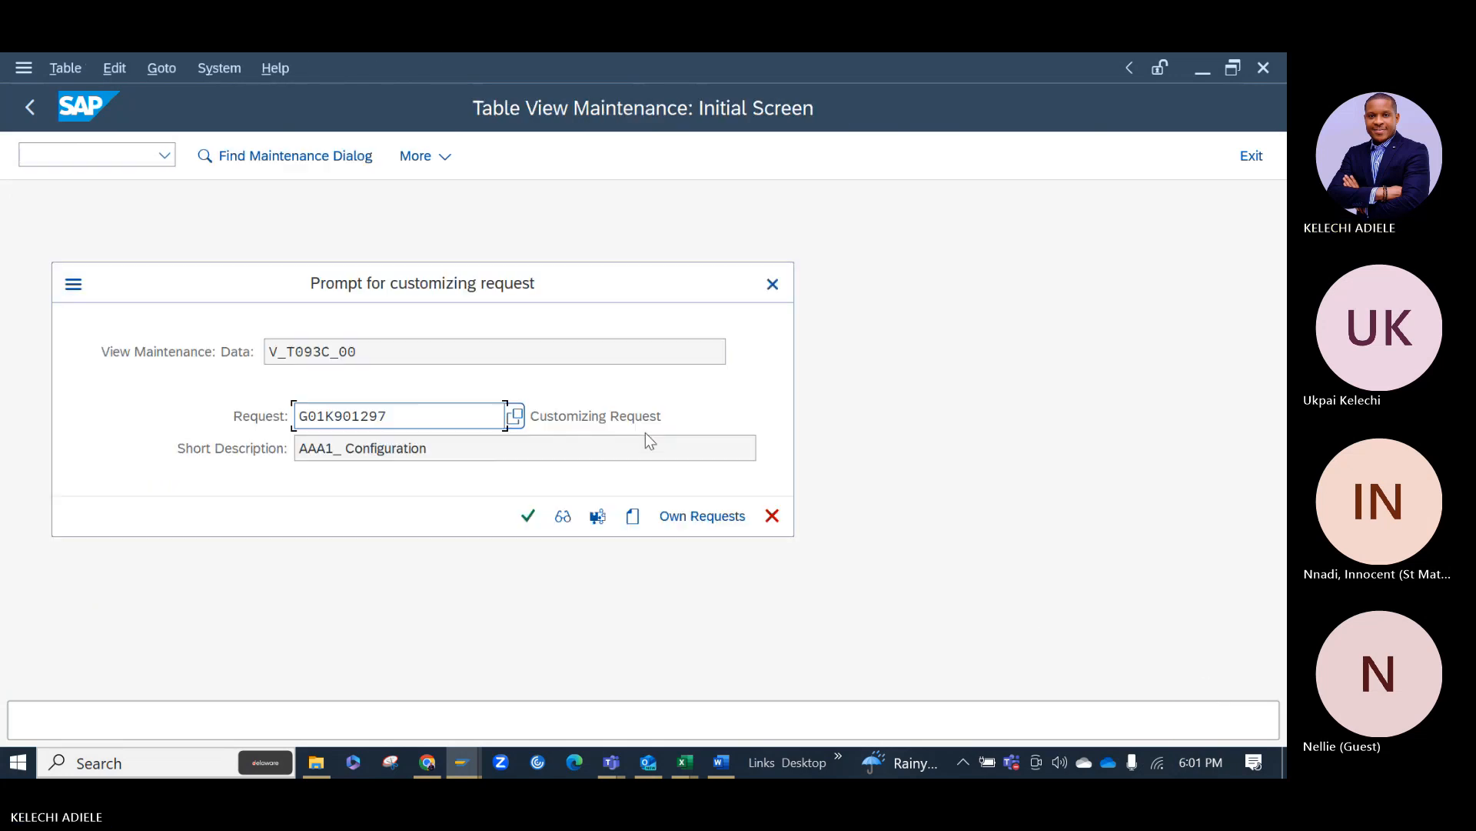
{"action": "left_click", "coordinate": [528, 516]}
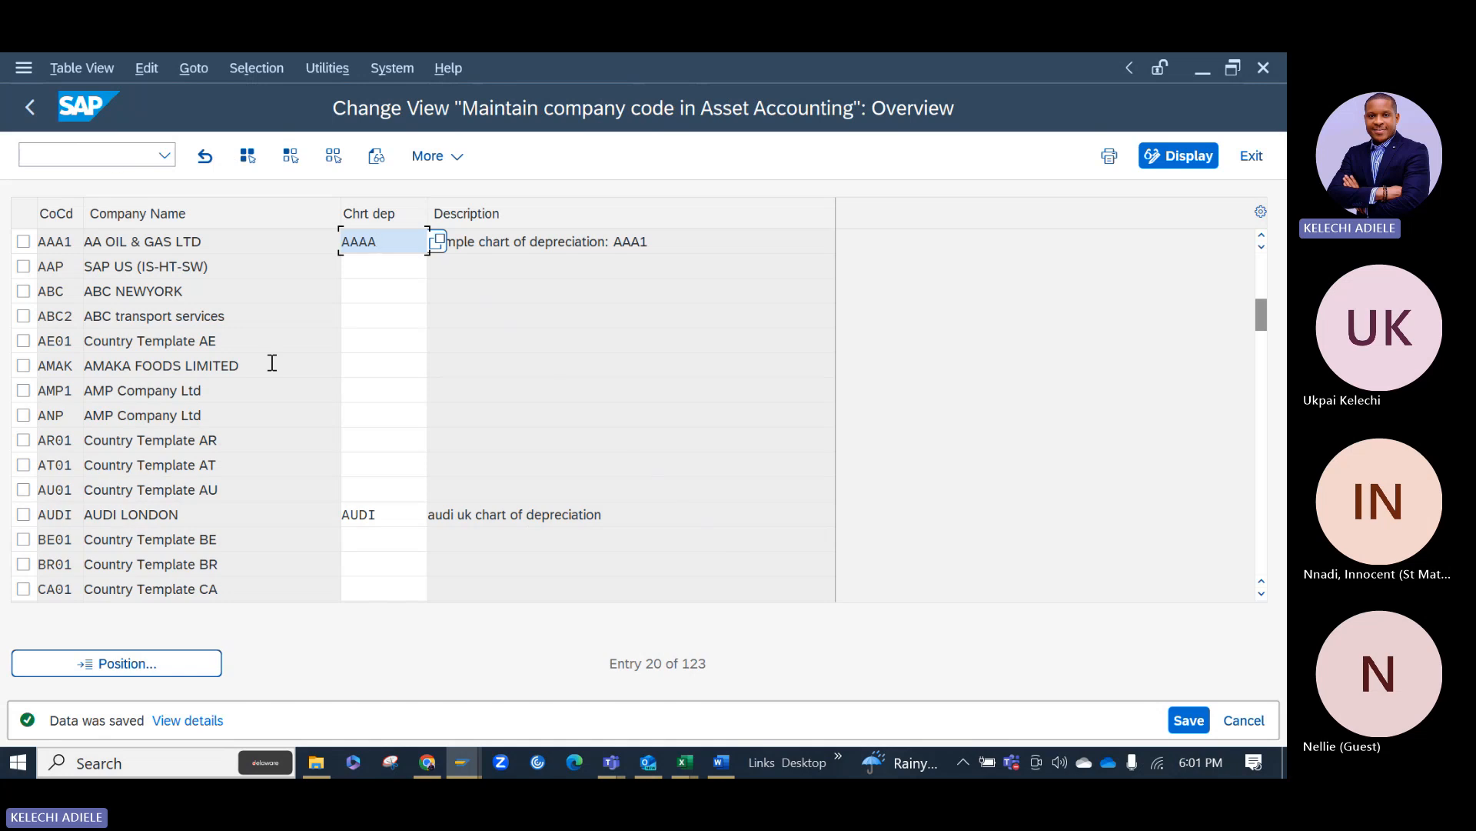
{"action": "left_click", "coordinate": [22, 116]}
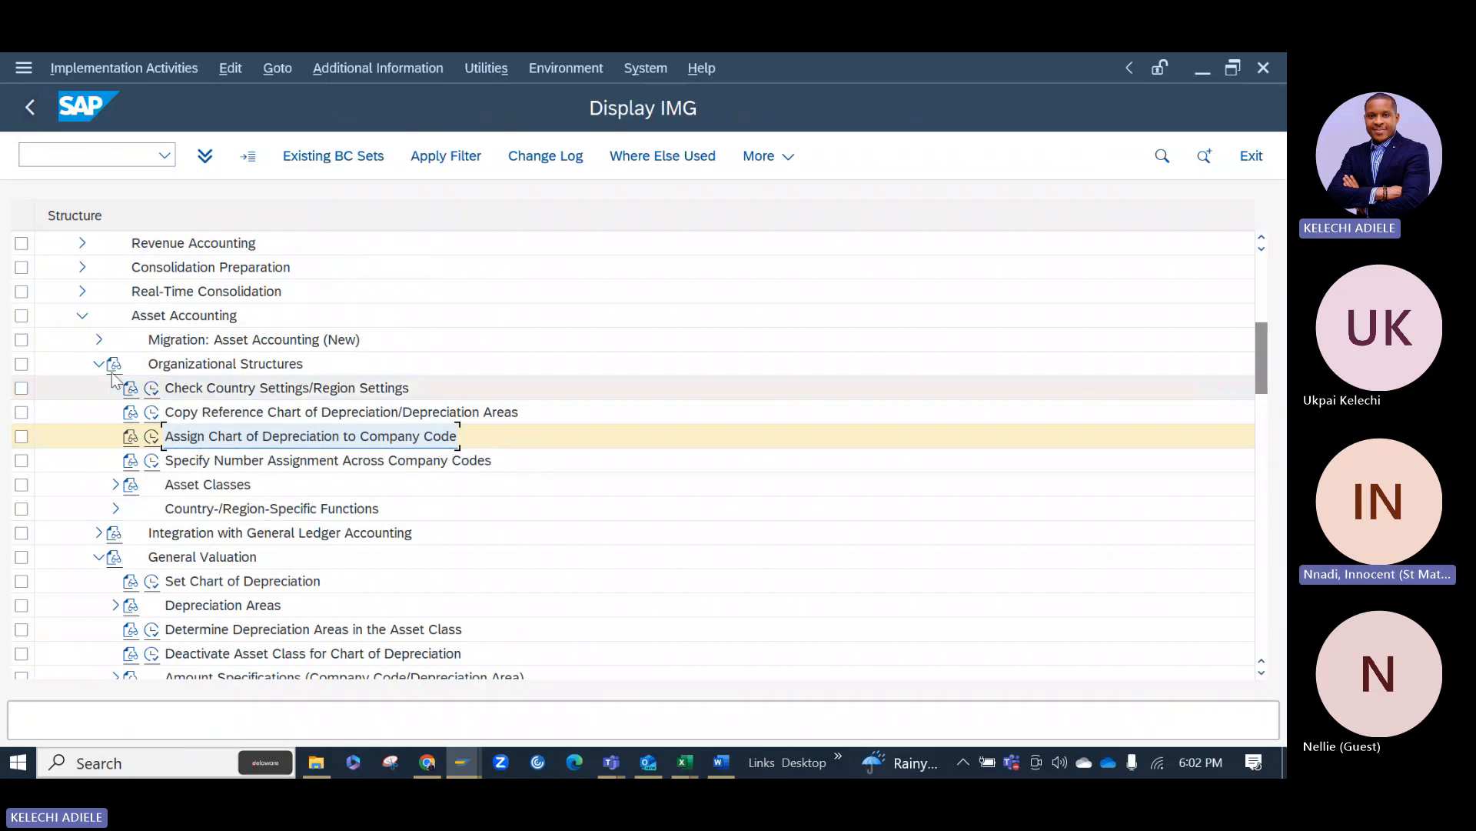
{"action": "left_click", "coordinate": [462, 773]}
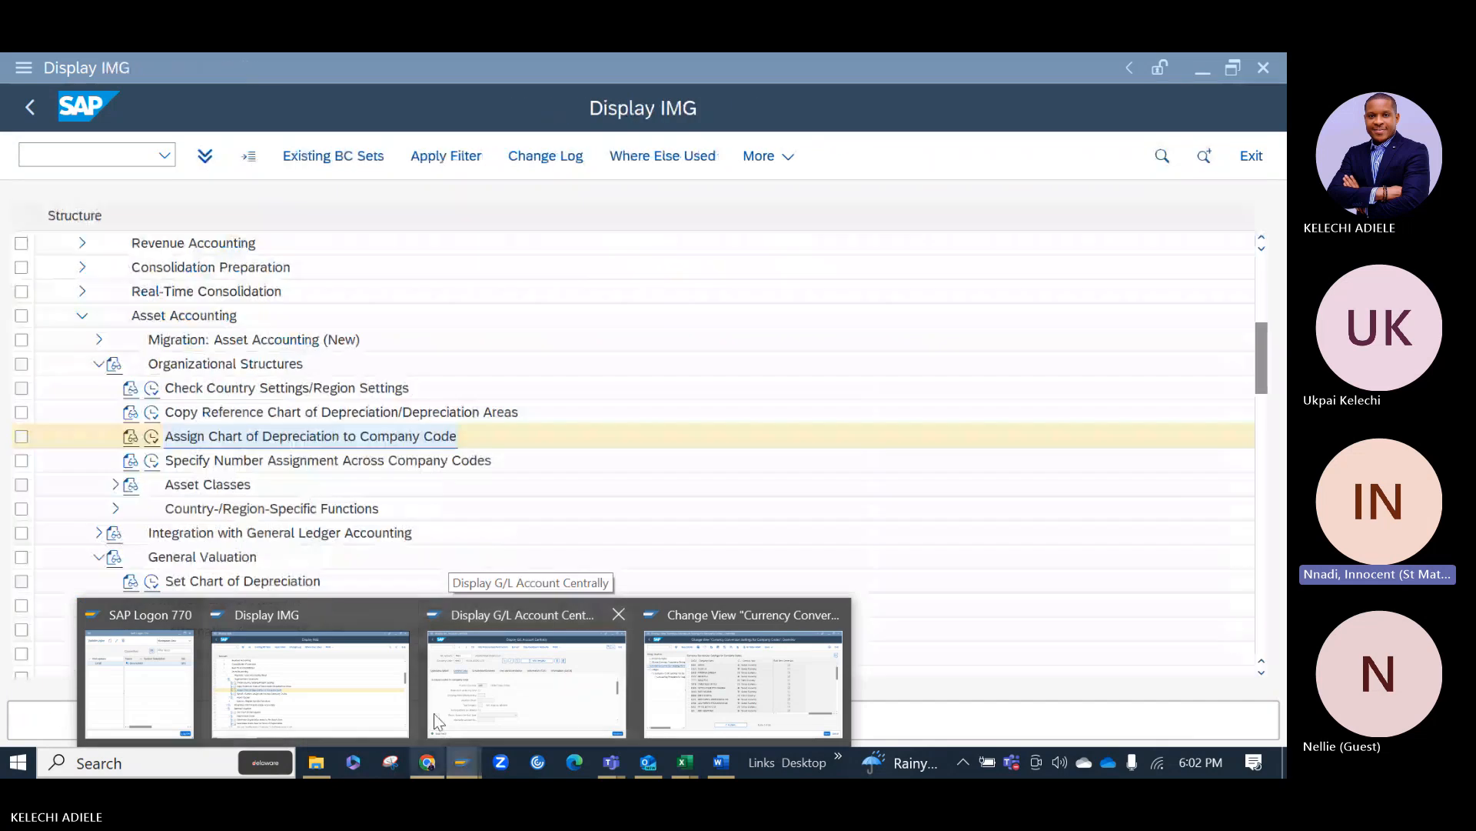
{"action": "left_click", "coordinate": [523, 234]}
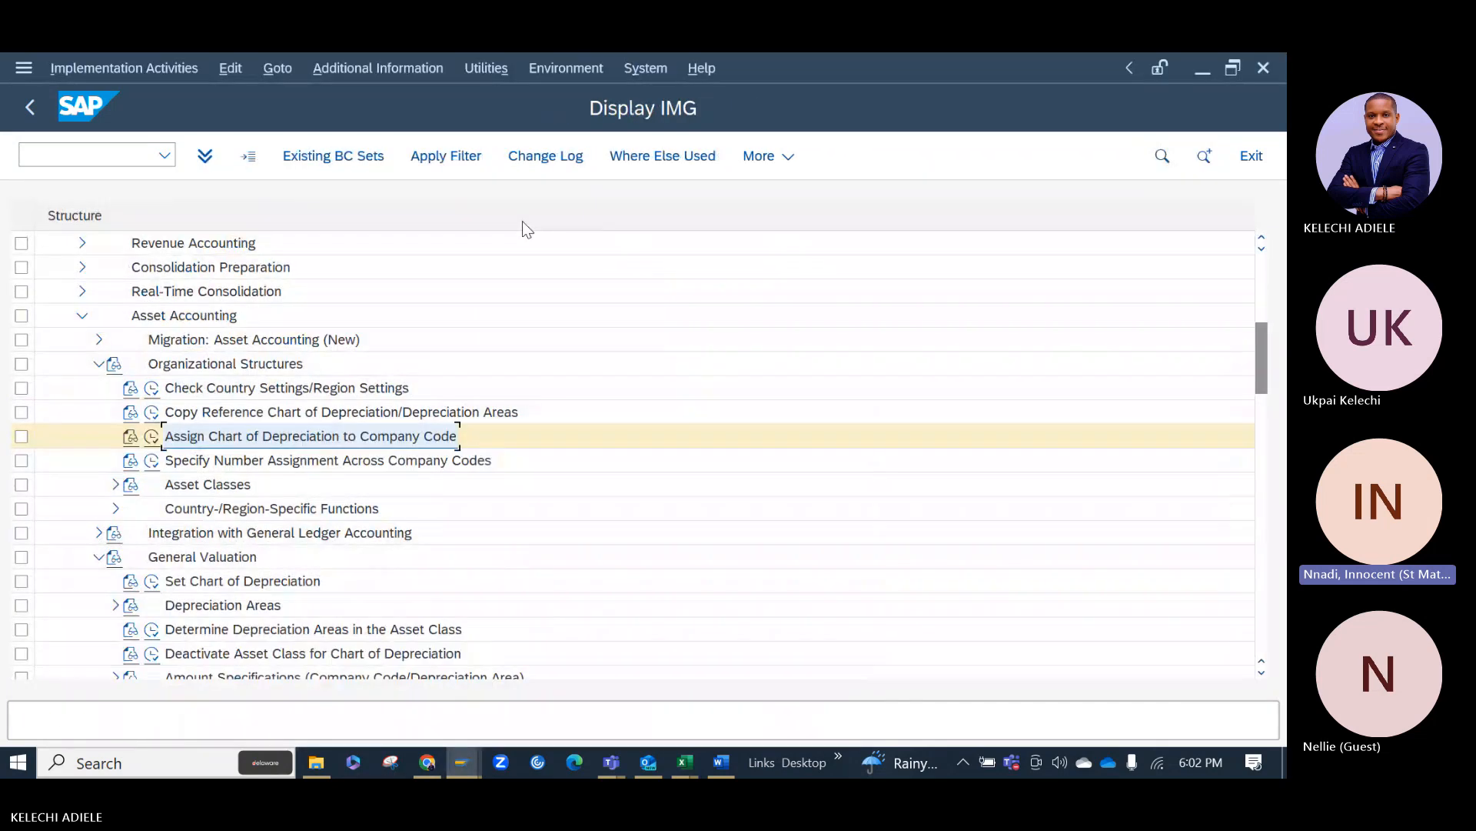
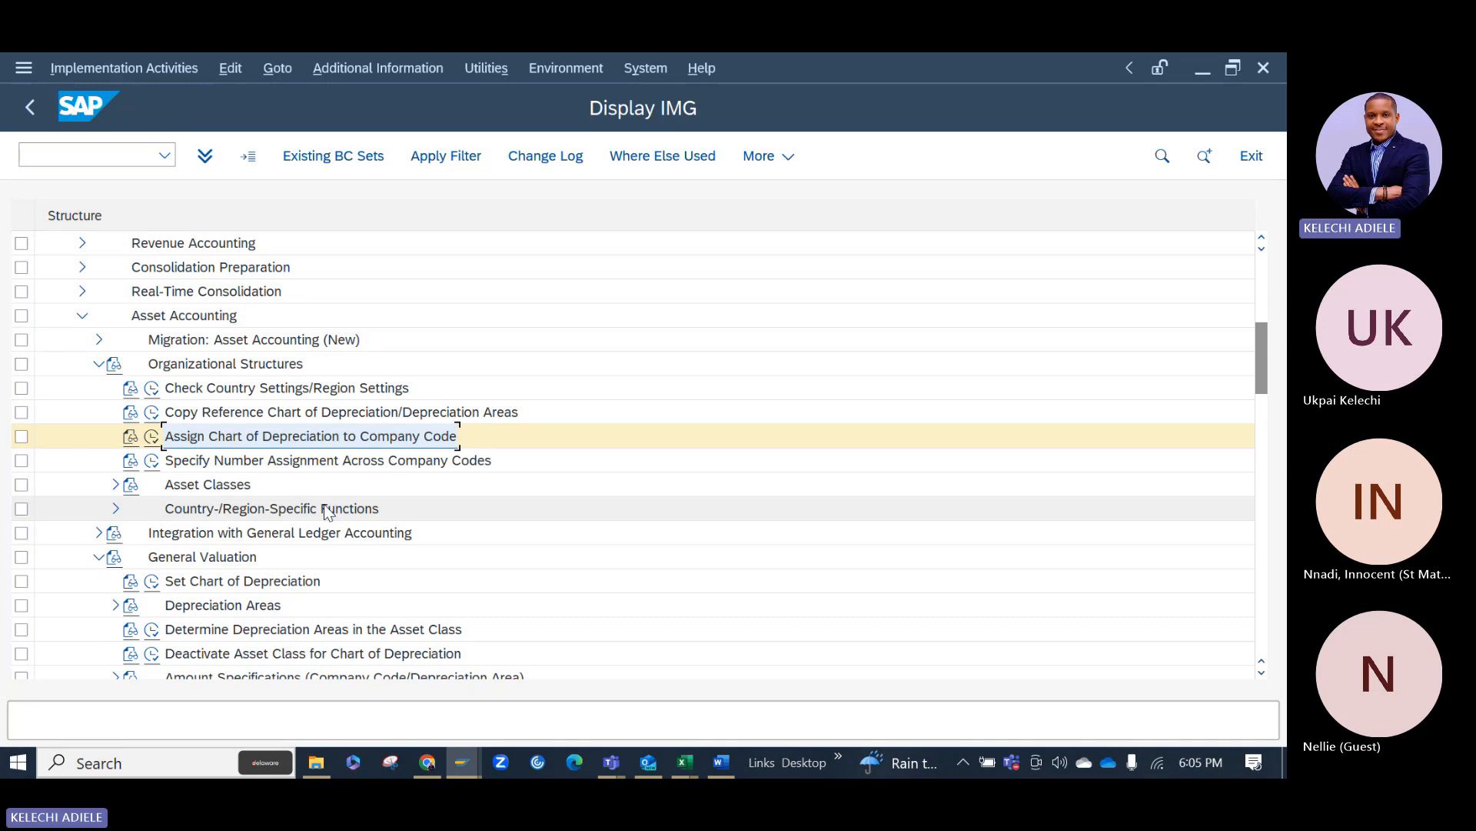
Open Specify Account Determination under Asset Classes and select 20000 Machinery and Equipment and 30000 Fixtures and Fittings for copying.
{"action": "left_click", "coordinate": [115, 484]}
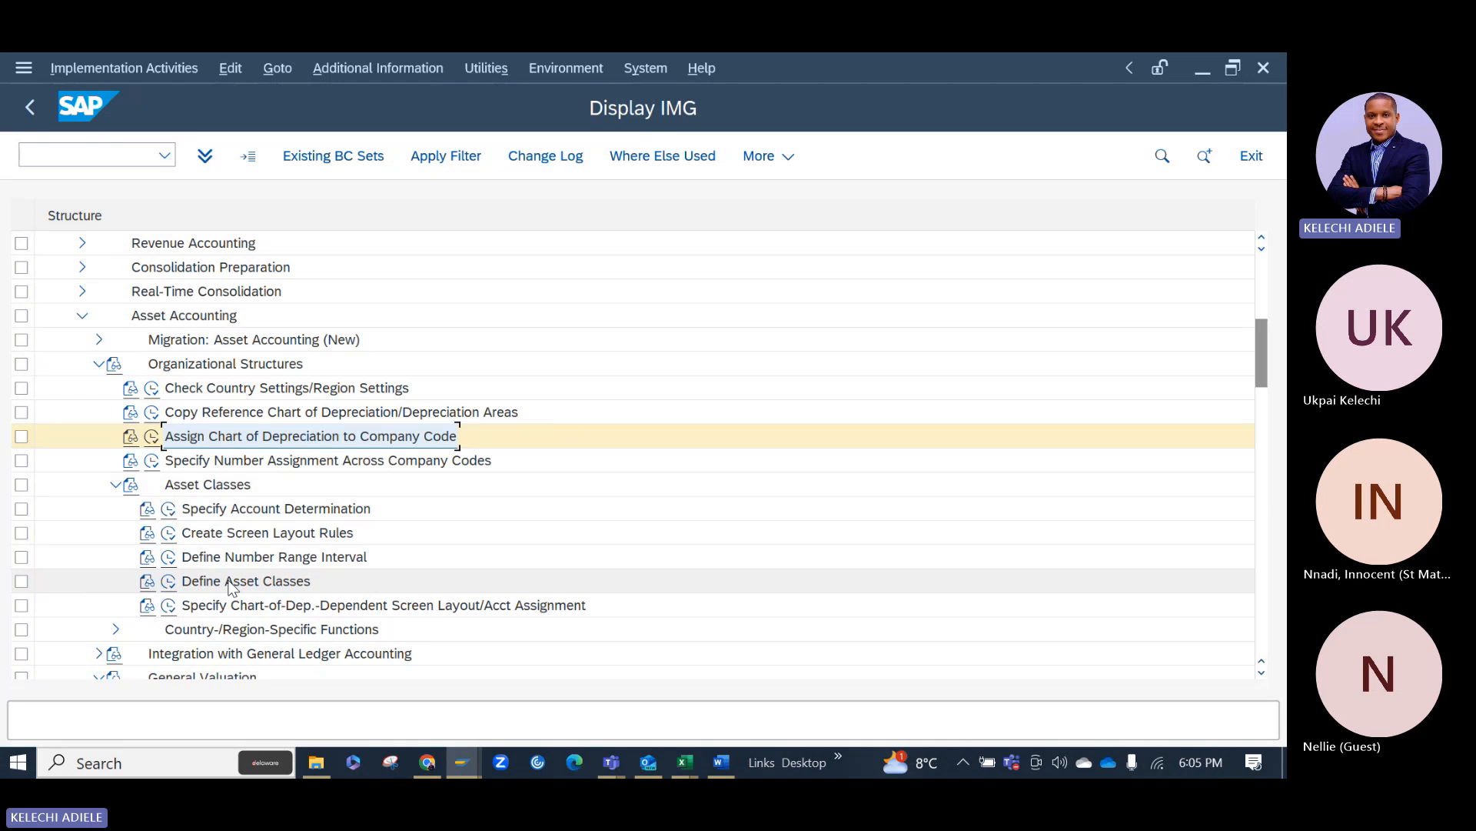
{"action": "left_click", "coordinate": [169, 510]}
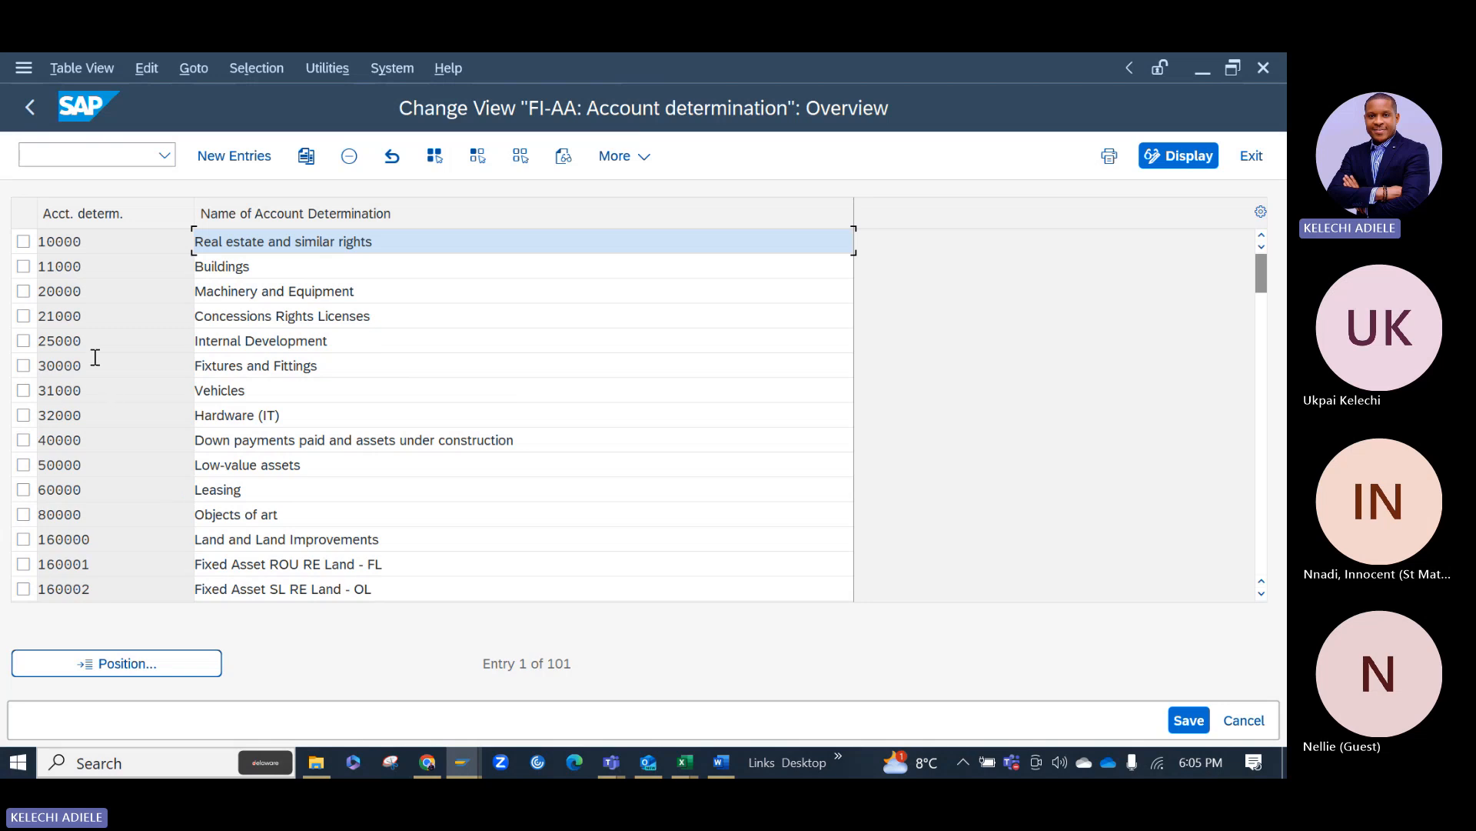
{"action": "left_click", "coordinate": [21, 267]}
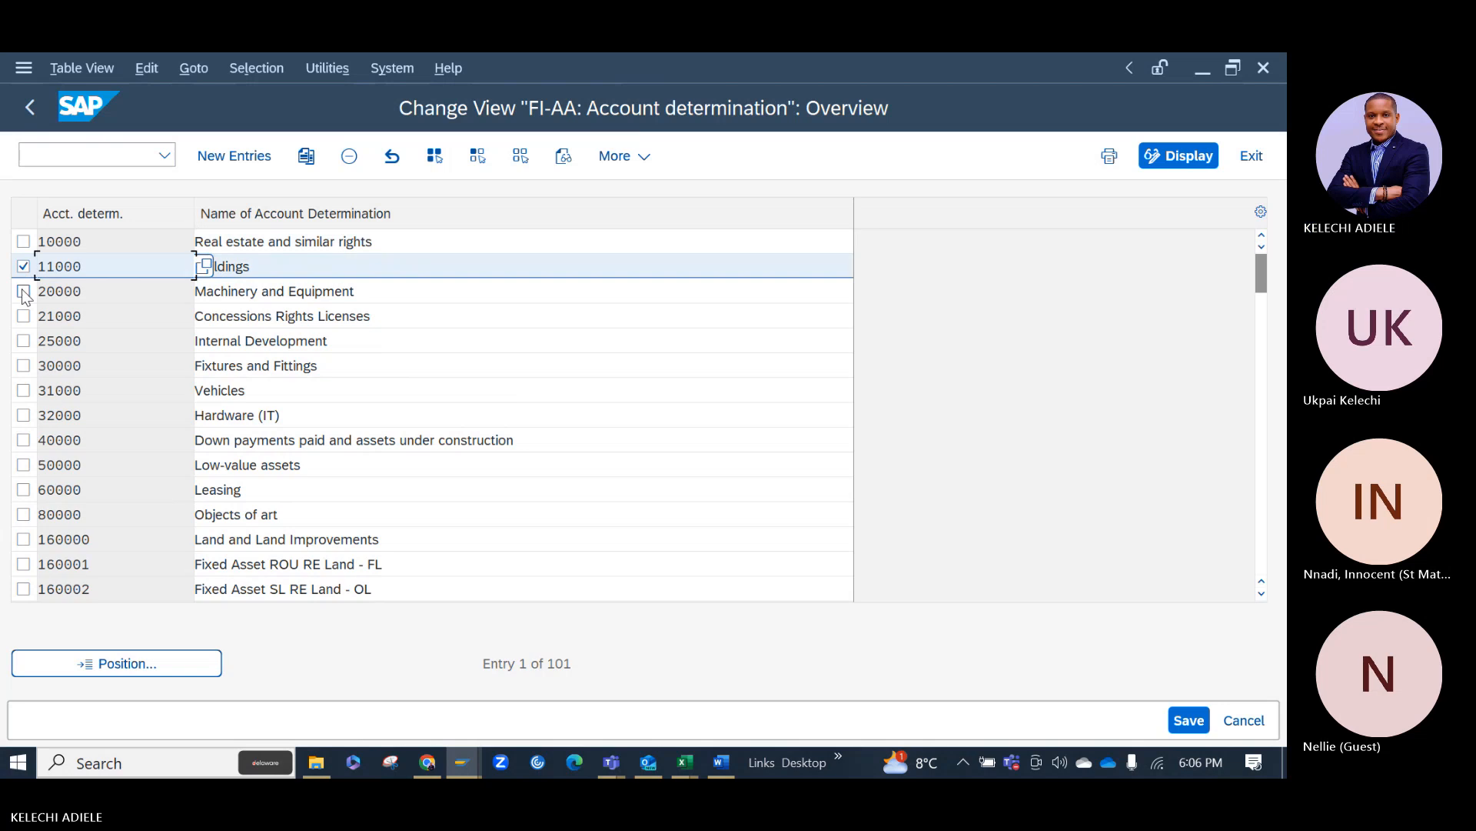
{"action": "left_click", "coordinate": [22, 292]}
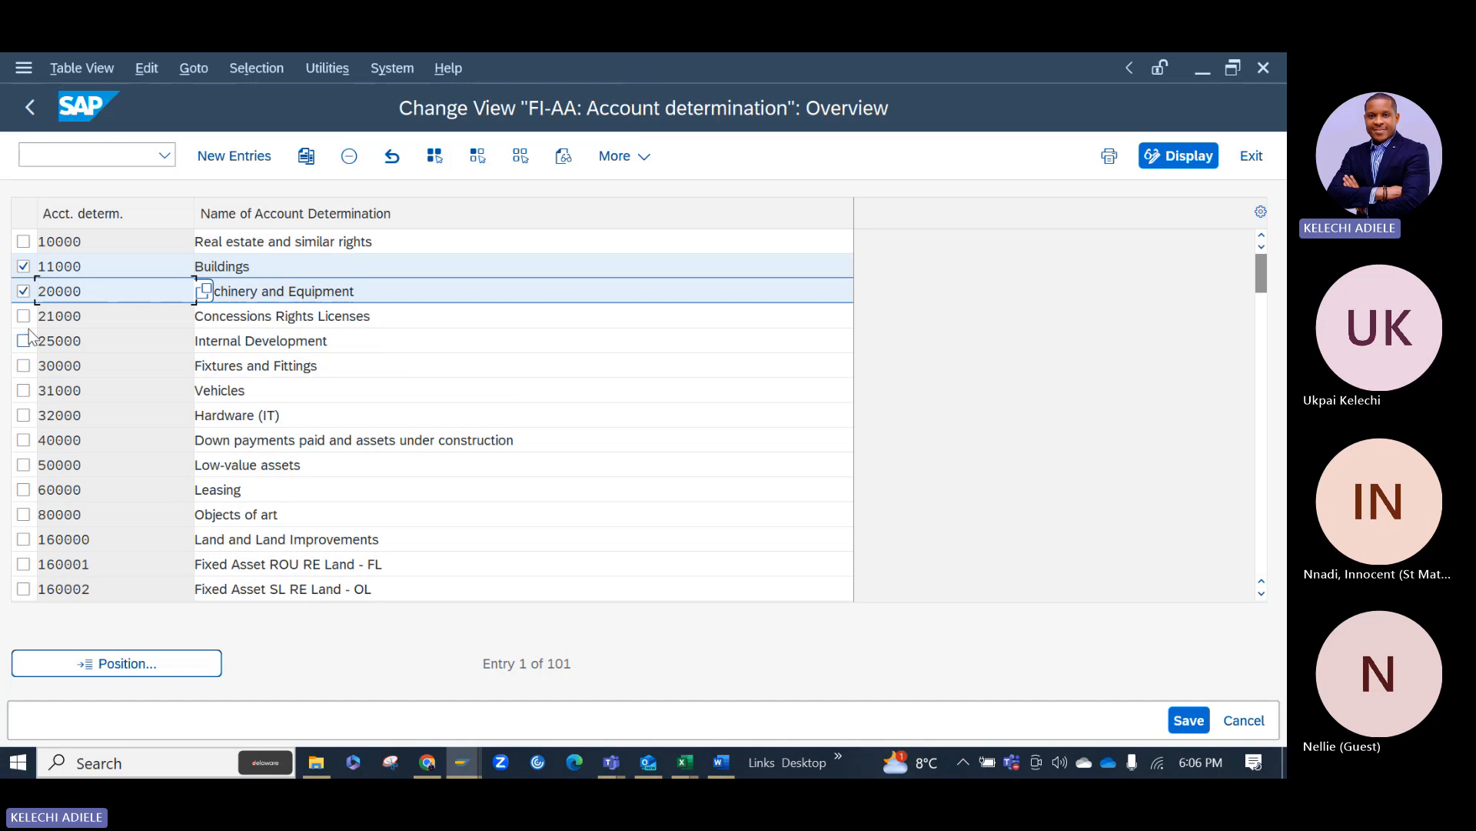
{"action": "left_click", "coordinate": [23, 291]}
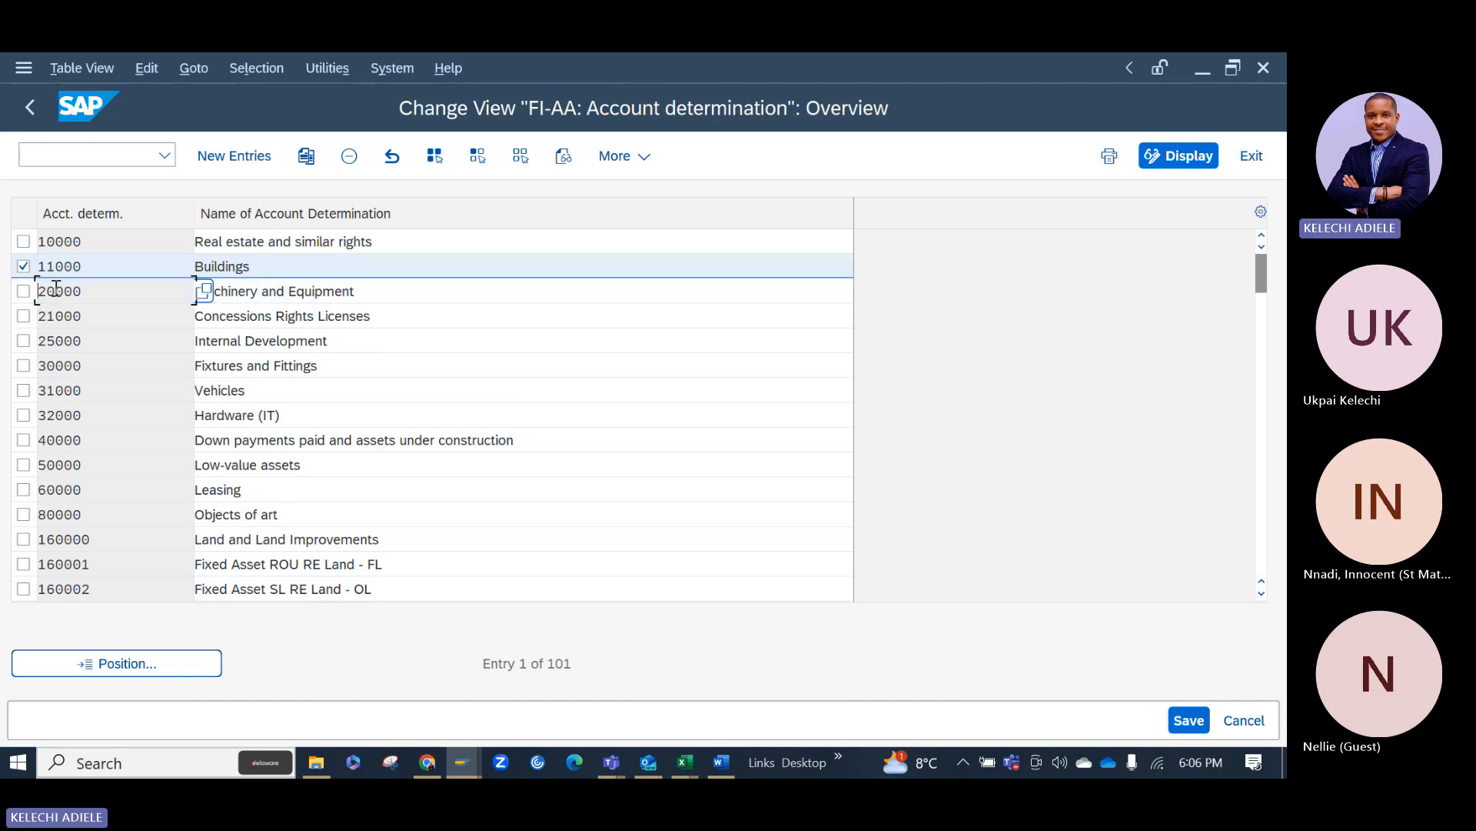
{"action": "left_click", "coordinate": [23, 367]}
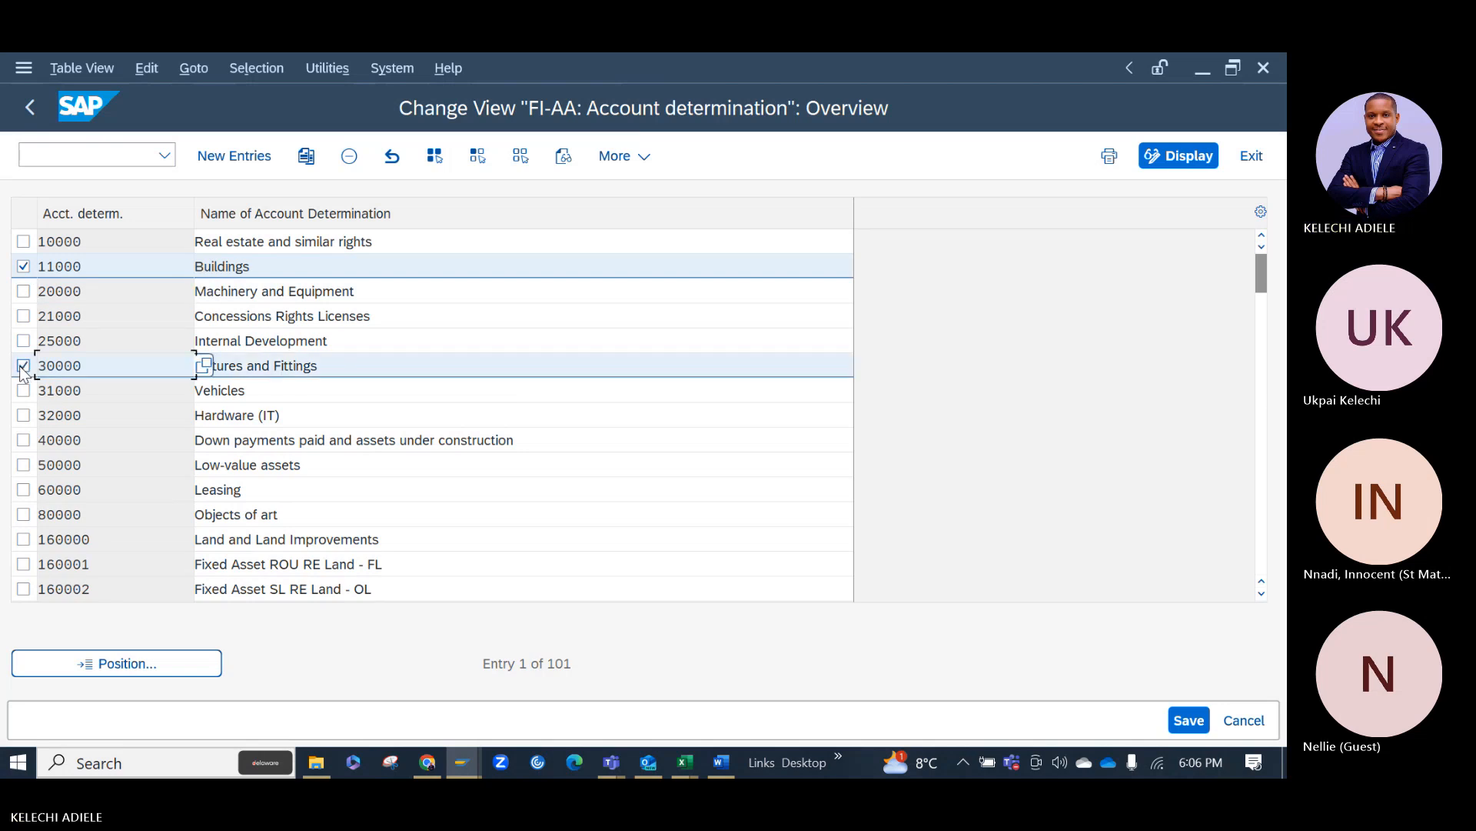
{"action": "left_click", "coordinate": [23, 268]}
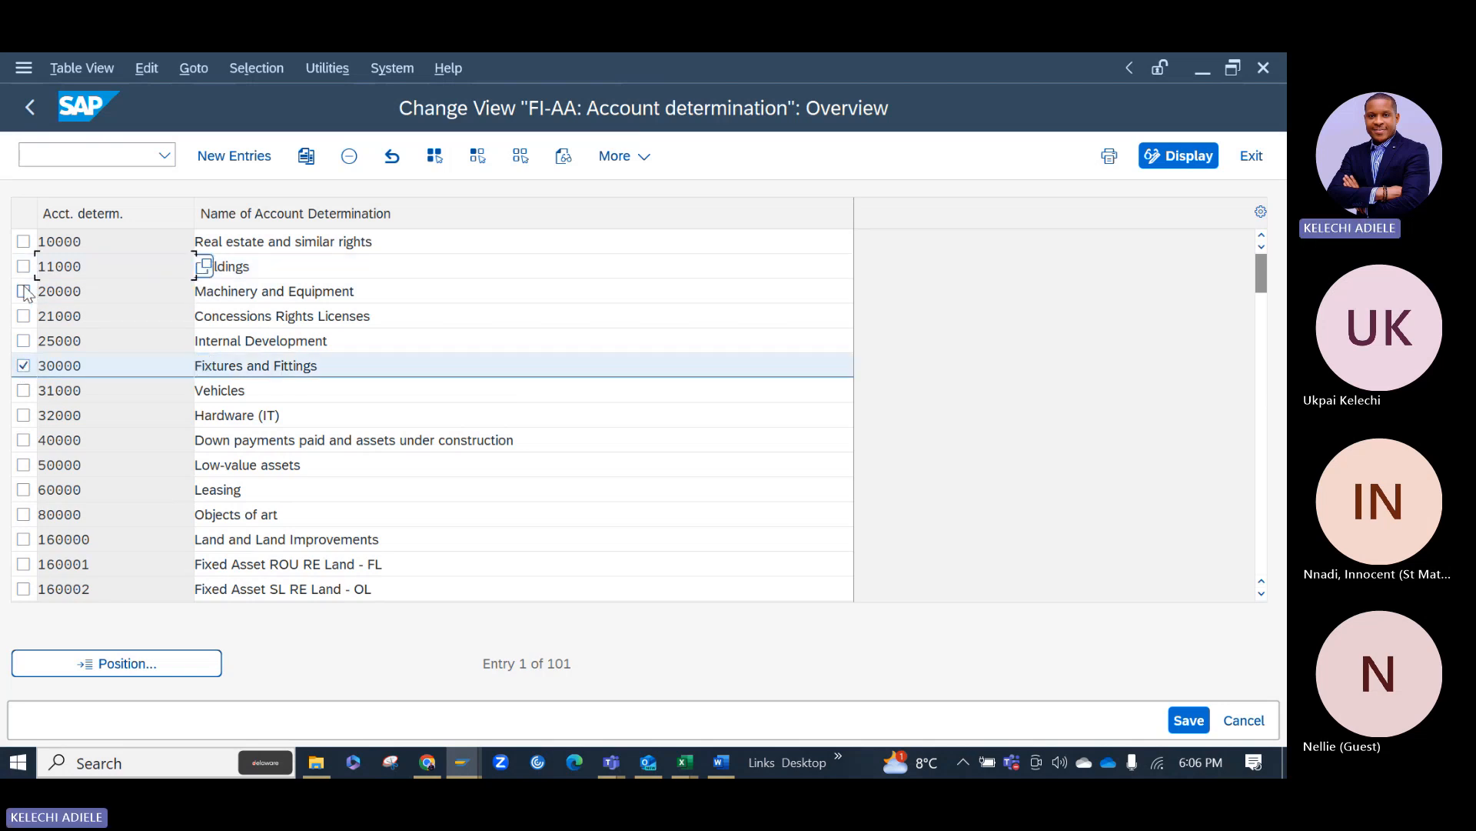
{"action": "left_click", "coordinate": [23, 292]}
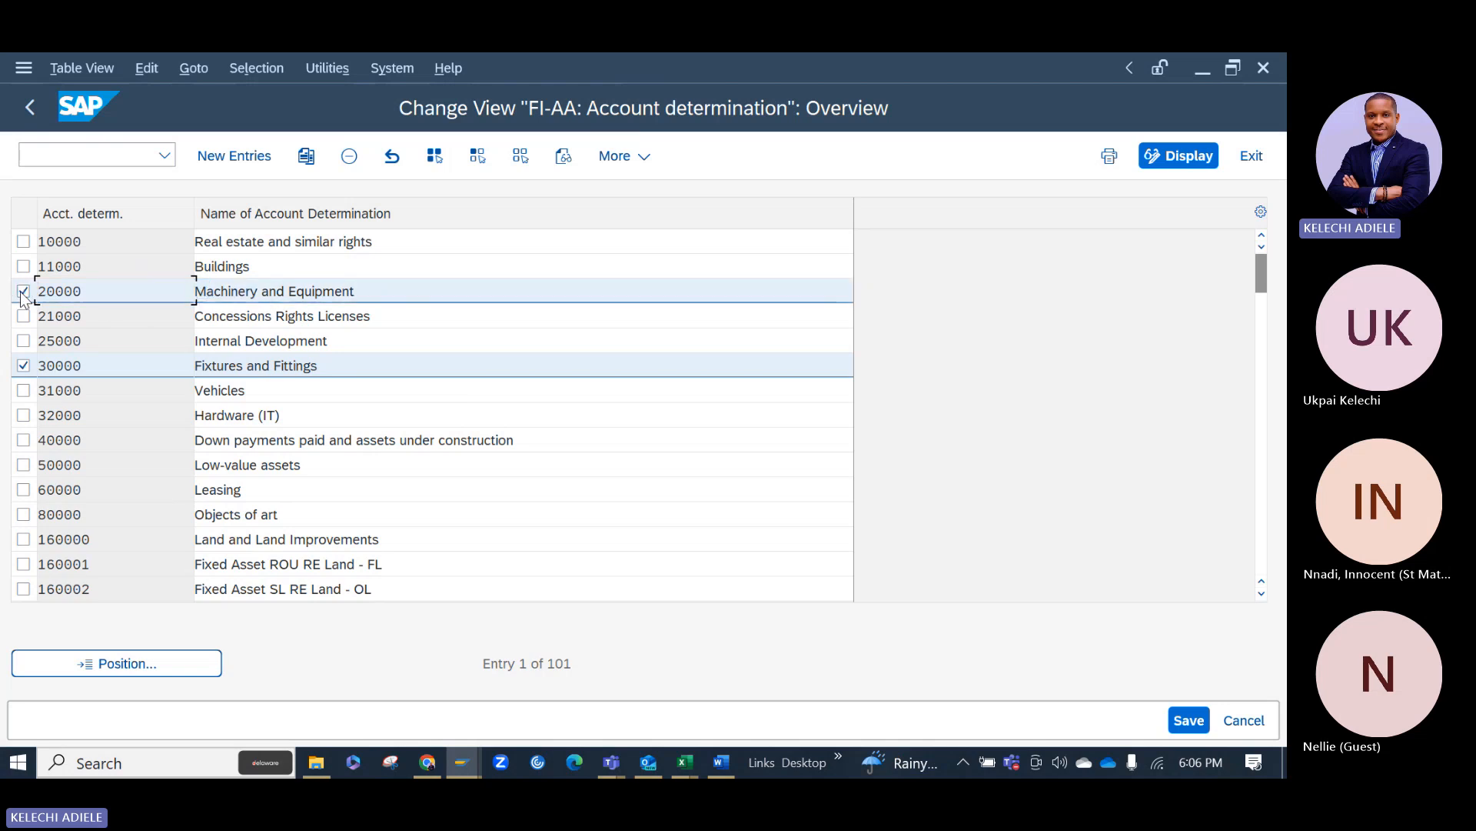
{"action": "left_click", "coordinate": [23, 364]}
{"action": "left_click", "coordinate": [306, 155]}
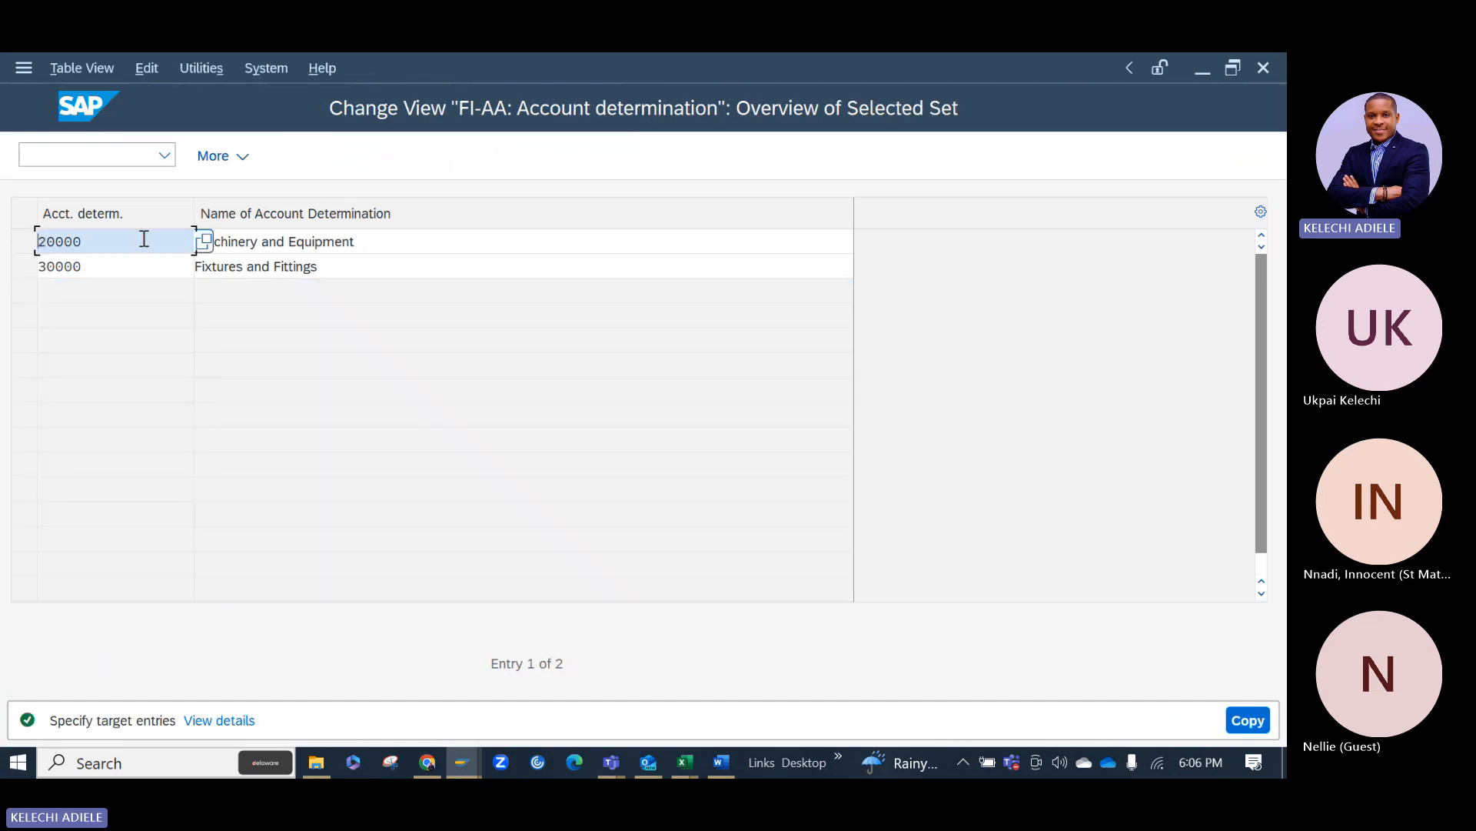
Set the target account determination keys to AAME for Machinery and Equipment and AAFF for Fixtures and Fittings.
{"action": "left_click_drag", "start_coordinate": [142, 239], "coordinate": [3, 219]}
{"action": "type", "text": "AA1"}
{"action": "key", "text": "BackSpace"}
{"action": "type", "text": "ME"}
{"action": "double_click", "coordinate": [98, 265]}
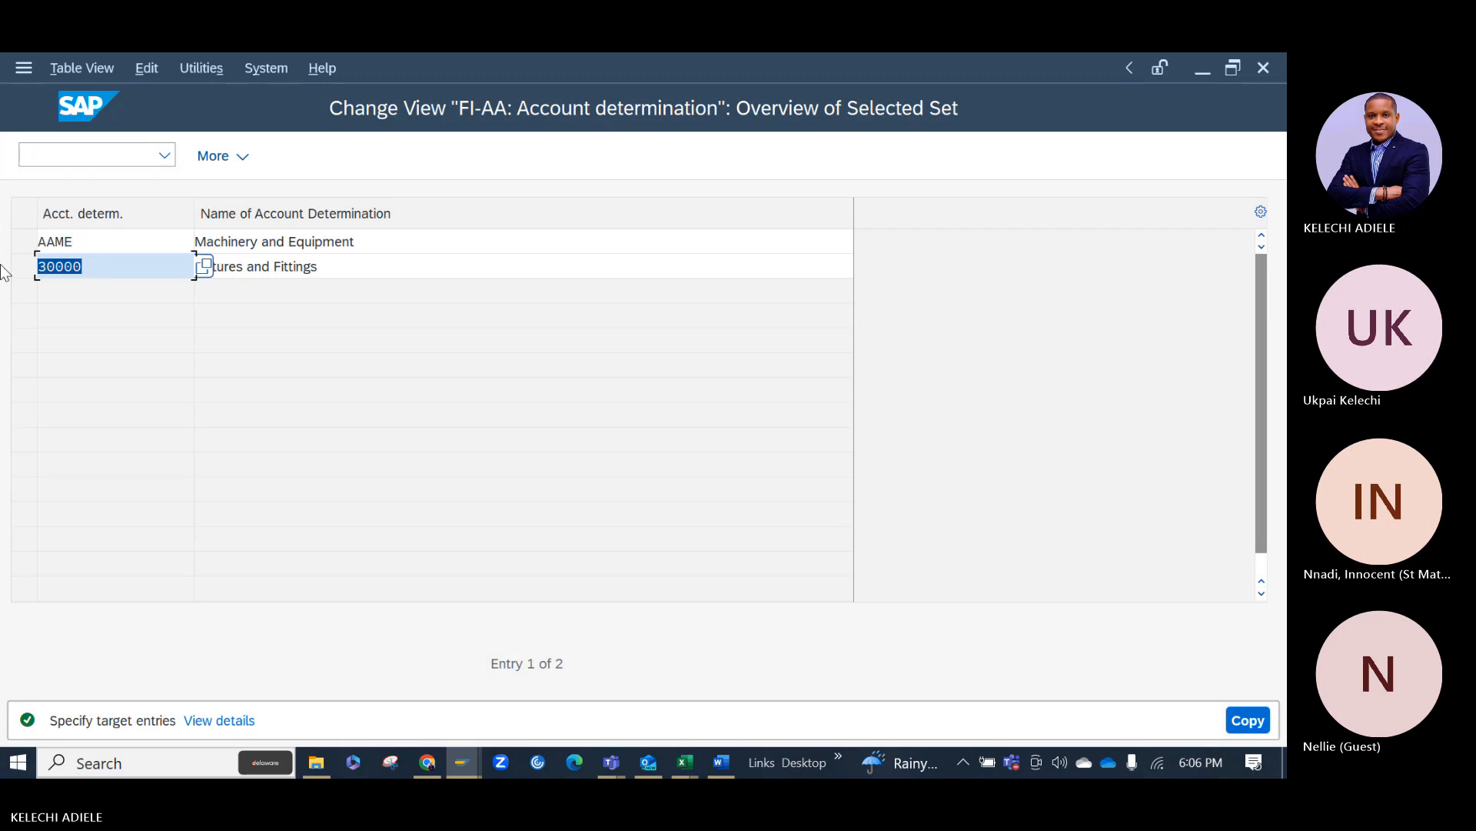
{"action": "type", "text": "AAFF"}
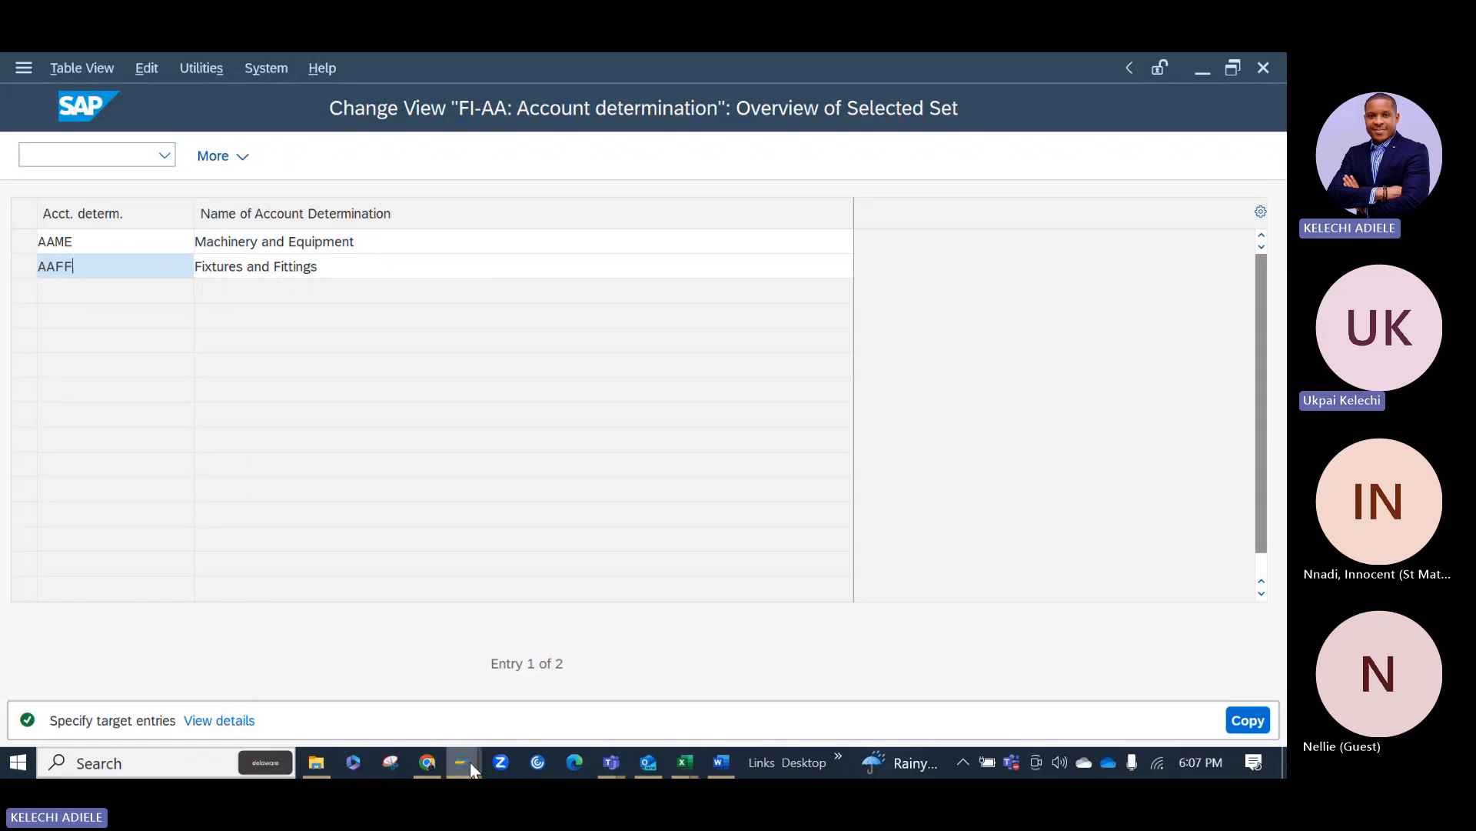
Switch to the Teams meeting, mute the attendee whose microphone is on, and return to the SAP window.
{"action": "mouse_move", "coordinate": [469, 761]}
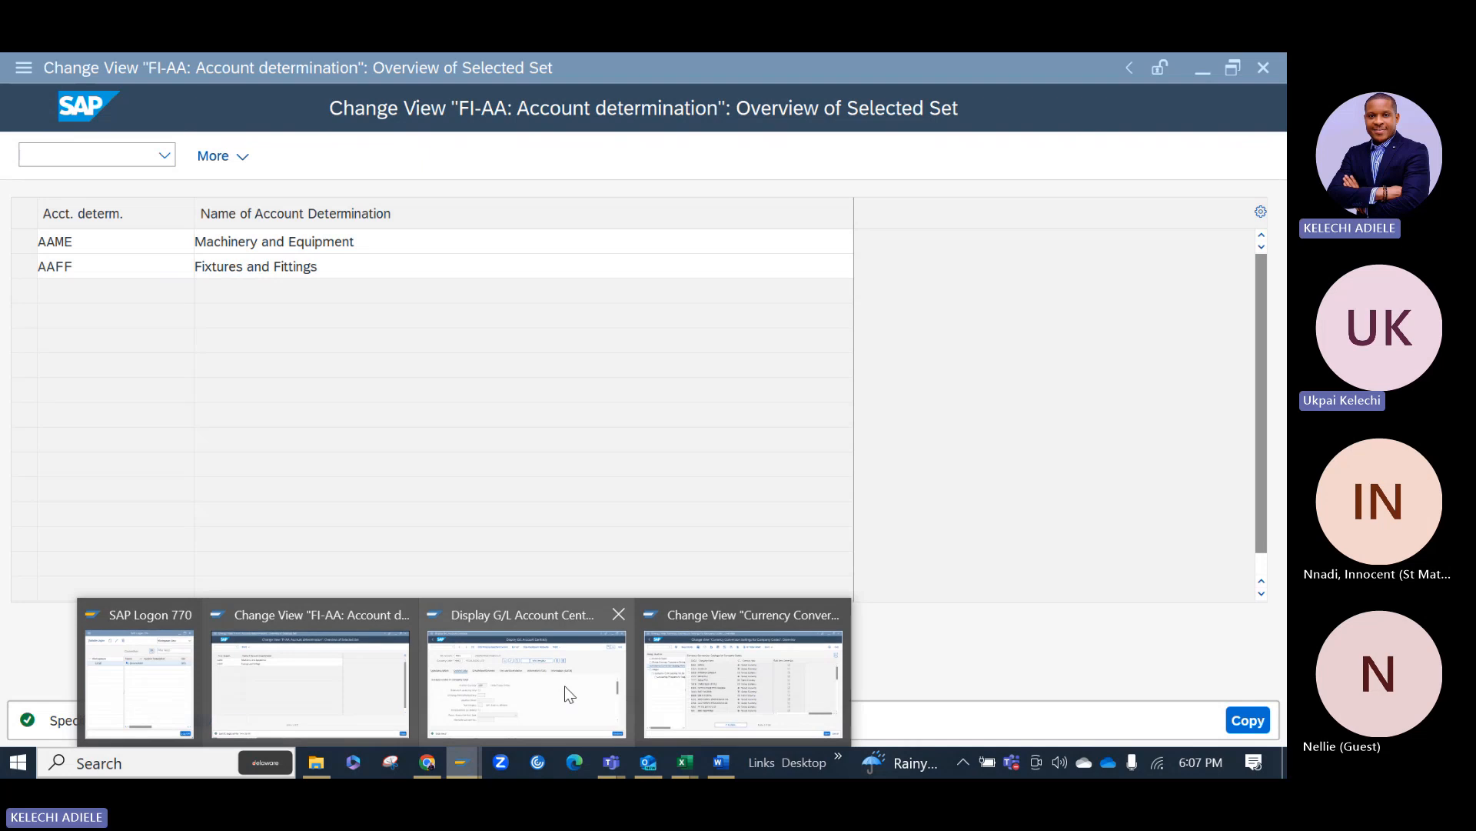
{"action": "mouse_move", "coordinate": [610, 761]}
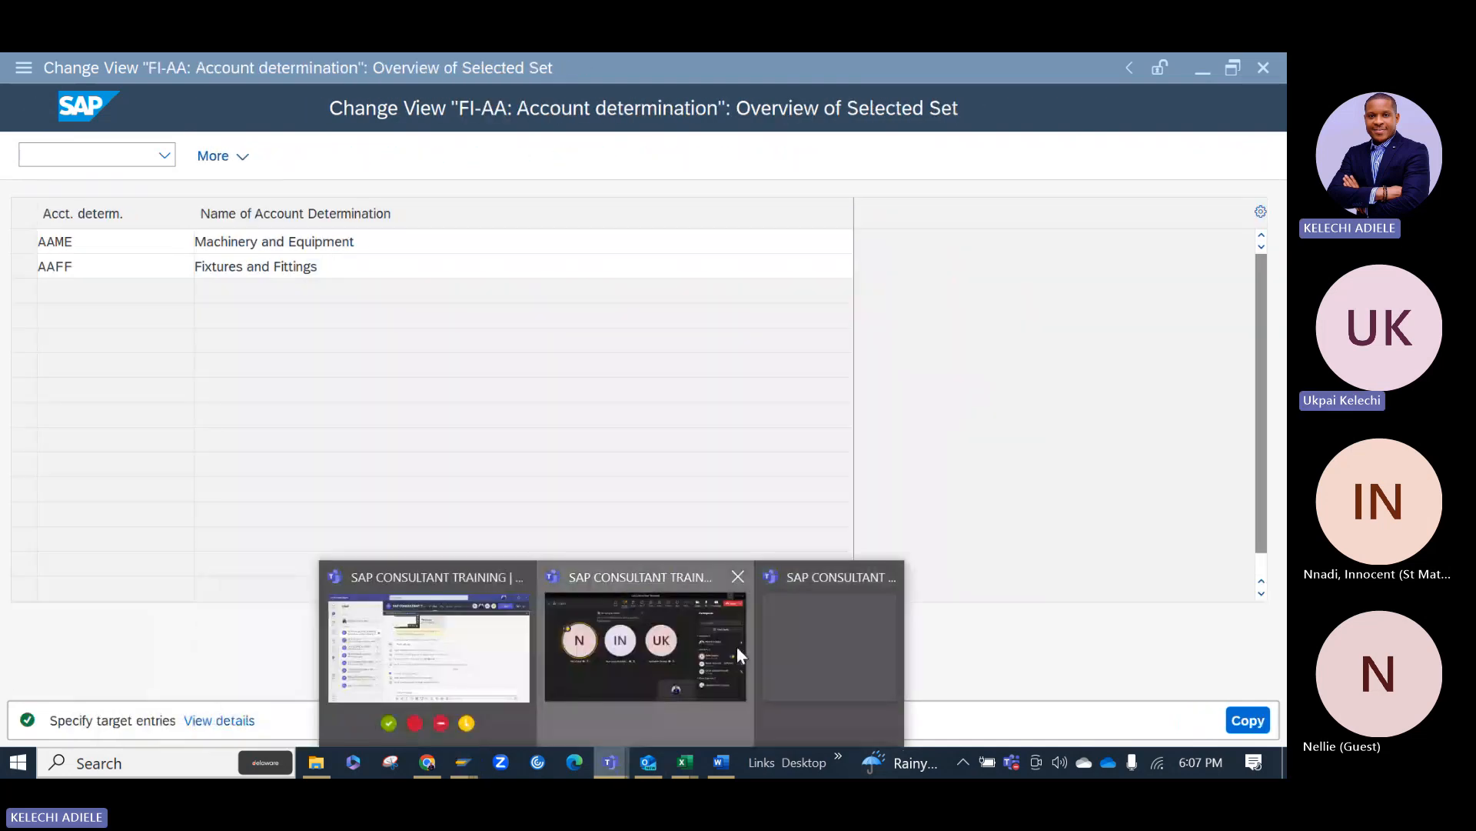
{"action": "left_click", "coordinate": [737, 654]}
{"action": "left_click", "coordinate": [1249, 560]}
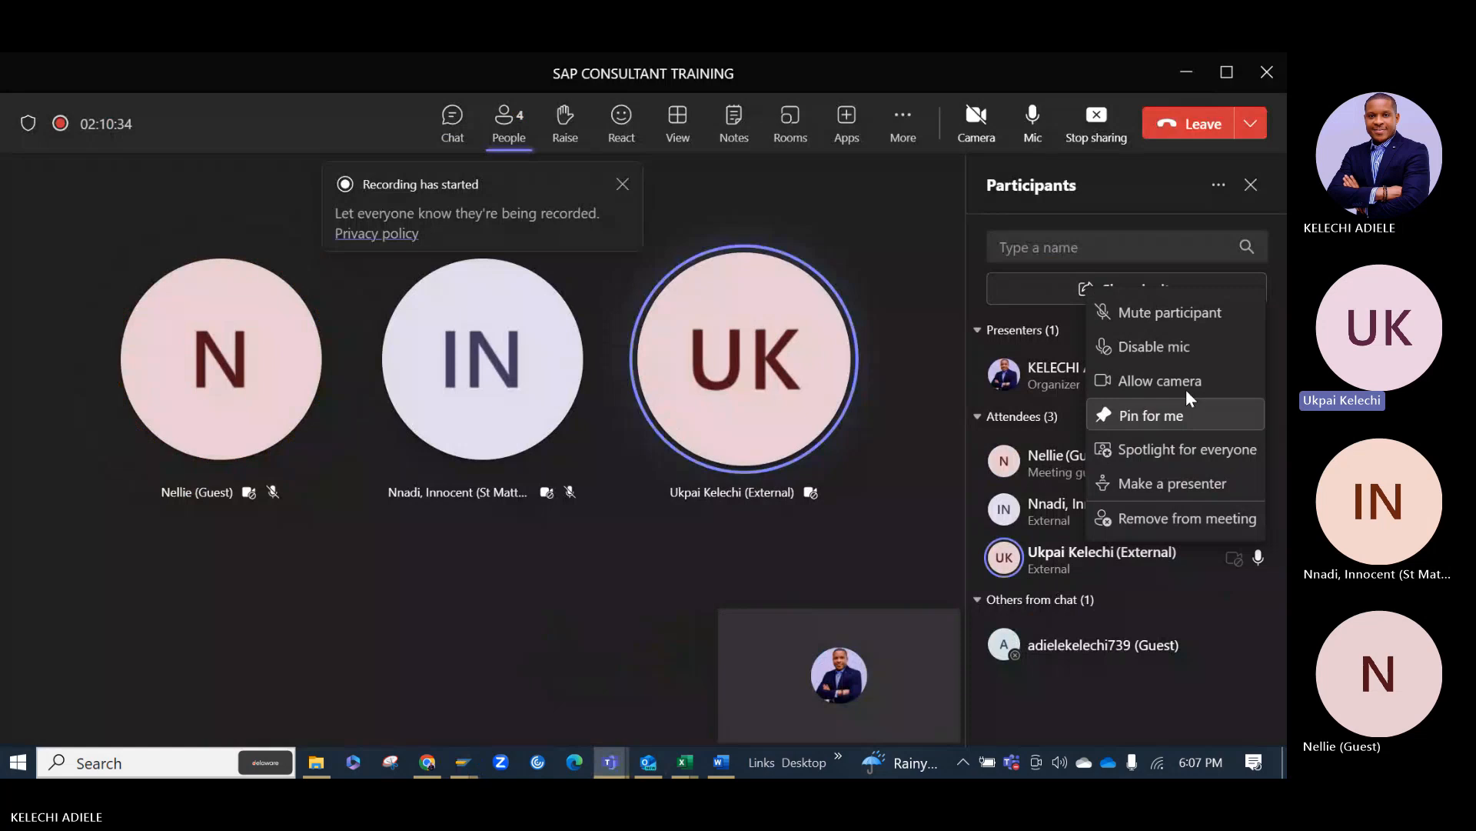
{"action": "left_click", "coordinate": [1177, 325]}
{"action": "left_click", "coordinate": [1187, 71]}
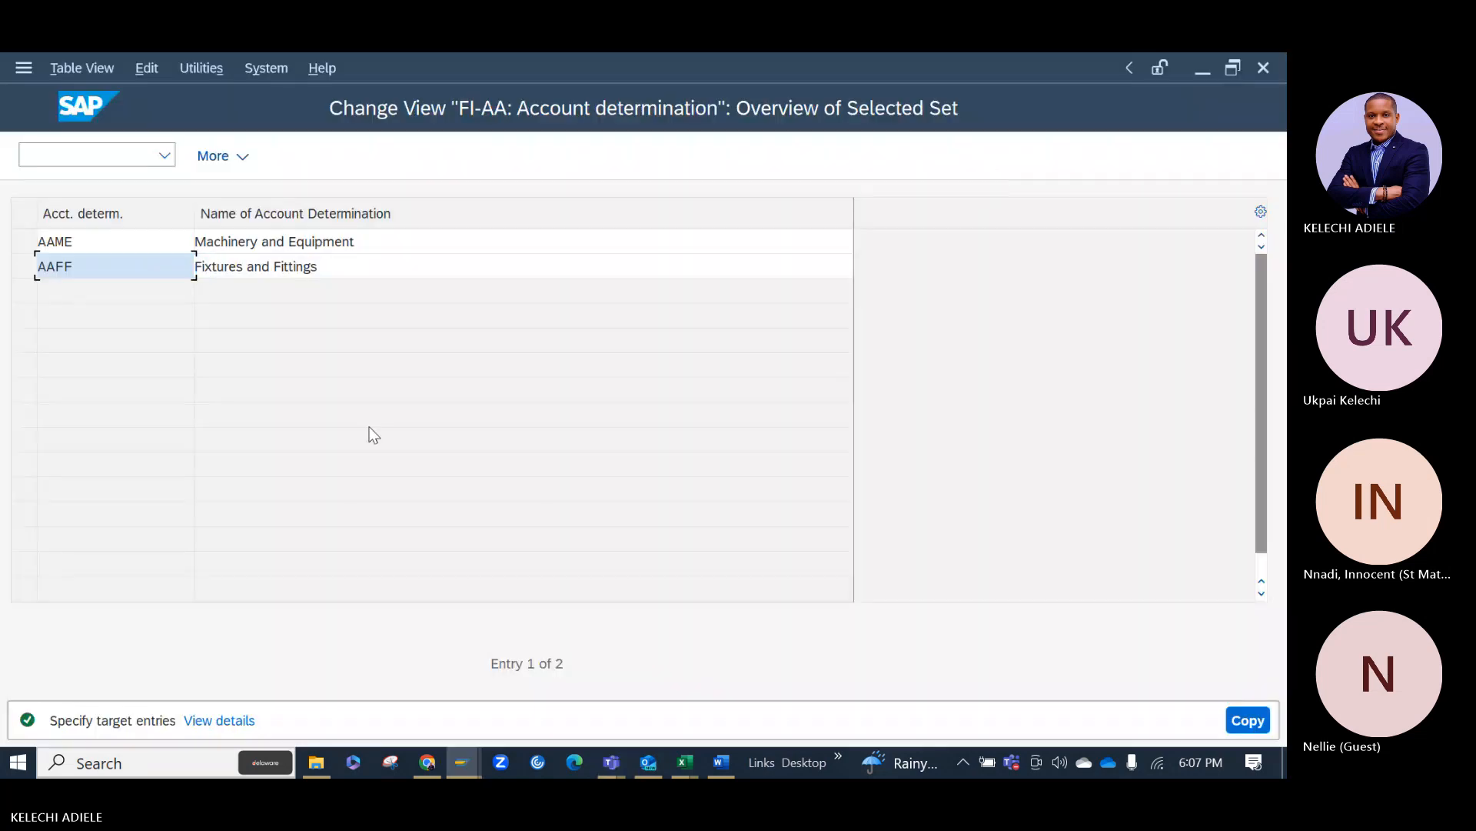
{"action": "left_click", "coordinate": [1196, 494]}
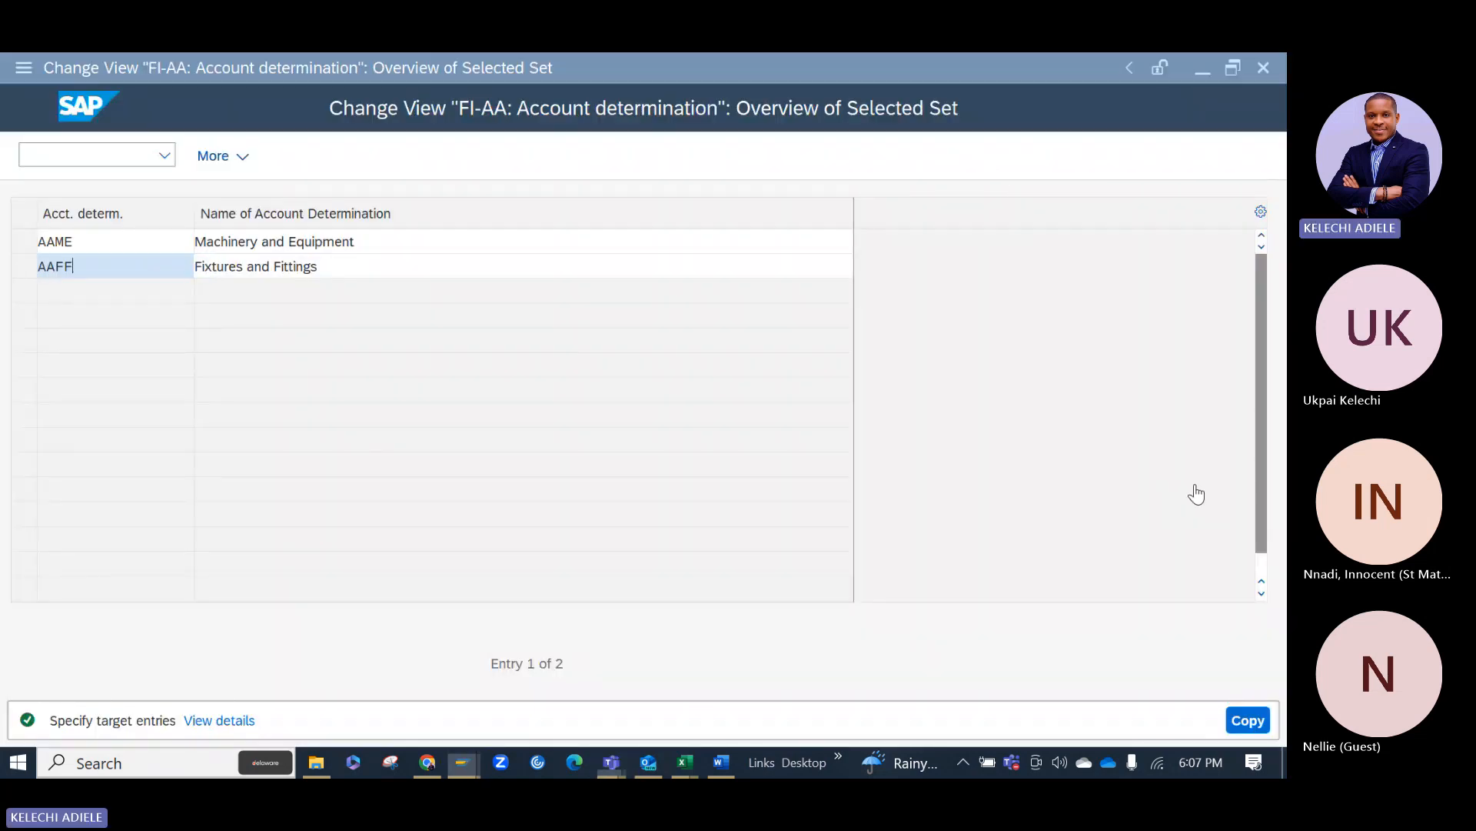
Copy the entries as account determinations AAME and AAFF and return to the account determination overview.
{"action": "left_click", "coordinate": [1237, 718]}
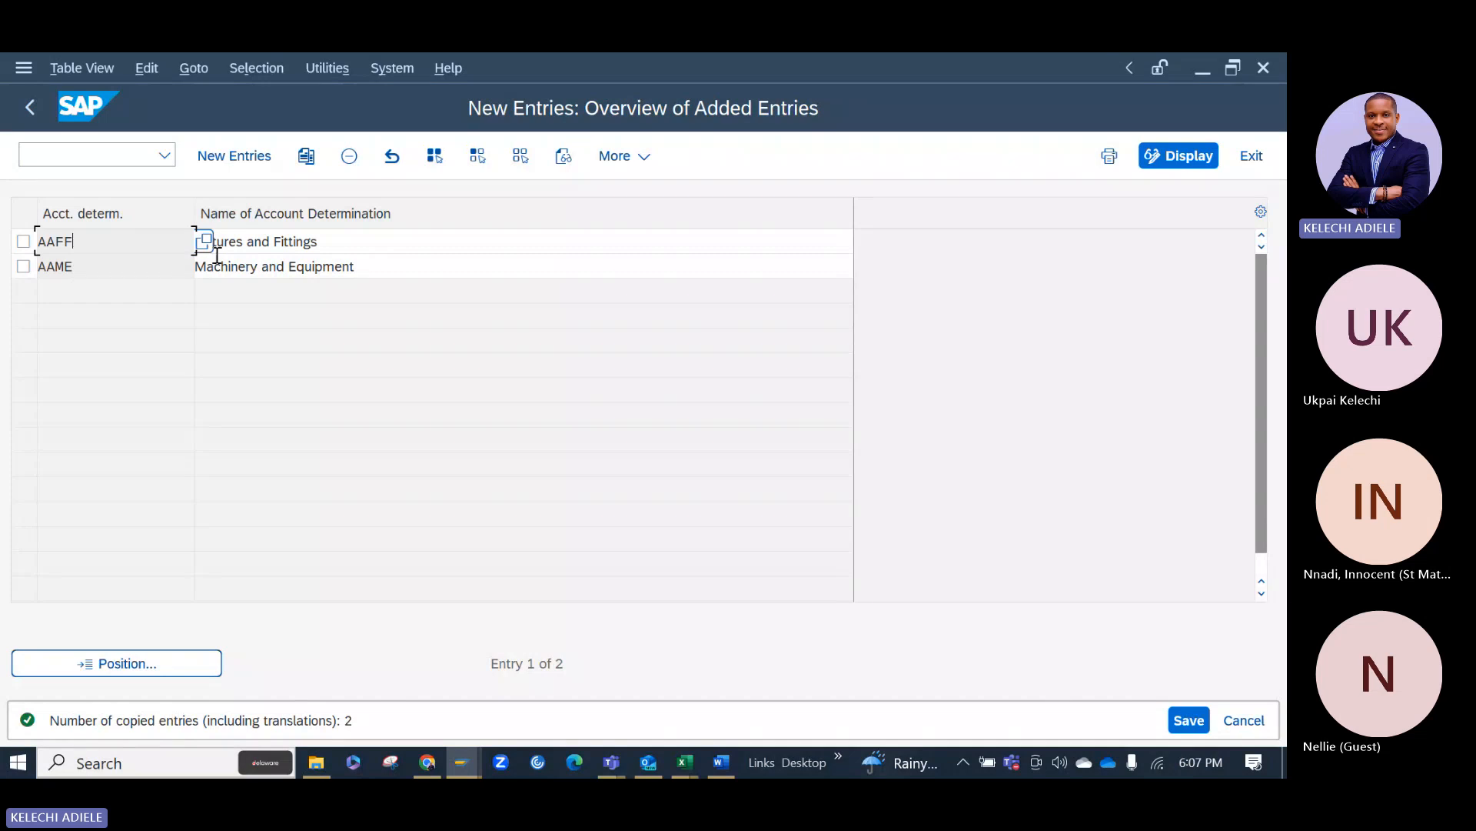
{"action": "left_click", "coordinate": [34, 103]}
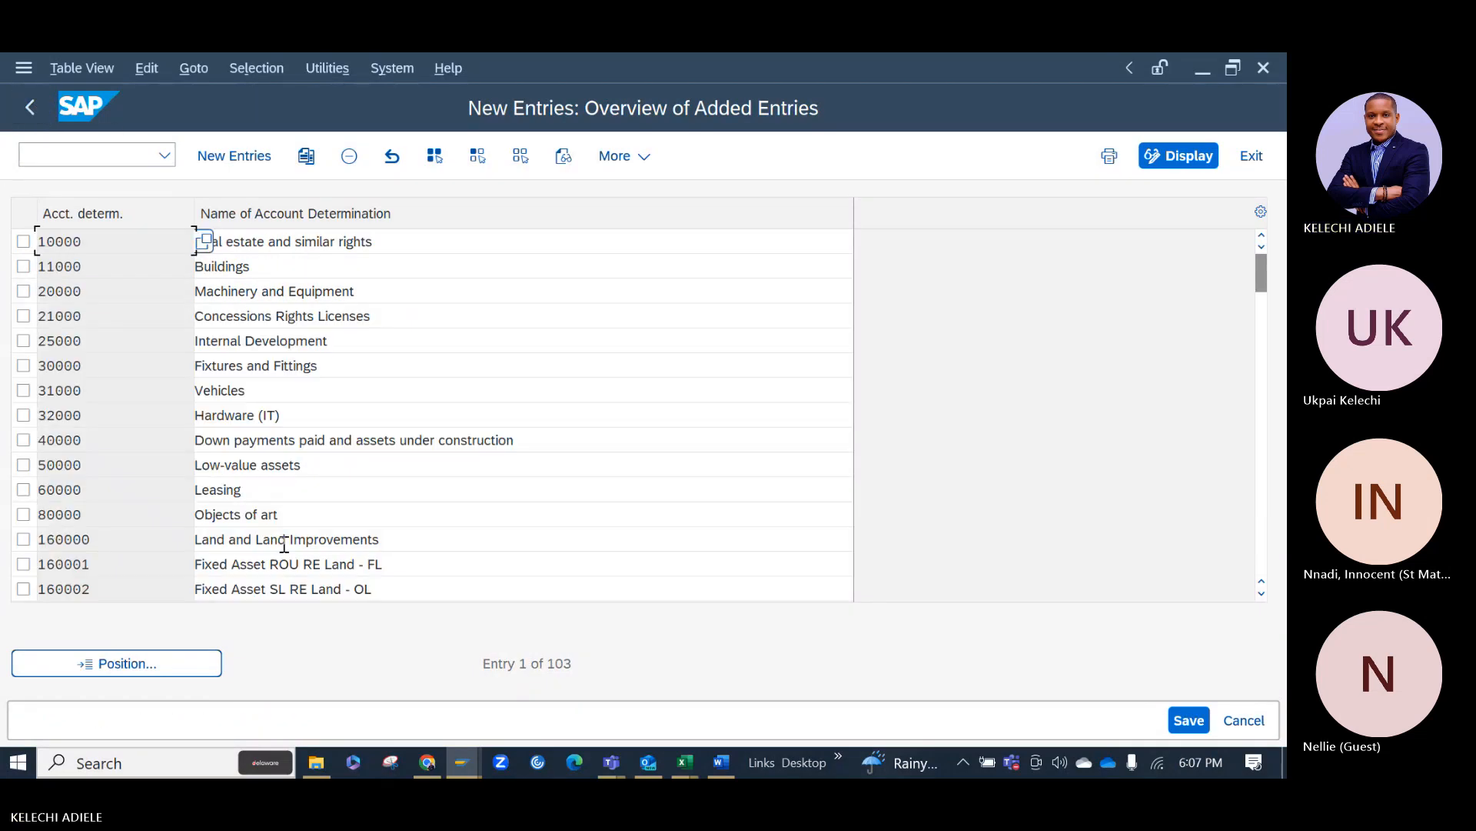
Position the account determination list at entry AAME.
{"action": "left_click", "coordinate": [203, 669]}
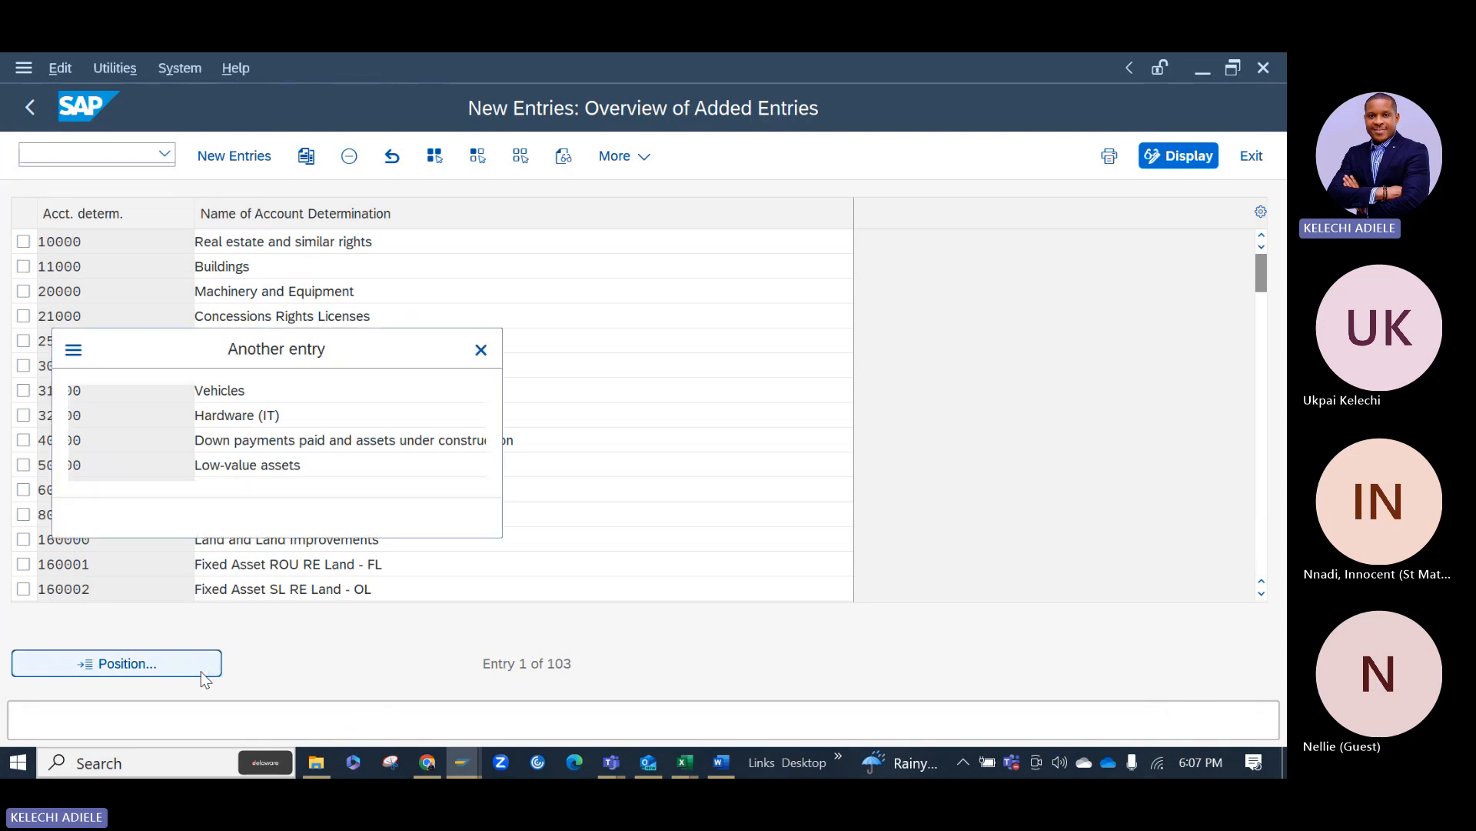
{"action": "type", "text": "AA"}
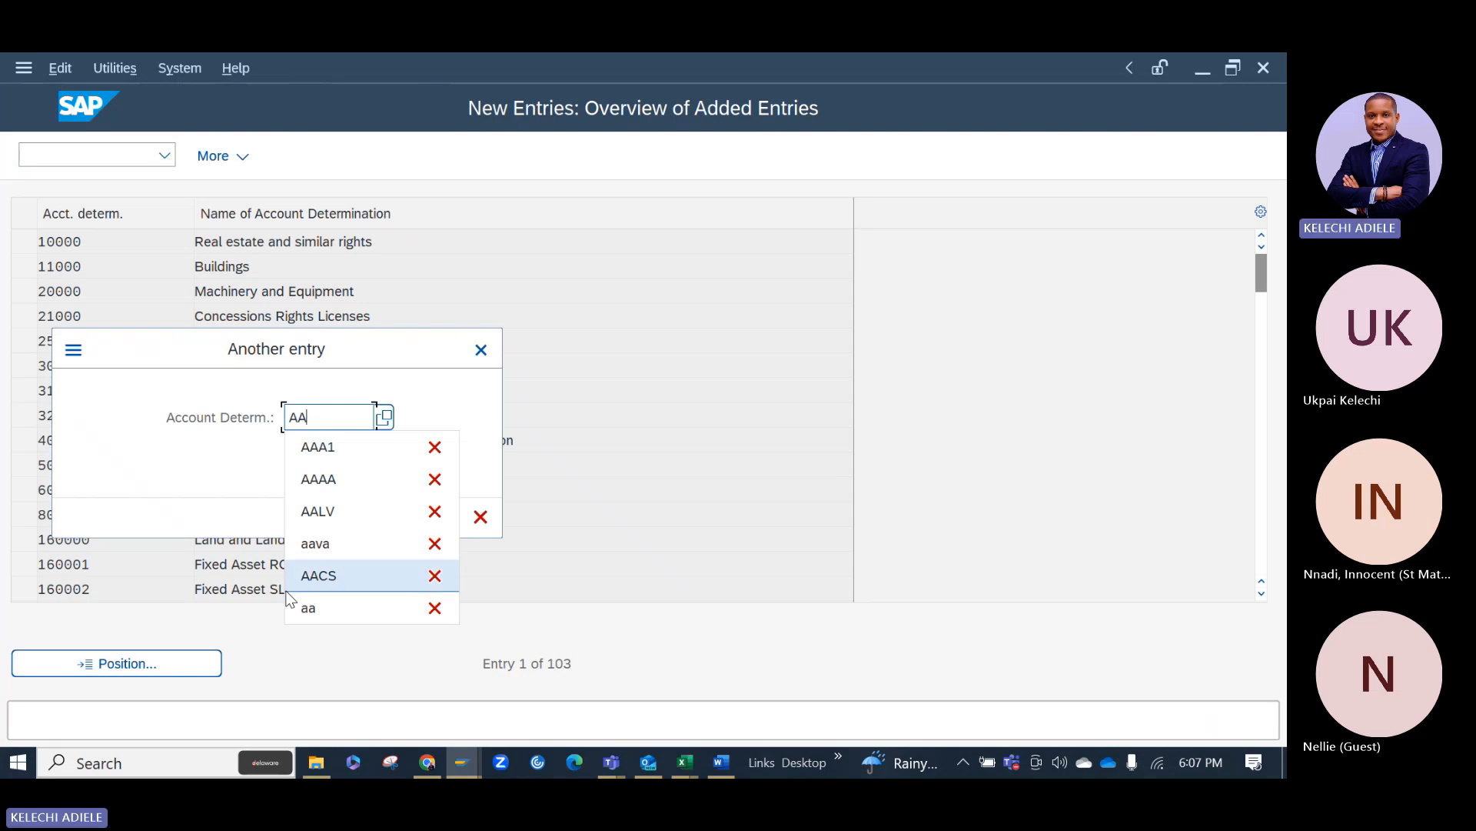
{"action": "type", "text": "ME"}
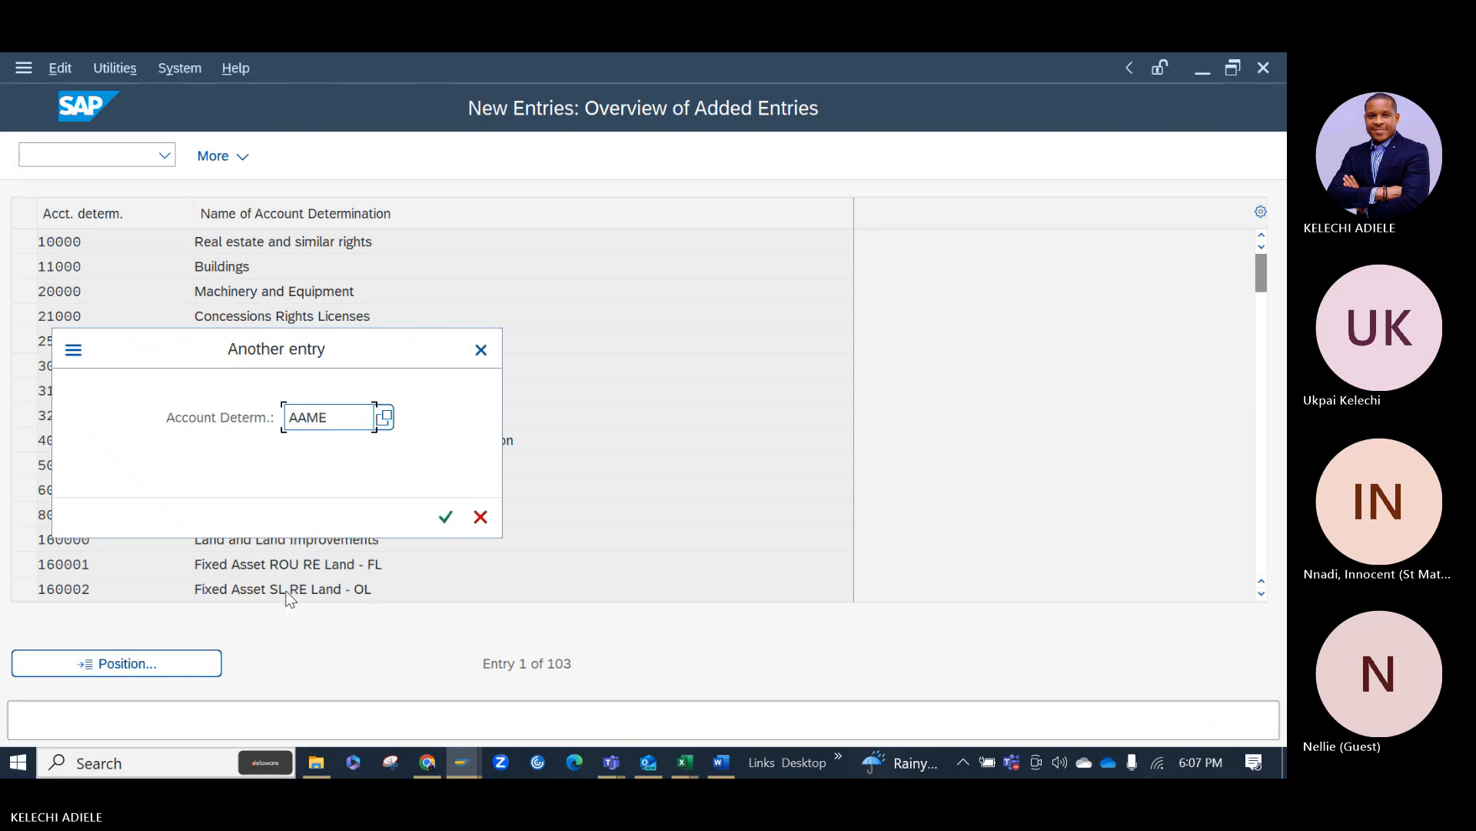
{"action": "key", "text": "Return"}
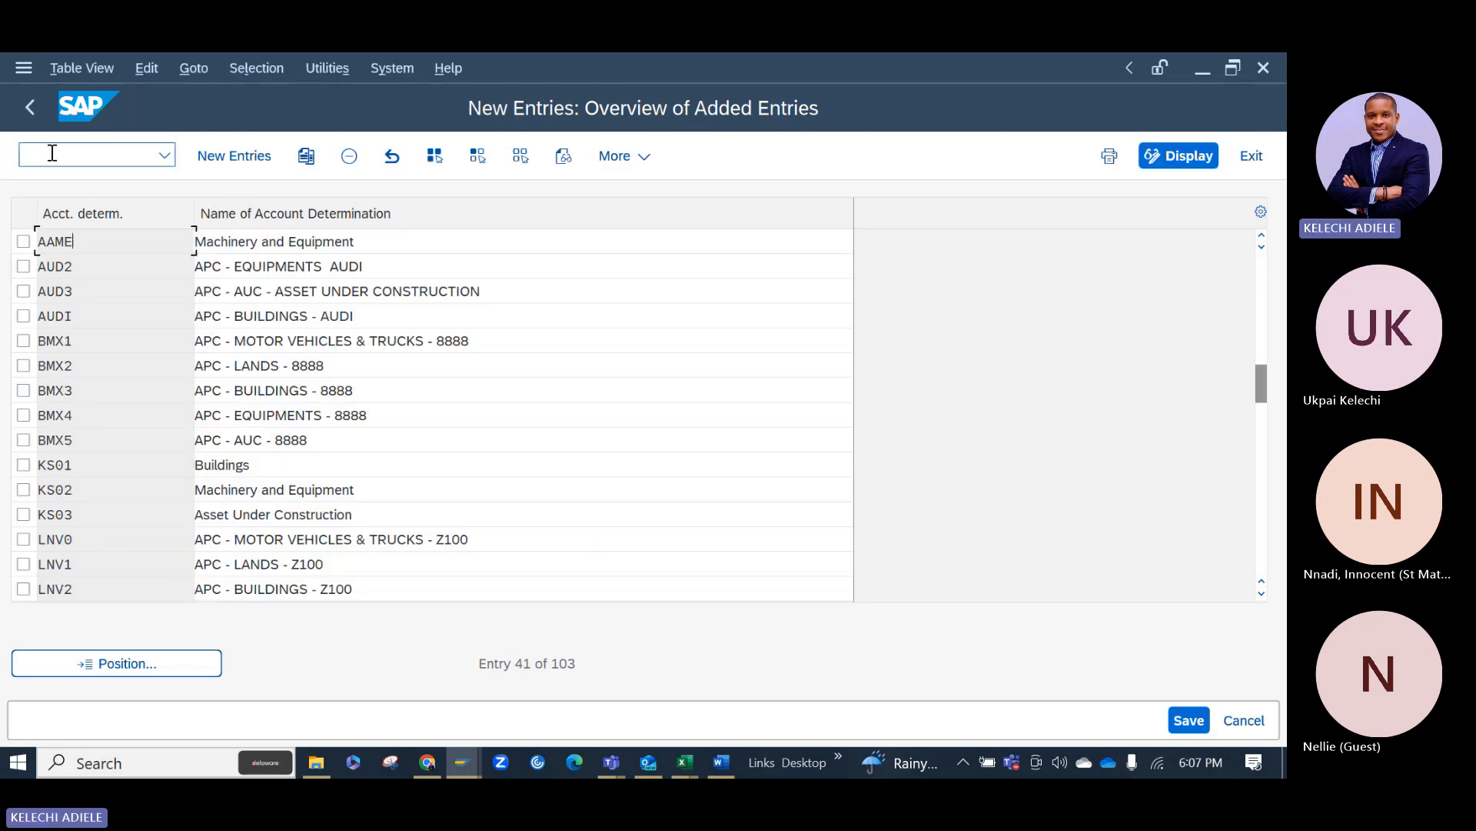
Leave the account determination entries, saving the changes to the AAA1_ Configuration customizing request.
{"action": "left_click", "coordinate": [37, 113]}
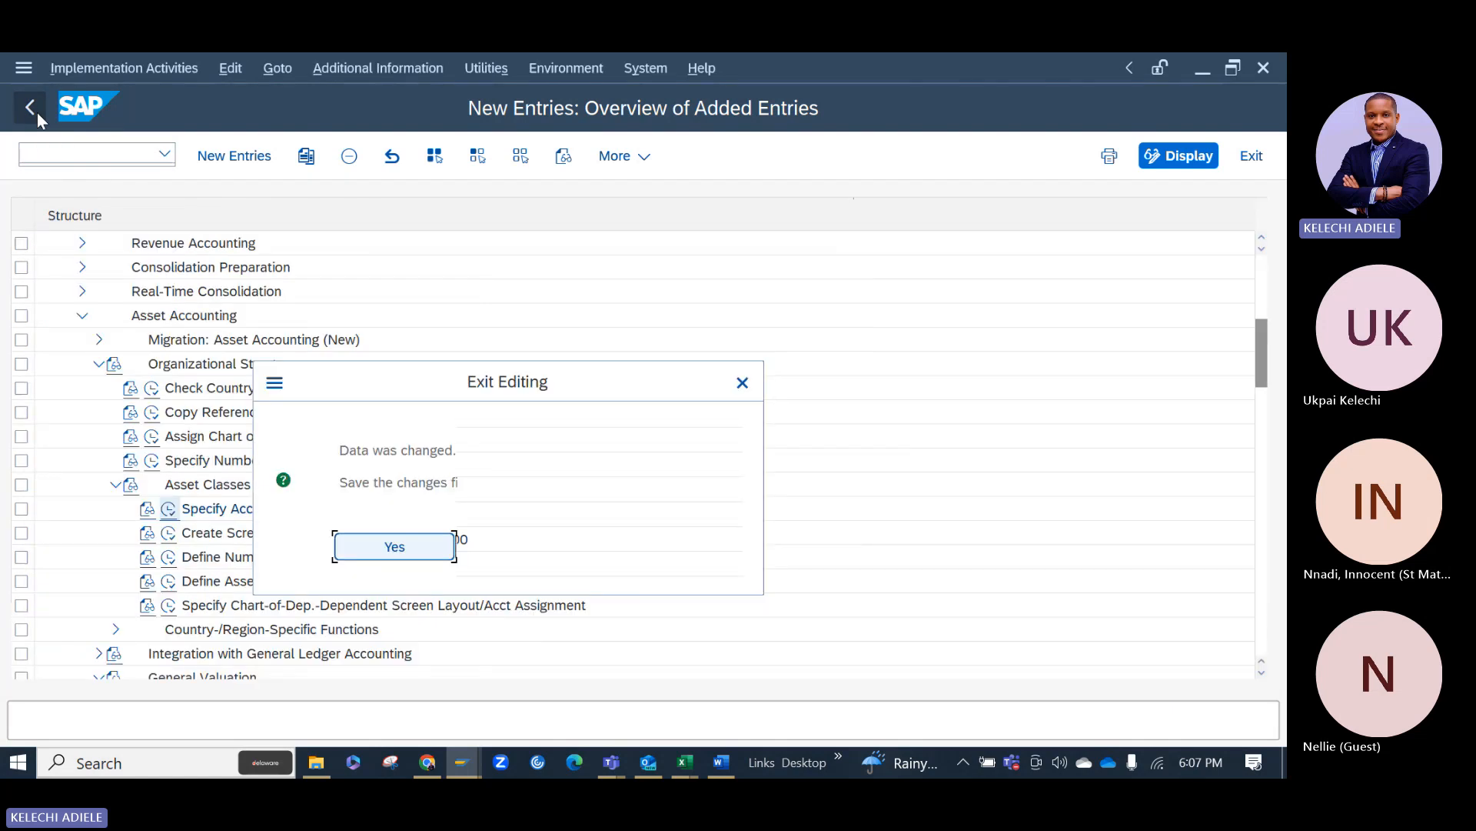
{"action": "left_click", "coordinate": [408, 551]}
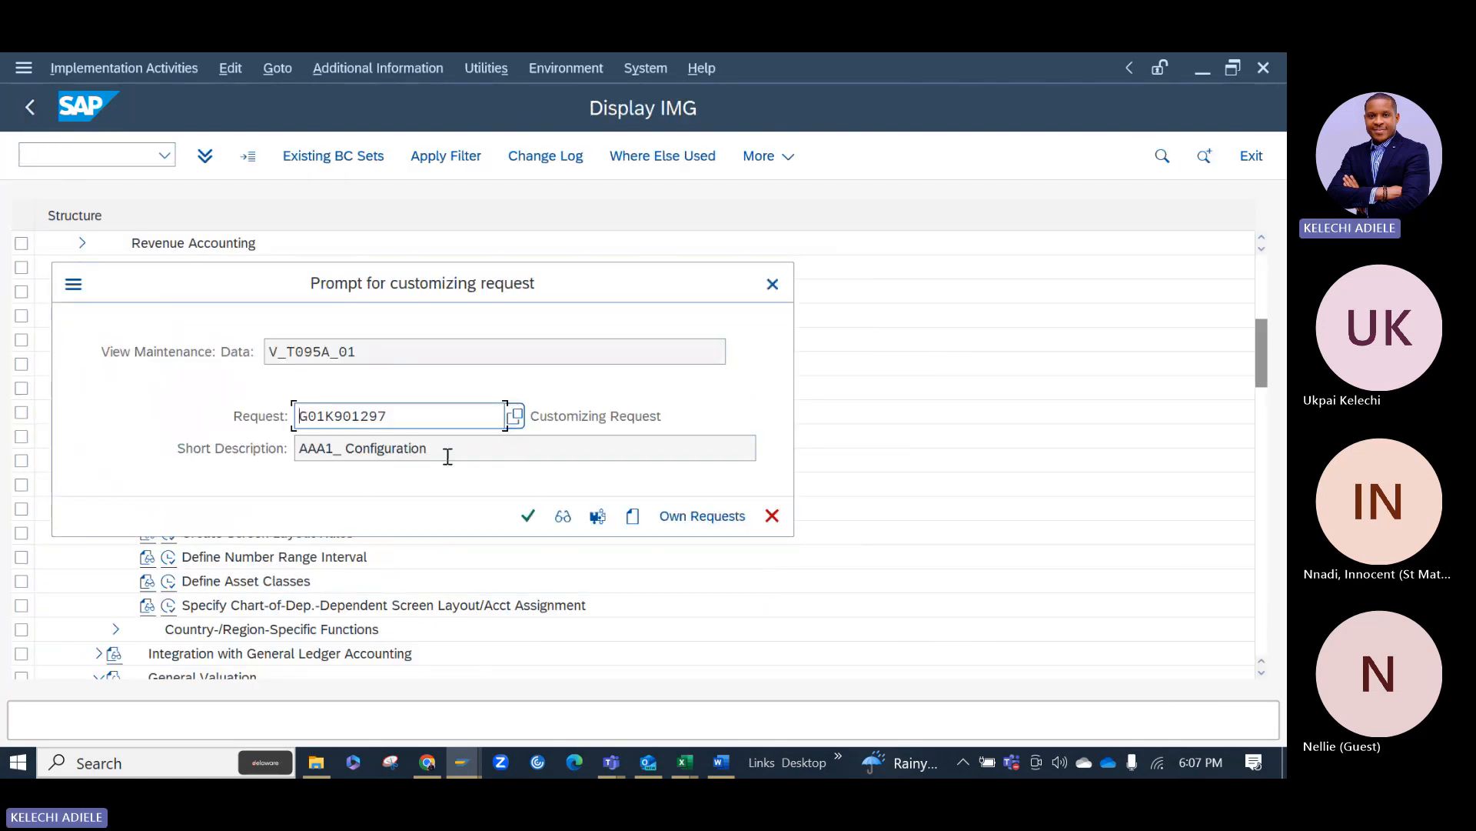
{"action": "left_click", "coordinate": [526, 526]}
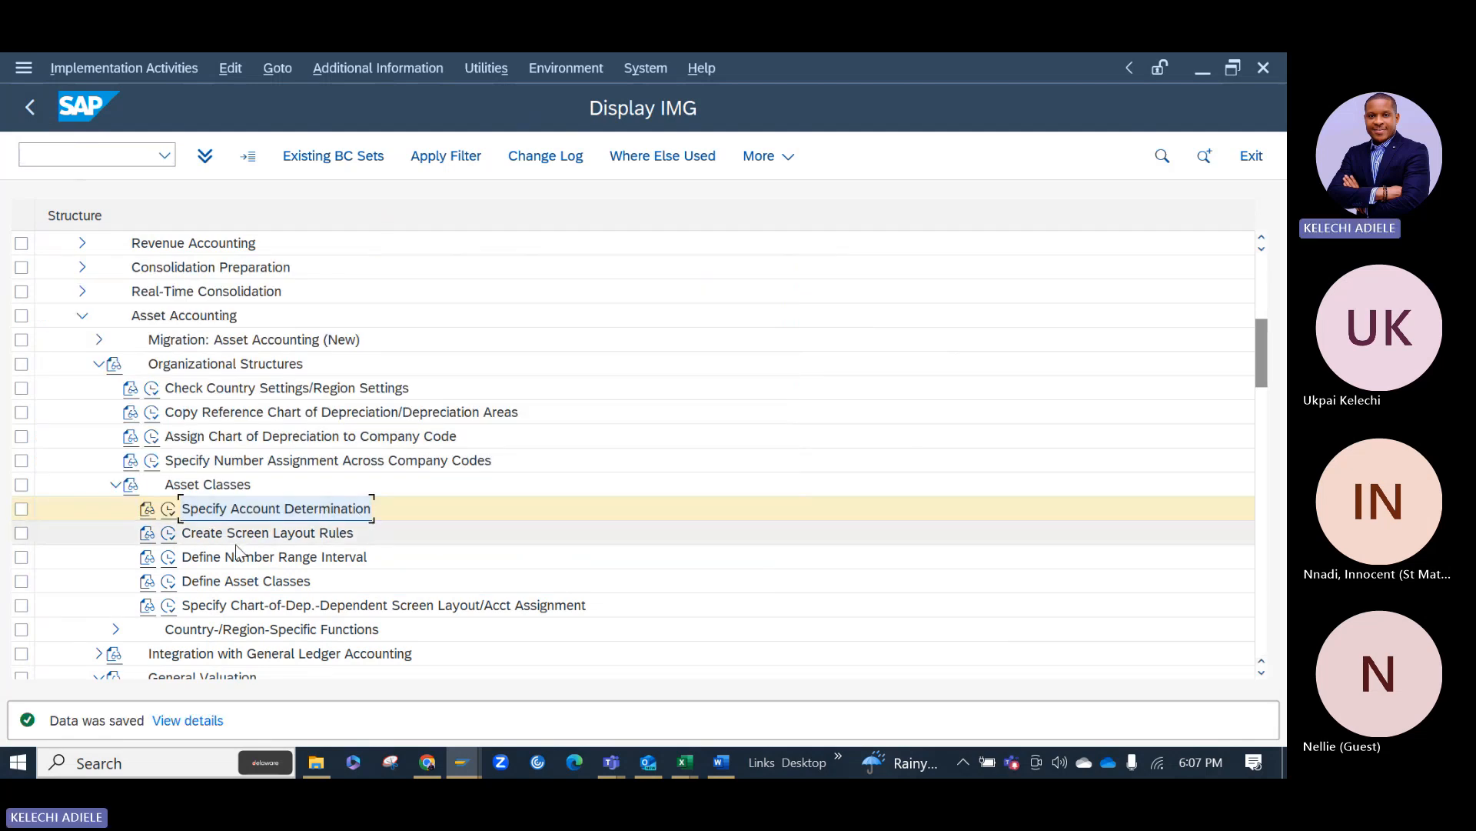
Open Create Screen Layout Rules and select 3000 Fixtures and fittings and 3100 Vehicles for copying.
{"action": "left_click", "coordinate": [170, 533]}
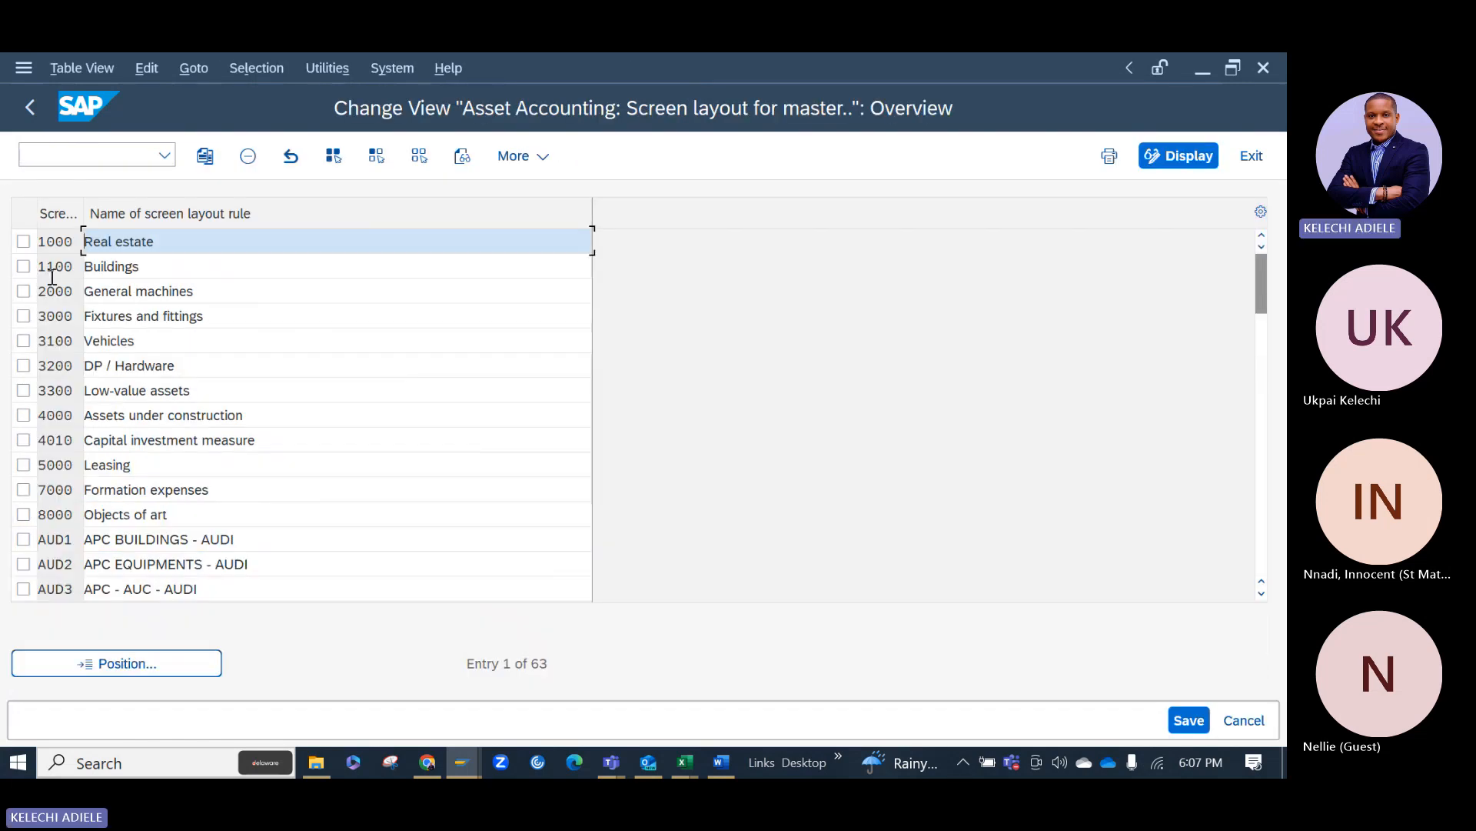
{"action": "left_click", "coordinate": [23, 315]}
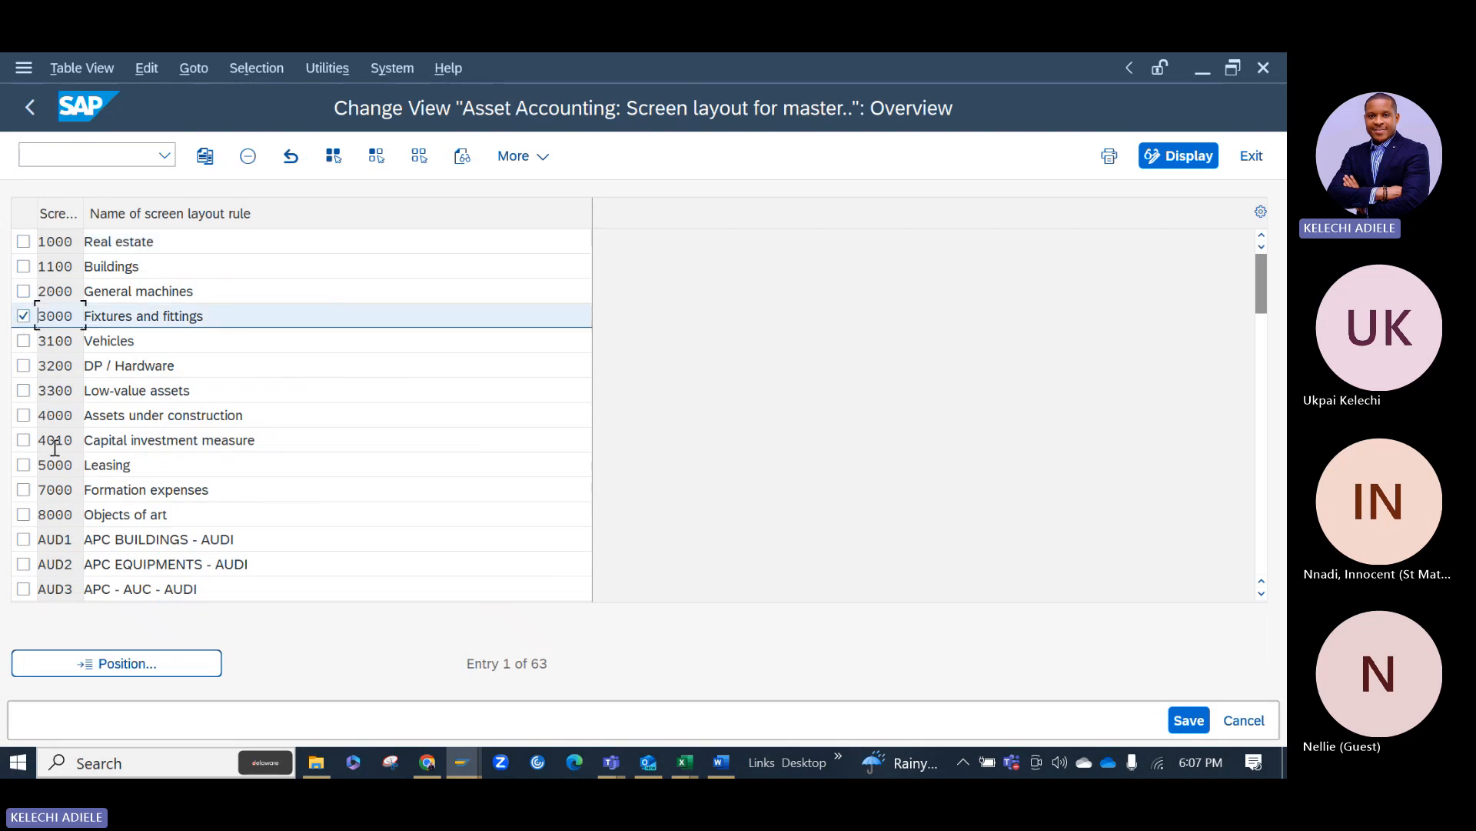
{"action": "left_click", "coordinate": [23, 340]}
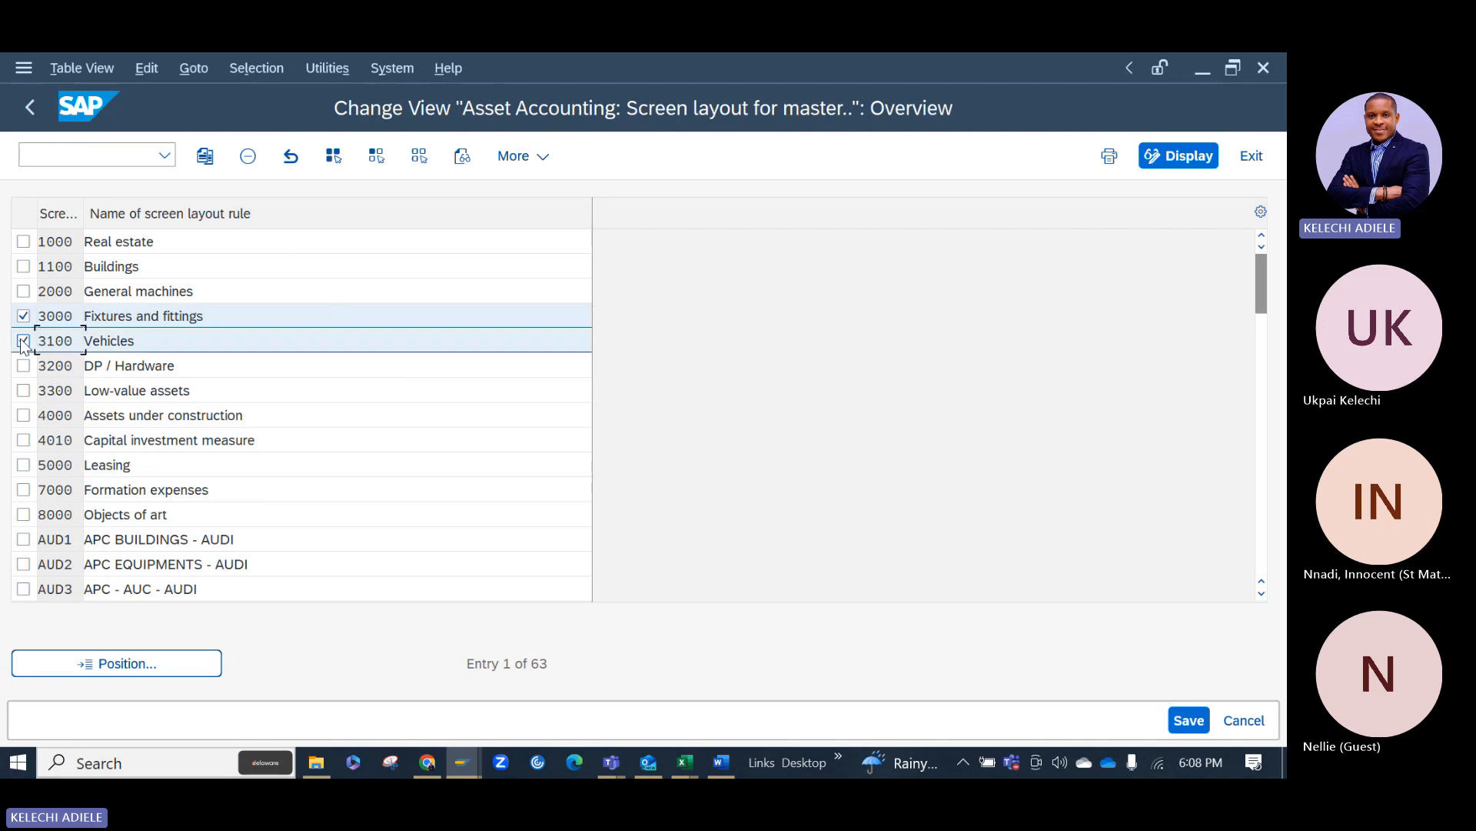
{"action": "left_click", "coordinate": [204, 153]}
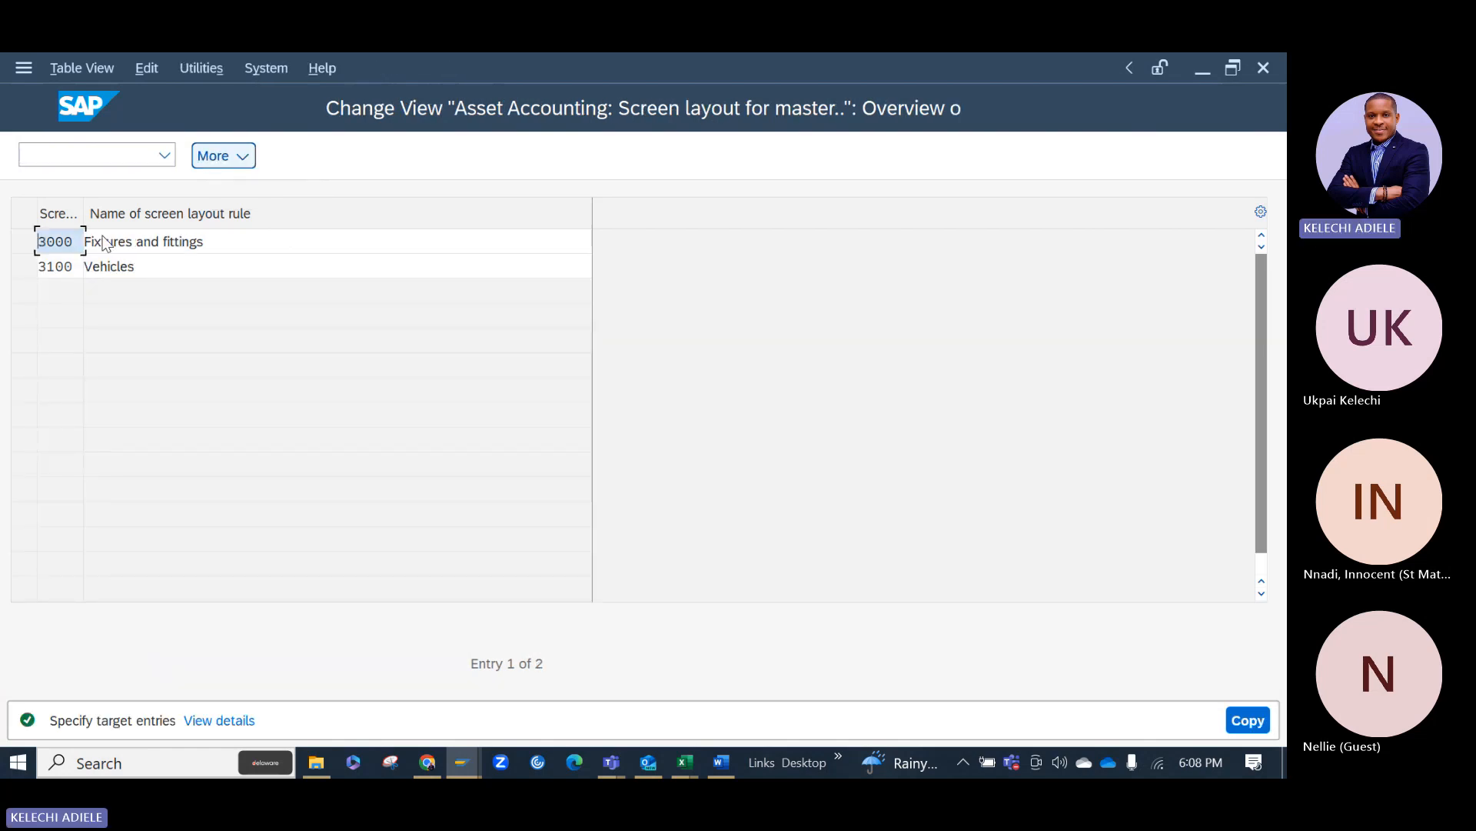
Set the target screen layout keys to AAFF for Fixtures and fittings and AAME for Vehicles.
{"action": "left_click_drag", "start_coordinate": [77, 243], "coordinate": [2, 252]}
{"action": "type", "text": "AAF"}
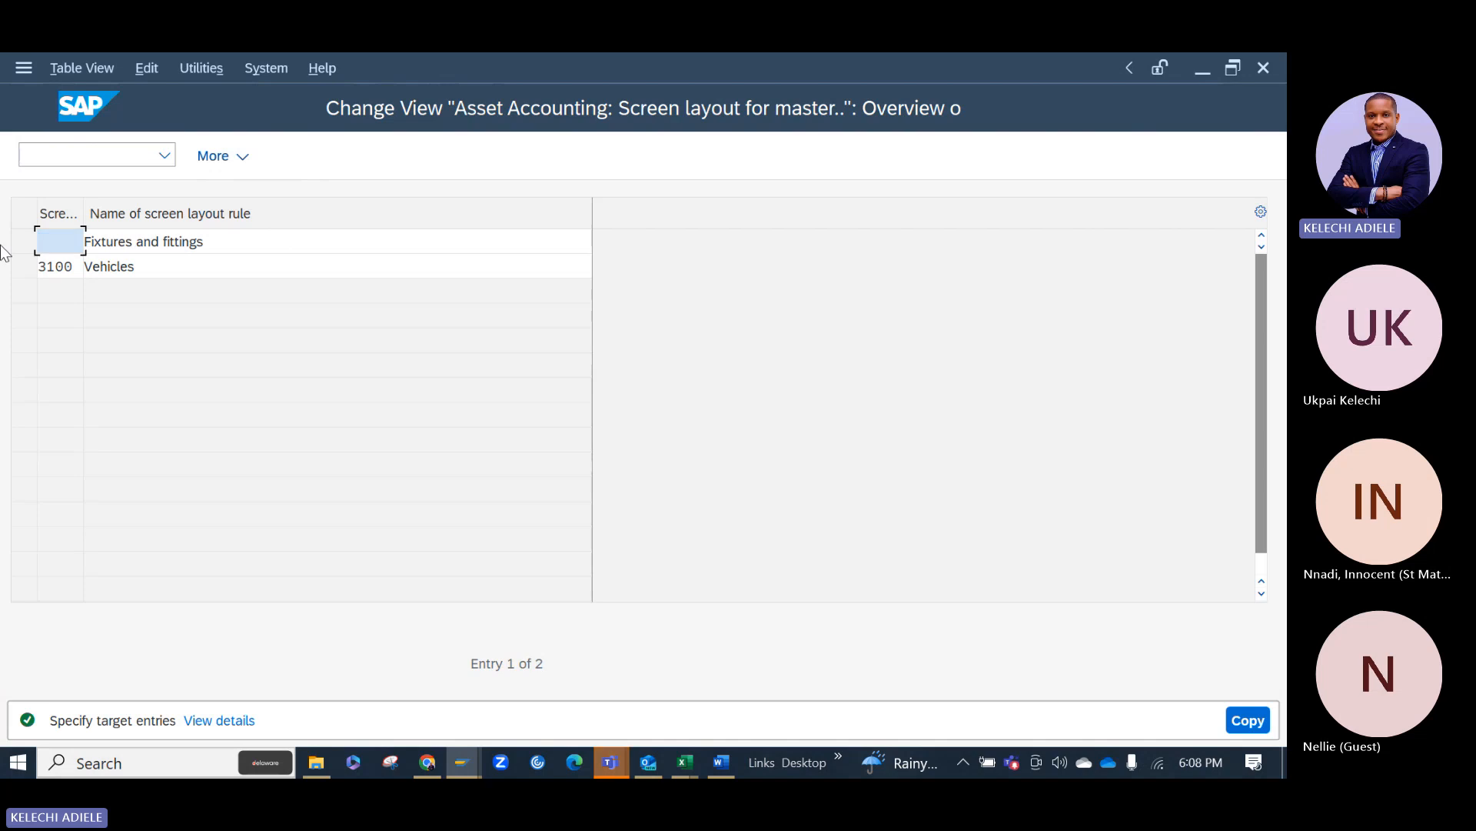
{"action": "type", "text": "F"}
{"action": "left_click_drag", "start_coordinate": [73, 267], "coordinate": [3, 272]}
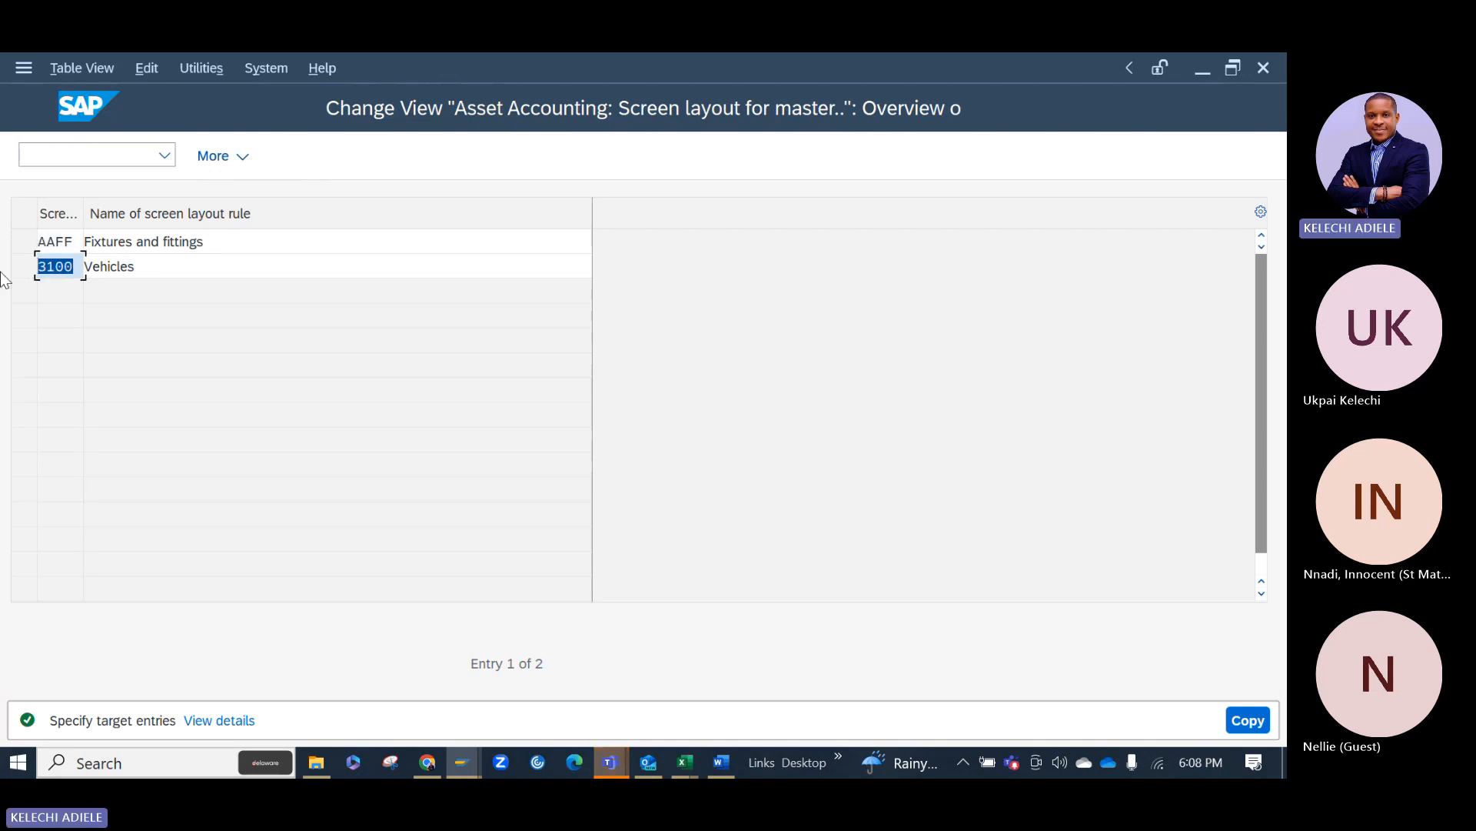
{"action": "type", "text": "AAME"}
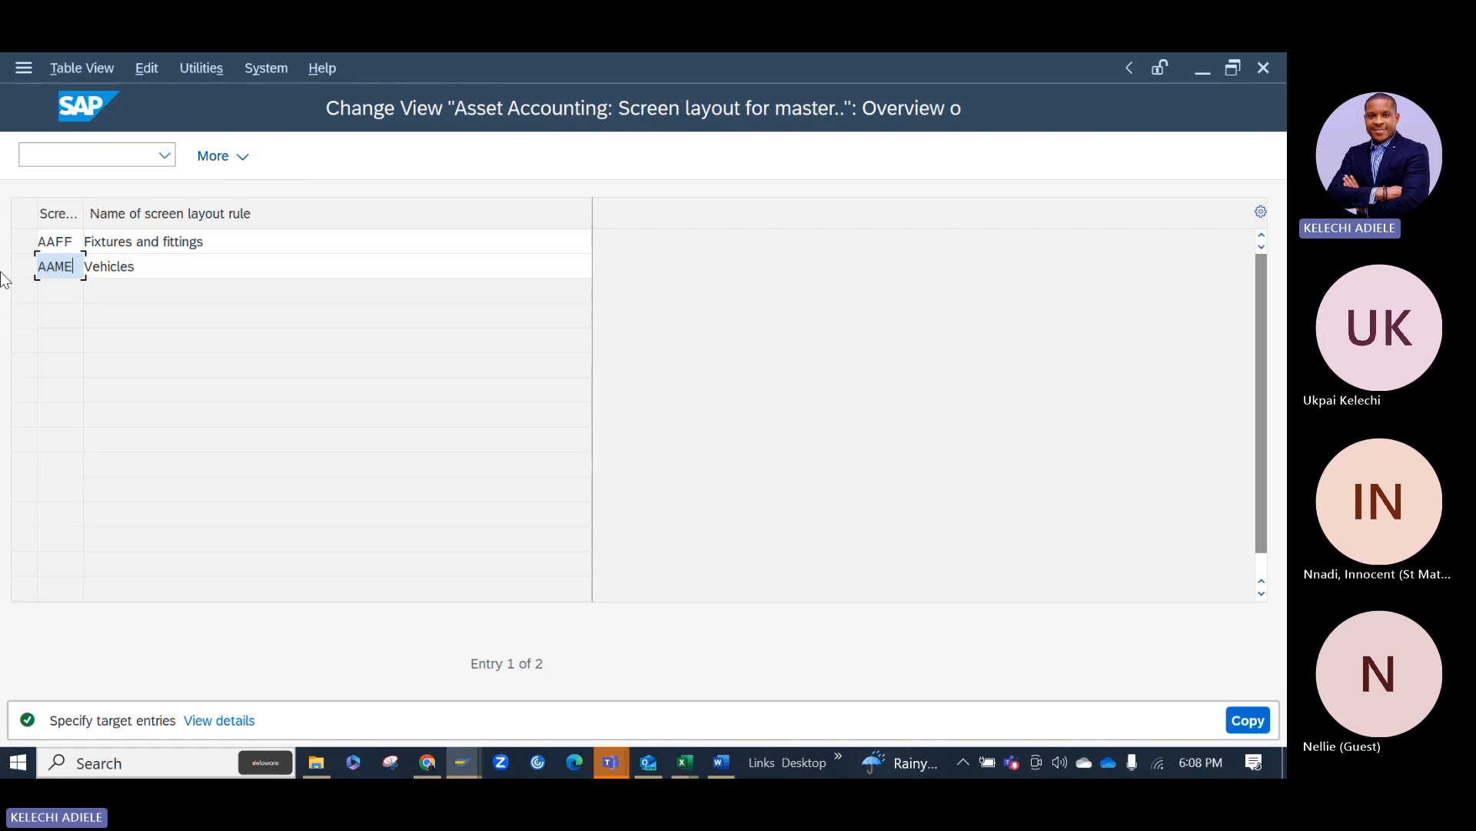
Rename the AAME screen layout rule as Machinery & Equipment and copy both entries.
{"action": "left_click_drag", "start_coordinate": [175, 264], "coordinate": [66, 265]}
{"action": "type", "text": "M"}
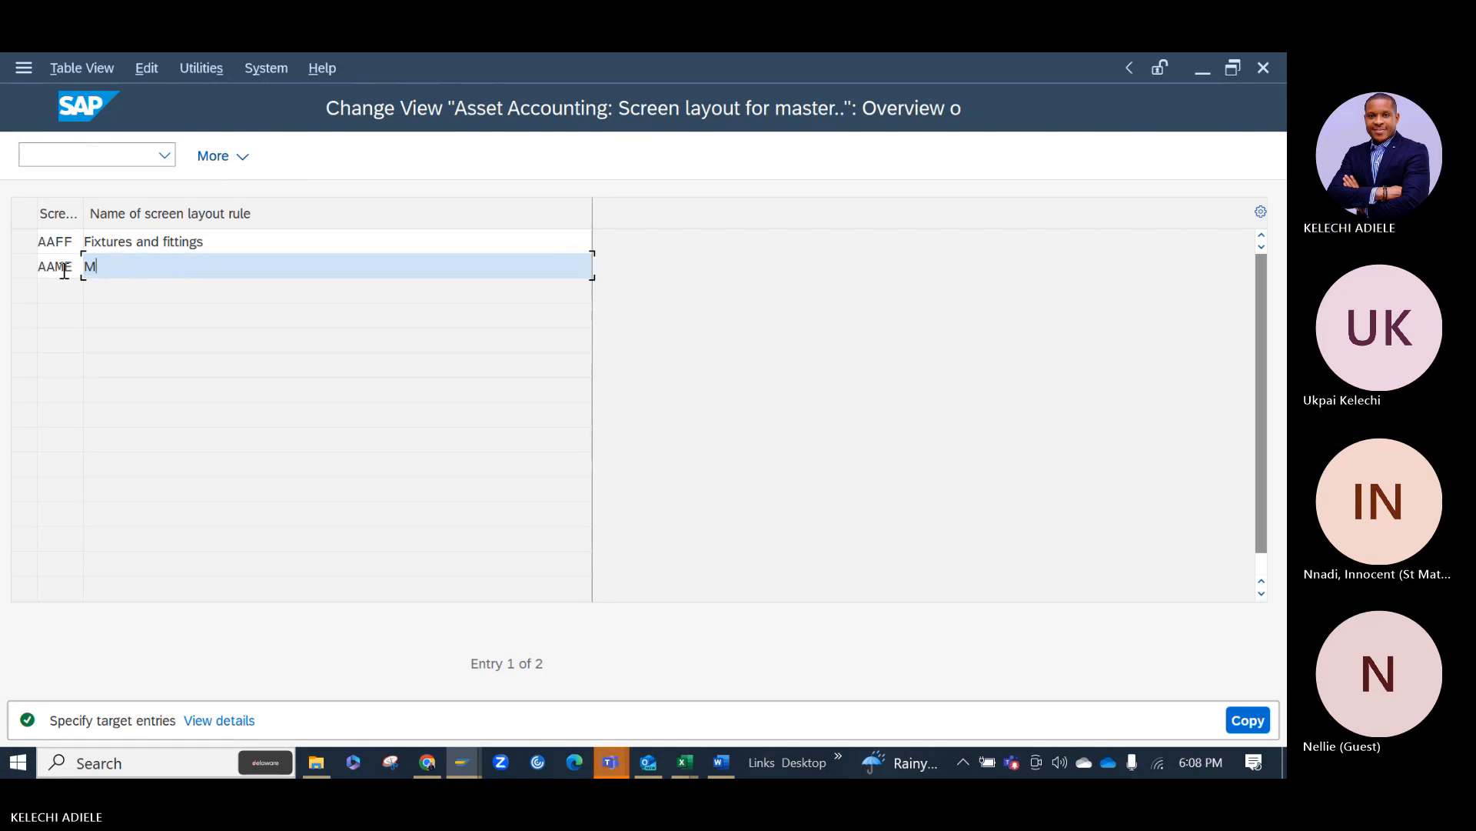
{"action": "type", "text": "achin"}
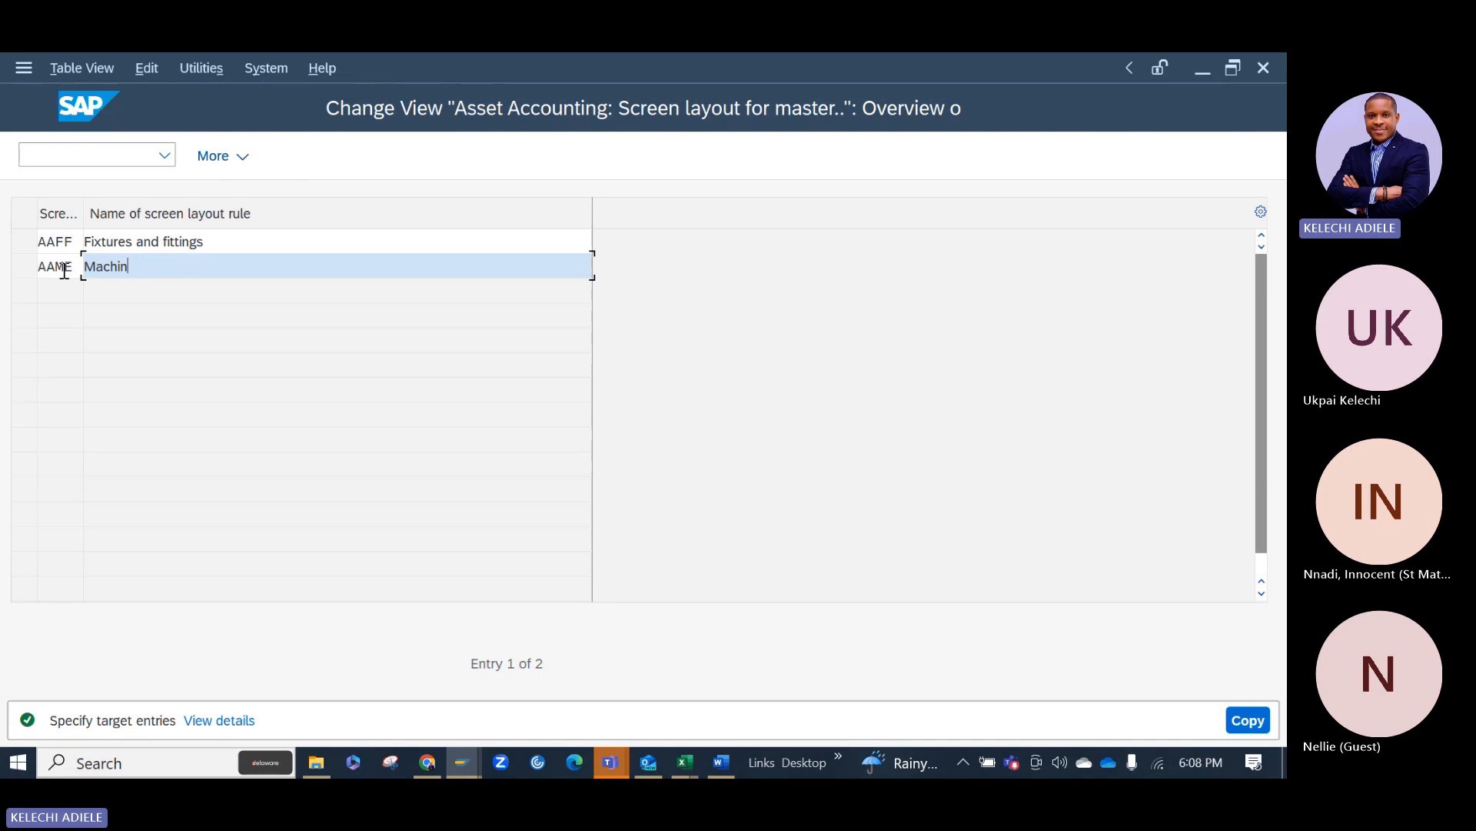
{"action": "type", "text": "er y "}
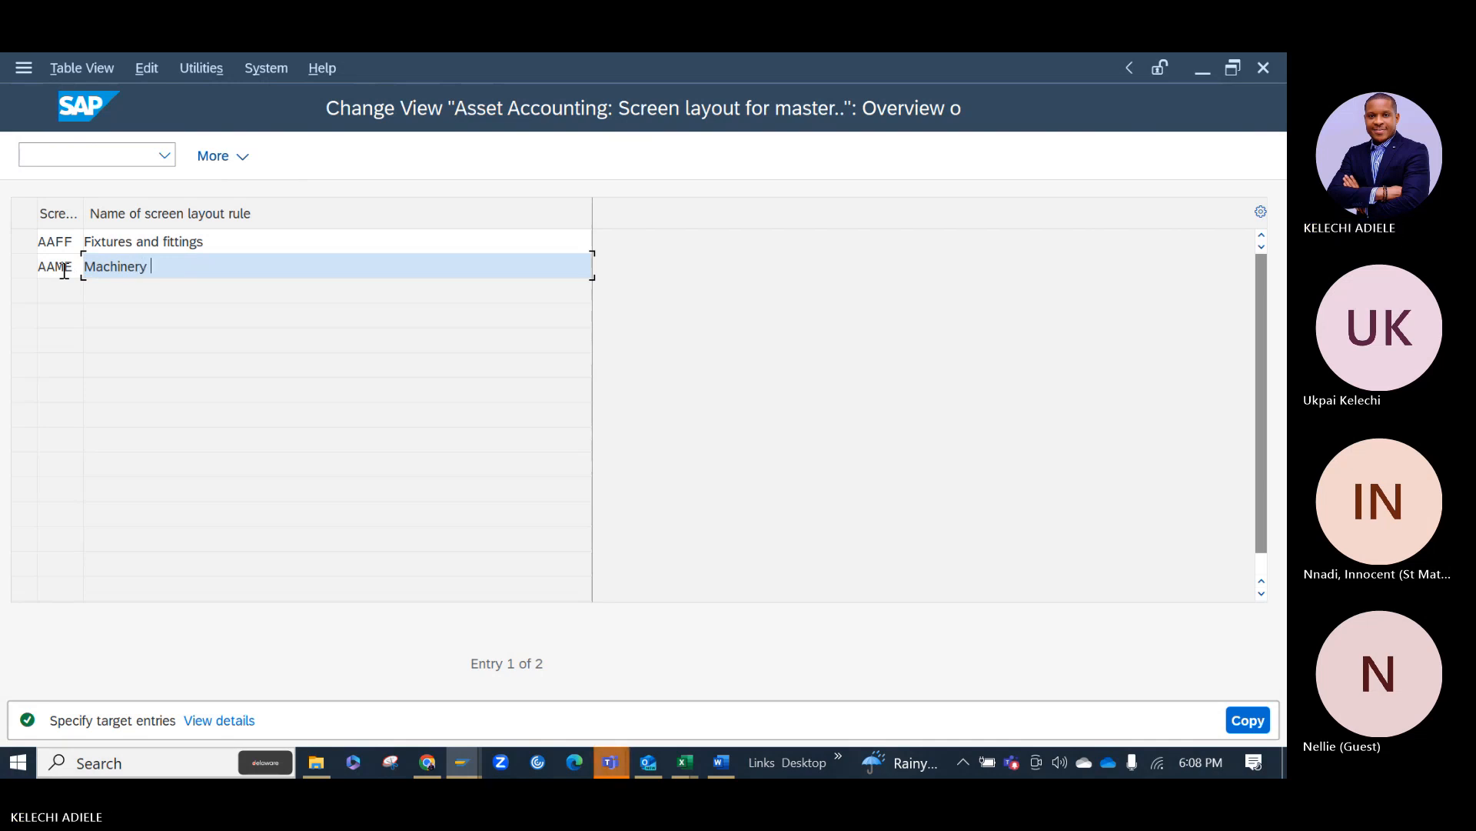
{"action": "type", "text": "& Equipment"}
{"action": "key", "text": "Return"}
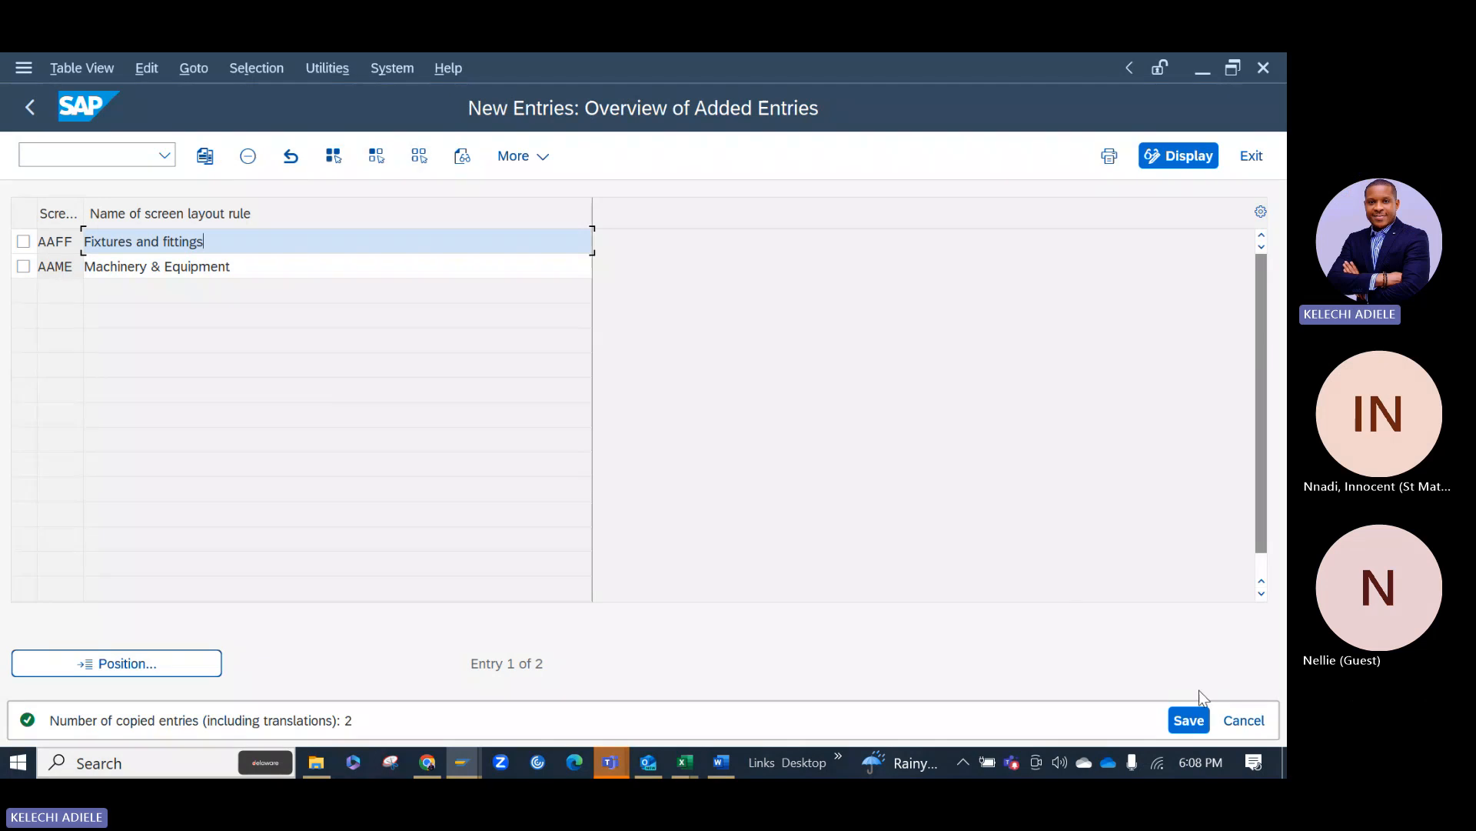
Save the new screen layout rules to the customizing request and return to the IMG structure.
{"action": "left_click", "coordinate": [1189, 720]}
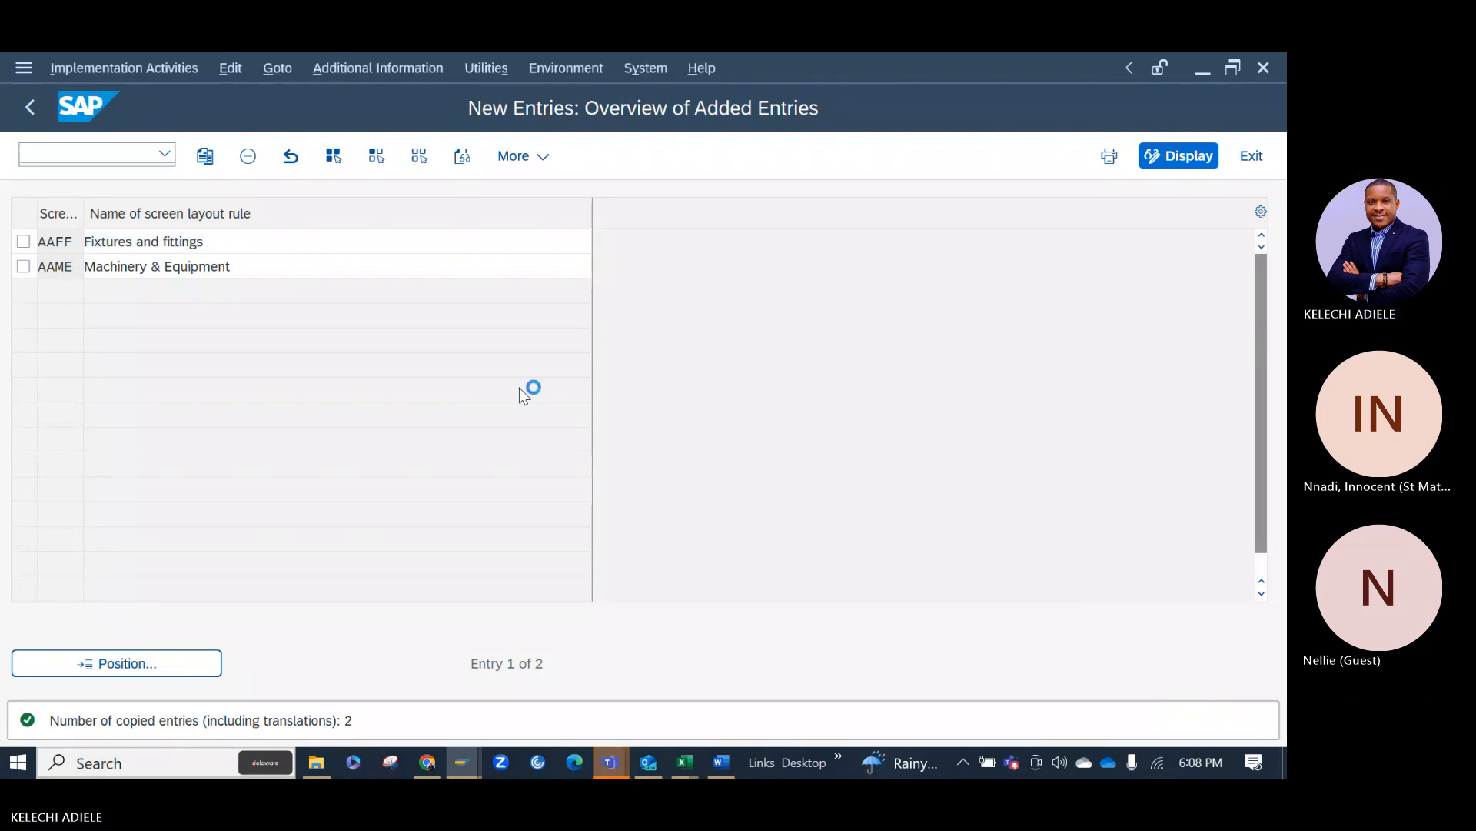
{"action": "left_click", "coordinate": [528, 516]}
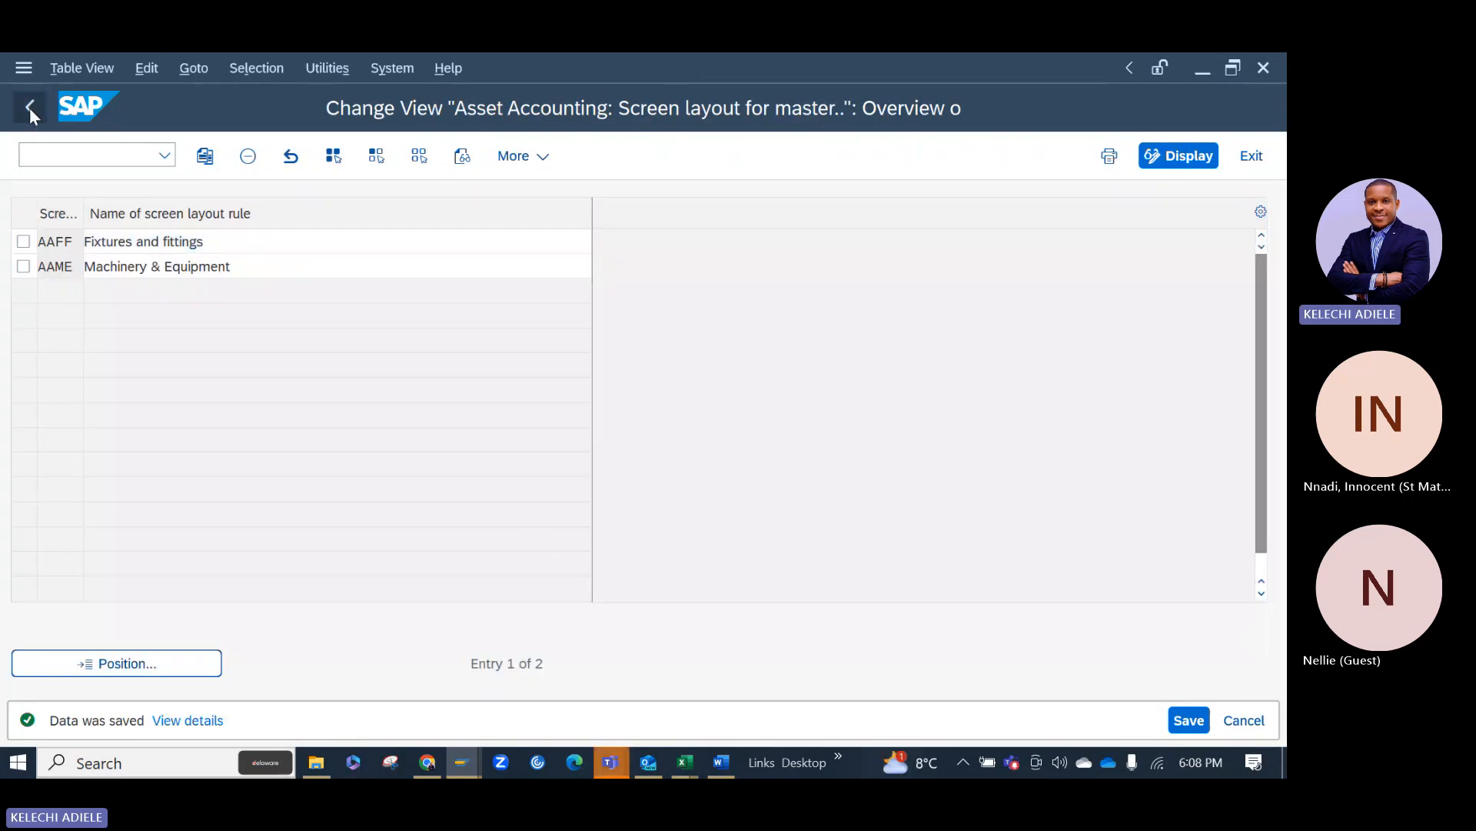
{"action": "left_click", "coordinate": [29, 107]}
{"action": "left_click", "coordinate": [29, 108]}
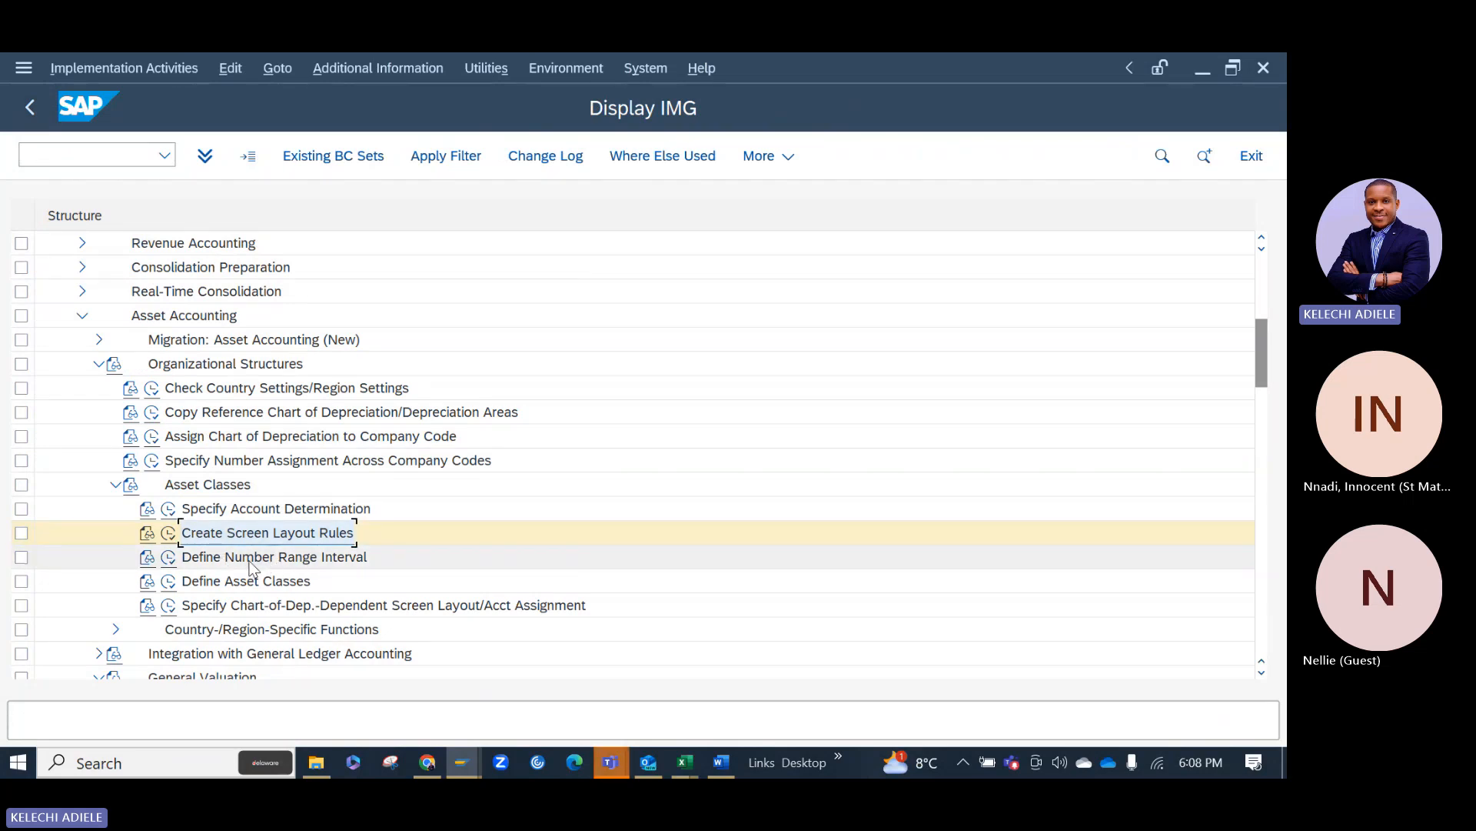
Open Define Number Range Interval, check the asset number intervals of company code AAA1, and return to the initial screen.
{"action": "left_click", "coordinate": [169, 559]}
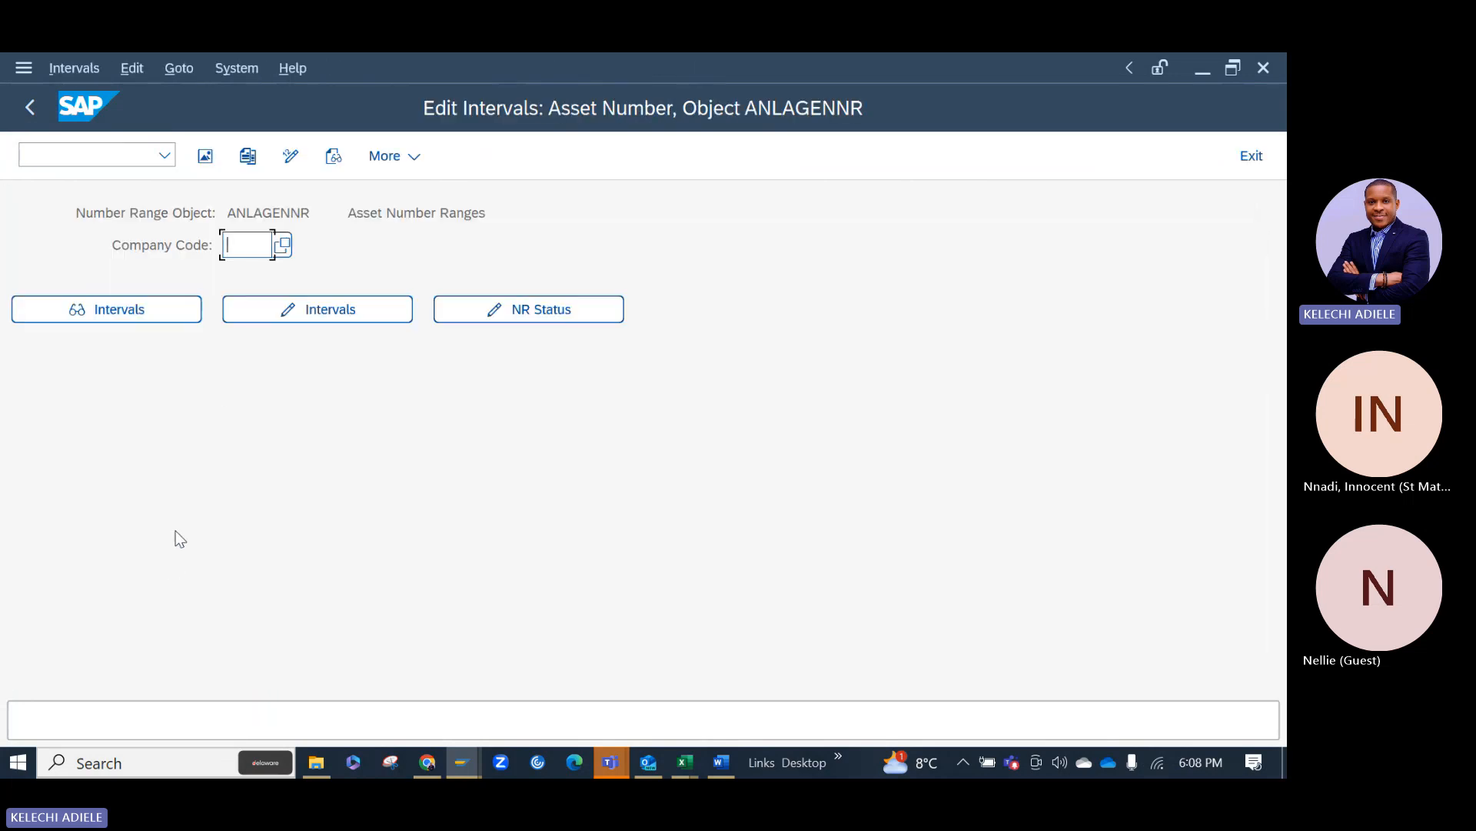
{"action": "type", "text": "AAA1"}
{"action": "left_click", "coordinate": [315, 316]}
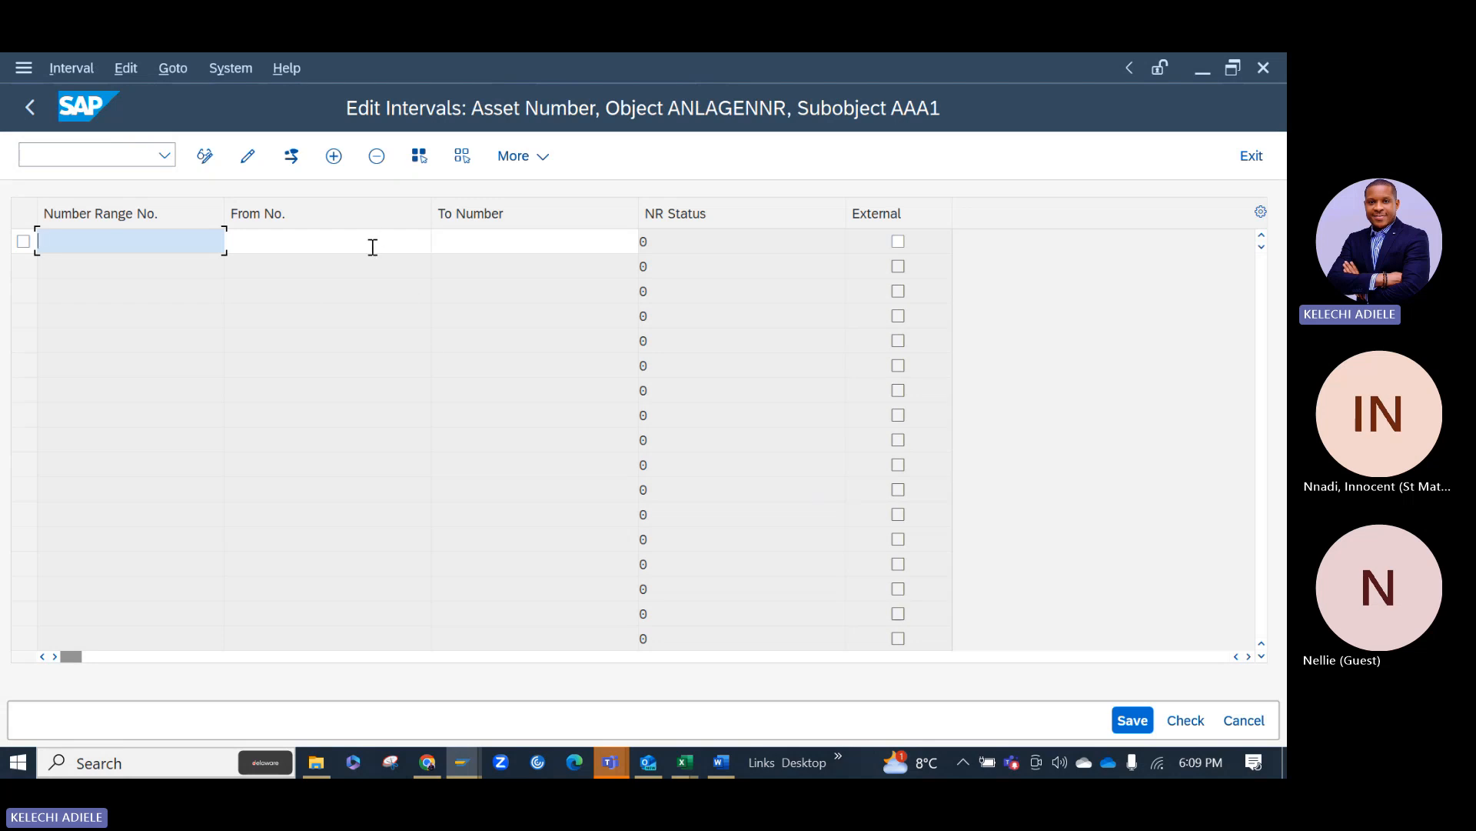
{"action": "left_click", "coordinate": [27, 108]}
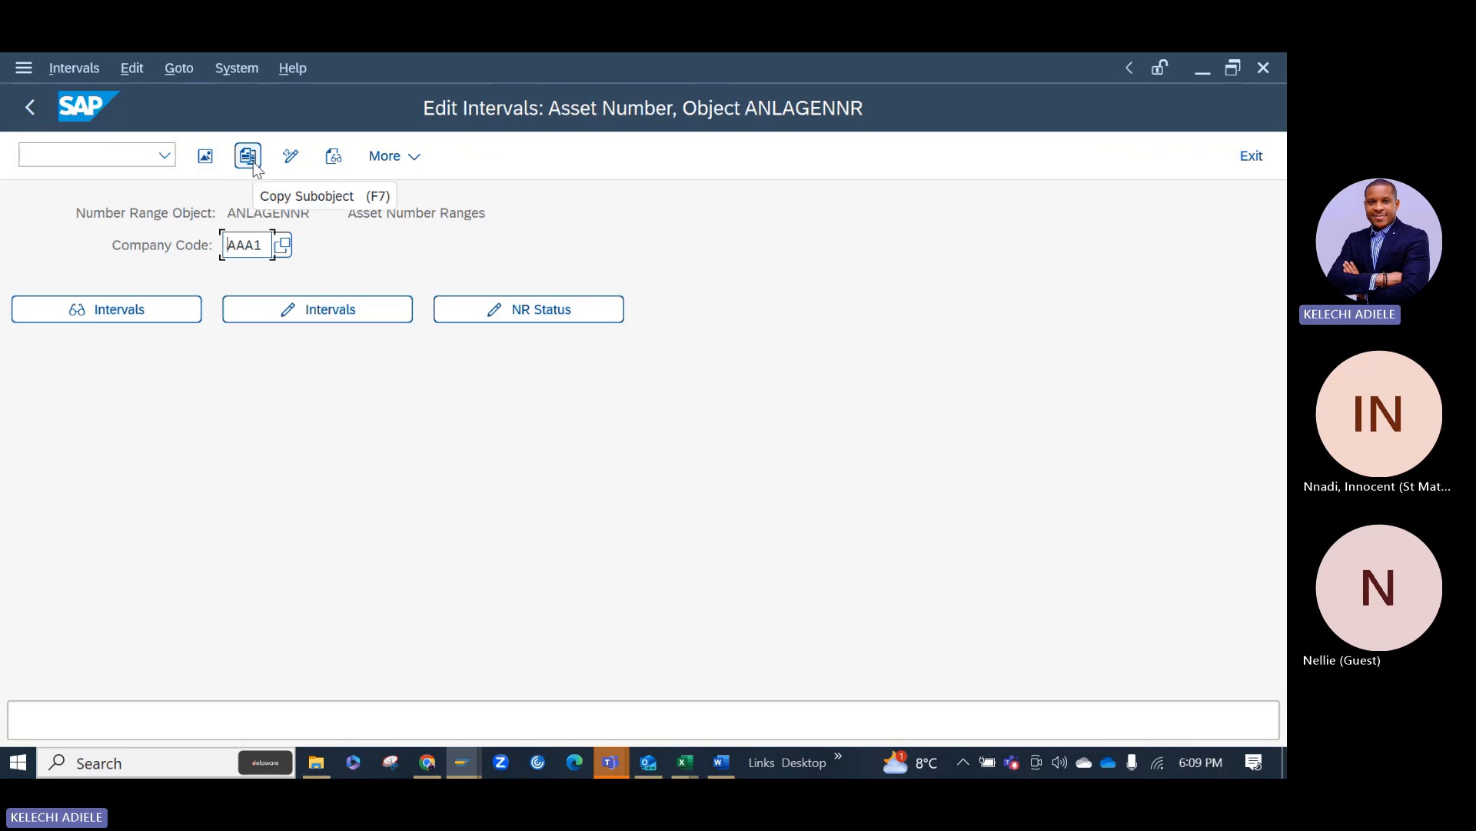
Copy the asset number range intervals from company code KHSN to AAA1 and accept the transport notice.
{"action": "left_click", "coordinate": [254, 166]}
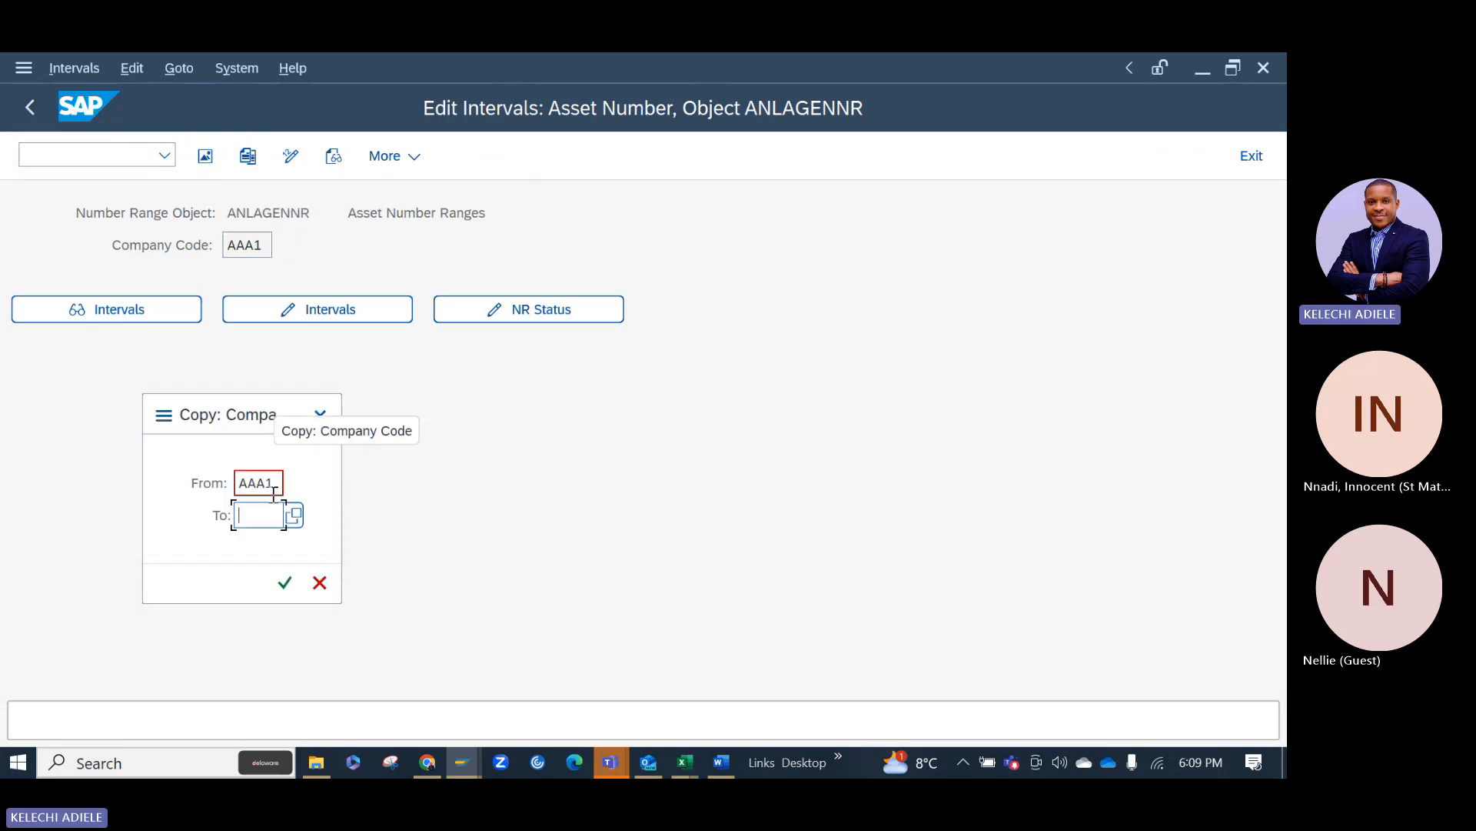
{"action": "left_click", "coordinate": [275, 484]}
{"action": "left_click_drag", "start_coordinate": [275, 484], "coordinate": [145, 481]}
{"action": "key", "text": "BackSpace"}
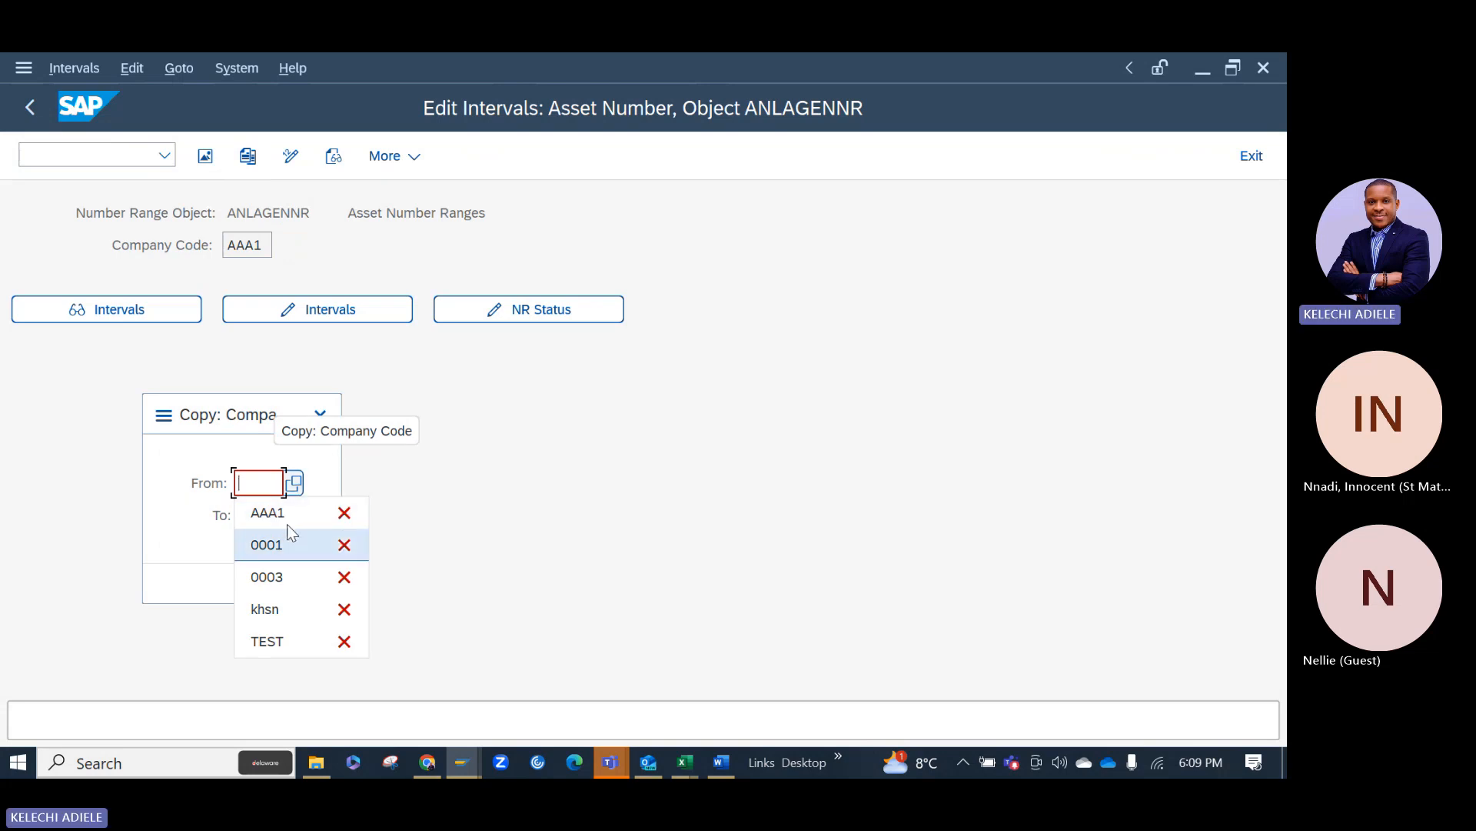
{"action": "left_click", "coordinate": [298, 484]}
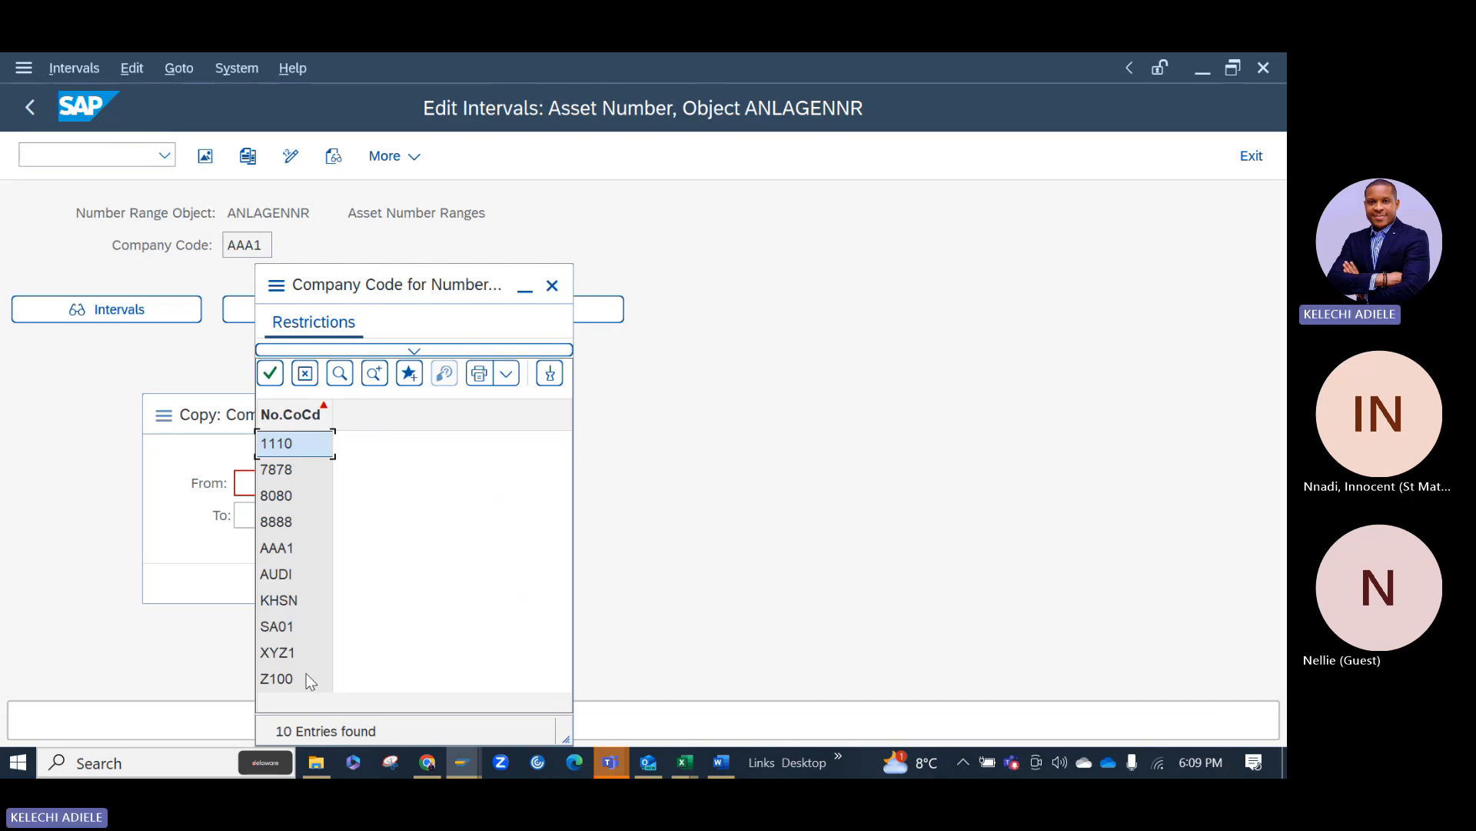
{"action": "double_click", "coordinate": [278, 600]}
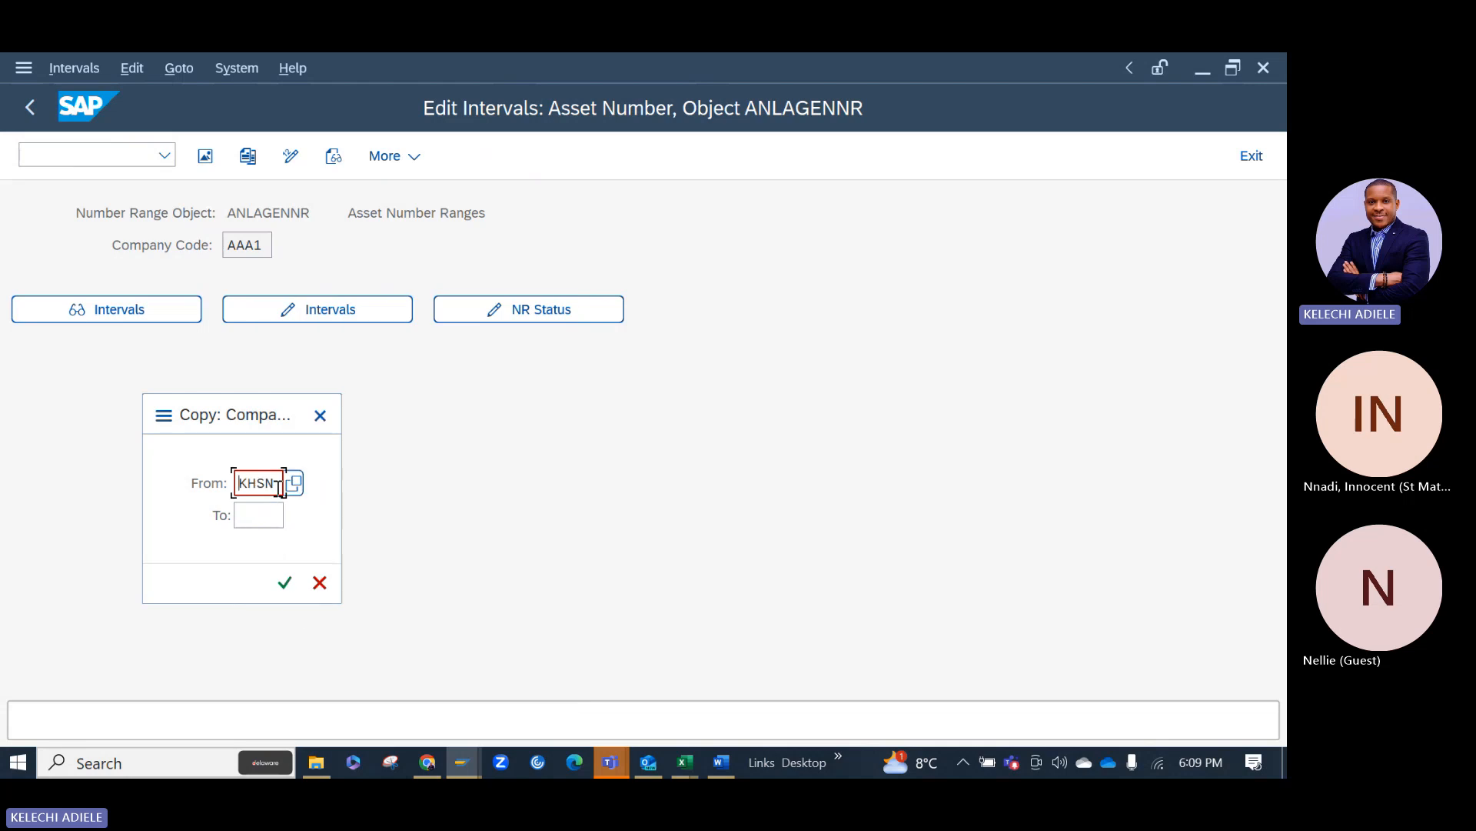
{"action": "left_click", "coordinate": [278, 516]}
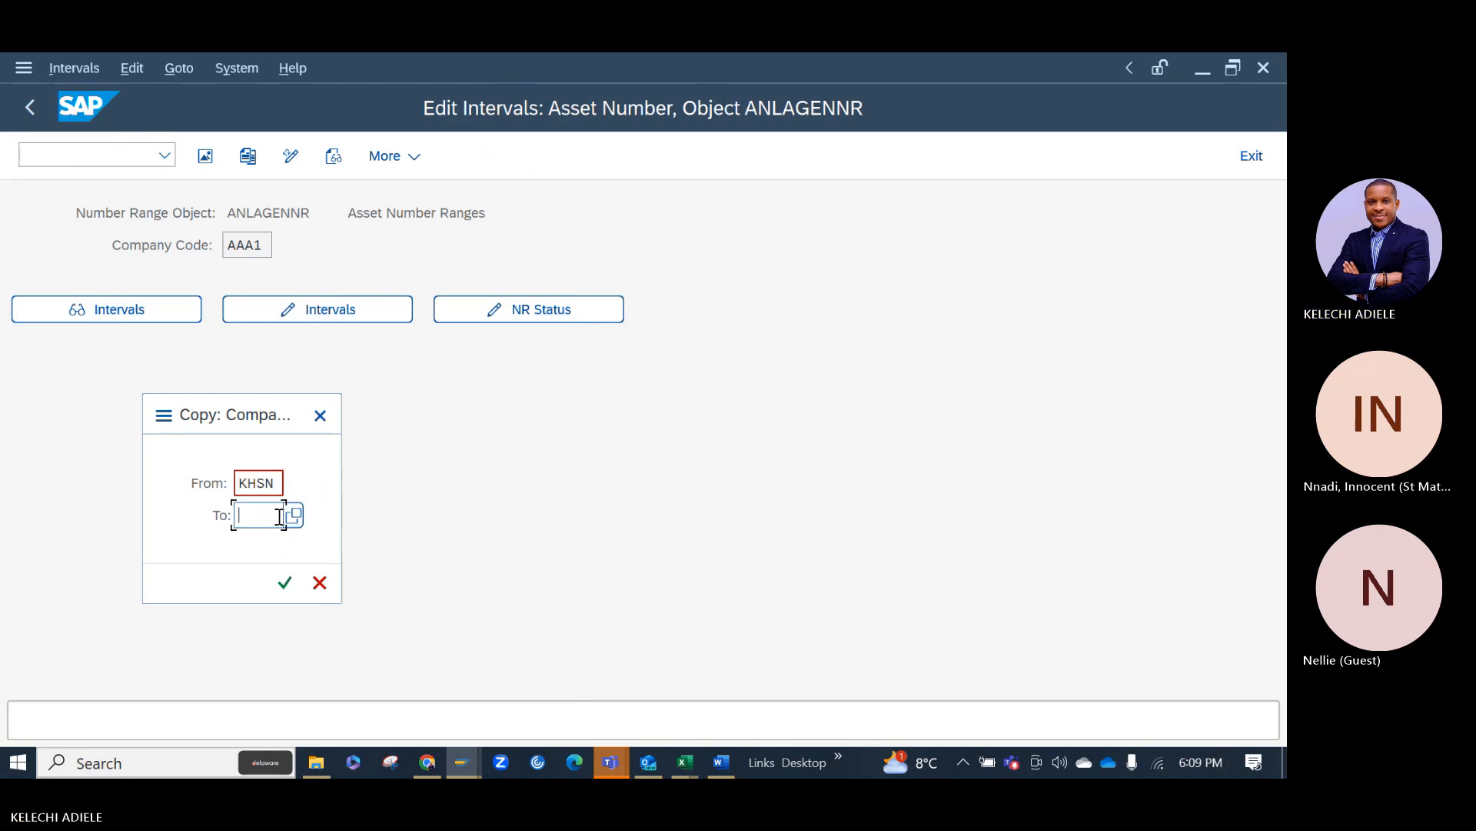
{"action": "type", "text": "AAA1"}
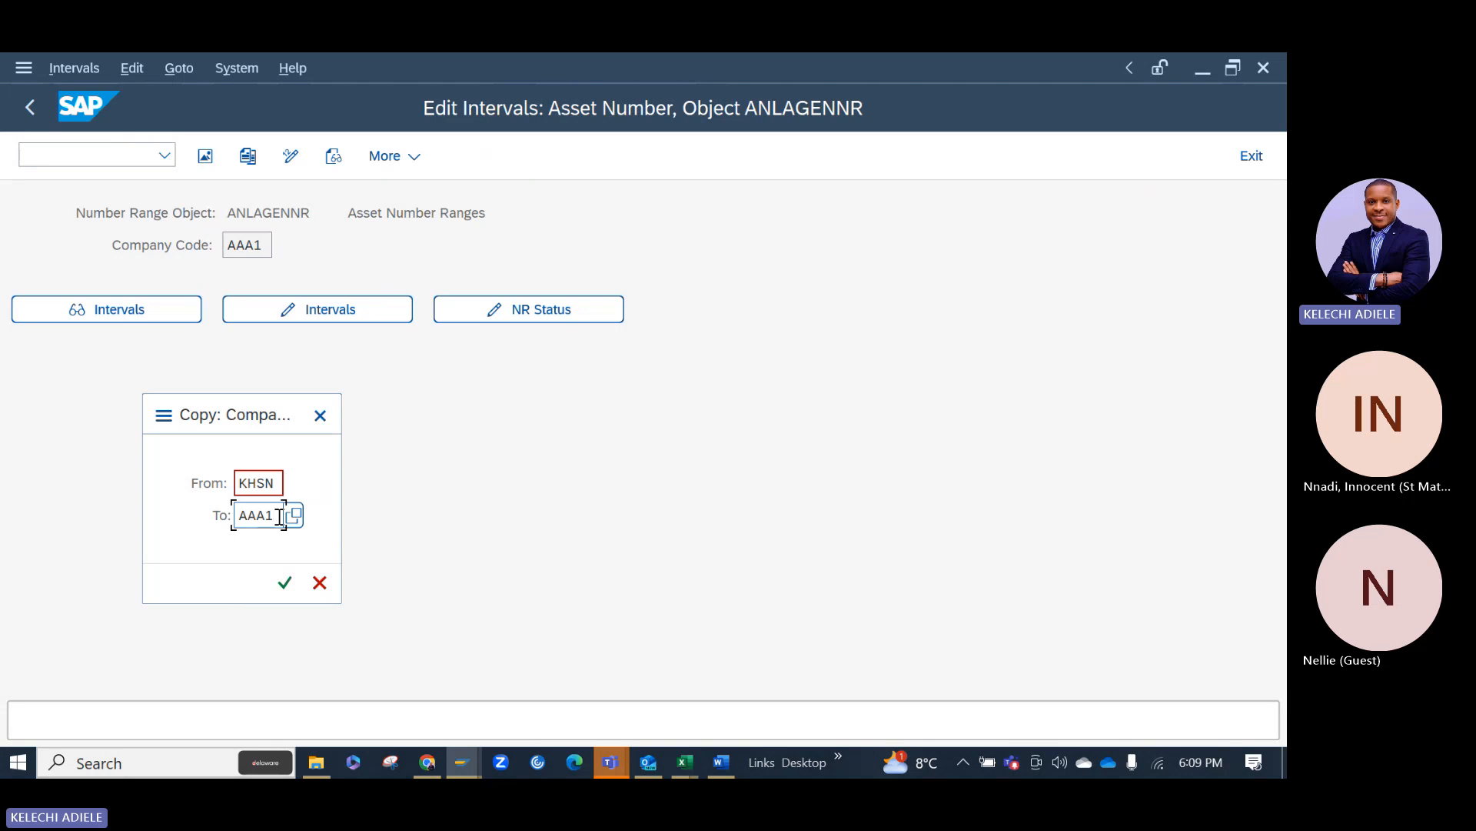
{"action": "left_click", "coordinate": [285, 582]}
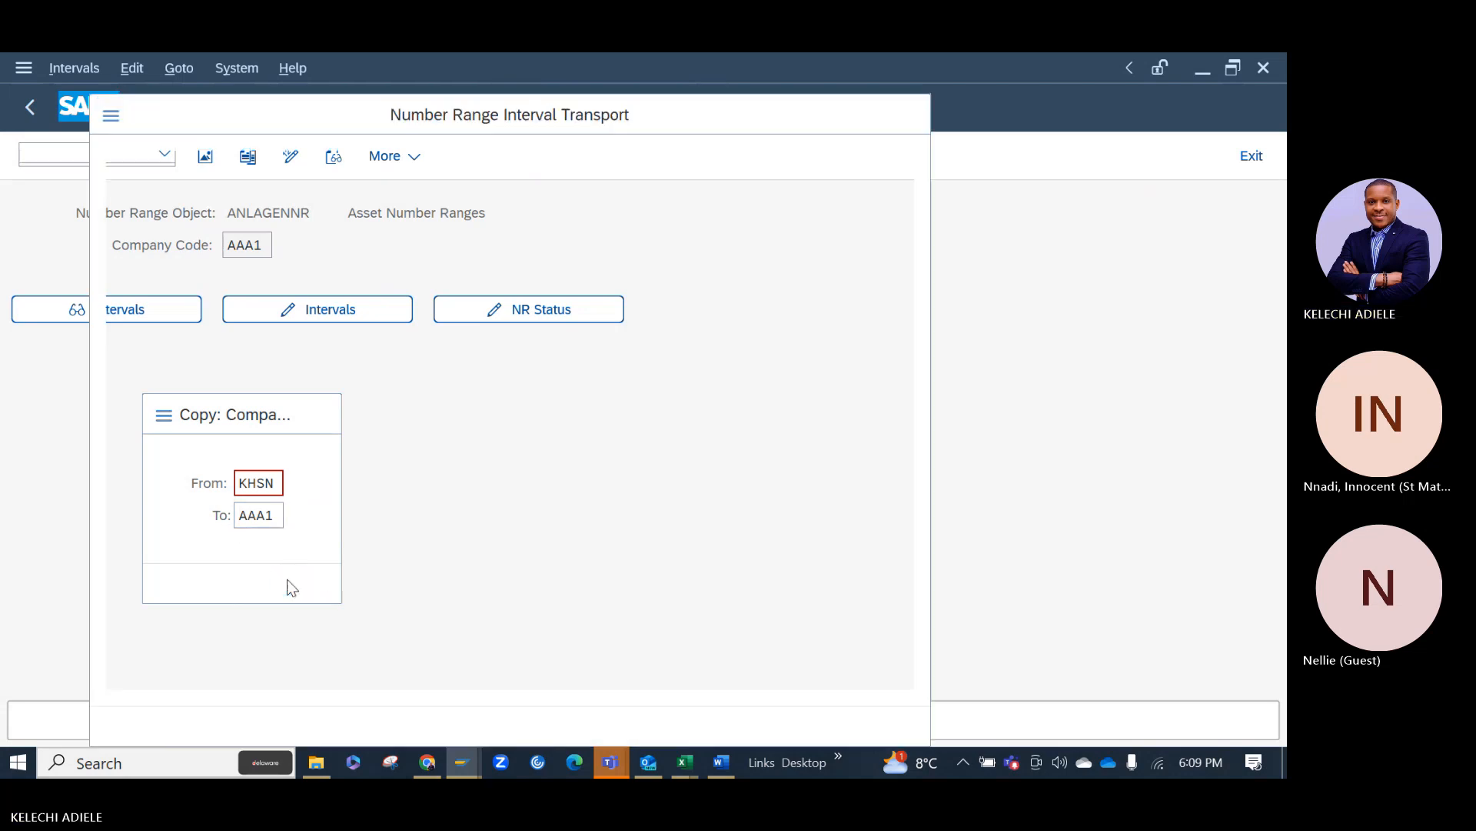
{"action": "left_click", "coordinate": [804, 722]}
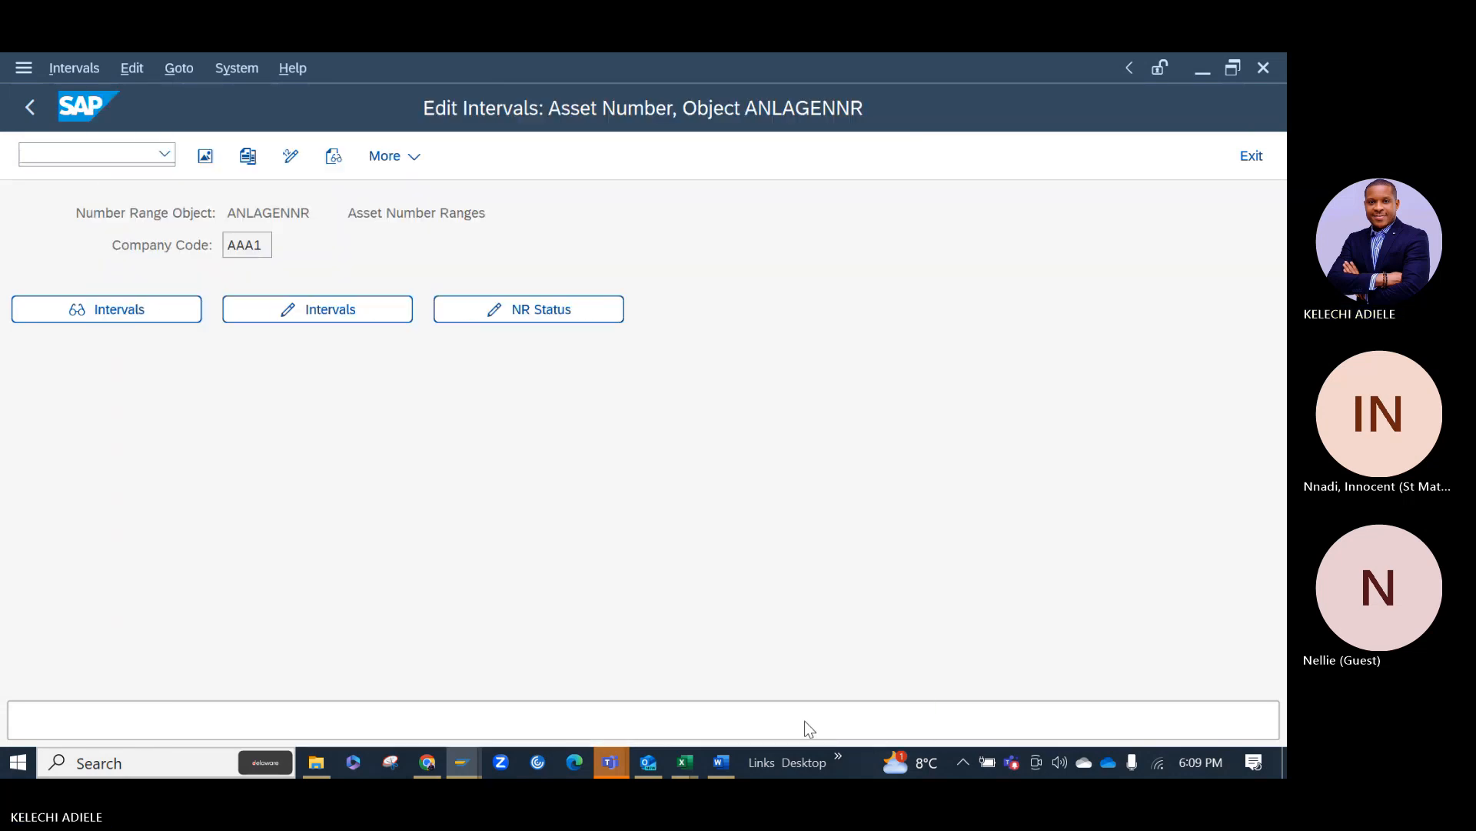
Add number range interval AA from 3000 to 3999 to the asset number intervals of company code AAA1.
{"action": "left_click", "coordinate": [292, 321]}
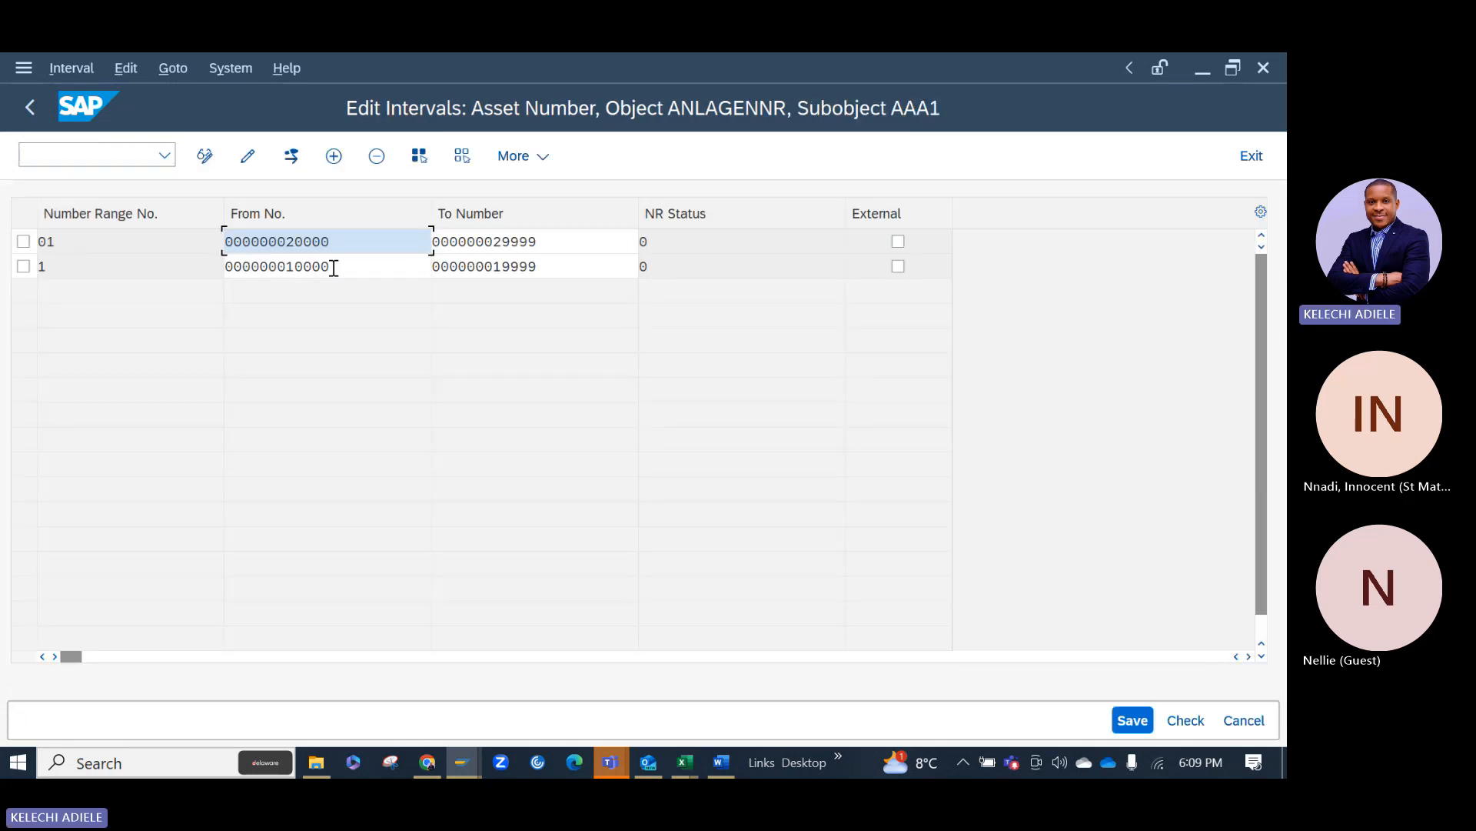
{"action": "left_click", "coordinate": [334, 157]}
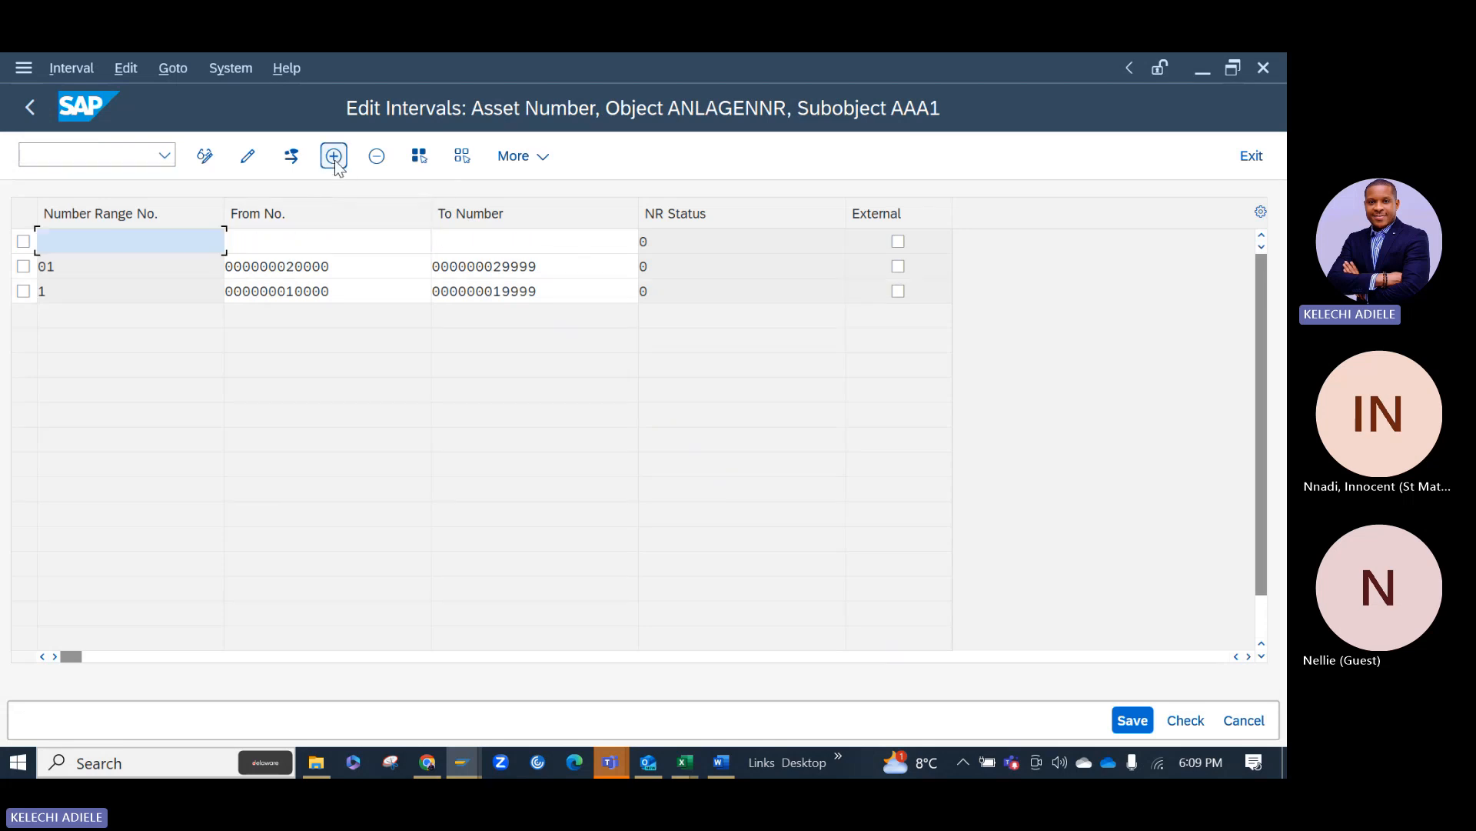
{"action": "type", "text": "AA"}
{"action": "left_click", "coordinate": [259, 248]}
{"action": "type", "text": "3000"}
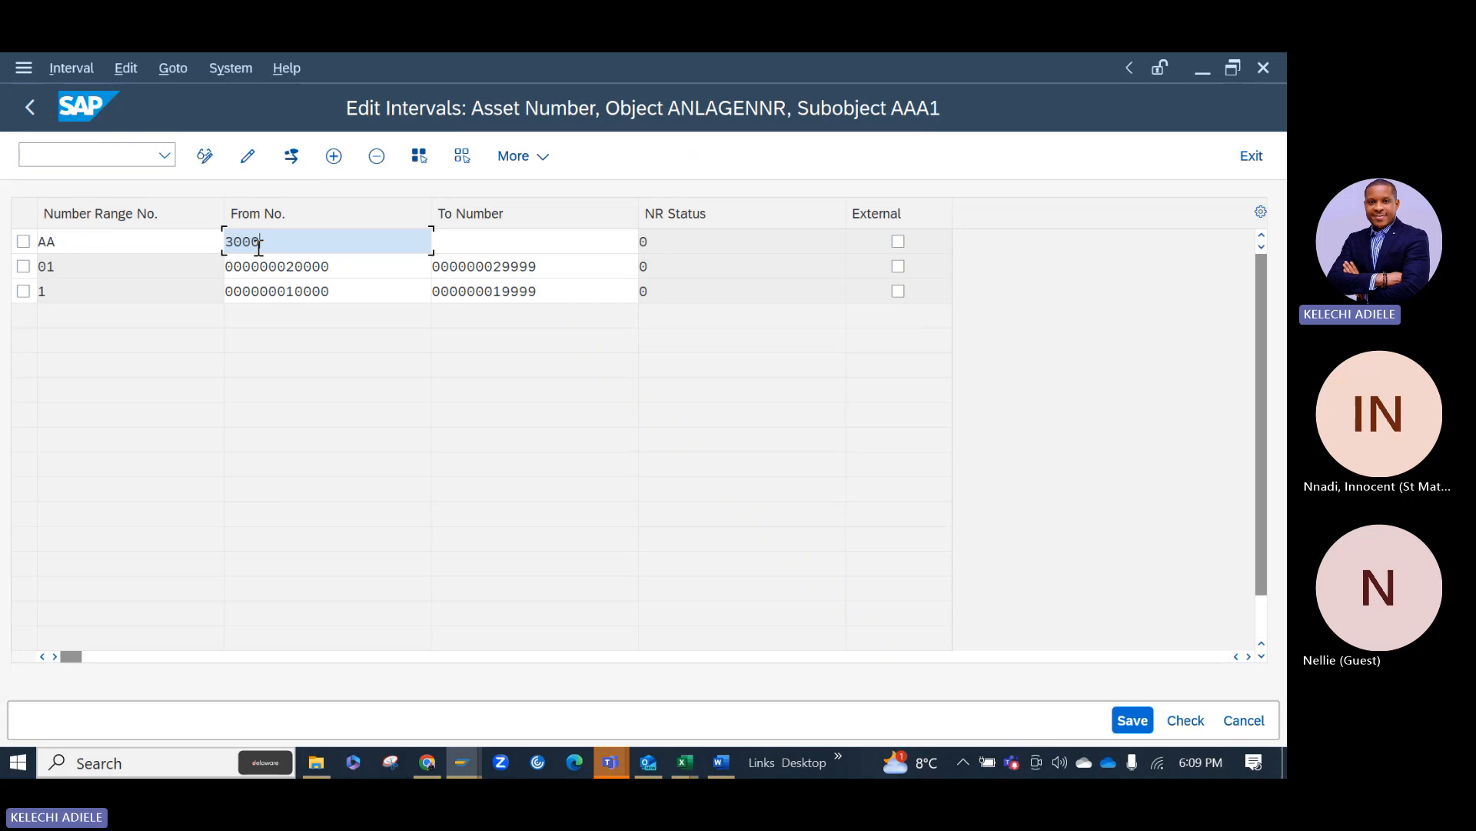
{"action": "key", "text": "Tab"}
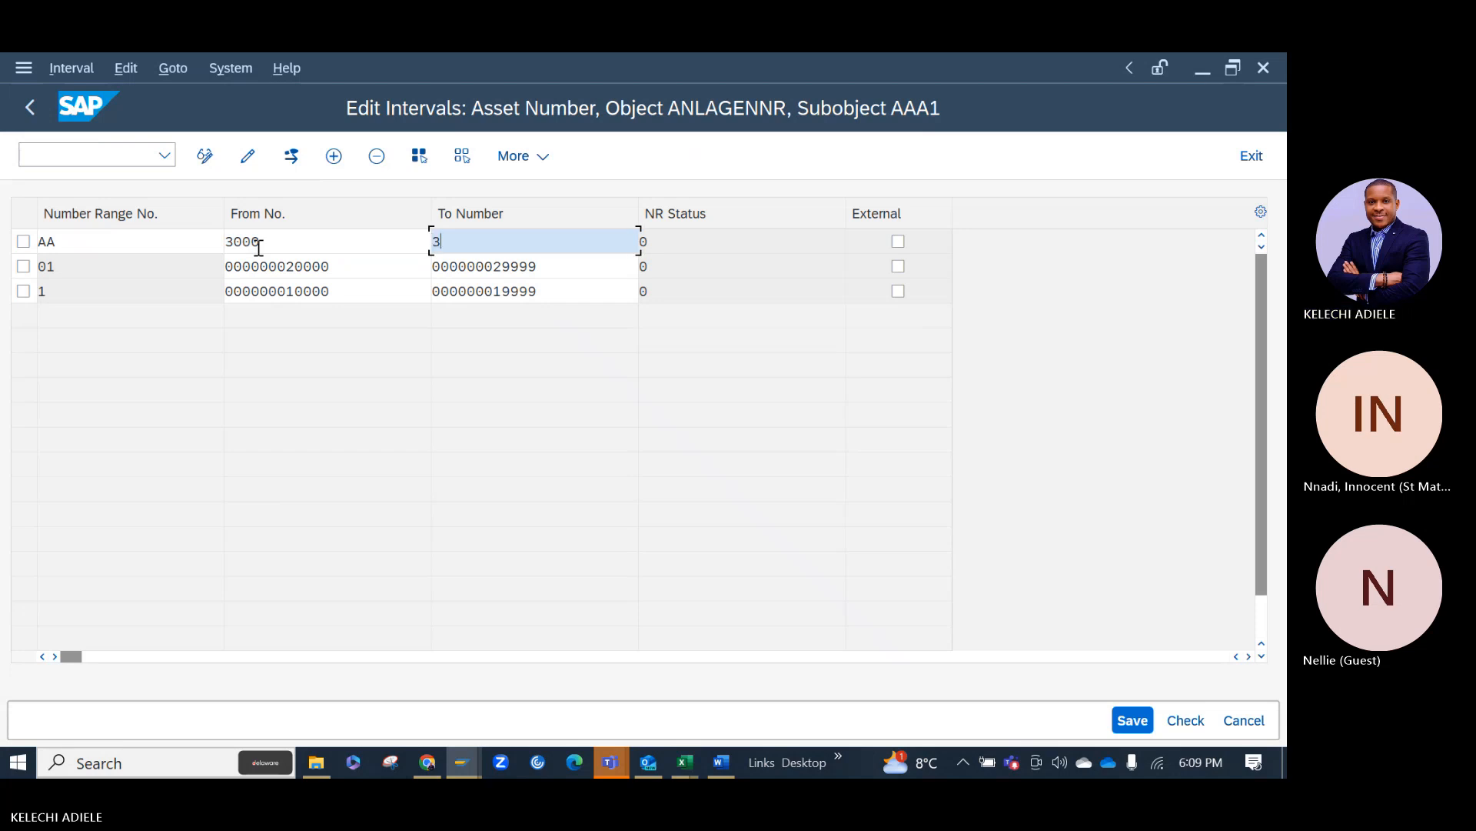
{"action": "type", "text": "39999"}
{"action": "key", "text": "BackSpace"}
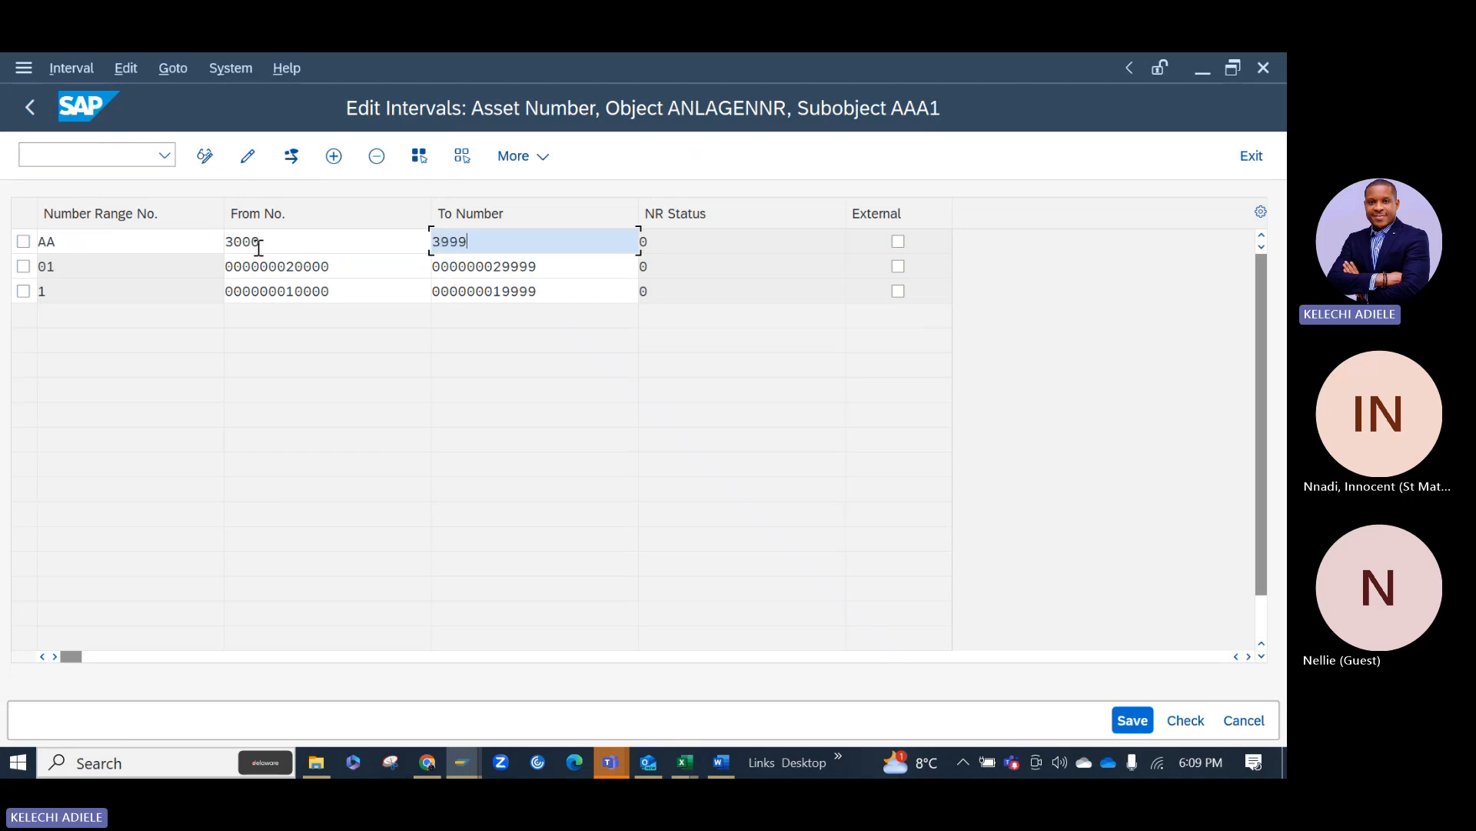
{"action": "key", "text": "Return"}
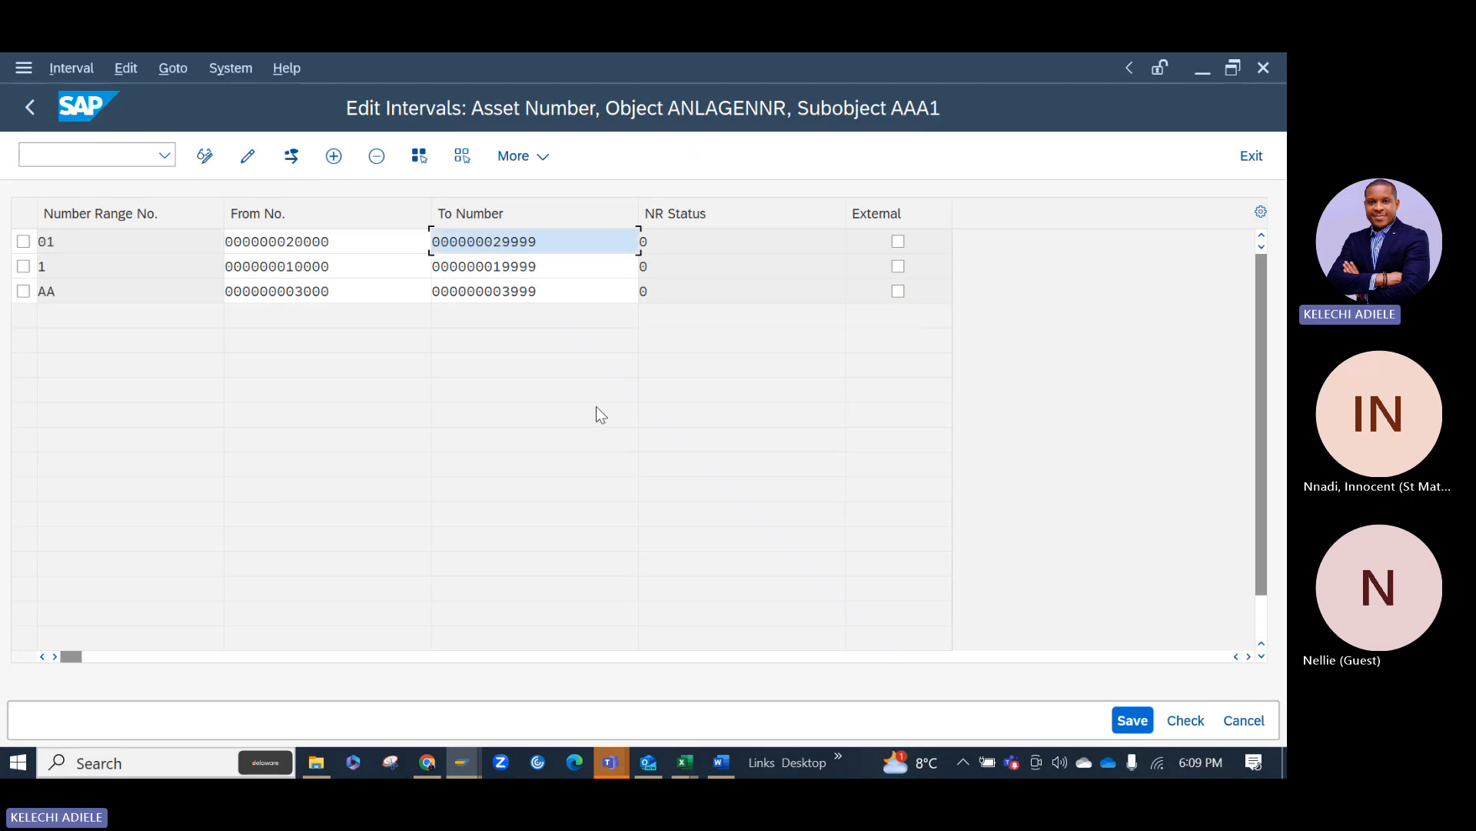
Save the asset number intervals and return to the IMG structure.
{"action": "left_click", "coordinate": [1131, 724]}
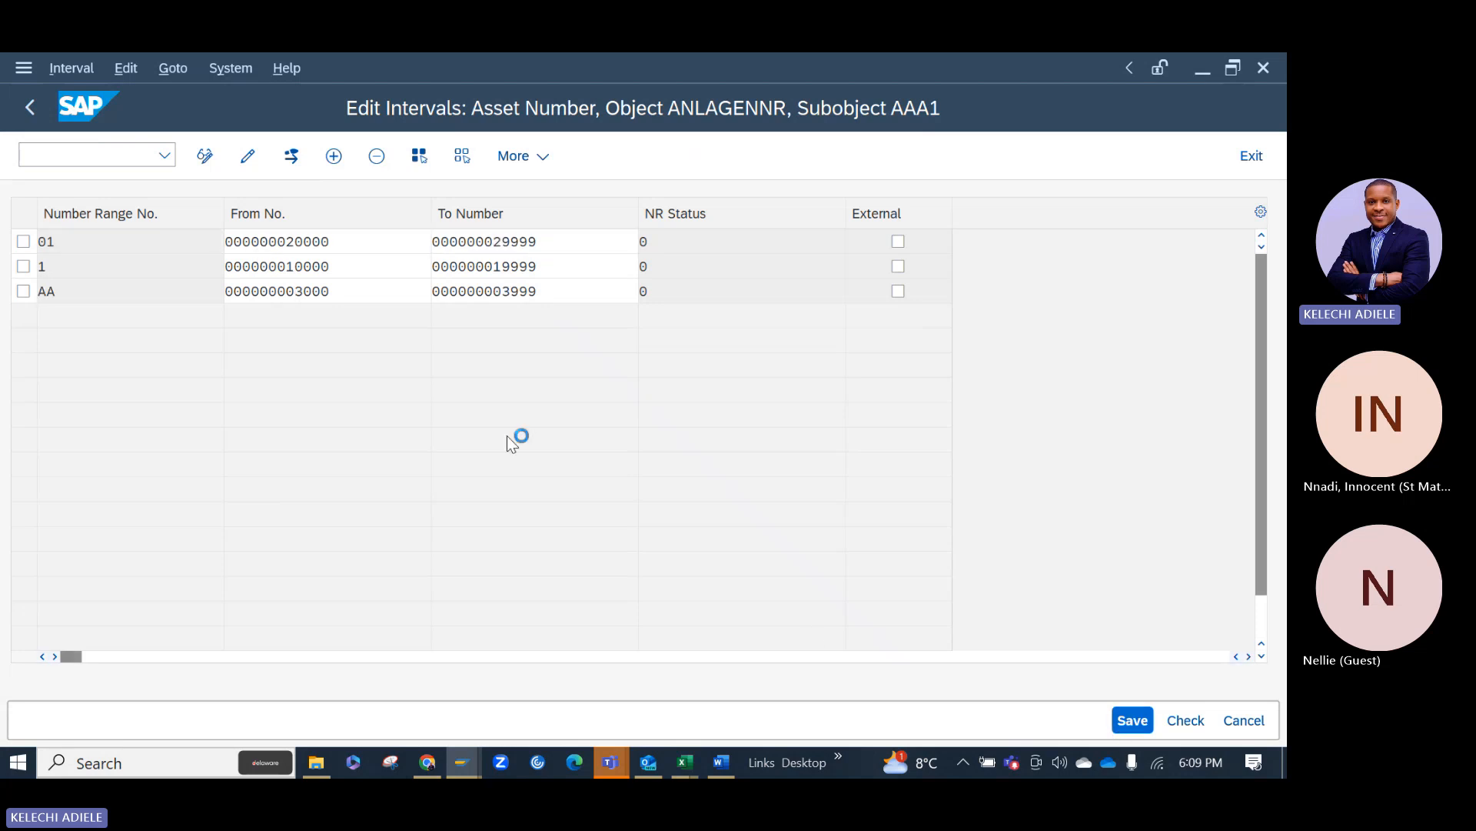
{"action": "left_click", "coordinate": [34, 106]}
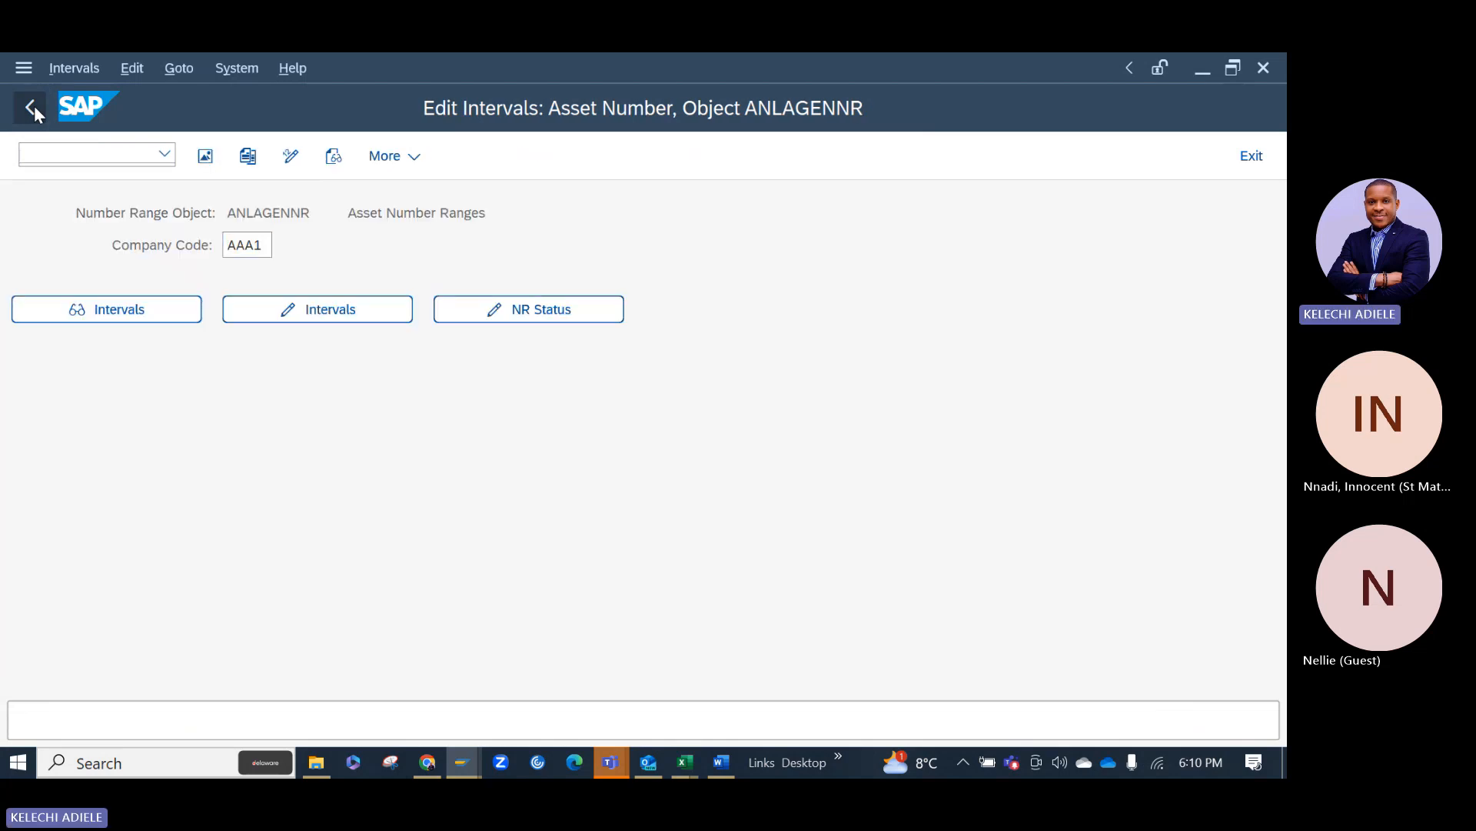
{"action": "left_click", "coordinate": [34, 106]}
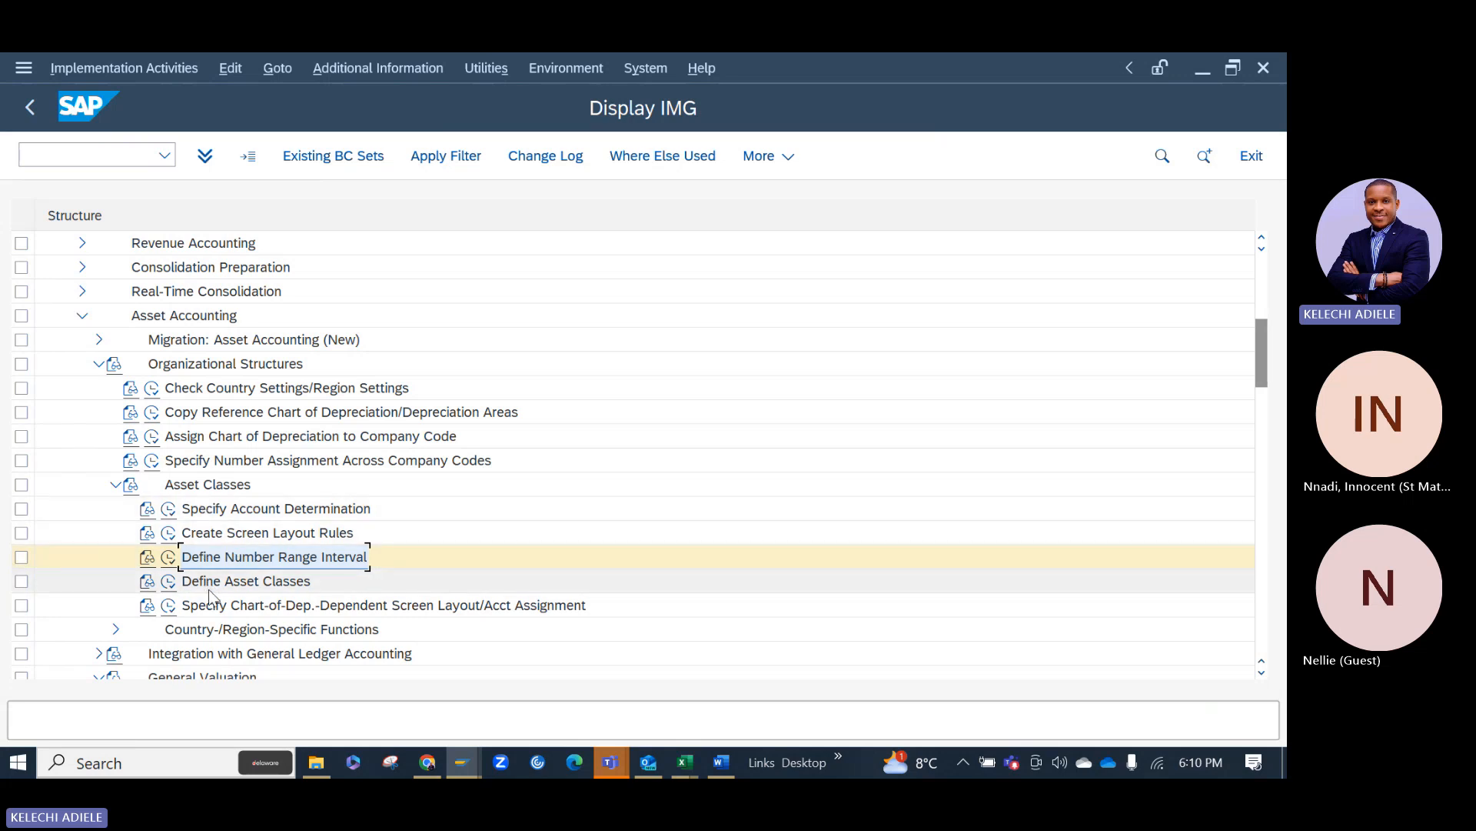
Open Define Asset Classes and start copying classes 2000 Machinery Equipment and 3000 Fixtures Fittings.
{"action": "left_click", "coordinate": [164, 584]}
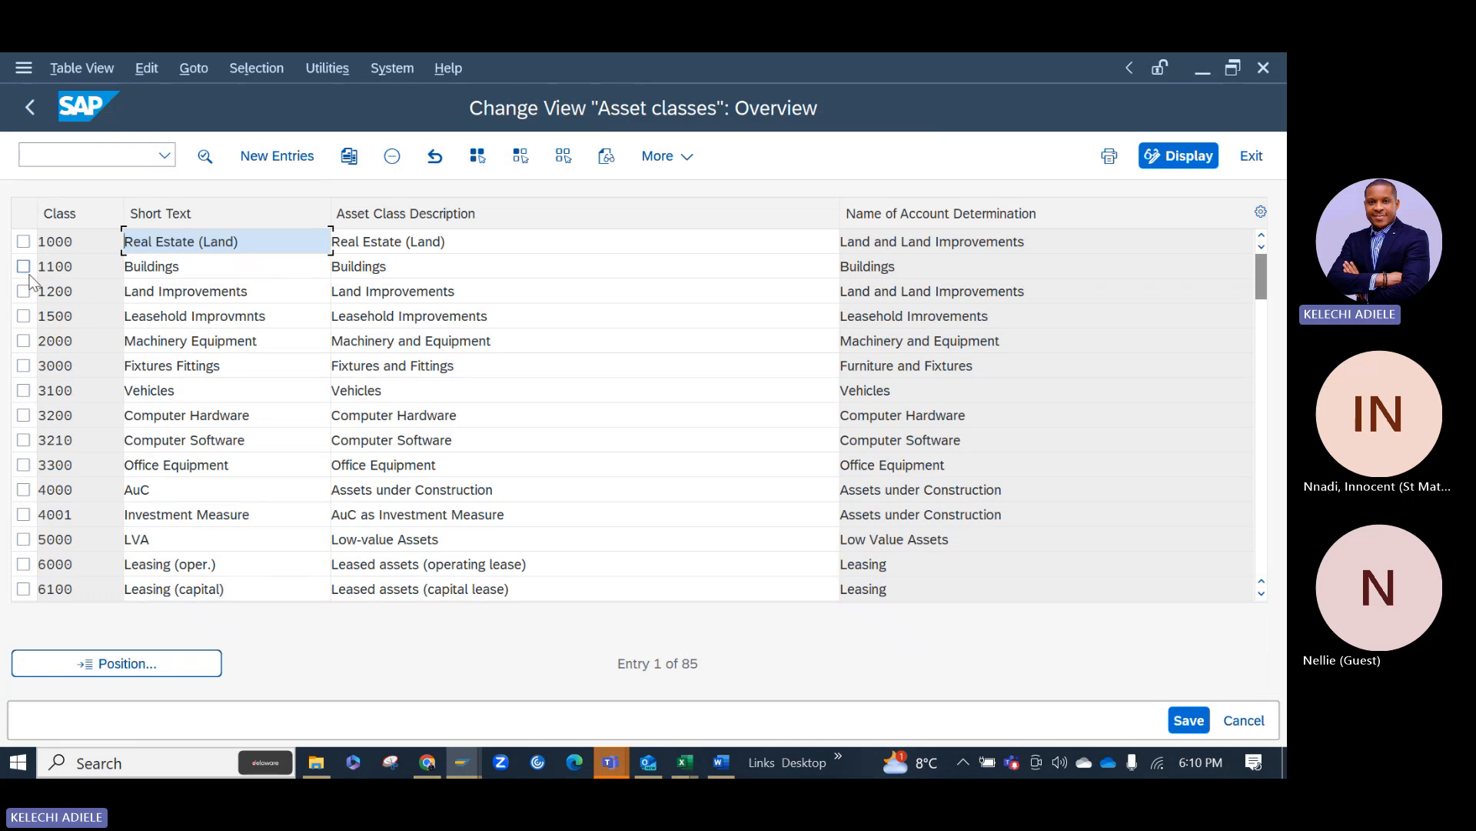
{"action": "left_click", "coordinate": [23, 241]}
{"action": "left_click", "coordinate": [24, 243]}
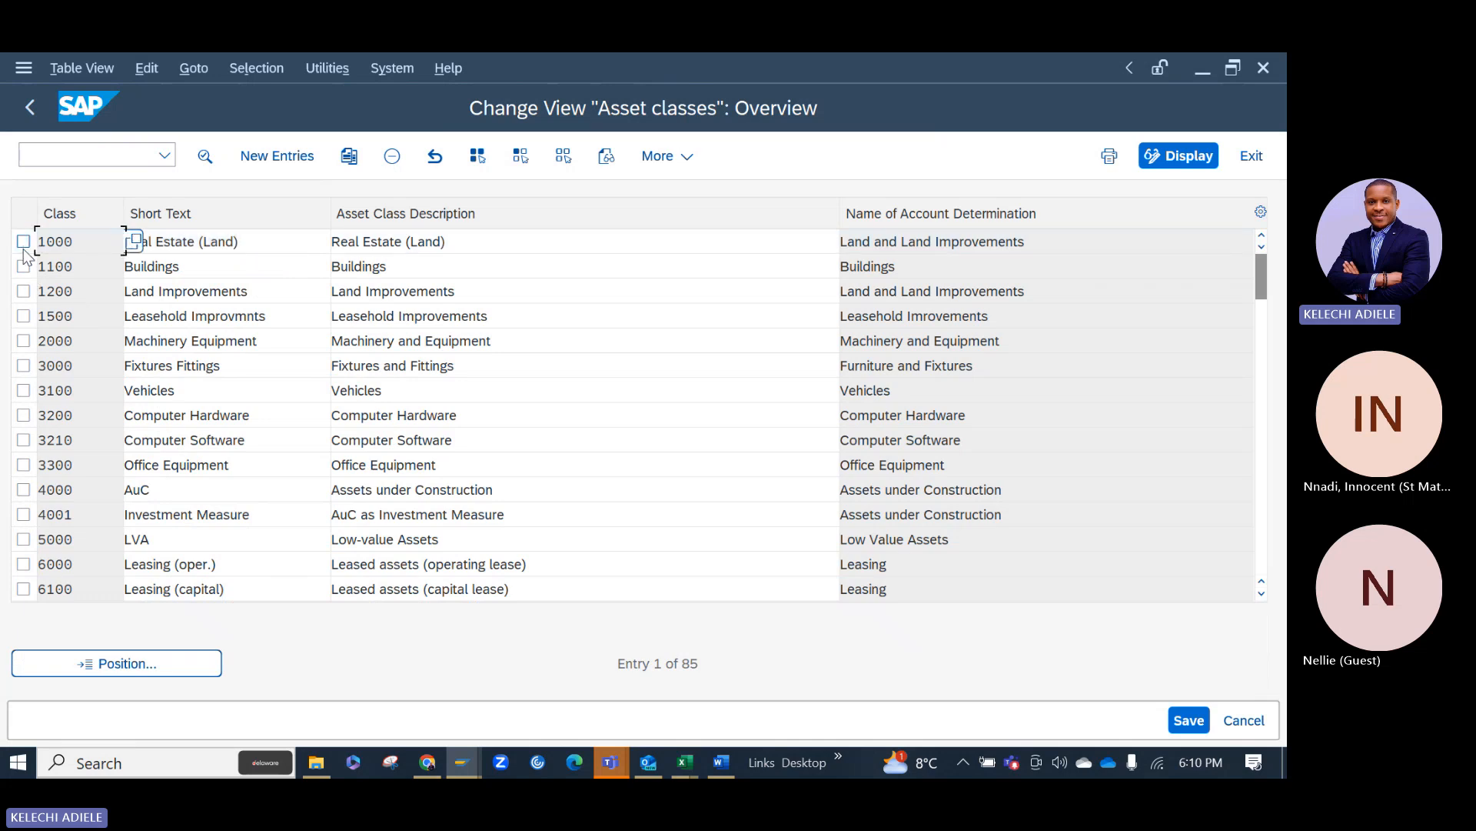
{"action": "left_click", "coordinate": [23, 340]}
{"action": "left_click", "coordinate": [23, 365]}
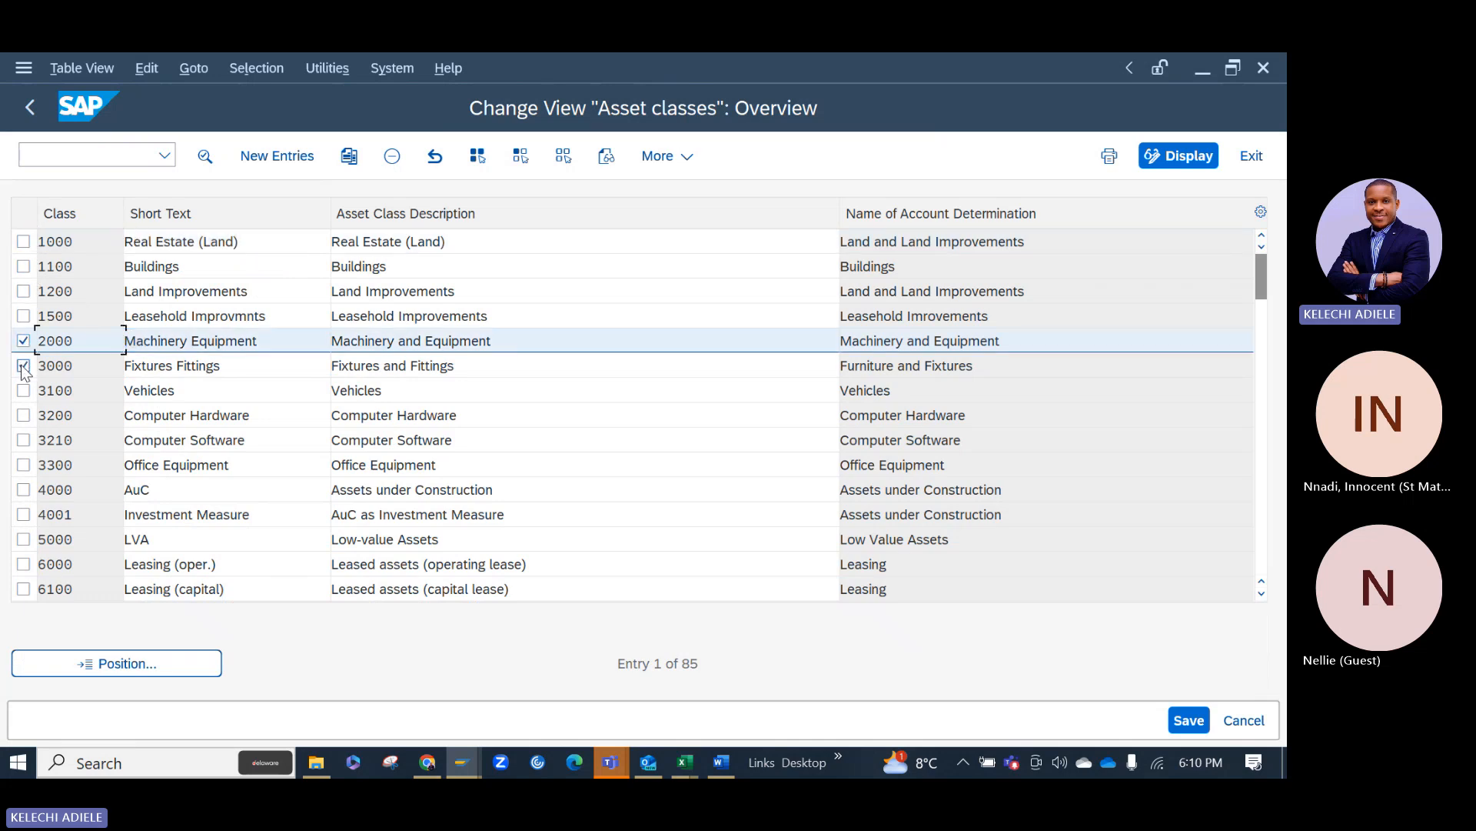
{"action": "left_click", "coordinate": [350, 158]}
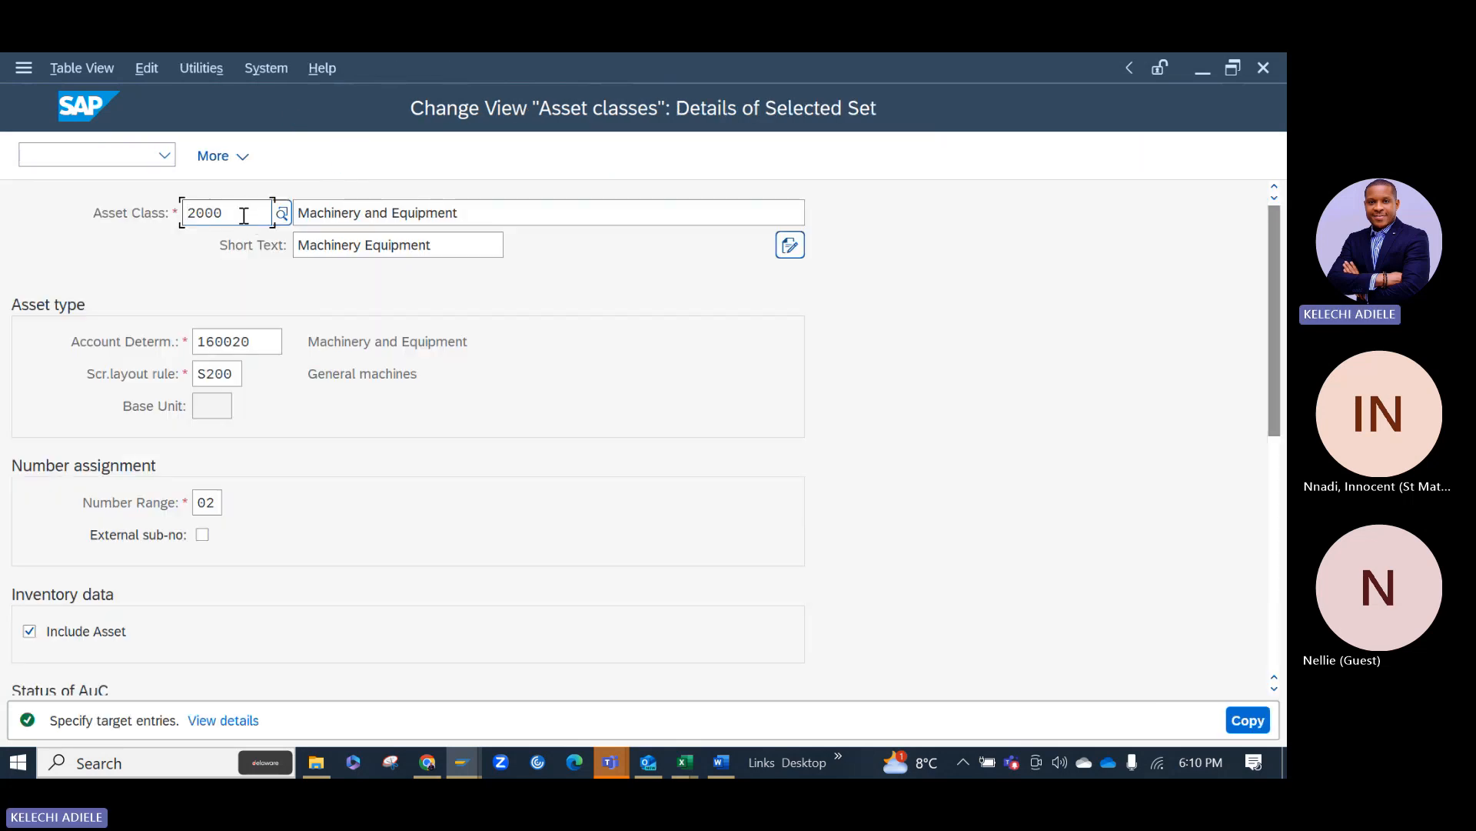
Set the asset class key of the Machinery and Equipment copy to AAME.
{"action": "double_click", "coordinate": [195, 215]}
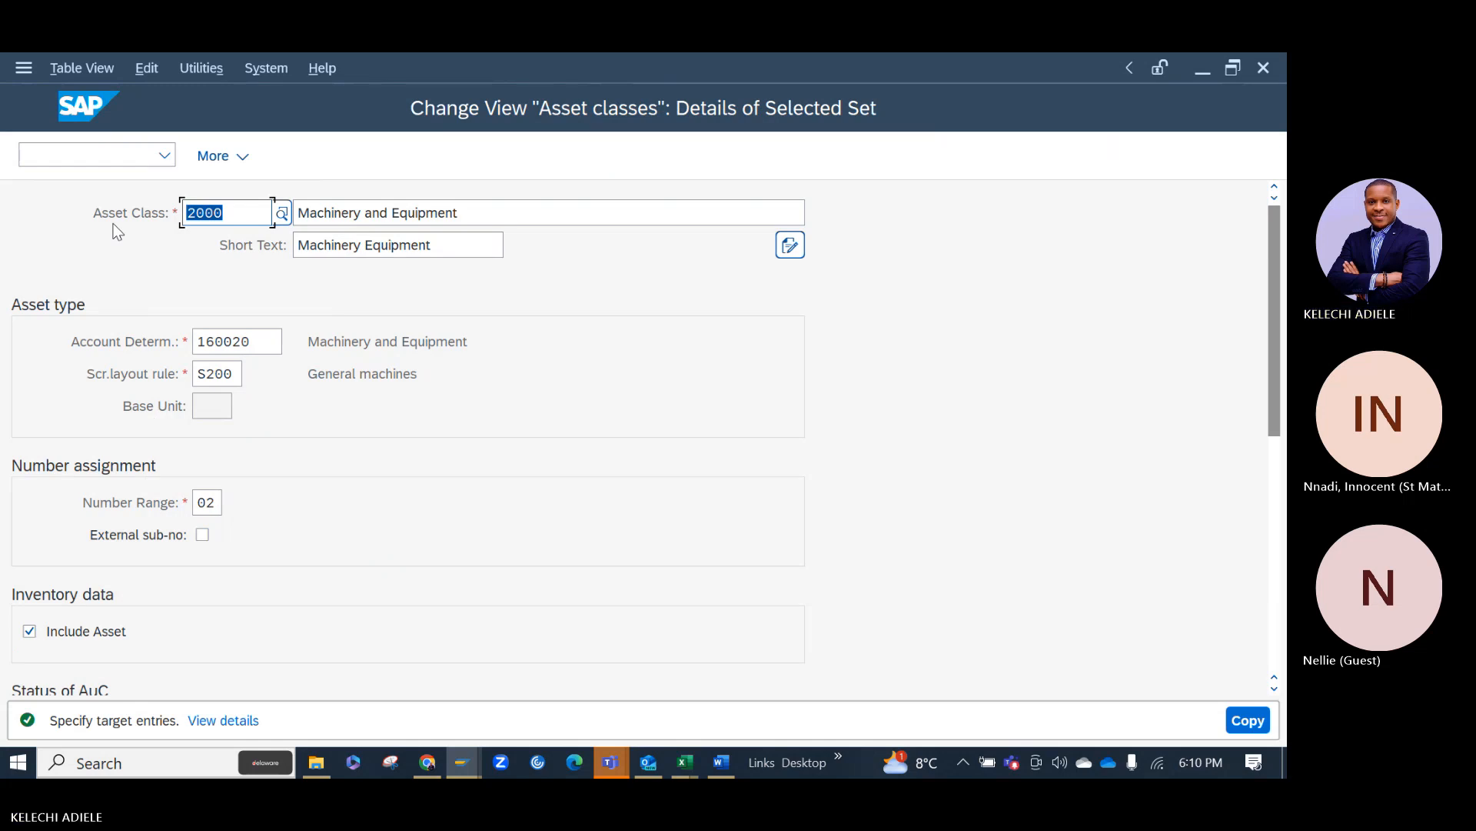
{"action": "type", "text": "AA"}
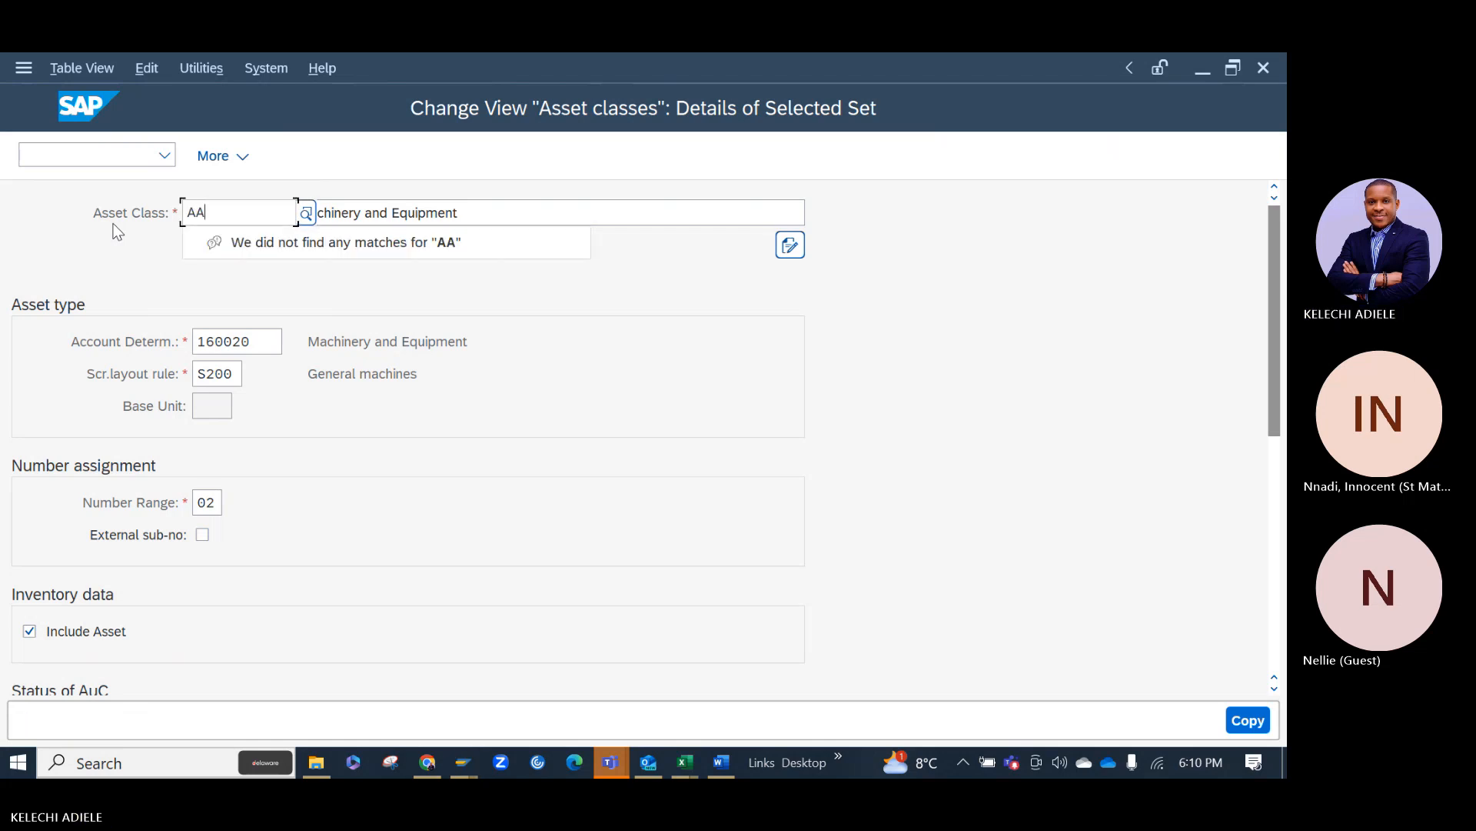
{"action": "type", "text": "ME"}
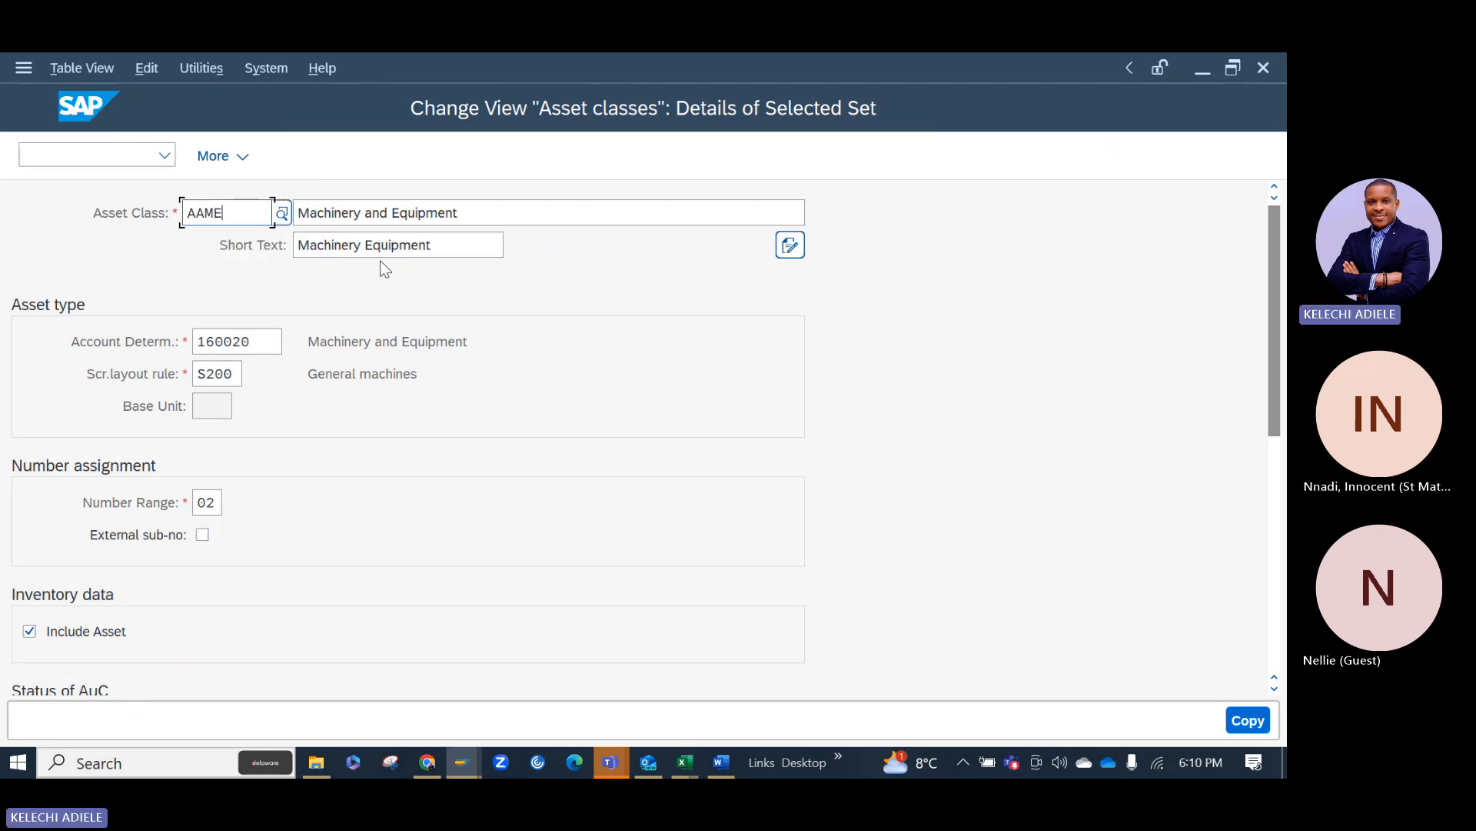
Replace the account determination of asset class AAME with AAME, Machinery and Equipment.
{"action": "left_click_drag", "start_coordinate": [265, 340], "coordinate": [148, 348]}
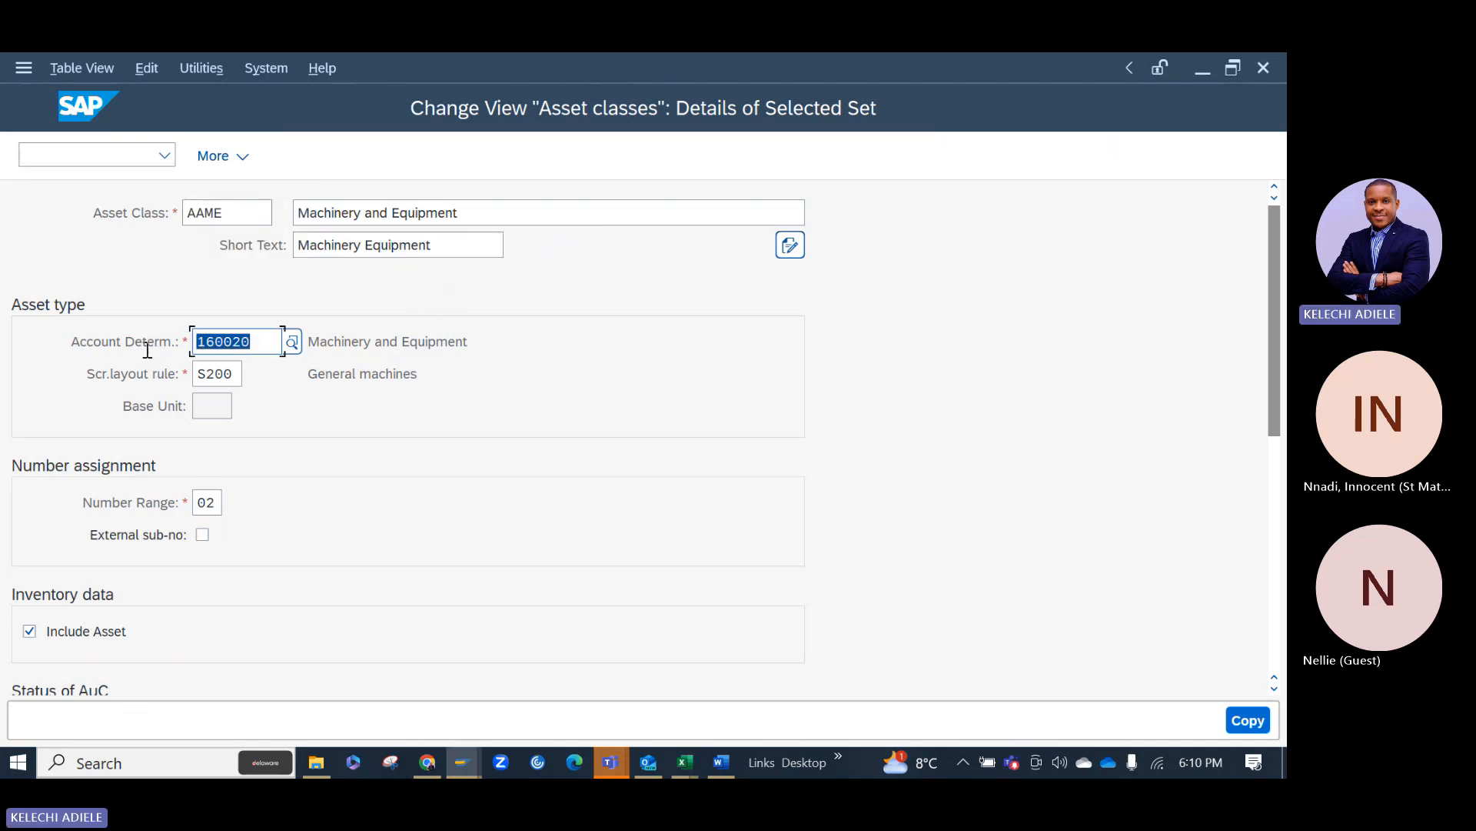
{"action": "key", "text": "BackSpace"}
{"action": "left_click", "coordinate": [293, 340]}
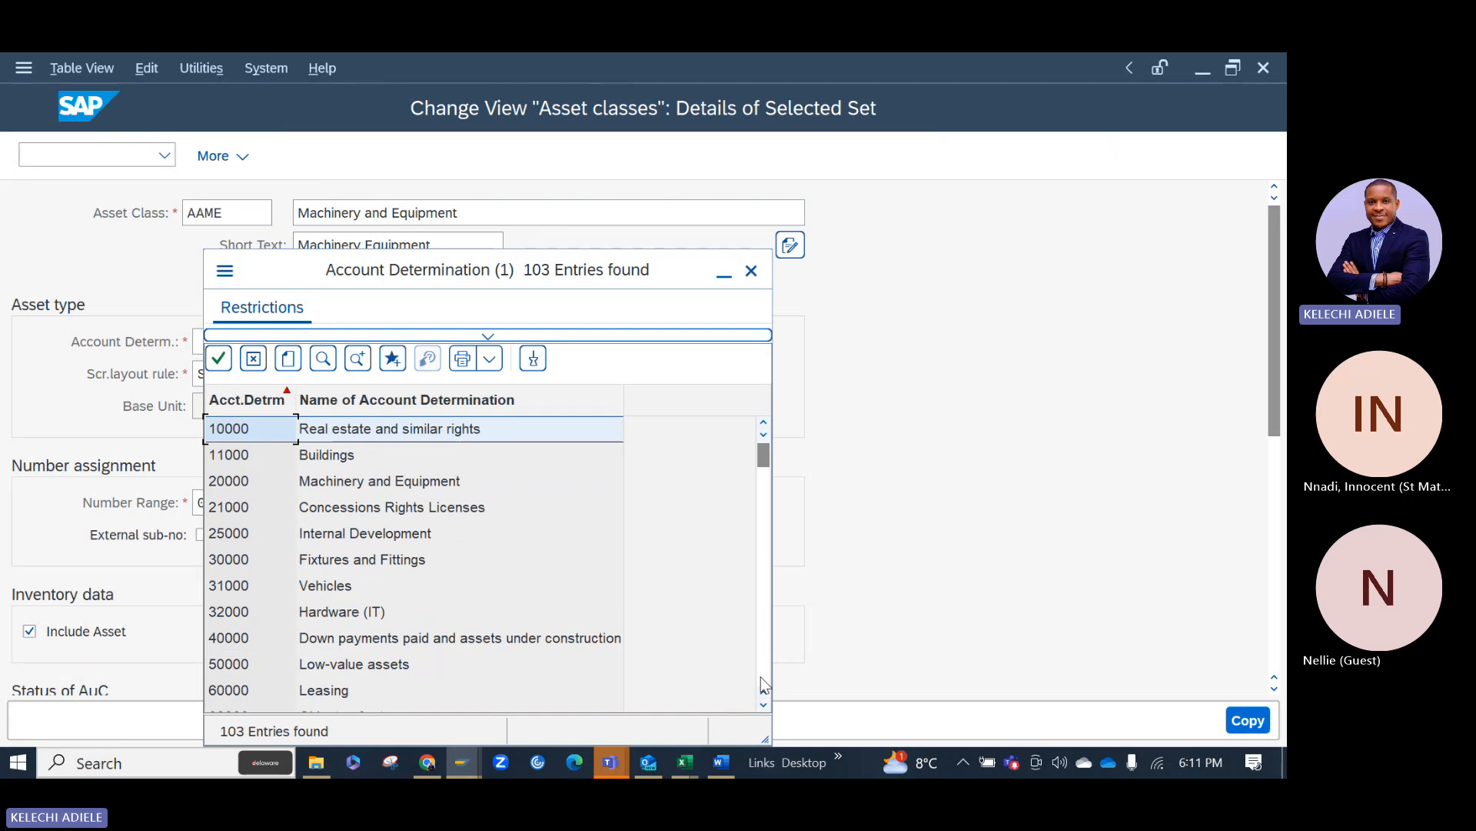
{"action": "left_click", "coordinate": [764, 683]}
{"action": "left_click", "coordinate": [763, 683]}
{"action": "left_click", "coordinate": [763, 683]}
{"action": "left_click", "coordinate": [763, 682]}
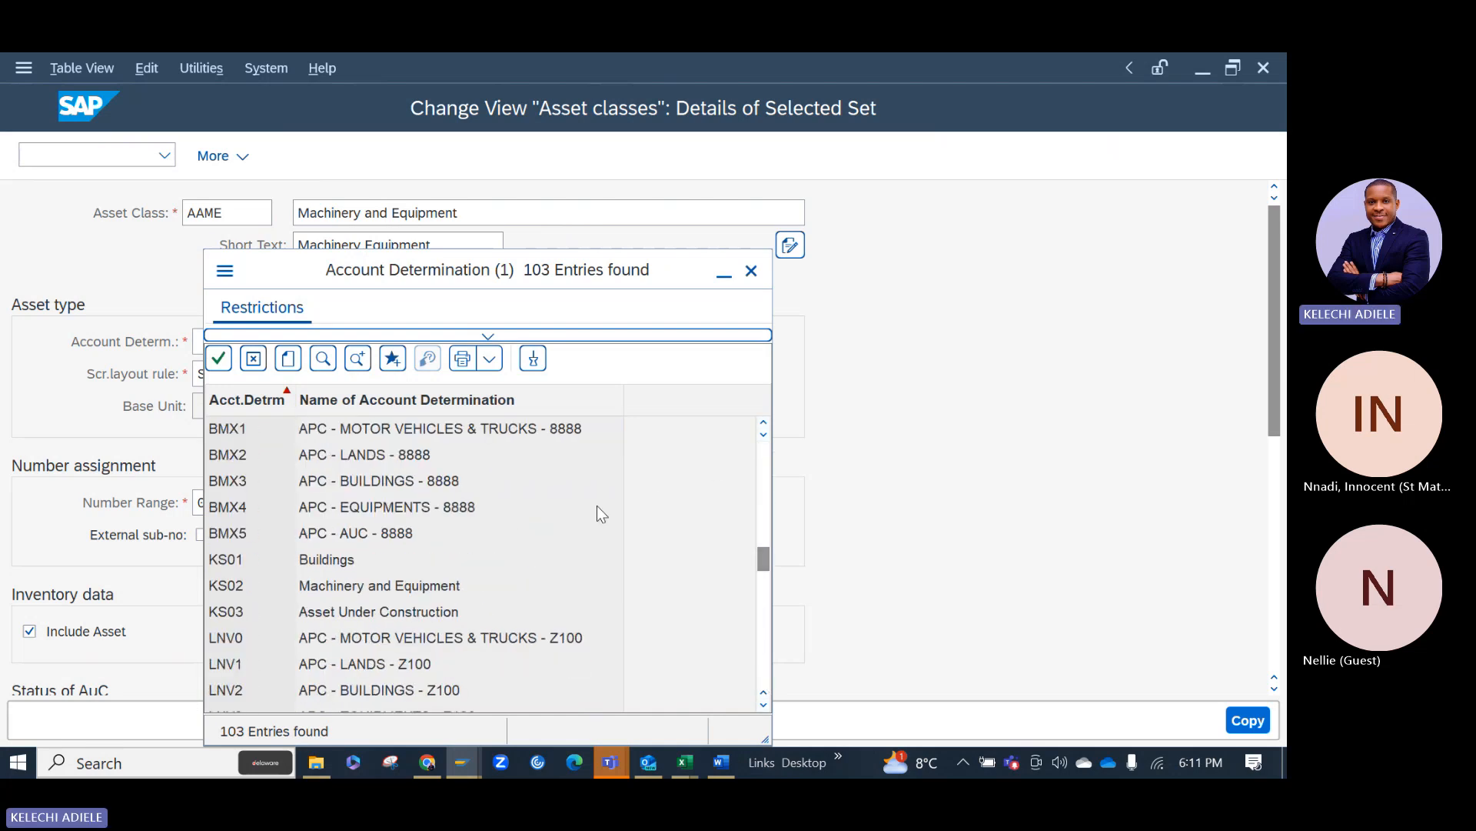
{"action": "left_click", "coordinate": [764, 457]}
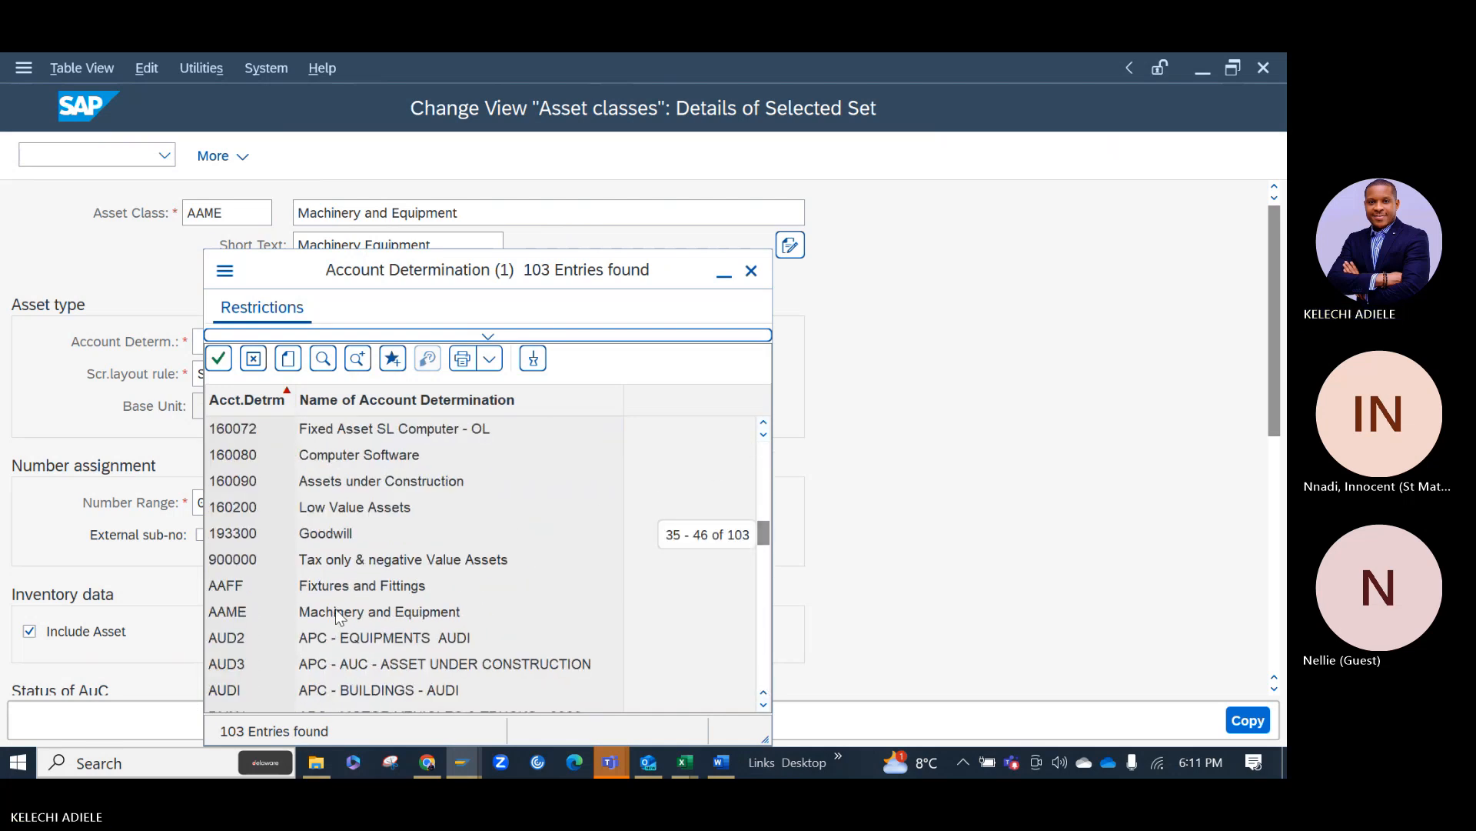
{"action": "double_click", "coordinate": [347, 614]}
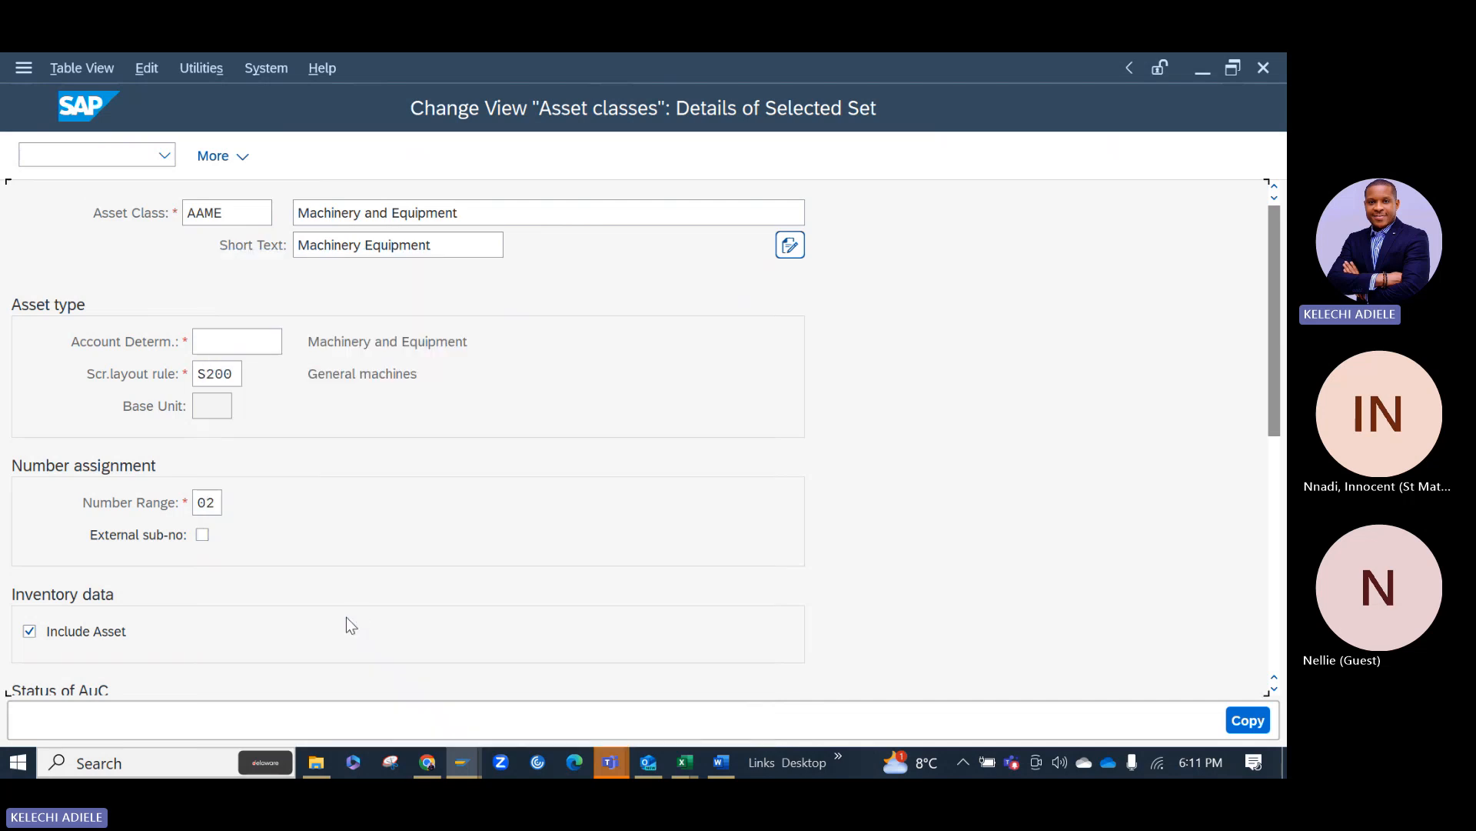
Replace the screen layout rule of asset class AAME with AAME, Machinery & Equipment.
{"action": "double_click", "coordinate": [241, 375]}
{"action": "key", "text": "BackSpace"}
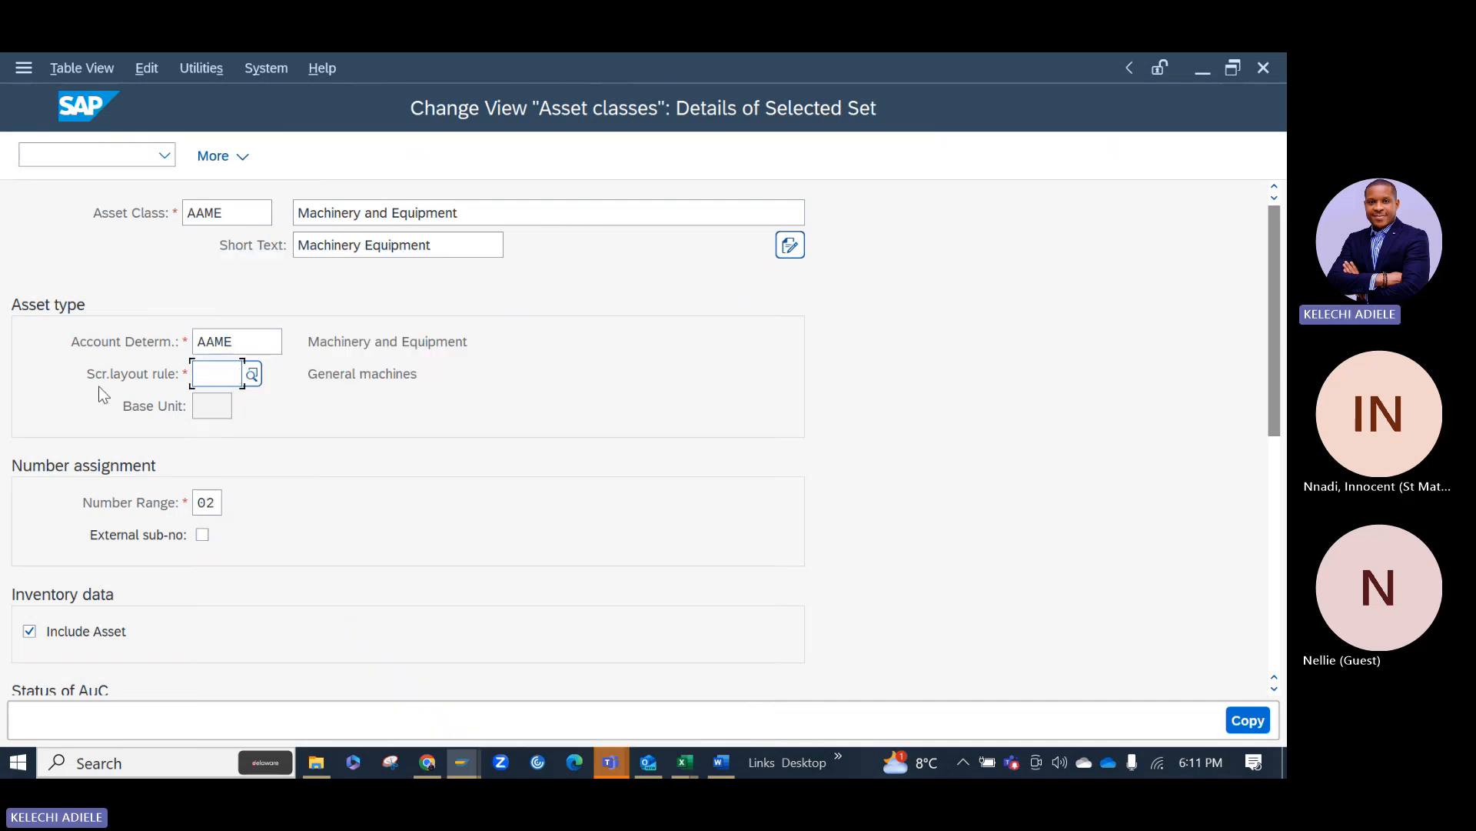
{"action": "left_click", "coordinate": [253, 377]}
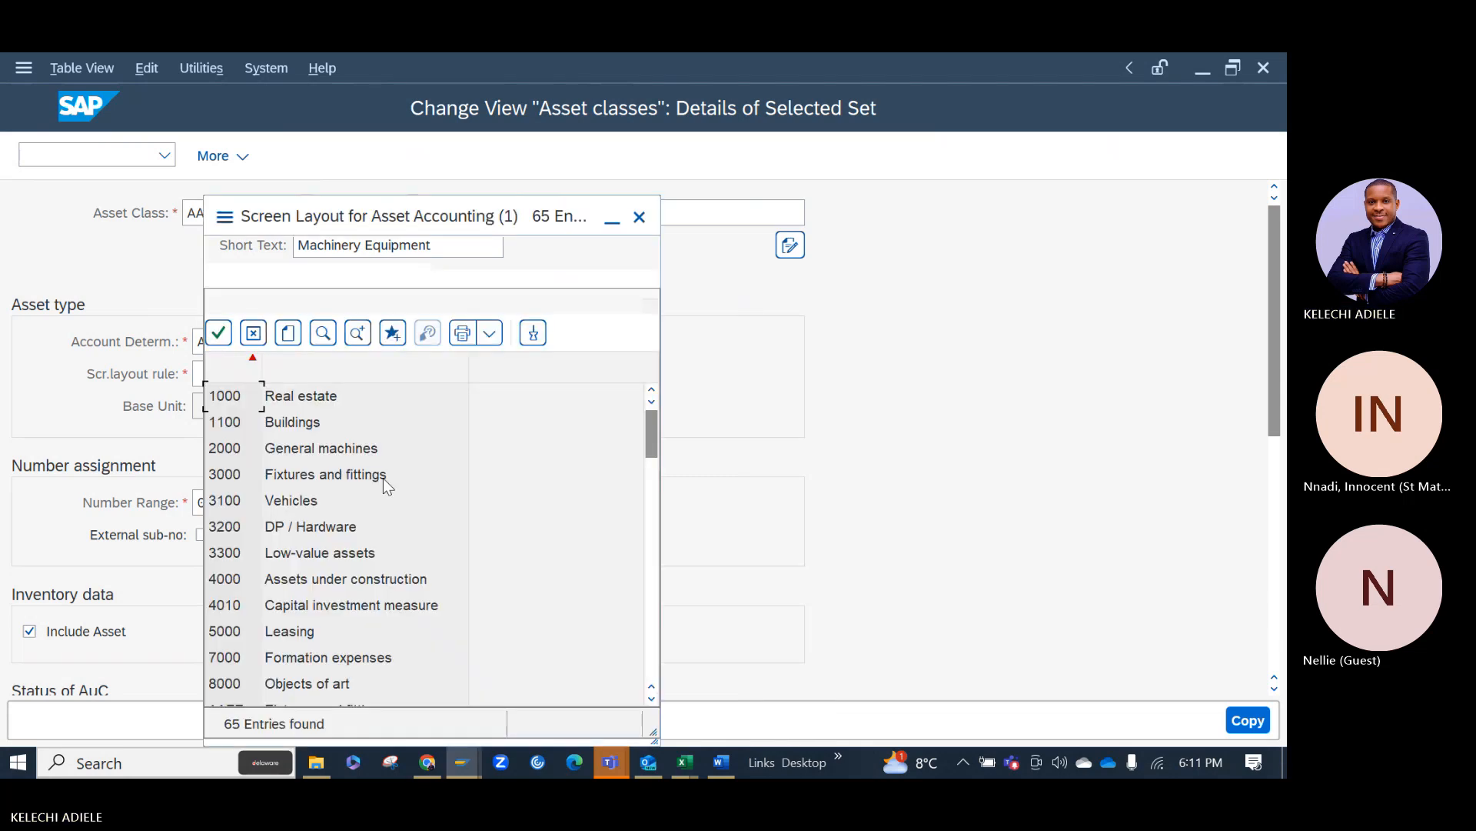
{"action": "left_click_drag", "start_coordinate": [652, 418], "coordinate": [651, 540]}
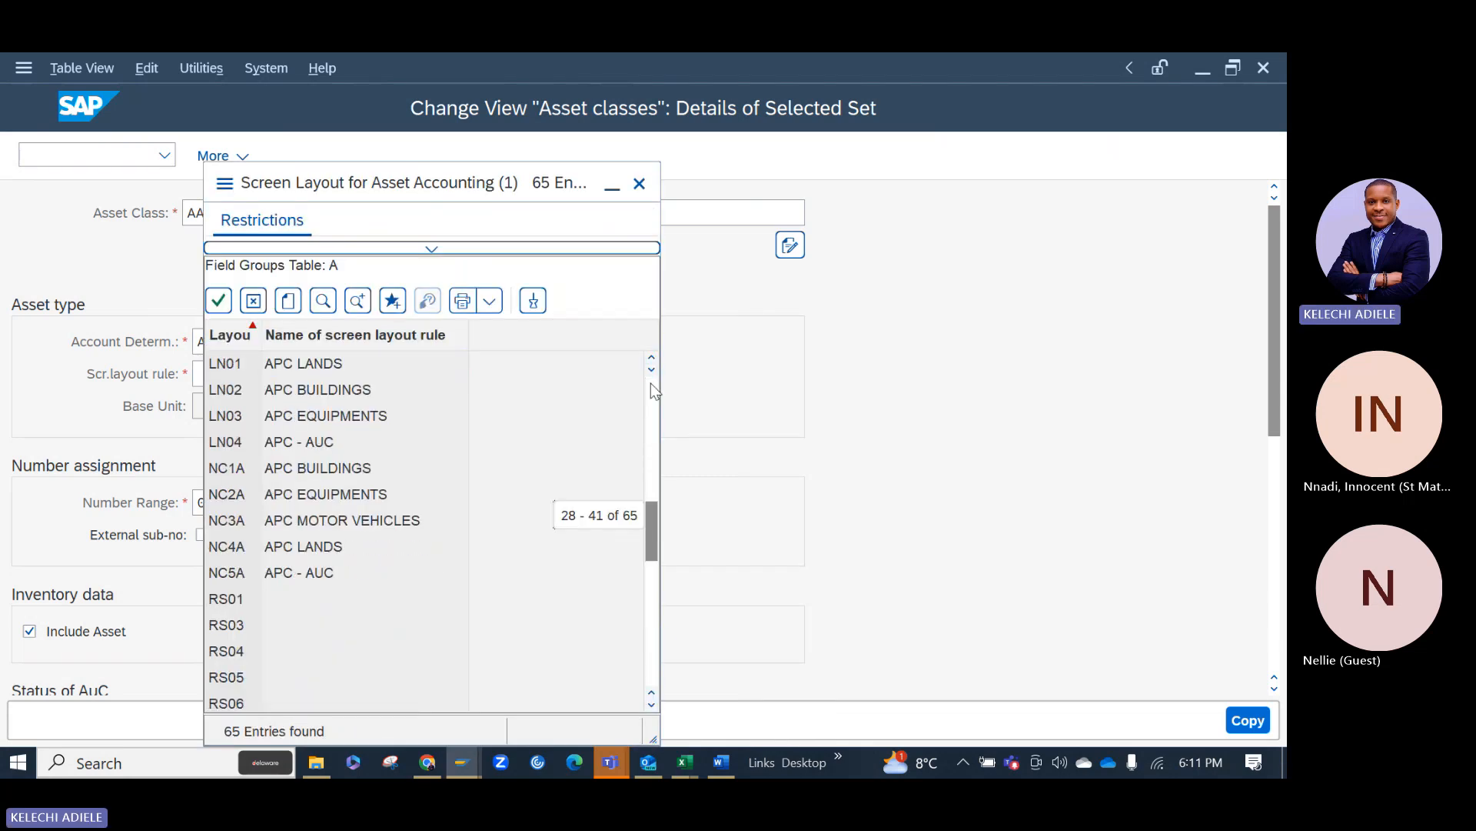
{"action": "left_click", "coordinate": [653, 386]}
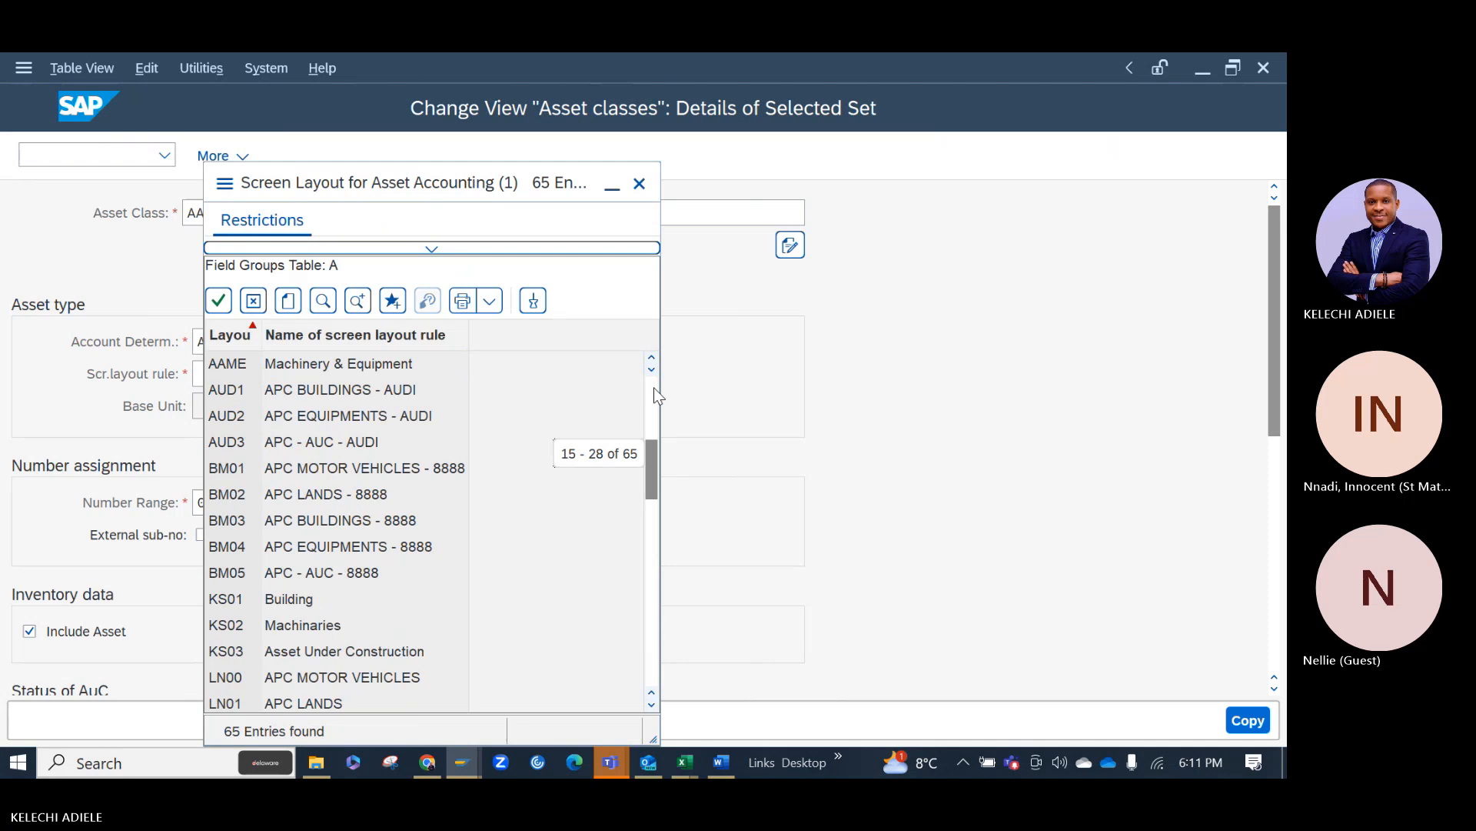
{"action": "double_click", "coordinate": [275, 367]}
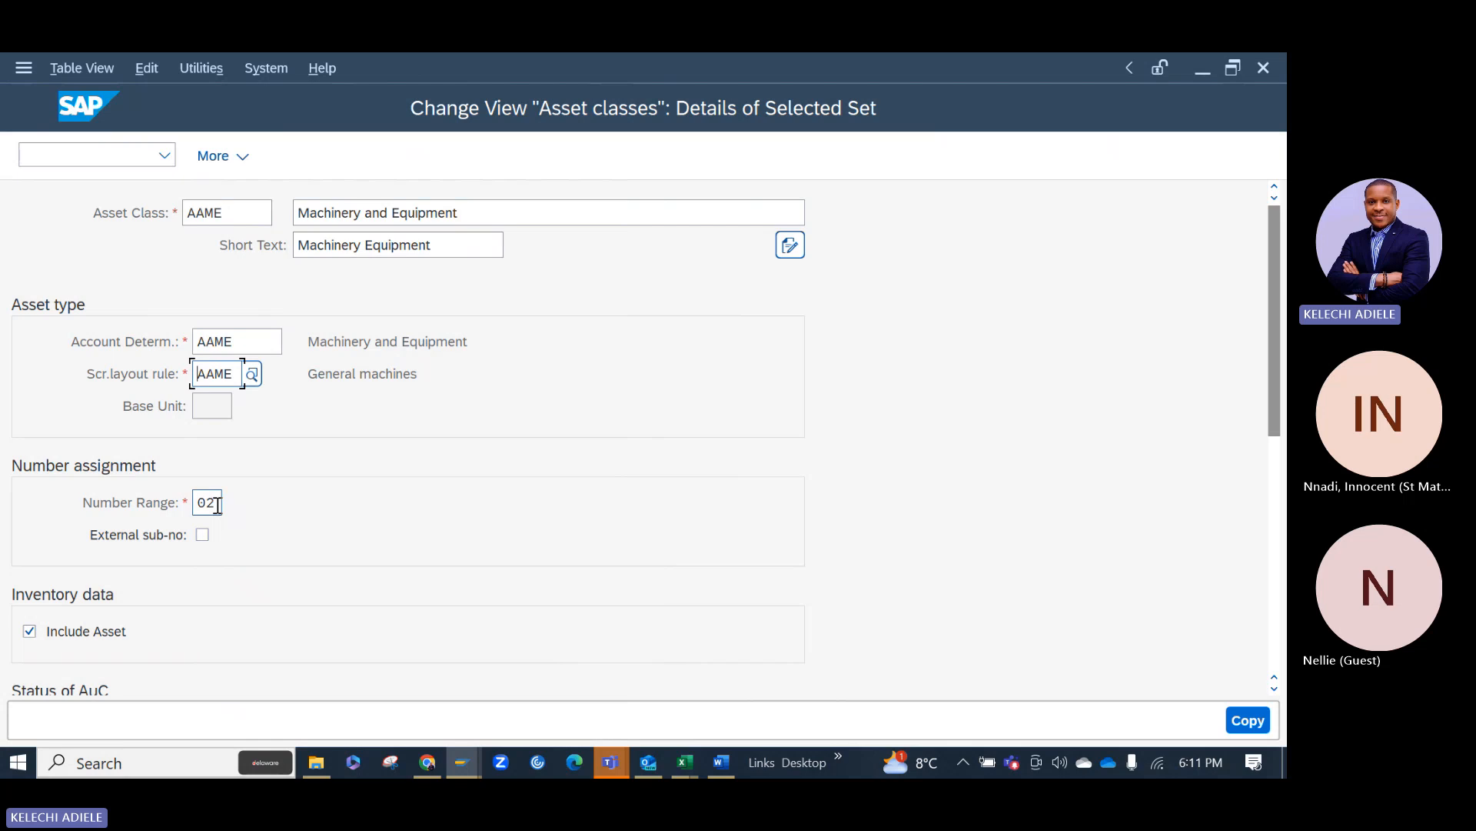
Assign number range 01 of company code AAA1 to asset class AAME and copy the entry.
{"action": "left_click", "coordinate": [217, 504]}
{"action": "key", "text": "Return"}
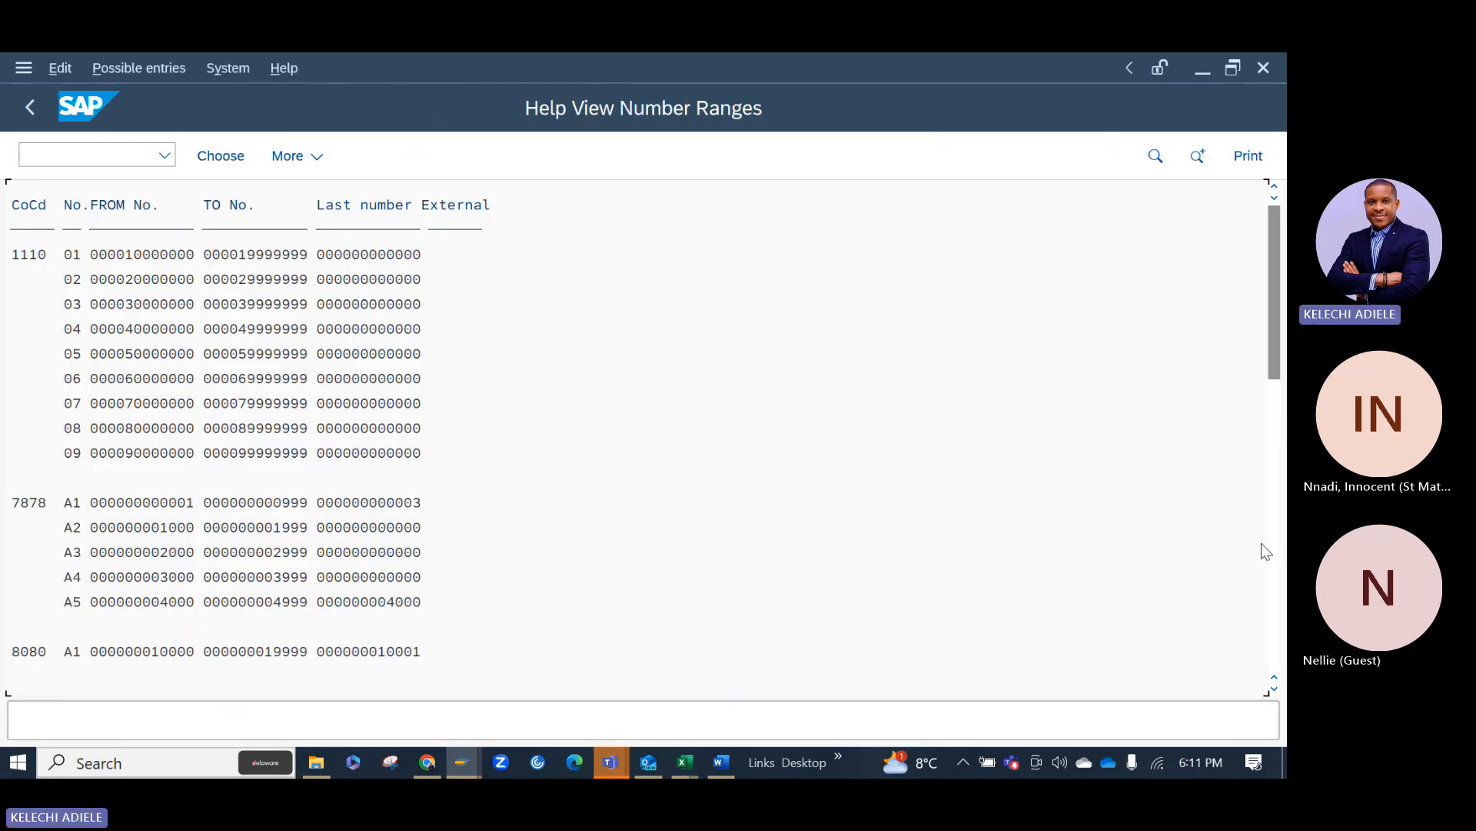
{"action": "left_click", "coordinate": [1277, 603]}
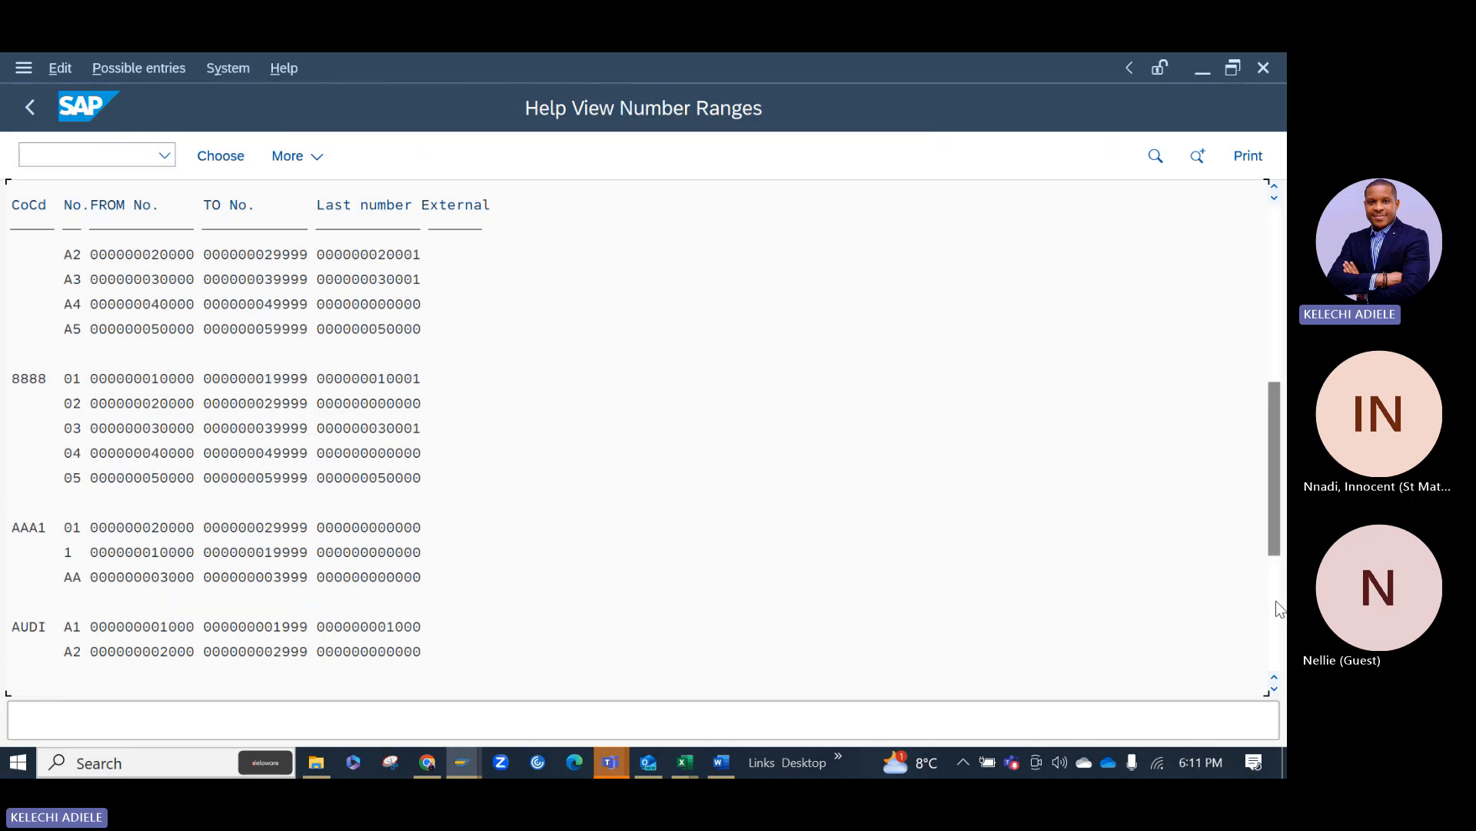
{"action": "double_click", "coordinate": [121, 536]}
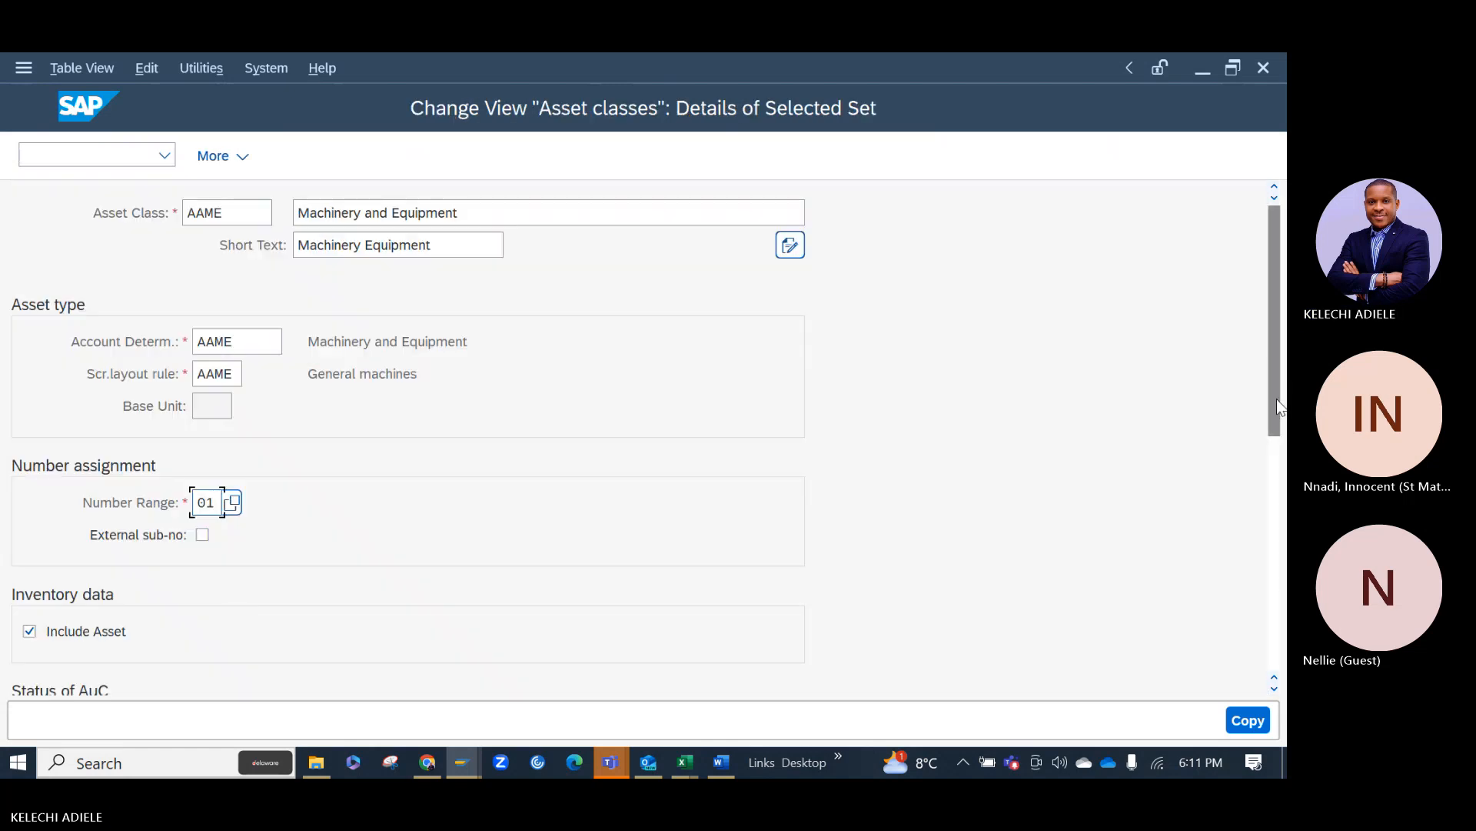
{"action": "left_click_drag", "start_coordinate": [1277, 399], "coordinate": [1284, 527]}
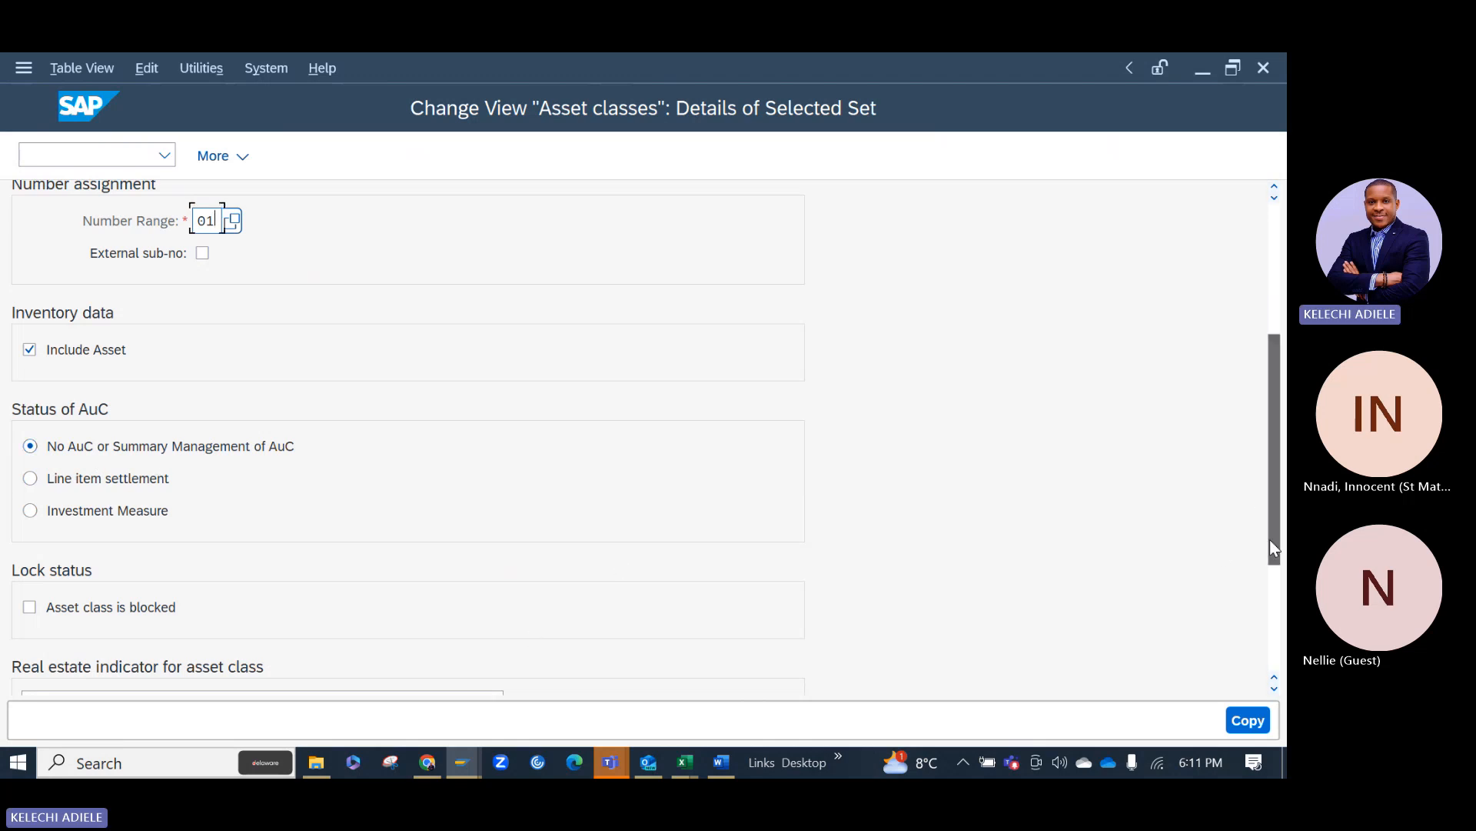
{"action": "left_click_drag", "start_coordinate": [1271, 540], "coordinate": [1271, 331]}
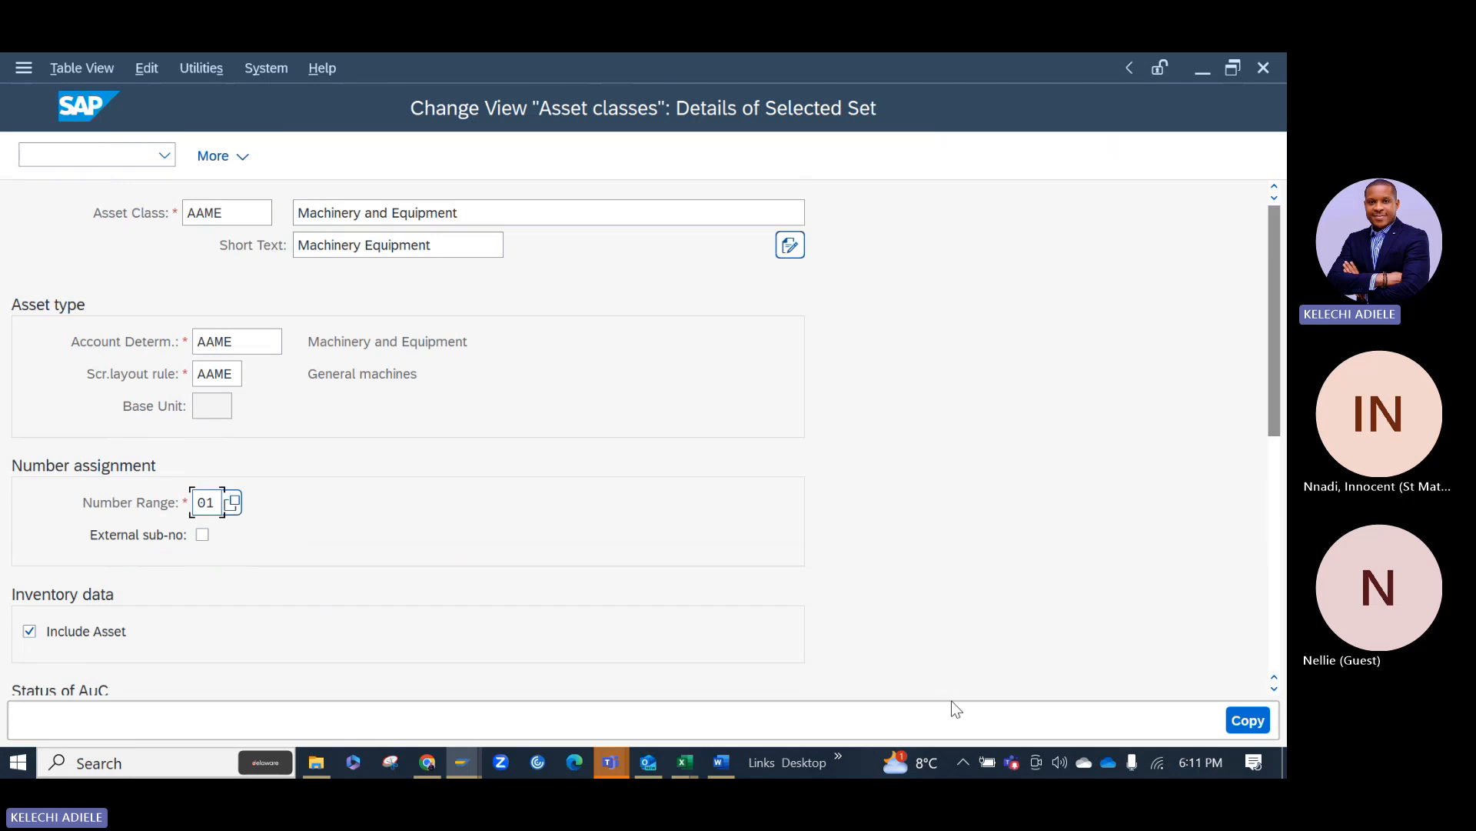
{"action": "left_click", "coordinate": [1243, 723]}
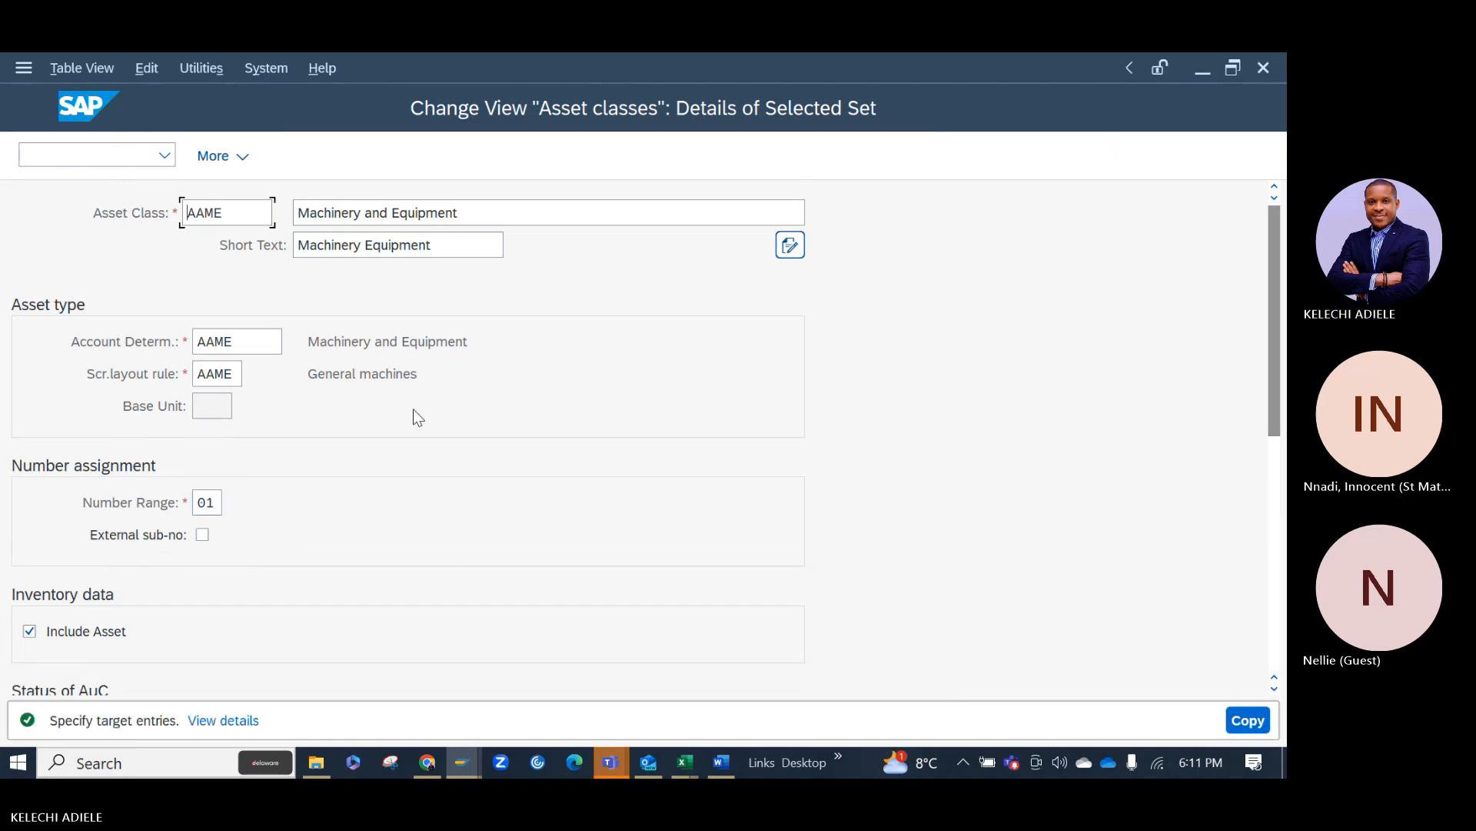
Set the asset class key of the Fixtures and Fittings copy to AAFF.
{"action": "type", "text": "3000"}
{"action": "key", "text": "Return"}
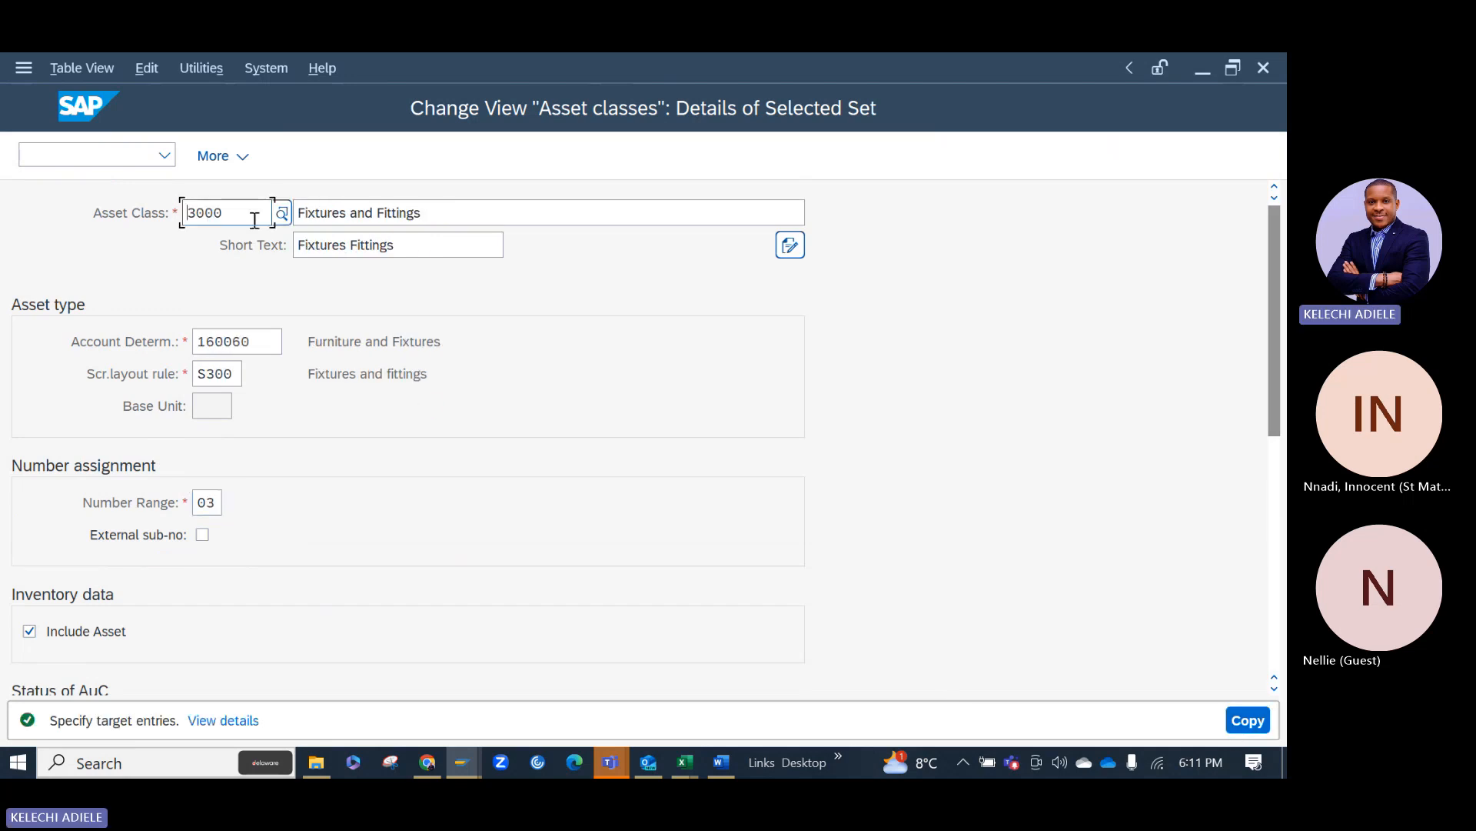
{"action": "left_click_drag", "start_coordinate": [227, 210], "coordinate": [174, 208]}
{"action": "type", "text": "AA"}
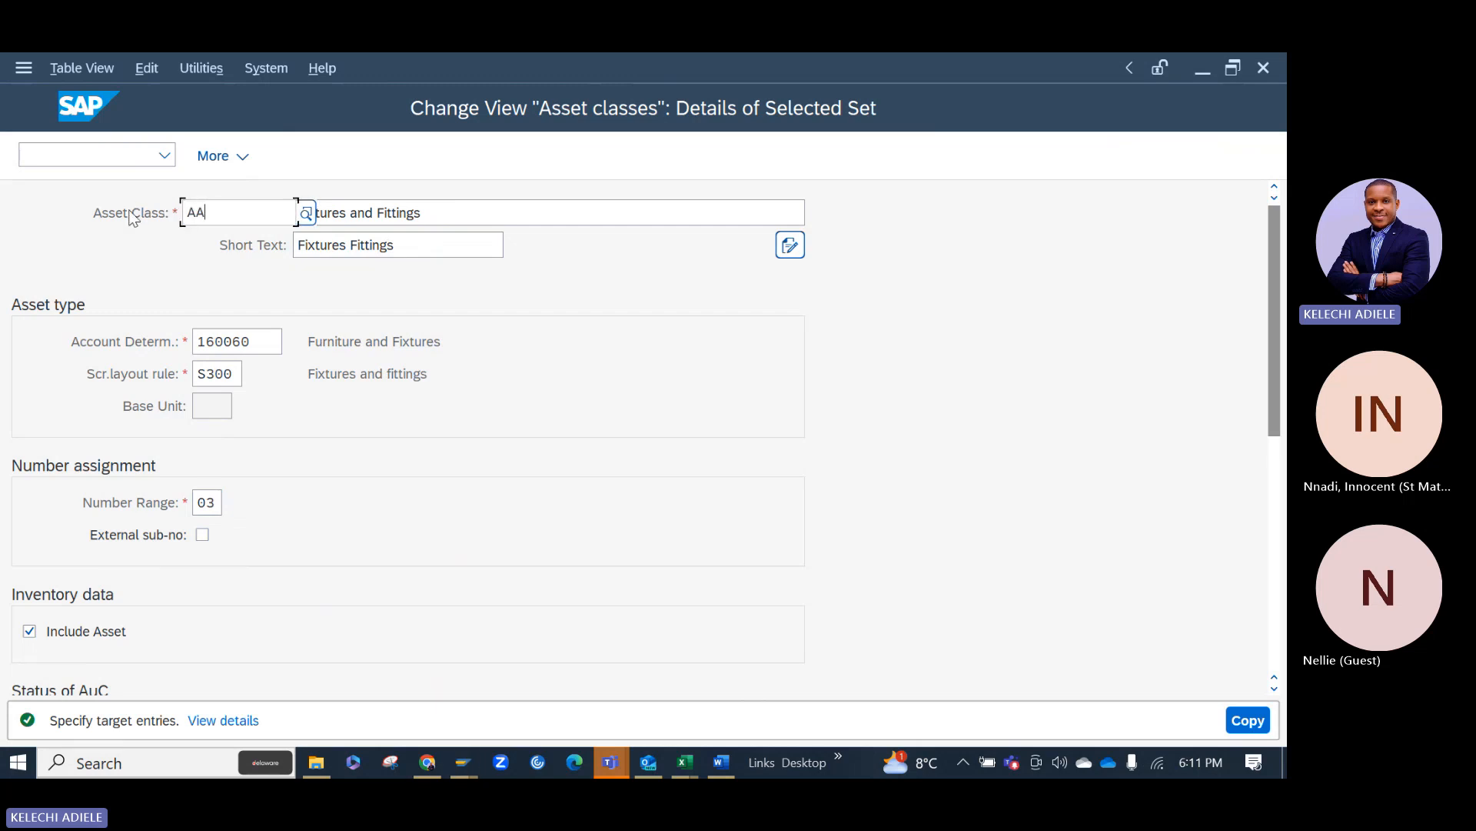
{"action": "type", "text": "FF"}
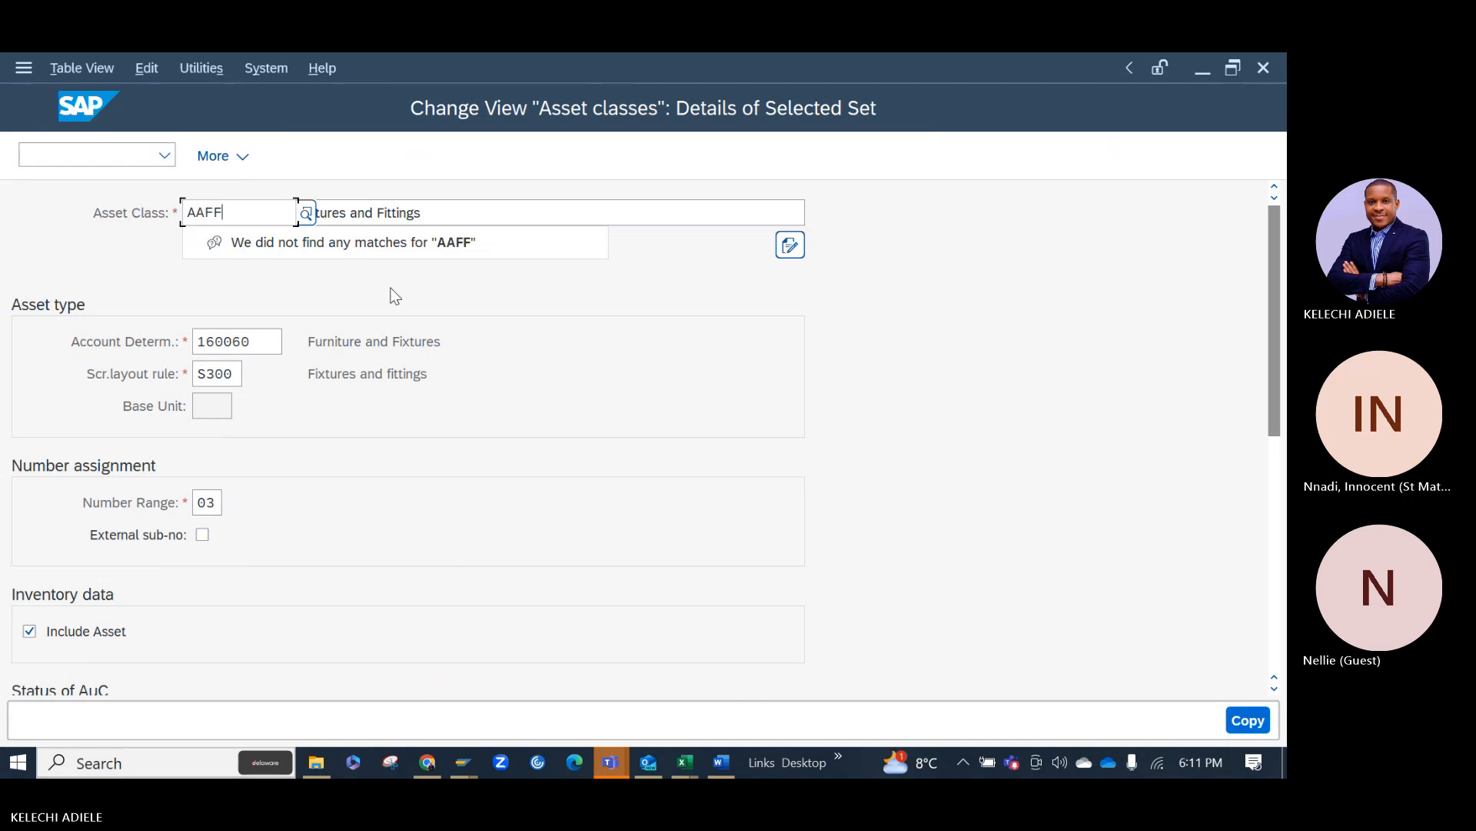
Set both the account determination and the screen layout rule of asset class AAFF to AAFF.
{"action": "left_click_drag", "start_coordinate": [265, 342], "coordinate": [155, 344]}
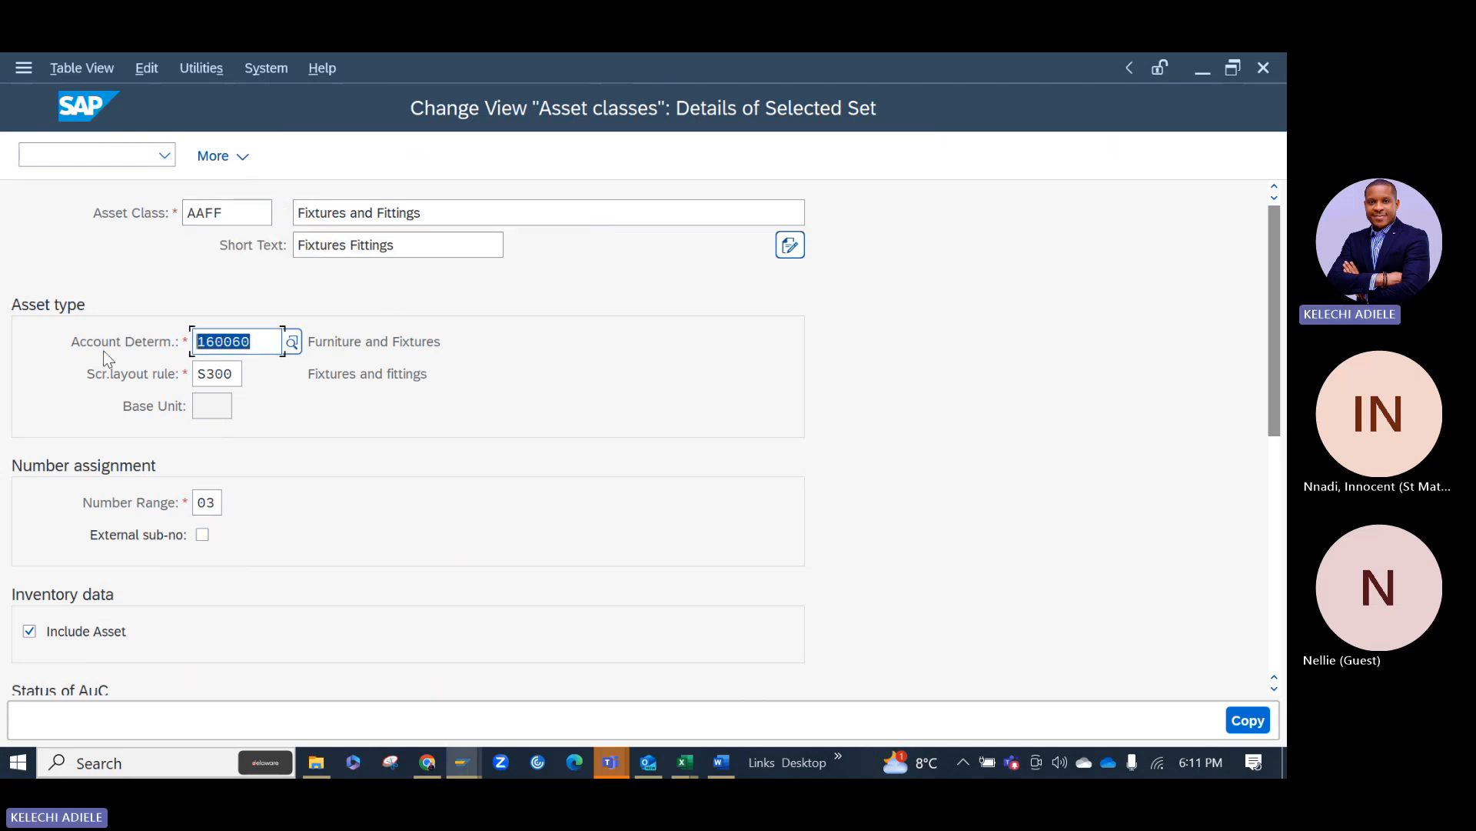
{"action": "type", "text": "AAFF"}
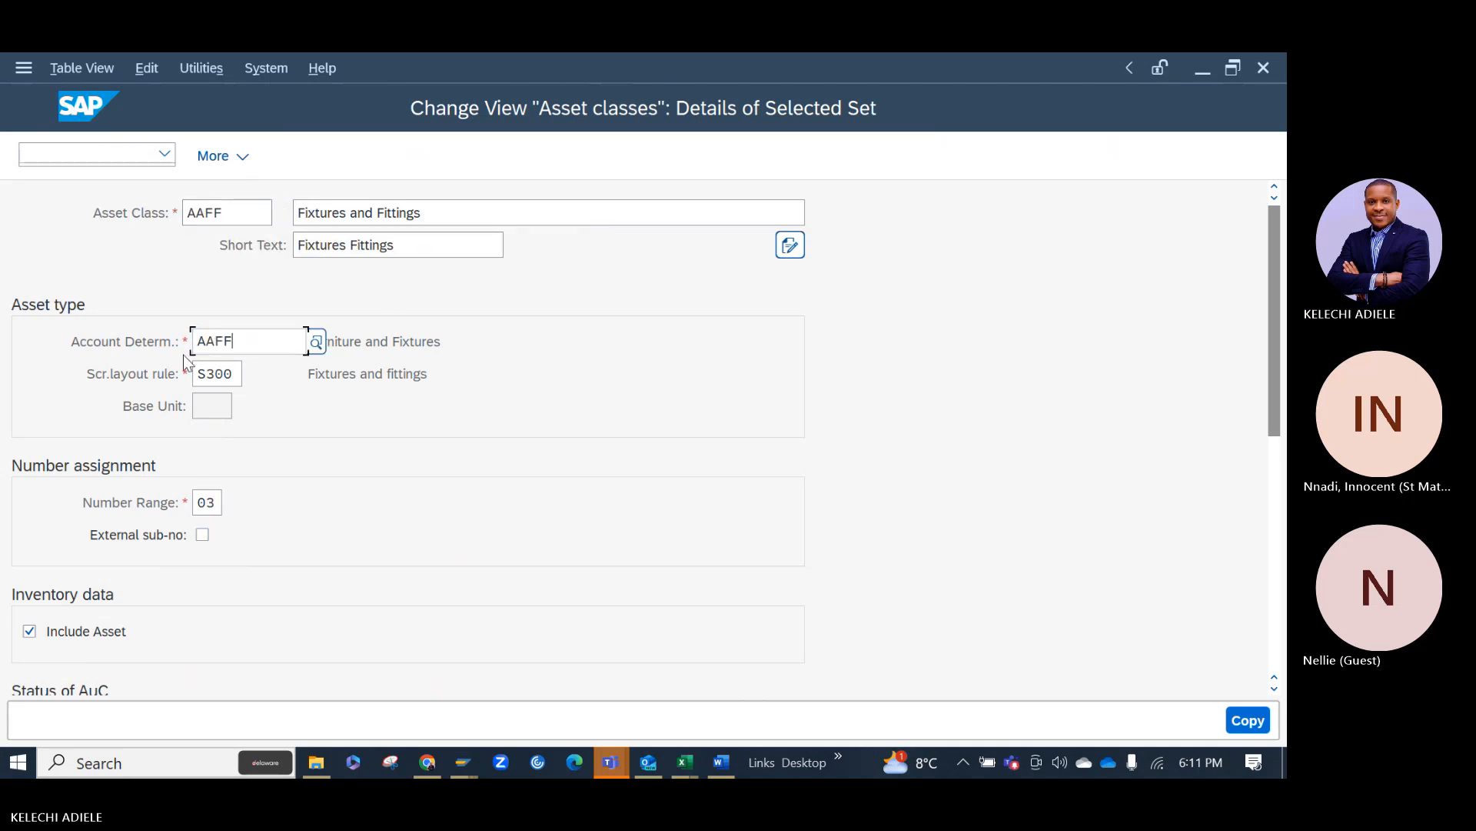
{"action": "left_click", "coordinate": [279, 426]}
{"action": "left_click_drag", "start_coordinate": [245, 376], "coordinate": [129, 367]}
{"action": "key", "text": "BackSpace"}
{"action": "type", "text": "AA"}
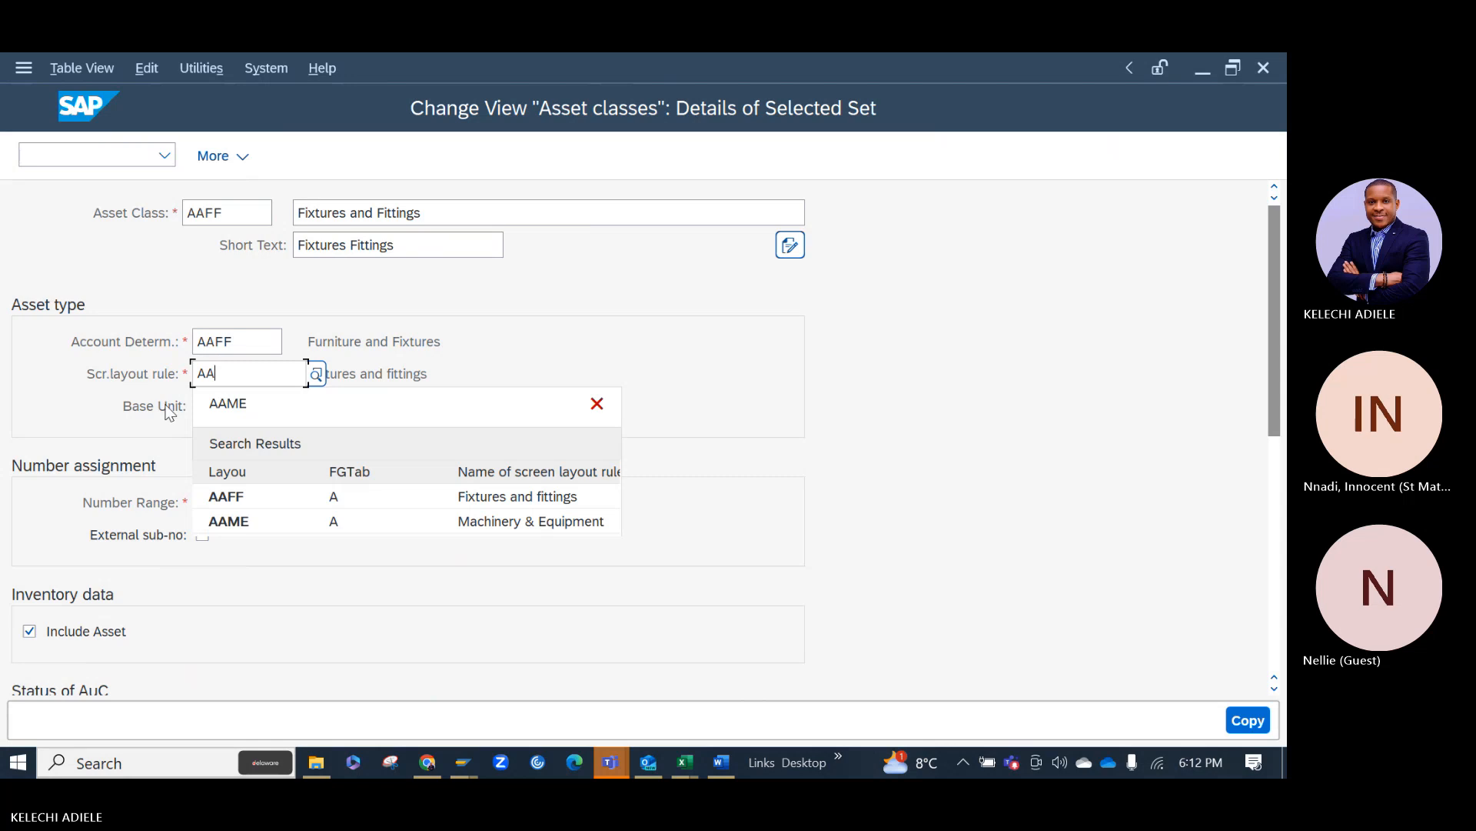
{"action": "left_click", "coordinate": [236, 500]}
Assign number range AA of company code AAA1 to asset class AAFF and copy the entry.
{"action": "left_click", "coordinate": [221, 502]}
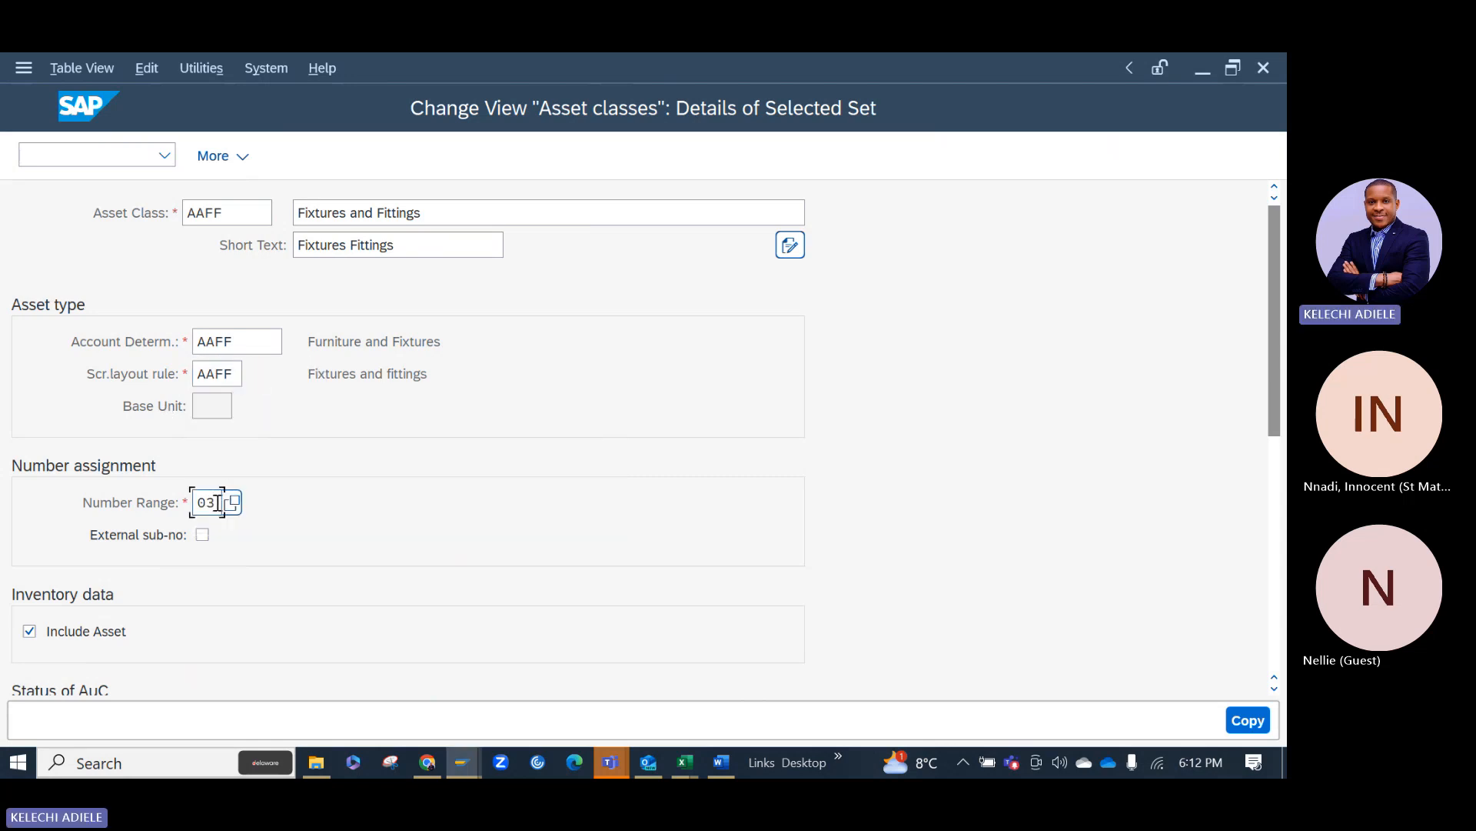
{"action": "left_click", "coordinate": [236, 504]}
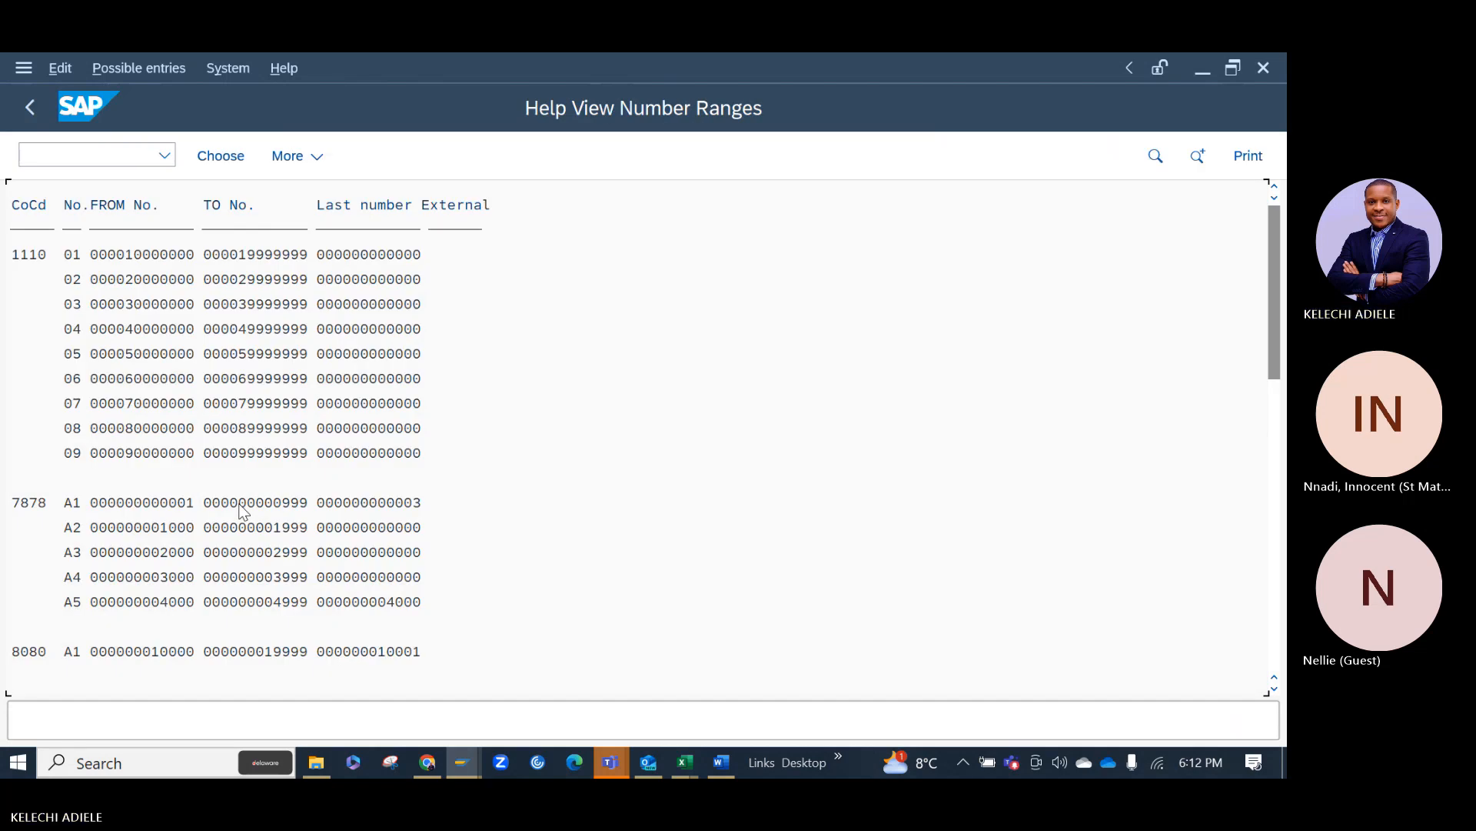
{"action": "scroll", "coordinate": [242, 510], "scroll_direction": "down", "scroll_amount": 5}
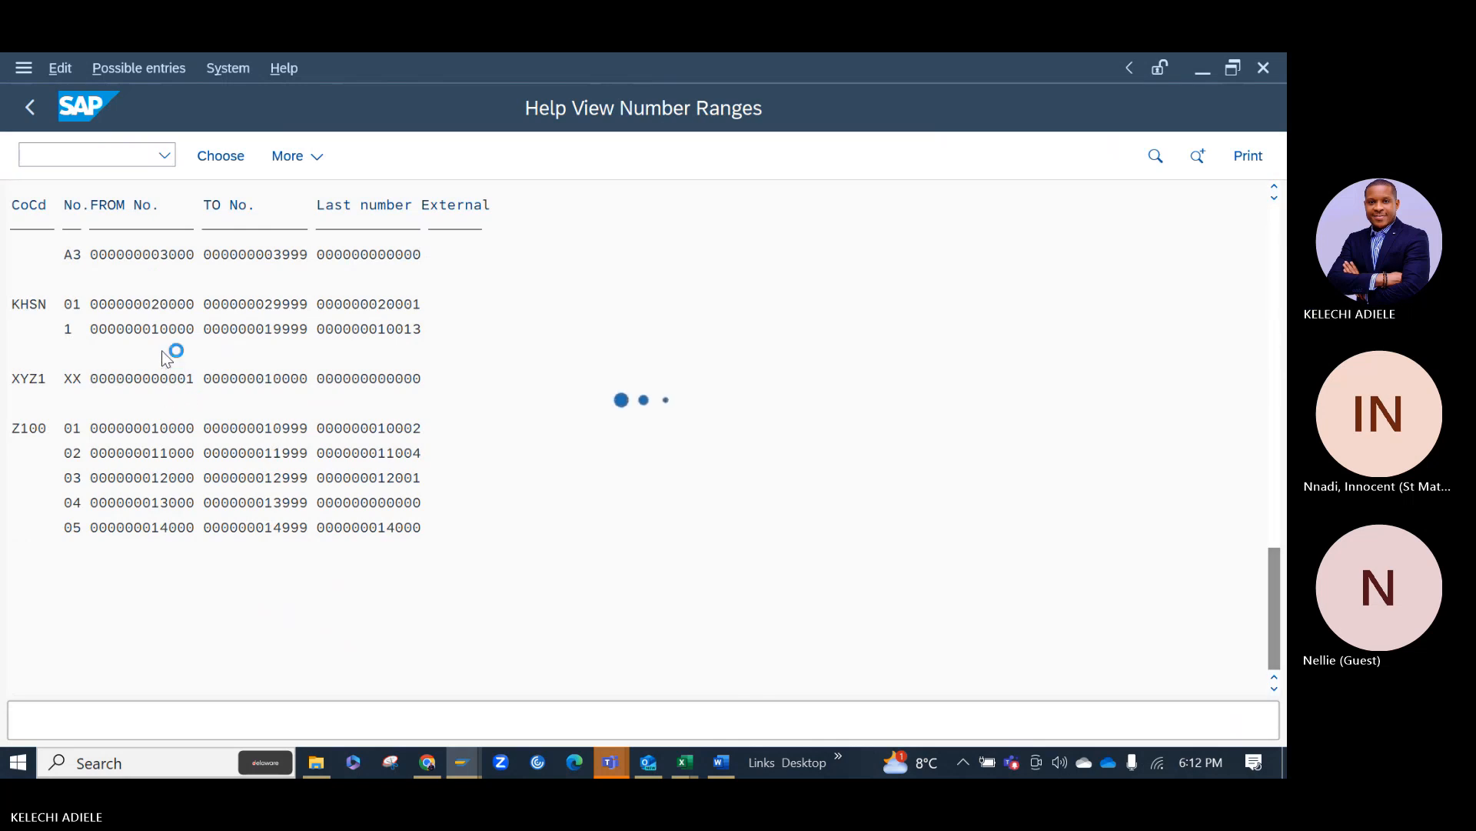
{"action": "scroll", "coordinate": [161, 349], "scroll_direction": "up", "scroll_amount": 5}
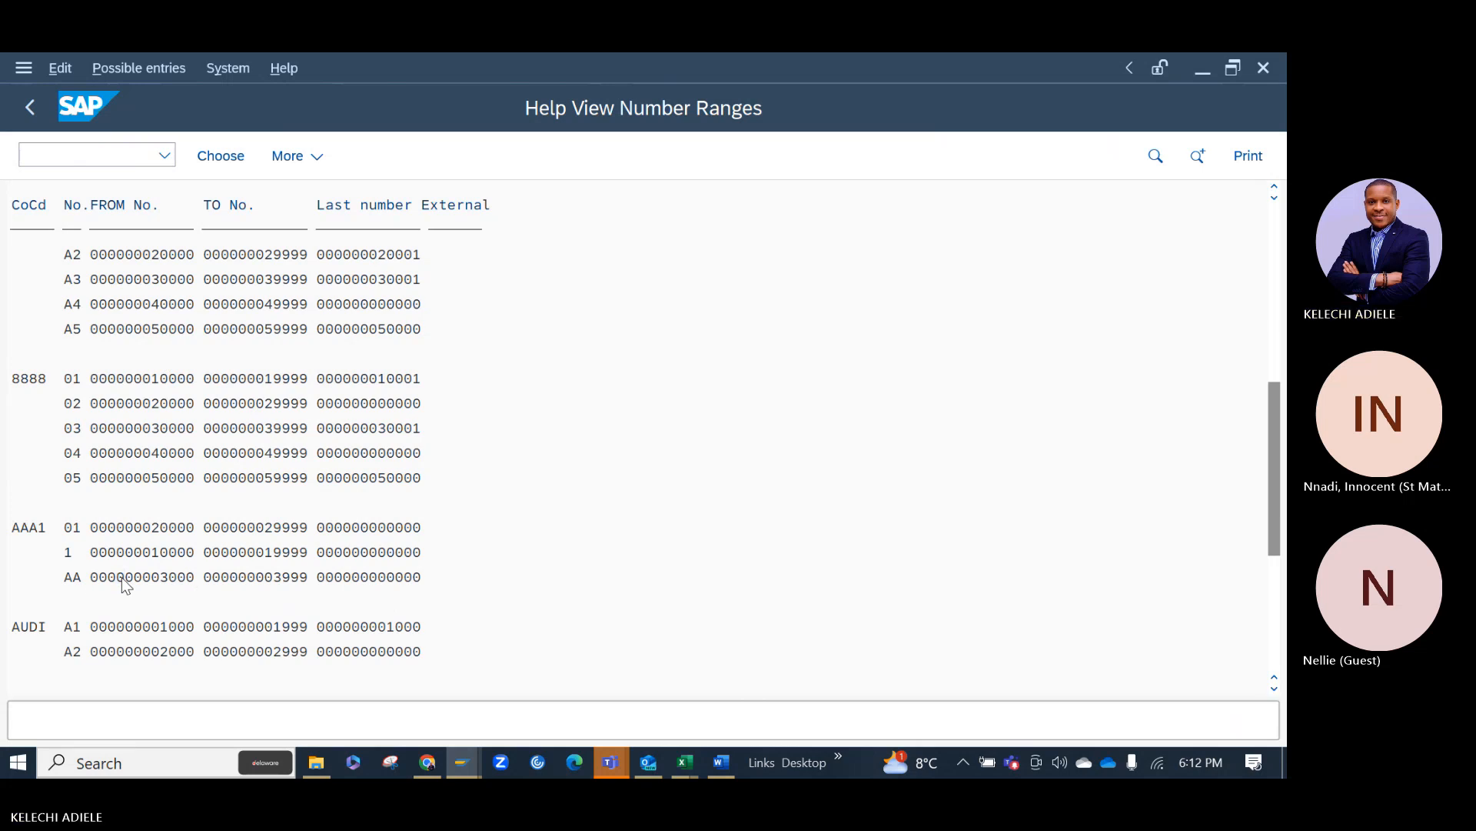
{"action": "double_click", "coordinate": [121, 577]}
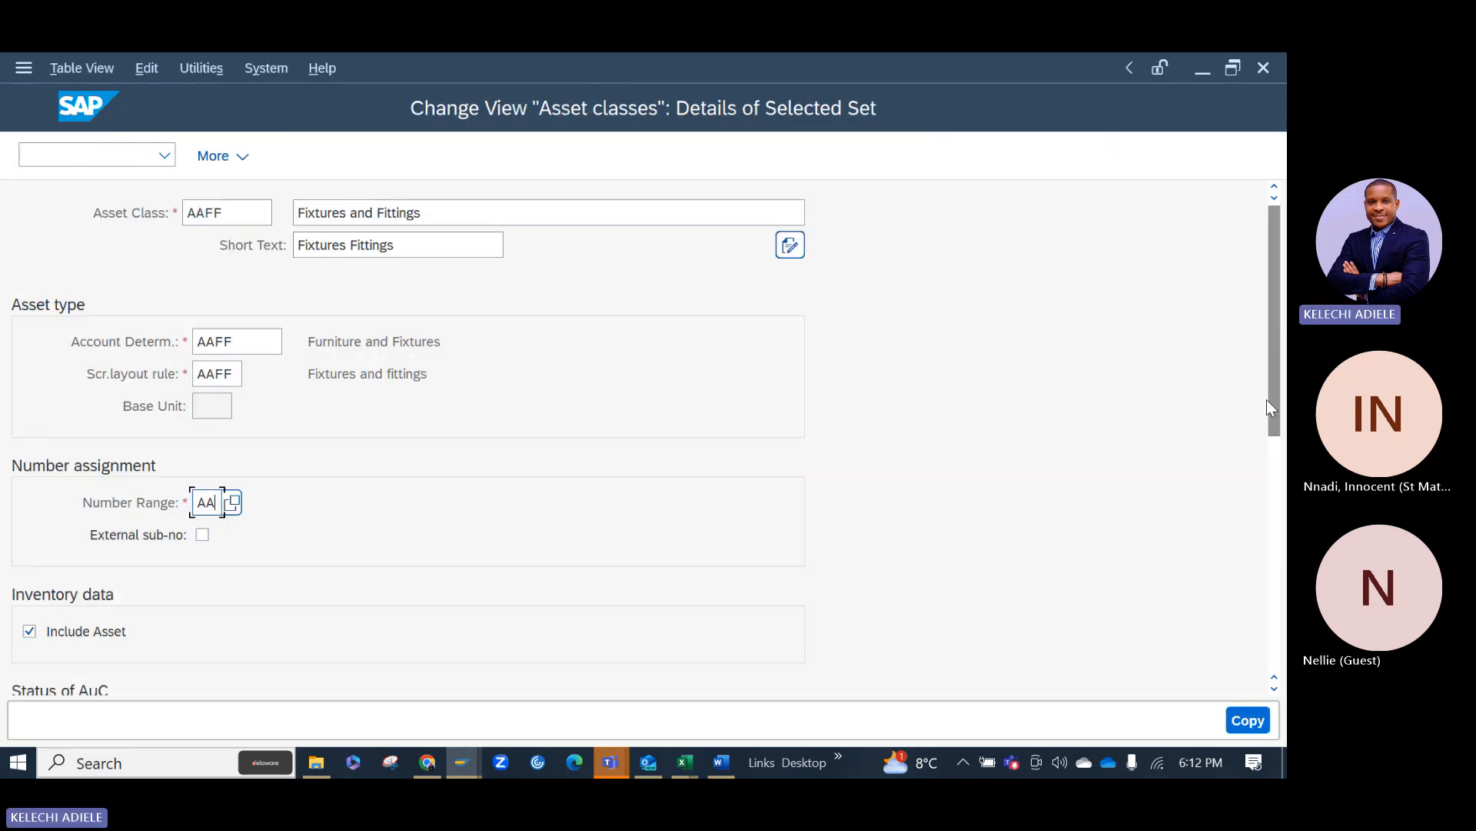
{"action": "scroll", "coordinate": [1274, 453], "scroll_direction": "down", "scroll_amount": 3}
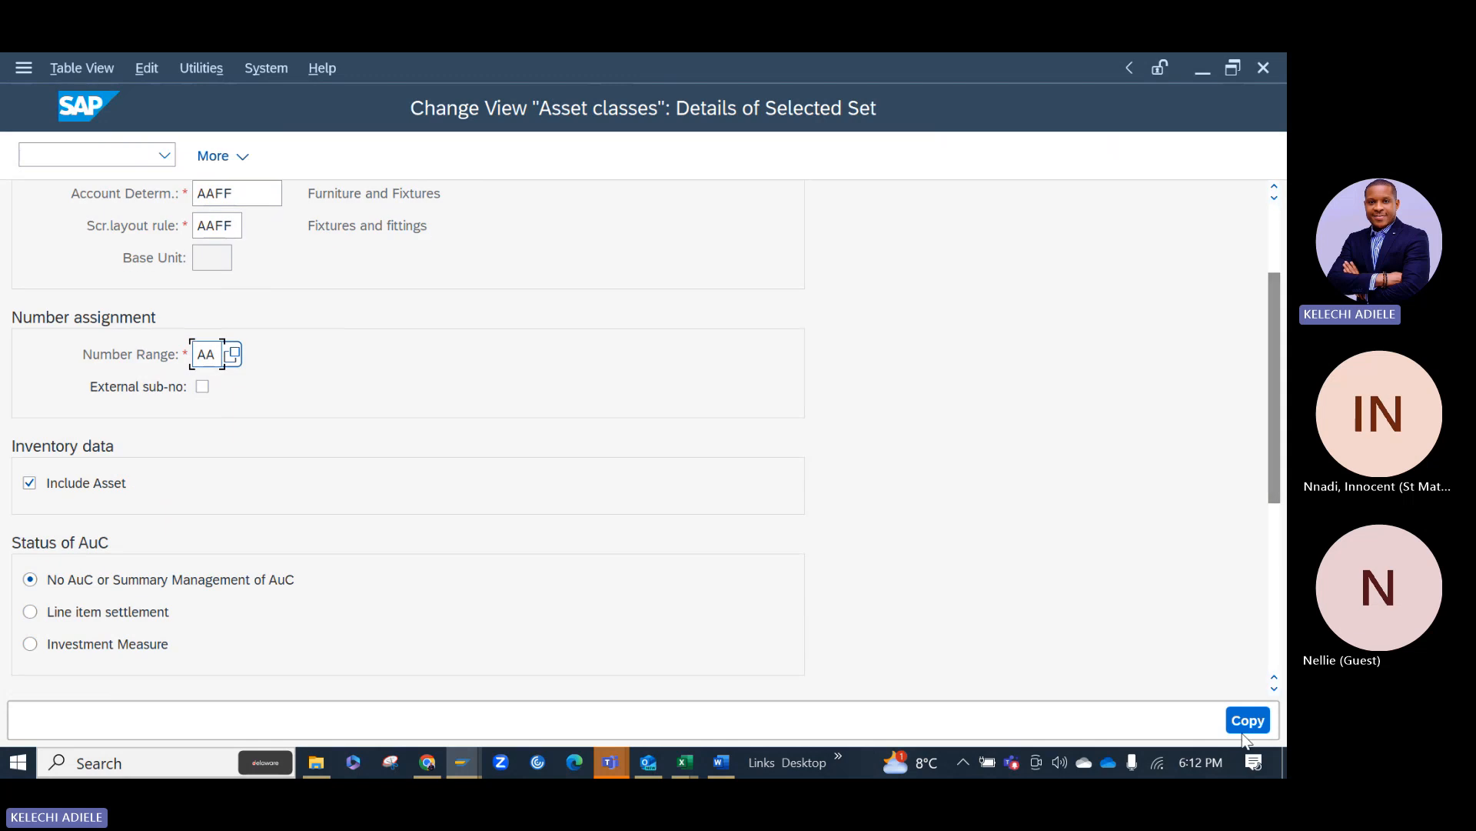
{"action": "left_click", "coordinate": [1247, 720]}
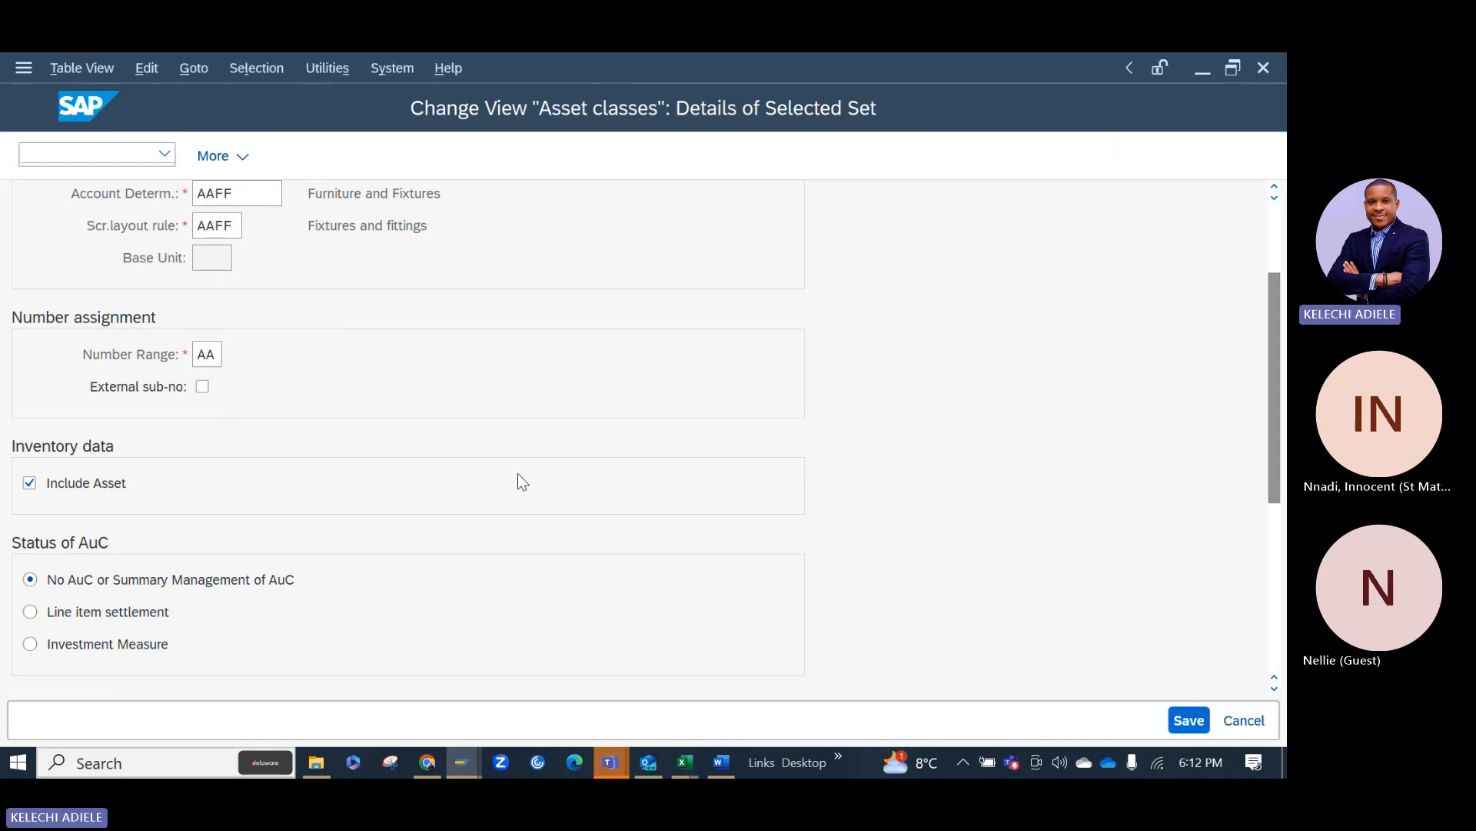
{"action": "key", "text": "Return"}
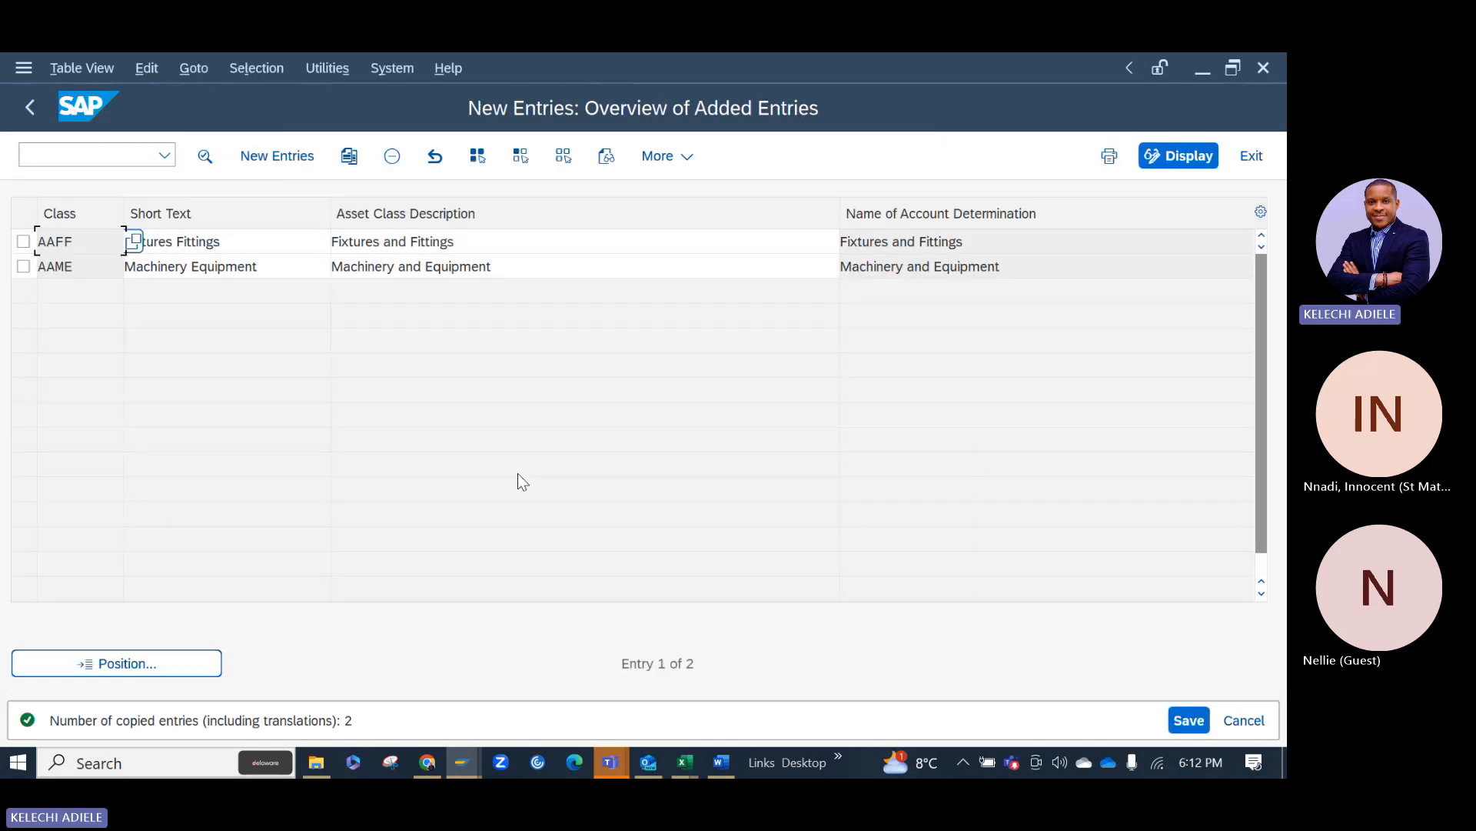
Save the new asset classes to the AAA1_ Configuration customizing request and return to the IMG structure.
{"action": "left_click", "coordinate": [1200, 721]}
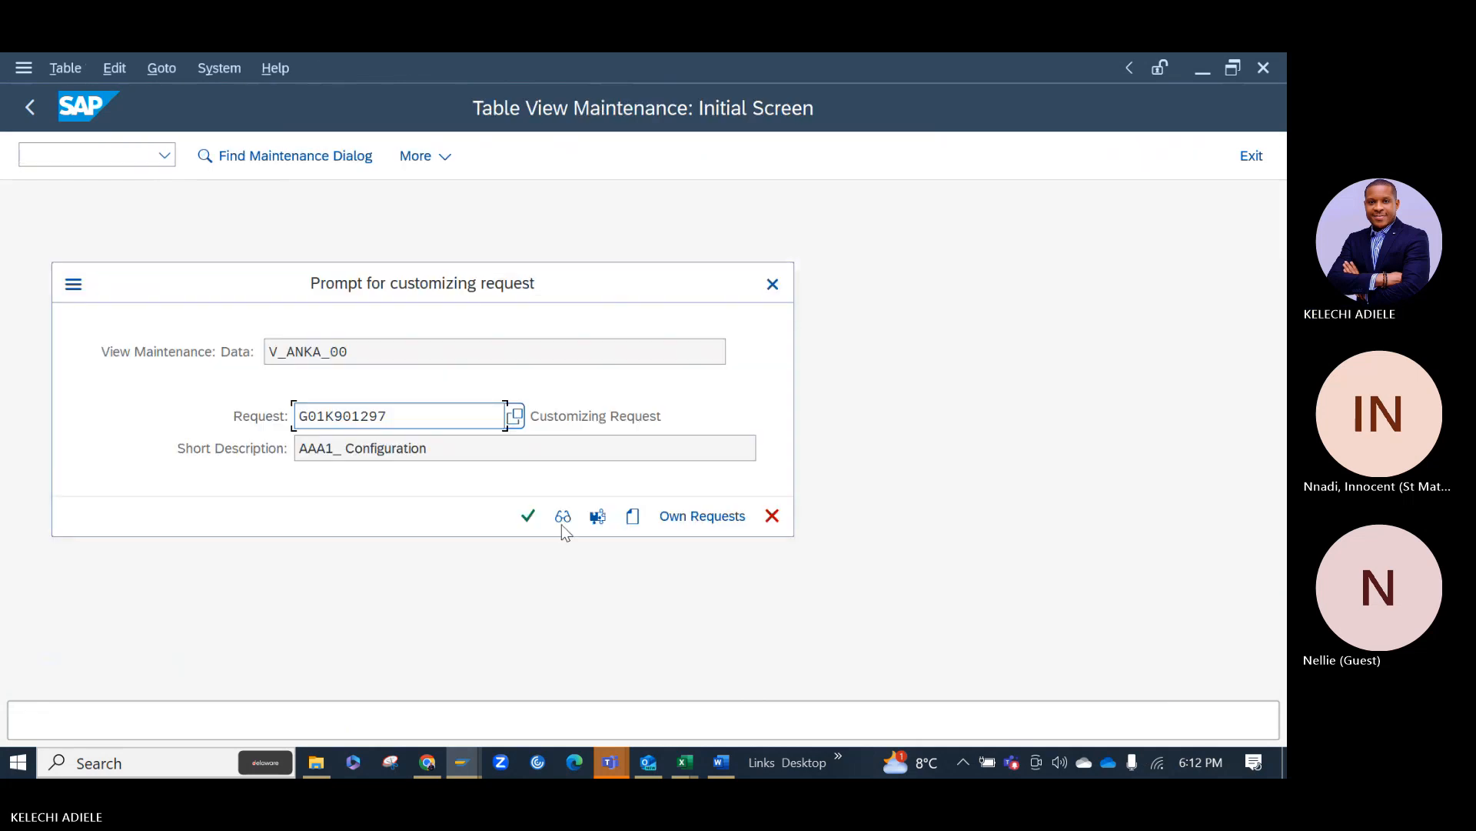
{"action": "left_click", "coordinate": [530, 517]}
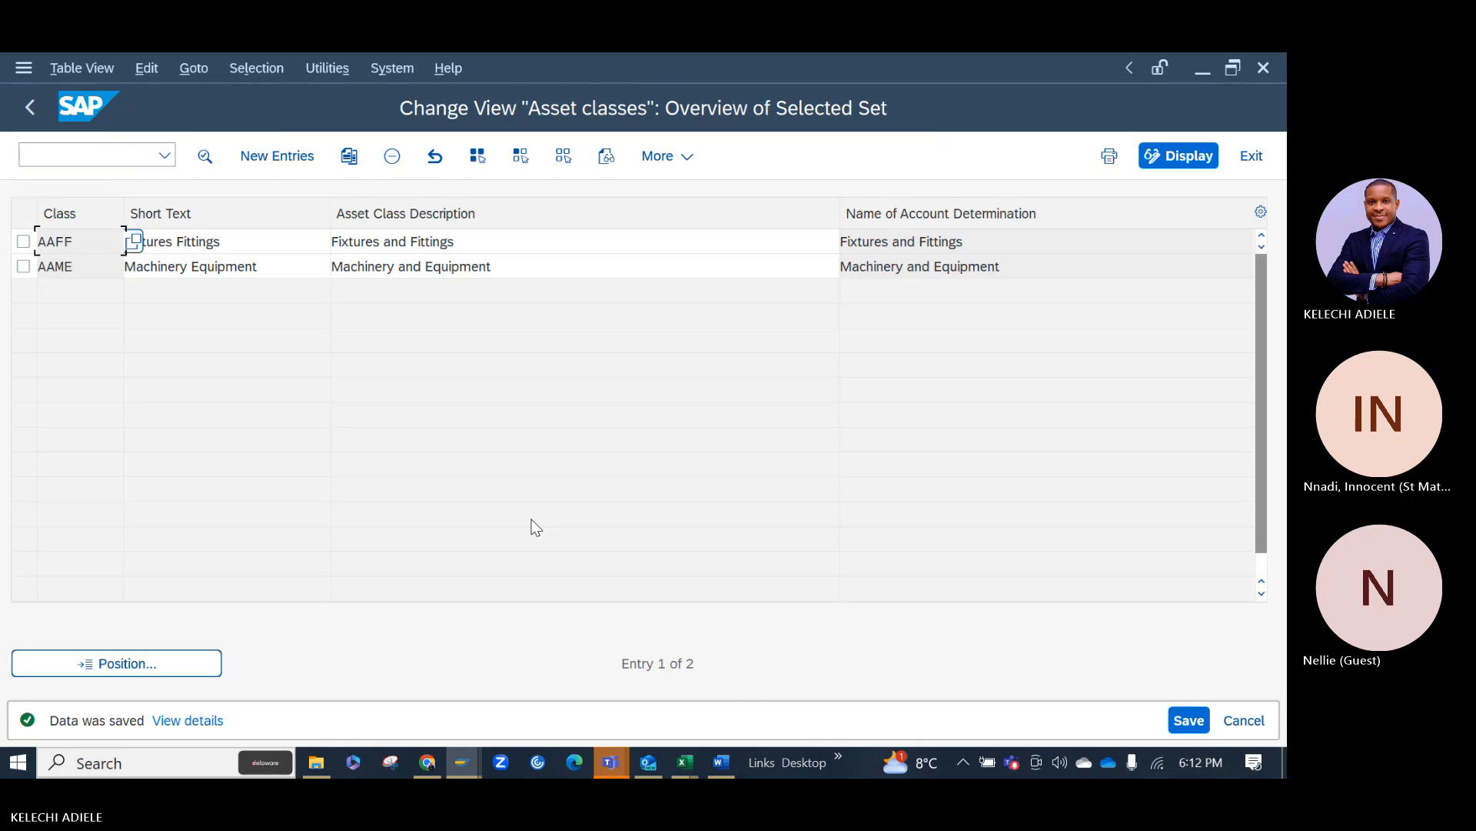
{"action": "left_click", "coordinate": [30, 112]}
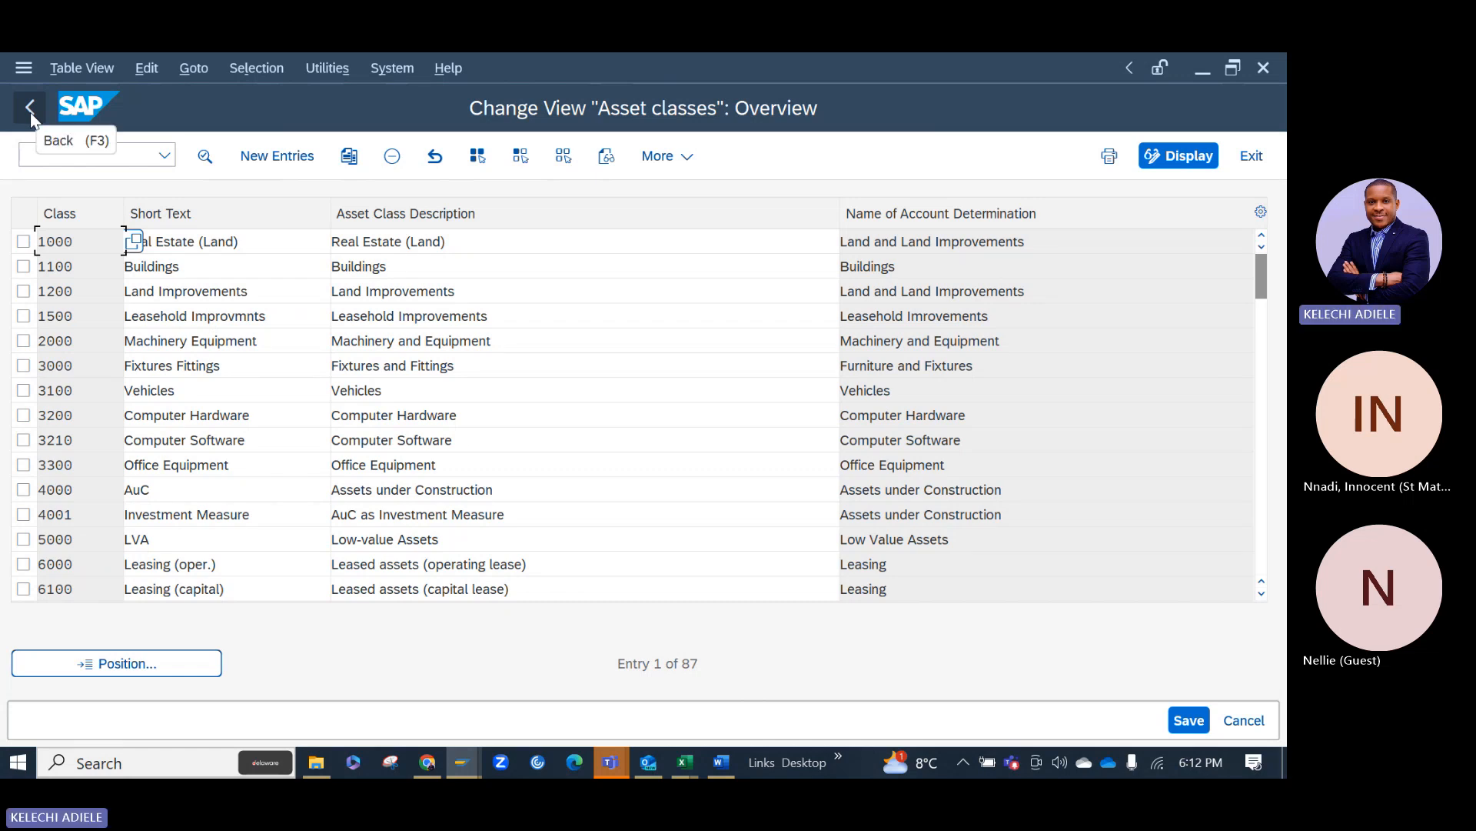
{"action": "left_click", "coordinate": [30, 113]}
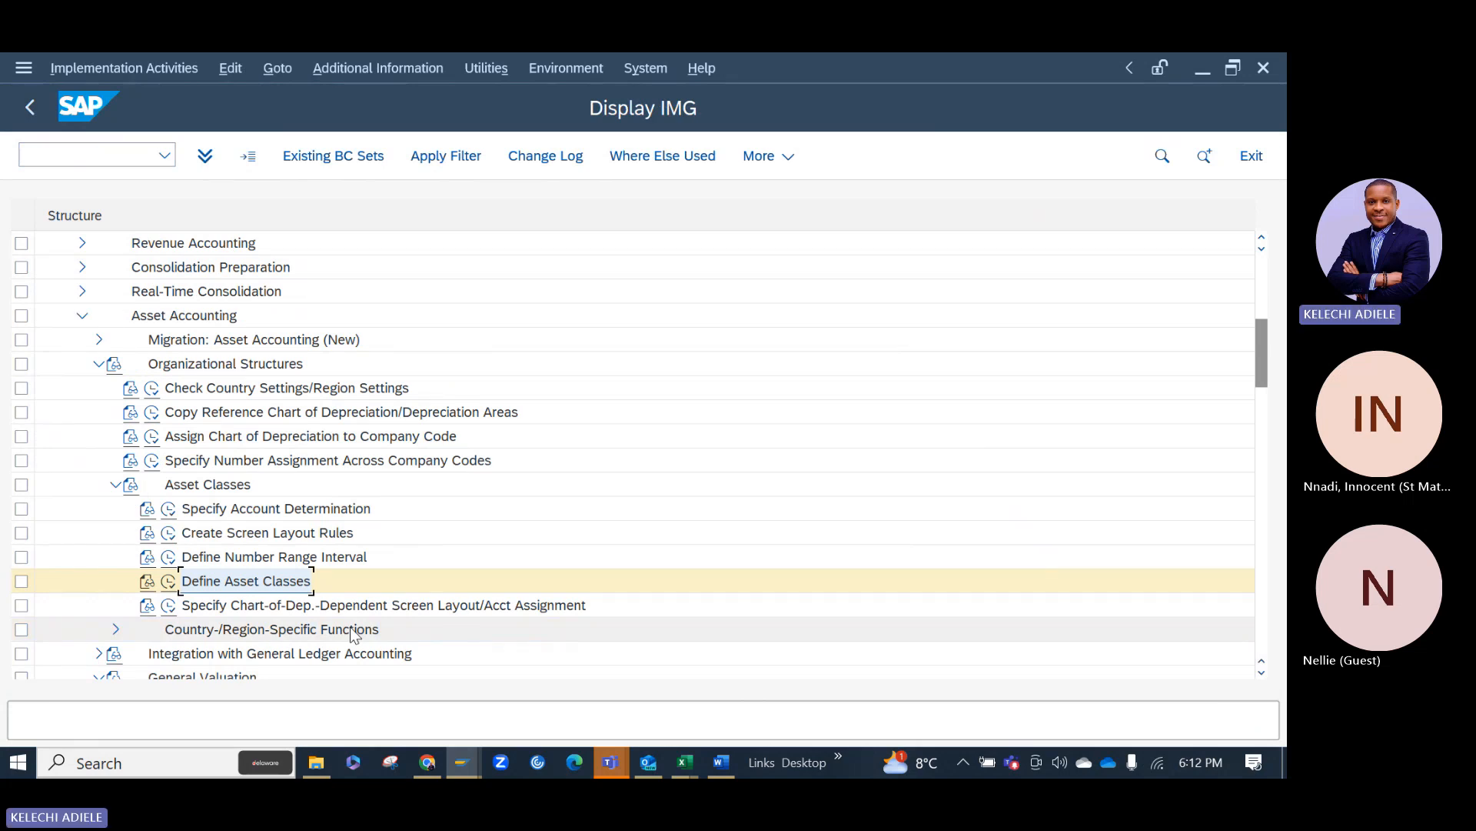
Collapse Organizational Structures and General Valuation, and expand Integration with General Ledger Accounting under Asset Accounting.
{"action": "left_click", "coordinate": [117, 486]}
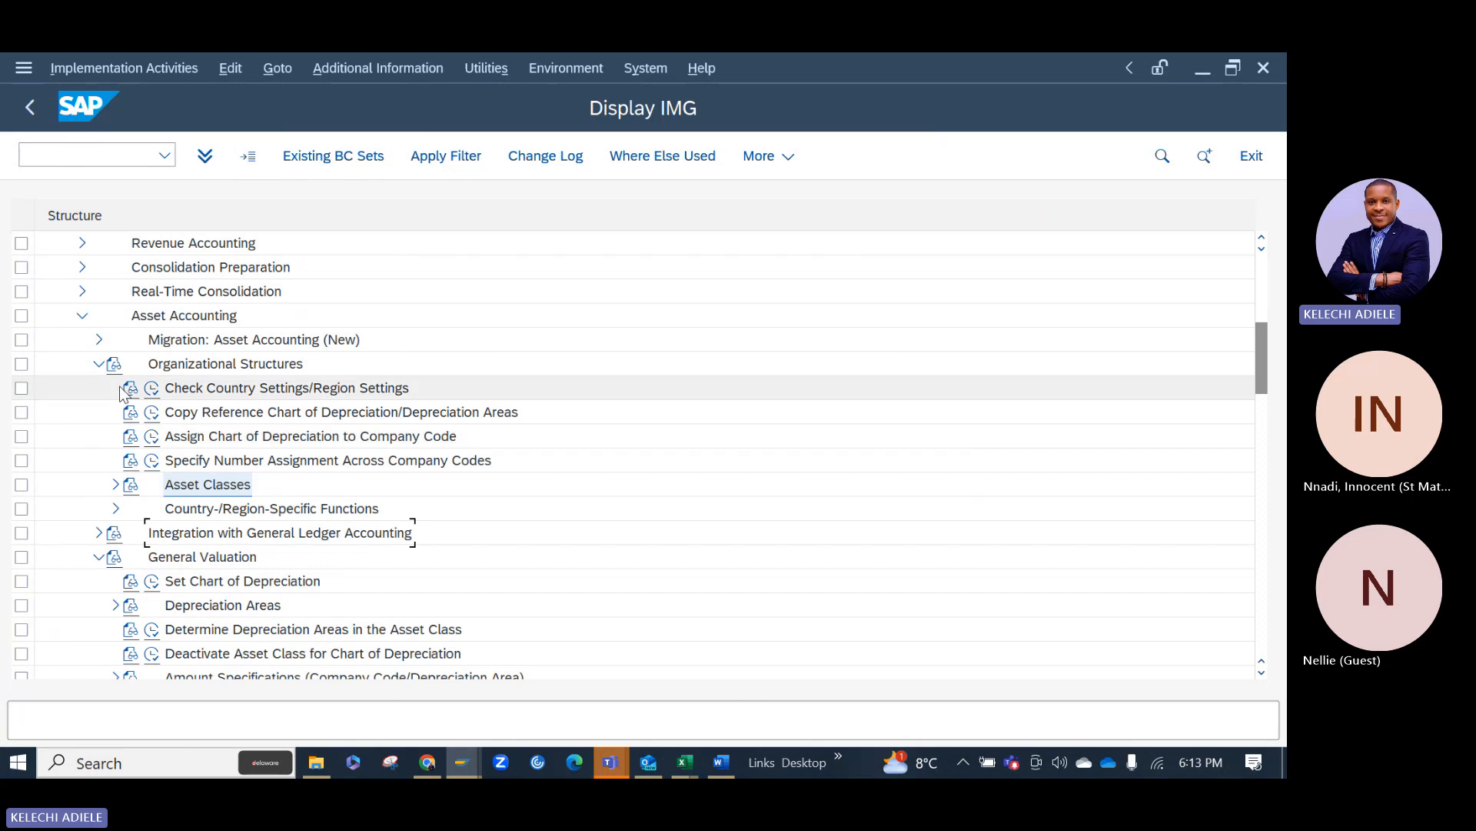
{"action": "left_click", "coordinate": [95, 366]}
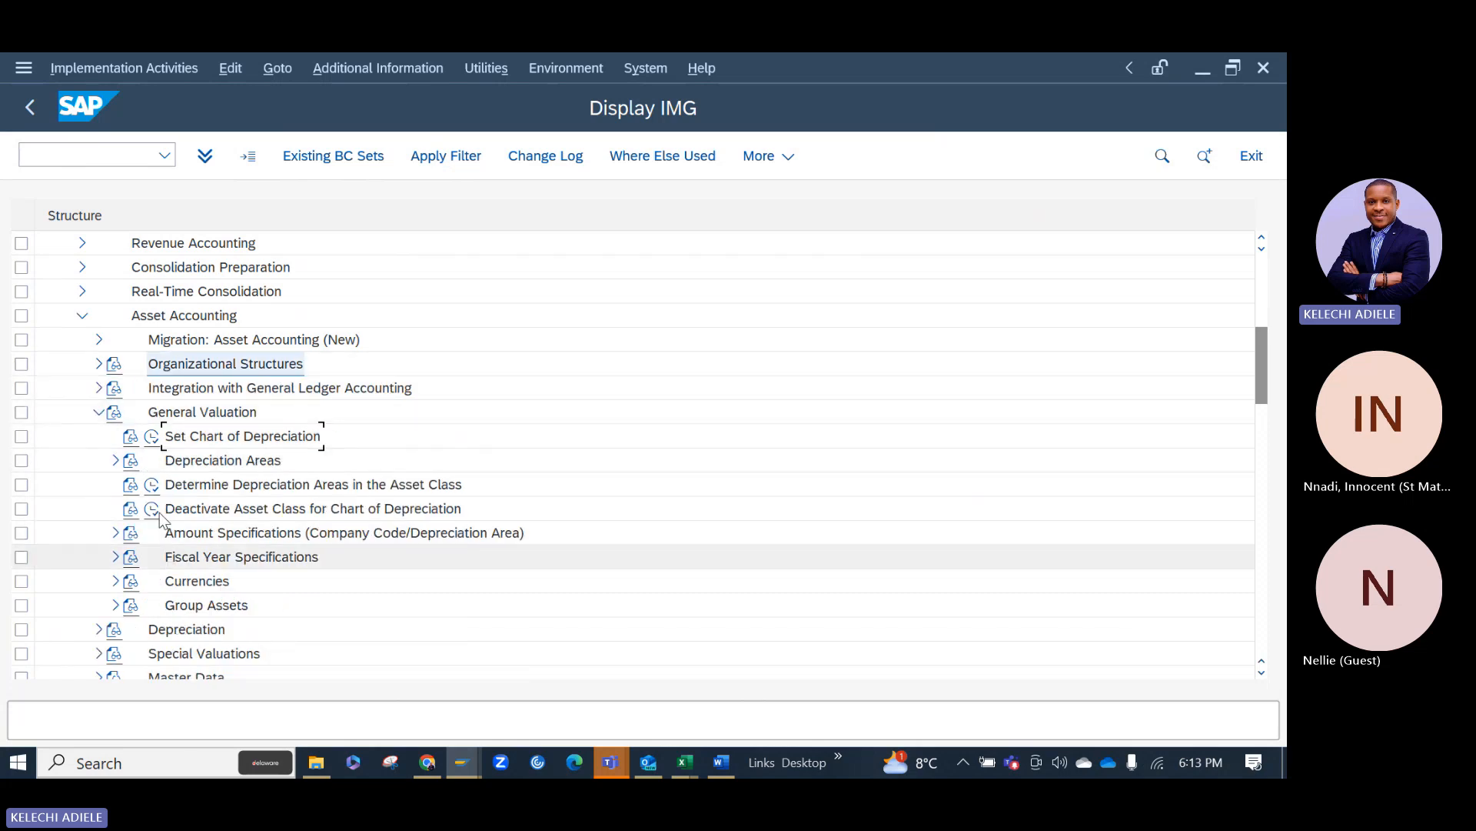
{"action": "left_click", "coordinate": [99, 413]}
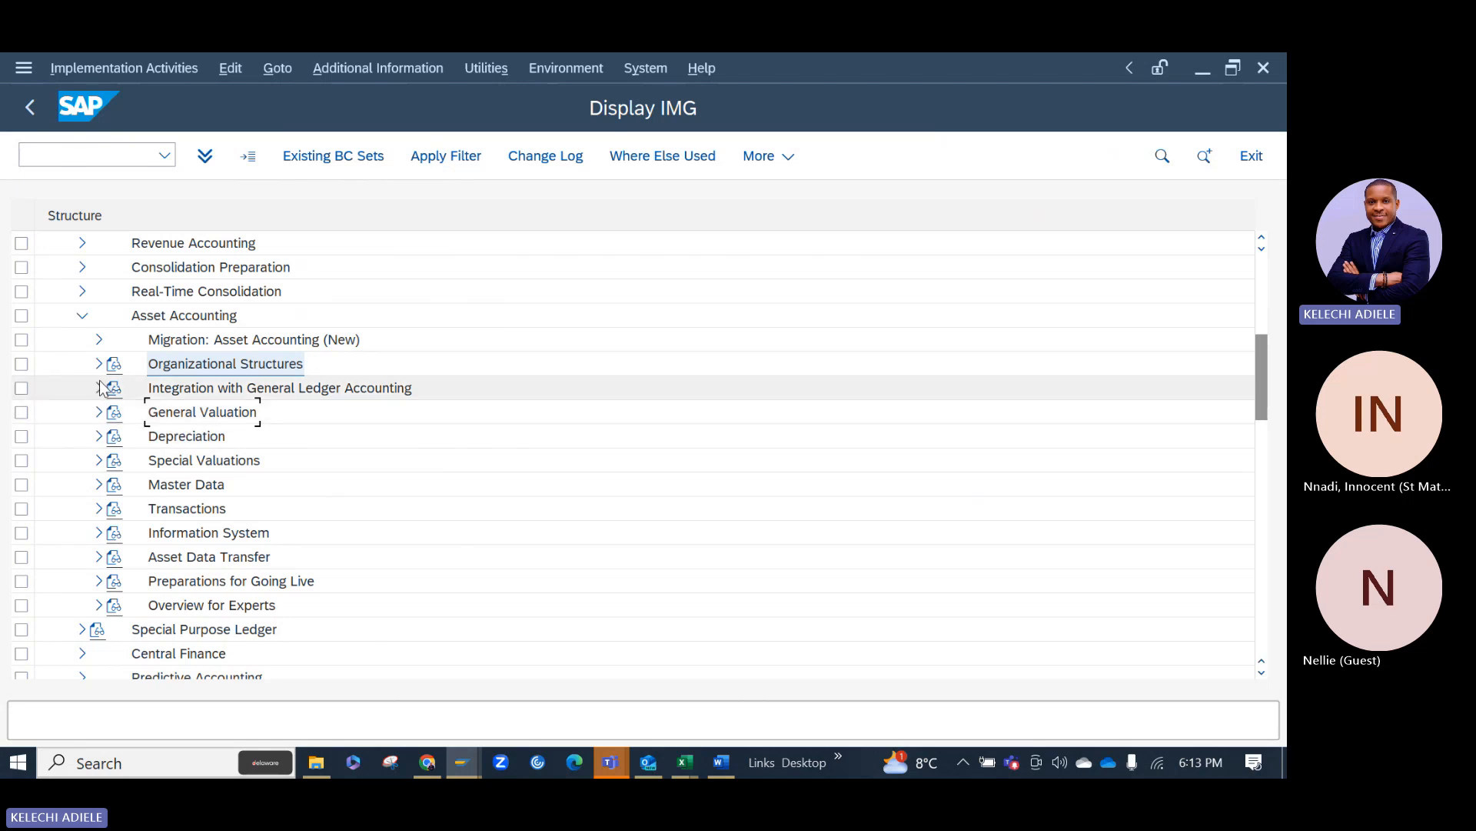
{"action": "left_click", "coordinate": [99, 388]}
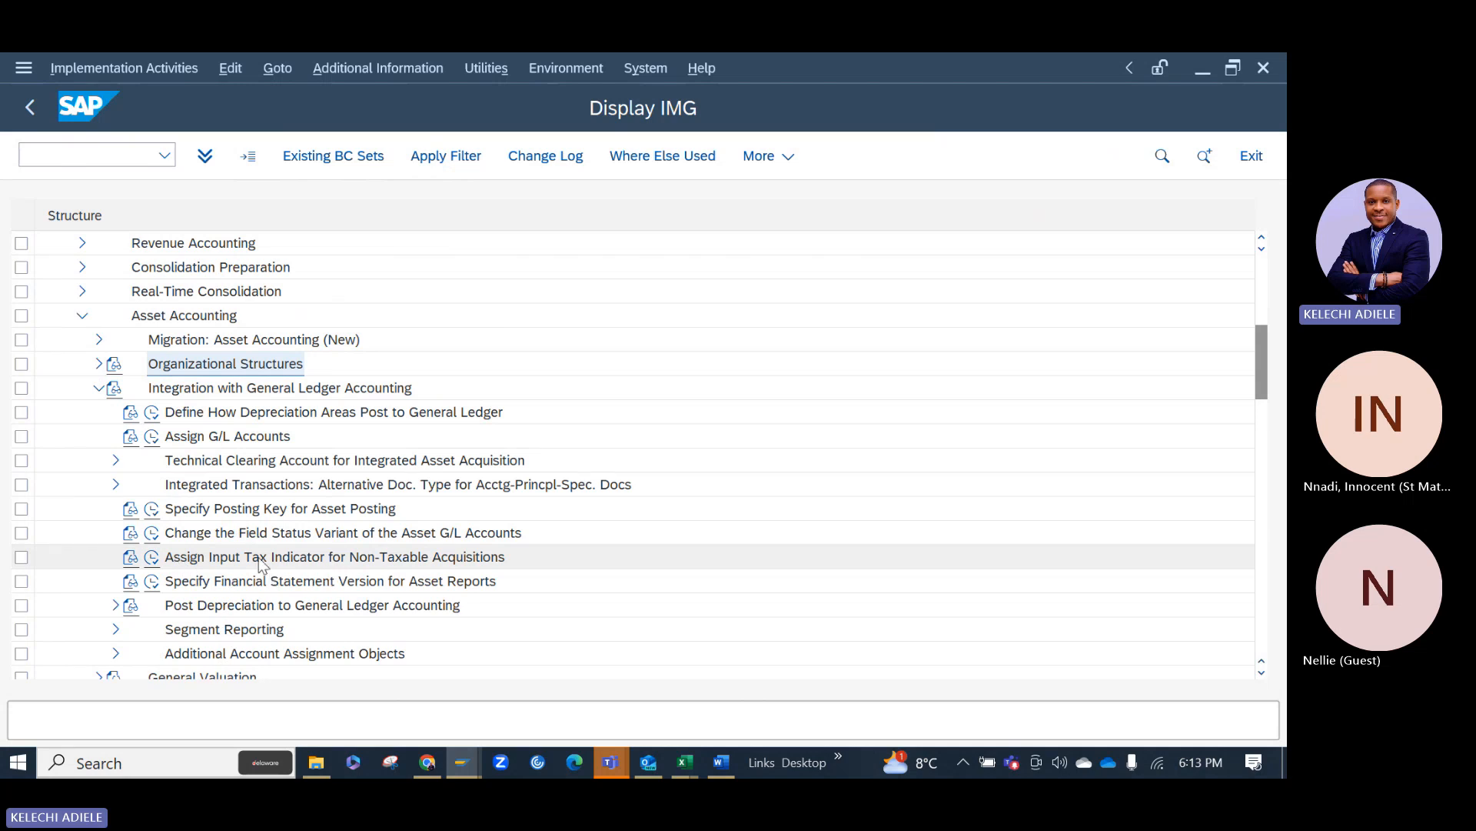
Check company code AAA1's tax indicators for non-taxable acquisitions, and collapse Integration with General Ledger Accounting in the IMG.
{"action": "left_click", "coordinate": [153, 561]}
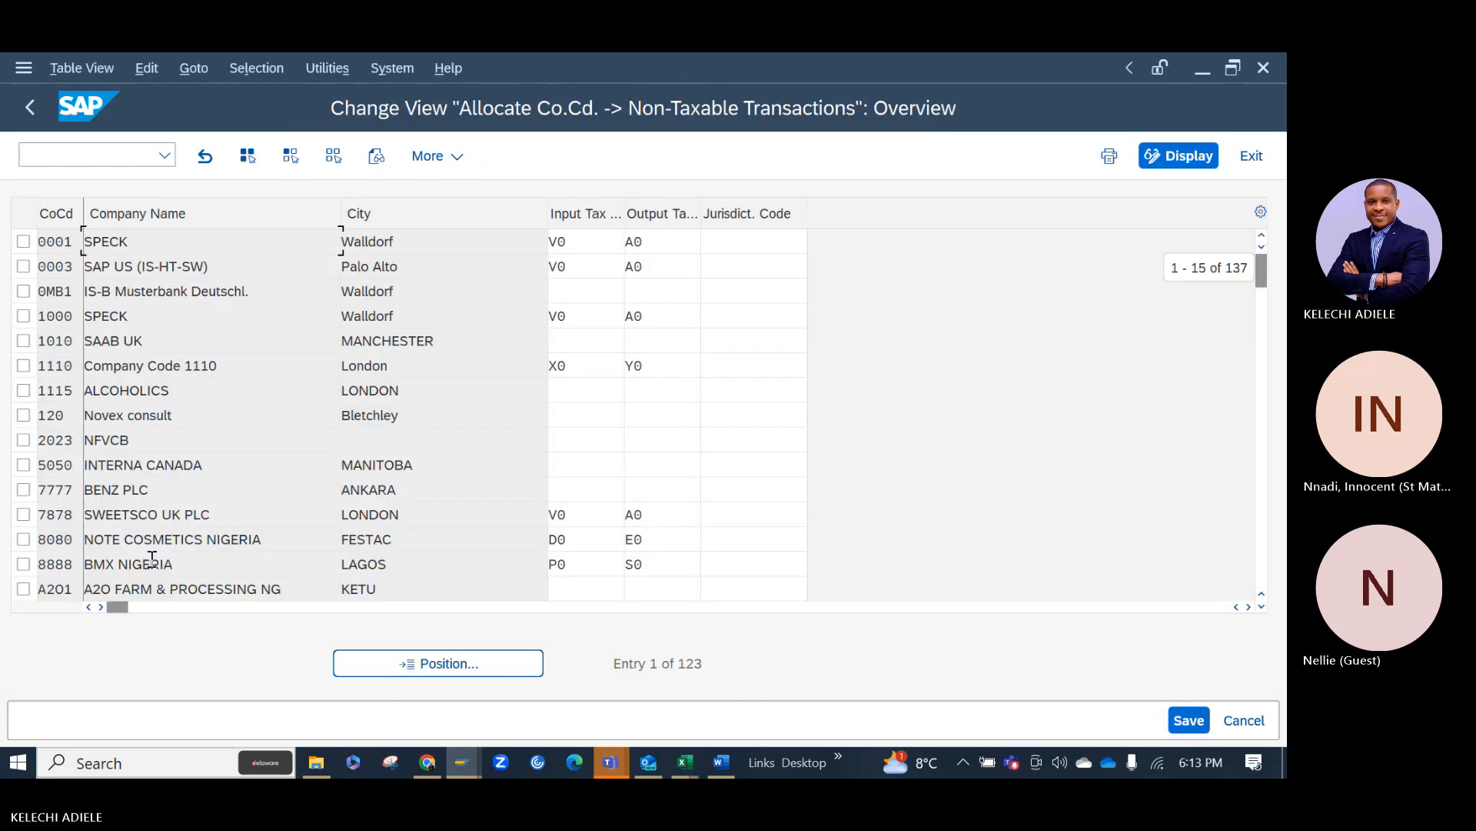
{"action": "left_click", "coordinate": [454, 662]}
{"action": "type", "text": "AAA1"}
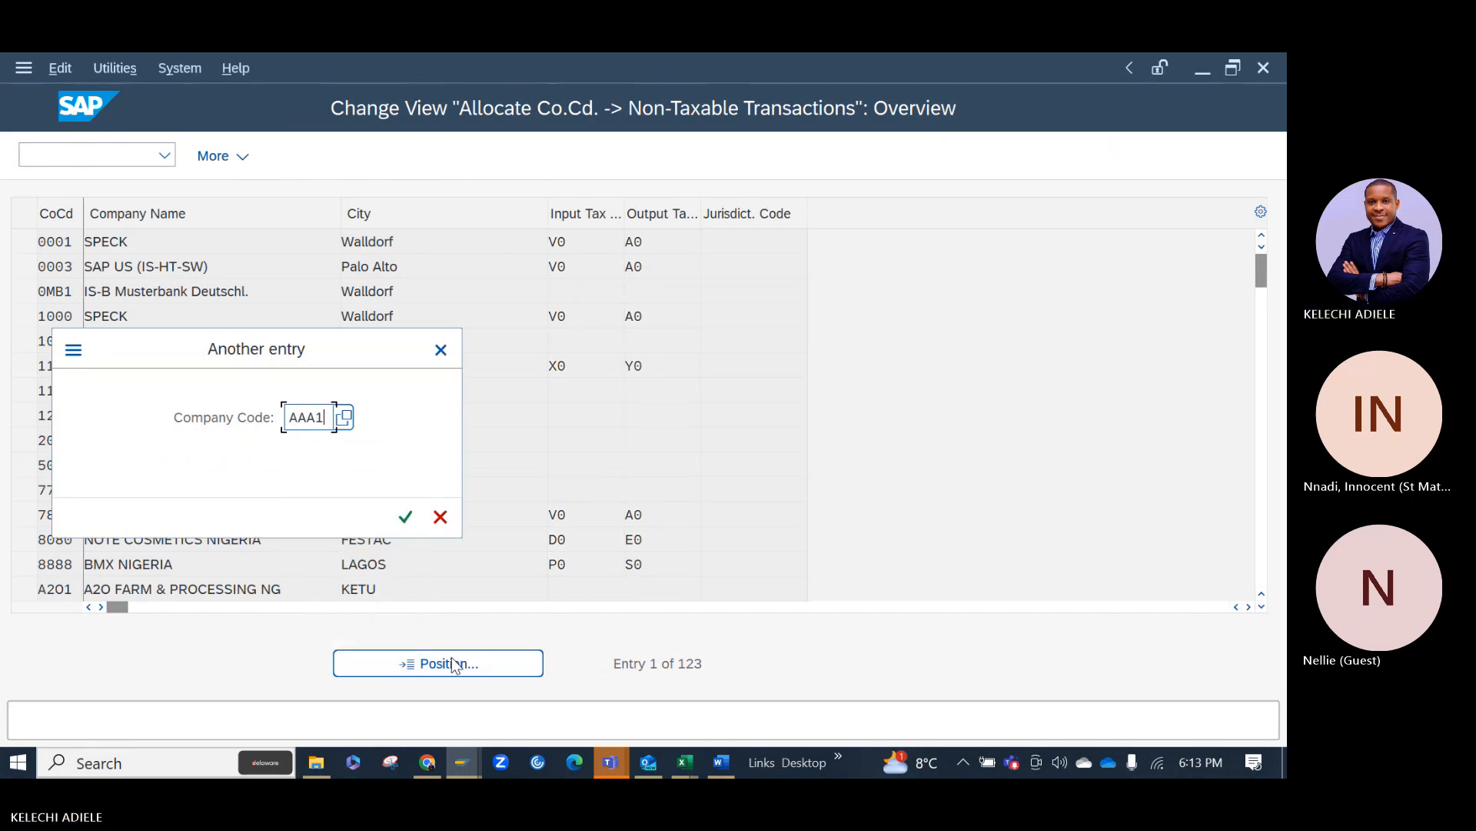
{"action": "key", "text": "Return"}
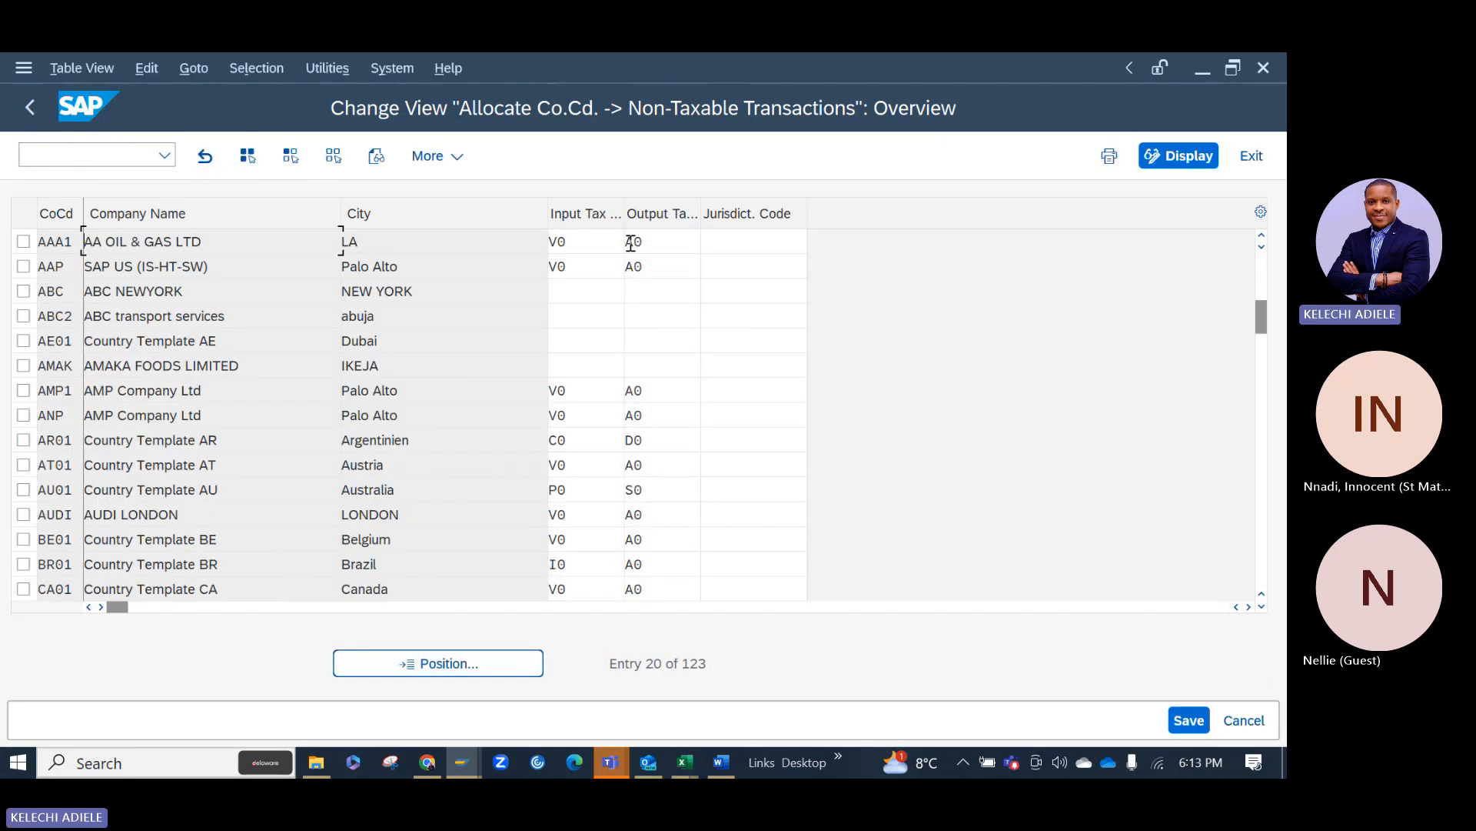
{"action": "left_click", "coordinate": [27, 117]}
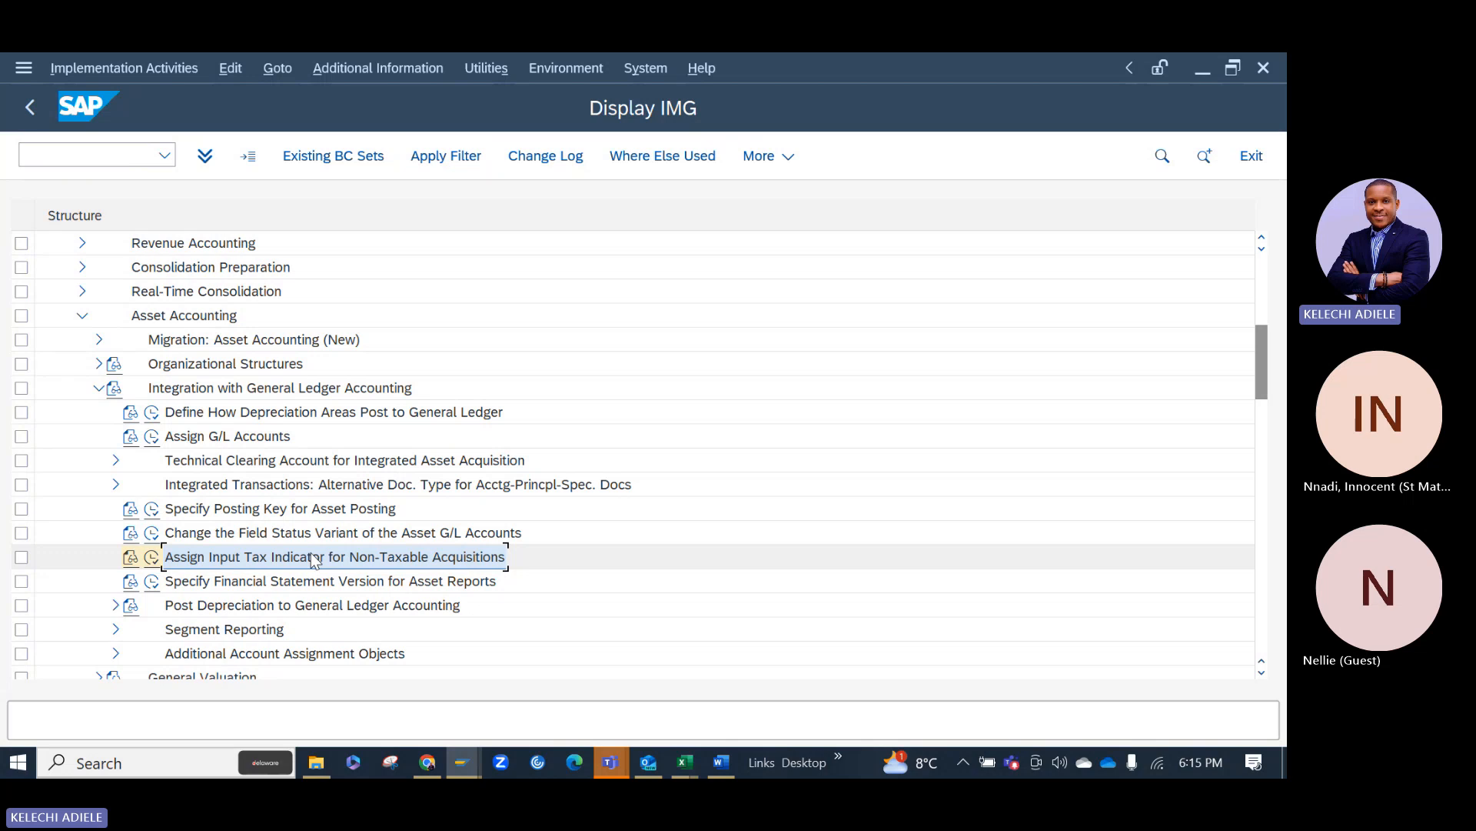
{"action": "left_click", "coordinate": [100, 390]}
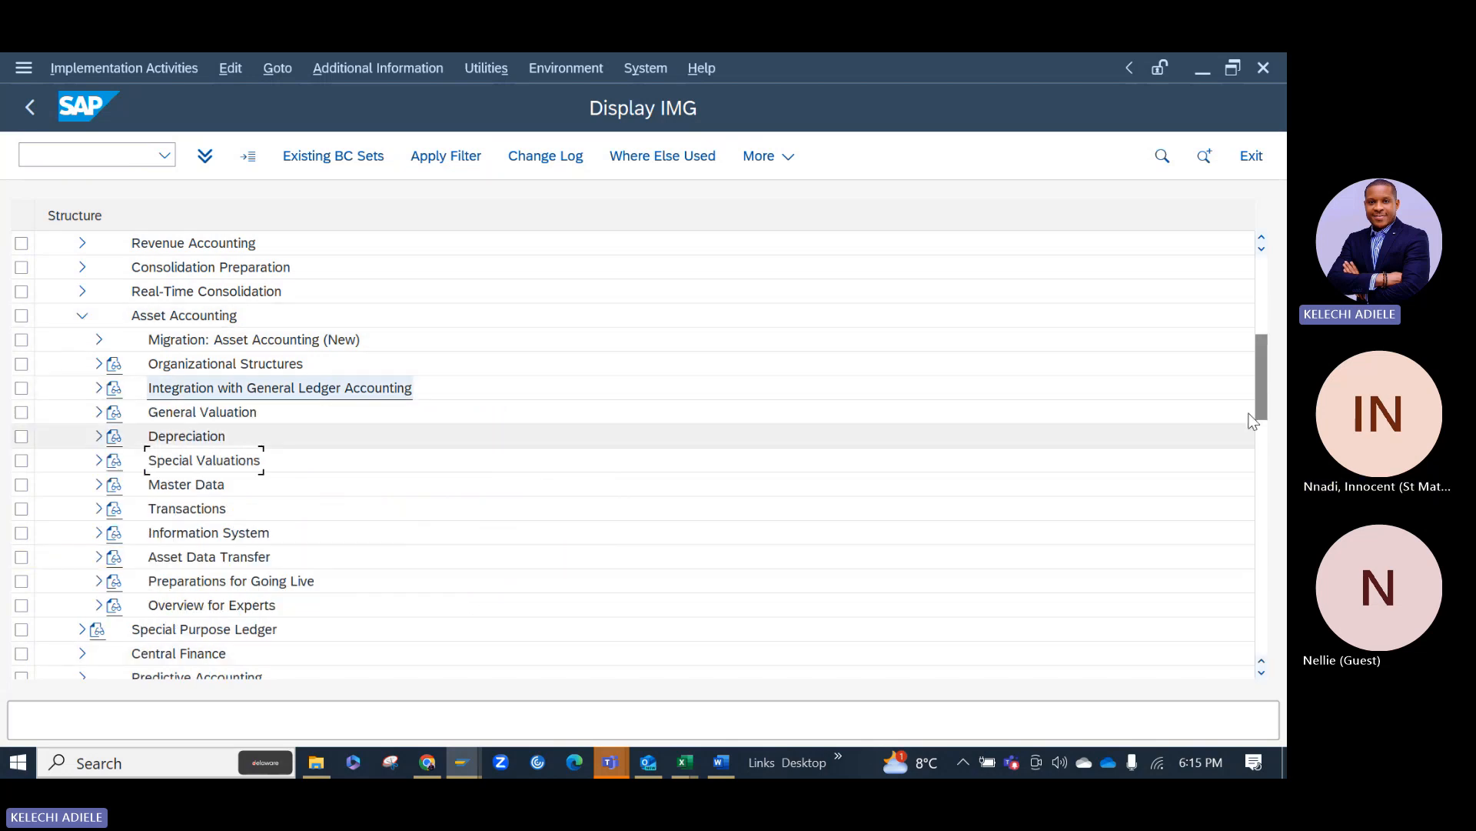
{"action": "left_click_drag", "start_coordinate": [1266, 407], "coordinate": [1271, 374]}
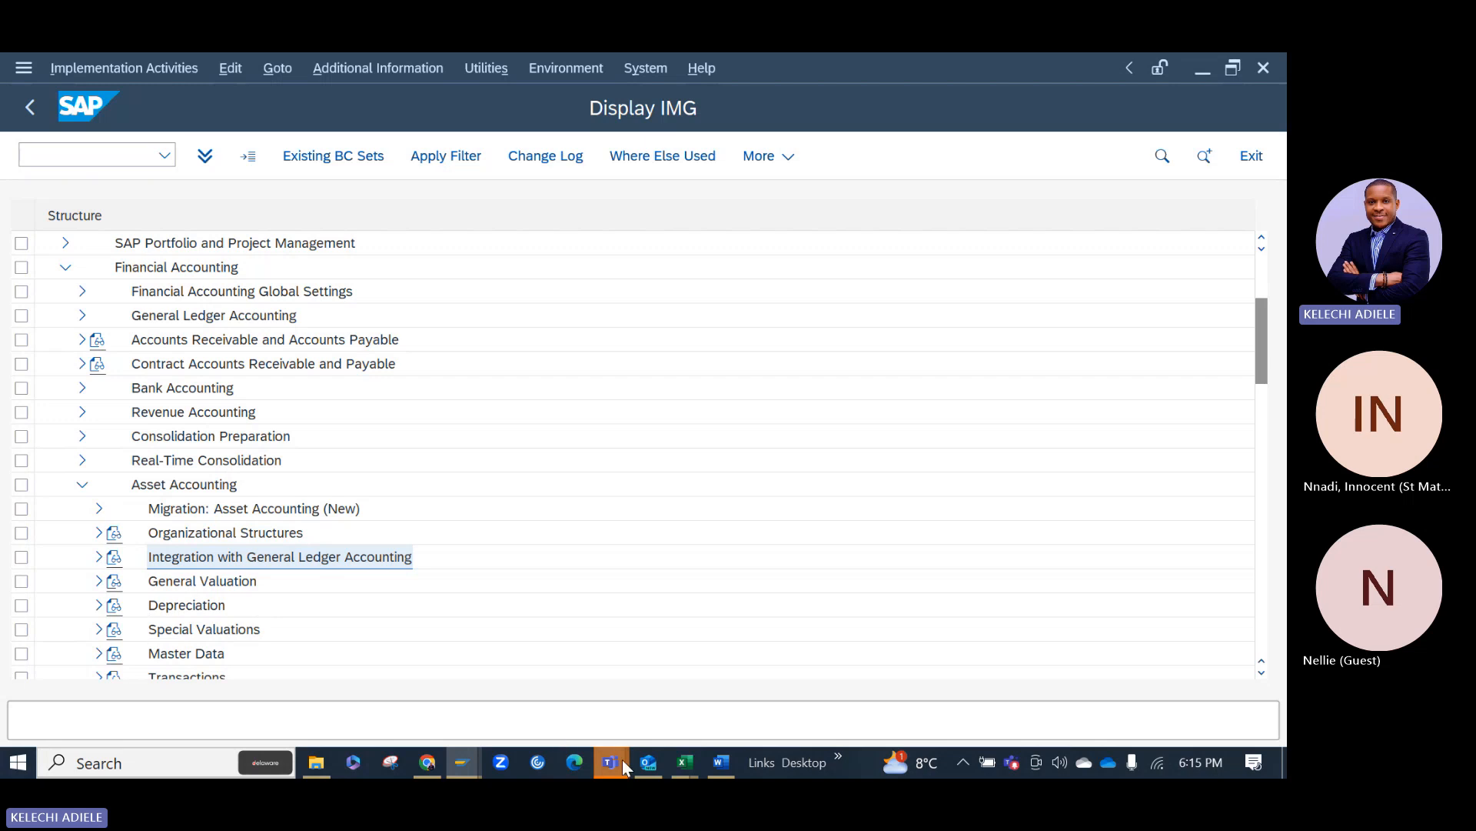
Switch to the SAP CONSULTANT TRAINING meeting in Microsoft Teams and dismiss the notice about the started recording.
{"action": "mouse_move", "coordinate": [621, 759]}
{"action": "mouse_move", "coordinate": [620, 677]}
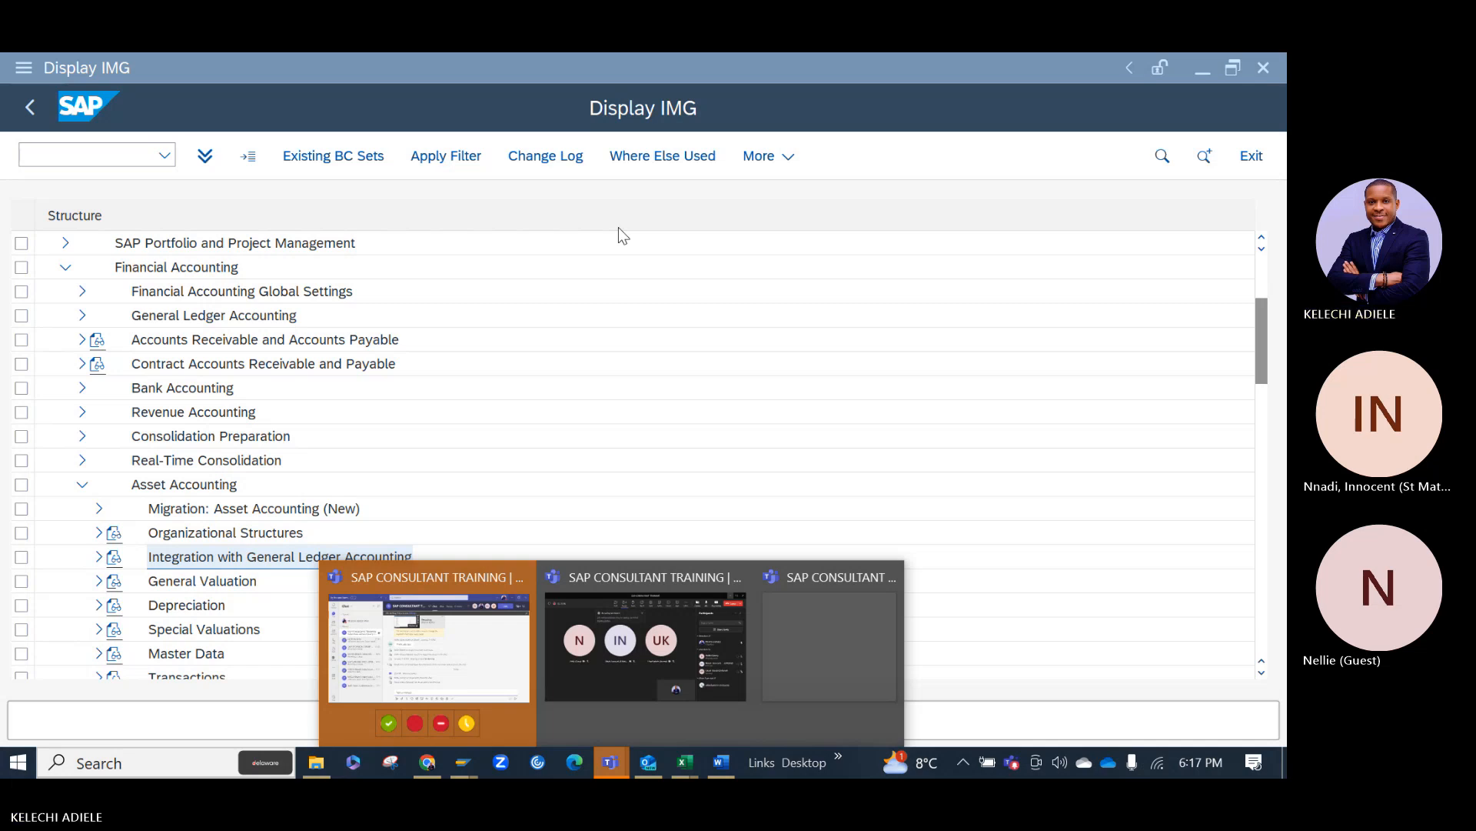
{"action": "left_click", "coordinate": [654, 621]}
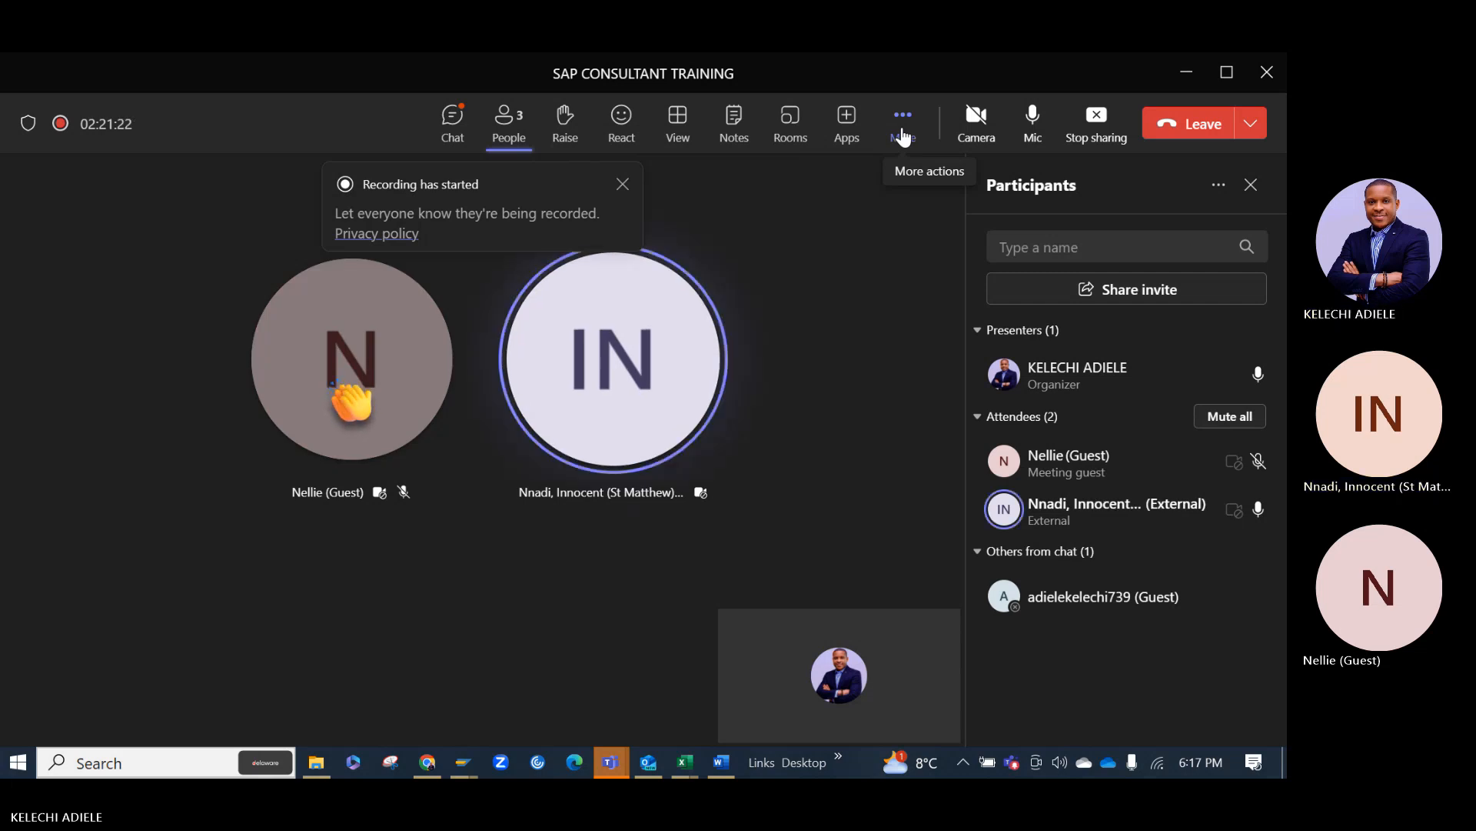
{"action": "left_click", "coordinate": [902, 136]}
{"action": "mouse_move", "coordinate": [952, 189]}
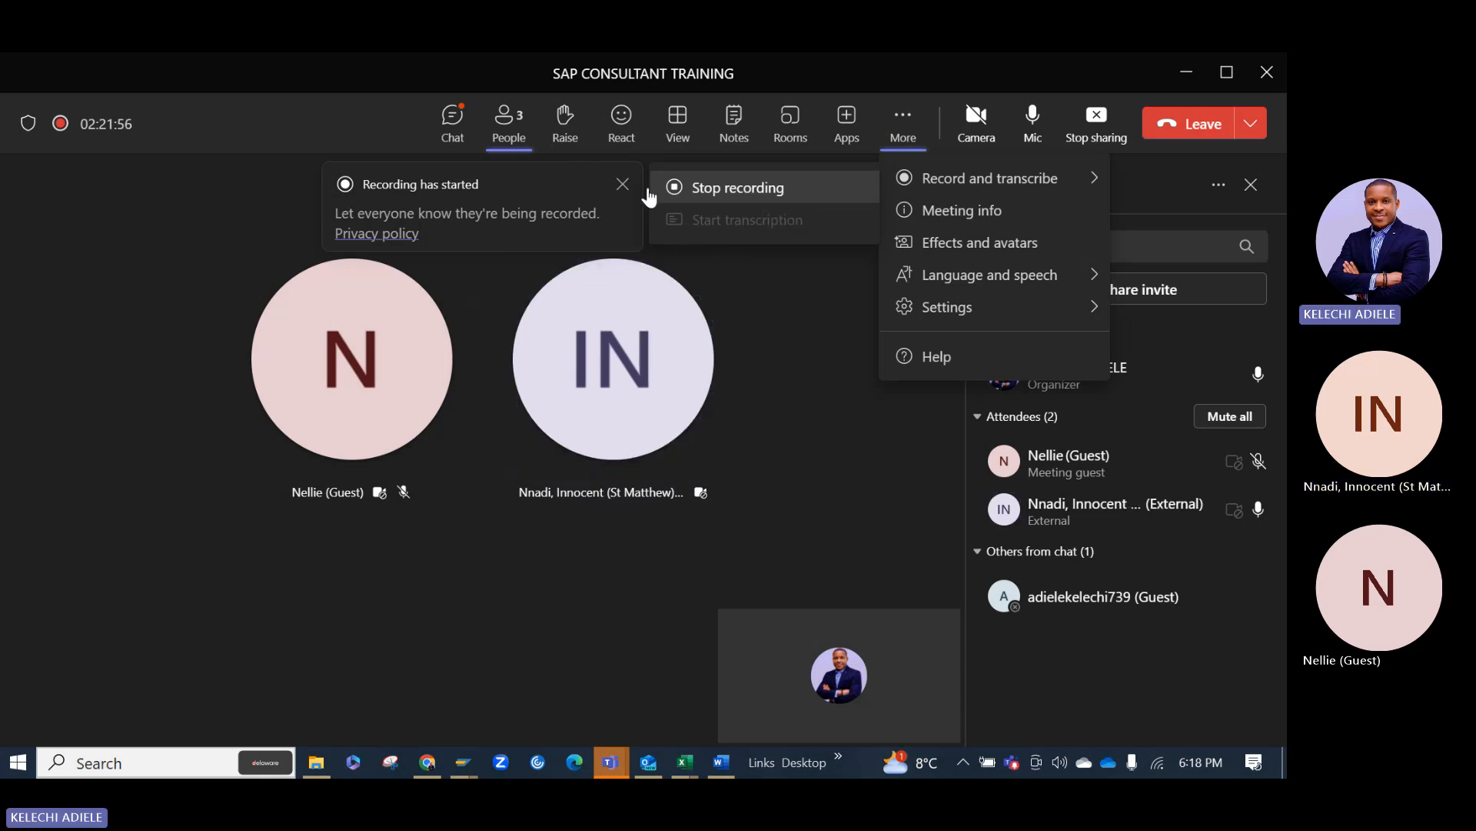
{"action": "left_click", "coordinate": [623, 184]}
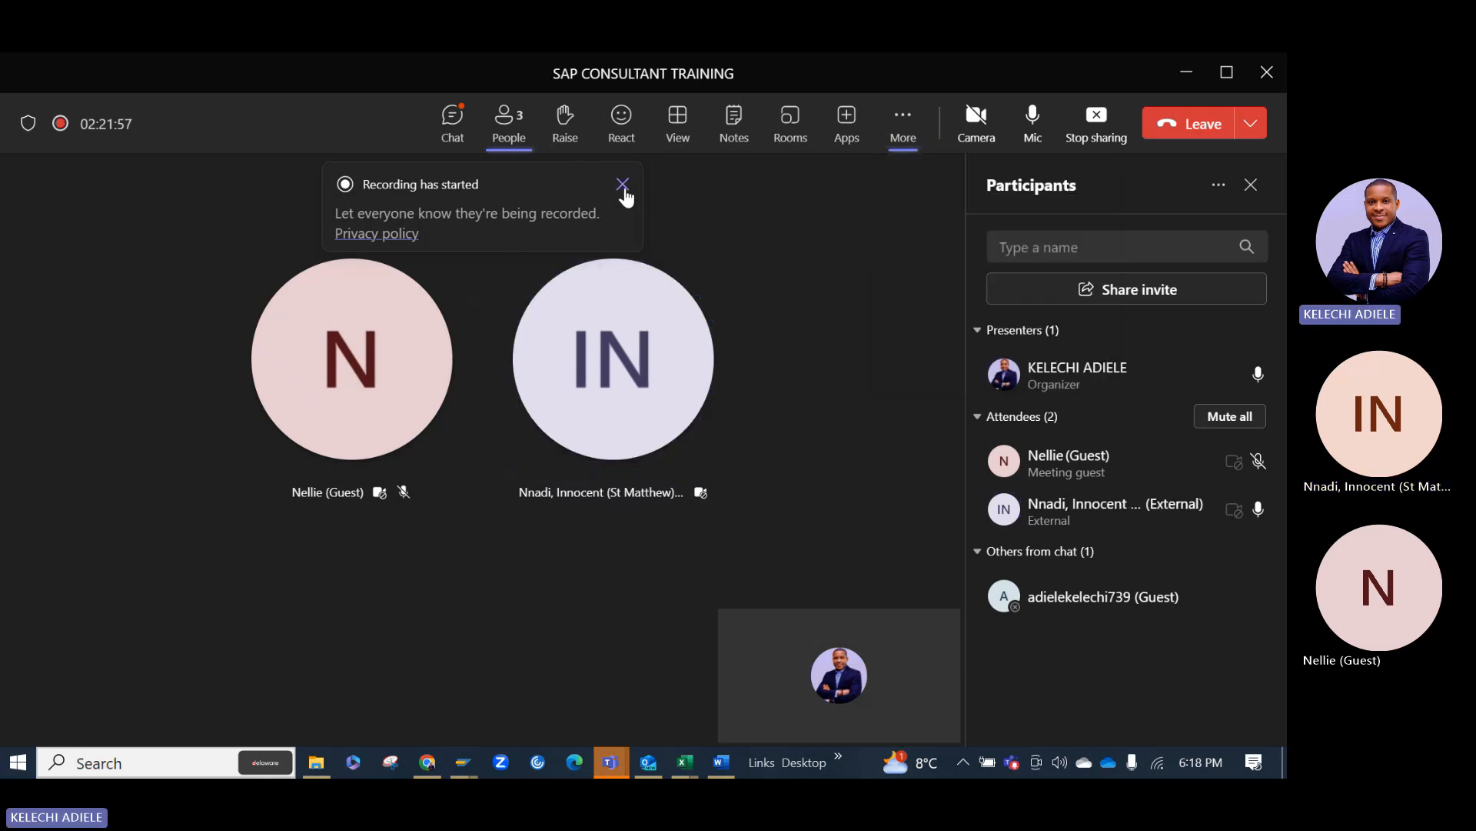
Stop the recording of the Teams meeting.
{"action": "left_click", "coordinate": [912, 135]}
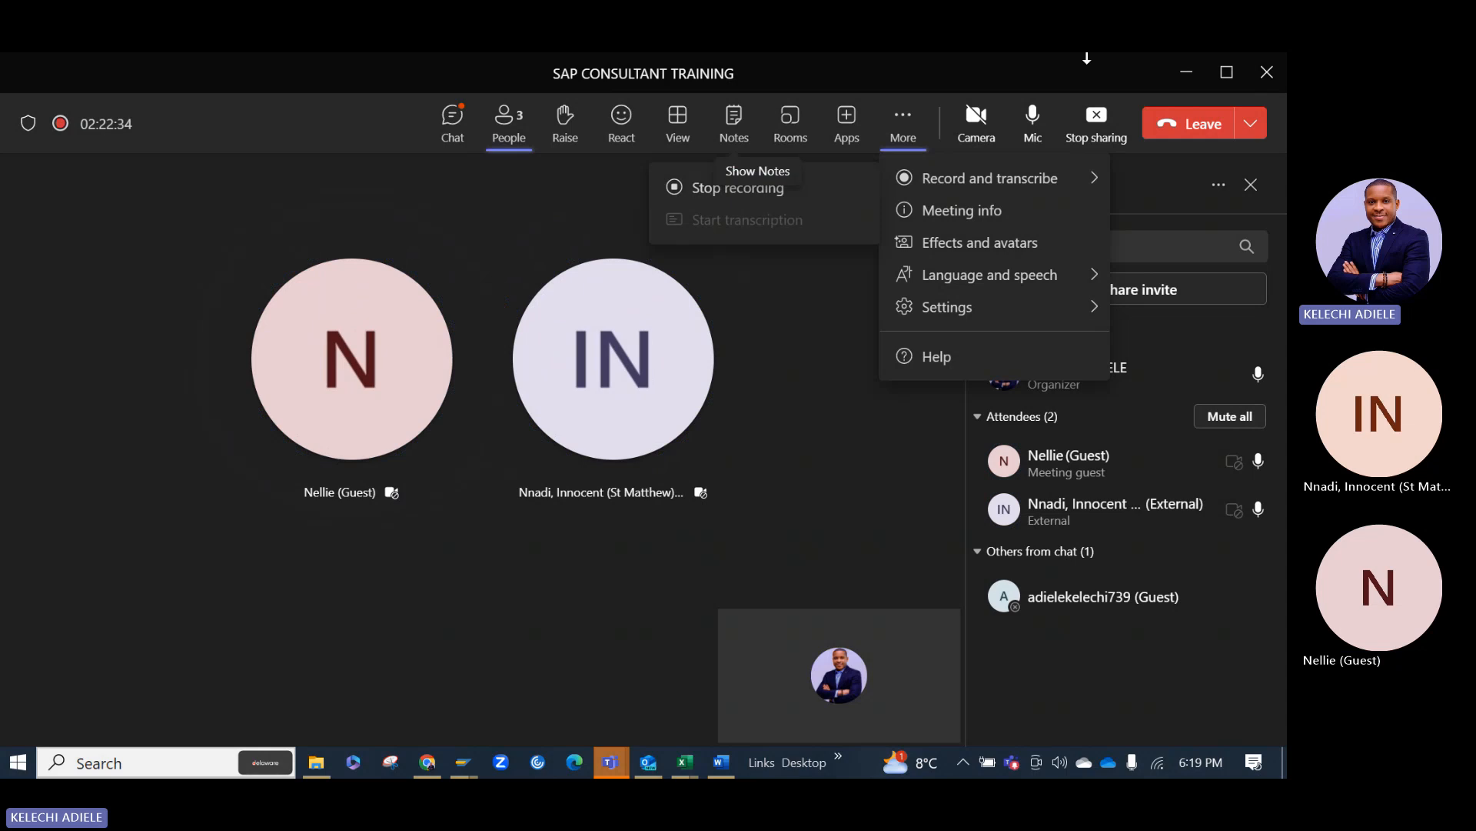
{"action": "left_click", "coordinate": [941, 182]}
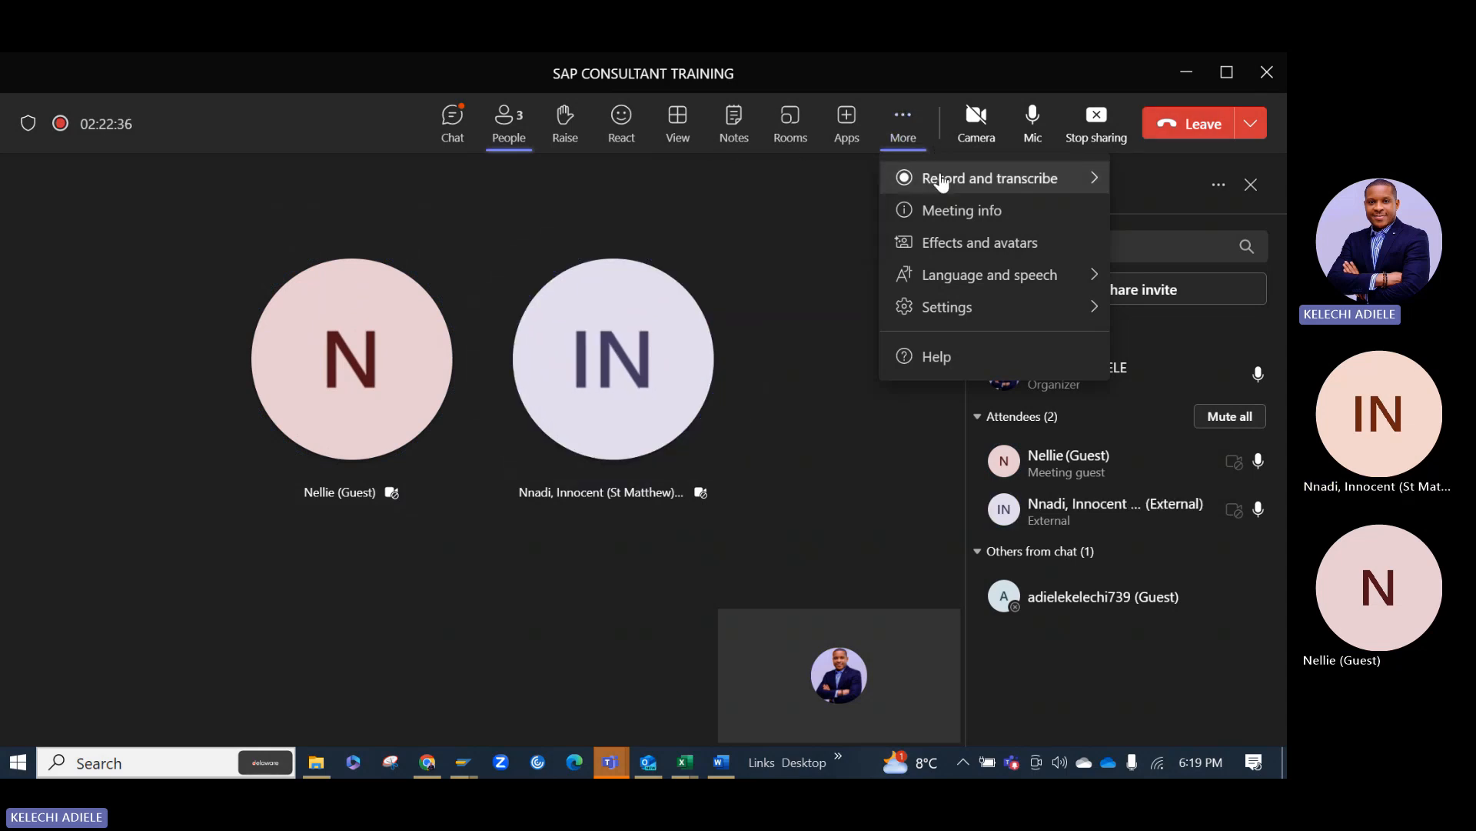
{"action": "left_click", "coordinate": [934, 185]}
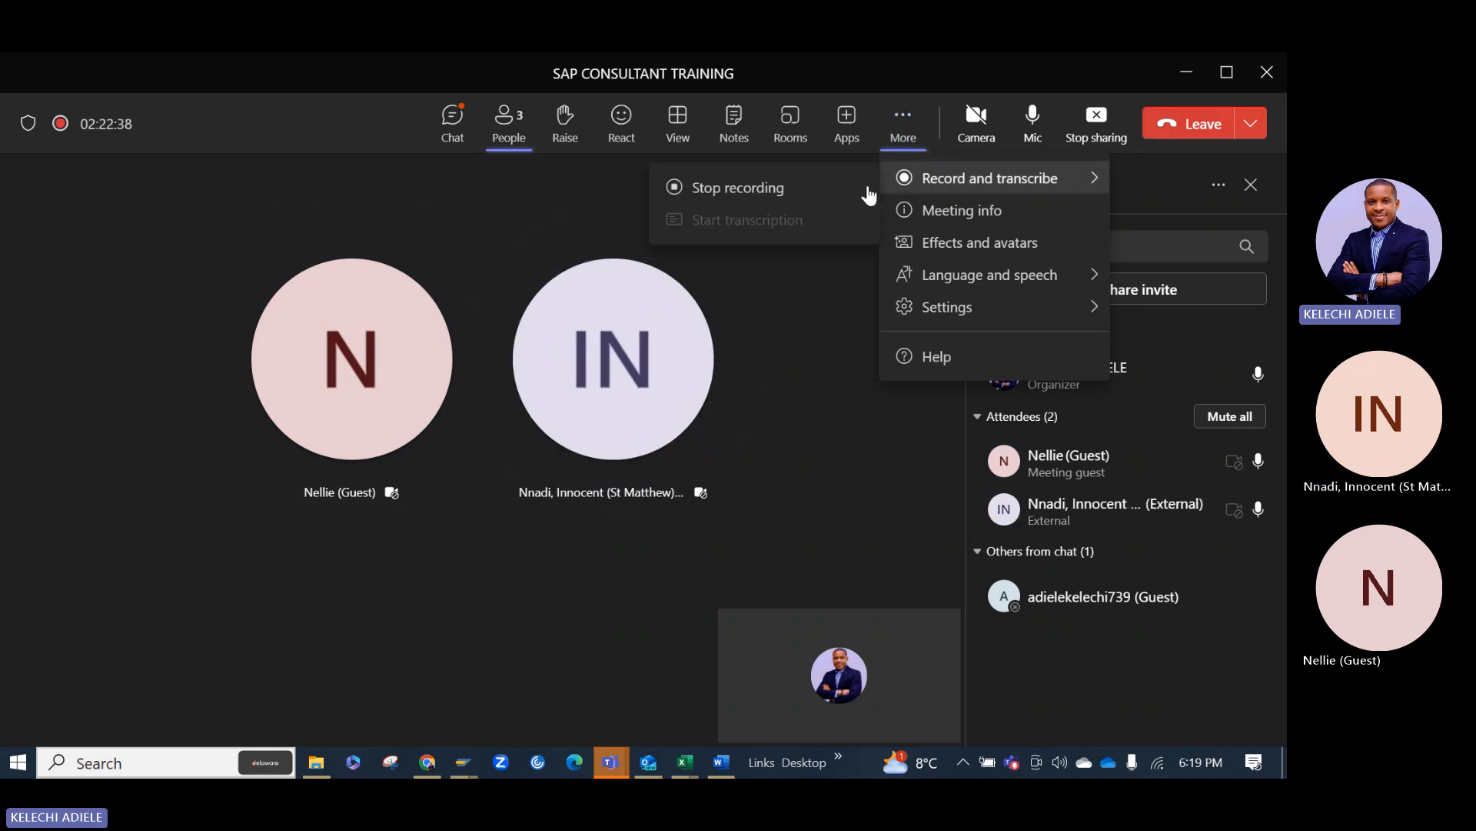
{"action": "left_click", "coordinate": [741, 189]}
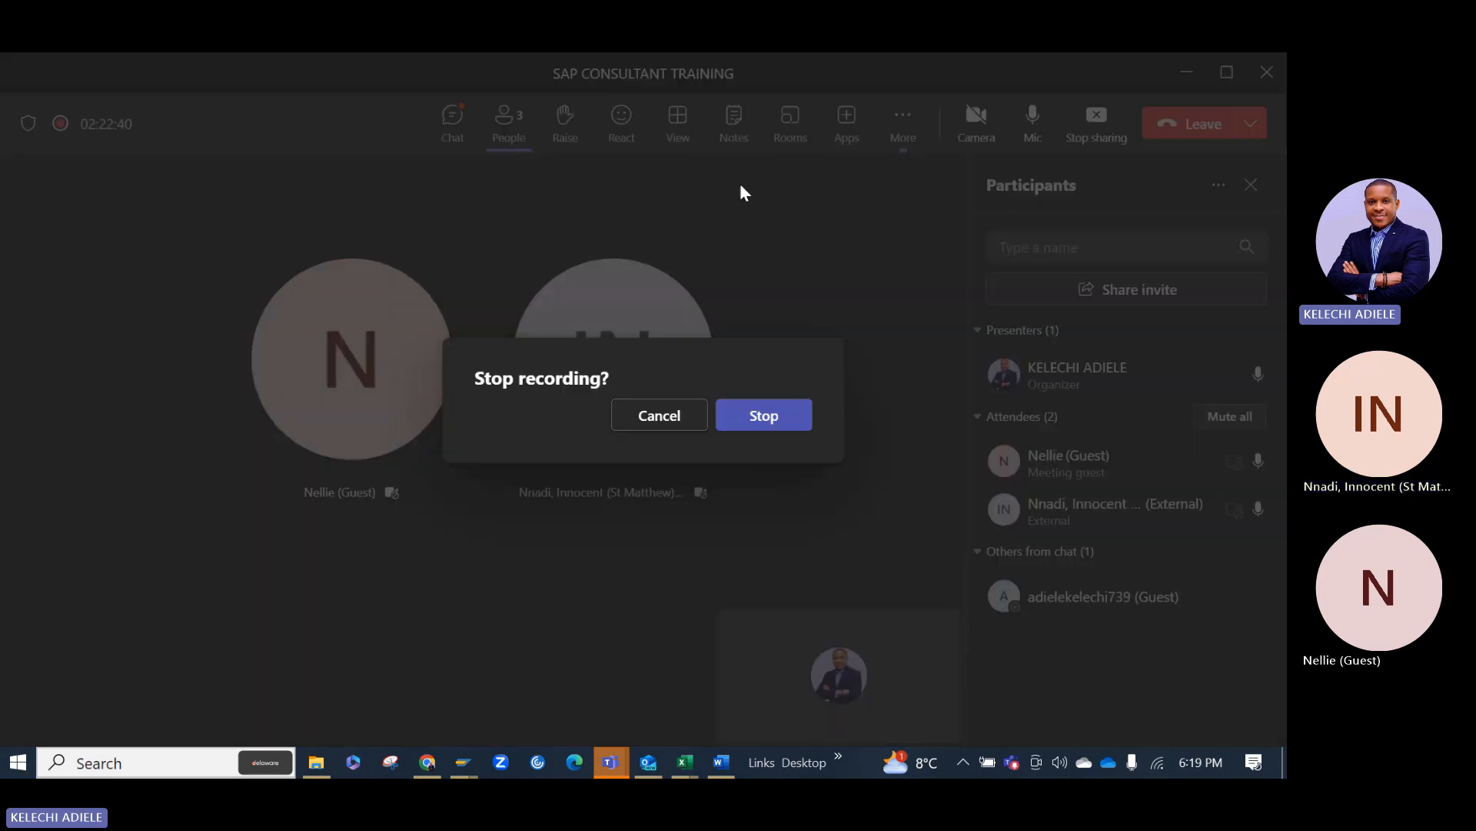